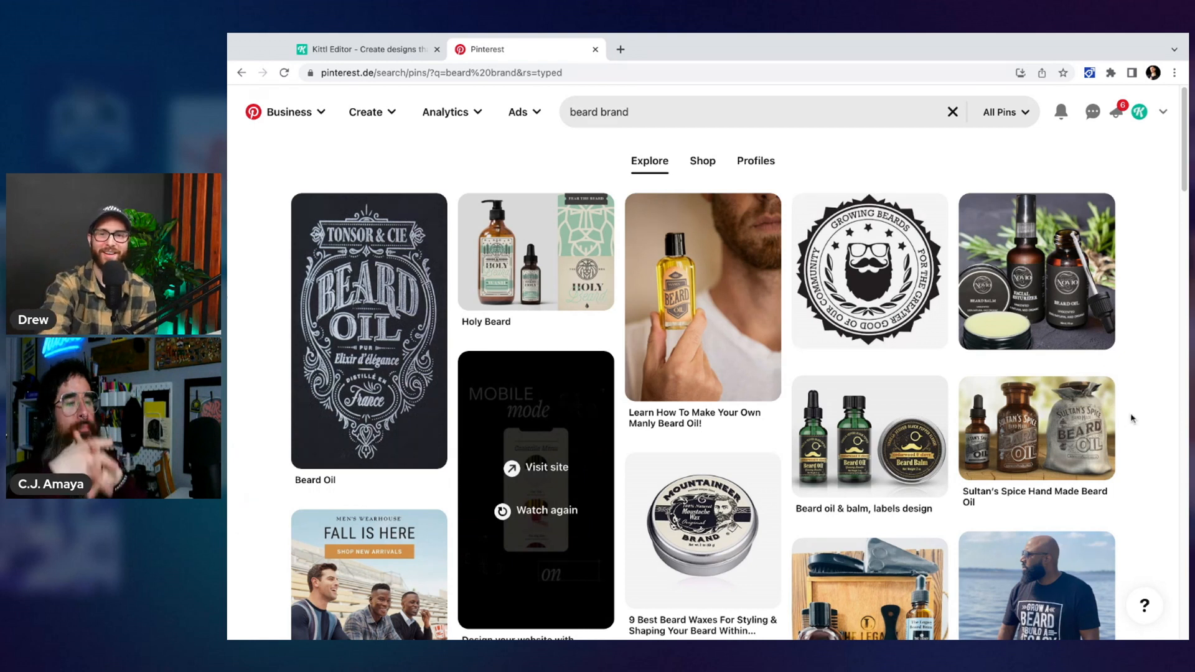
Step: Look through the beard brand search results for packaging inspiration and open the Boss Beard Kit (Premium Collection) - Caribbean pin
{"action": "scroll", "coordinate": [1135, 414], "scroll_direction": "down", "scroll_amount": 1}
{"action": "scroll", "coordinate": [1136, 413], "scroll_direction": "down", "scroll_amount": 1}
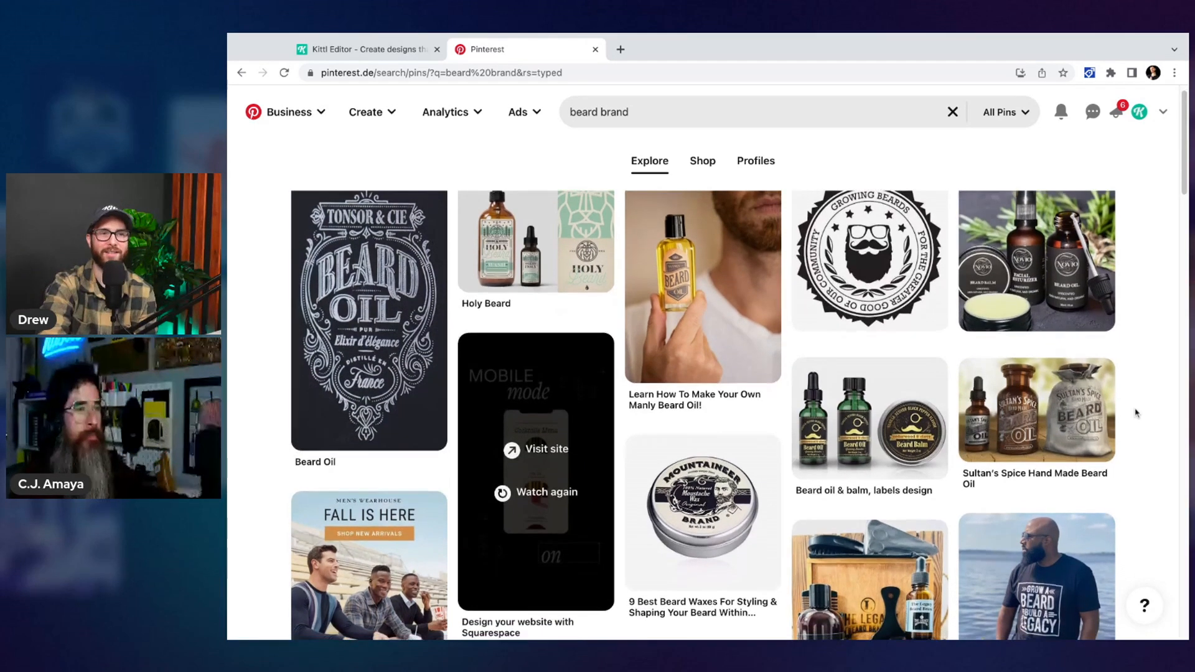
{"action": "scroll", "coordinate": [1135, 413], "scroll_direction": "up", "scroll_amount": 1}
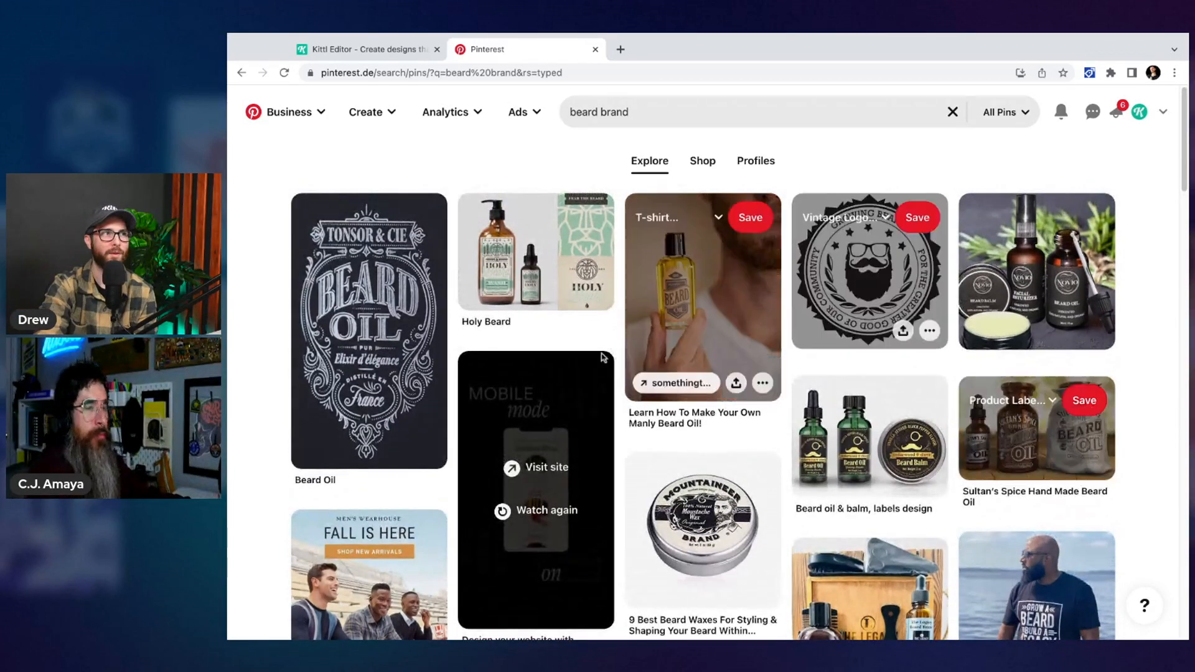
{"action": "scroll", "coordinate": [1161, 448], "scroll_direction": "down", "scroll_amount": 1}
{"action": "scroll", "coordinate": [1161, 449], "scroll_direction": "down", "scroll_amount": 7}
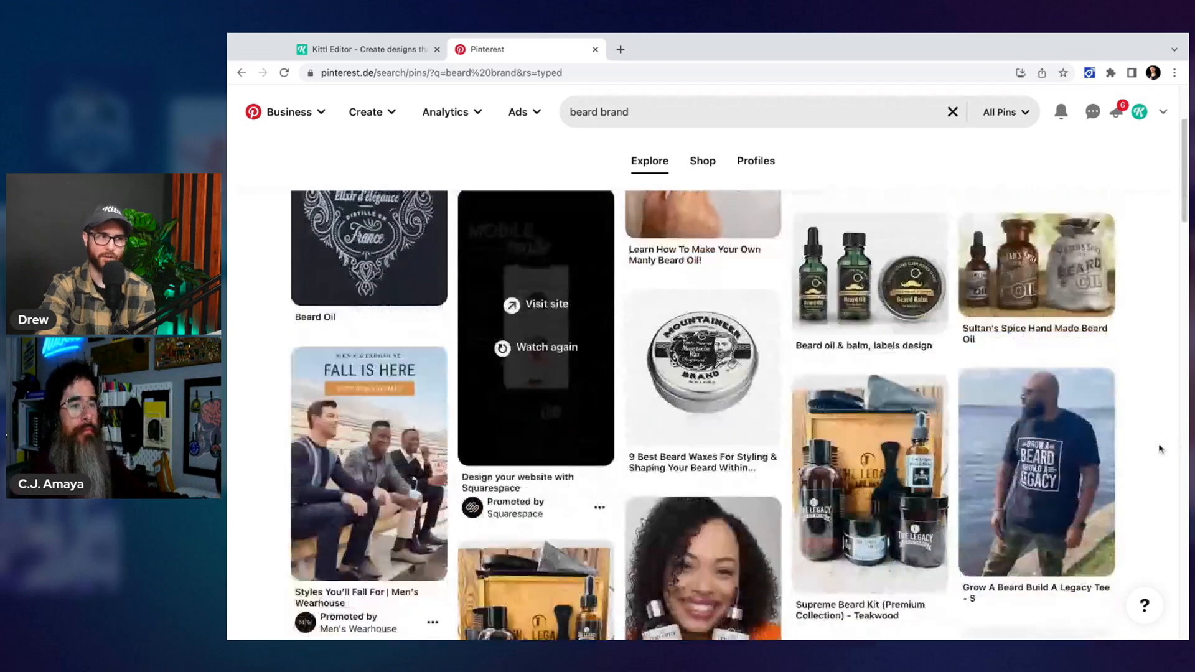
{"action": "scroll", "coordinate": [1161, 448], "scroll_direction": "down", "scroll_amount": 4}
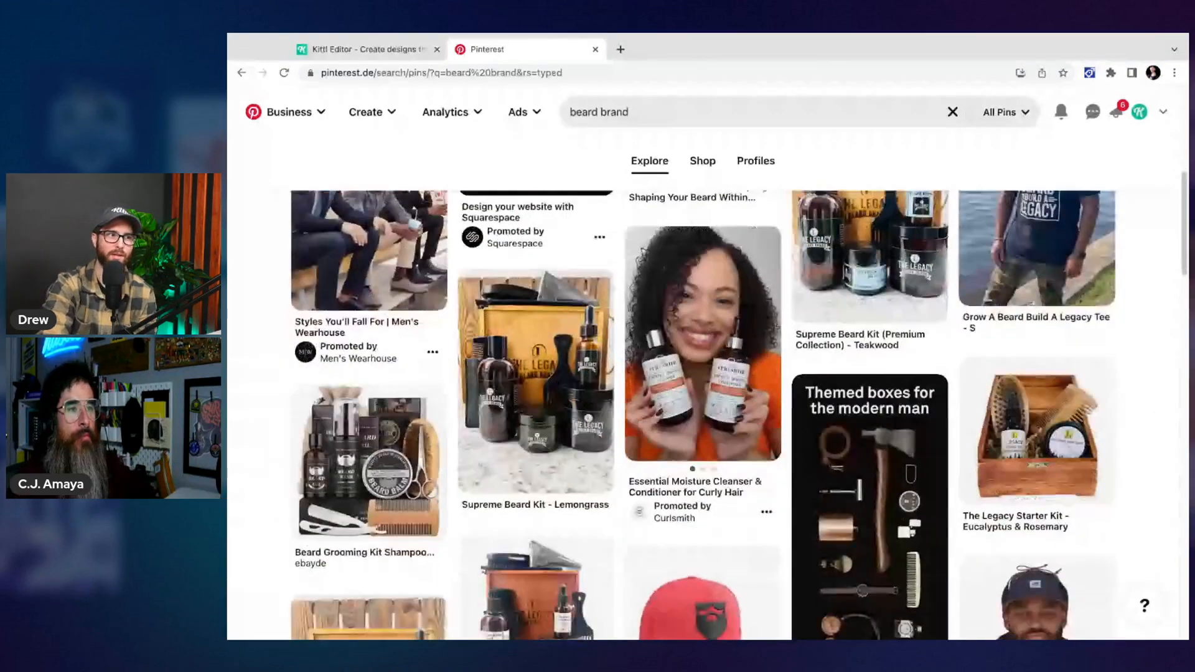
{"action": "scroll", "coordinate": [1036, 405], "scroll_direction": "down", "scroll_amount": 2}
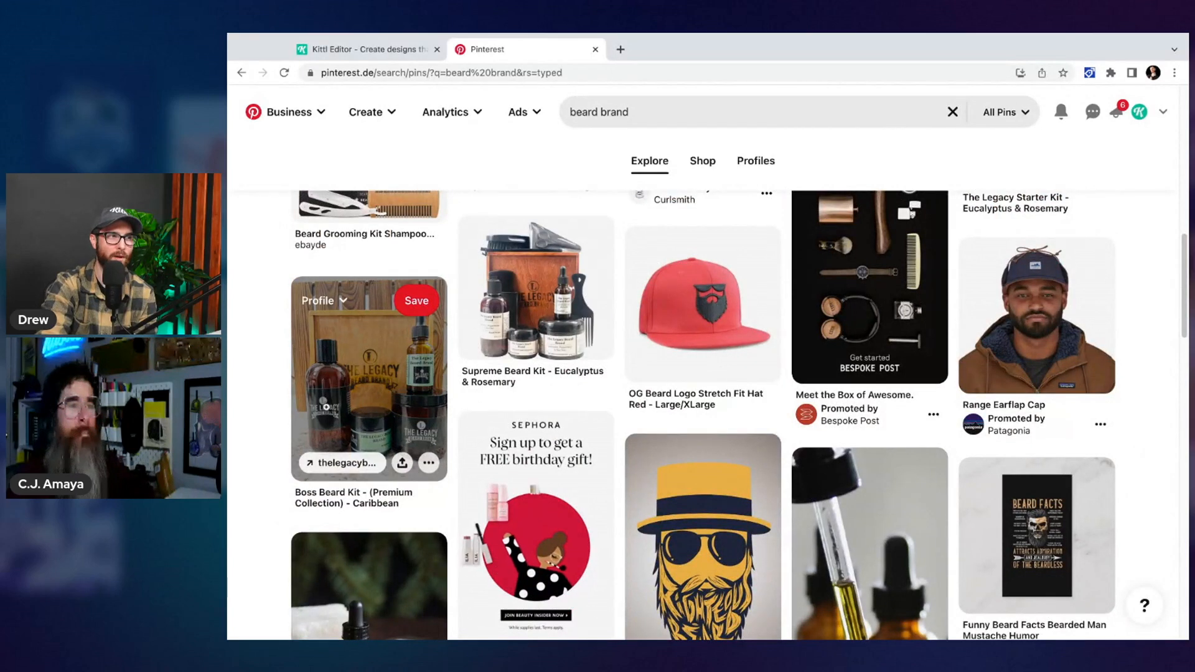
{"action": "left_click", "coordinate": [333, 412]}
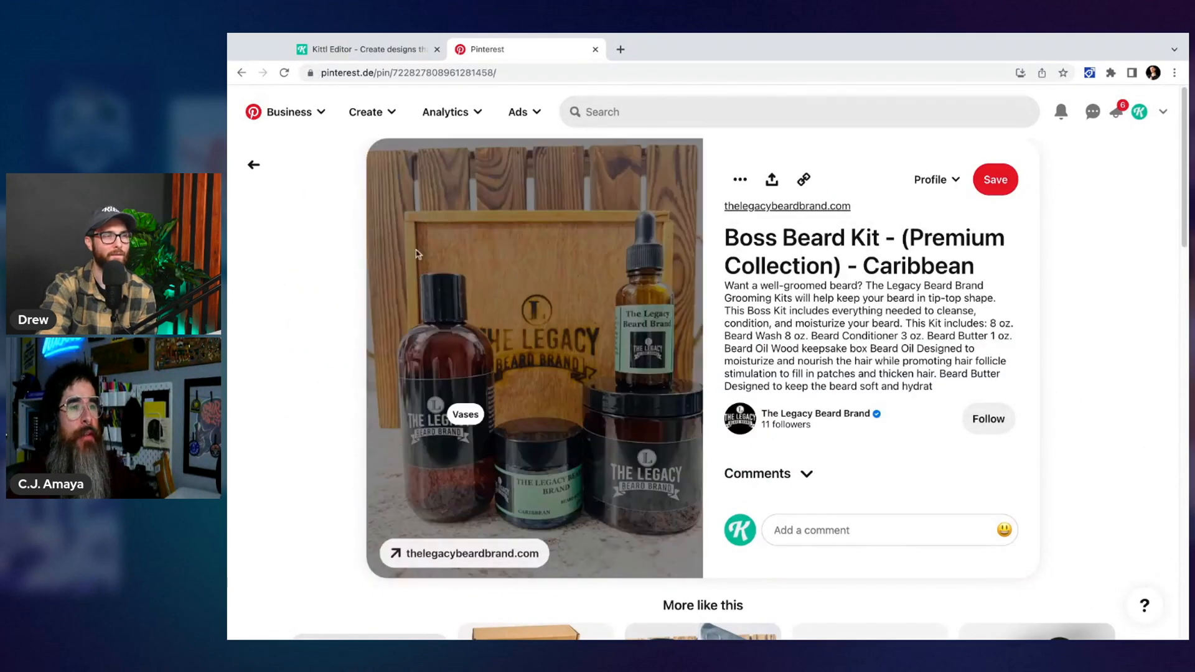
Step: Open The Whole Shebang Gift Set pin from the pins similar to the Boss Beard Kit
{"action": "scroll", "coordinate": [392, 317], "scroll_direction": "down", "scroll_amount": 1}
{"action": "scroll", "coordinate": [356, 316], "scroll_direction": "down", "scroll_amount": 5}
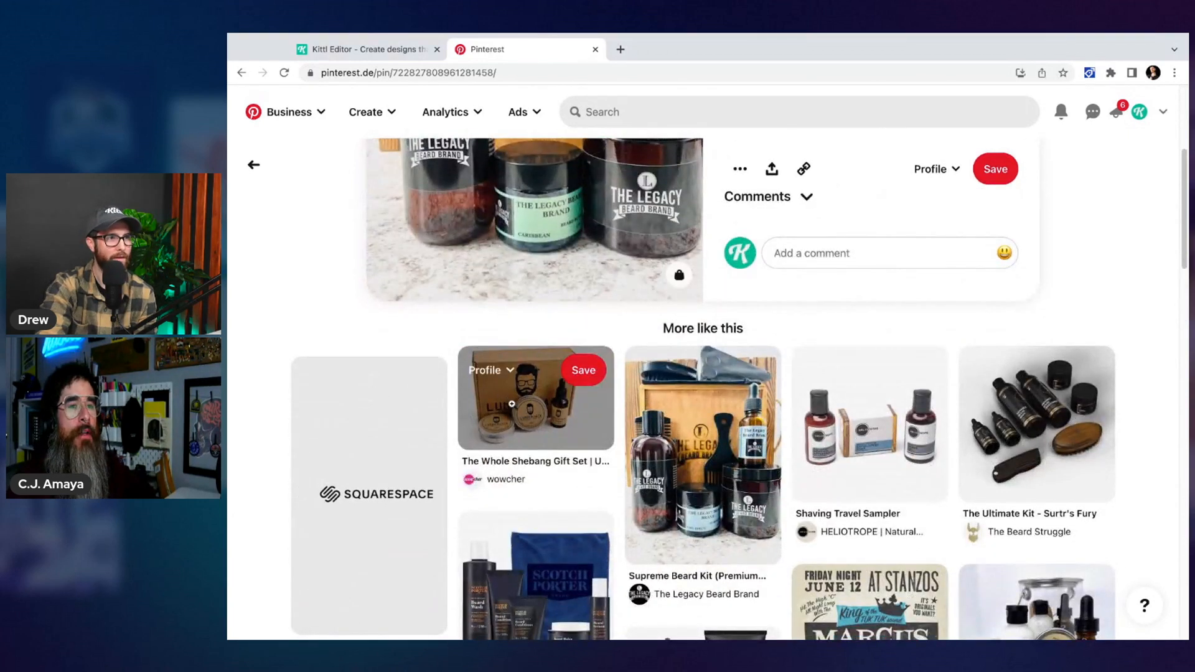
{"action": "left_click", "coordinate": [514, 406]}
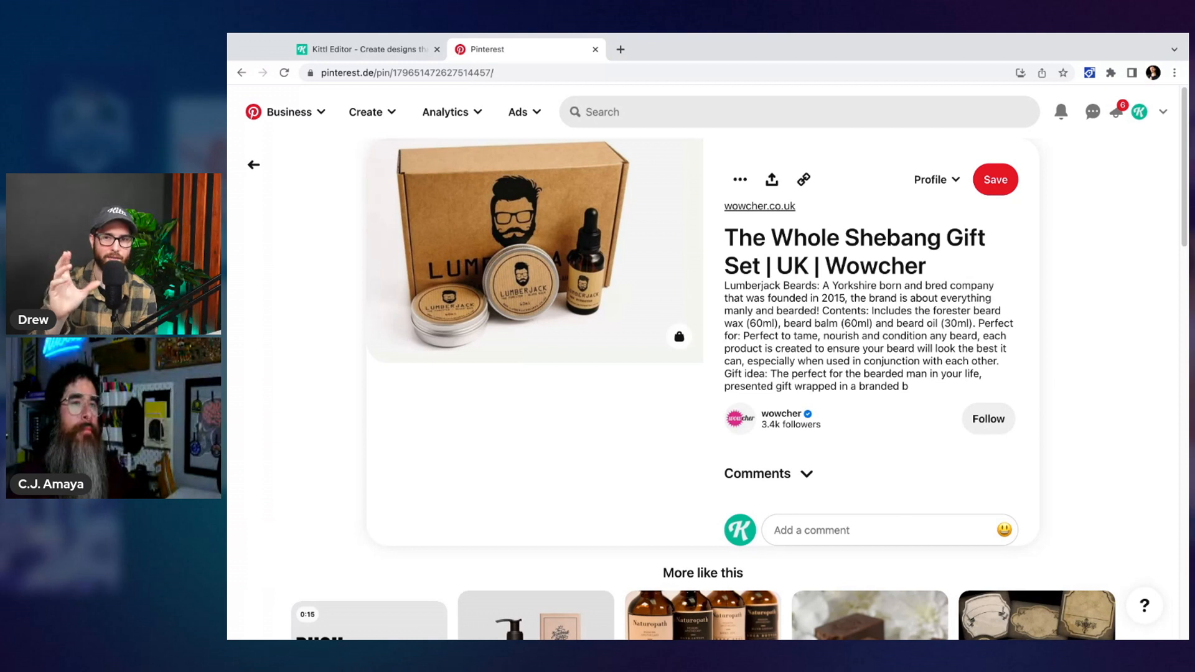
Step: Examine the product and label designs among the pins similar to The Whole Shebang Gift Set
{"action": "scroll", "coordinate": [281, 399], "scroll_direction": "down", "scroll_amount": 2}
{"action": "scroll", "coordinate": [388, 435], "scroll_direction": "down", "scroll_amount": 3}
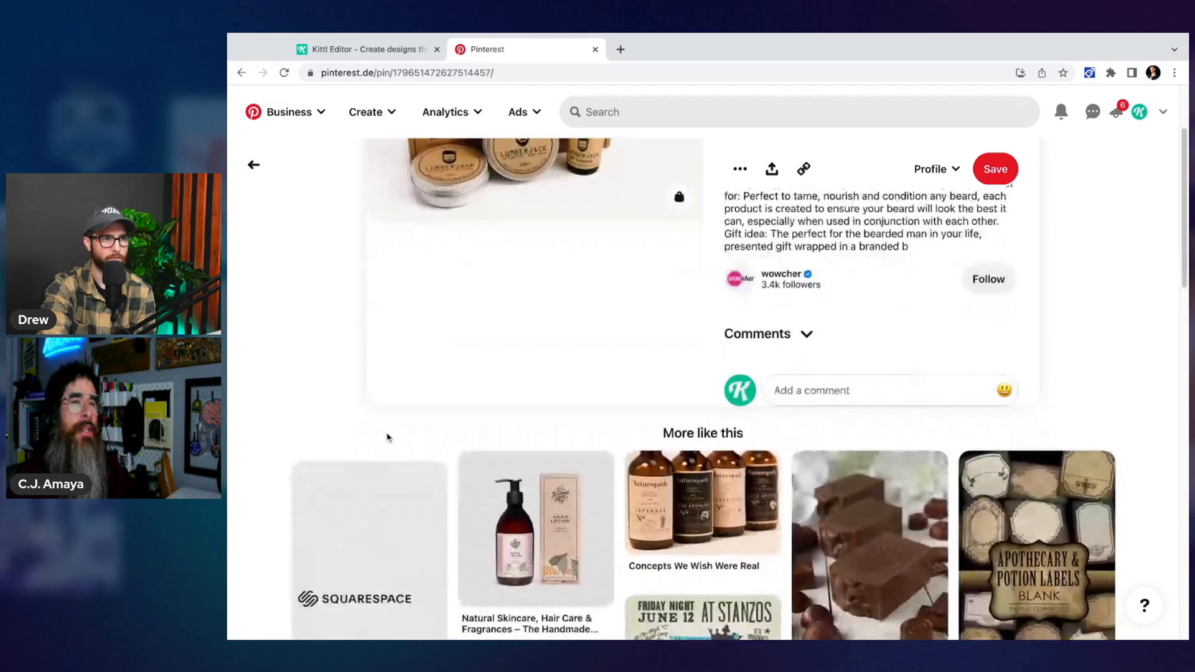
{"action": "scroll", "coordinate": [397, 380], "scroll_direction": "down", "scroll_amount": 4}
{"action": "scroll", "coordinate": [371, 293], "scroll_direction": "down", "scroll_amount": 8}
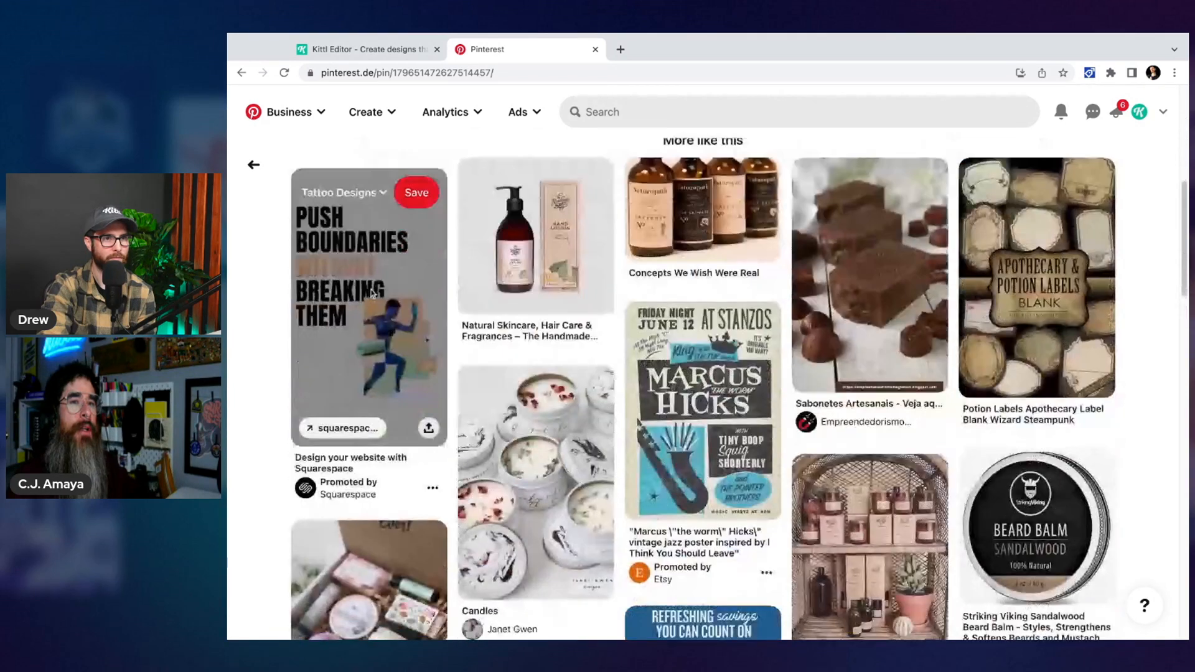
{"action": "scroll", "coordinate": [531, 404], "scroll_direction": "down", "scroll_amount": 4}
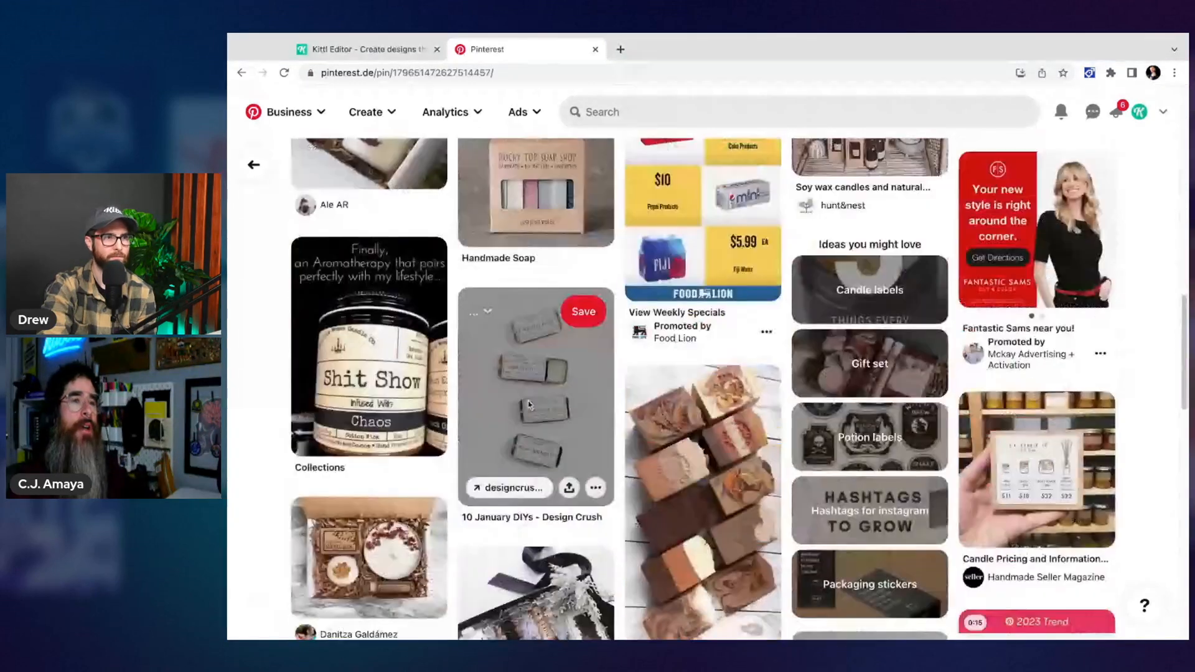
{"action": "scroll", "coordinate": [530, 386], "scroll_direction": "up", "scroll_amount": 16}
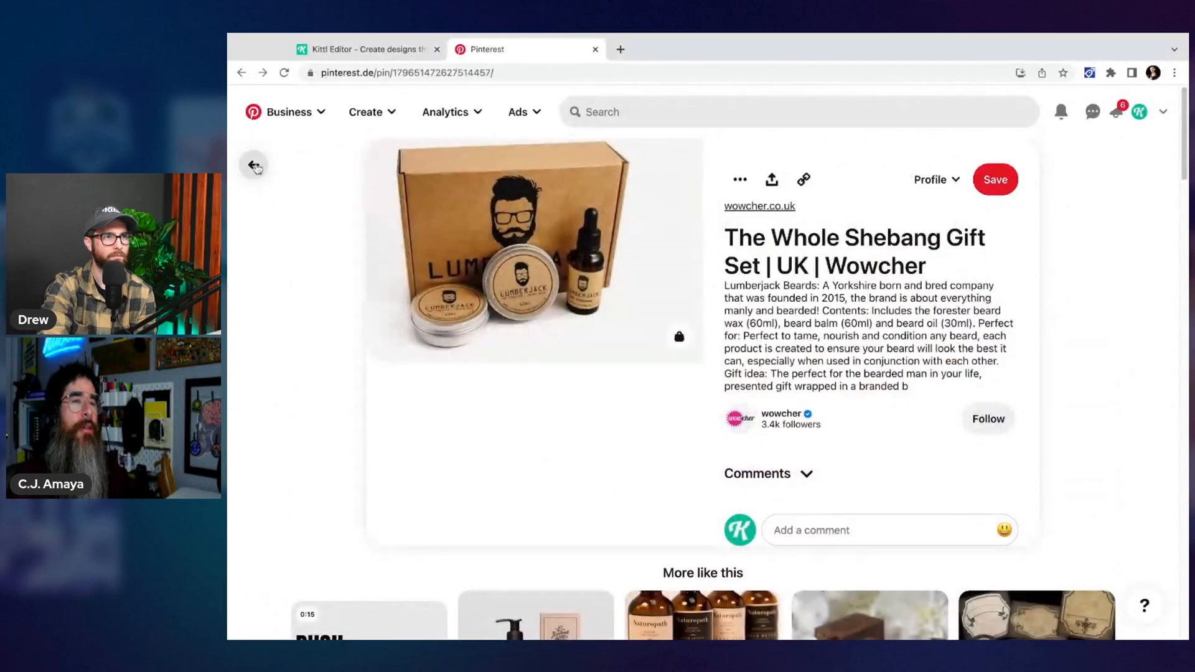
Step: Go back through the Boss Beard Kit pin to the beard brand search results
{"action": "left_click", "coordinate": [254, 166]}
{"action": "scroll", "coordinate": [349, 249], "scroll_direction": "down", "scroll_amount": 1}
{"action": "scroll", "coordinate": [404, 286], "scroll_direction": "up", "scroll_amount": 3}
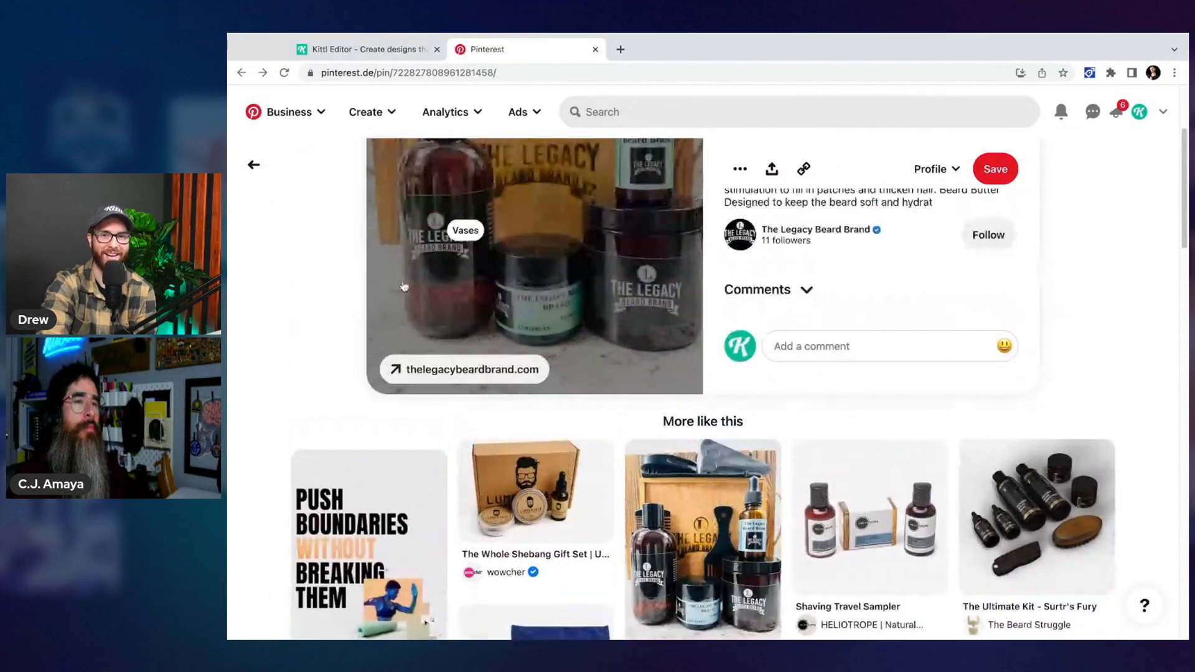
{"action": "left_click", "coordinate": [254, 165]}
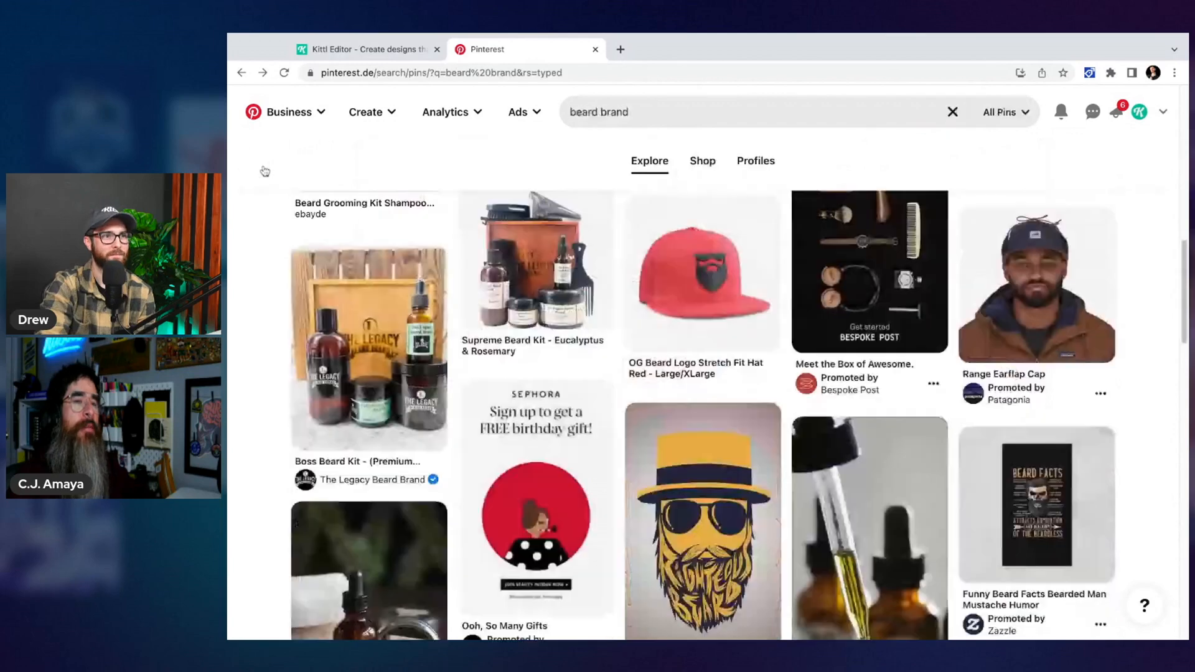
Step: Look further through the beard brand results for logo and packaging ideas and open the Big Red Beard Combs pin
{"action": "scroll", "coordinate": [1133, 461], "scroll_direction": "down", "scroll_amount": 5}
{"action": "scroll", "coordinate": [1150, 449], "scroll_direction": "down", "scroll_amount": 5}
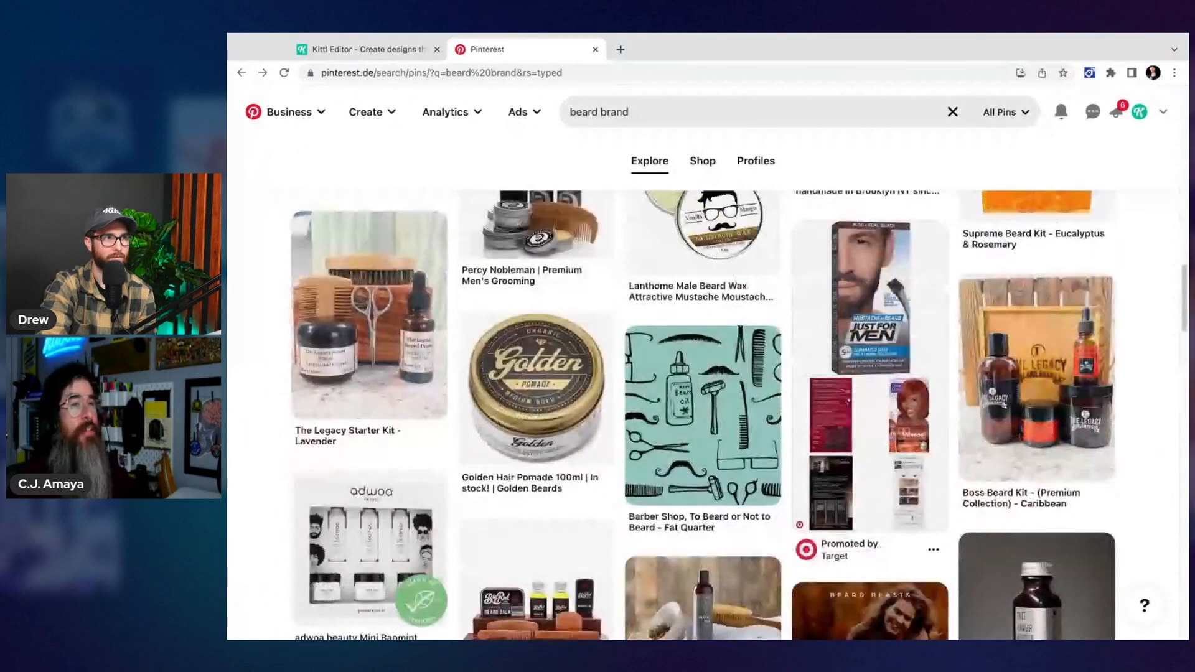
{"action": "scroll", "coordinate": [702, 415], "scroll_direction": "down", "scroll_amount": 1}
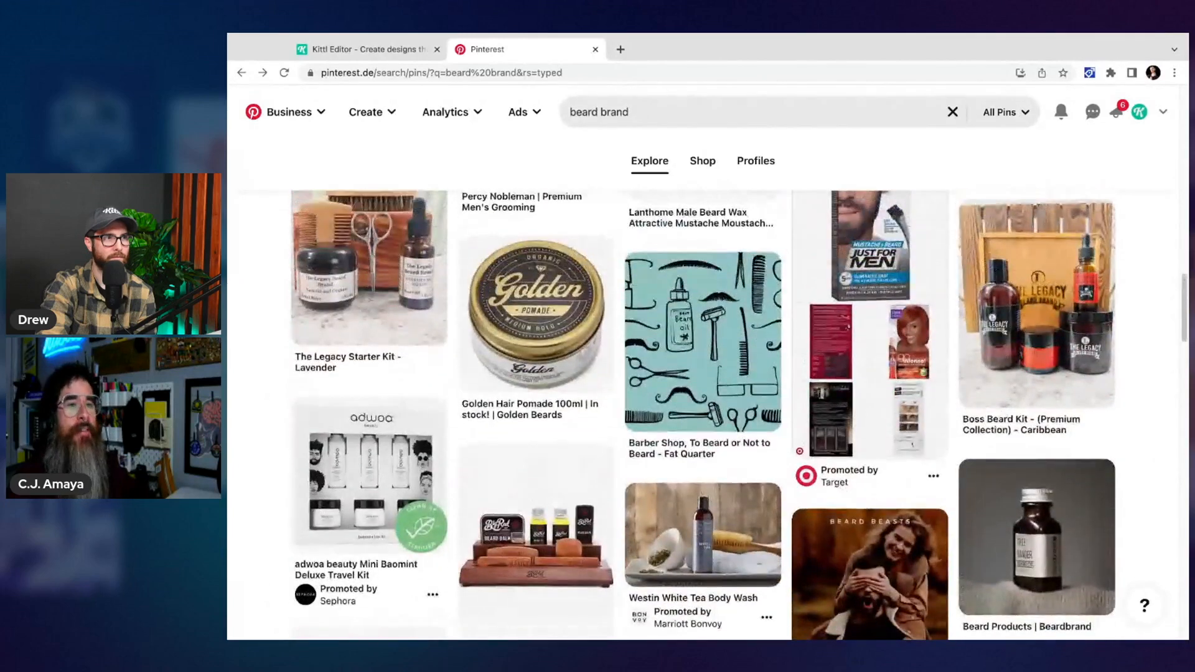
{"action": "scroll", "coordinate": [703, 414], "scroll_direction": "down", "scroll_amount": 5}
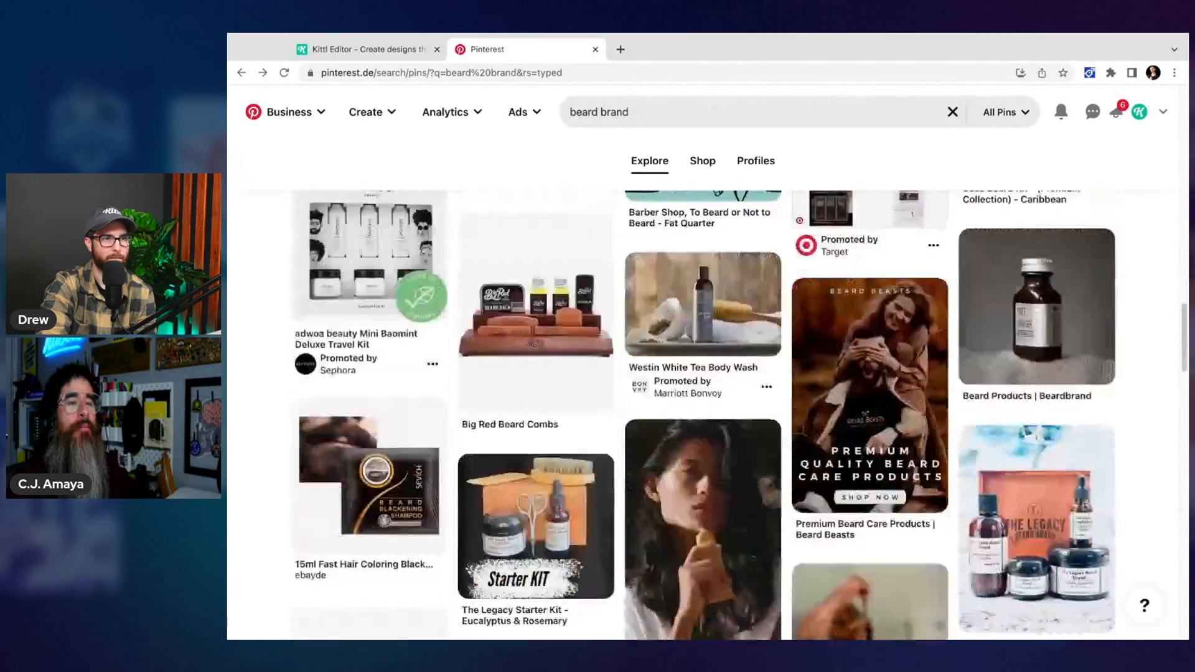
{"action": "scroll", "coordinate": [702, 415], "scroll_direction": "down", "scroll_amount": 4}
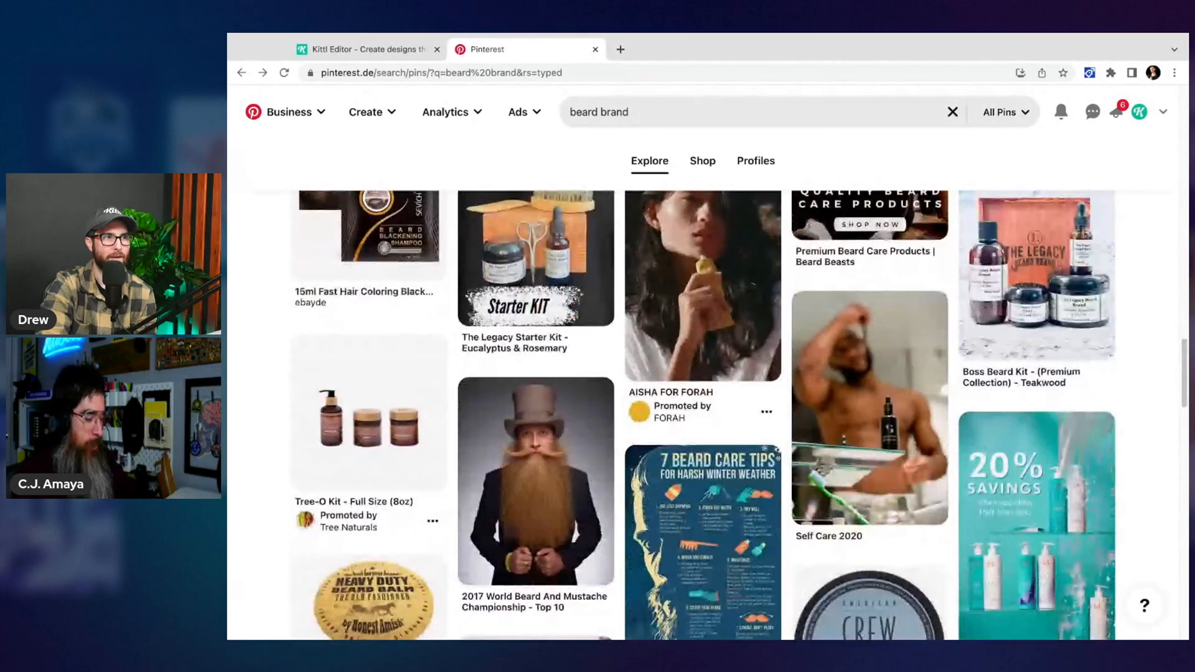
{"action": "scroll", "coordinate": [703, 414], "scroll_direction": "up", "scroll_amount": 8}
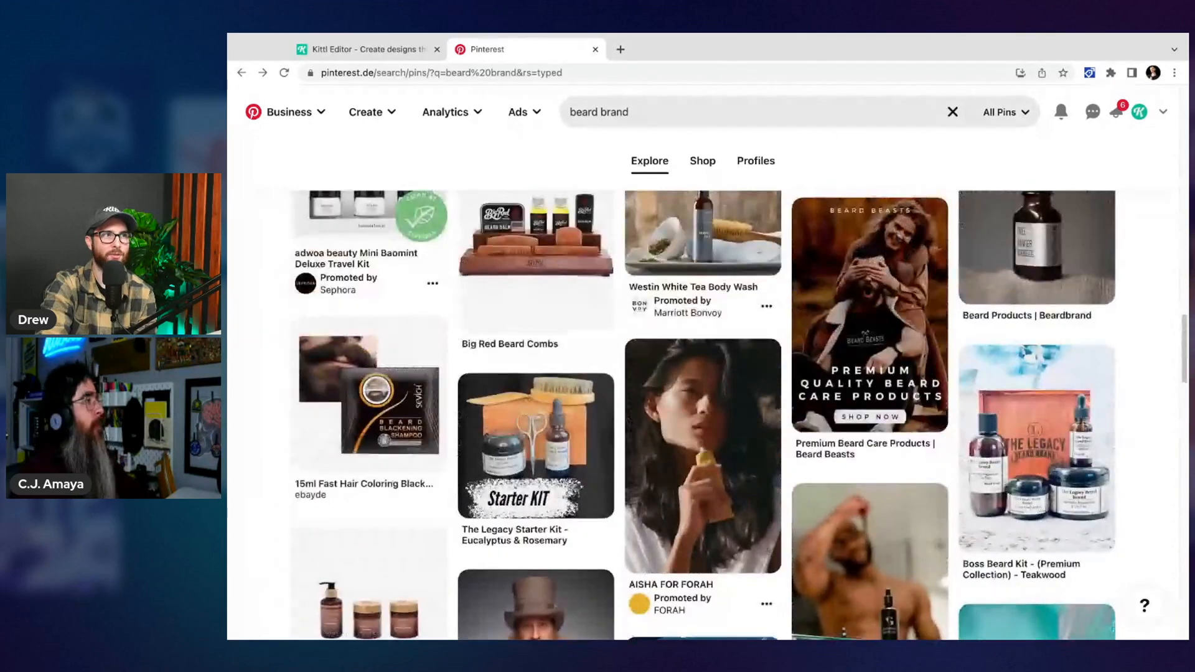
{"action": "scroll", "coordinate": [702, 414], "scroll_direction": "up", "scroll_amount": 1}
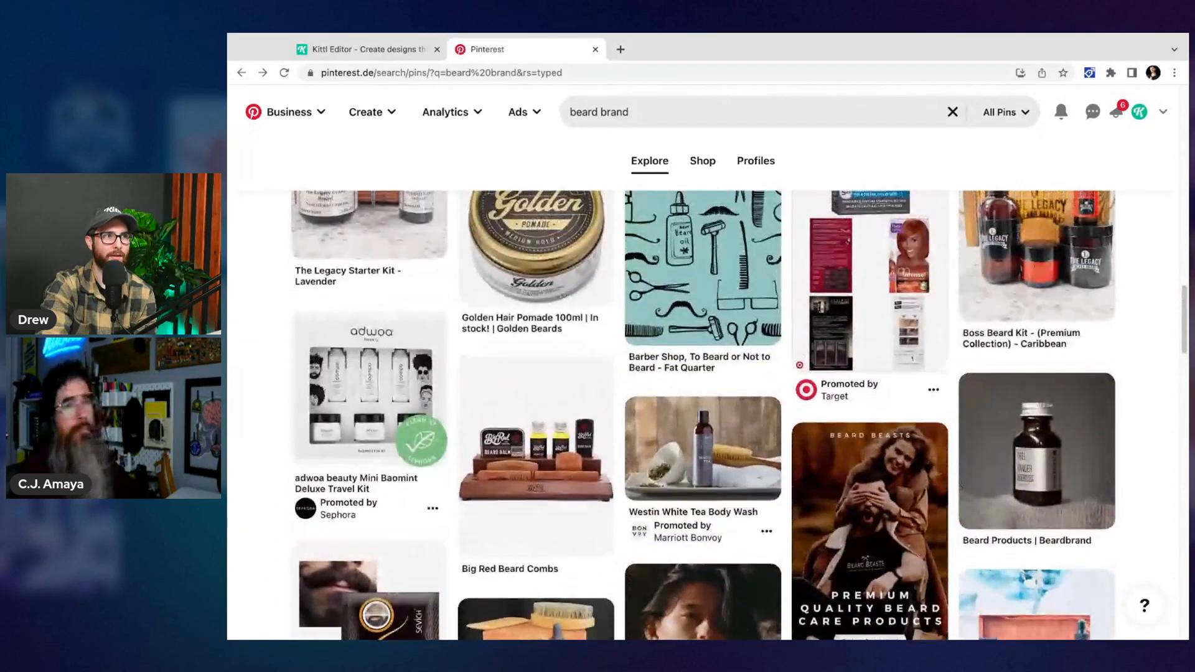
{"action": "left_click", "coordinate": [574, 412]}
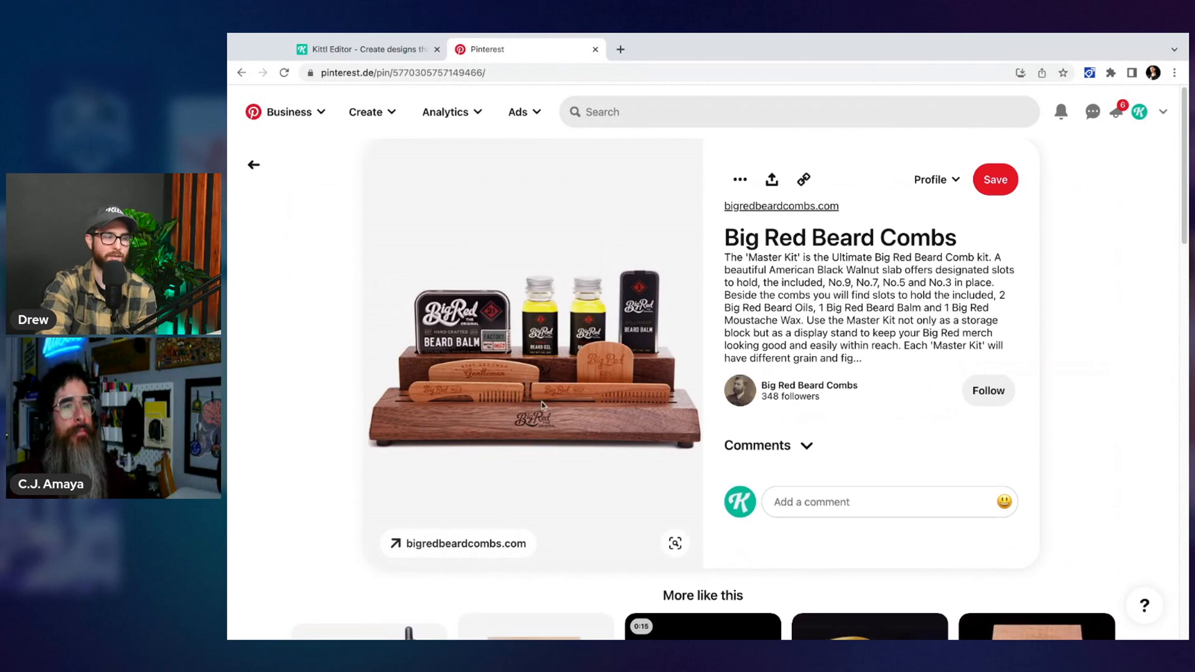
Step: Examine the beard kit, balm and box designs among the pins similar to Big Red Beard Combs
{"action": "scroll", "coordinate": [492, 406], "scroll_direction": "down", "scroll_amount": 4}
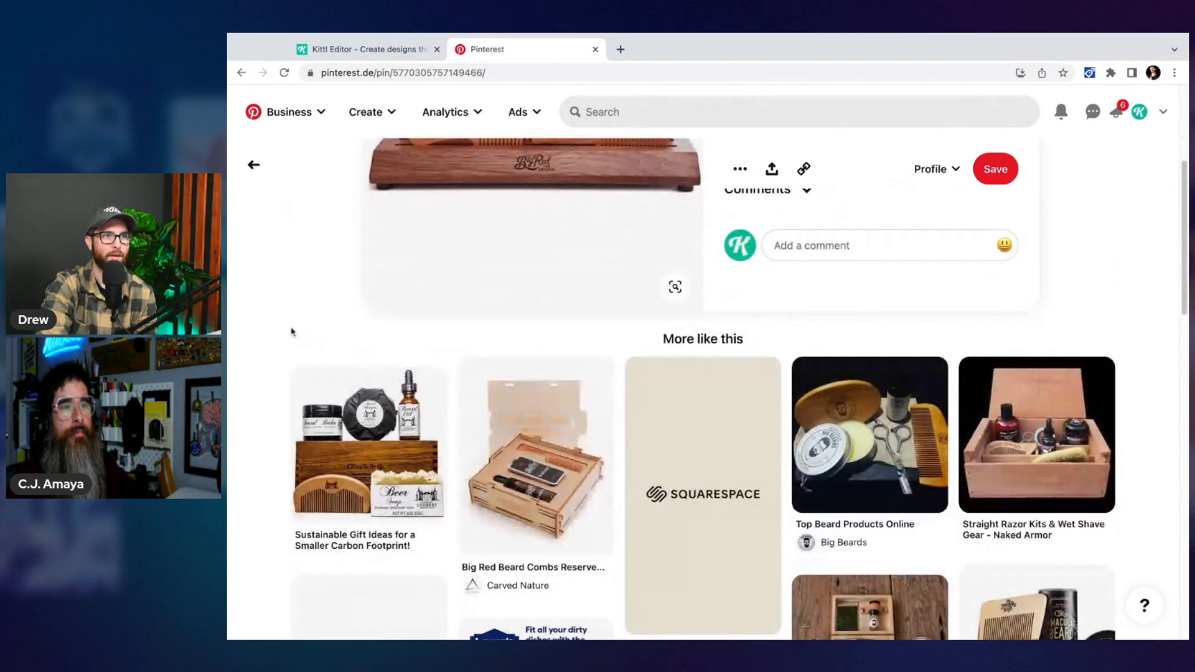
{"action": "scroll", "coordinate": [479, 385], "scroll_direction": "down", "scroll_amount": 4}
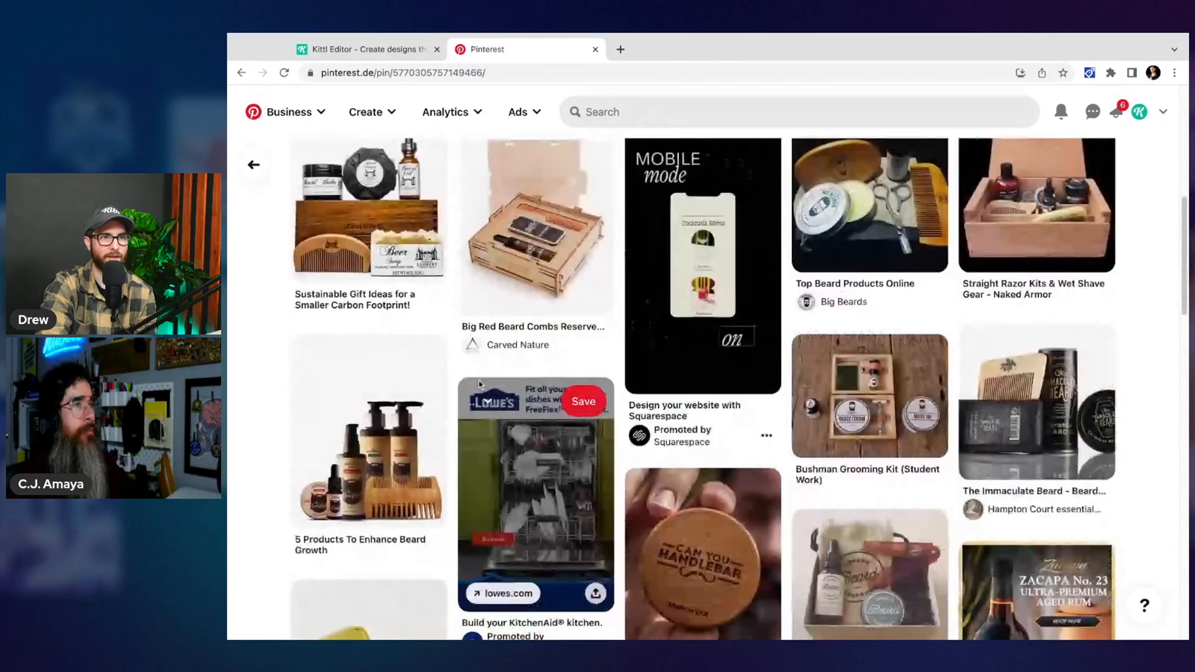
{"action": "scroll", "coordinate": [480, 384], "scroll_direction": "down", "scroll_amount": 3}
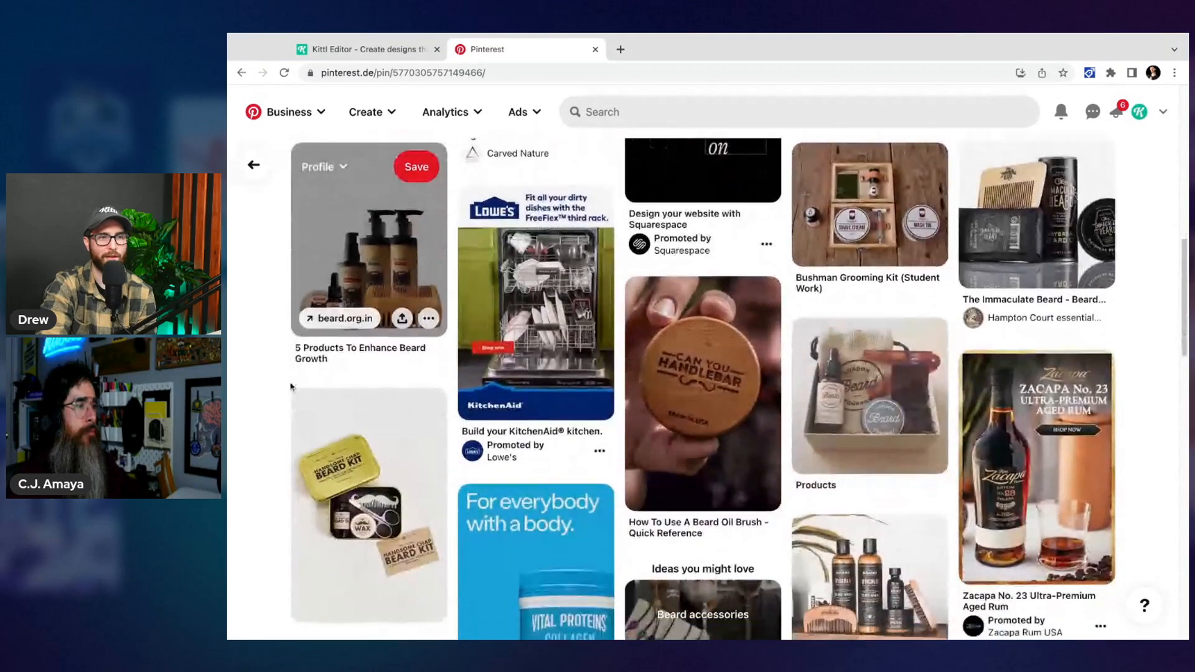
{"action": "scroll", "coordinate": [291, 387], "scroll_direction": "down", "scroll_amount": 3}
{"action": "scroll", "coordinate": [266, 408], "scroll_direction": "down", "scroll_amount": 7}
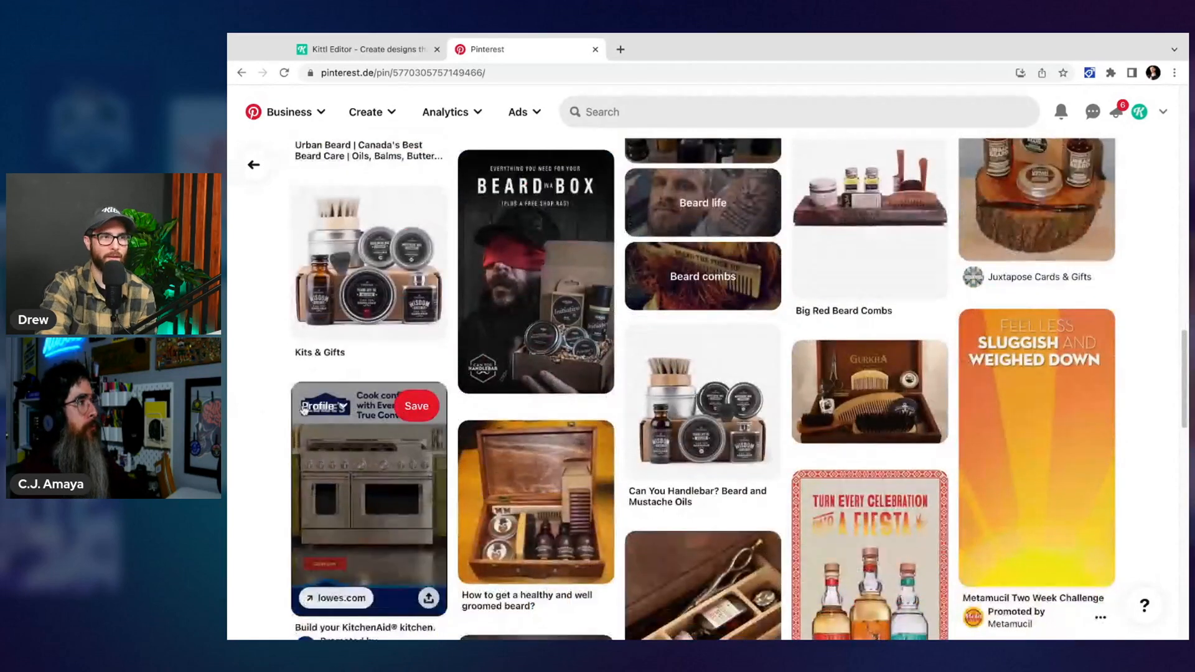
{"action": "scroll", "coordinate": [303, 410], "scroll_direction": "down", "scroll_amount": 1}
{"action": "scroll", "coordinate": [392, 358], "scroll_direction": "down", "scroll_amount": 4}
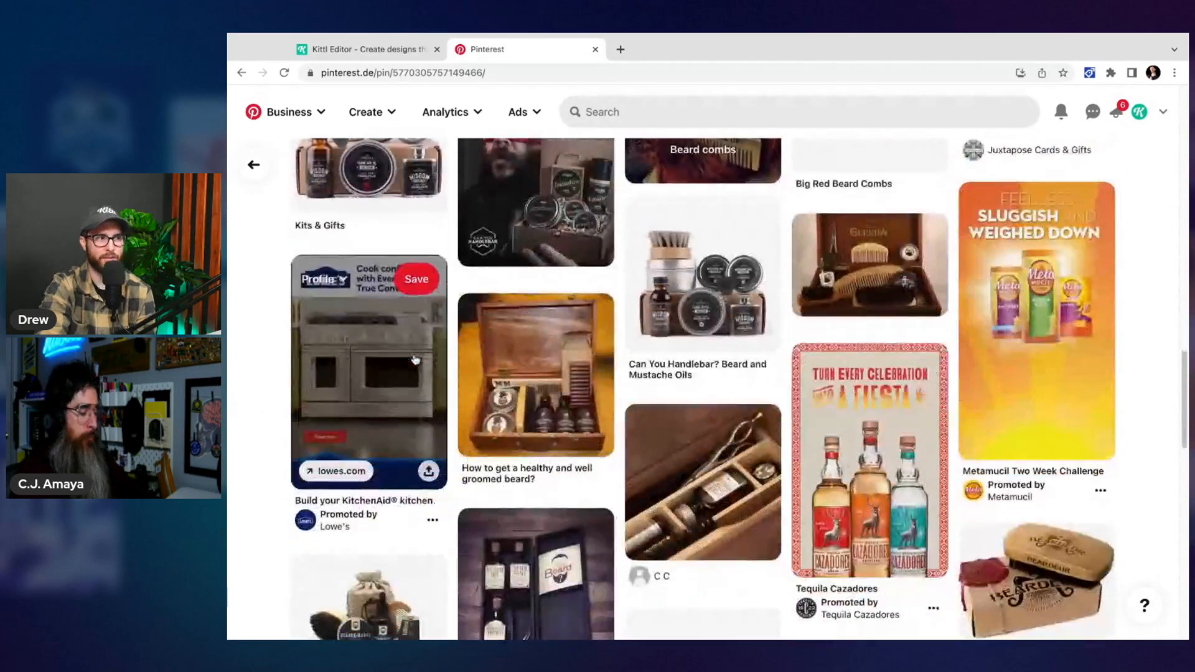
{"action": "scroll", "coordinate": [392, 359], "scroll_direction": "down", "scroll_amount": 2}
{"action": "scroll", "coordinate": [315, 369], "scroll_direction": "down", "scroll_amount": 6}
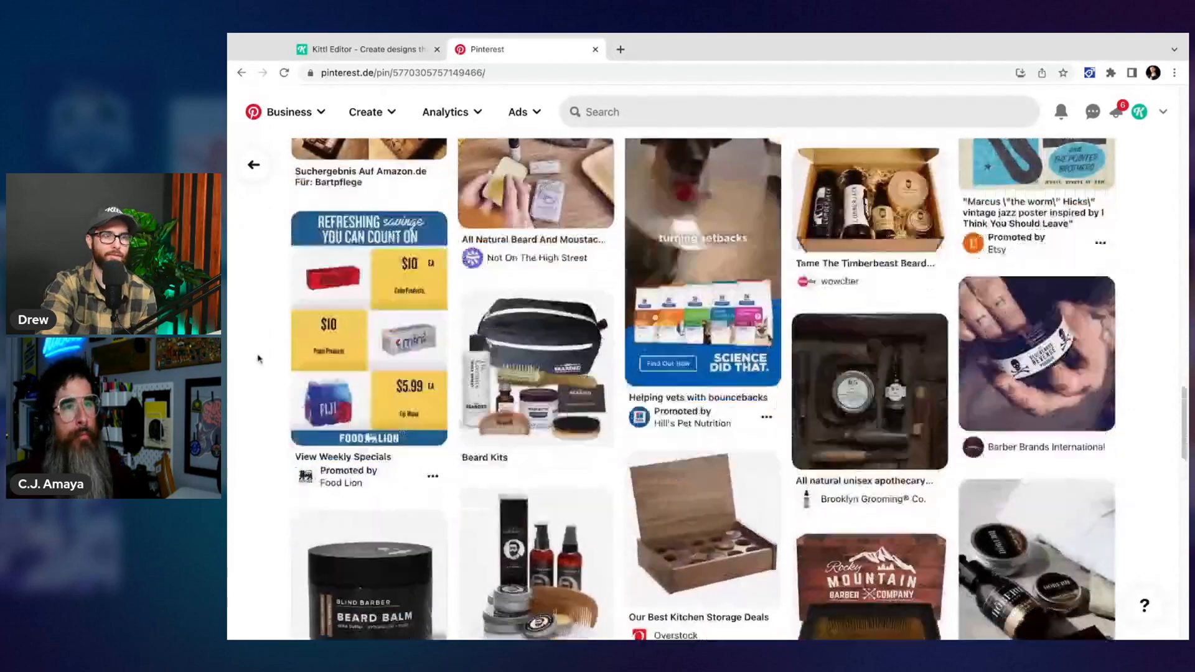
{"action": "scroll", "coordinate": [259, 358], "scroll_direction": "down", "scroll_amount": 4}
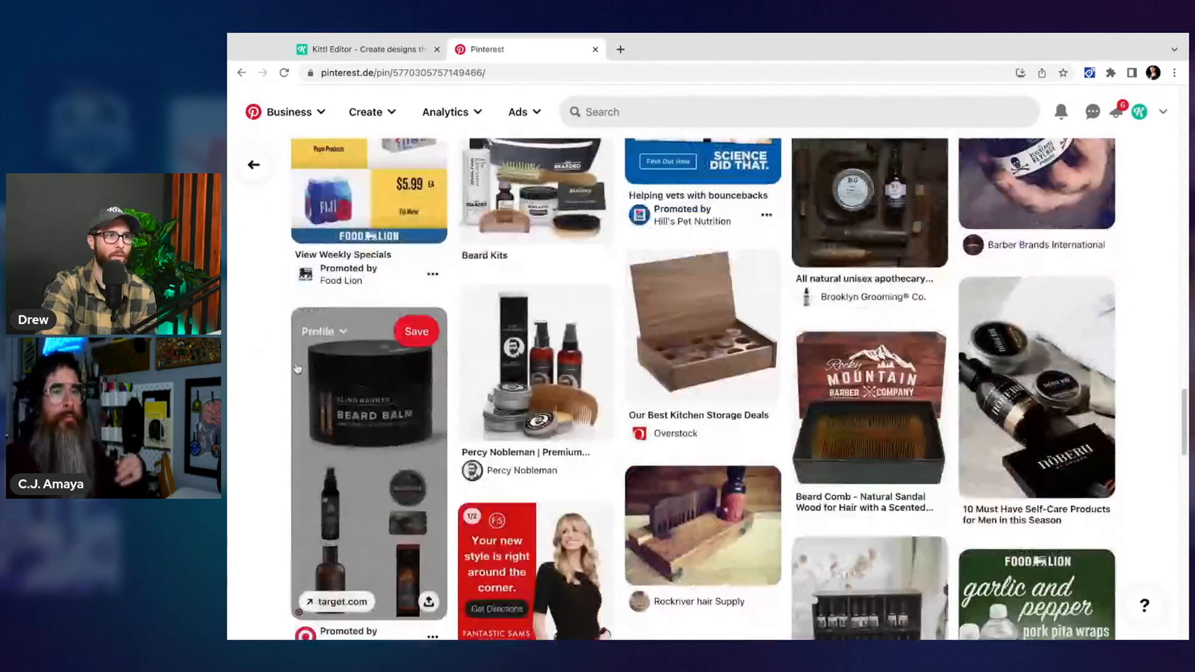
{"action": "scroll", "coordinate": [373, 299], "scroll_direction": "up", "scroll_amount": 15}
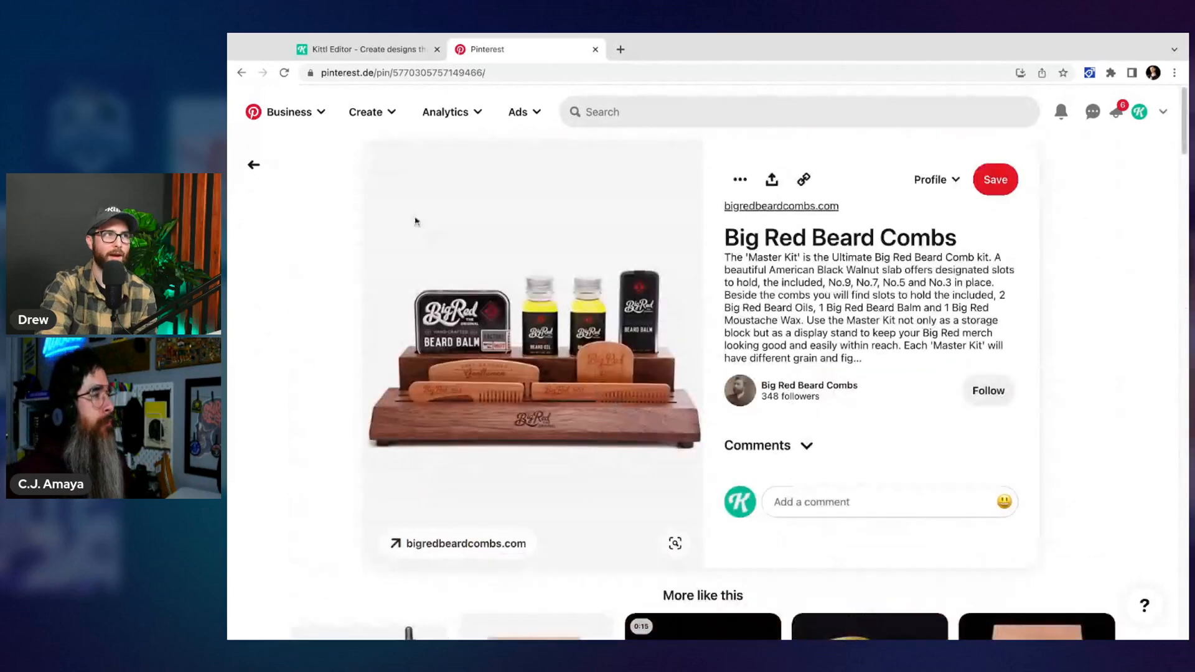
Step: Return to the beard brand search results and look through more beard product and apparel designs
{"action": "left_click", "coordinate": [253, 165]}
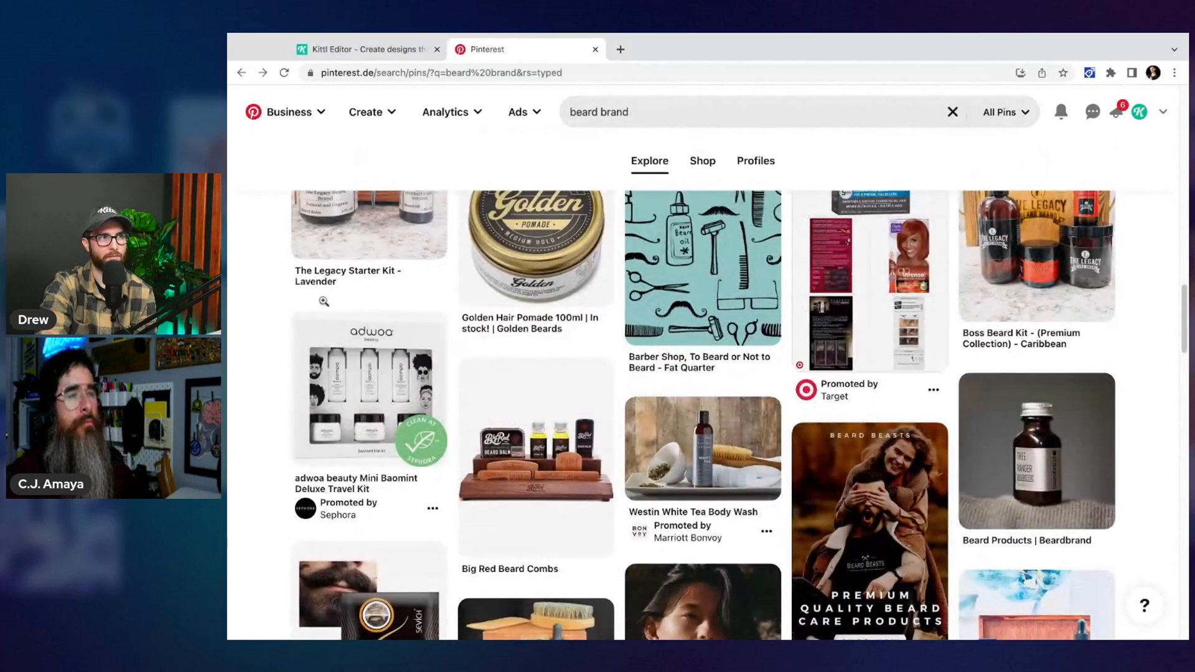
{"action": "scroll", "coordinate": [294, 319], "scroll_direction": "down", "scroll_amount": 9}
{"action": "scroll", "coordinate": [374, 379], "scroll_direction": "down", "scroll_amount": 5}
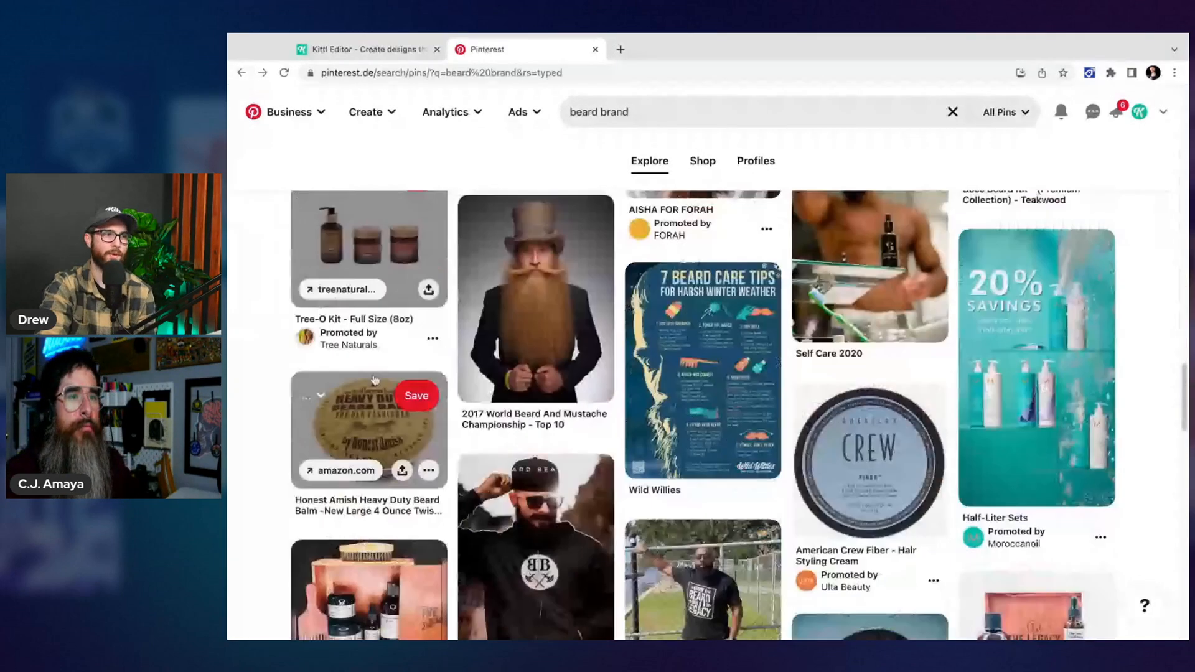
{"action": "scroll", "coordinate": [391, 205], "scroll_direction": "down", "scroll_amount": 4}
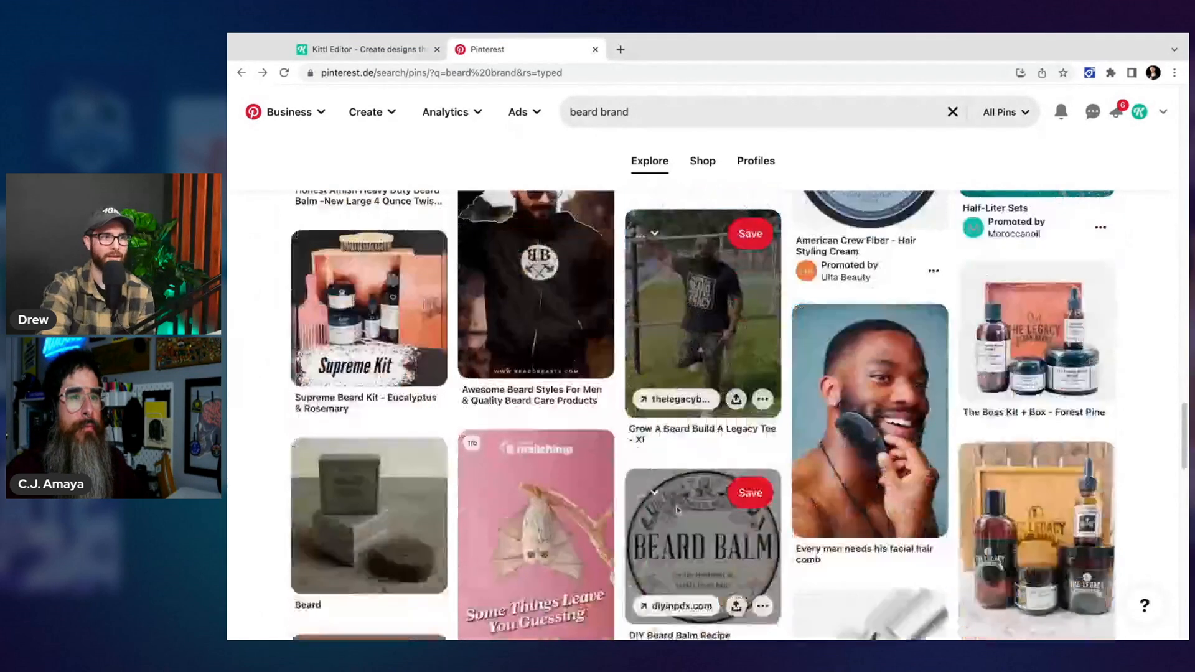
Step: Switch to the Kittl Editor project and search its elements library for "barber"
{"action": "left_click", "coordinate": [388, 56]}
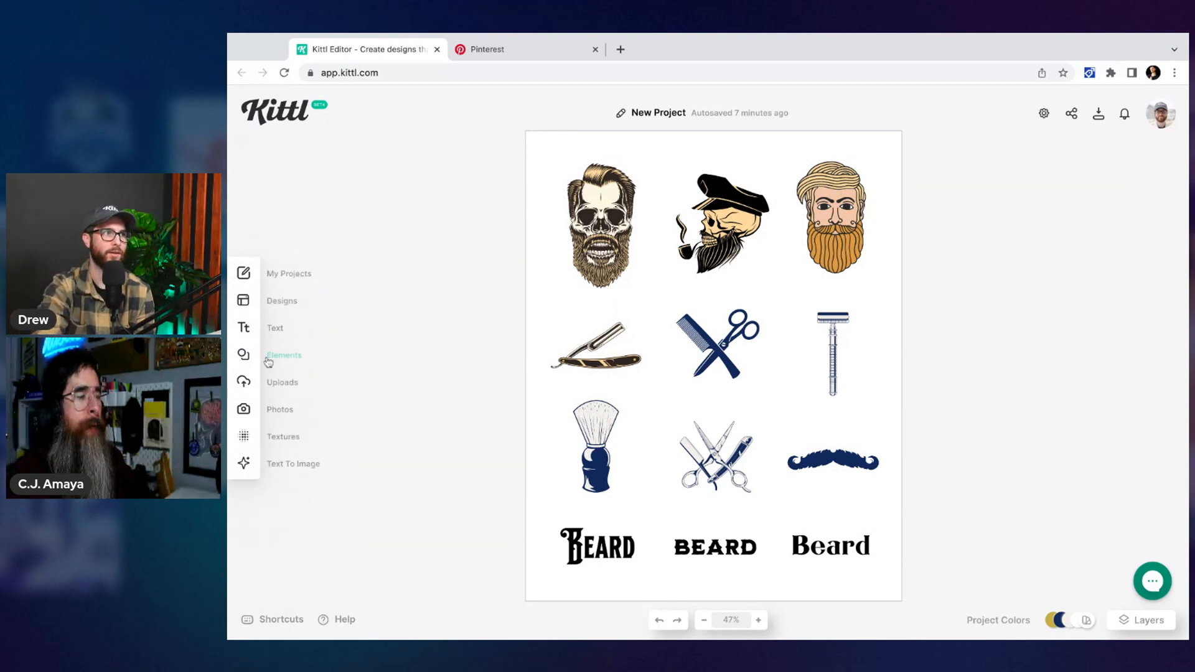
{"action": "left_click", "coordinate": [246, 355]}
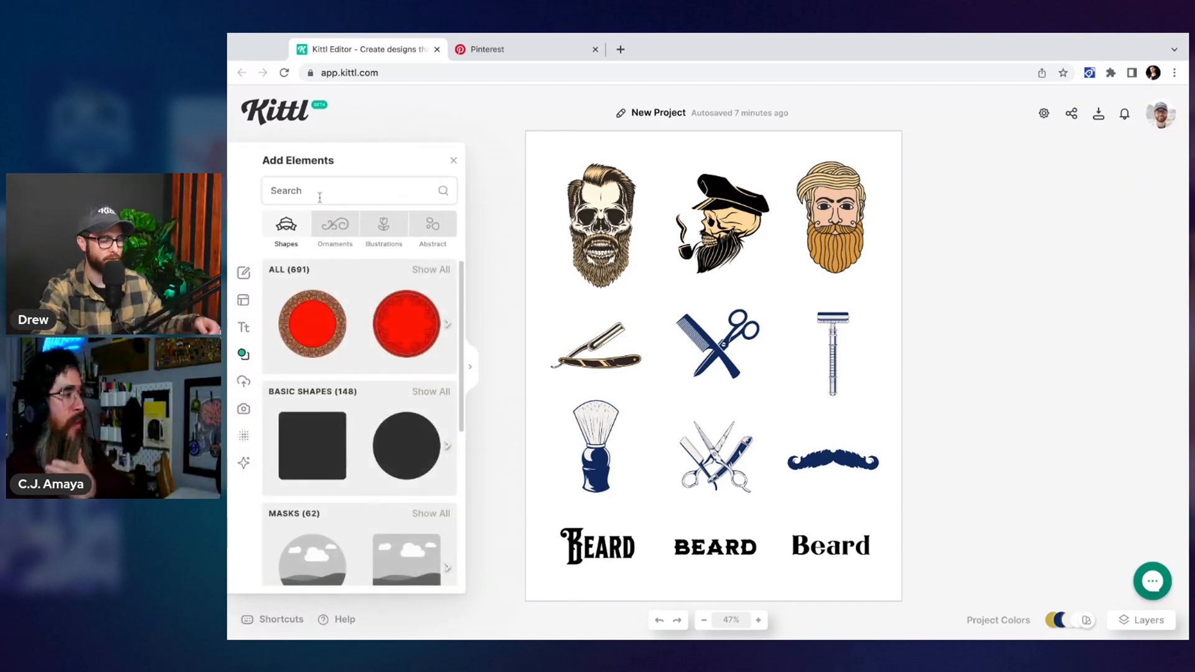
{"action": "type", "text": "barber"}
{"action": "key", "text": "Return"}
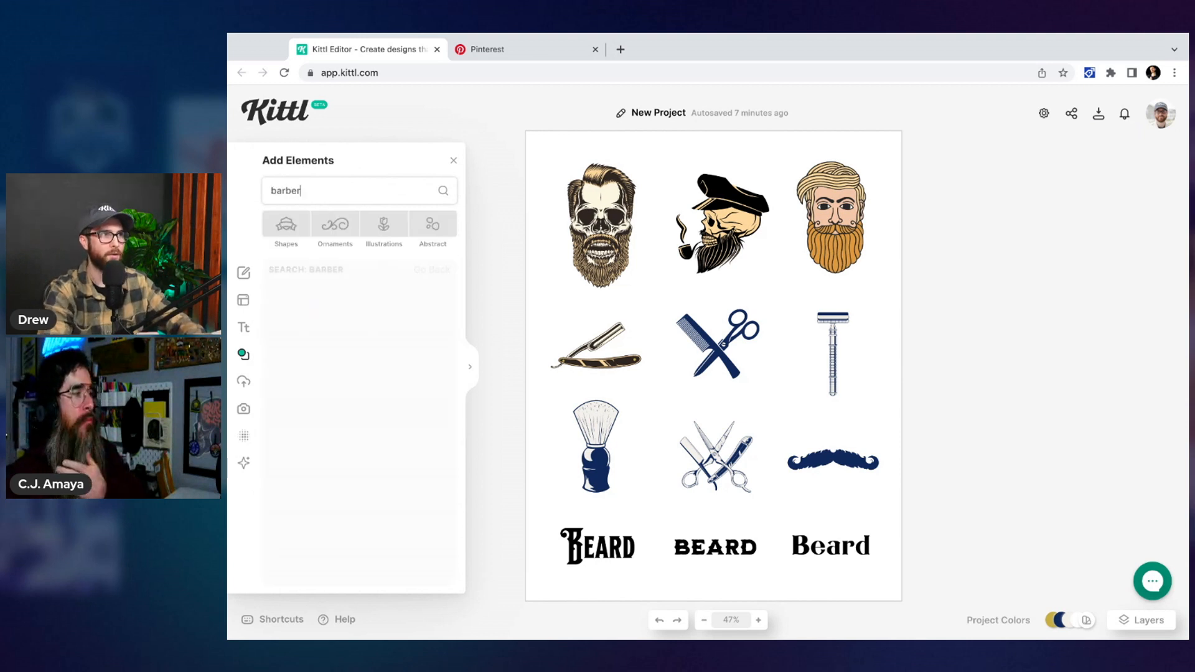
Step: Expand the barber search results, look through the available illustrations, and close the elements library
{"action": "left_click", "coordinate": [481, 370]}
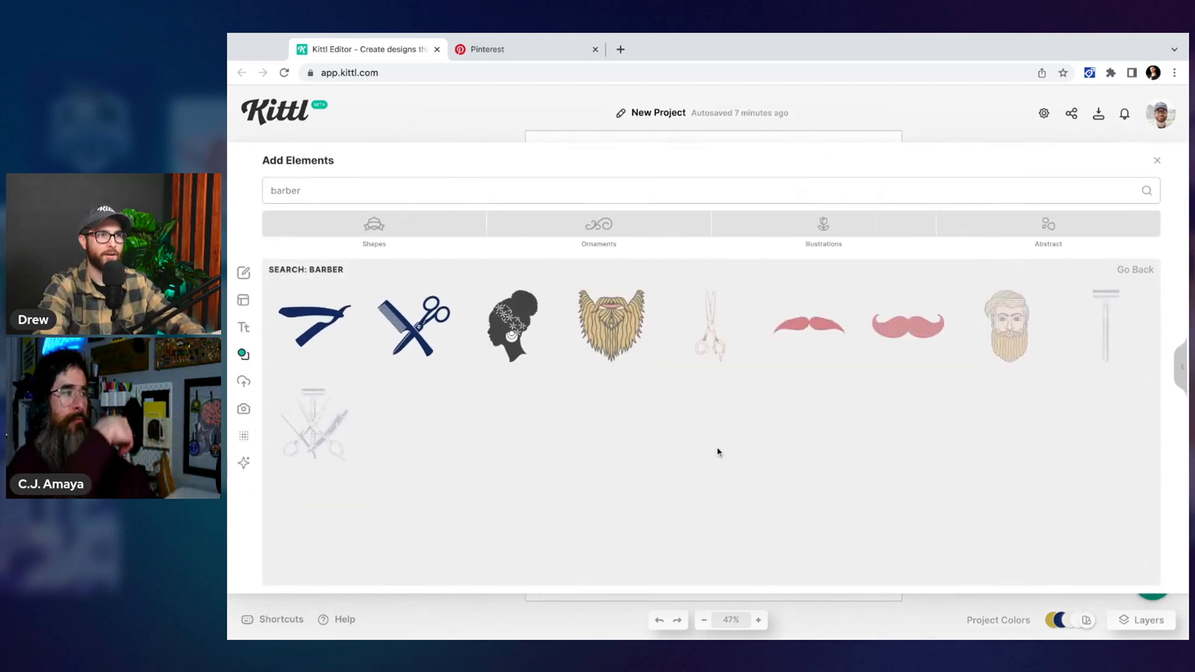
{"action": "scroll", "coordinate": [856, 479], "scroll_direction": "down", "scroll_amount": 4}
{"action": "scroll", "coordinate": [856, 480], "scroll_direction": "down", "scroll_amount": 4}
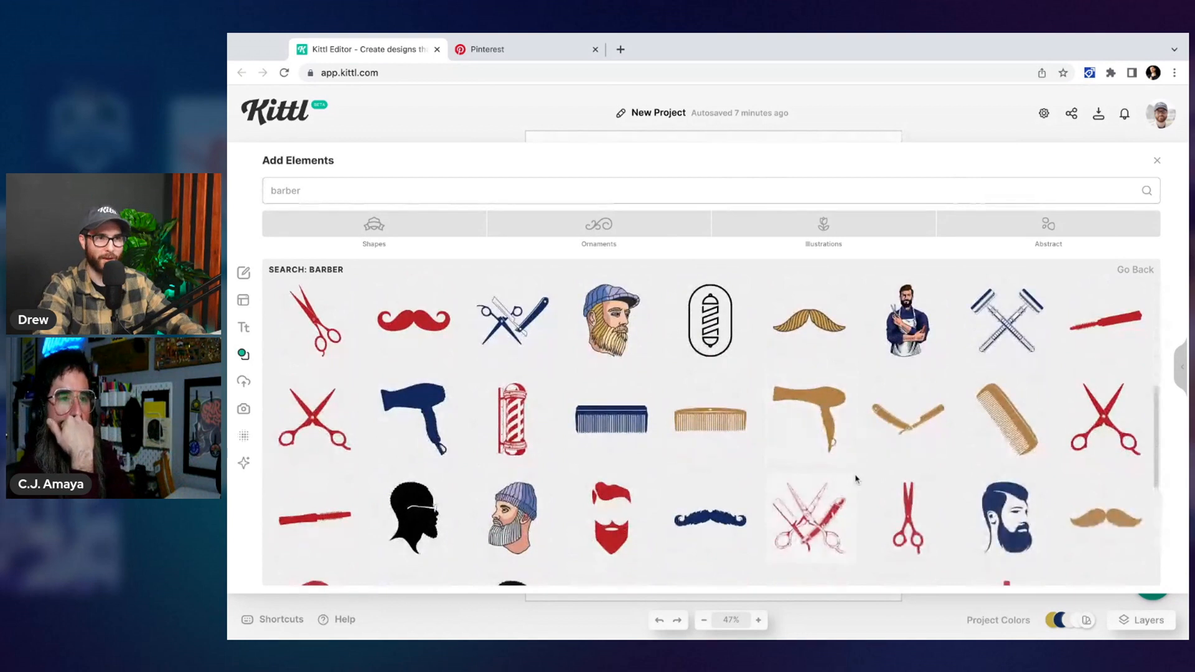
{"action": "left_click", "coordinate": [1157, 163]}
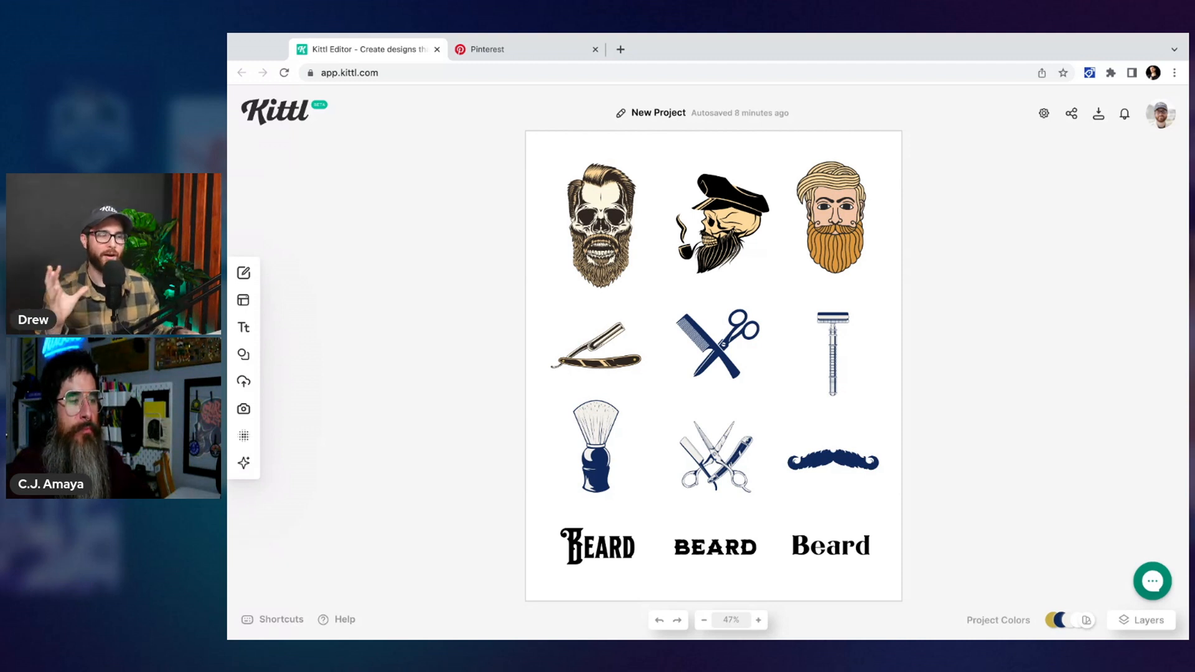
Step: Review the collected bearded characters, barber tools and three "Beard" lettering options on the artboard
{"action": "left_click", "coordinate": [734, 273]}
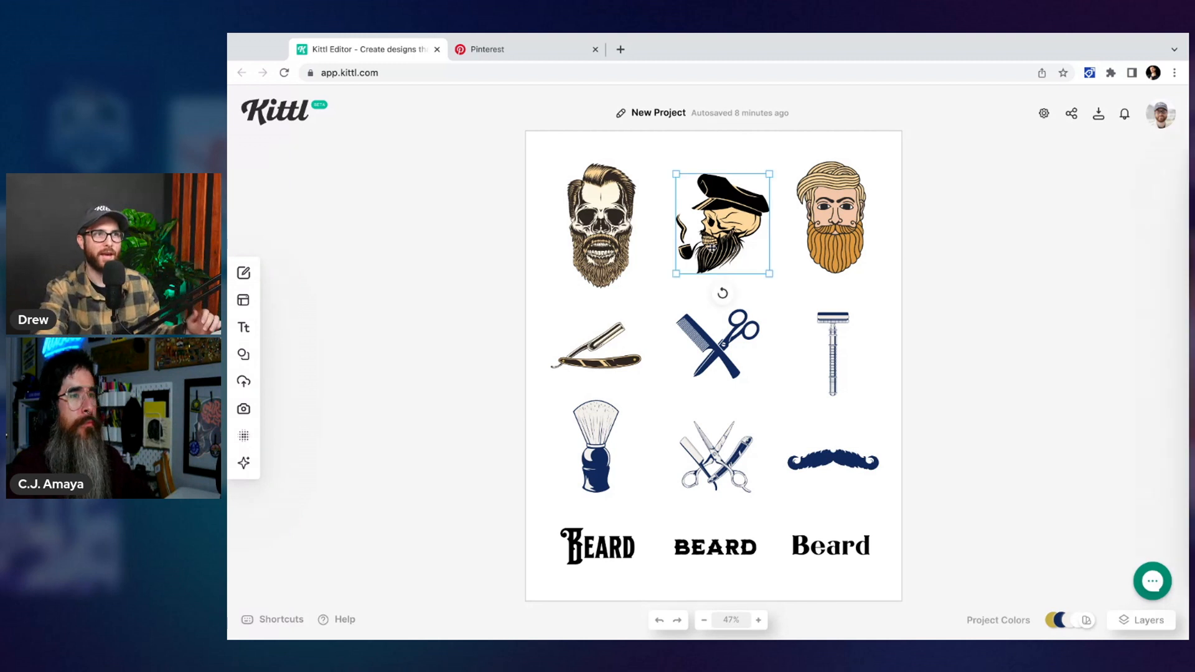
{"action": "left_click", "coordinate": [805, 300]}
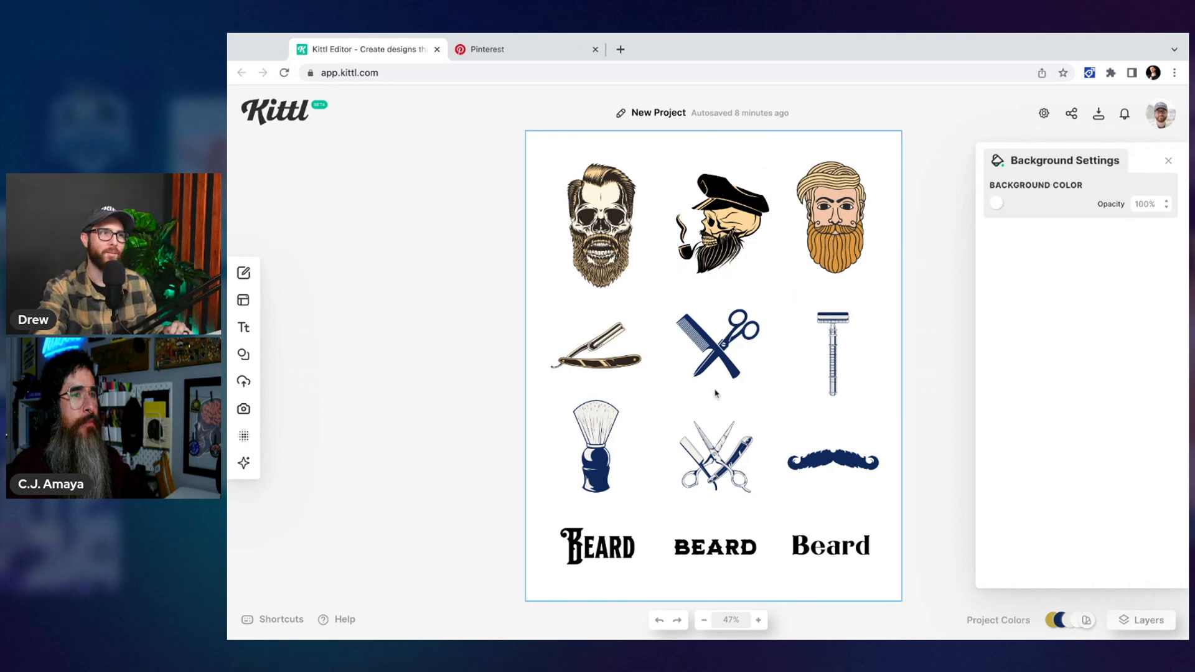
{"action": "mouse_move", "coordinate": [550, 329]}
{"action": "left_mouse_down"}
{"action": "mouse_move", "coordinate": [747, 435]}
{"action": "mouse_move", "coordinate": [774, 472]}
{"action": "mouse_move", "coordinate": [866, 488]}
{"action": "left_mouse_up"}
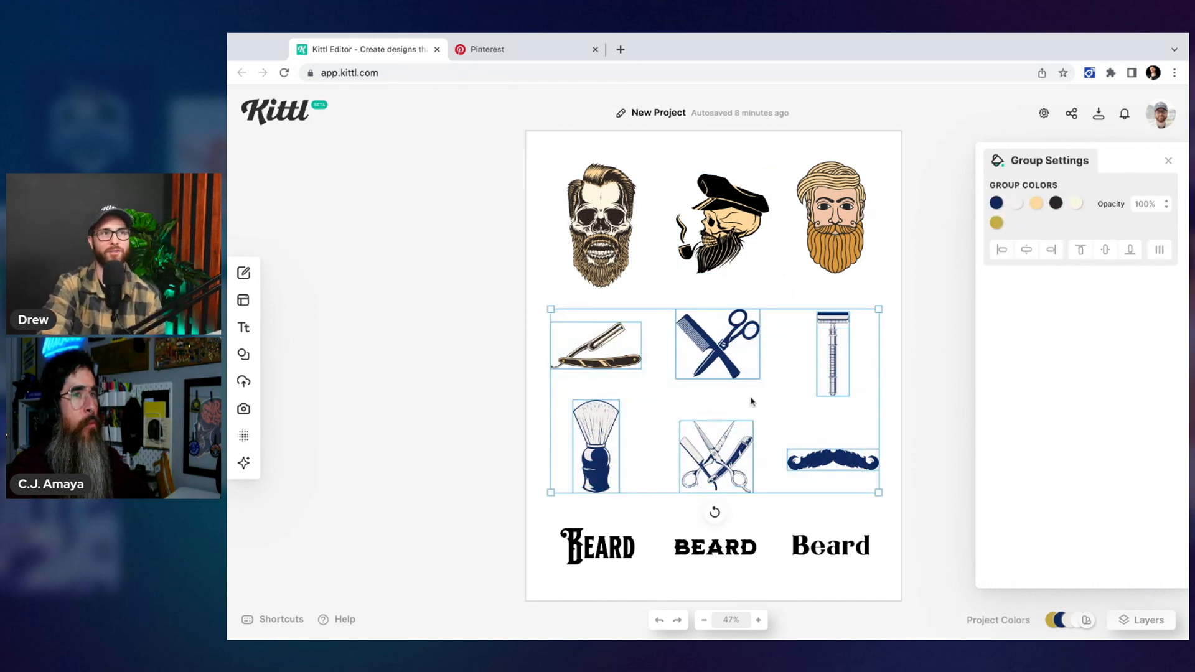
{"action": "left_click", "coordinate": [893, 373]}
{"action": "scroll", "coordinate": [889, 447], "scroll_direction": "down", "scroll_amount": 1}
{"action": "left_click_drag", "start_coordinate": [538, 510], "coordinate": [887, 569]}
{"action": "scroll", "coordinate": [809, 567], "scroll_direction": "down", "scroll_amount": 1}
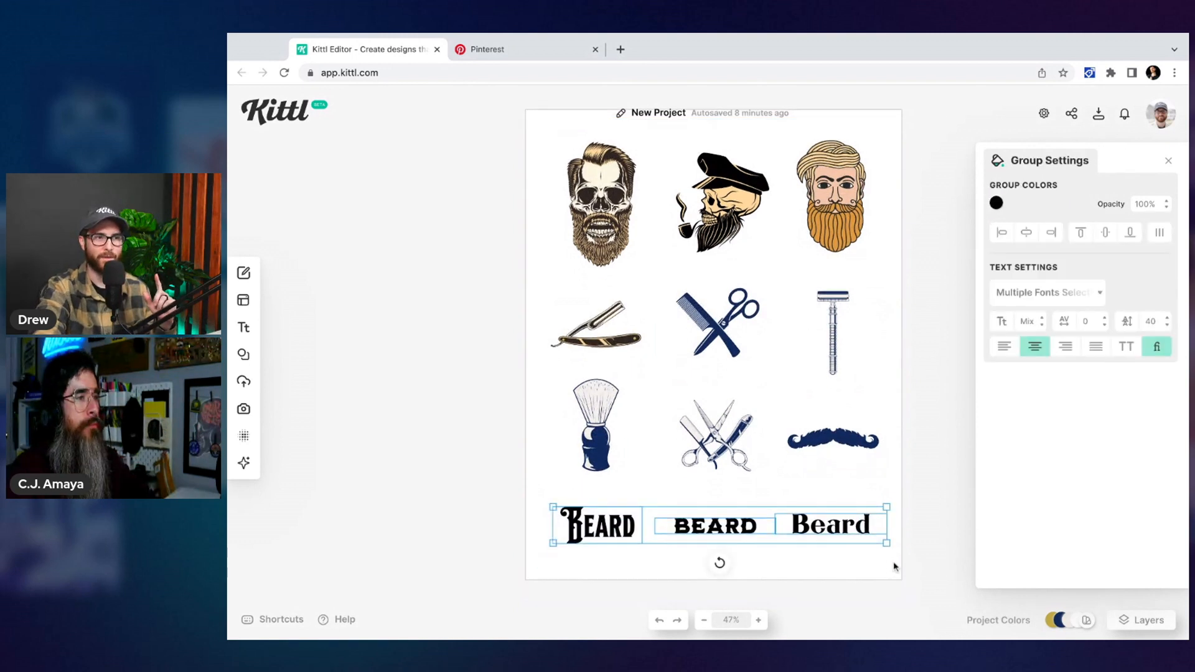
{"action": "left_click", "coordinate": [945, 528]}
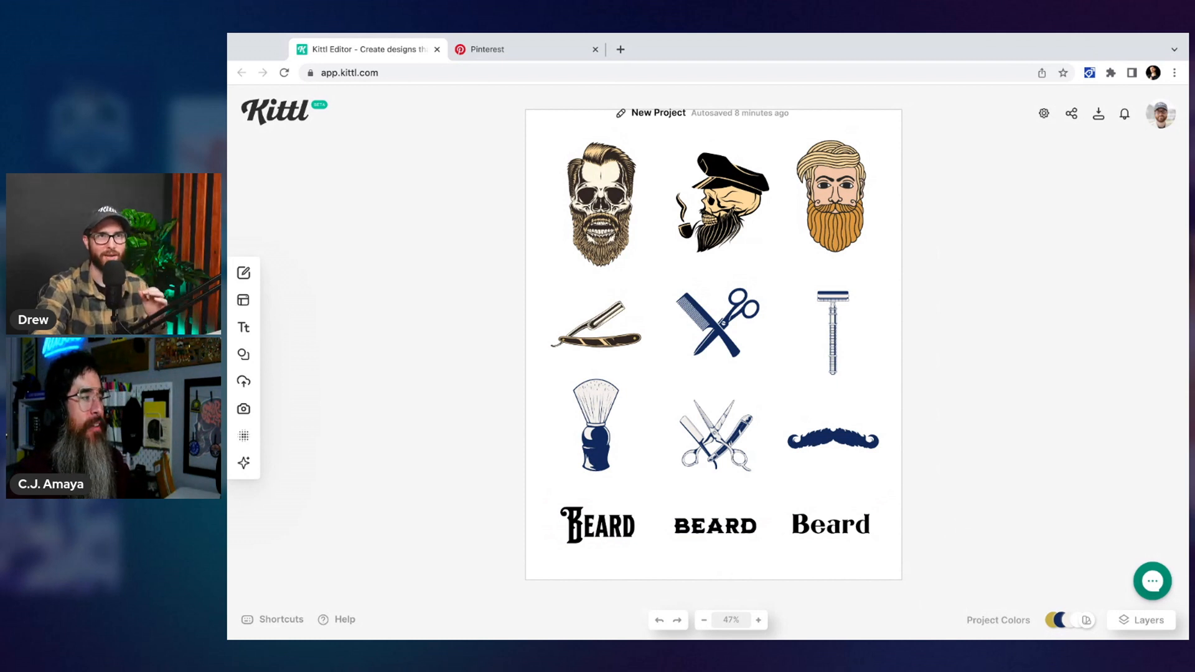
{"action": "scroll", "coordinate": [964, 503], "scroll_direction": "up", "scroll_amount": 1}
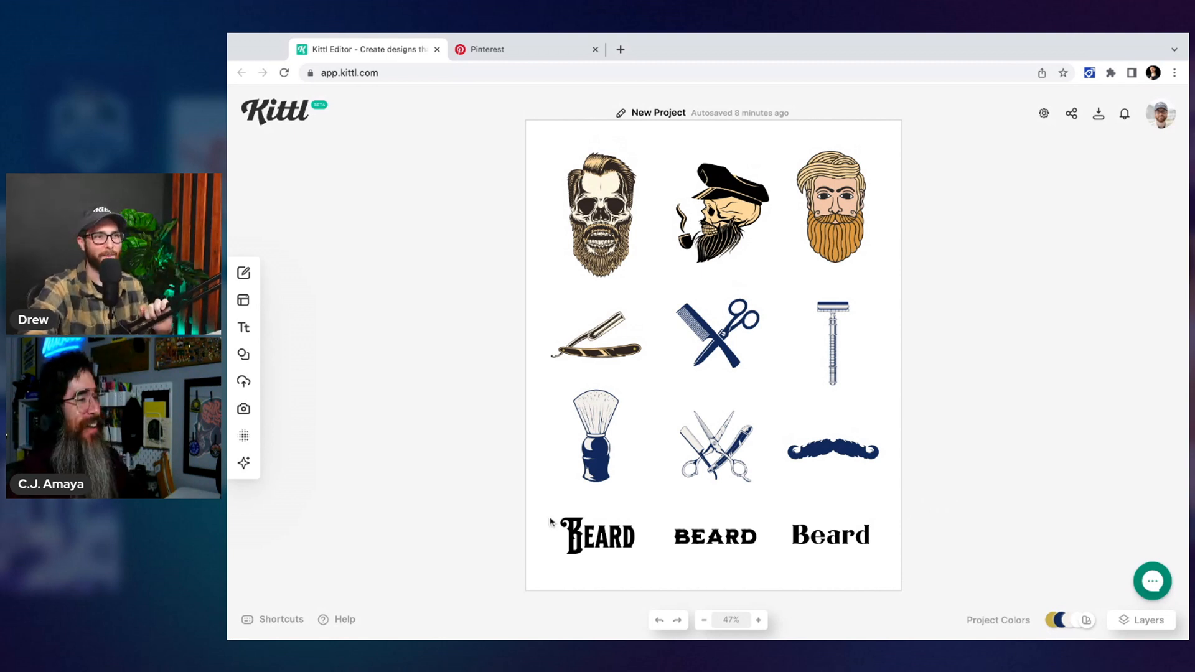
{"action": "mouse_move", "coordinate": [552, 511]}
{"action": "left_mouse_down"}
{"action": "mouse_move", "coordinate": [803, 573]}
{"action": "mouse_move", "coordinate": [864, 572]}
{"action": "mouse_move", "coordinate": [552, 513]}
{"action": "left_mouse_up"}
{"action": "left_click", "coordinate": [923, 544]}
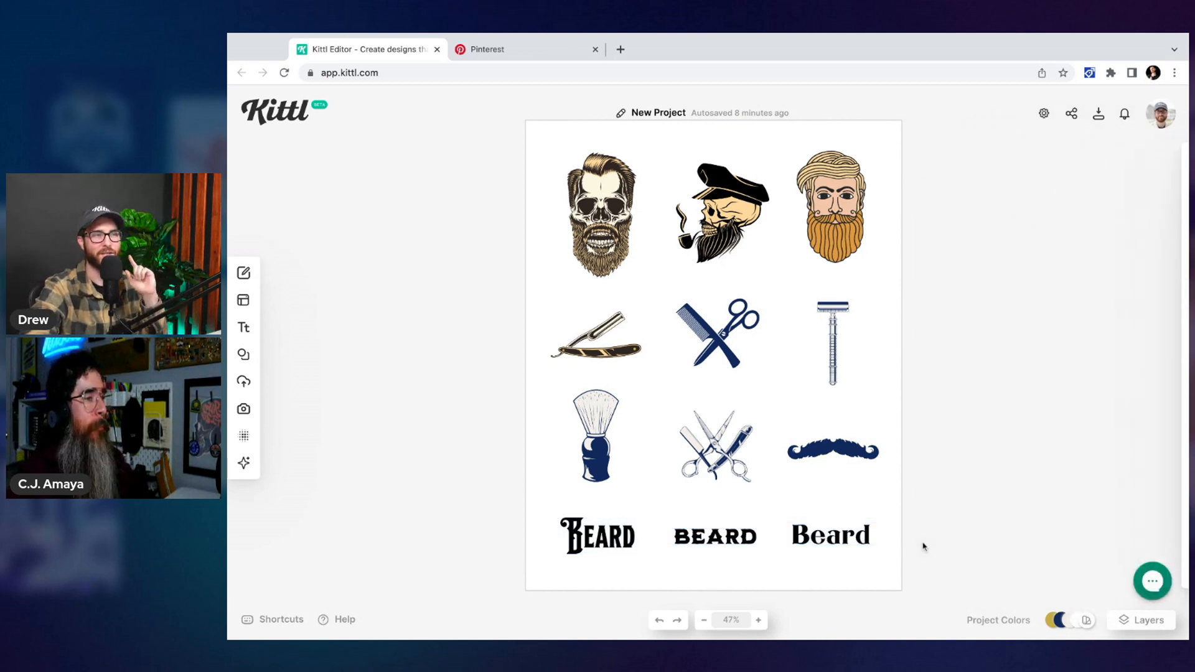
{"action": "scroll", "coordinate": [925, 541], "scroll_direction": "up", "scroll_amount": 2}
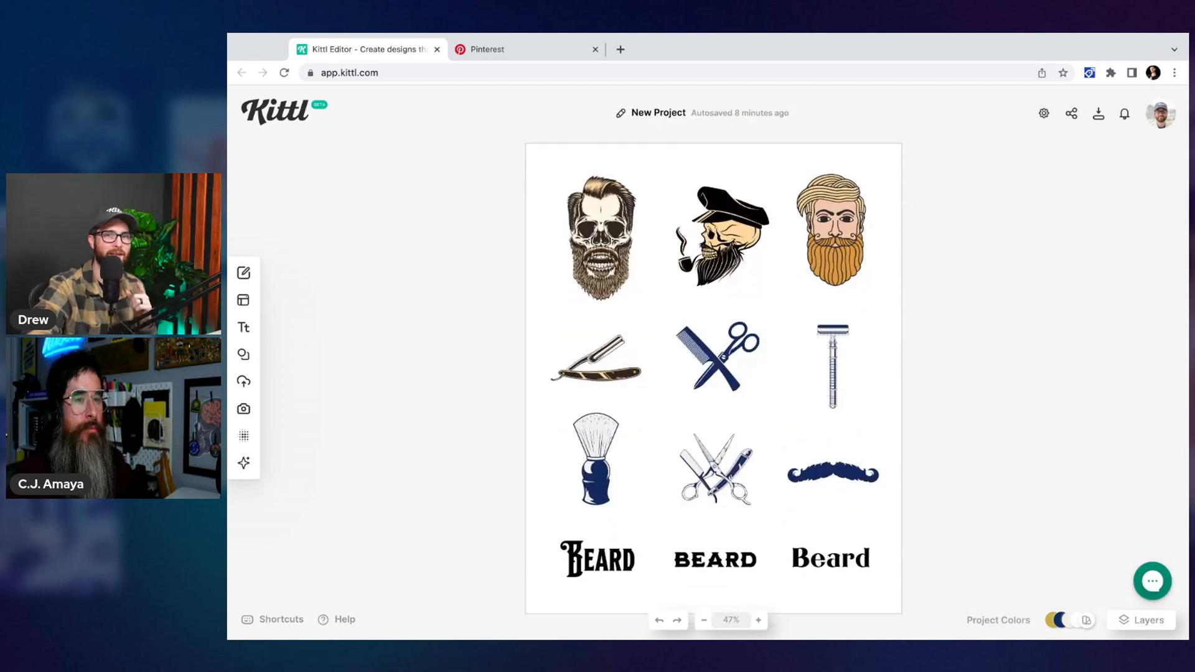
Step: Look at the link option for sharing an editable copy of the project, then close the sharing options
{"action": "mouse_move", "coordinate": [244, 370]}
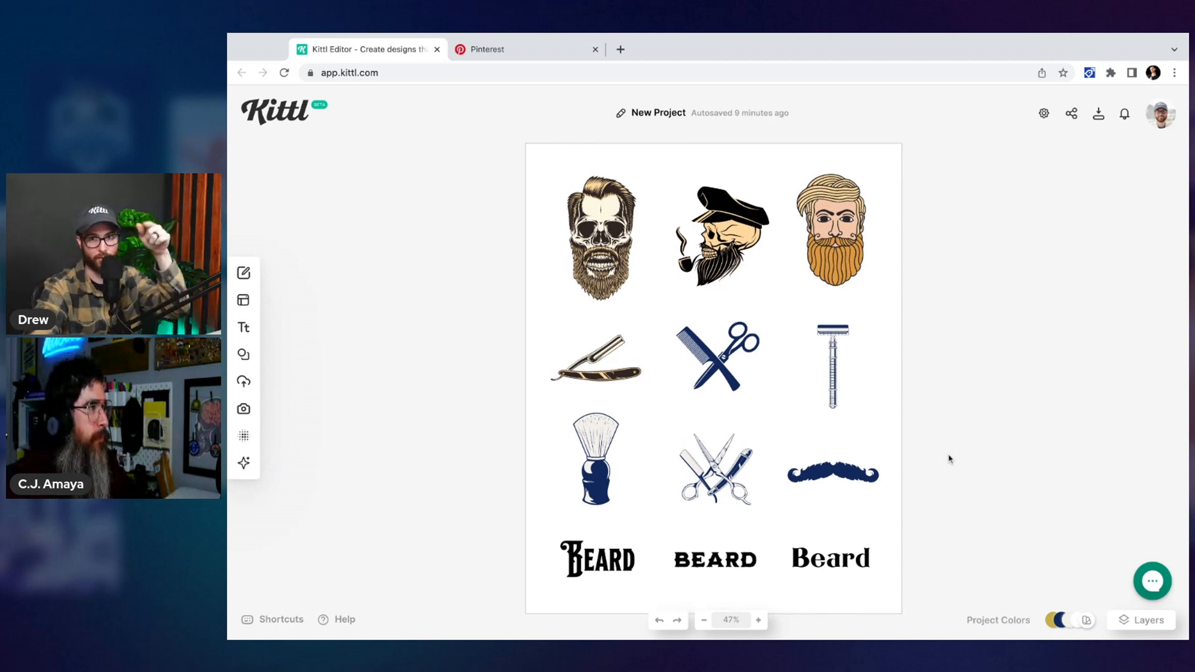
{"action": "left_click", "coordinate": [1070, 117]}
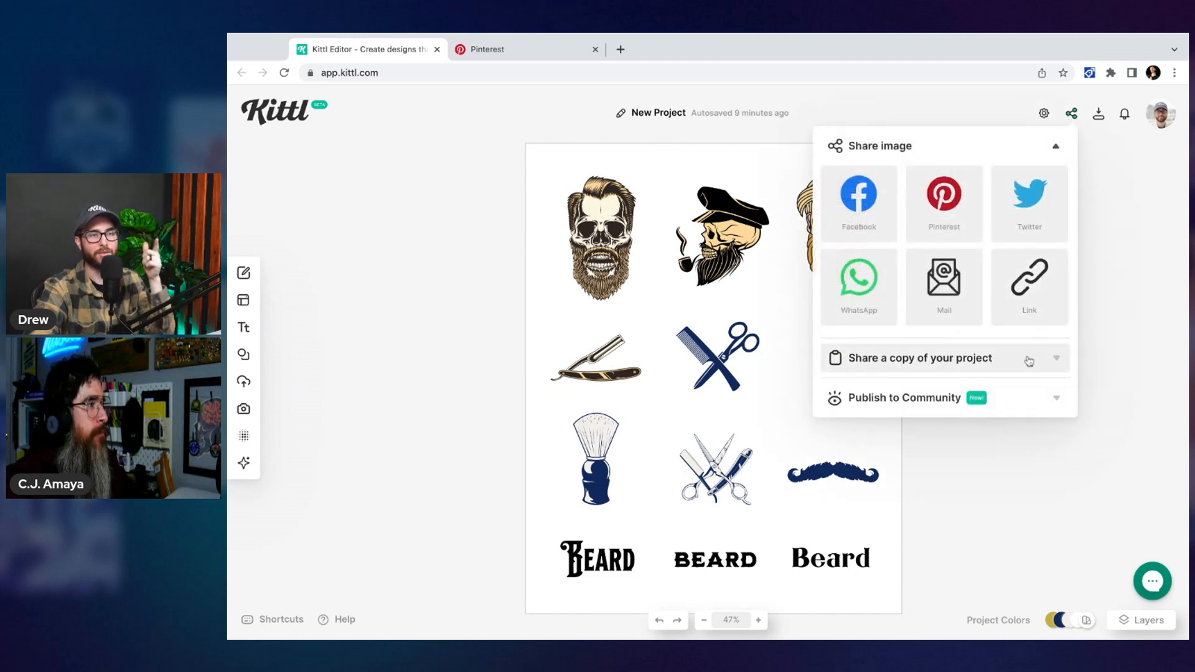
{"action": "left_click", "coordinate": [1029, 363]}
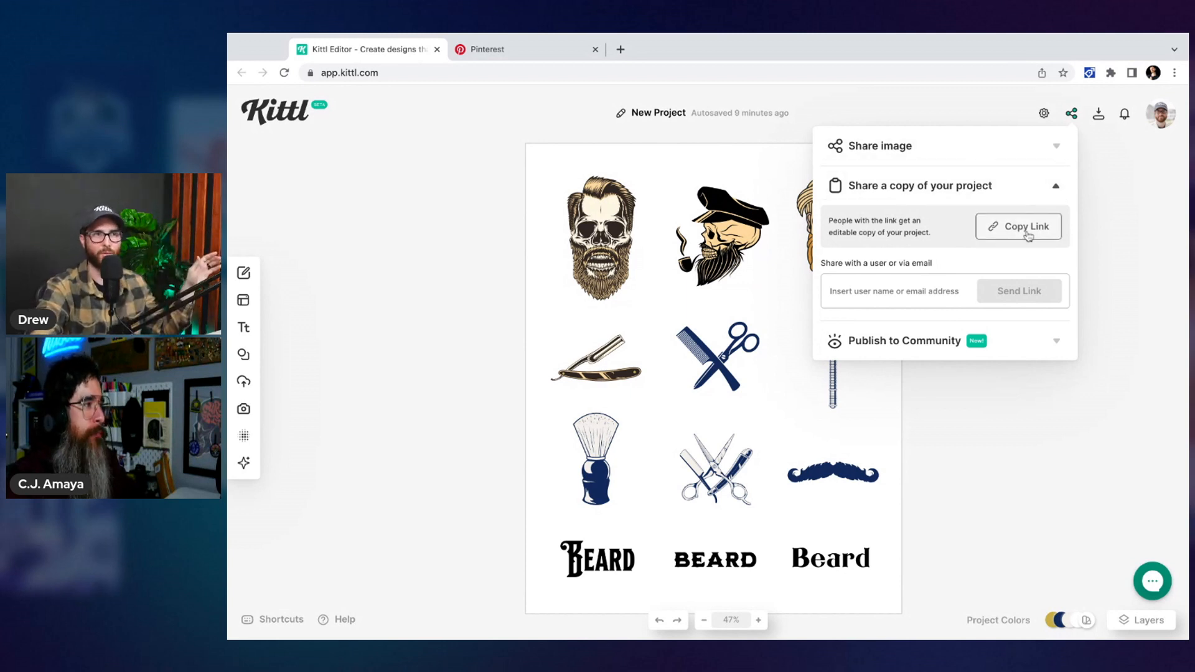
{"action": "left_click", "coordinate": [1074, 116]}
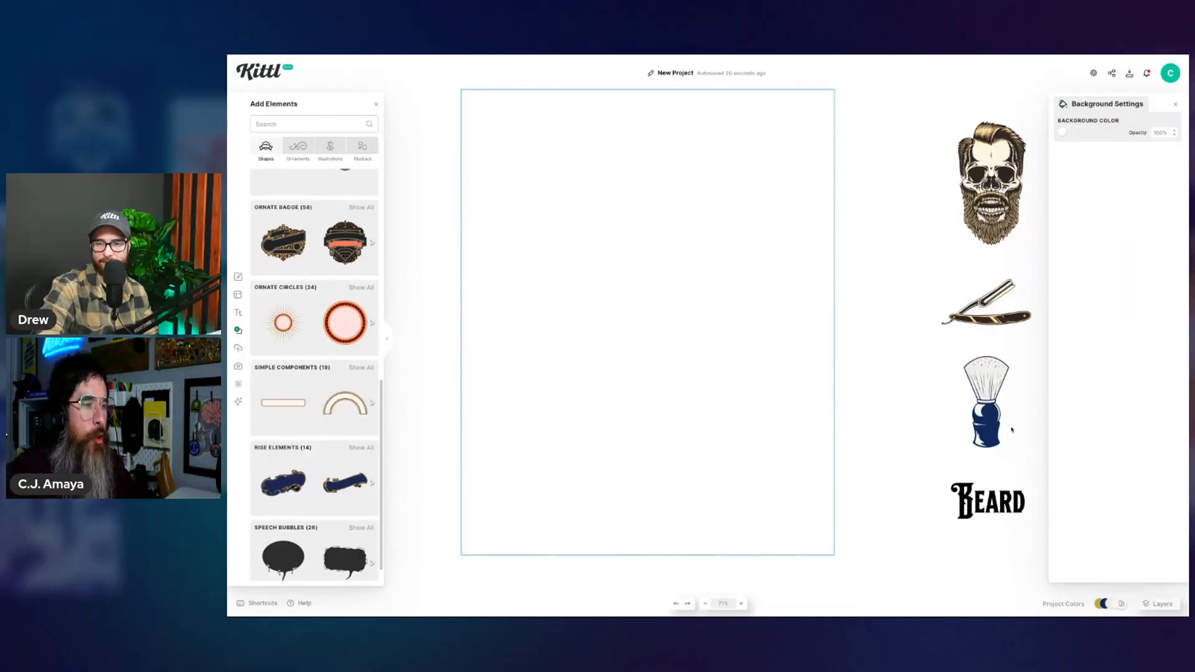
Step: Bring the whole set of barber elements beside the blank artboard into view and inspect them, including the pipe-smoking skull
{"action": "left_click", "coordinate": [913, 353]}
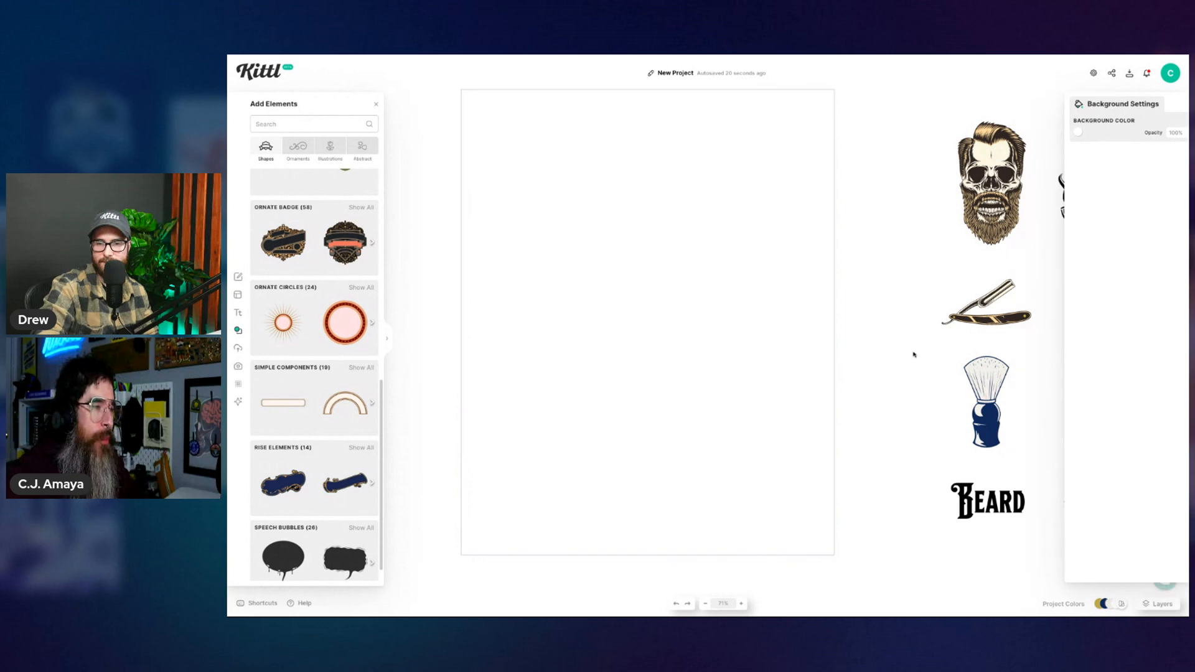
{"action": "scroll", "coordinate": [913, 354], "scroll_direction": "down", "scroll_amount": 3}
{"action": "scroll", "coordinate": [1014, 447], "scroll_direction": "right", "scroll_amount": 1}
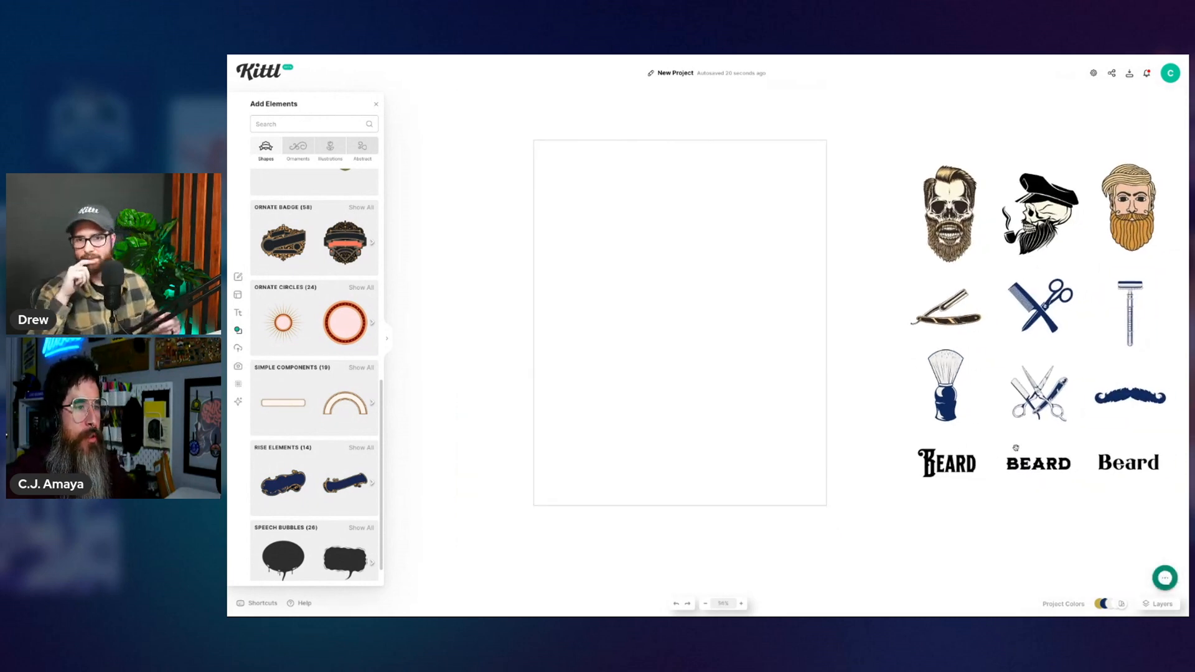
{"action": "scroll", "coordinate": [1055, 548], "scroll_direction": "right", "scroll_amount": 2}
{"action": "scroll", "coordinate": [1055, 548], "scroll_direction": "up", "scroll_amount": 1}
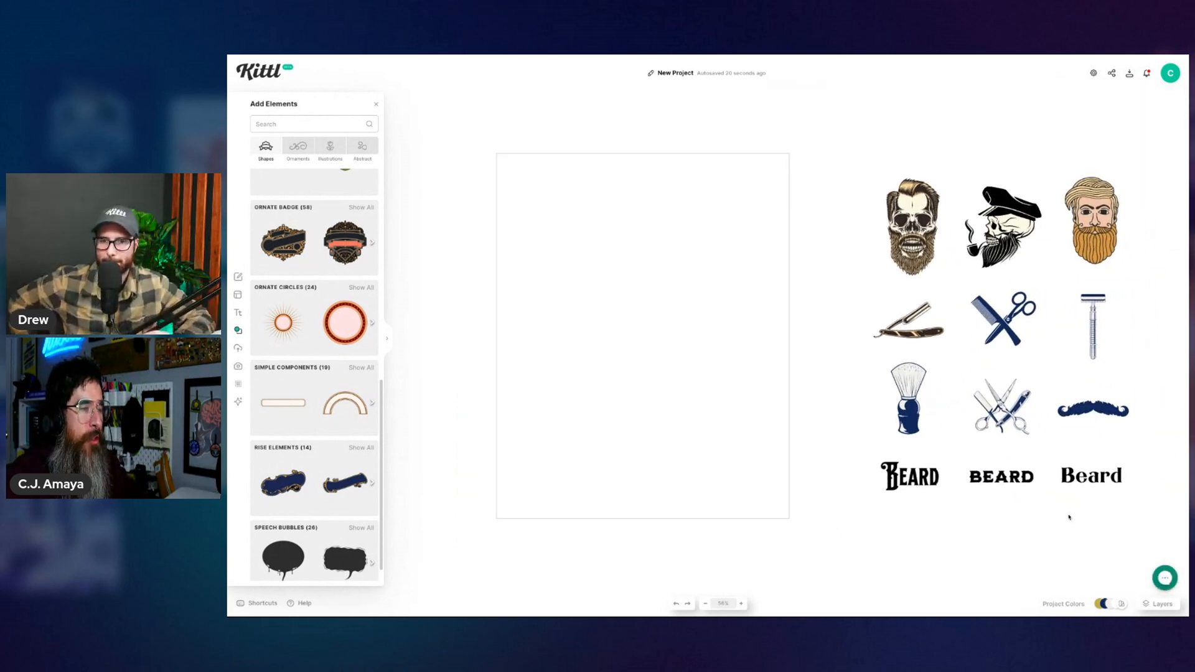
{"action": "left_click_drag", "start_coordinate": [829, 131], "coordinate": [1180, 551]}
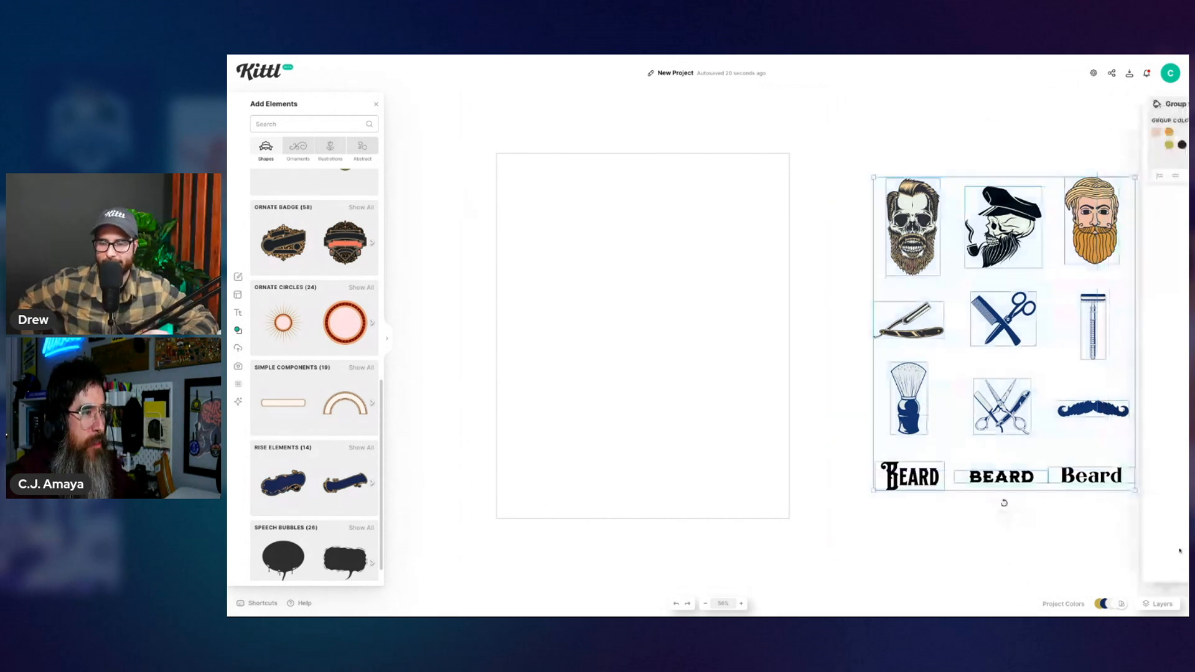
{"action": "left_click", "coordinate": [1120, 547]}
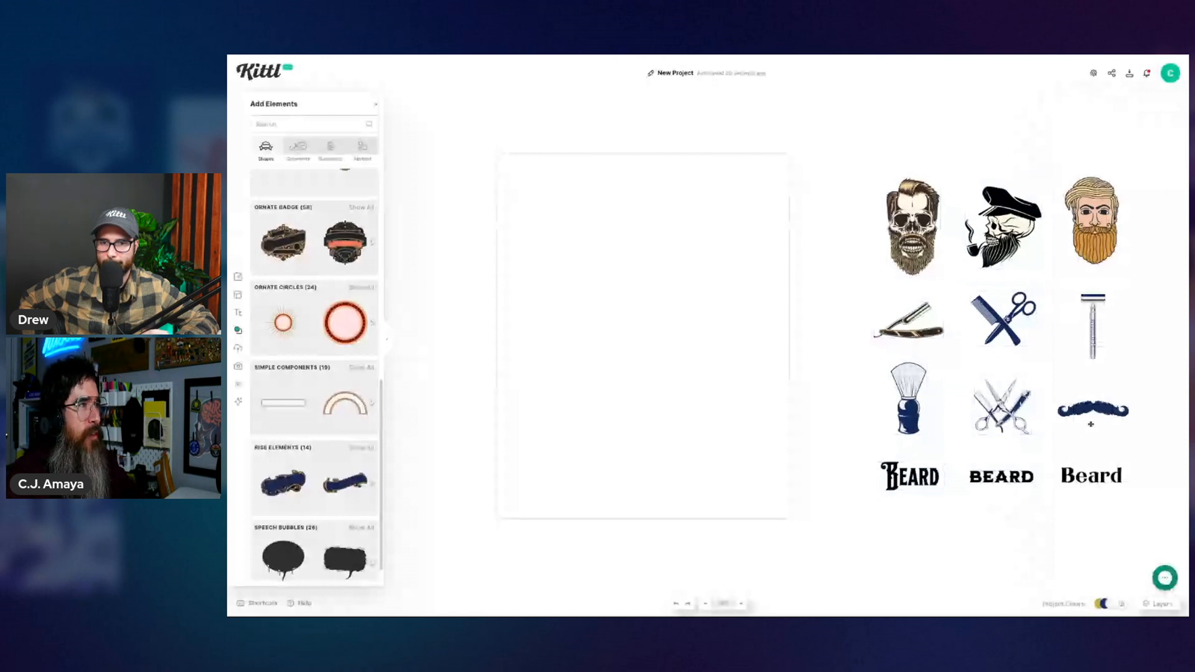
{"action": "left_click", "coordinate": [1001, 227]}
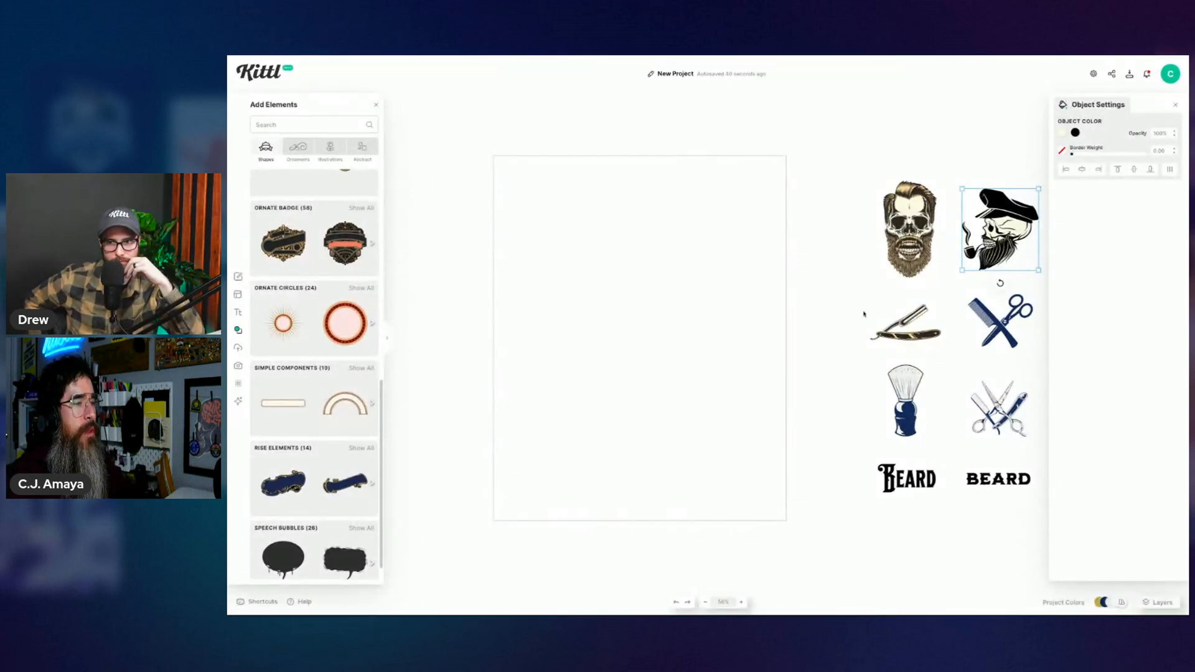
{"action": "left_click", "coordinate": [980, 147]}
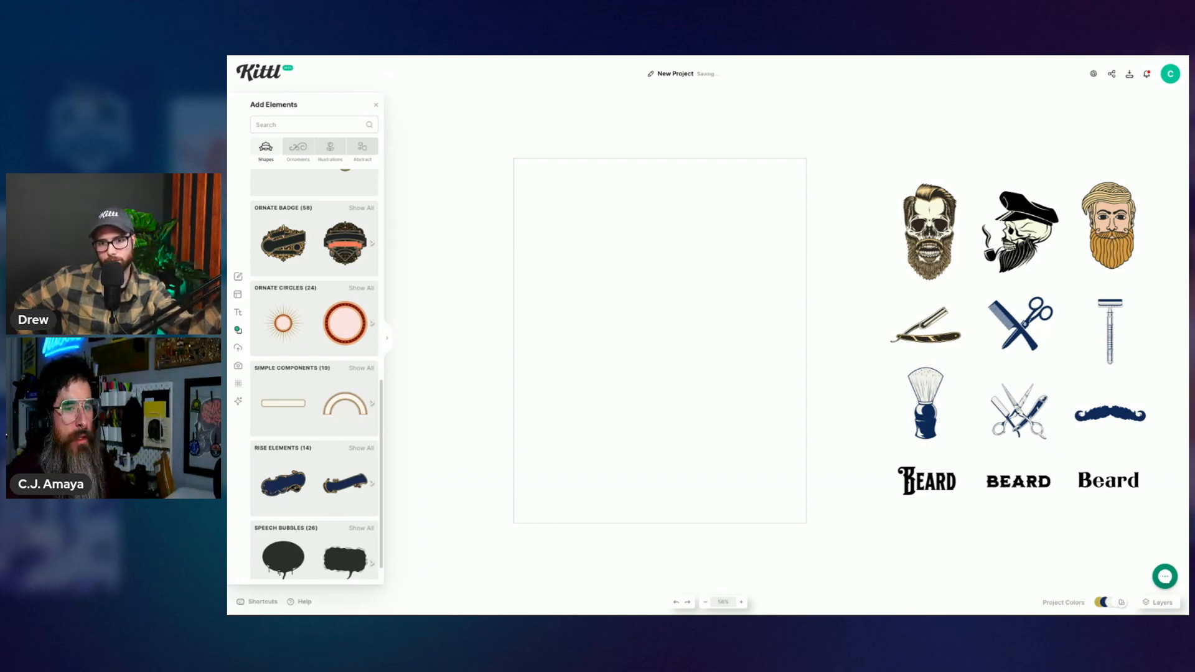
Step: Paste the Timorous Beastie label image as a reference, enlarge it and place it just left of the artboard
{"action": "key", "text": "ctrl+v"}
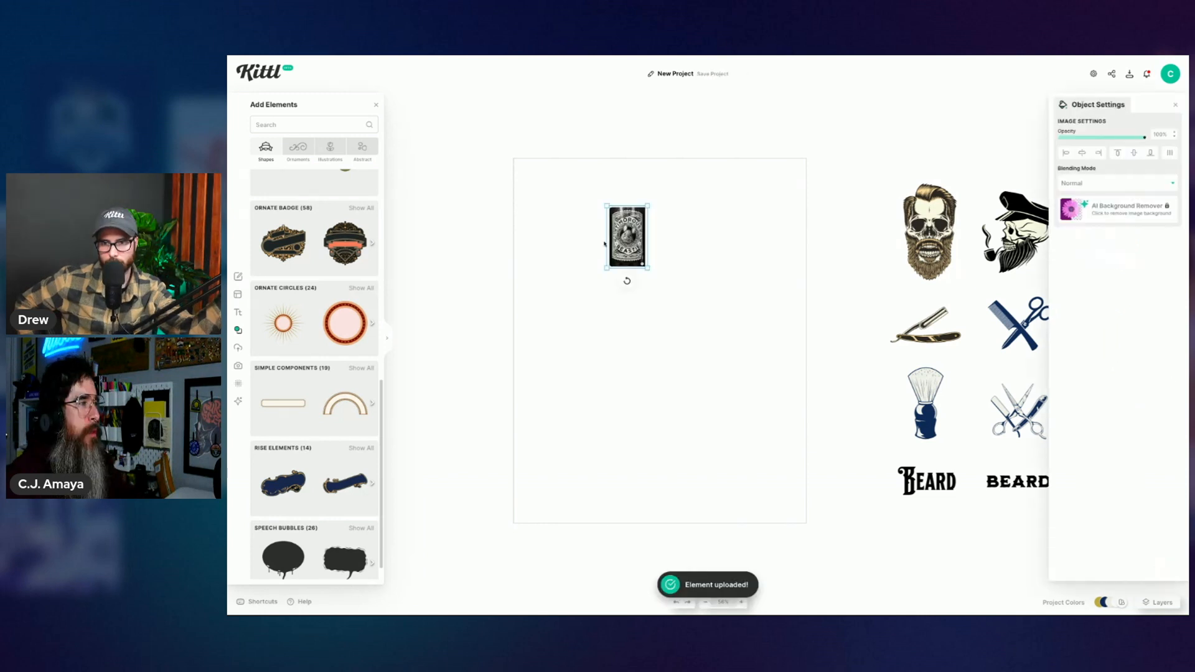
{"action": "left_click_drag", "start_coordinate": [650, 208], "coordinate": [727, 82]}
{"action": "left_click_drag", "start_coordinate": [693, 171], "coordinate": [472, 285]}
{"action": "left_click_drag", "start_coordinate": [505, 197], "coordinate": [544, 137]}
{"action": "left_click", "coordinate": [795, 158]}
{"action": "left_click_drag", "start_coordinate": [491, 248], "coordinate": [473, 247]}
{"action": "left_click", "coordinate": [640, 246]}
{"action": "scroll", "coordinate": [640, 245], "scroll_direction": "left", "scroll_amount": 3}
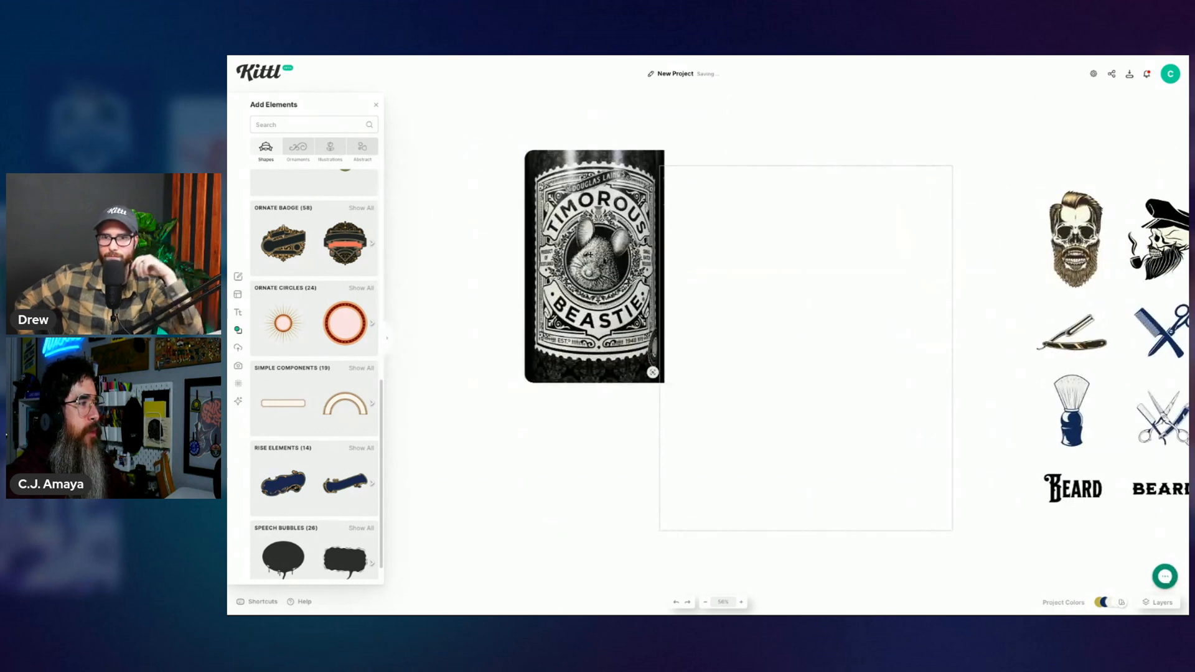
{"action": "left_click_drag", "start_coordinate": [635, 261], "coordinate": [595, 263]}
{"action": "scroll", "coordinate": [824, 275], "scroll_direction": "right", "scroll_amount": 2}
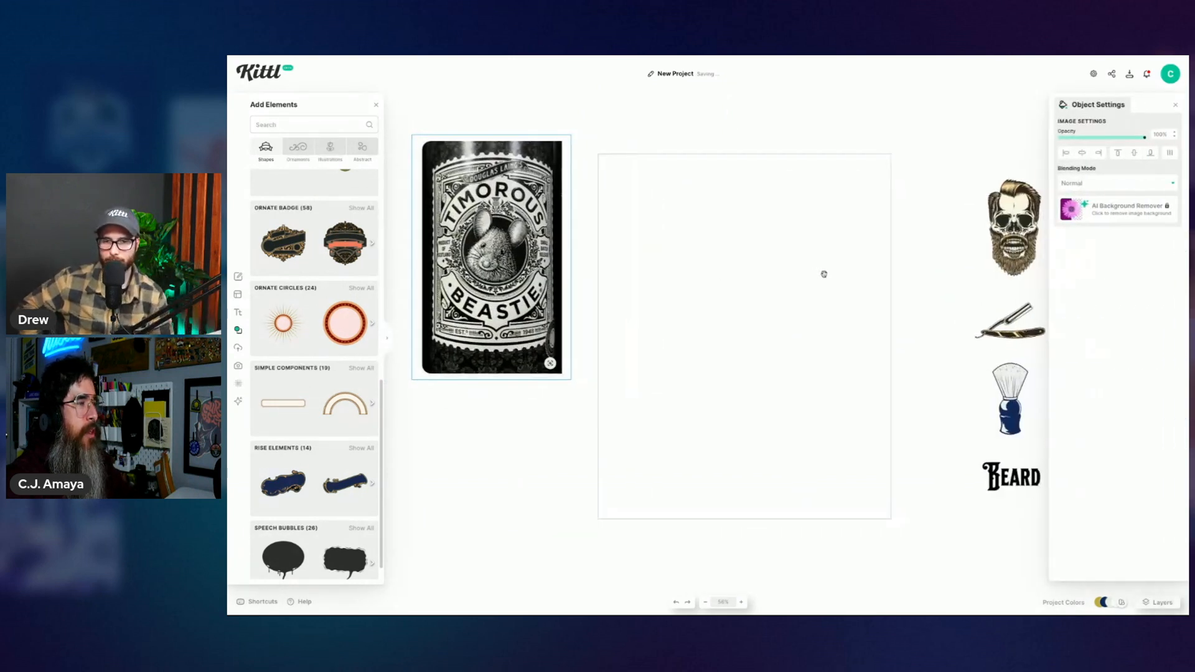
{"action": "left_click", "coordinate": [1175, 105]}
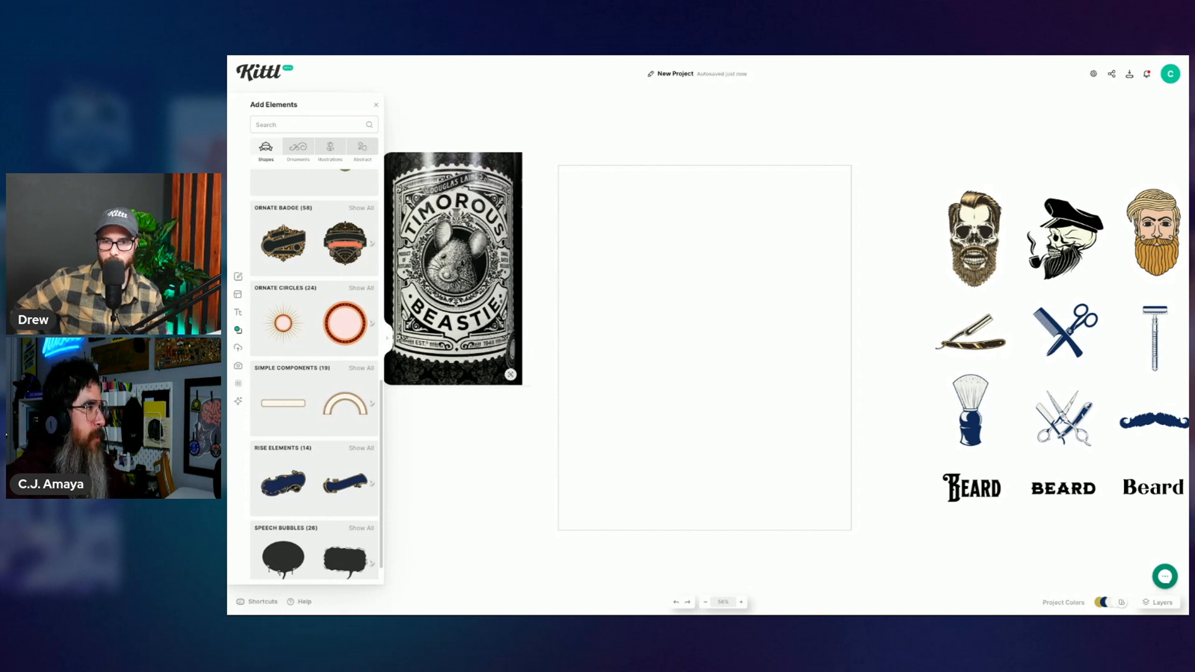
Step: Add a dark circle from the basic shapes, centre it on the artboard both ways and enlarge it to about half the artboard's width
{"action": "left_click", "coordinate": [787, 314]}
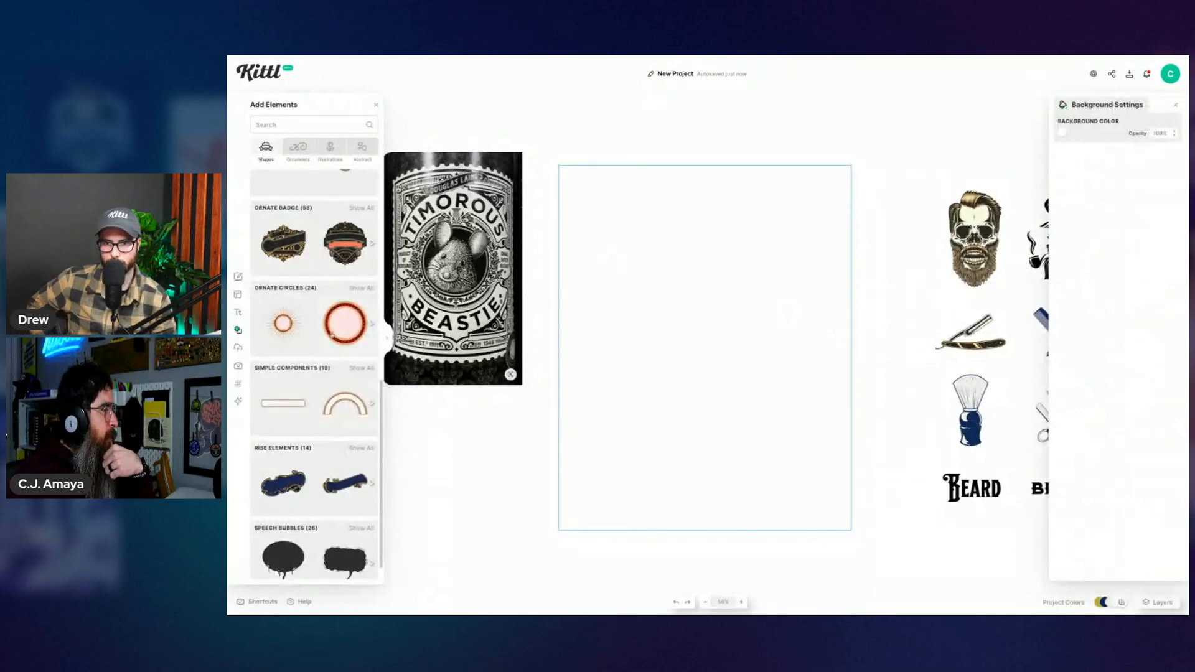
{"action": "scroll", "coordinate": [332, 336], "scroll_direction": "up", "scroll_amount": 10}
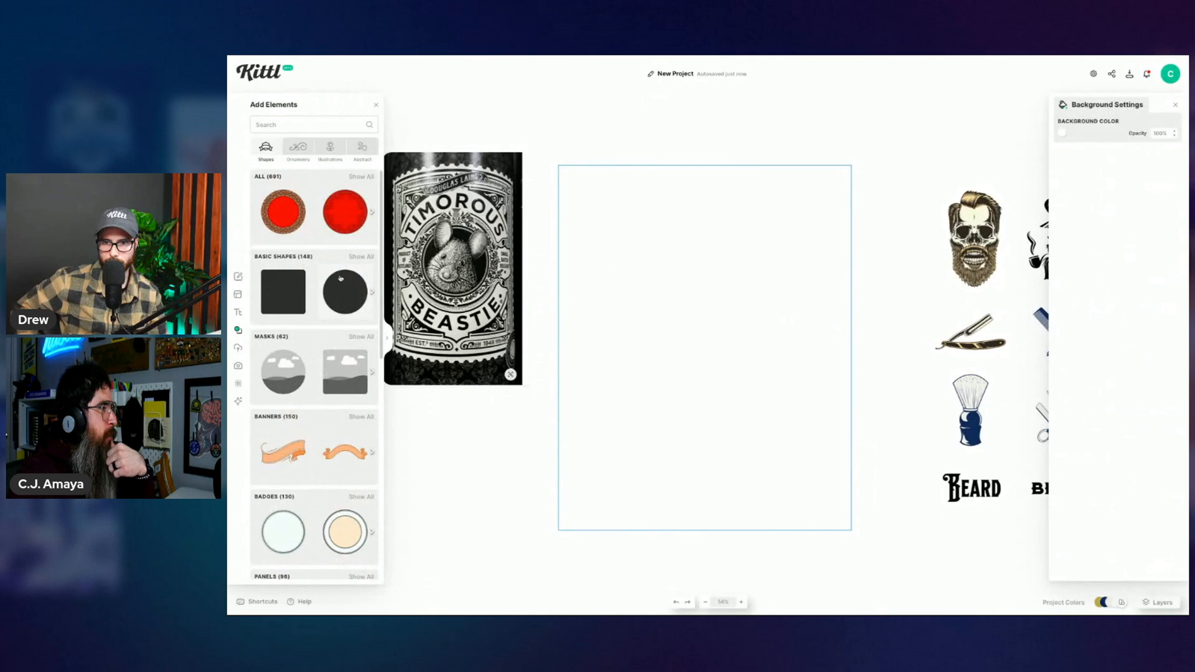
{"action": "left_click_drag", "start_coordinate": [341, 278], "coordinate": [775, 299]}
{"action": "left_click", "coordinate": [812, 438]}
{"action": "left_click", "coordinate": [773, 299]}
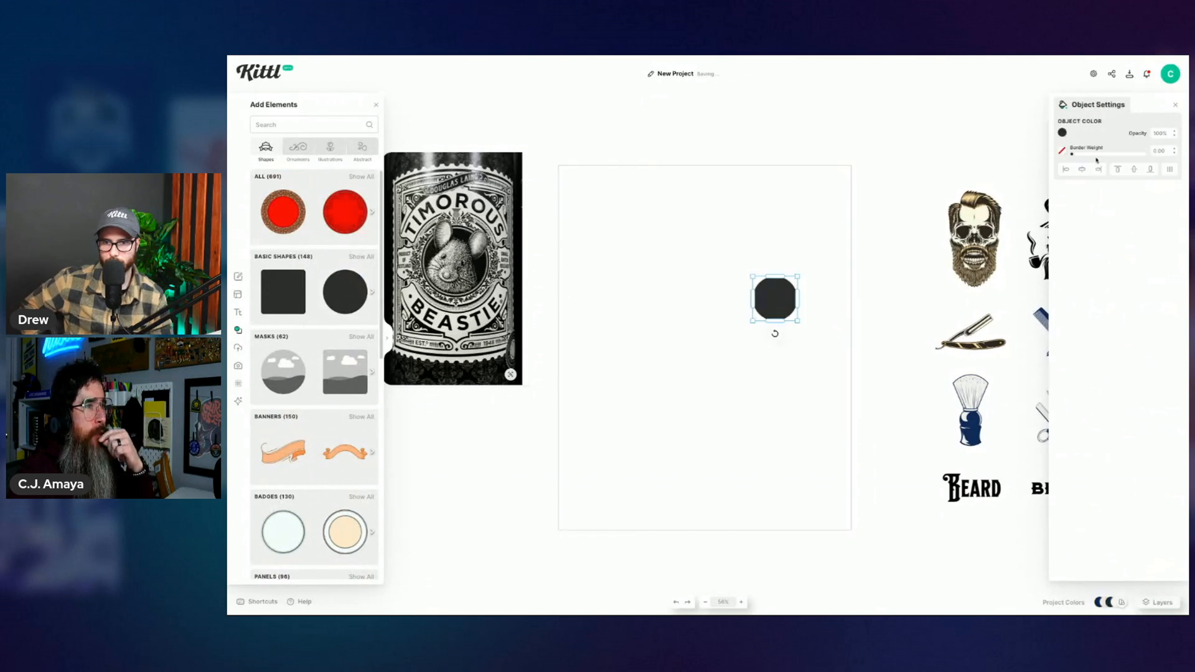
{"action": "left_click", "coordinate": [1135, 169]}
{"action": "left_click", "coordinate": [1083, 170]}
{"action": "left_click_drag", "start_coordinate": [728, 324], "coordinate": [779, 274]}
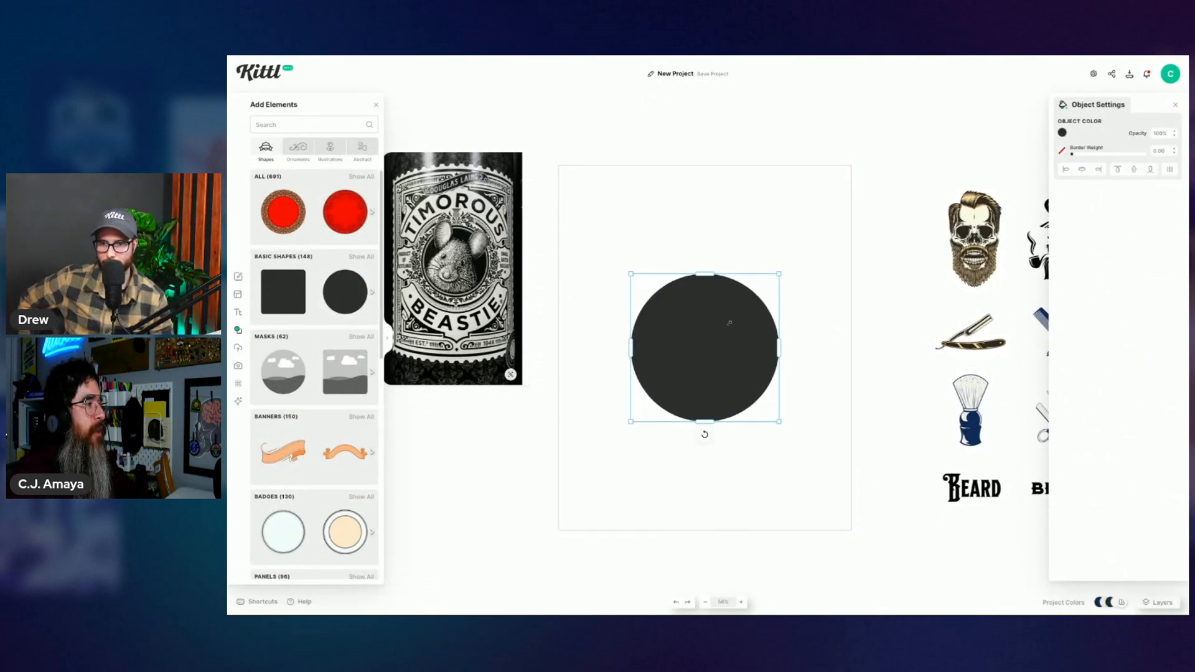
Step: Add the light round badge with a thin outlined border above the dark circle and enlarge it
{"action": "left_click", "coordinate": [677, 262]}
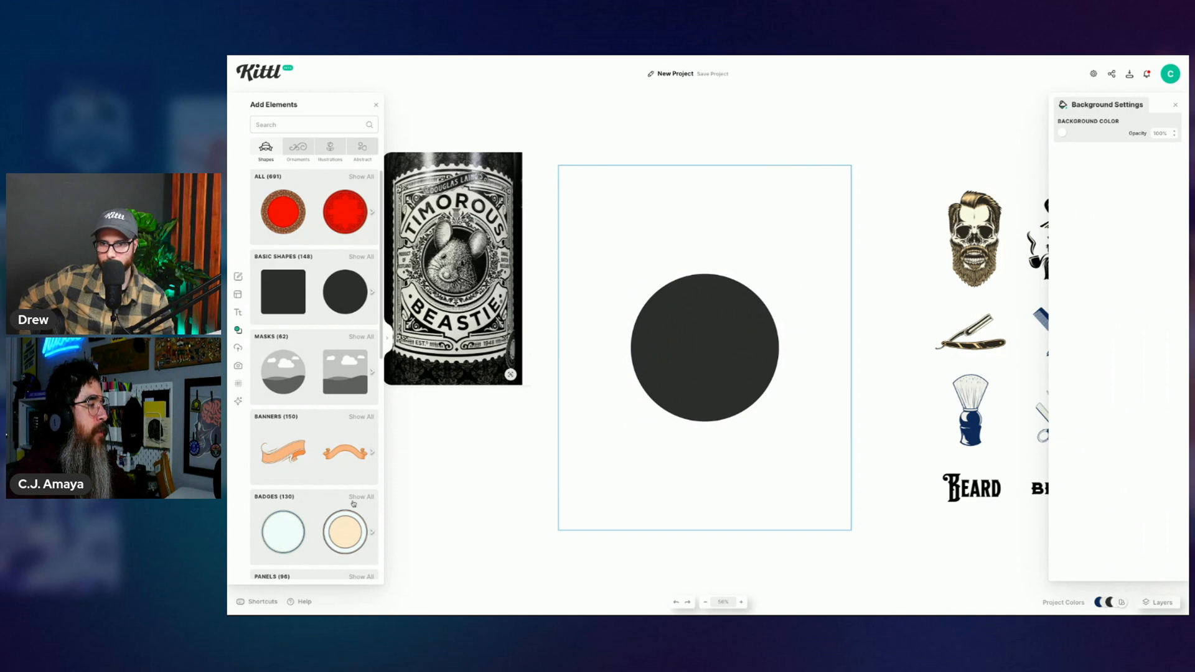
{"action": "scroll", "coordinate": [356, 501], "scroll_direction": "down", "scroll_amount": 1}
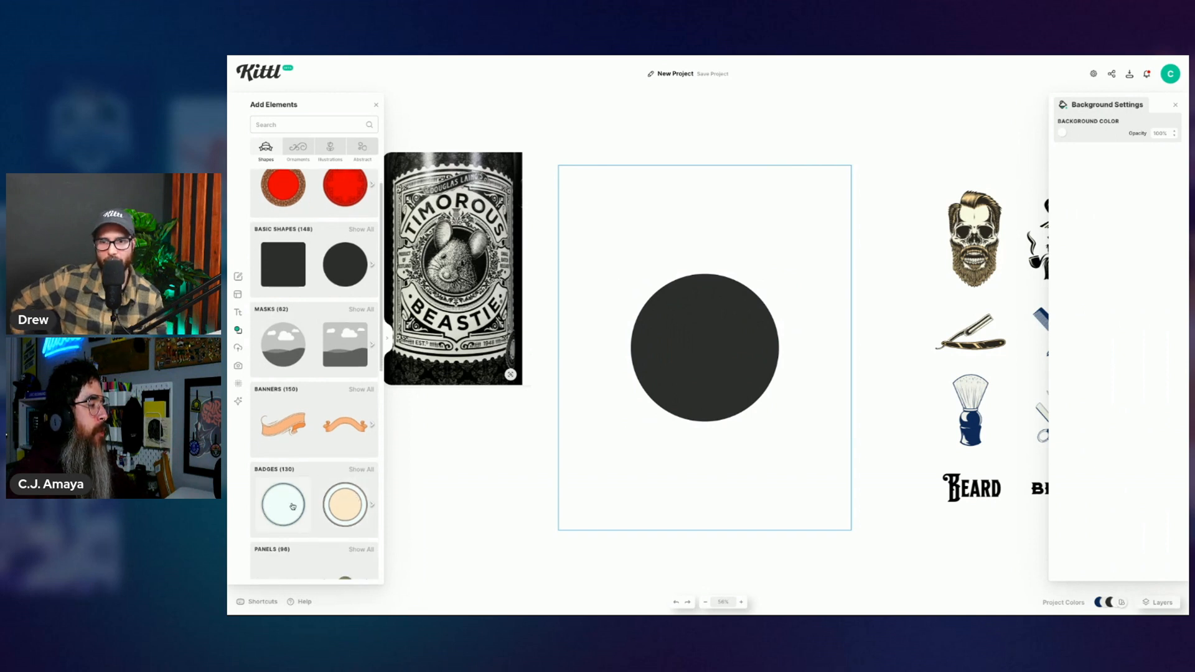
{"action": "left_click_drag", "start_coordinate": [292, 507], "coordinate": [708, 238]}
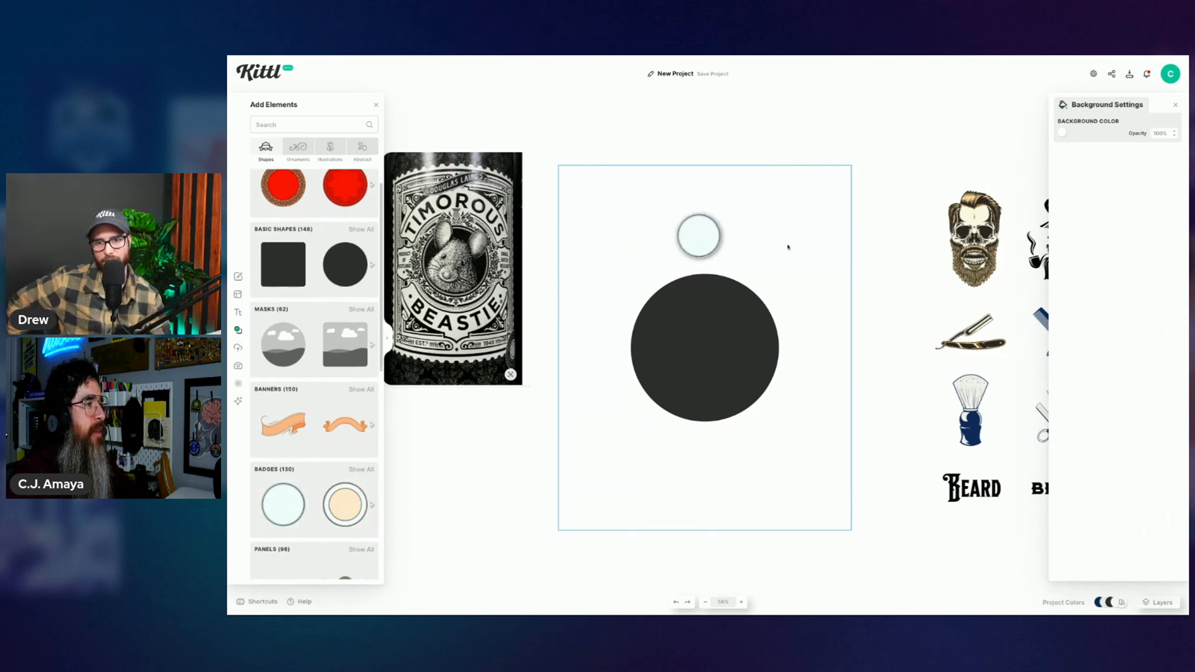
{"action": "left_click", "coordinate": [720, 236]}
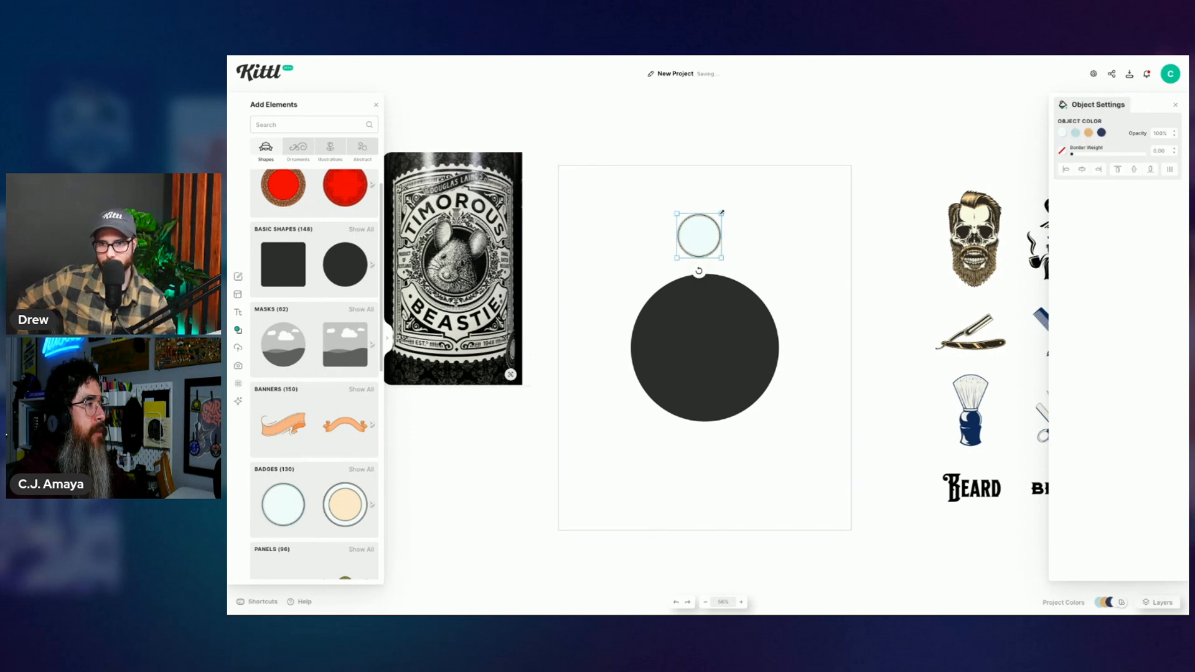
{"action": "left_click_drag", "start_coordinate": [722, 213], "coordinate": [787, 148]}
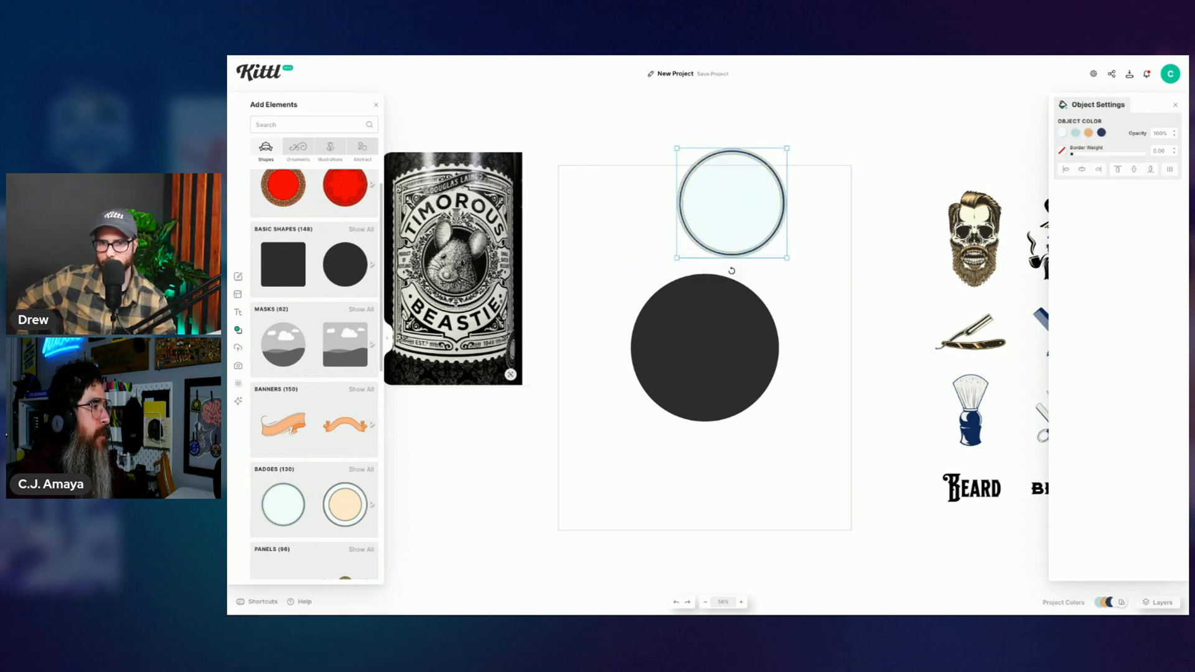
Step: Try a rope-bordered round badge from the full badge collection and enlarge it over the dark circle
{"action": "left_click_drag", "start_coordinate": [716, 190], "coordinate": [714, 204]}
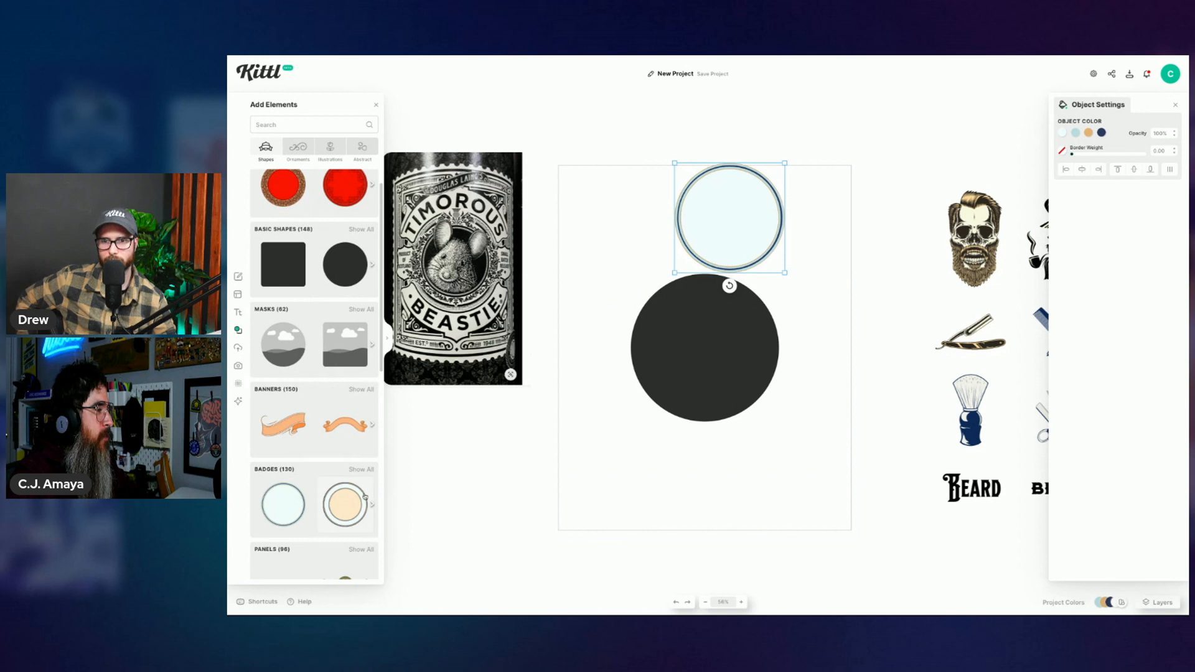
{"action": "left_click", "coordinate": [368, 470]}
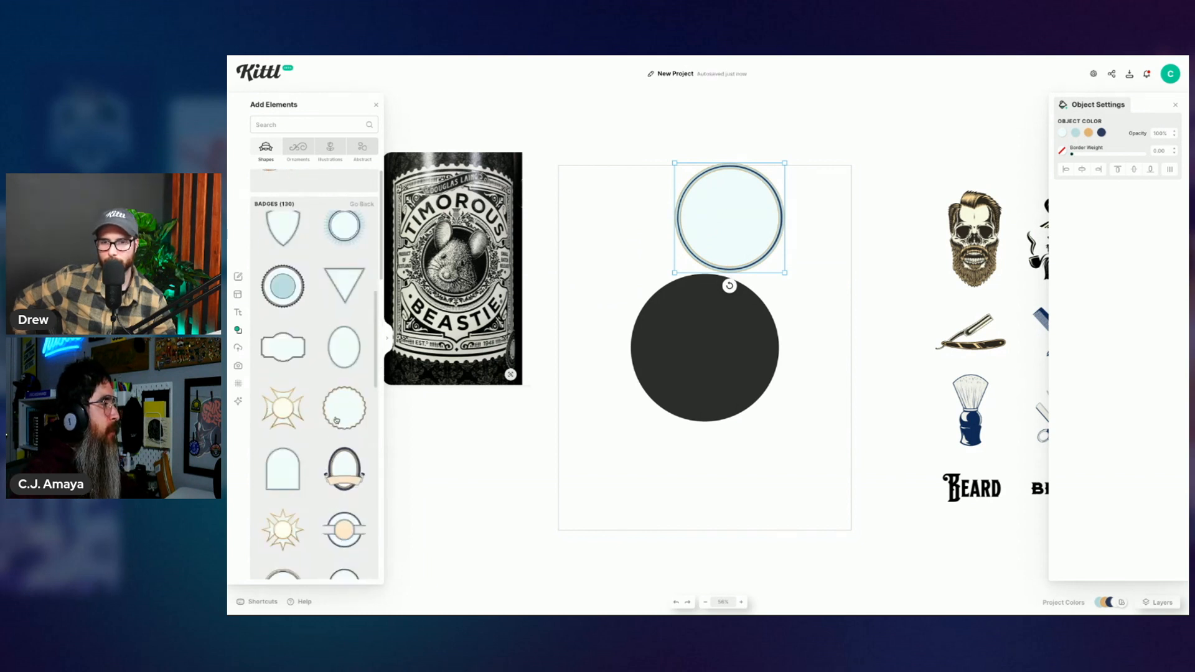
{"action": "scroll", "coordinate": [281, 361], "scroll_direction": "up", "scroll_amount": 2}
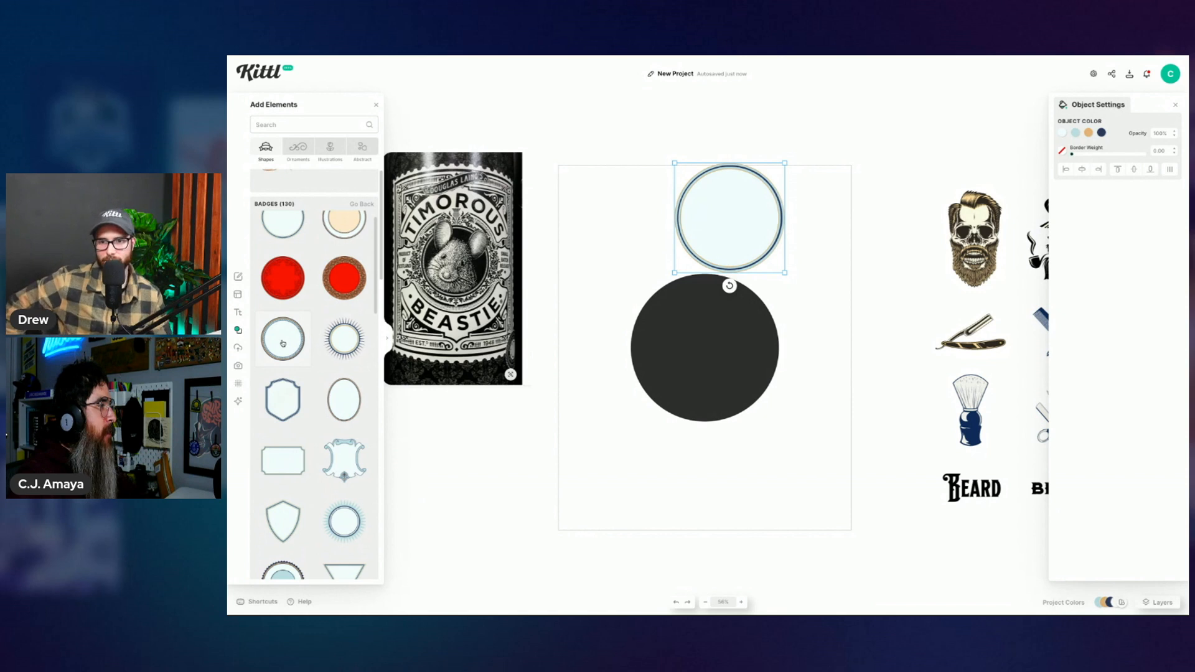
{"action": "left_click", "coordinate": [283, 343]}
{"action": "left_click", "coordinate": [622, 272]}
{"action": "left_click", "coordinate": [681, 226]}
{"action": "left_click_drag", "start_coordinate": [685, 232], "coordinate": [802, 349]}
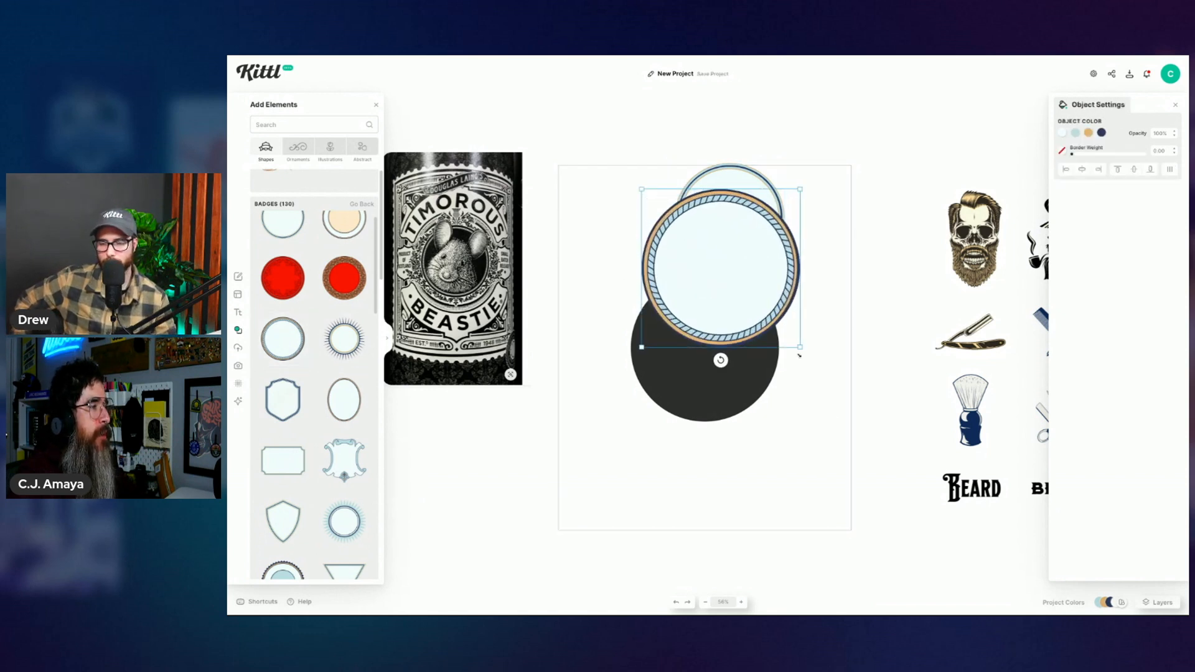
{"action": "left_click", "coordinate": [826, 430]}
{"action": "left_click", "coordinate": [751, 283]}
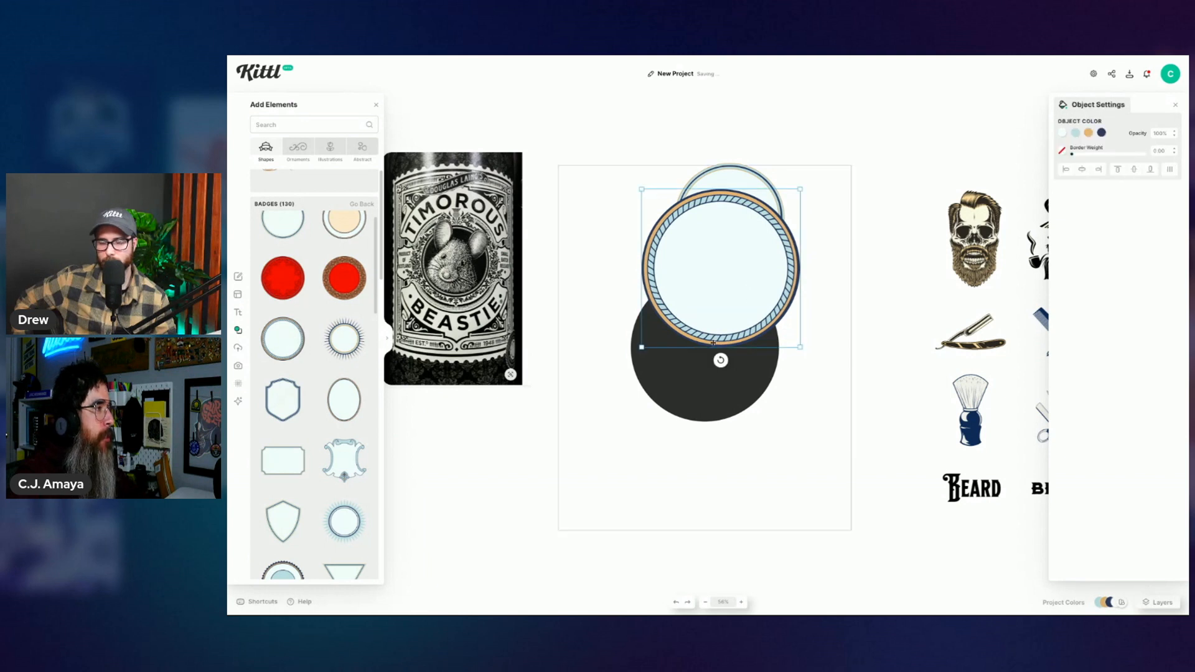
Step: Delete both the thin-bordered round badge and the rope-bordered badge from the artboard
{"action": "left_click", "coordinate": [743, 169]}
{"action": "key", "text": "Delete"}
{"action": "left_click", "coordinate": [747, 261]}
{"action": "key", "text": "Delete"}
Step: Add the round badge with a navy saw-tooth edge and pale blue centre, and delete the dark circle beneath it
{"action": "scroll", "coordinate": [350, 396], "scroll_direction": "down", "scroll_amount": 3}
{"action": "left_click_drag", "start_coordinate": [298, 411], "coordinate": [726, 276]}
{"action": "left_click", "coordinate": [756, 392]}
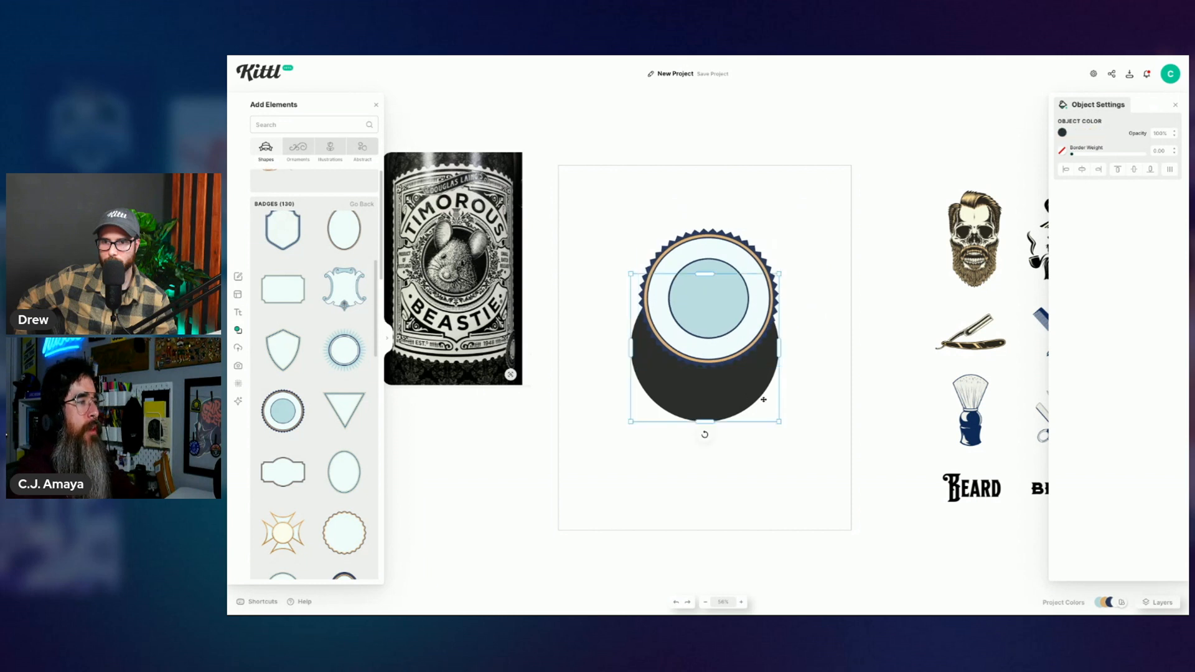
{"action": "key", "text": "Delete"}
Step: Enlarge the saw-tooth badge to about two-thirds of the artboard's width and centre it on the artboard both ways
{"action": "left_click", "coordinate": [734, 301]}
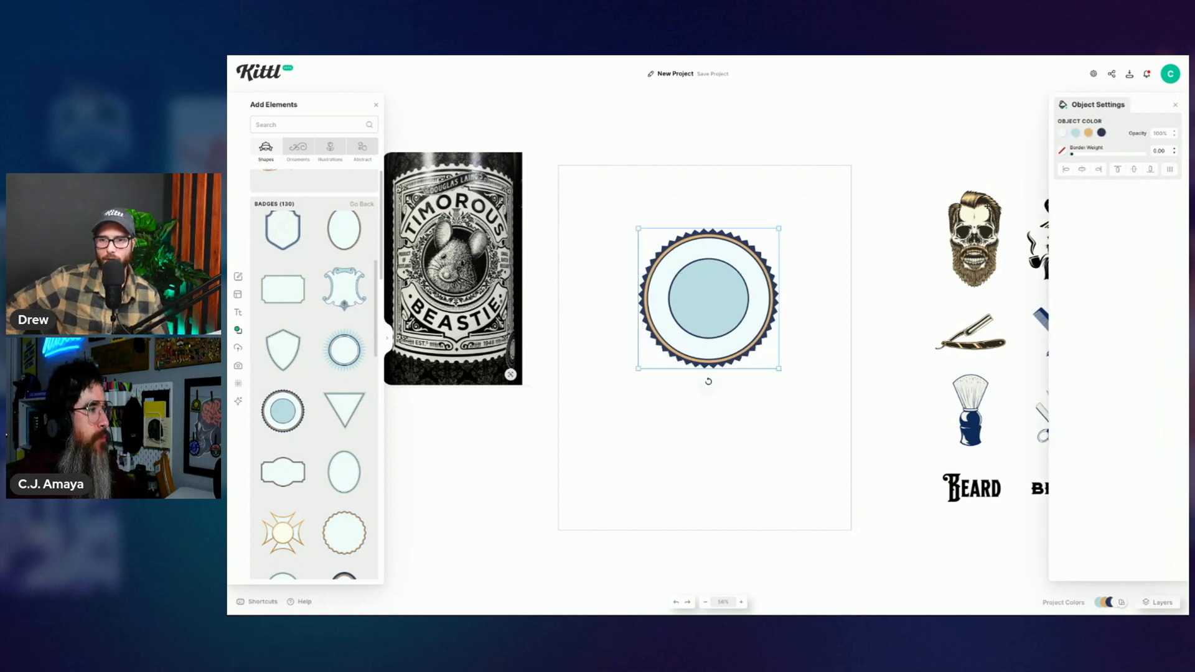
{"action": "left_click_drag", "start_coordinate": [778, 228], "coordinate": [804, 204]}
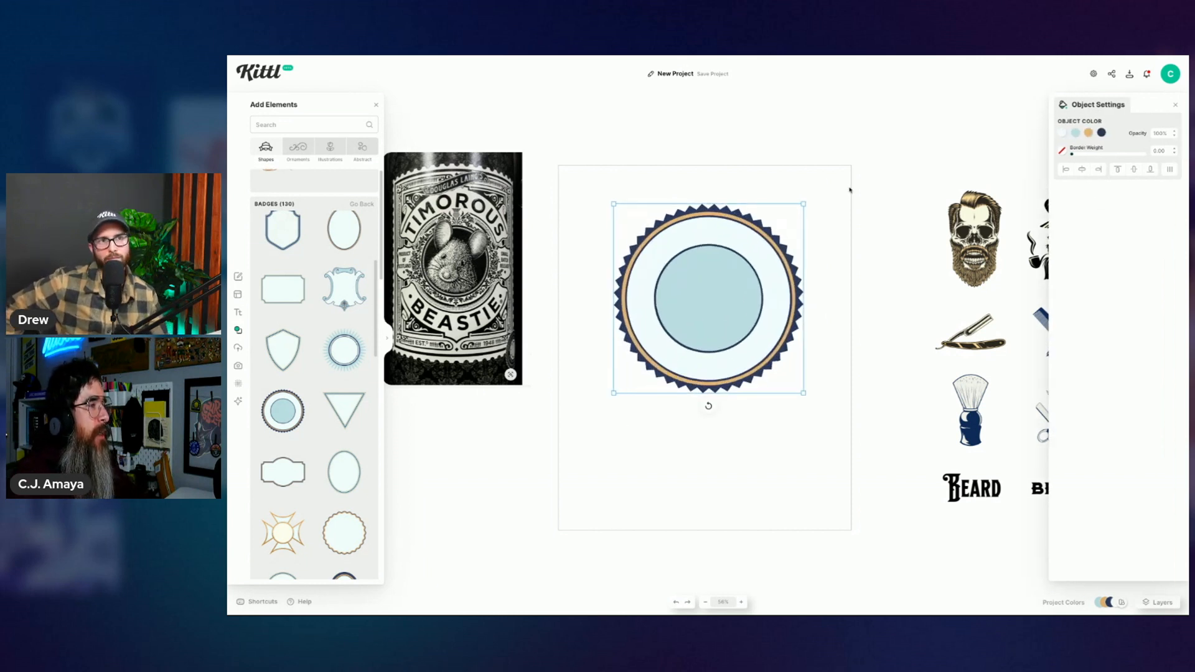
{"action": "left_click", "coordinate": [825, 207]}
{"action": "left_click", "coordinate": [750, 259]}
{"action": "left_click", "coordinate": [1082, 168]}
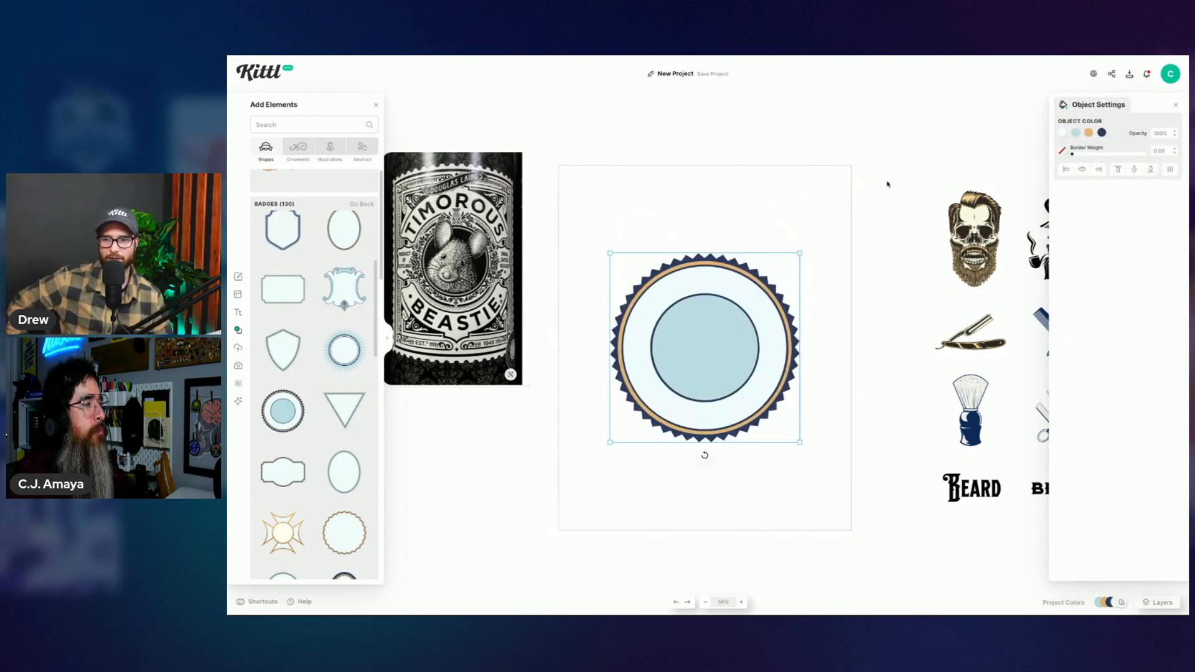
{"action": "left_click", "coordinate": [887, 184]}
Step: Recolour the badge's navy saw-tooth edge to a light grey-white and set the artboard background to black
{"action": "left_click", "coordinate": [726, 349]}
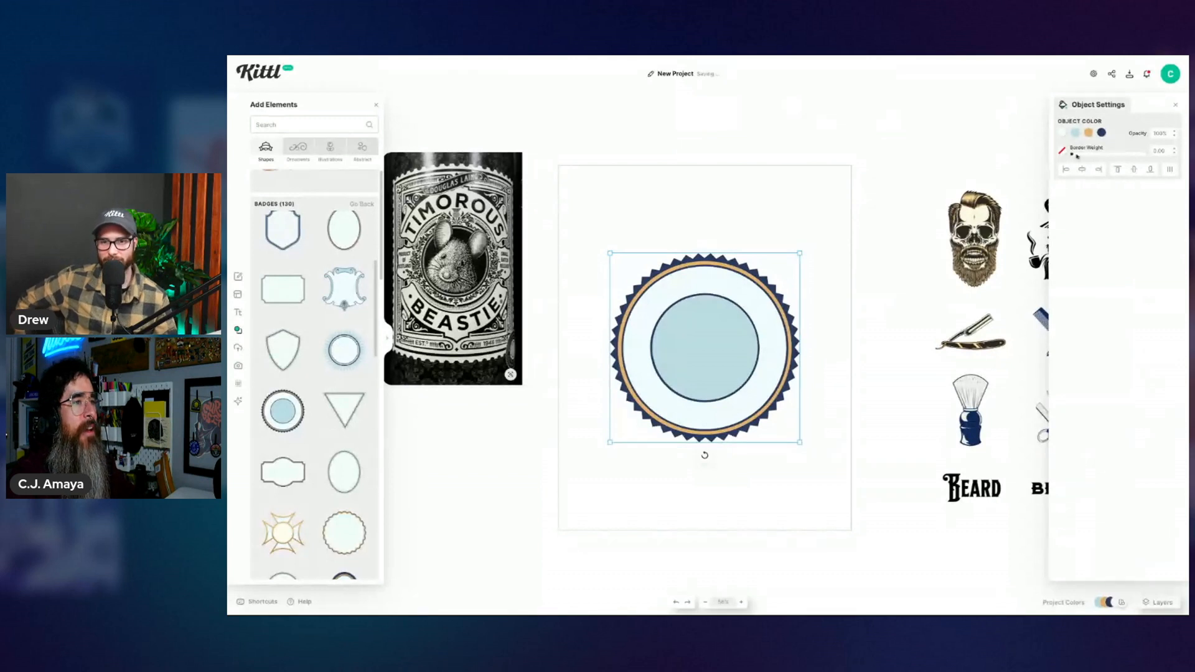
{"action": "left_click", "coordinate": [1101, 132]}
{"action": "left_click", "coordinate": [1070, 305]}
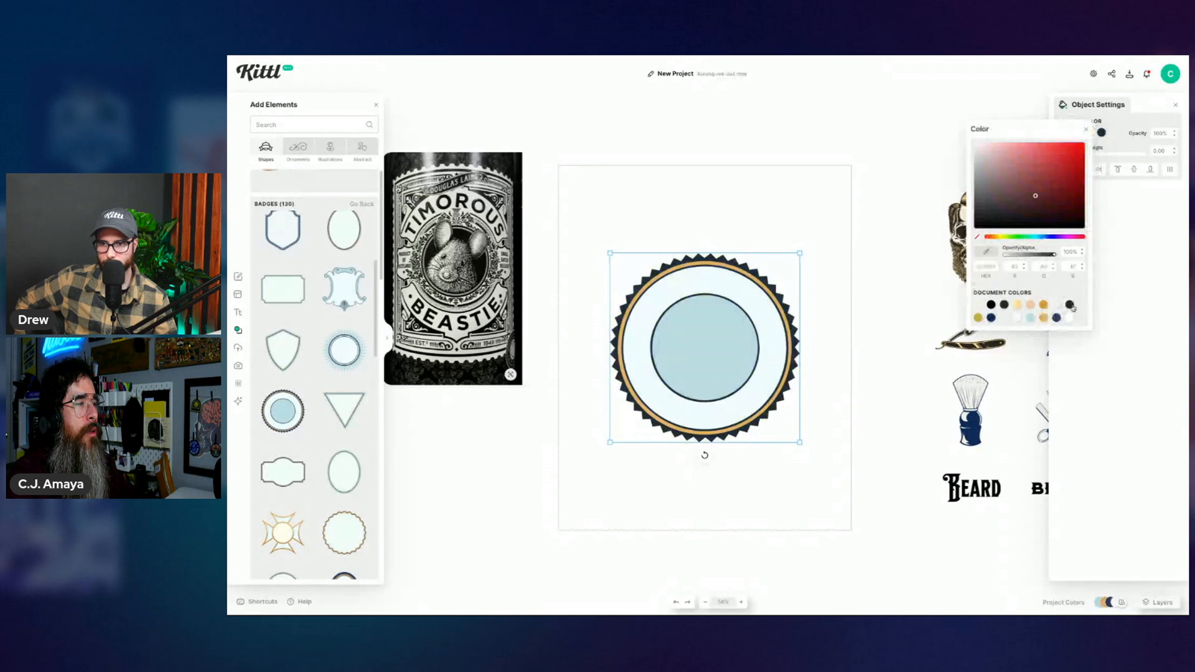
{"action": "left_click", "coordinate": [1070, 318]}
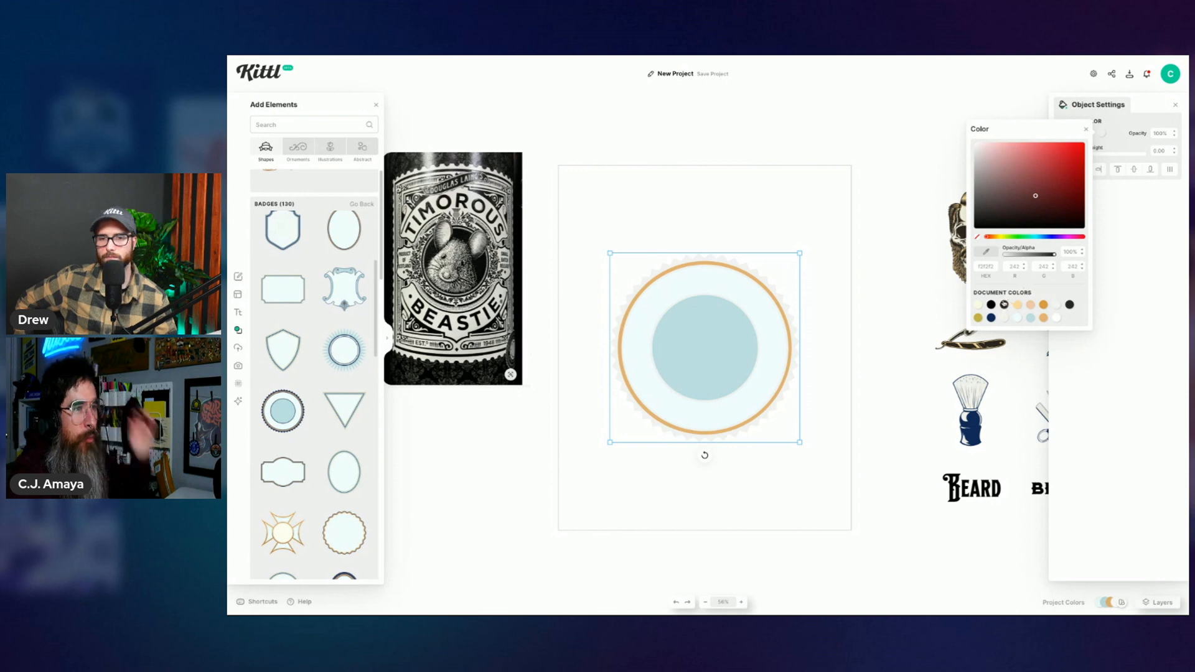
{"action": "left_click", "coordinate": [891, 268]}
{"action": "left_click", "coordinate": [951, 304]}
Step: Recolour the badge's orange ring and its pale blue centre circle to black
{"action": "left_click", "coordinate": [717, 337]}
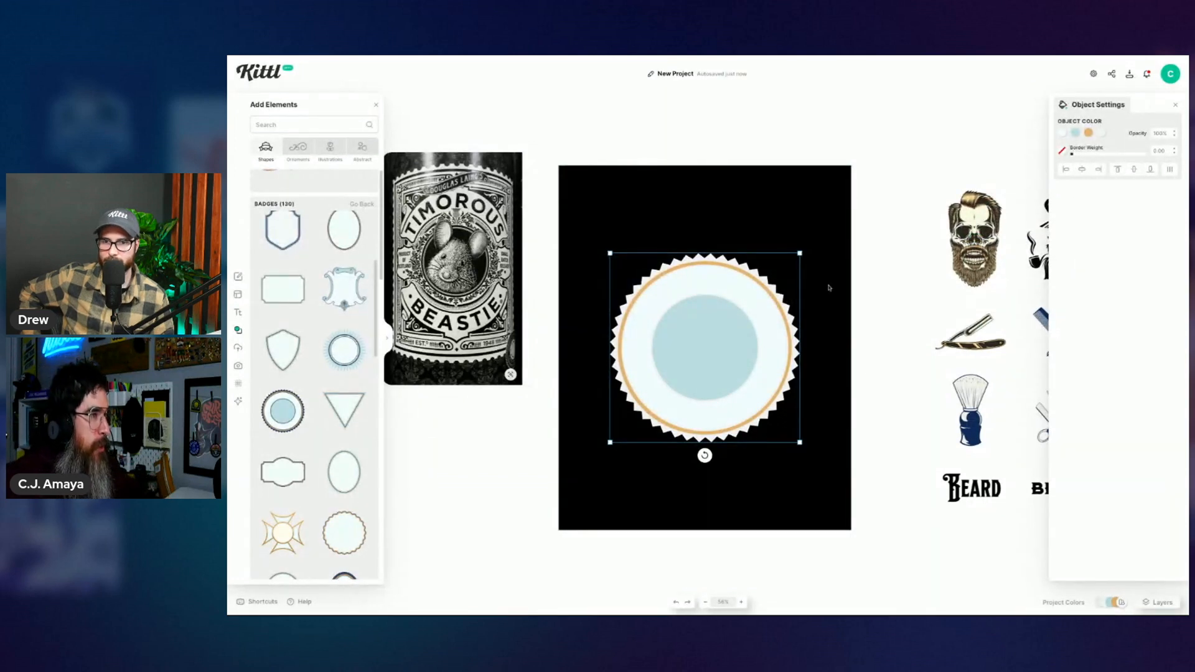
{"action": "left_click", "coordinate": [1089, 135]}
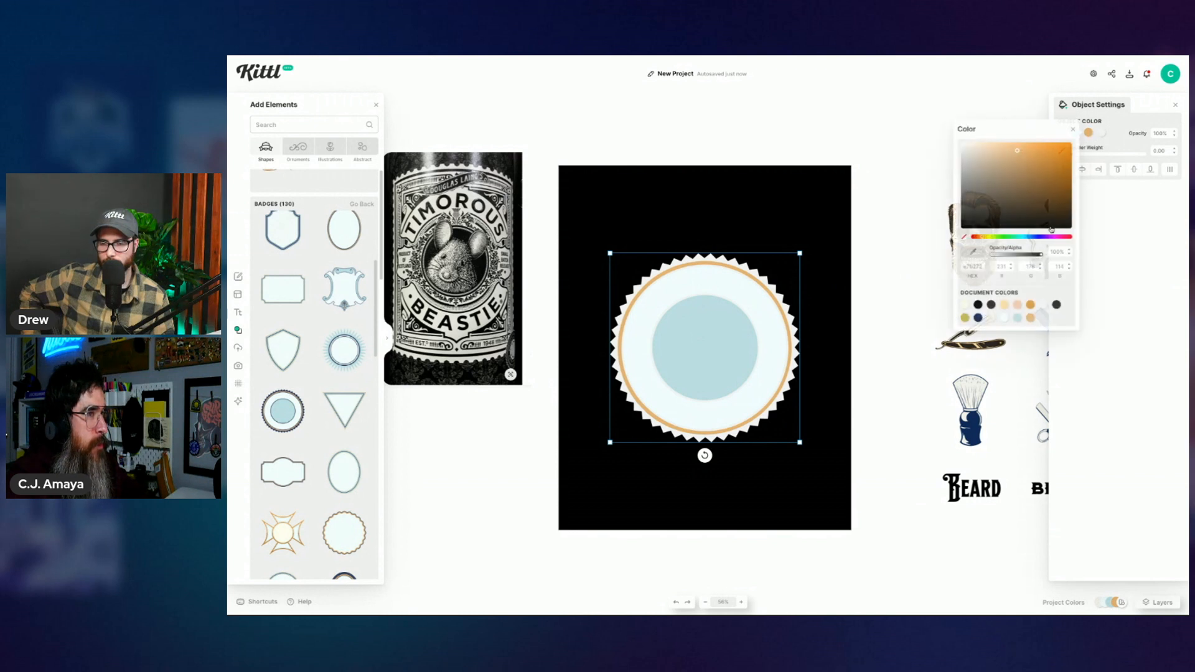
{"action": "left_click", "coordinate": [978, 305]}
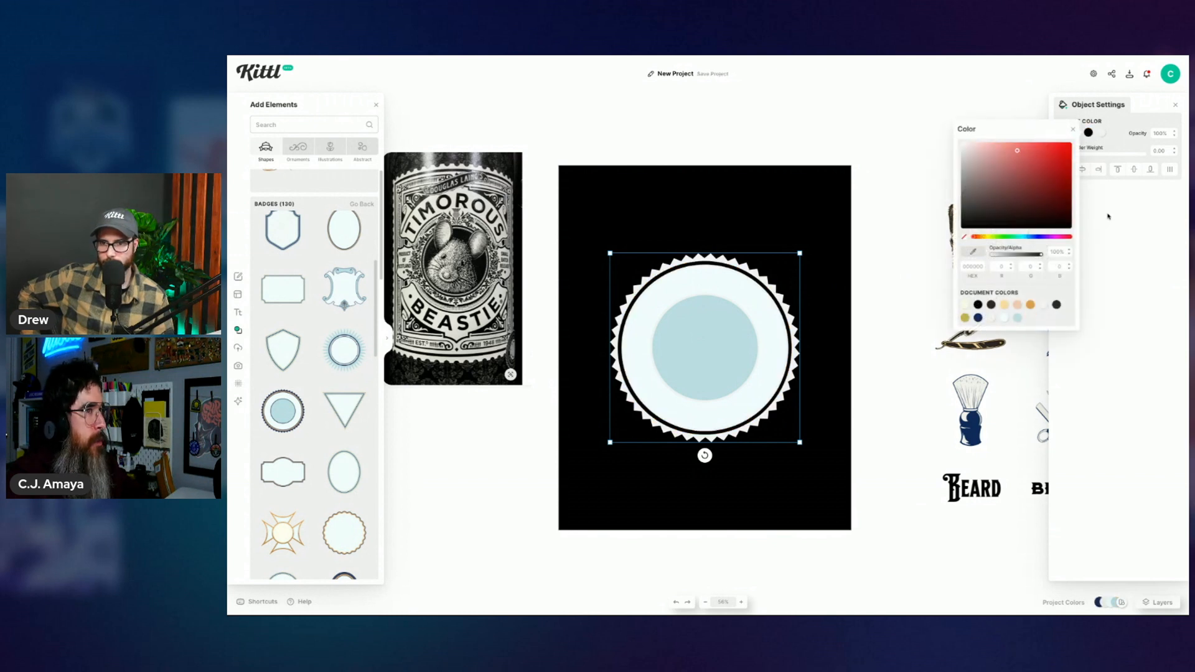
{"action": "left_click", "coordinate": [1100, 171]}
{"action": "left_click", "coordinate": [1076, 132]}
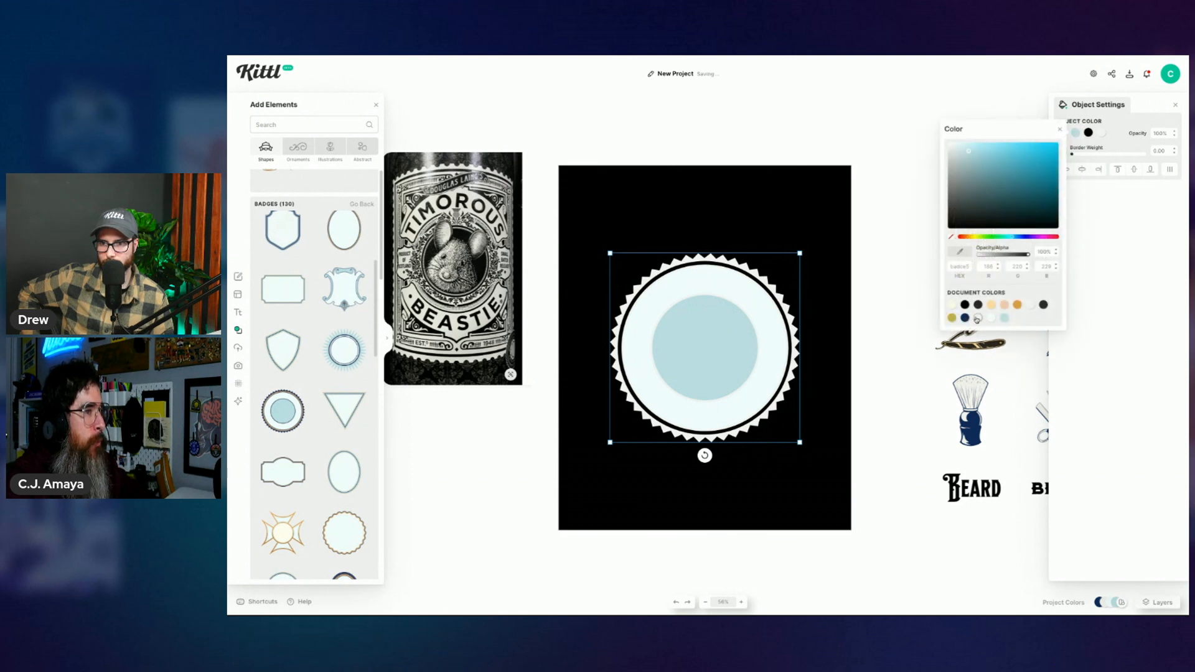
{"action": "left_click", "coordinate": [979, 319]}
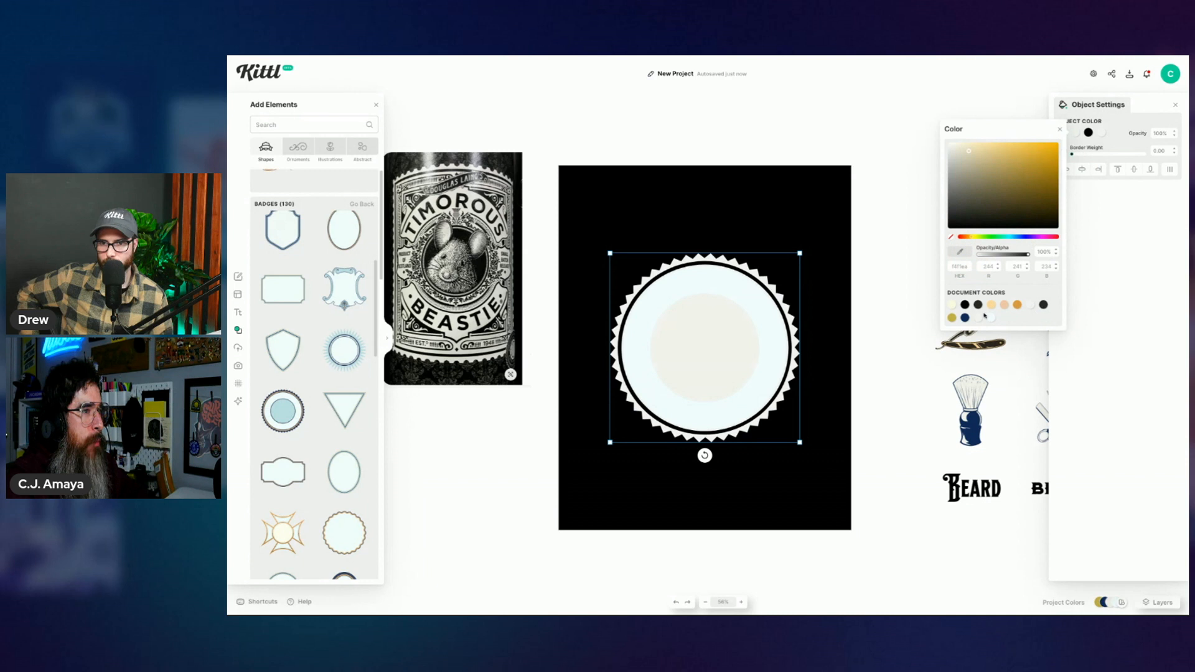
{"action": "left_click", "coordinate": [964, 305]}
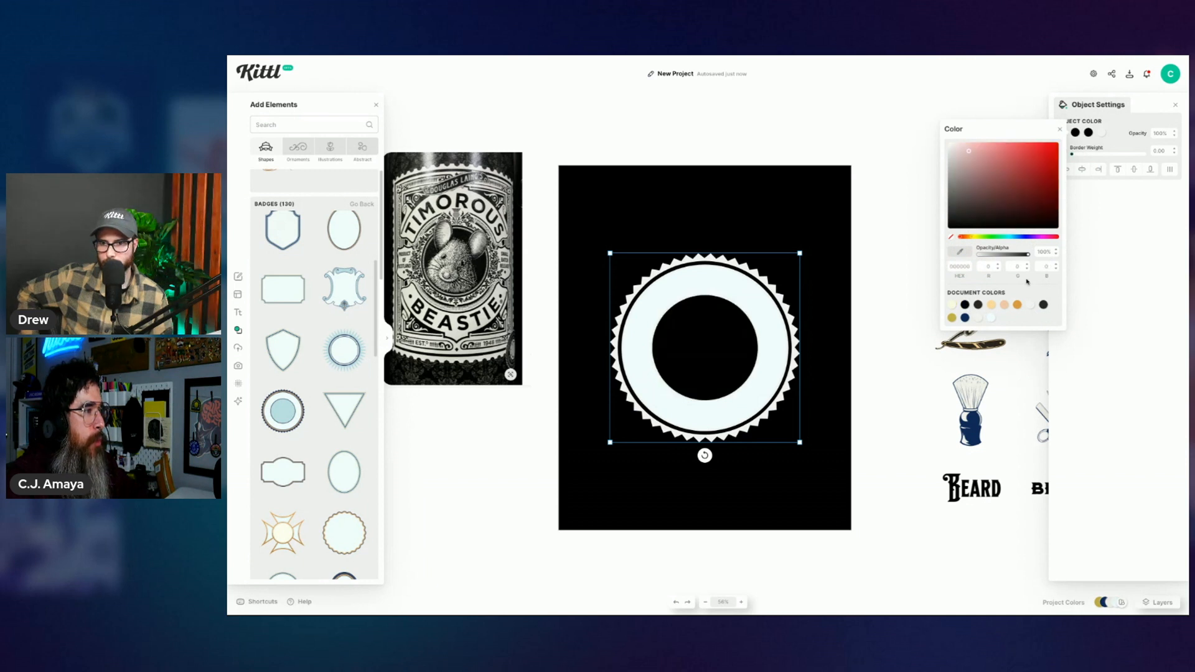
Step: Recolour the badge's broad light band and its saw-tooth edge with the same warm off-white document colour
{"action": "left_click", "coordinate": [1064, 132]}
{"action": "left_click", "coordinate": [939, 305]}
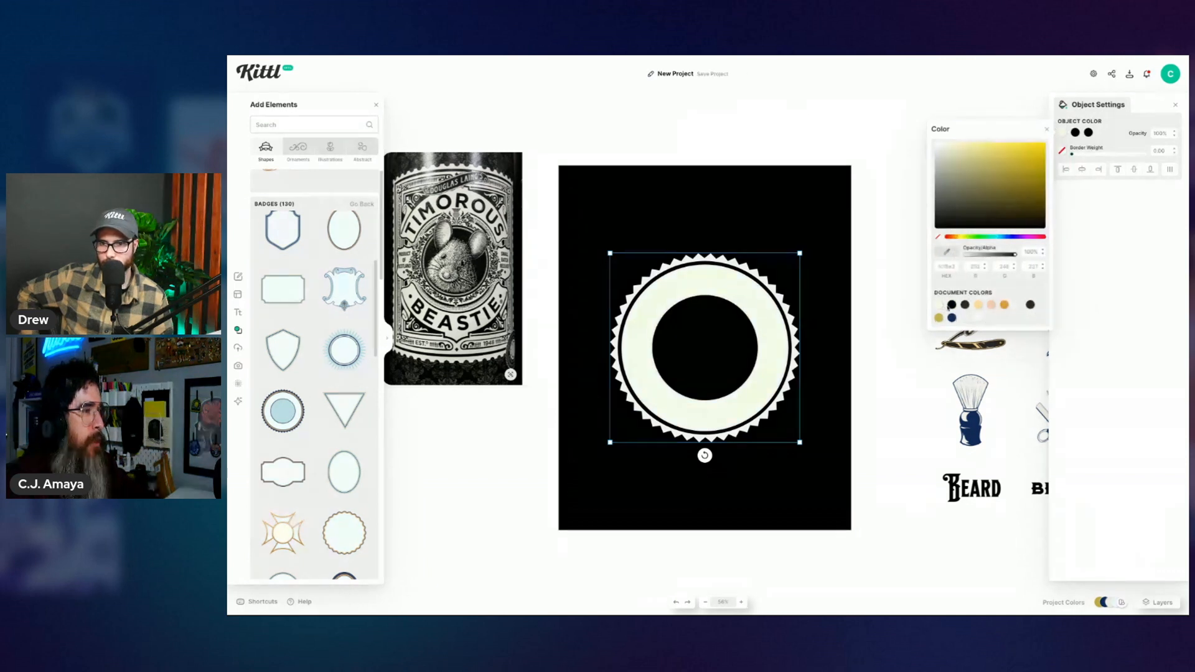
{"action": "left_click", "coordinate": [966, 318]}
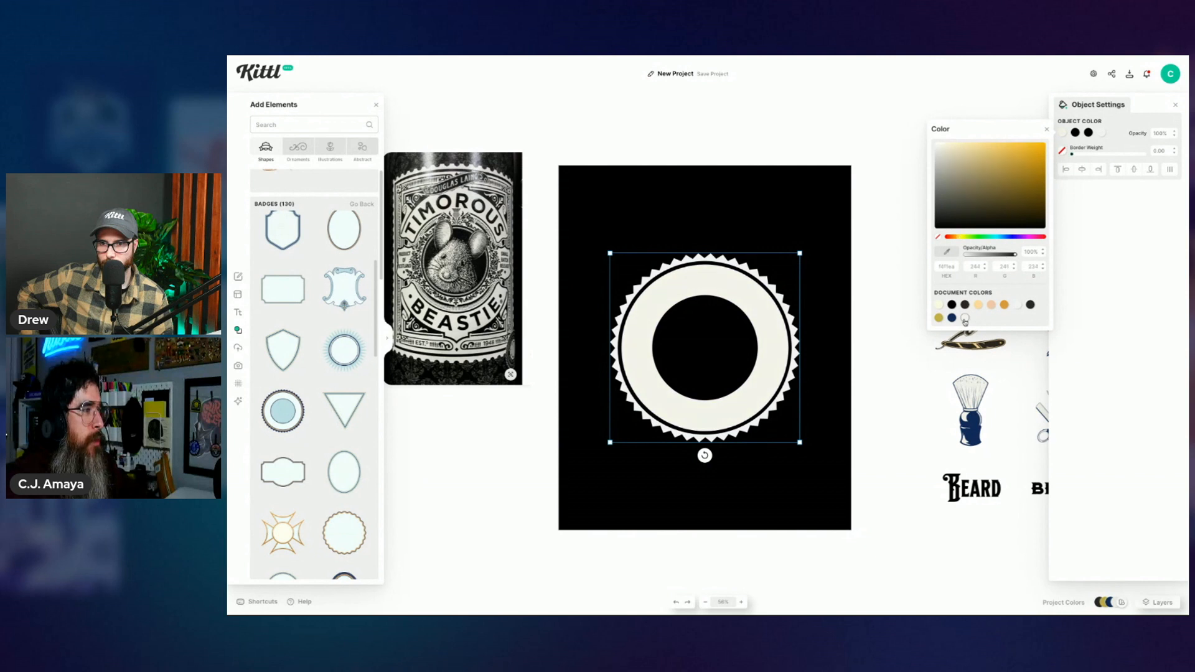
{"action": "left_click", "coordinate": [1101, 133]}
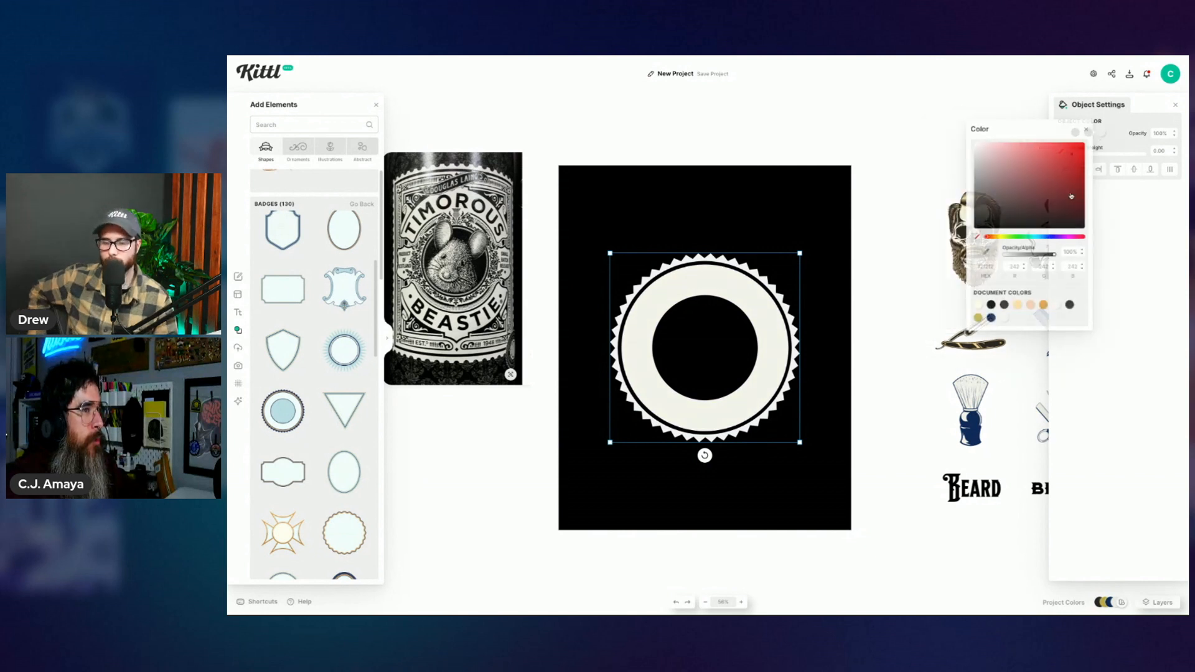
{"action": "left_click", "coordinate": [1005, 318]}
{"action": "left_click", "coordinate": [1086, 129]}
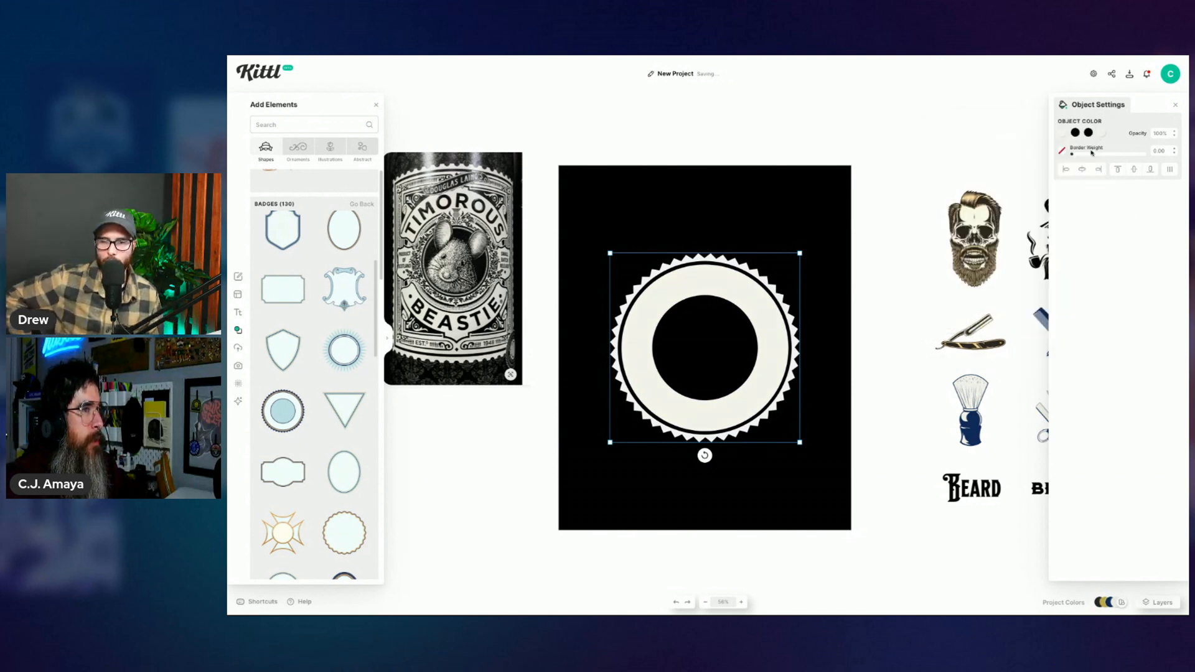
{"action": "left_click", "coordinate": [1088, 133]}
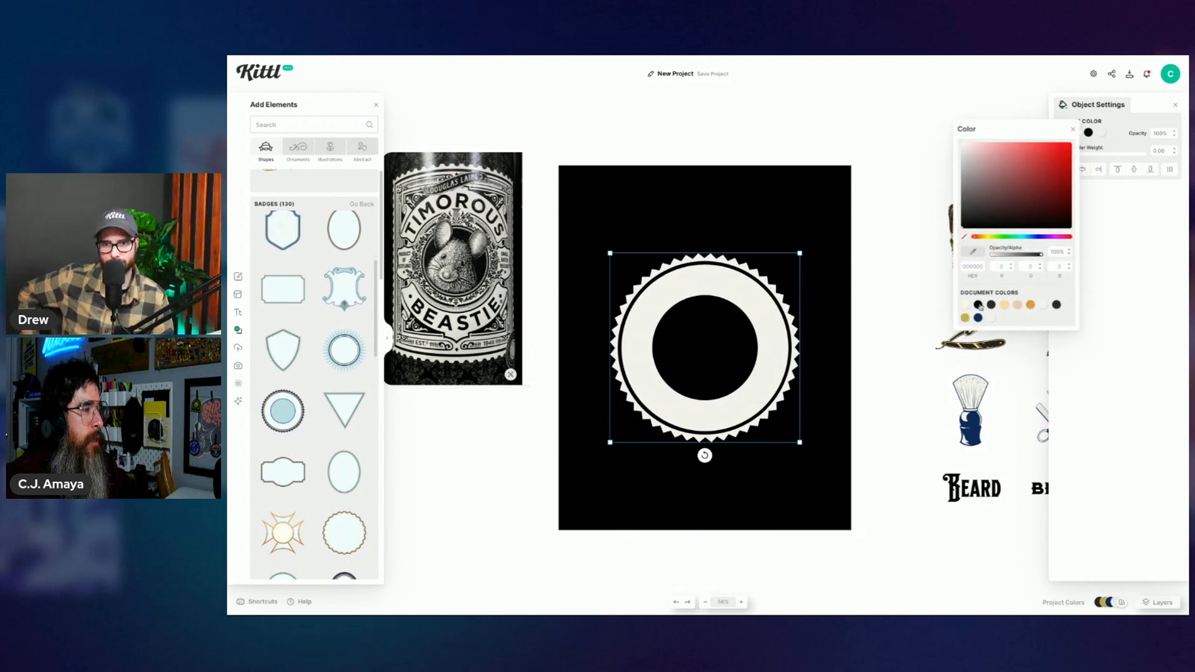
{"action": "left_click", "coordinate": [885, 286]}
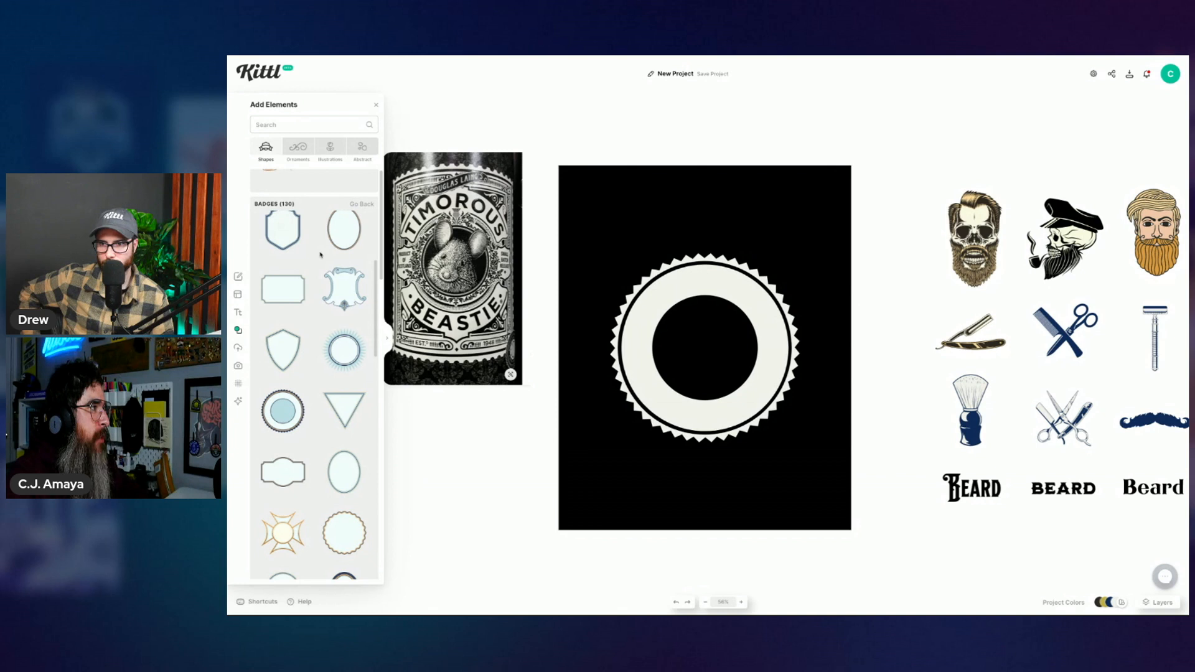
Step: Search the element library for "banner"
{"action": "left_click", "coordinate": [318, 123]}
{"action": "type", "text": "ba"}
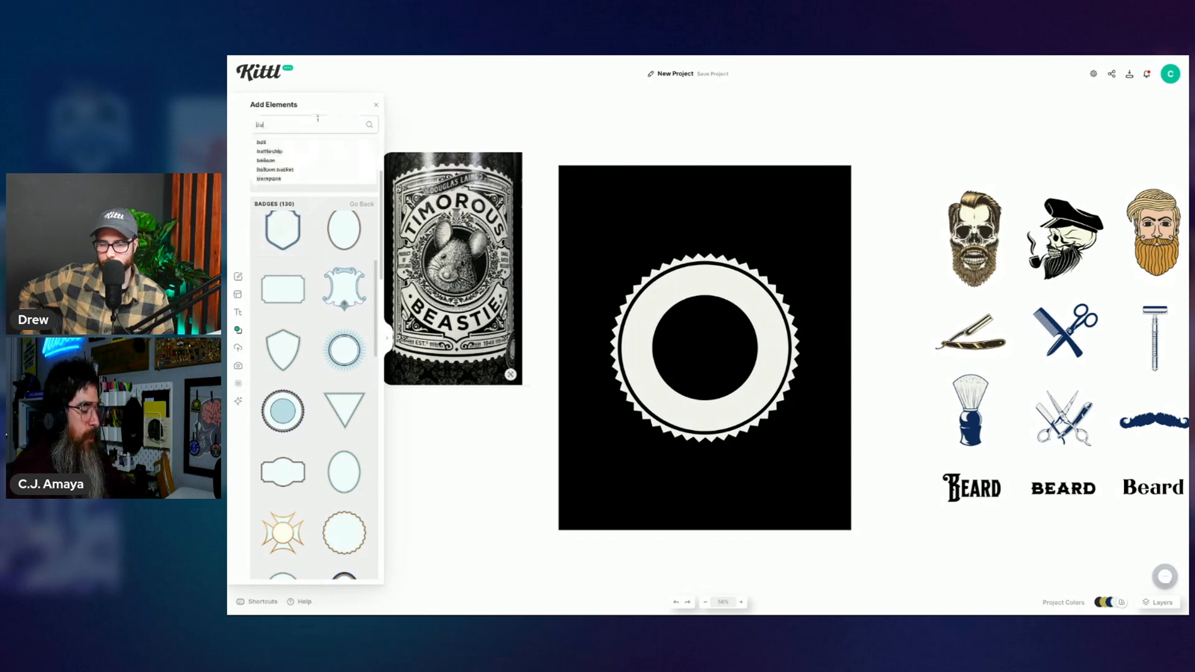
{"action": "type", "text": "nners"}
{"action": "key", "text": "Return"}
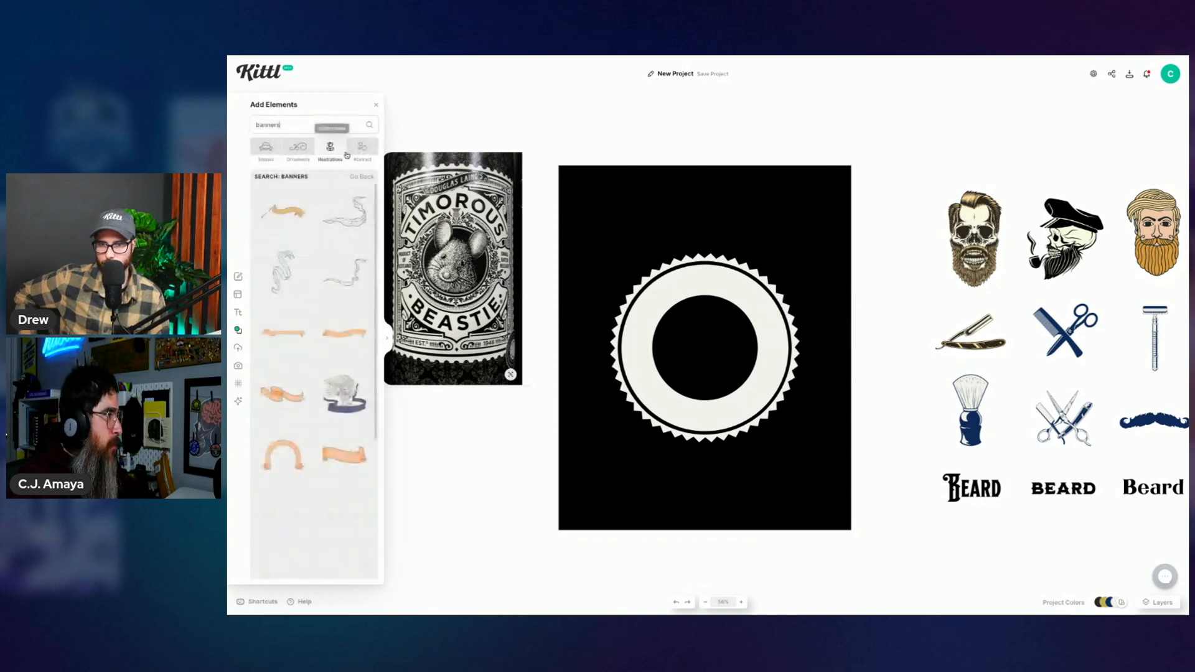
{"action": "scroll", "coordinate": [324, 338], "scroll_direction": "down", "scroll_amount": 1}
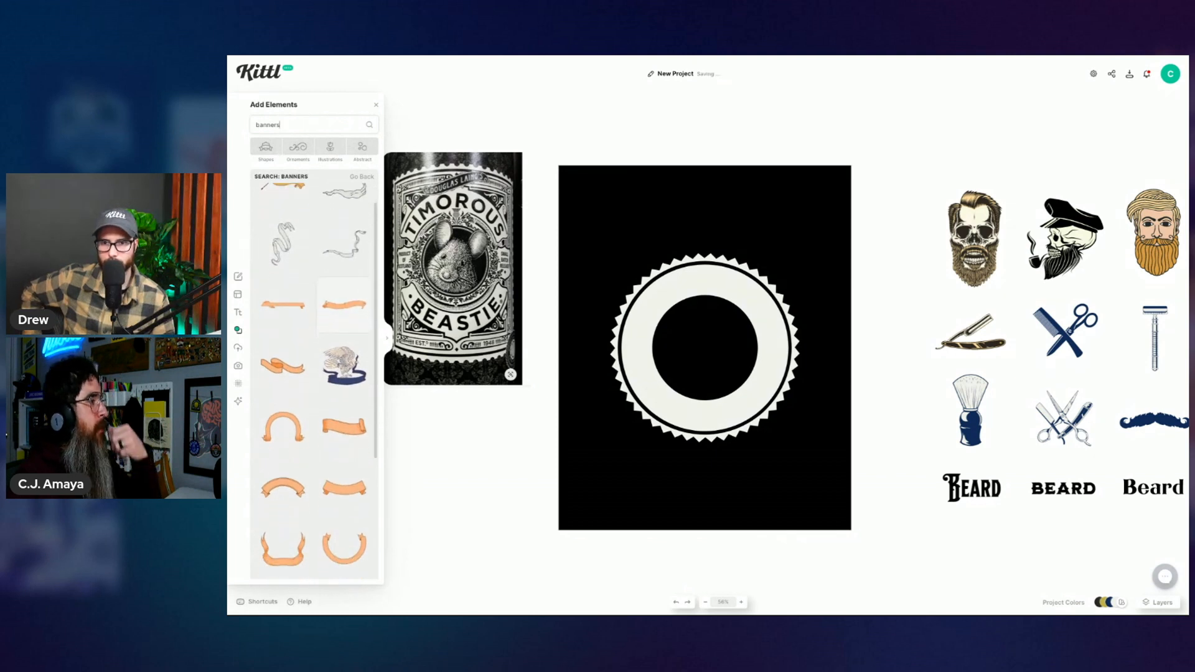
{"action": "key", "text": "BackSpace"}
{"action": "key", "text": "Return"}
Step: Add the orange horseshoe-shaped ribbon banner, enlarge it to about the badge's width and lay it over the badge's upper half
{"action": "scroll", "coordinate": [376, 240], "scroll_direction": "down", "scroll_amount": 2}
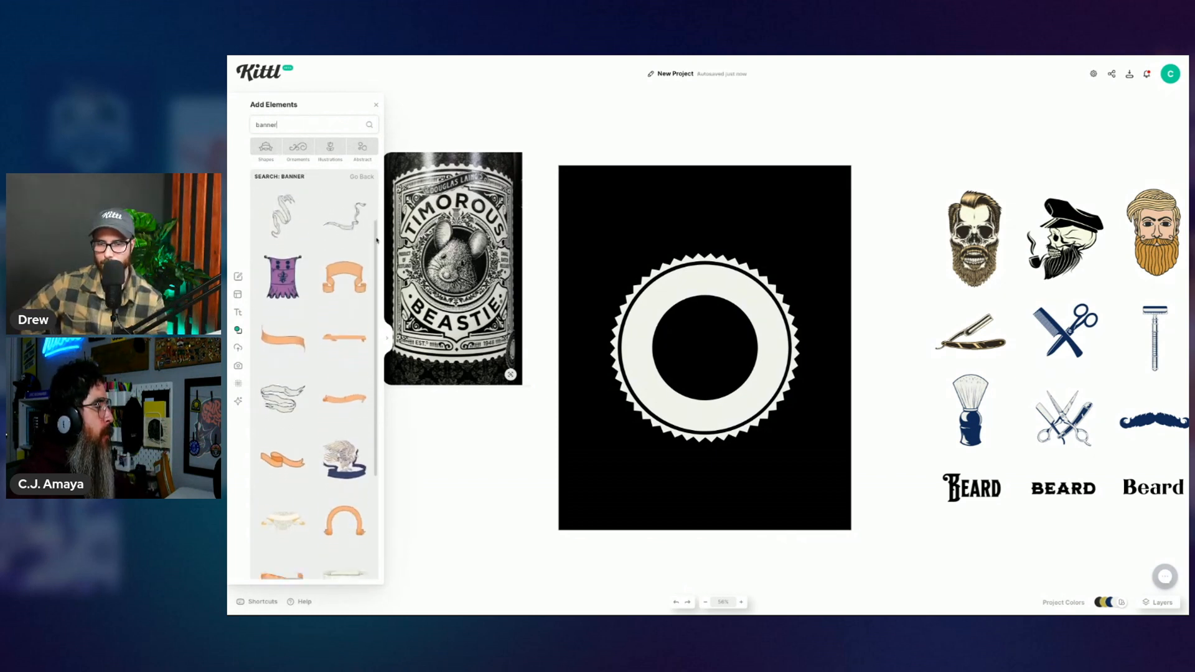
{"action": "scroll", "coordinate": [376, 240], "scroll_direction": "down", "scroll_amount": 5}
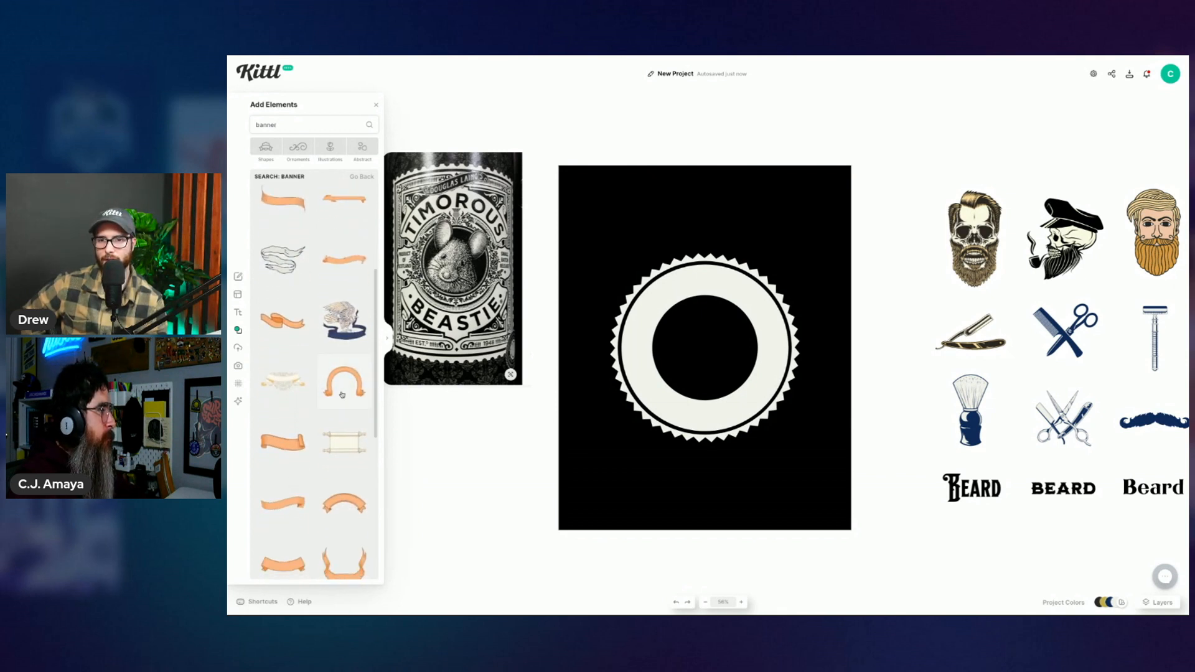
{"action": "left_click_drag", "start_coordinate": [333, 393], "coordinate": [713, 153]}
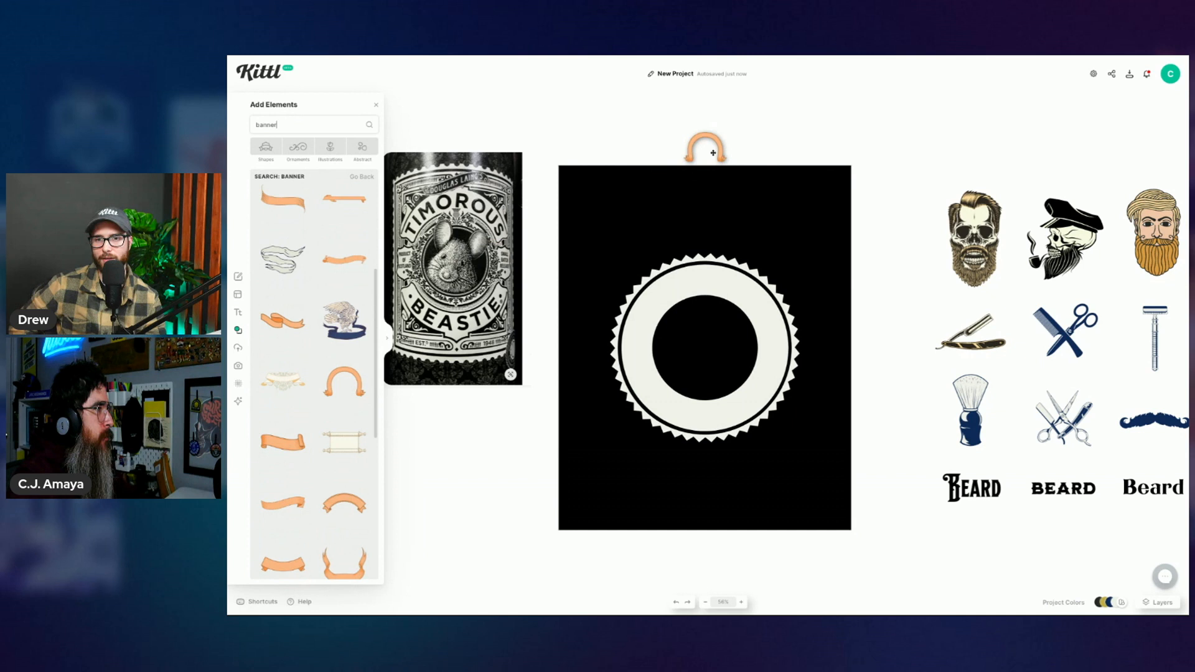
{"action": "scroll", "coordinate": [376, 300], "scroll_direction": "down", "scroll_amount": 1}
{"action": "scroll", "coordinate": [376, 300], "scroll_direction": "down", "scroll_amount": 1}
{"action": "left_click_drag", "start_coordinate": [727, 132], "coordinate": [802, 81]}
{"action": "left_click_drag", "start_coordinate": [761, 136], "coordinate": [756, 291]}
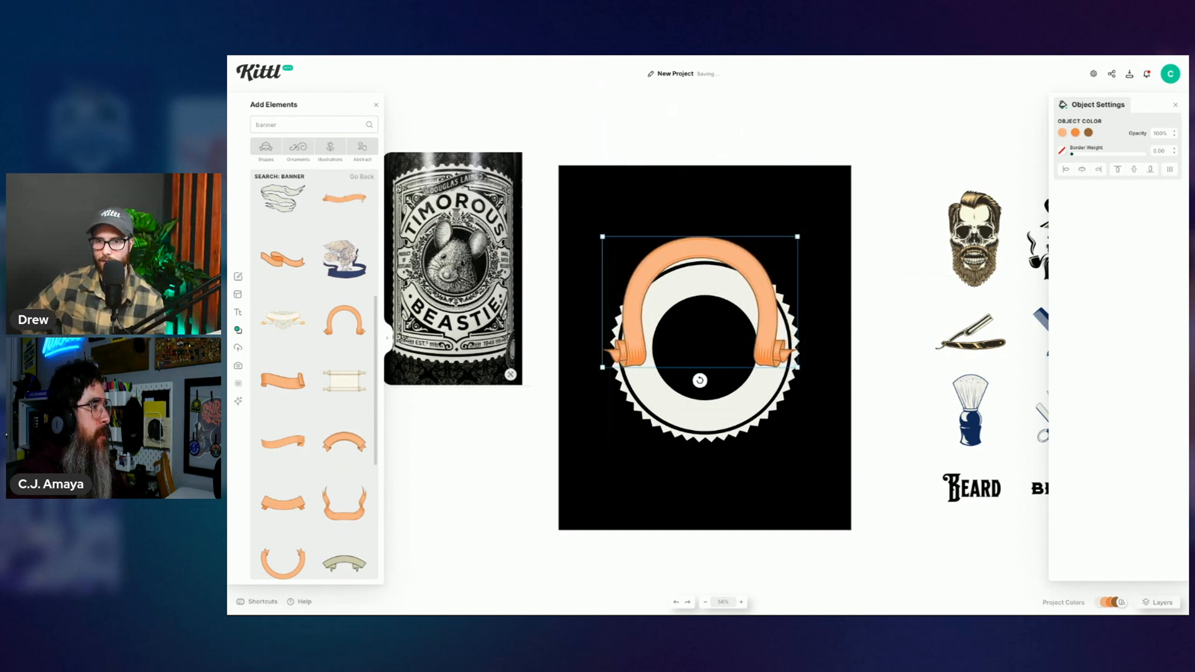
Step: Add the grey-beige arched ribbon from the banner search results to the artboard
{"action": "scroll", "coordinate": [287, 495], "scroll_direction": "down", "scroll_amount": 2}
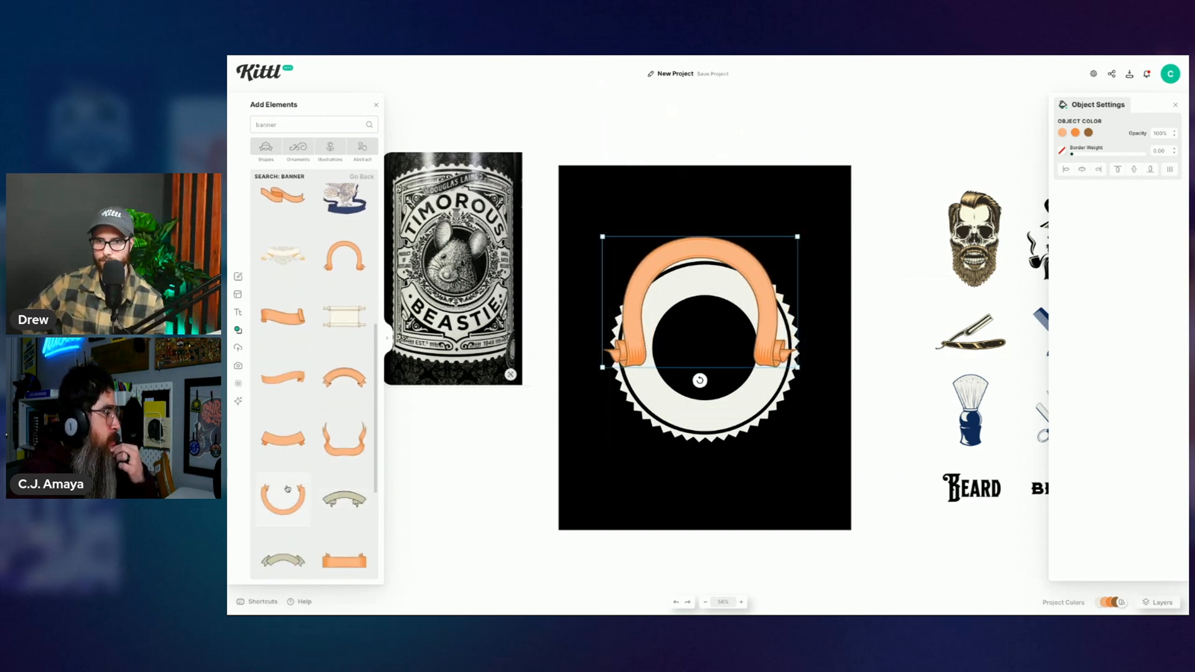
{"action": "scroll", "coordinate": [288, 495], "scroll_direction": "down", "scroll_amount": 2}
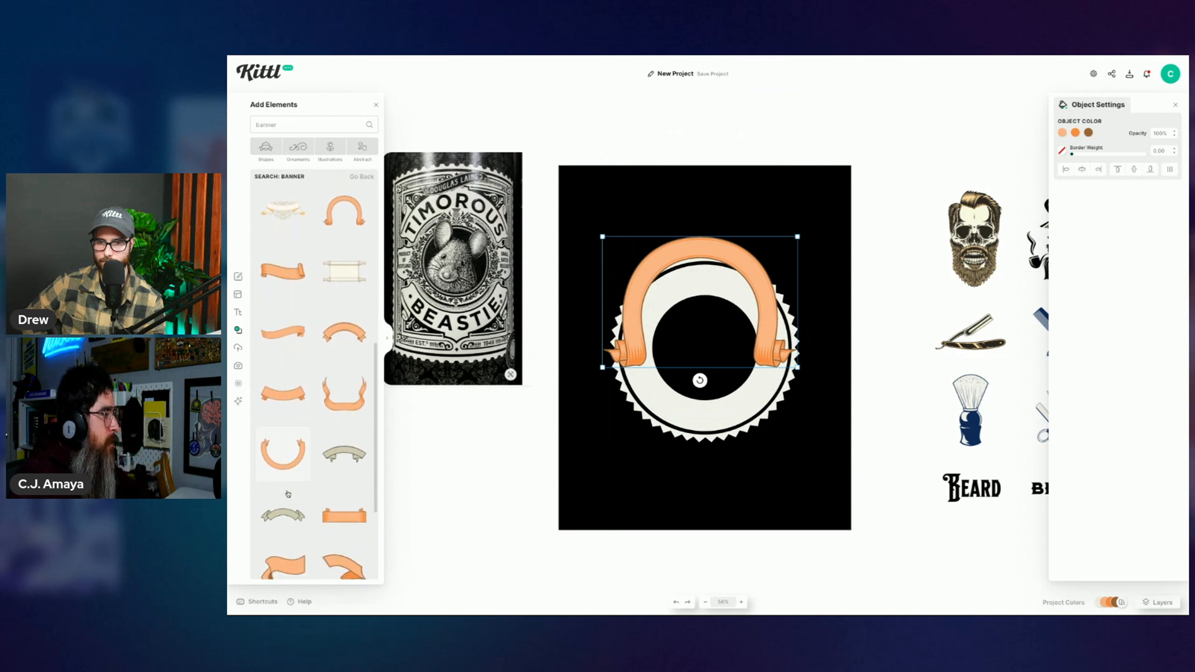
{"action": "left_click", "coordinate": [284, 524]}
{"action": "scroll", "coordinate": [317, 456], "scroll_direction": "down", "scroll_amount": 4}
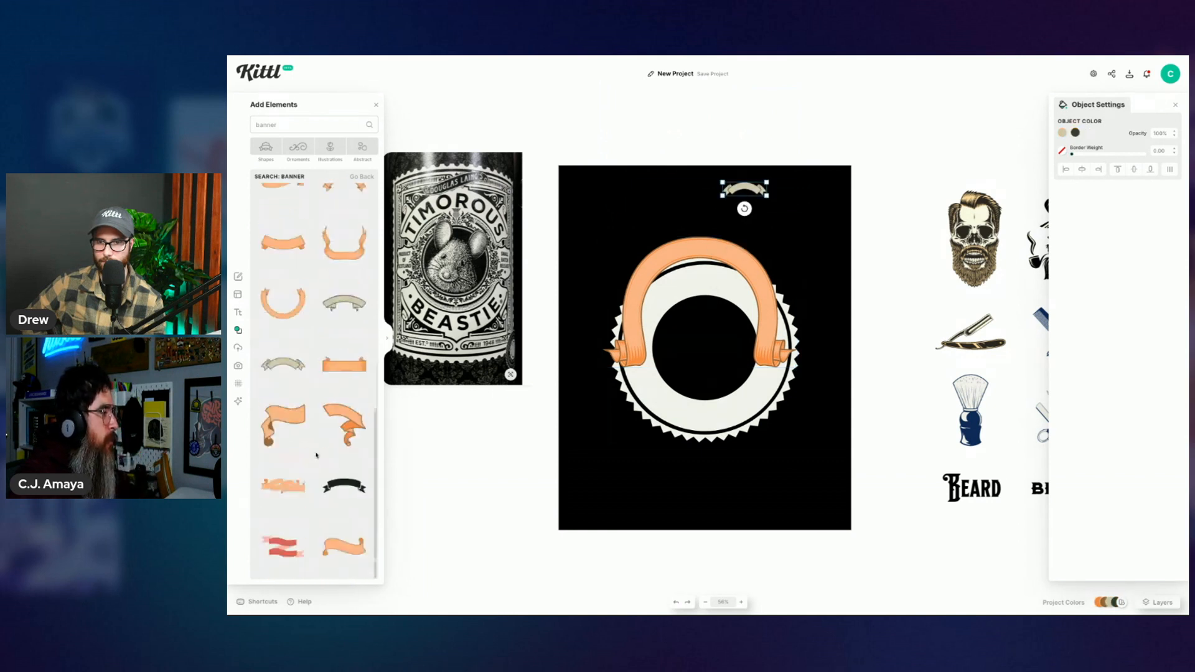
Step: Add the orange arched ribbon with curled ends from the banner results and delete the large horseshoe-shaped ribbon
{"action": "scroll", "coordinate": [317, 455], "scroll_direction": "down", "scroll_amount": 10}
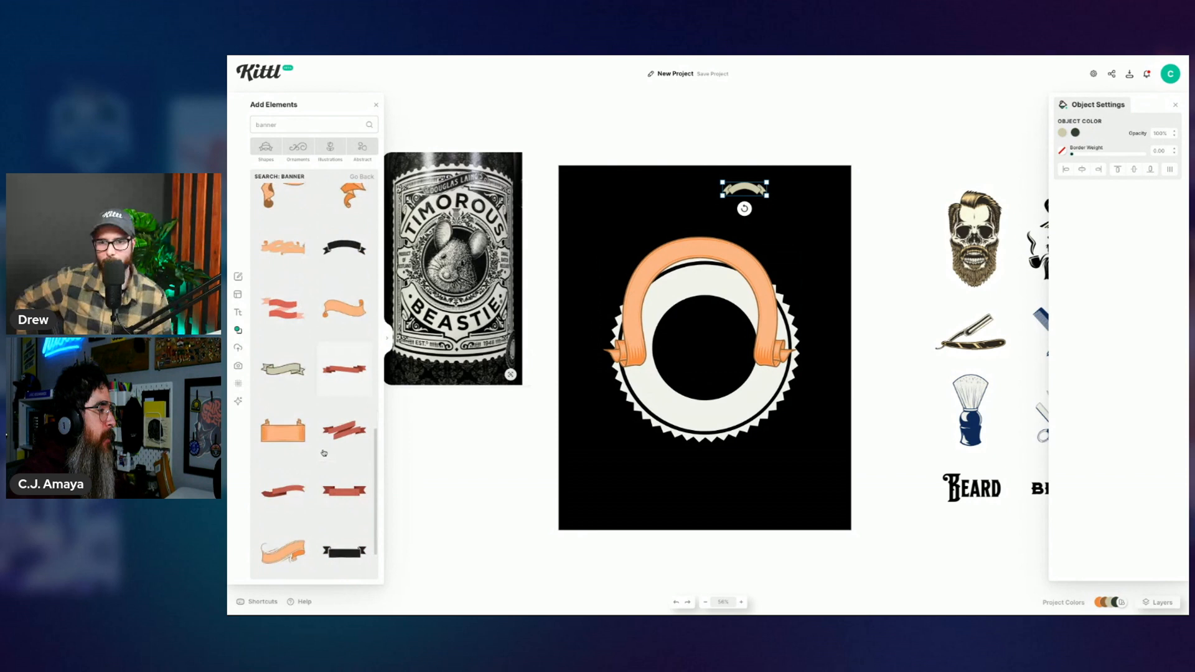
{"action": "left_click", "coordinate": [346, 364]}
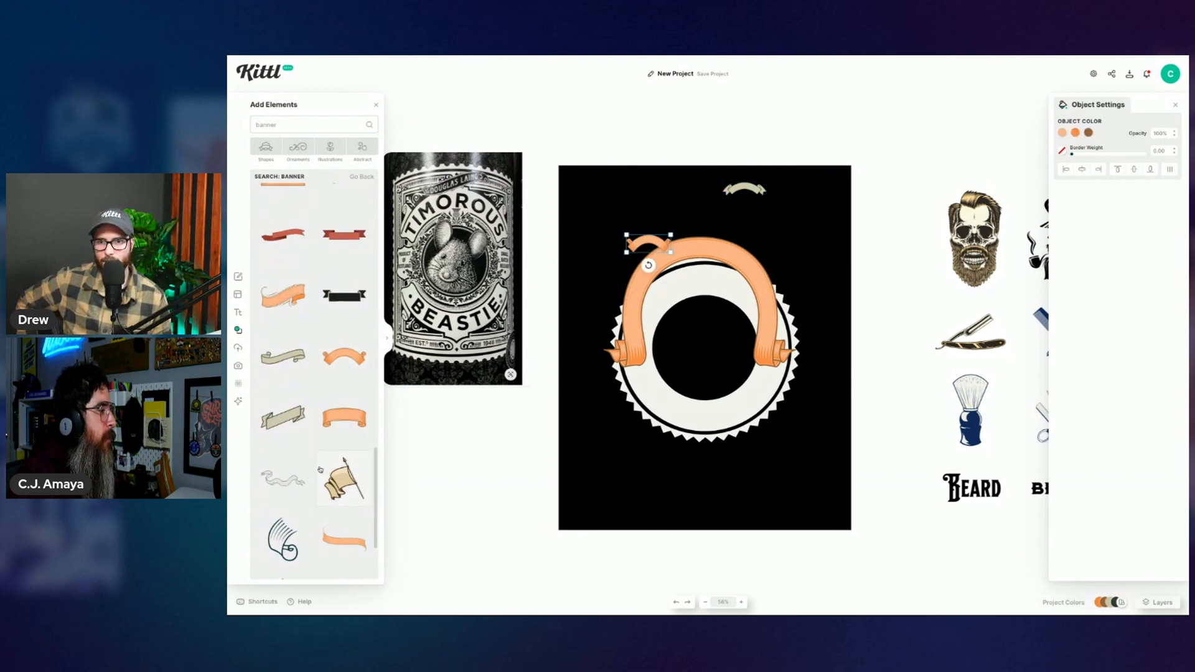
{"action": "scroll", "coordinate": [305, 472], "scroll_direction": "down", "scroll_amount": 1}
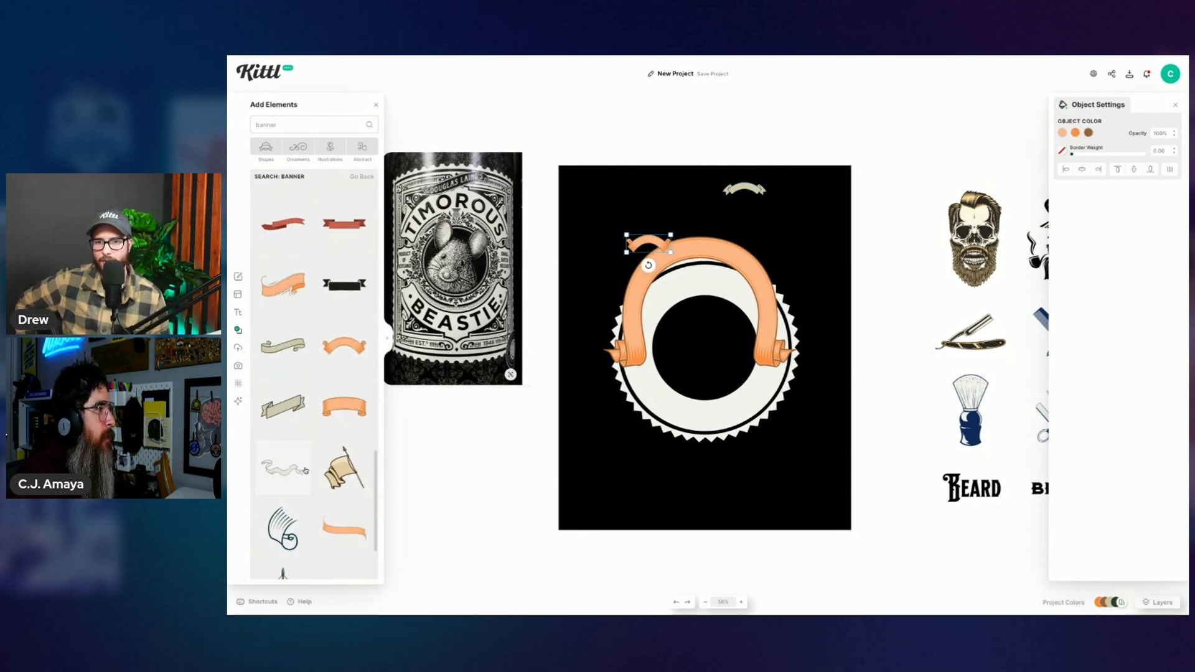
{"action": "left_click", "coordinate": [738, 259]}
{"action": "key", "text": "Delete"}
Step: Enlarge the orange arched ribbon to slightly more than the badge's width, lay it over the badge's upper edge and centre it horizontally on the artboard
{"action": "left_click", "coordinate": [651, 242]}
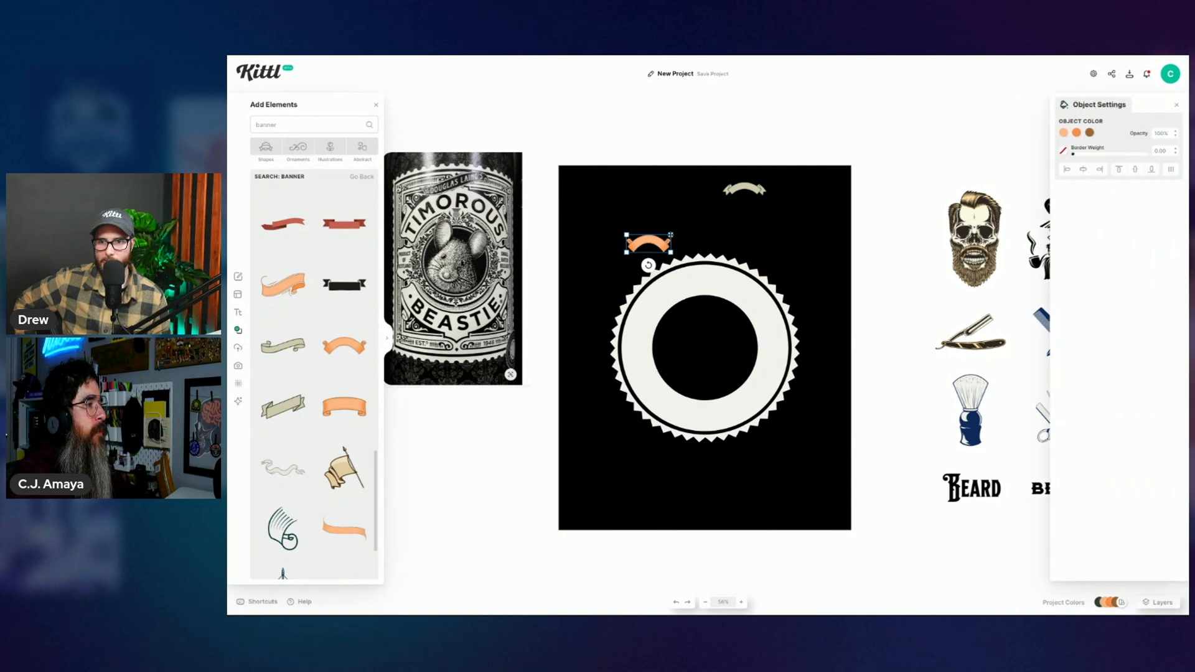
{"action": "left_click_drag", "start_coordinate": [671, 234], "coordinate": [741, 206]}
{"action": "mouse_move", "coordinate": [679, 236]}
{"action": "left_mouse_down"}
{"action": "mouse_move", "coordinate": [729, 271]}
{"action": "mouse_move", "coordinate": [743, 272]}
{"action": "mouse_move", "coordinate": [738, 260]}
{"action": "left_mouse_up"}
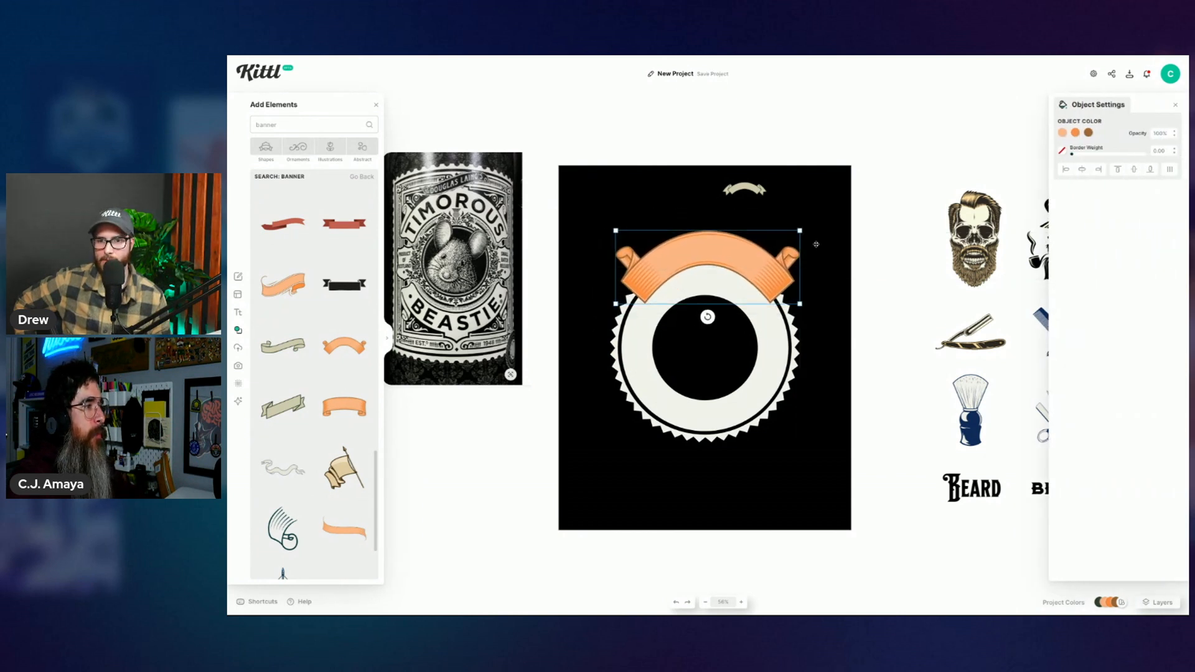
{"action": "left_click_drag", "start_coordinate": [801, 230], "coordinate": [806, 229]}
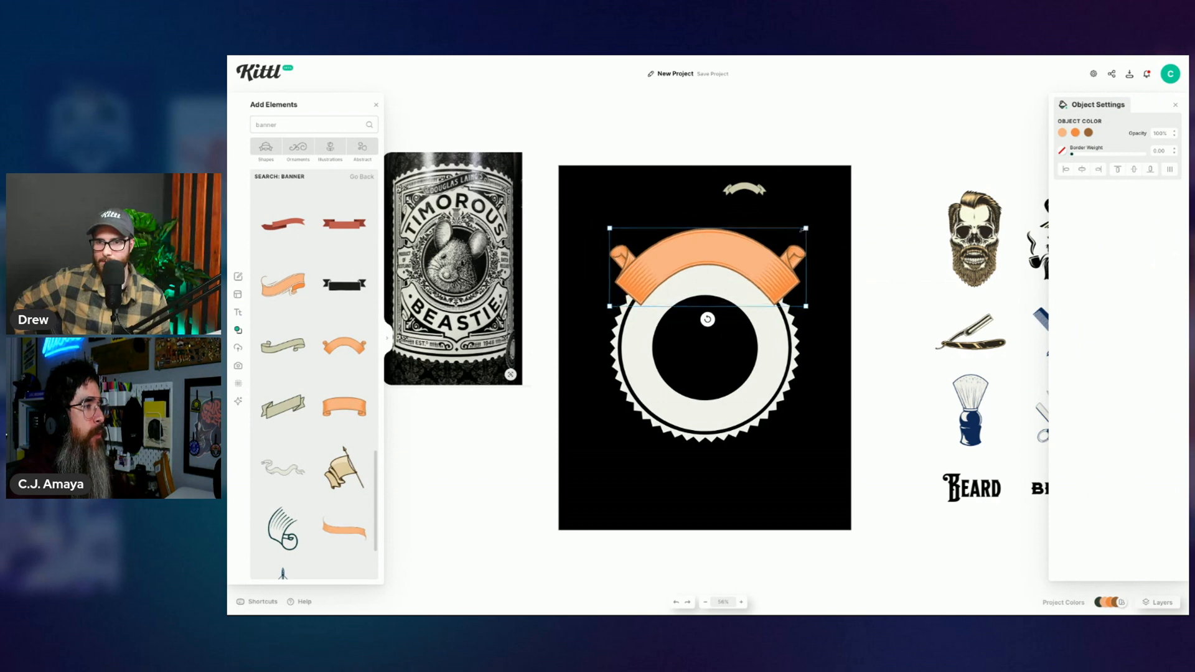
{"action": "left_click", "coordinate": [1082, 169]}
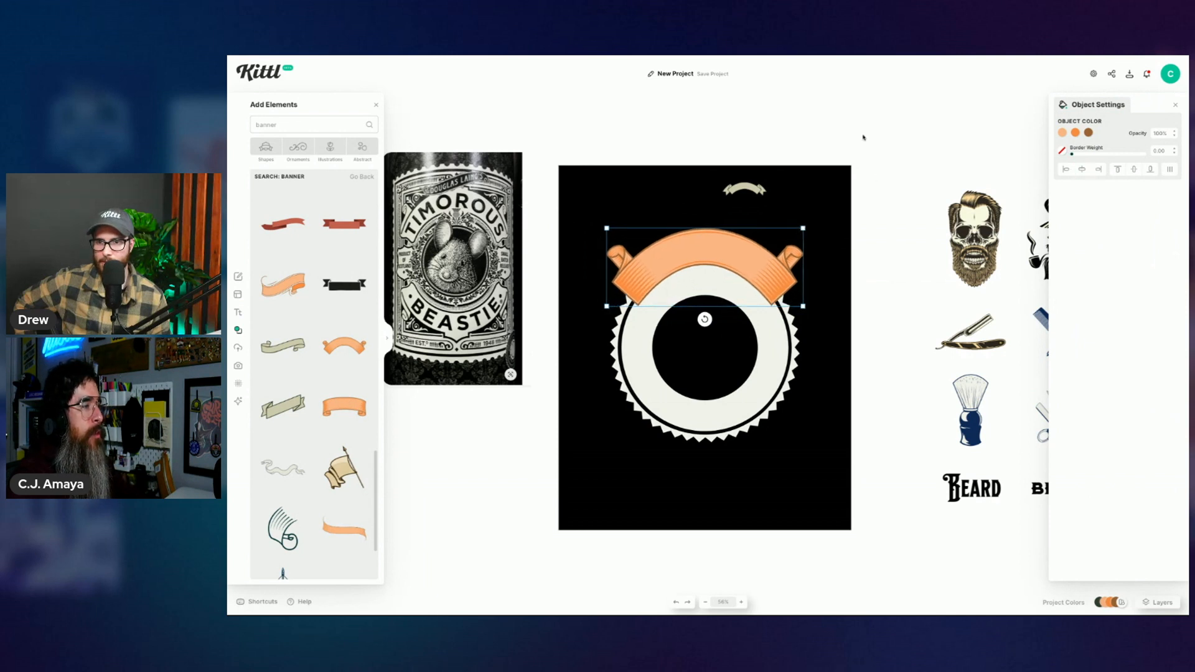
{"action": "left_click", "coordinate": [859, 139]}
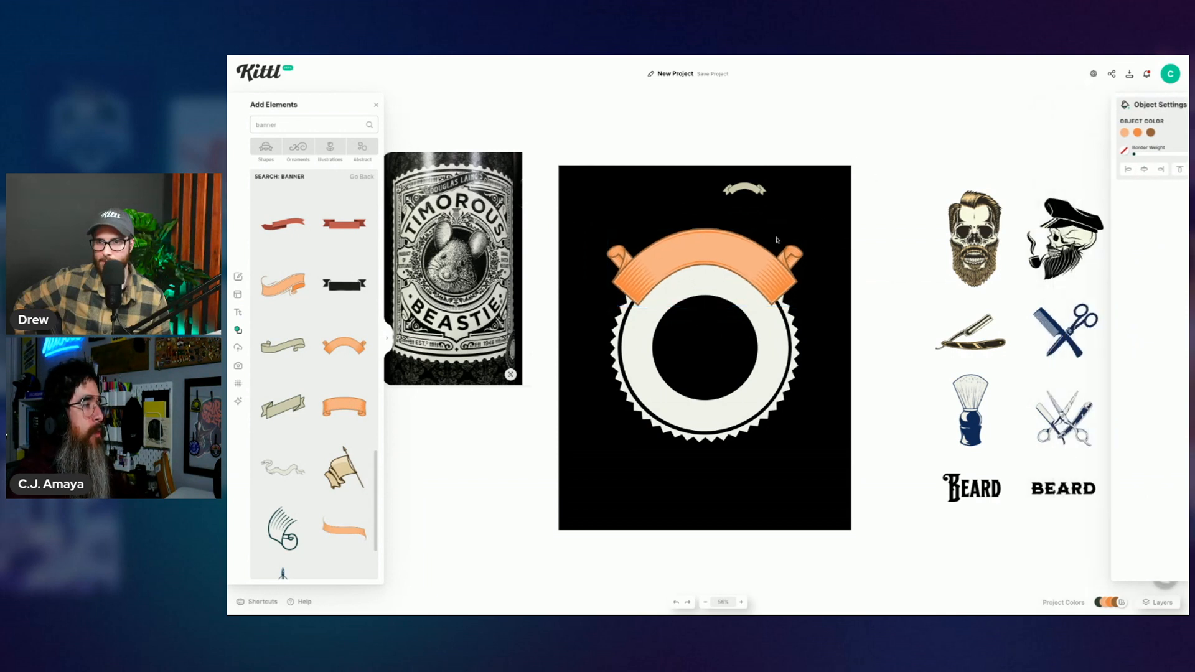
{"action": "left_click", "coordinate": [736, 261]}
{"action": "key", "text": "ctrl+d"}
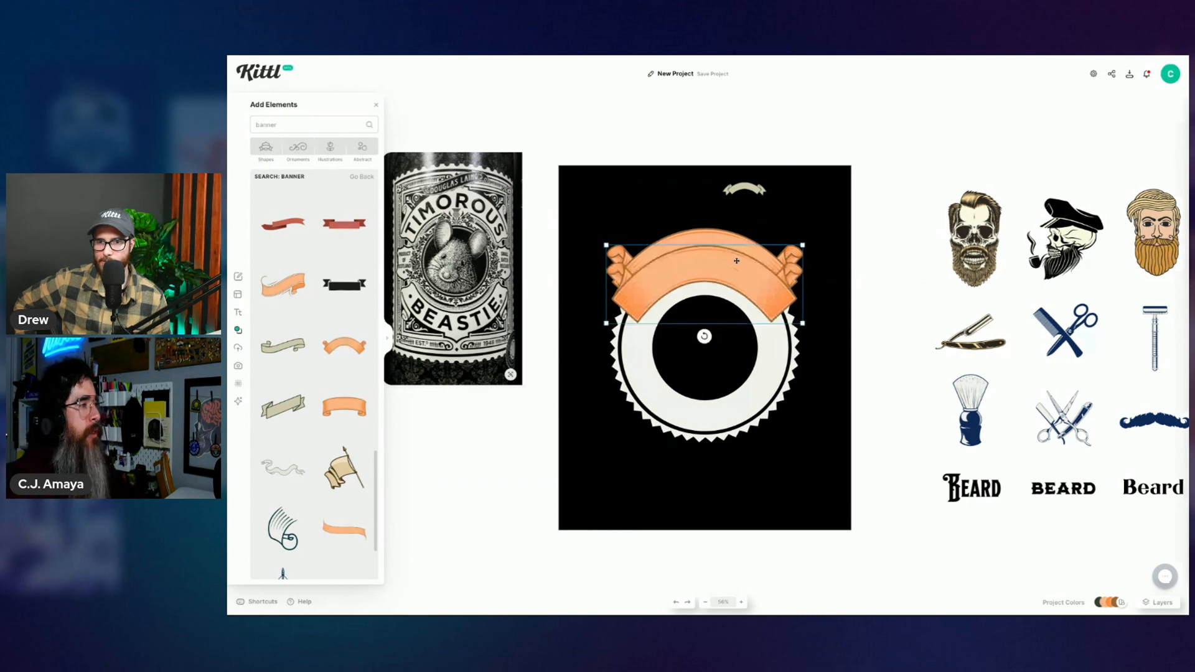
{"action": "left_click_drag", "start_coordinate": [736, 261], "coordinate": [736, 244]}
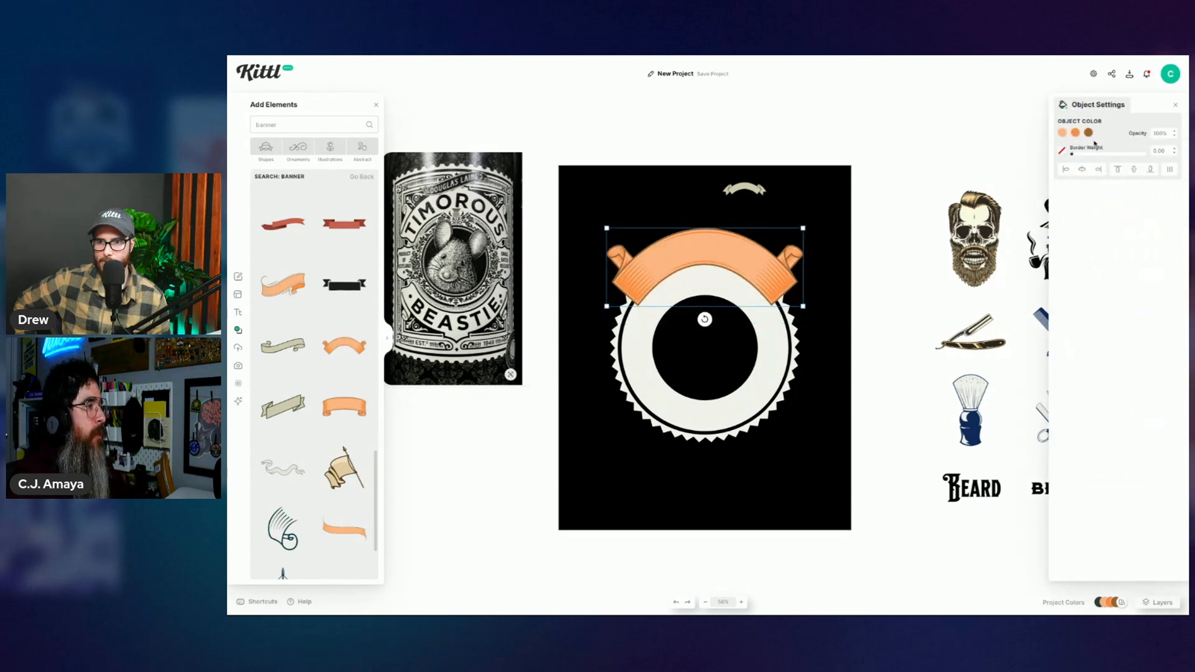
Step: Recolour the arched ribbon's light orange fill with the warm off-white document colour and its two darker oranges with black
{"action": "left_click", "coordinate": [1063, 132]}
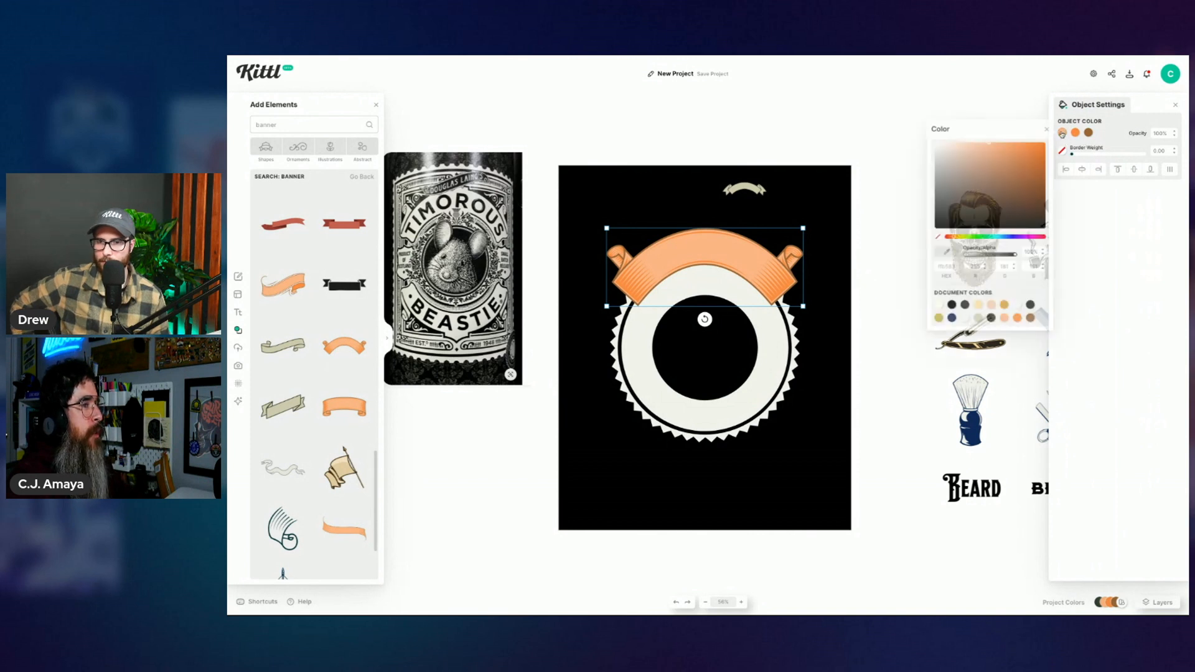
{"action": "left_click", "coordinate": [966, 318]}
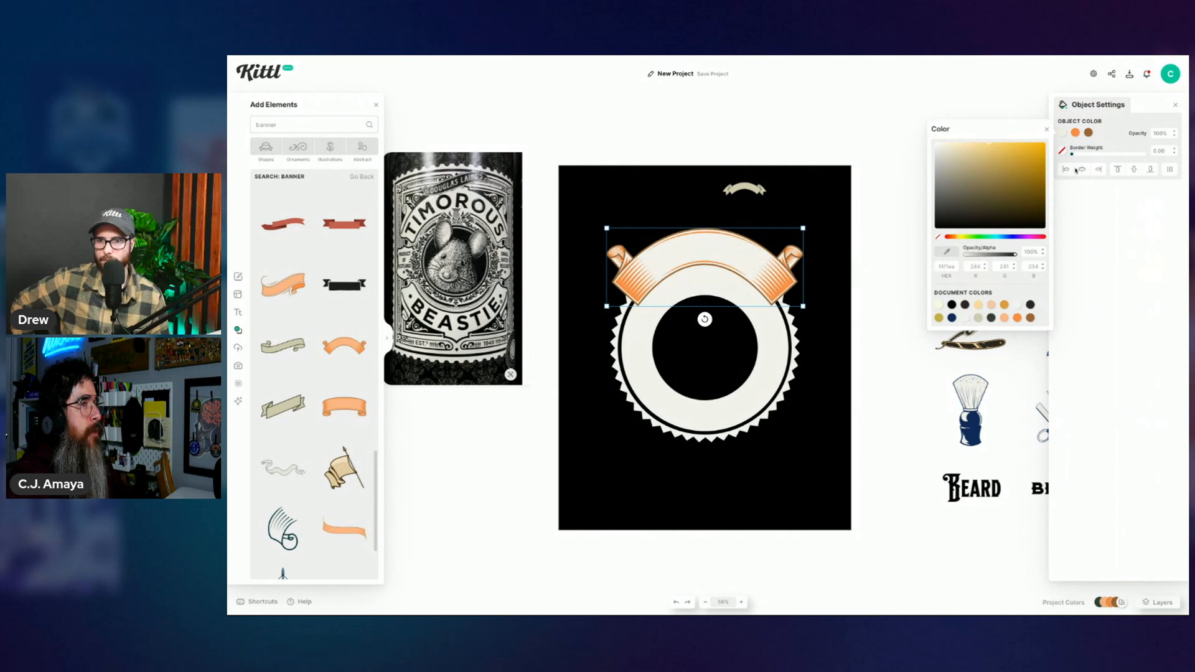
{"action": "left_click", "coordinate": [1076, 133]}
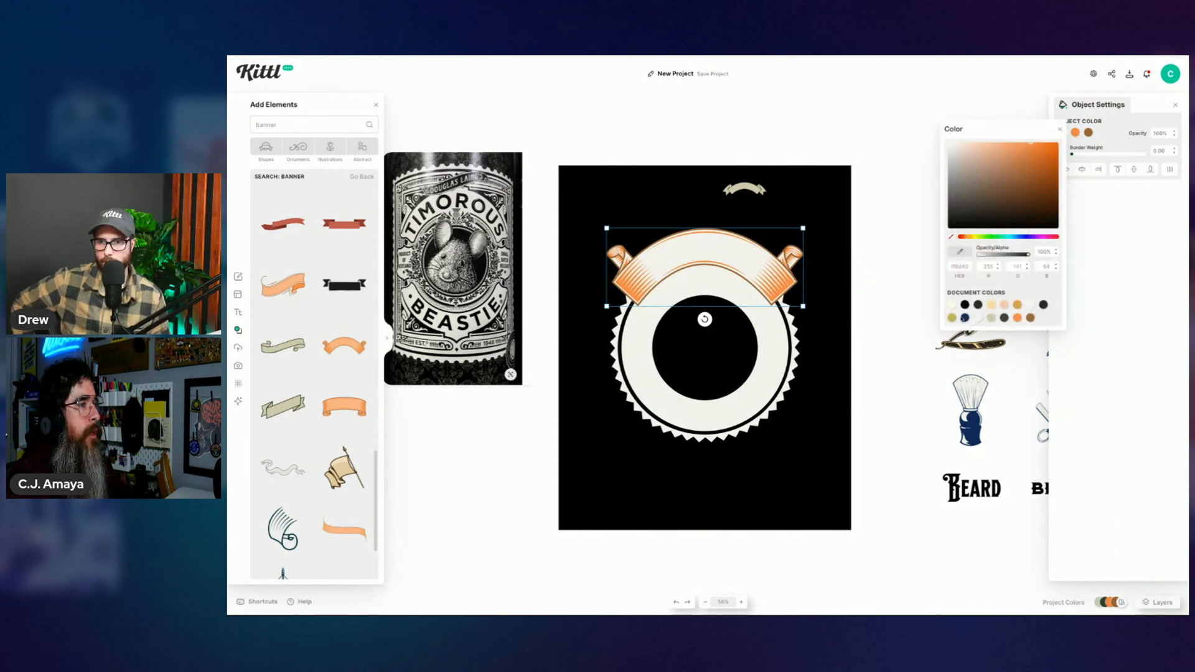
{"action": "left_click", "coordinate": [965, 305]}
{"action": "left_click", "coordinate": [1089, 134]}
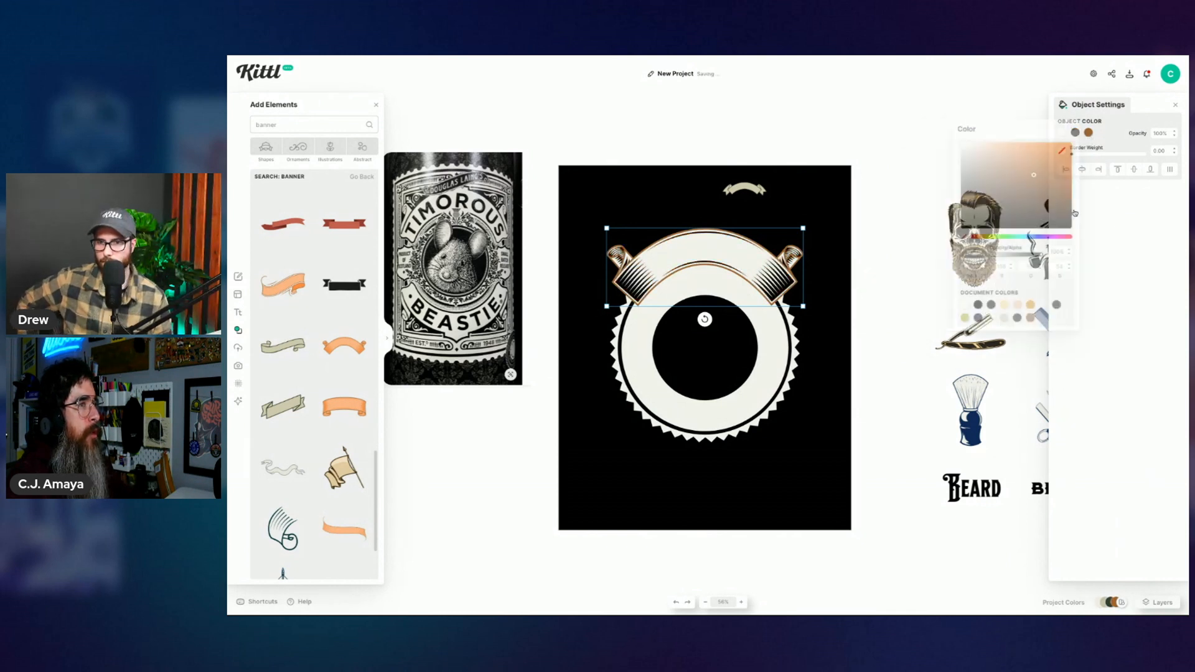
{"action": "left_click", "coordinate": [978, 305]}
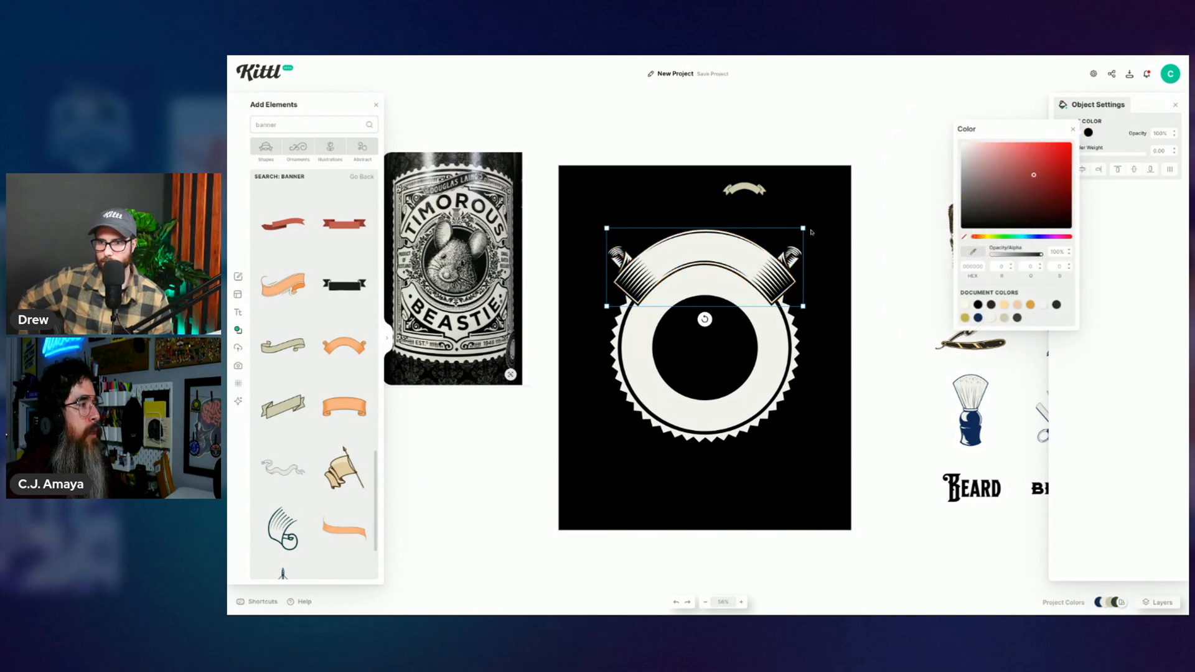
Step: Place an upside-down copy of the arched ribbon over the badge's lower edge, mirroring the upper ribbon
{"action": "left_click_drag", "start_coordinate": [704, 319], "coordinate": [703, 346]}
{"action": "left_click_drag", "start_coordinate": [747, 255], "coordinate": [747, 370]}
{"action": "left_click_drag", "start_coordinate": [705, 434], "coordinate": [752, 389]}
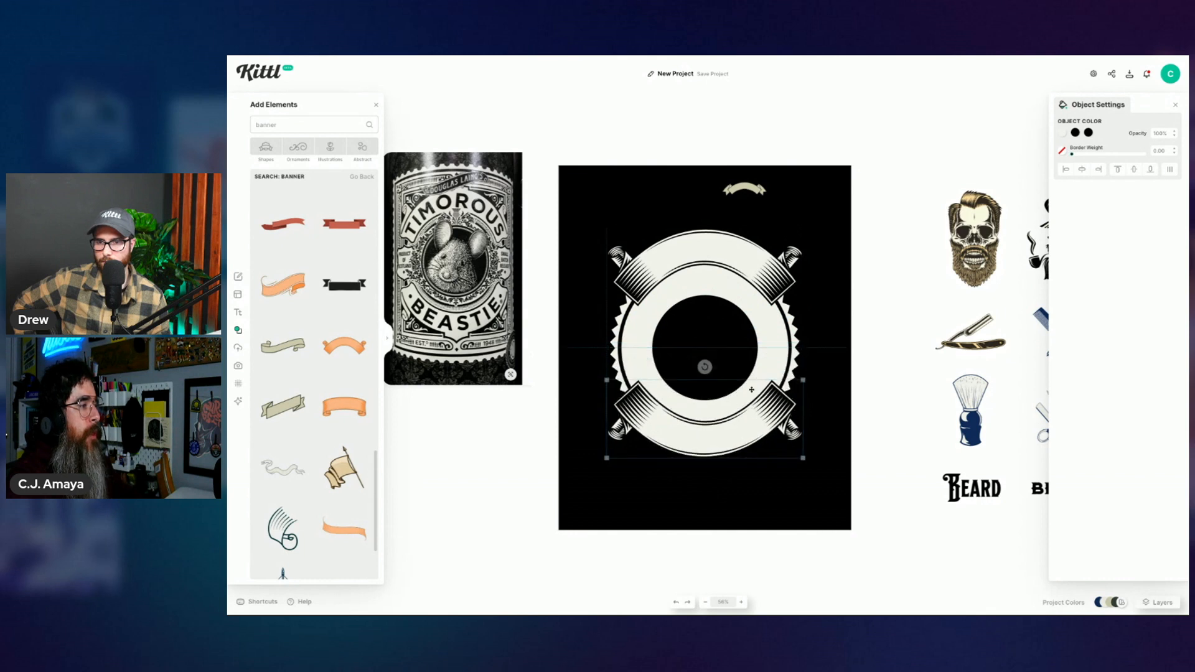
Step: Delete the saw-tooth badge behind the two ribbons
{"action": "left_click", "coordinate": [780, 384]}
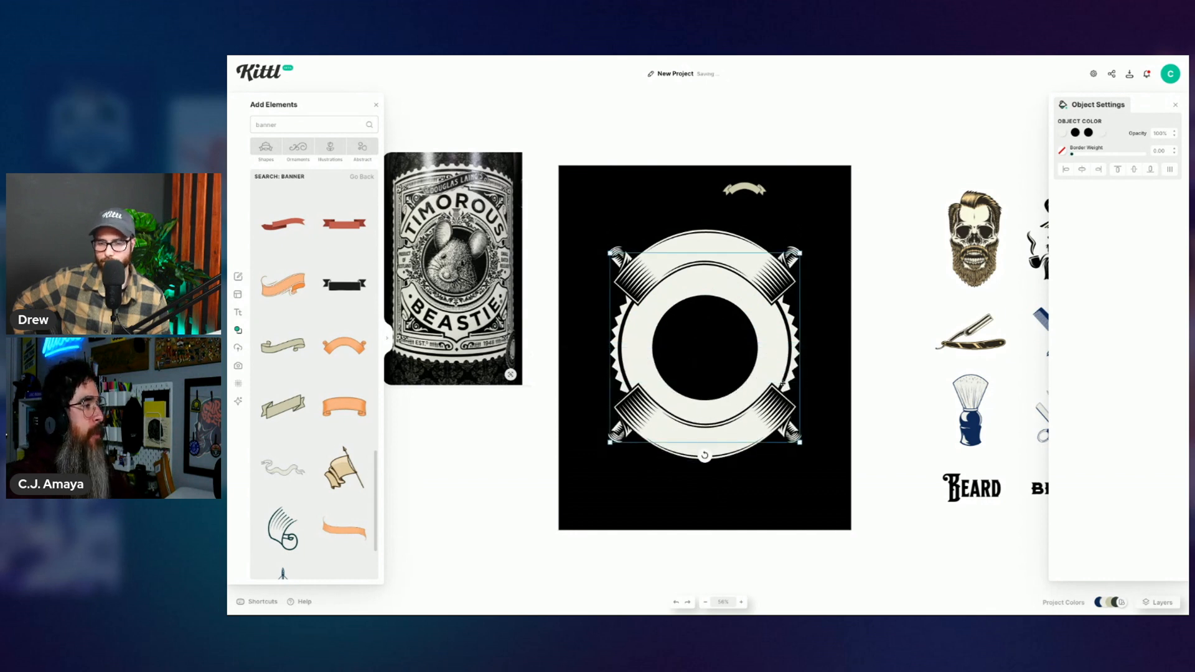
{"action": "left_click", "coordinate": [907, 315]}
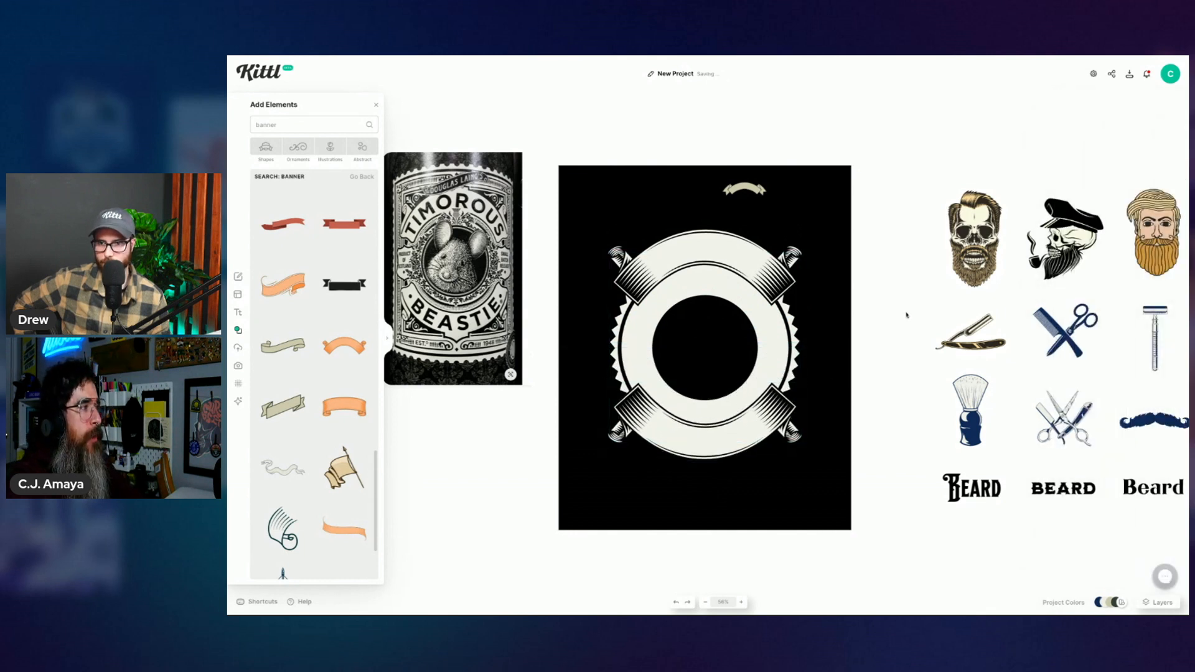
{"action": "left_click", "coordinate": [783, 337]}
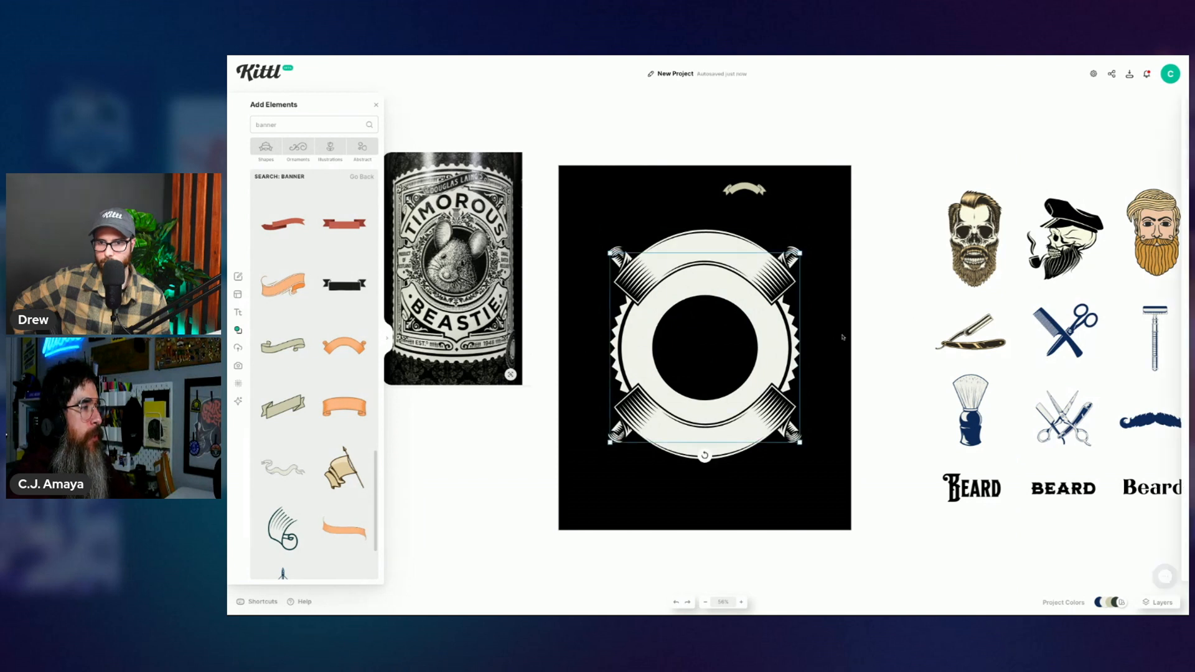
{"action": "key", "text": "Delete"}
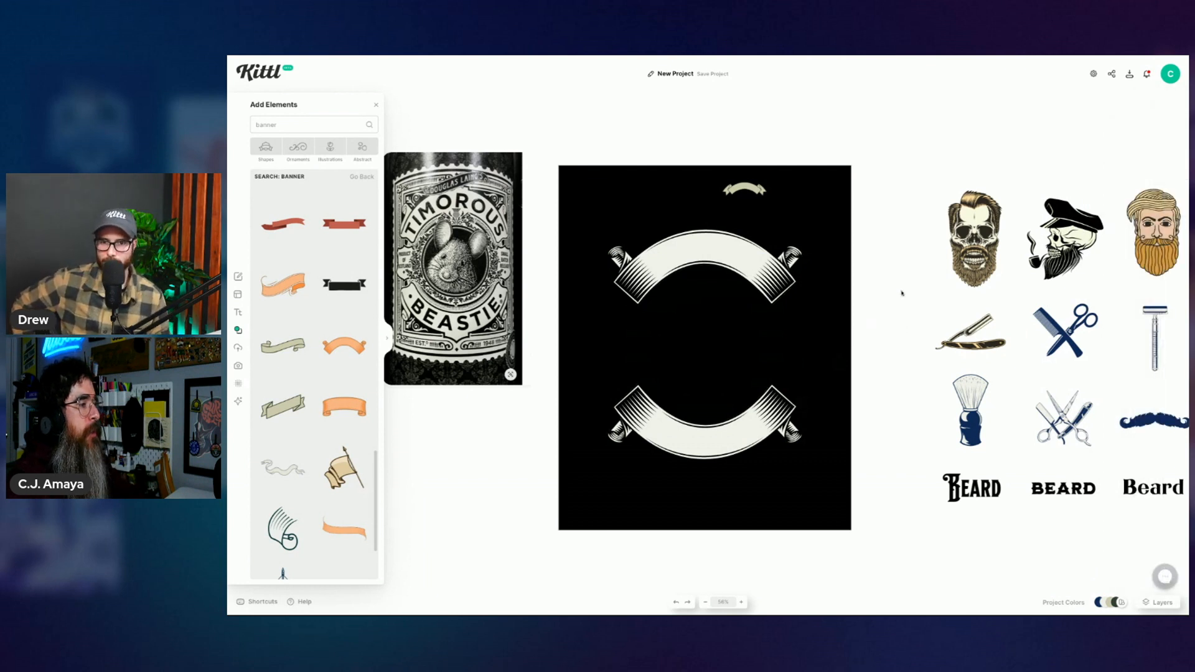
Step: Move the upper ribbon slightly down towards the lower one and delete the small grey-beige ribbon near the artboard's upper edge
{"action": "left_click", "coordinate": [763, 401]}
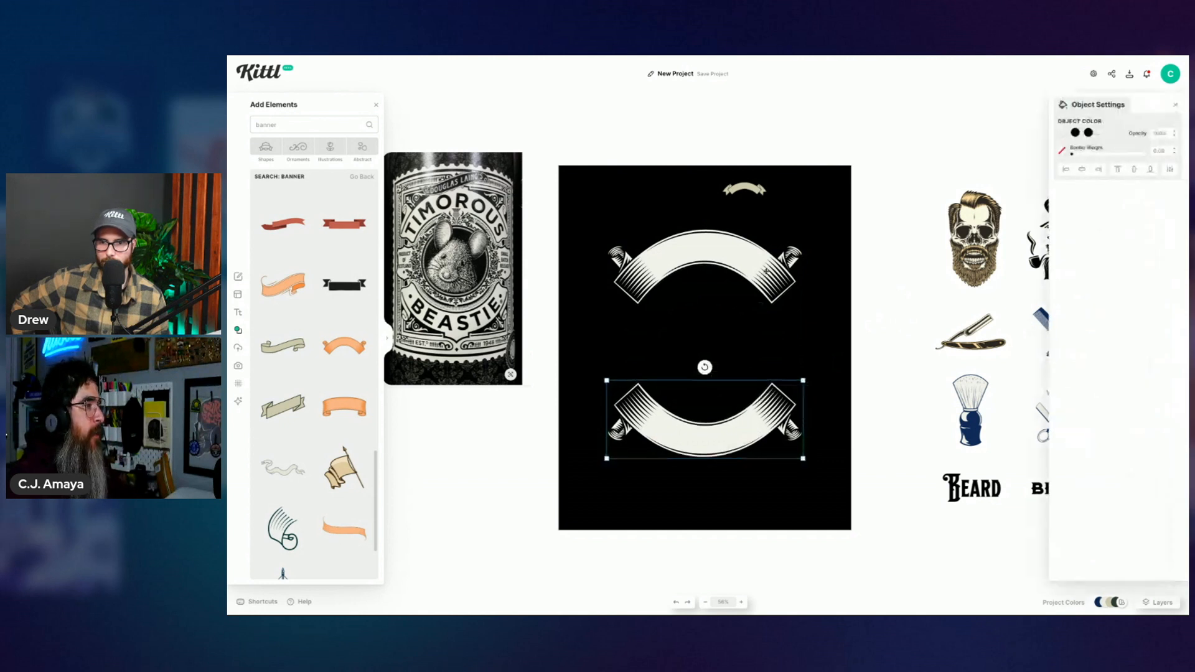
{"action": "left_click", "coordinate": [767, 272], "text": "shift"}
{"action": "left_click", "coordinate": [899, 272]}
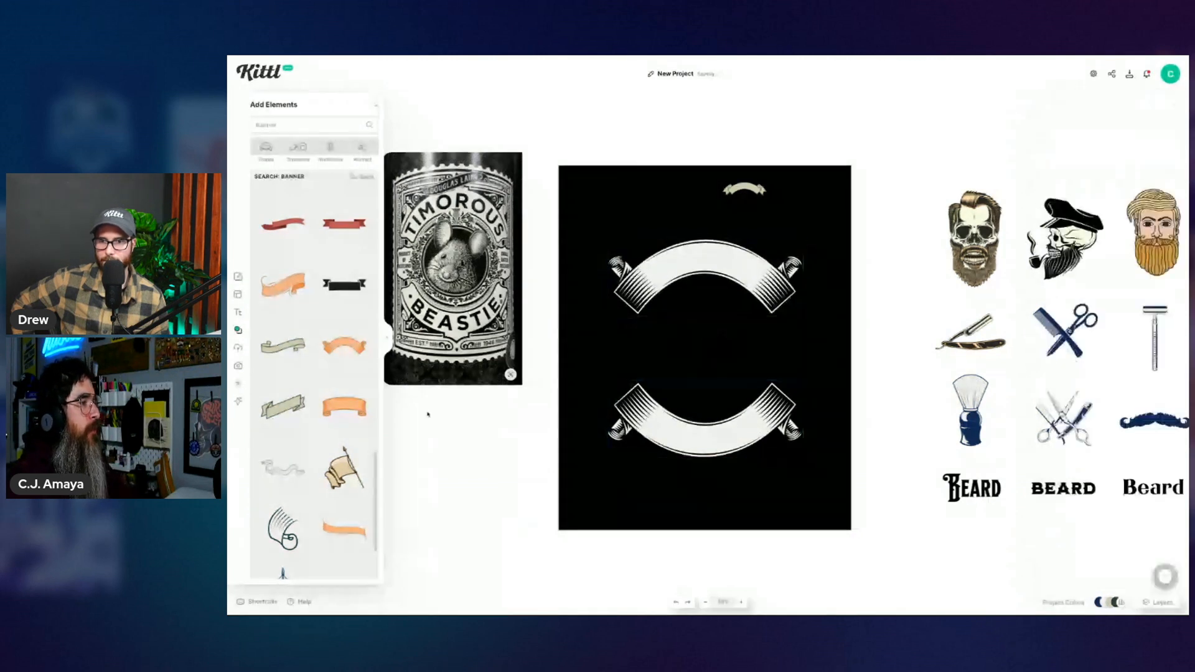
{"action": "left_click", "coordinate": [736, 190]}
{"action": "key", "text": "Delete"}
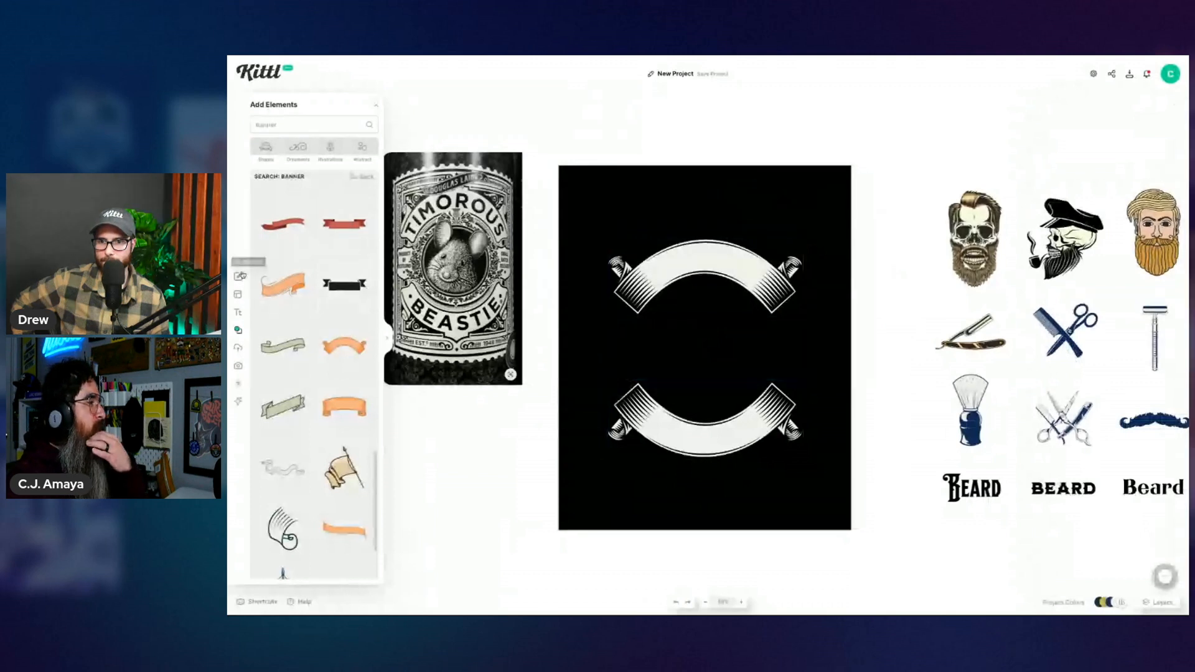
Step: Add the dark circle from the basic shapes, enlarge it to fill the space between the ribbons and centre it on the artboard
{"action": "left_click", "coordinate": [238, 330]}
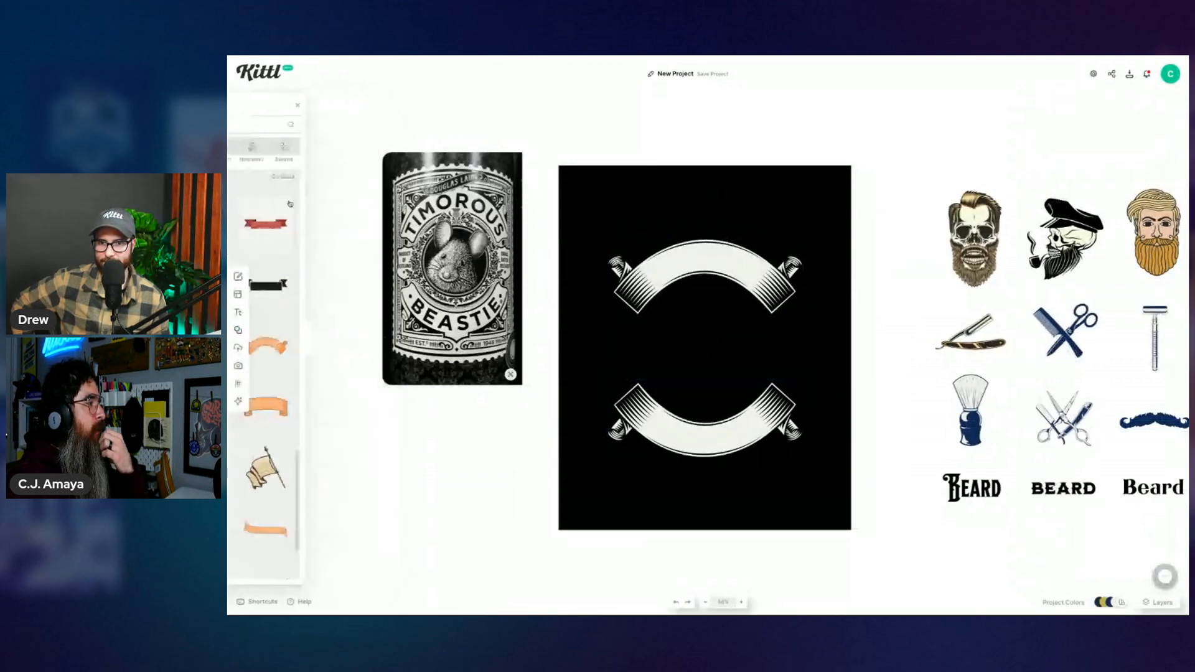
{"action": "left_click", "coordinate": [238, 330]}
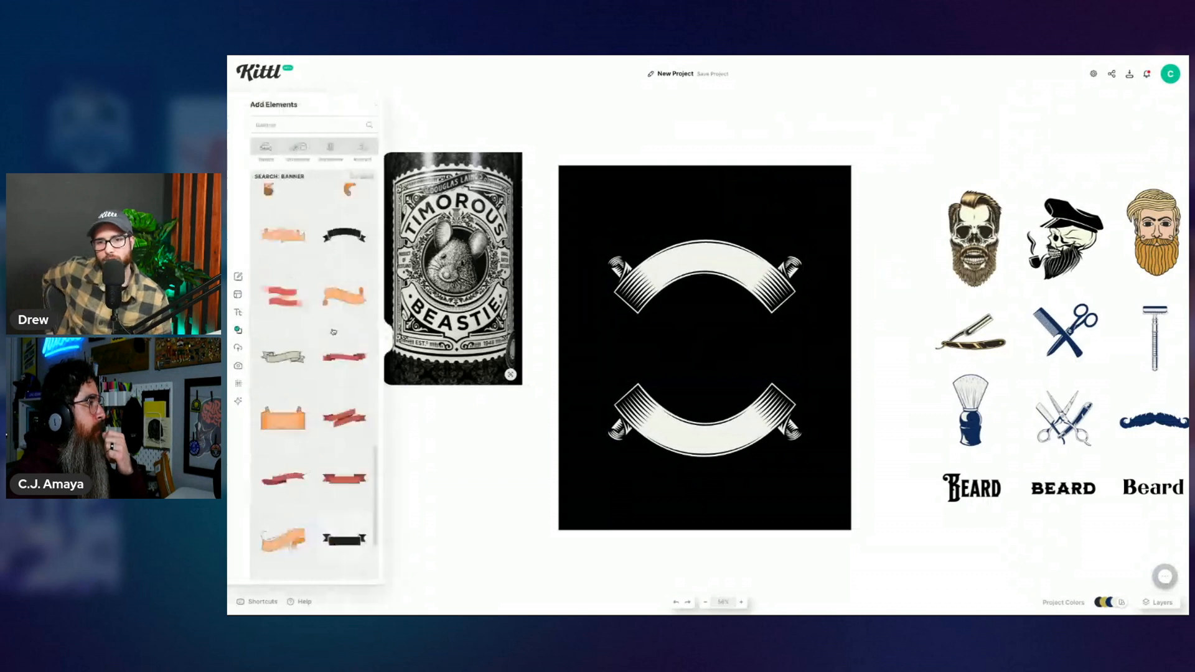
{"action": "left_click", "coordinate": [269, 149]}
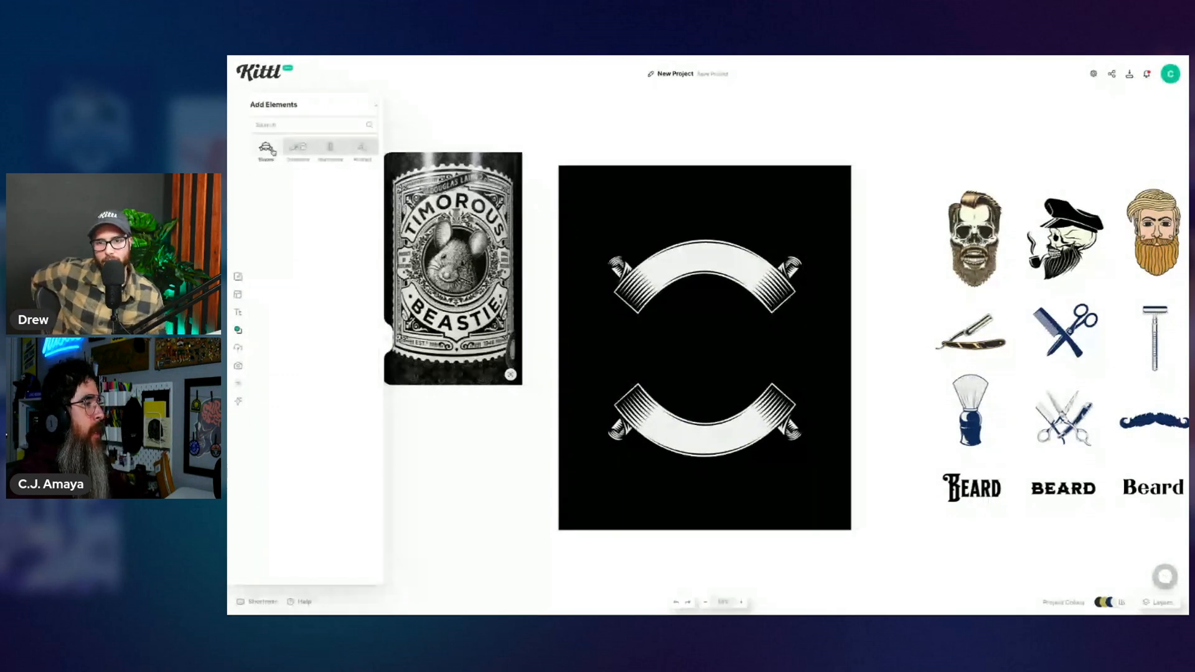
{"action": "left_click", "coordinate": [346, 296]}
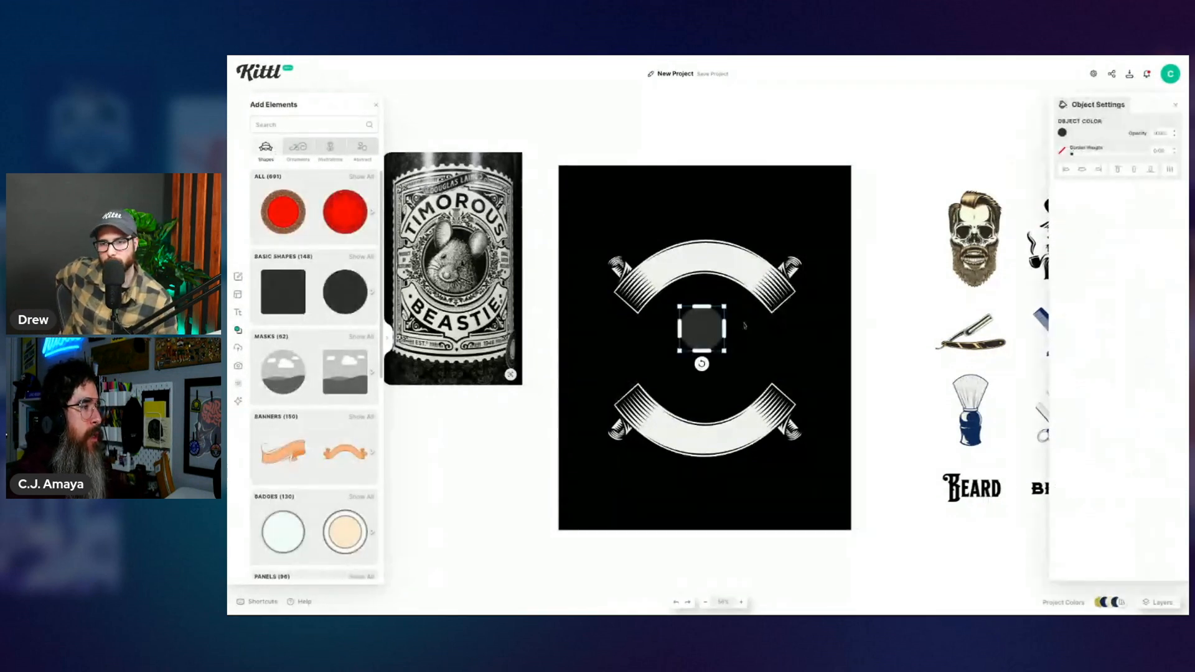
{"action": "left_click_drag", "start_coordinate": [727, 310], "coordinate": [757, 274]}
{"action": "left_click", "coordinate": [1135, 170]}
{"action": "left_click", "coordinate": [1135, 171]}
Step: Shift the upper ribbon slightly down and the lower ribbon slightly up so their inner curves follow the circle's edge
{"action": "left_click_drag", "start_coordinate": [756, 297], "coordinate": [751, 270]}
{"action": "left_click_drag", "start_coordinate": [730, 453], "coordinate": [729, 443]}
{"action": "left_click", "coordinate": [892, 371]}
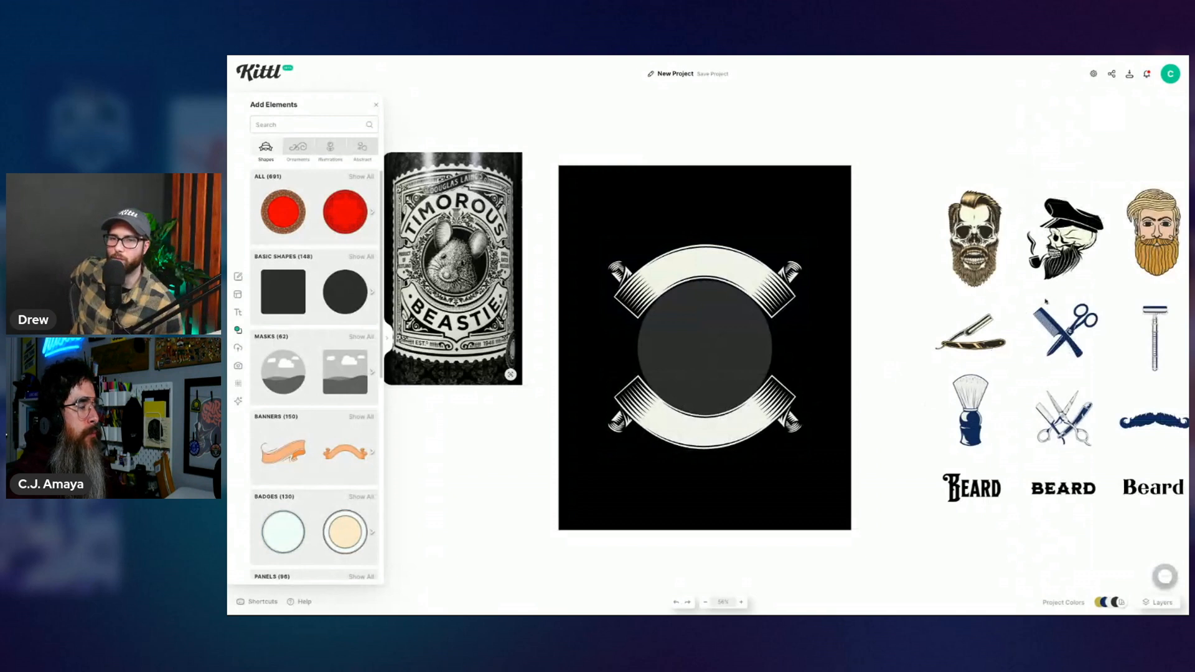
Step: Enlarge the dark circle slightly about its centre so that it overlaps the inner edges of both ribbons
{"action": "left_click", "coordinate": [738, 352]}
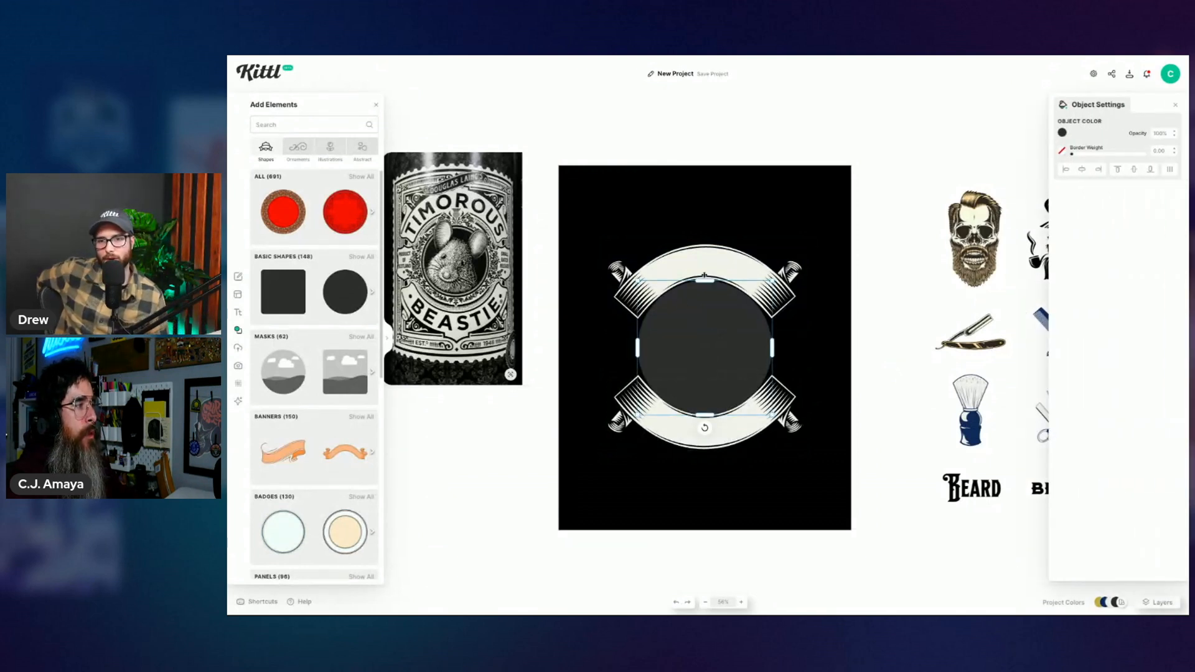
{"action": "left_click", "coordinate": [835, 132]}
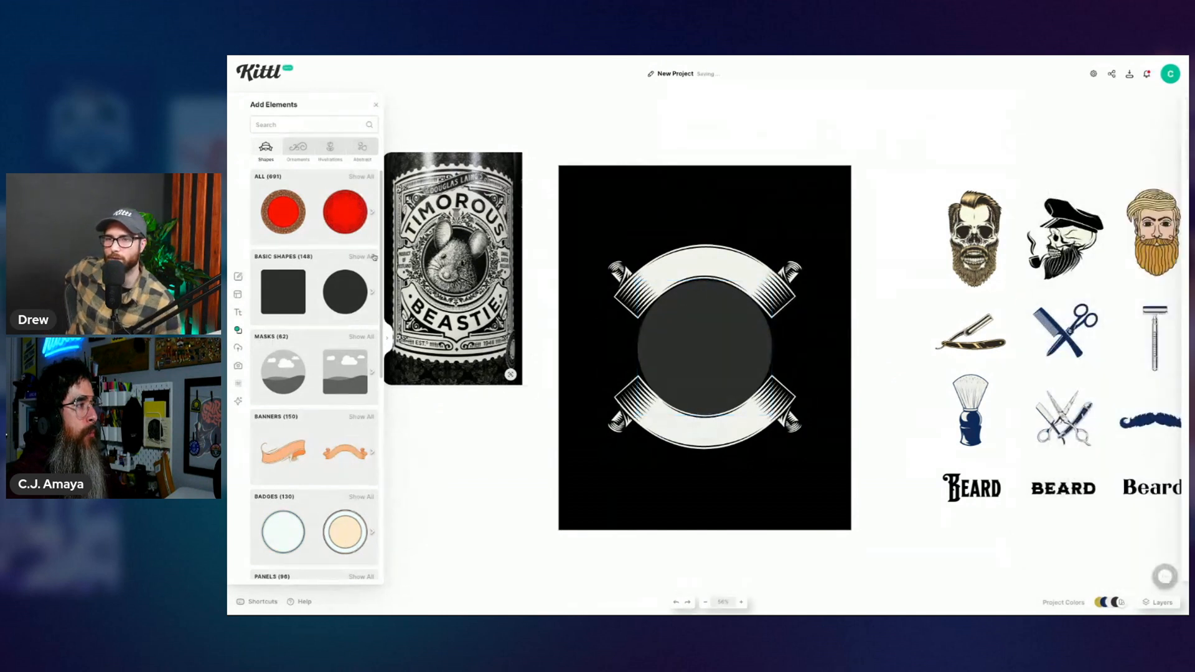
{"action": "left_click", "coordinate": [711, 335]}
{"action": "left_click_drag", "start_coordinate": [709, 283], "coordinate": [774, 279]}
{"action": "key", "text": "ctrl+z"}
Step: Bring both arched ribbons to the front so that they lie over the dark circle
{"action": "left_click", "coordinate": [759, 255]}
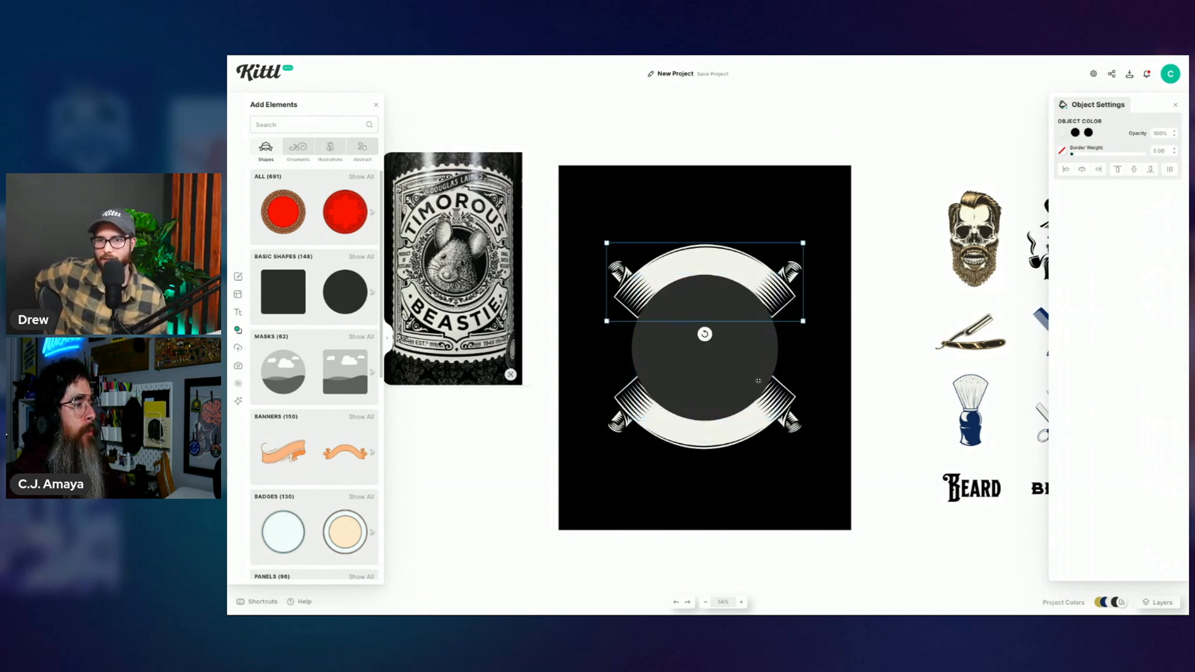
{"action": "left_click", "coordinate": [756, 417], "text": "shift"}
{"action": "right_click", "coordinate": [756, 417]}
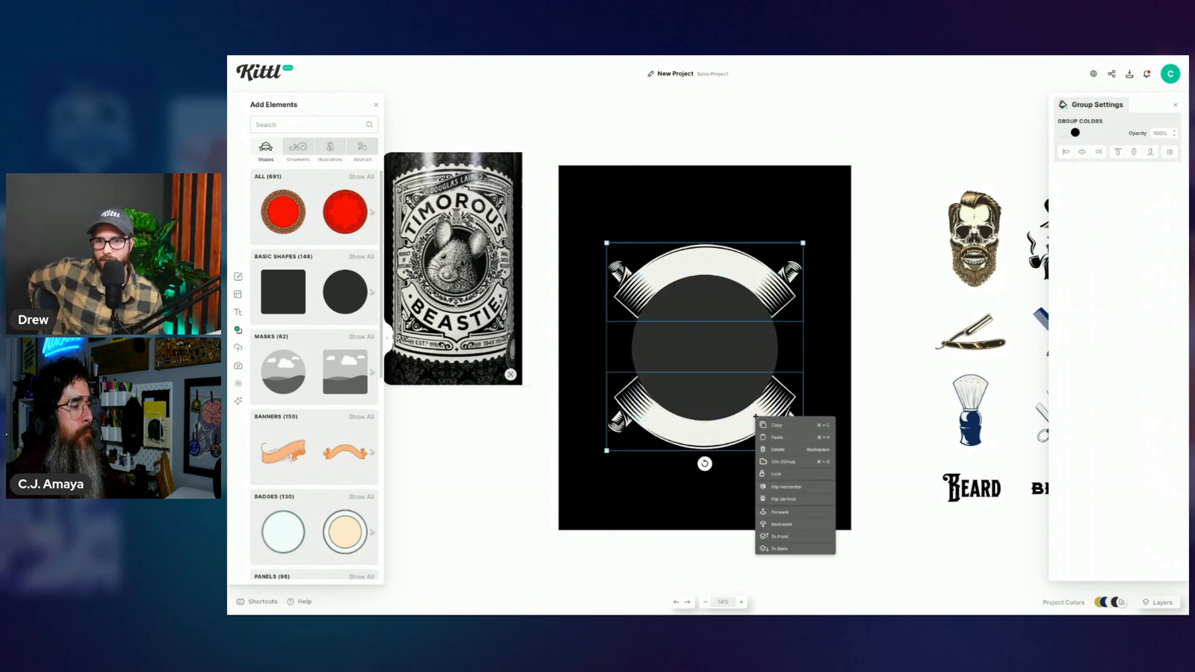
{"action": "left_click", "coordinate": [790, 545]}
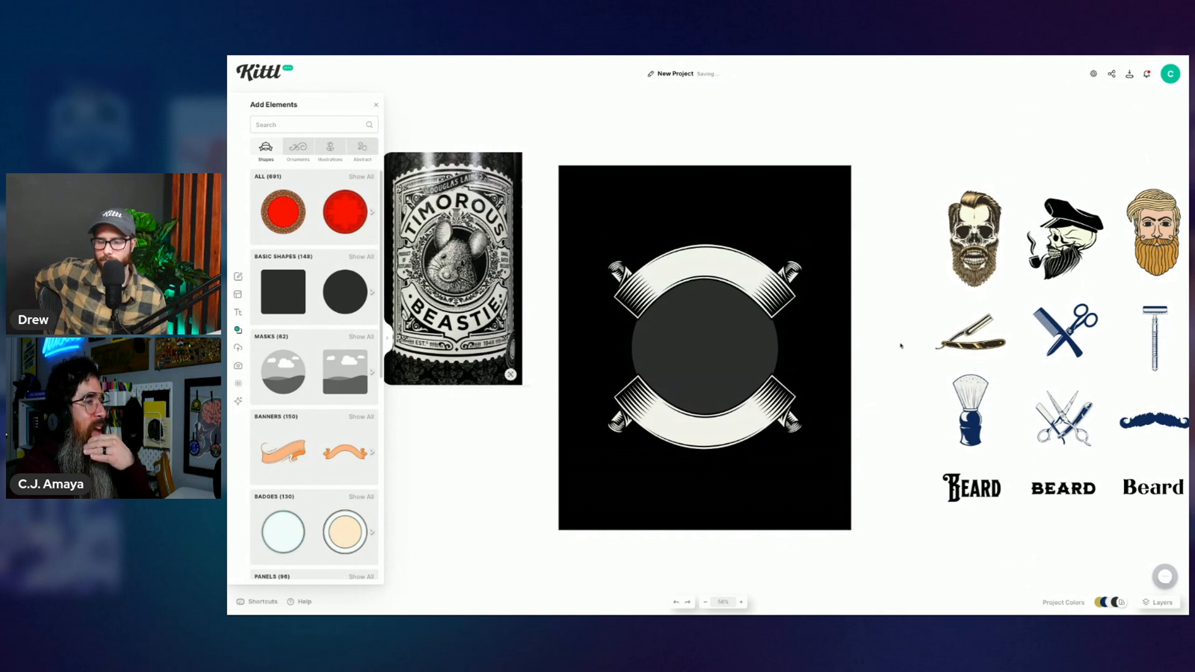
Step: Place a copy of the pipe-smoking skull with the cap over the dark circle and send the circle backward behind the skull
{"action": "left_click_drag", "start_coordinate": [1071, 239], "coordinate": [706, 353]}
{"action": "right_click", "coordinate": [706, 352]}
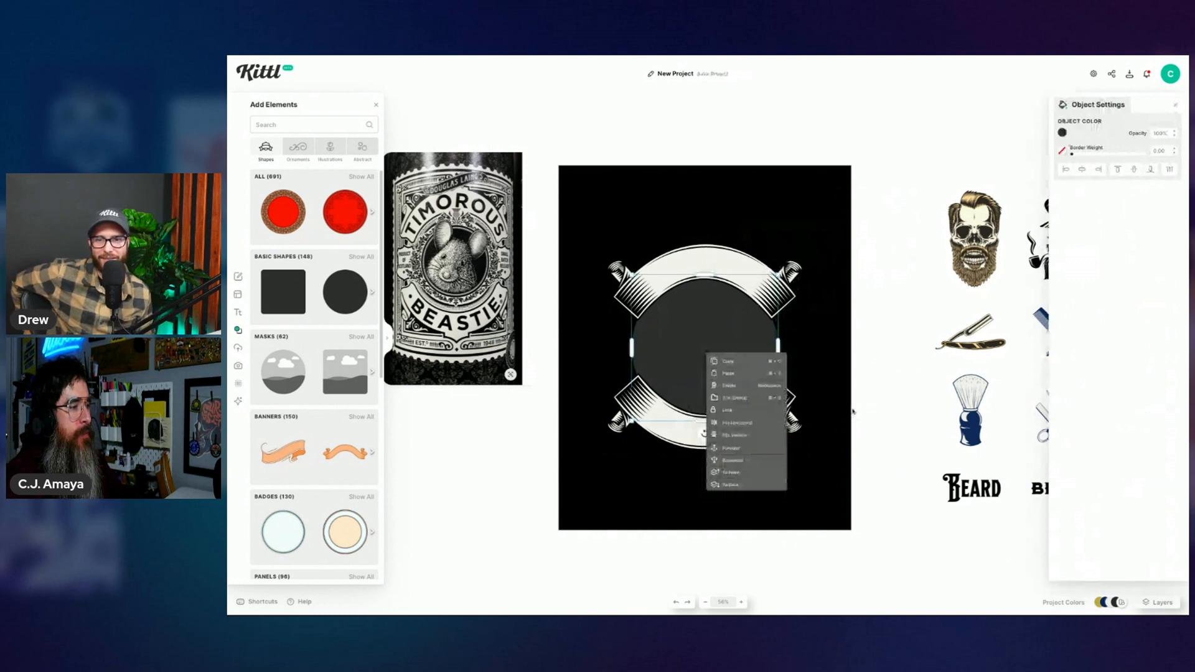
{"action": "left_click", "coordinate": [891, 348]}
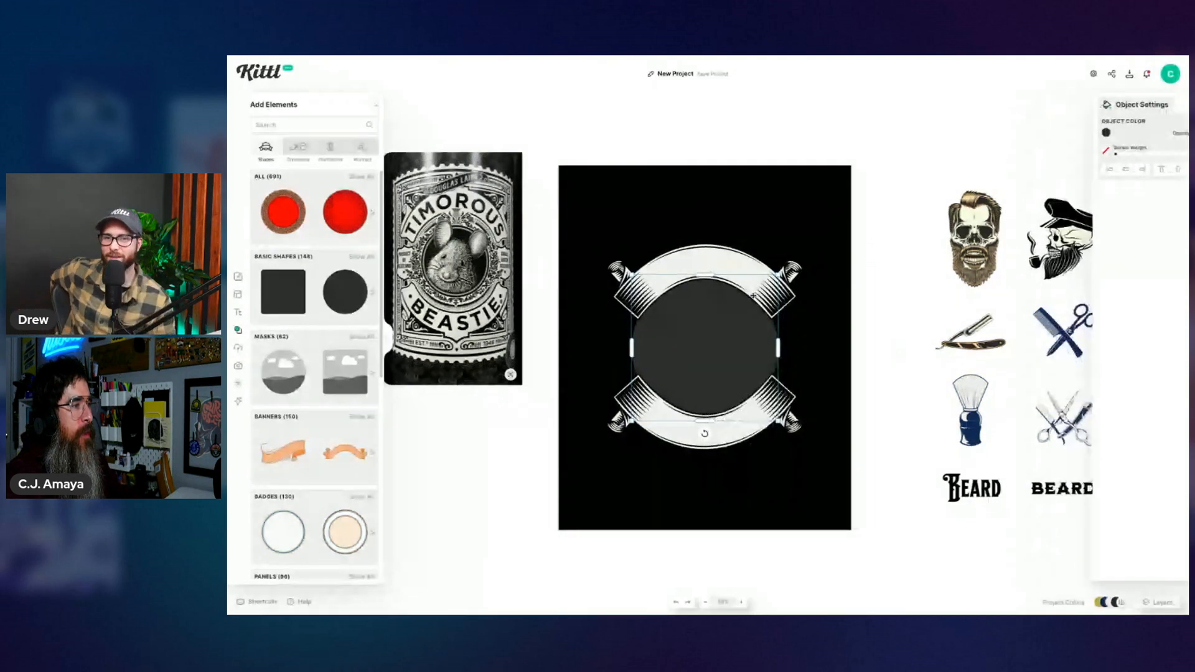
{"action": "right_click", "coordinate": [731, 346]}
{"action": "left_click", "coordinate": [778, 452]}
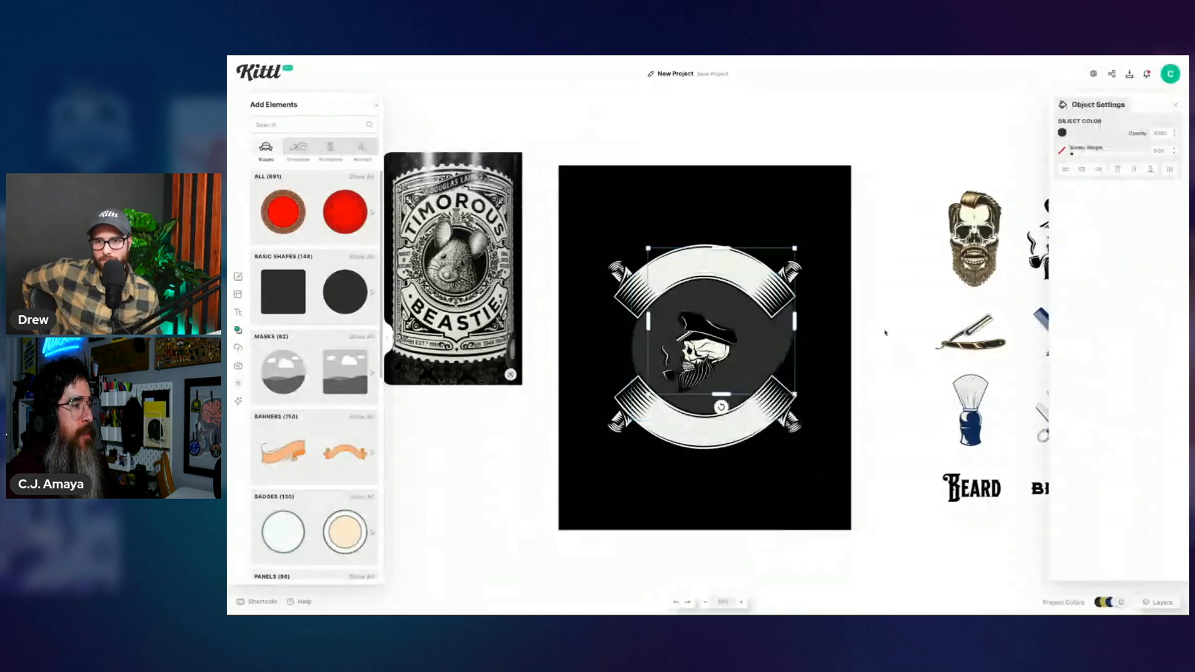
{"action": "right_click", "coordinate": [757, 353]}
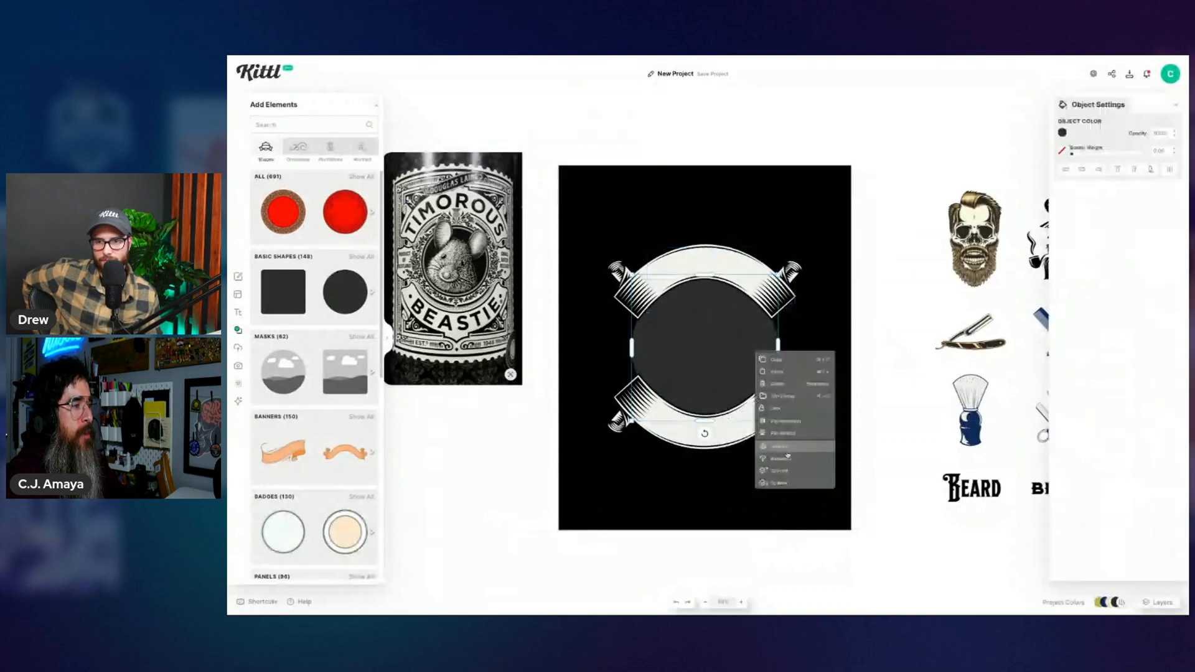
{"action": "left_click", "coordinate": [787, 455]}
{"action": "left_click", "coordinate": [885, 346]}
Step: Position the capped skull inside the dark circle and centre it horizontally and vertically on the artboard
{"action": "left_click", "coordinate": [698, 351]}
{"action": "left_click_drag", "start_coordinate": [697, 352], "coordinate": [809, 444]}
{"action": "left_click_drag", "start_coordinate": [810, 398], "coordinate": [703, 298]}
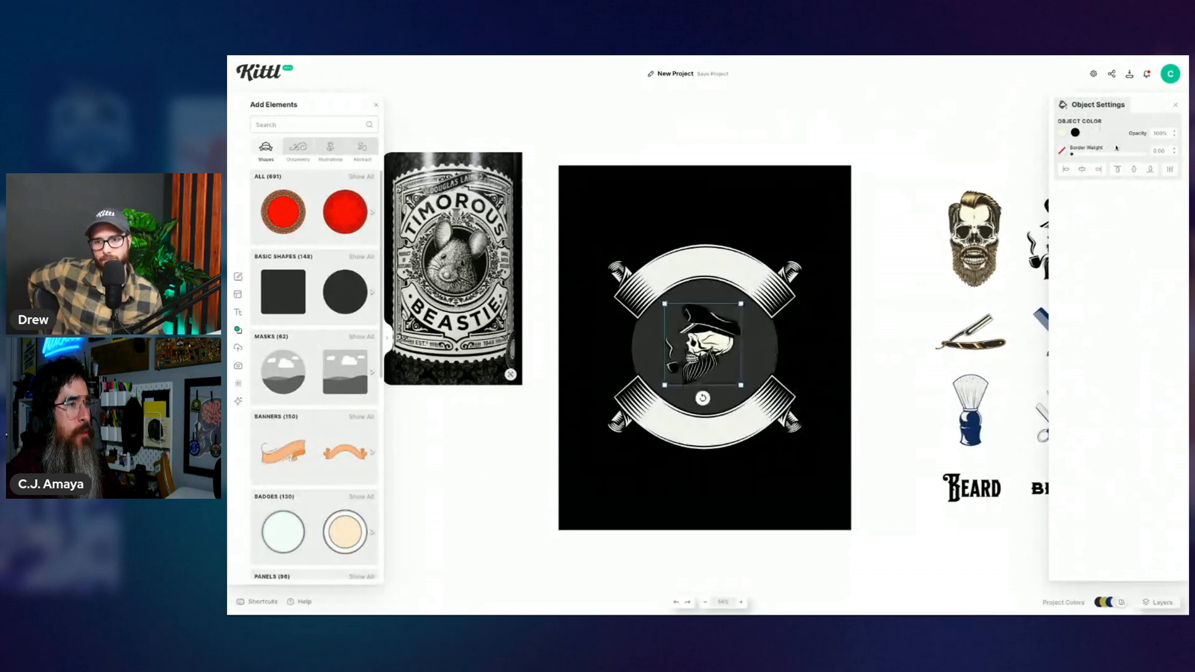
{"action": "left_click", "coordinate": [1082, 169]}
{"action": "left_click", "coordinate": [1134, 169]}
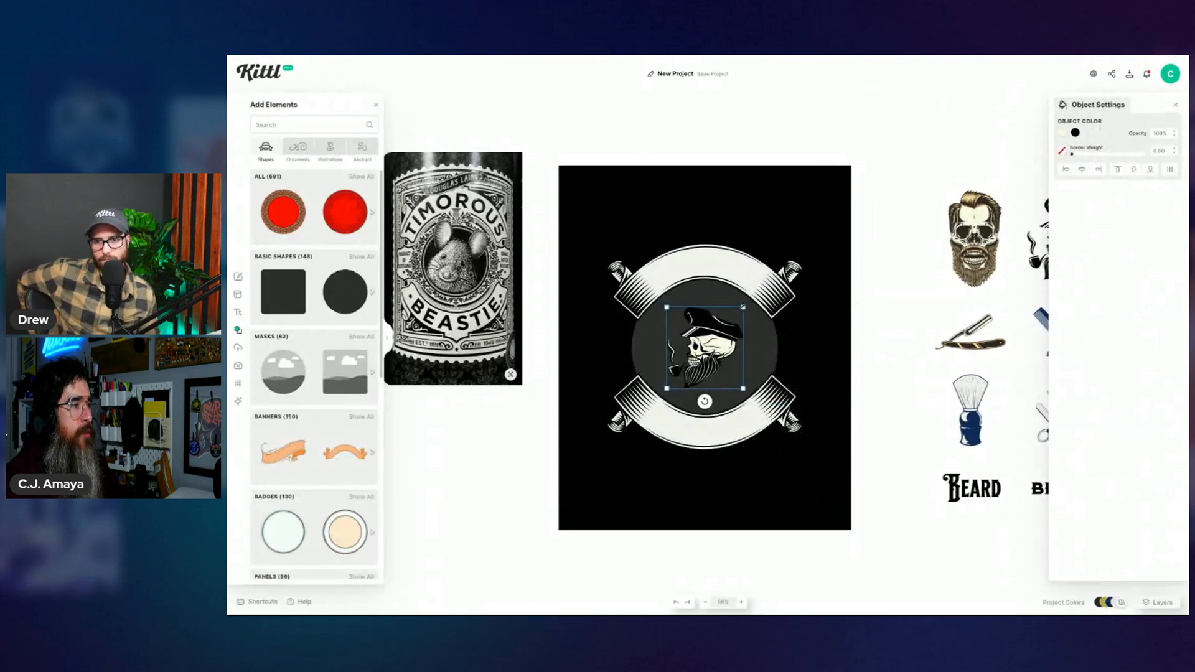
Step: Enlarge the capped skull about its centre to nearly fill the circle and bring it in front of the ribbons
{"action": "left_click_drag", "start_coordinate": [744, 307], "coordinate": [773, 278]}
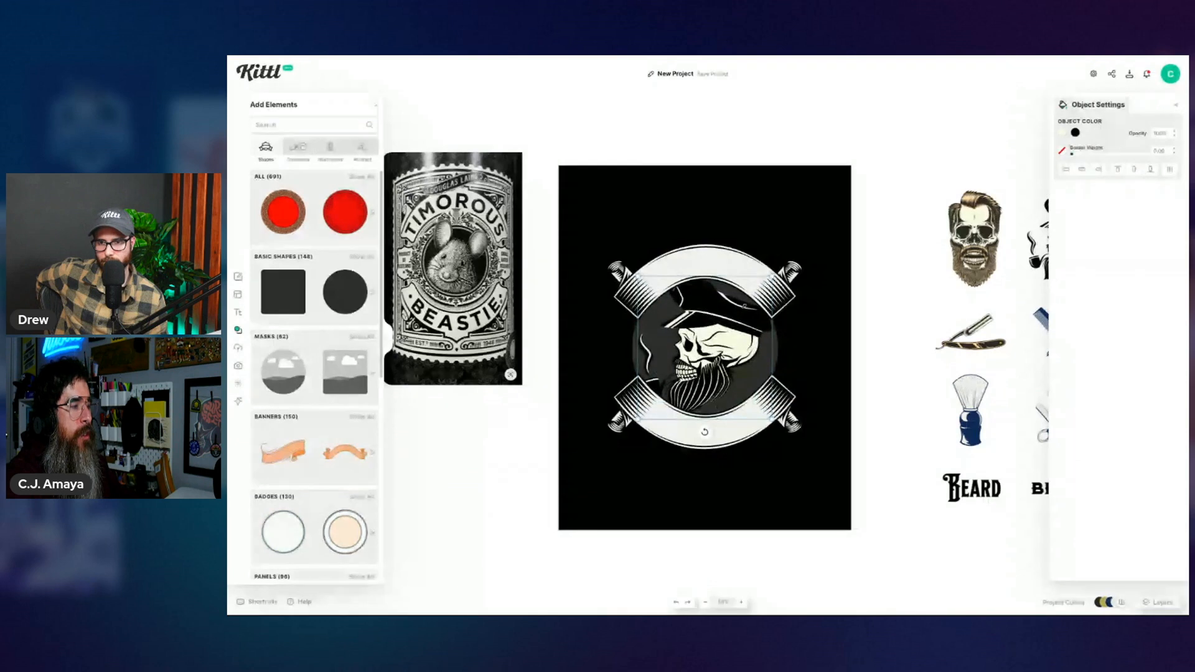
{"action": "right_click", "coordinate": [747, 345]}
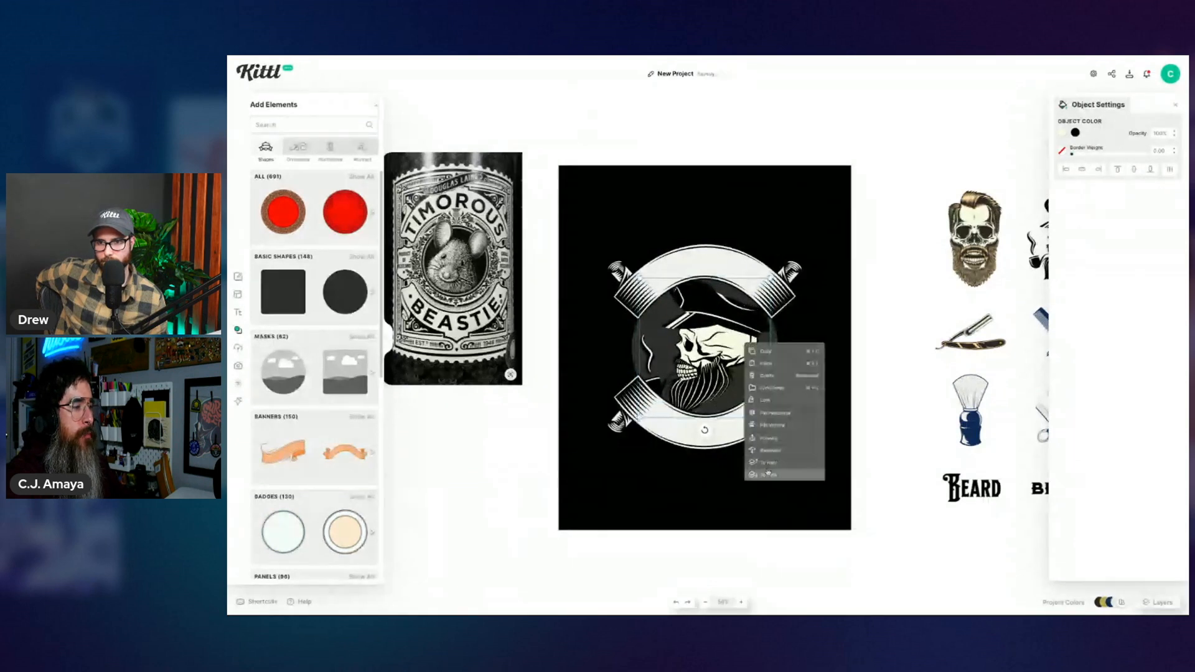
{"action": "left_click", "coordinate": [769, 473]}
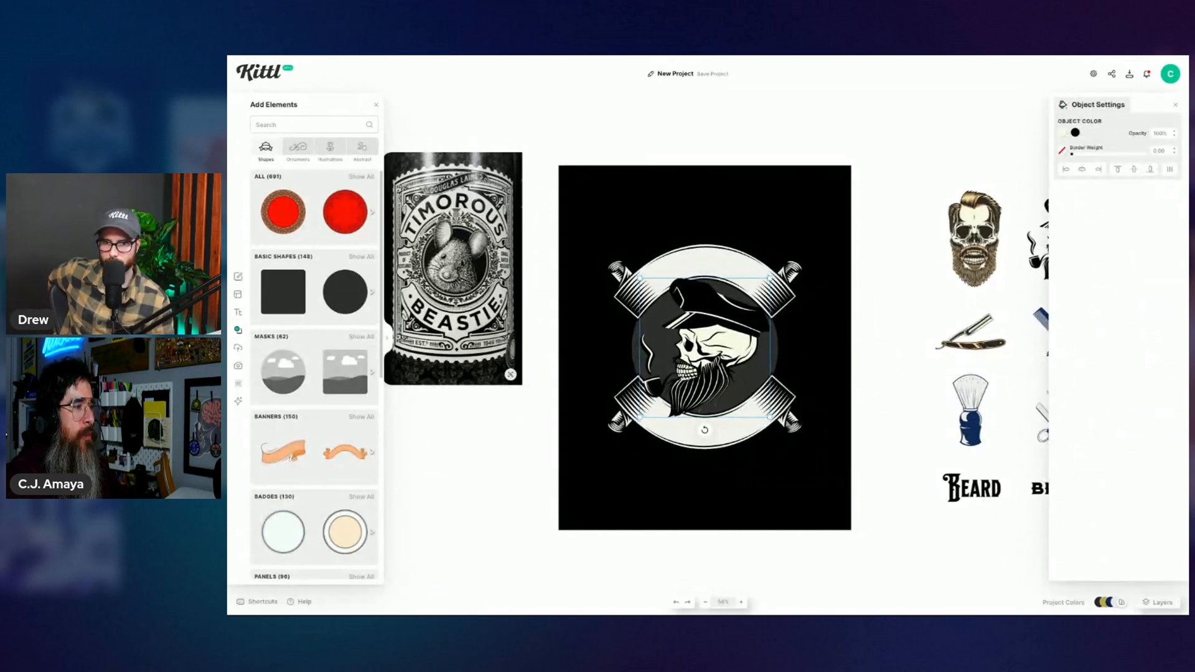
Step: Recolour the skull's black areas with the circle's dark grey from the document colours and enlarge the skull slightly about its centre
{"action": "left_click", "coordinate": [809, 352]}
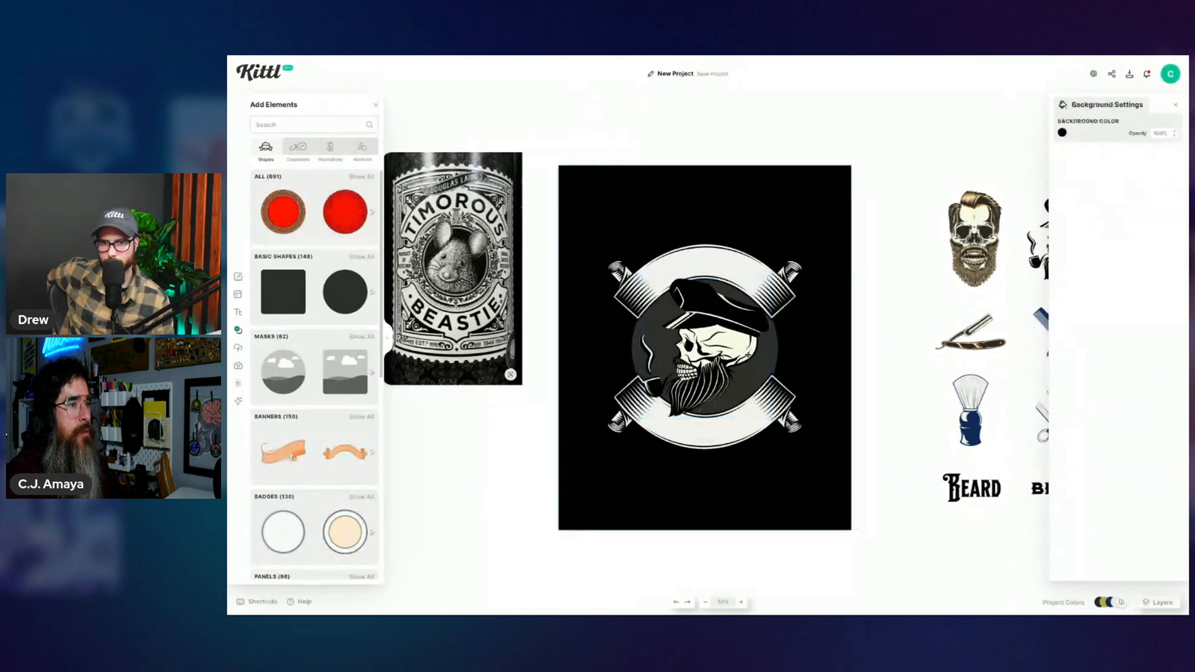
{"action": "left_click", "coordinate": [746, 354]}
{"action": "left_click", "coordinate": [1063, 133]}
{"action": "left_click", "coordinate": [978, 318]}
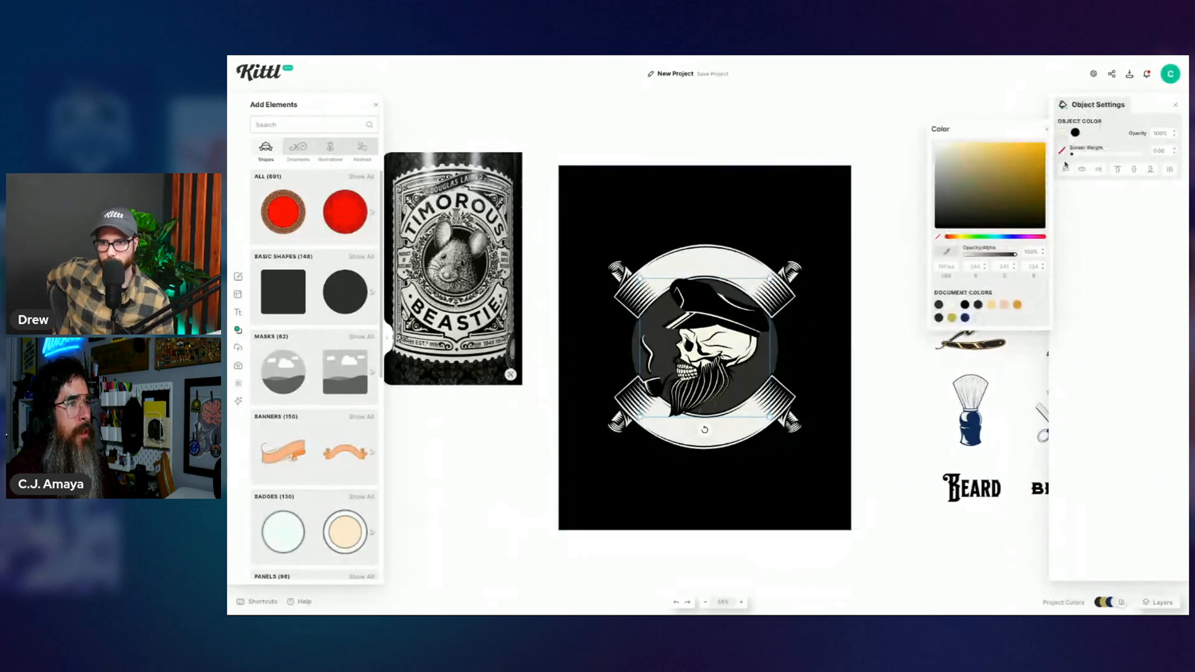
{"action": "left_click", "coordinate": [1076, 132]}
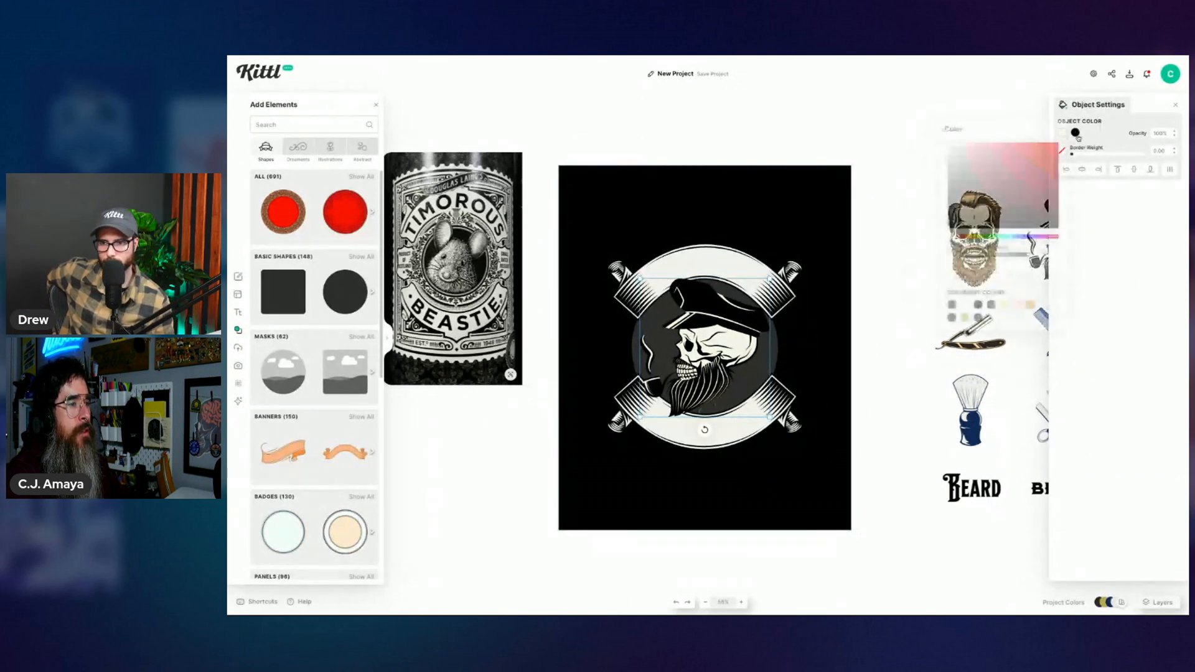
{"action": "left_click", "coordinate": [953, 306]}
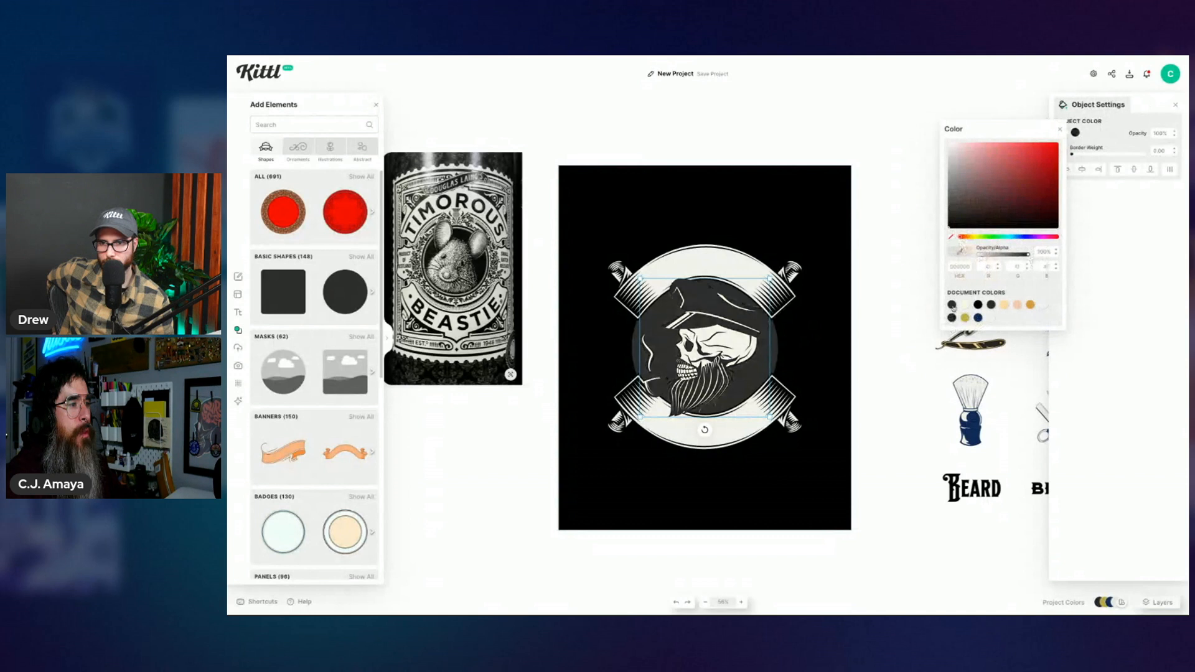
{"action": "left_click", "coordinate": [862, 379]}
{"action": "left_click", "coordinate": [709, 284]}
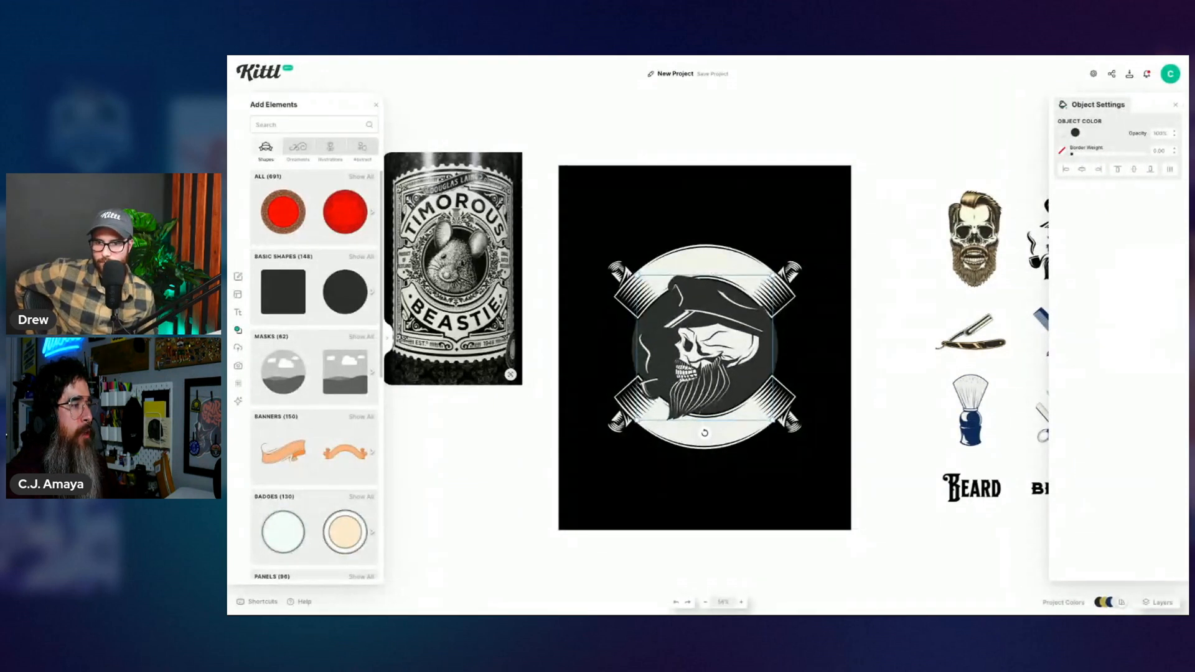
{"action": "left_click", "coordinate": [910, 363]}
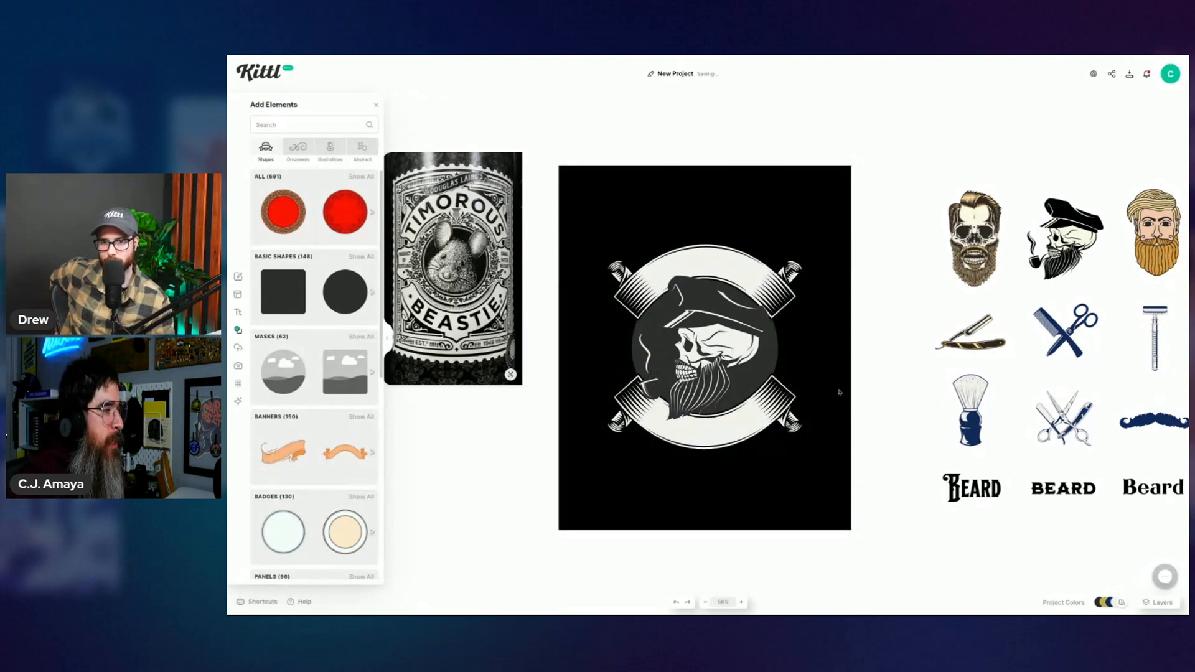
Step: Recolour the black parts of the upper and lower ribbons with the same dark grey document colour as the circle
{"action": "left_click", "coordinate": [792, 400]}
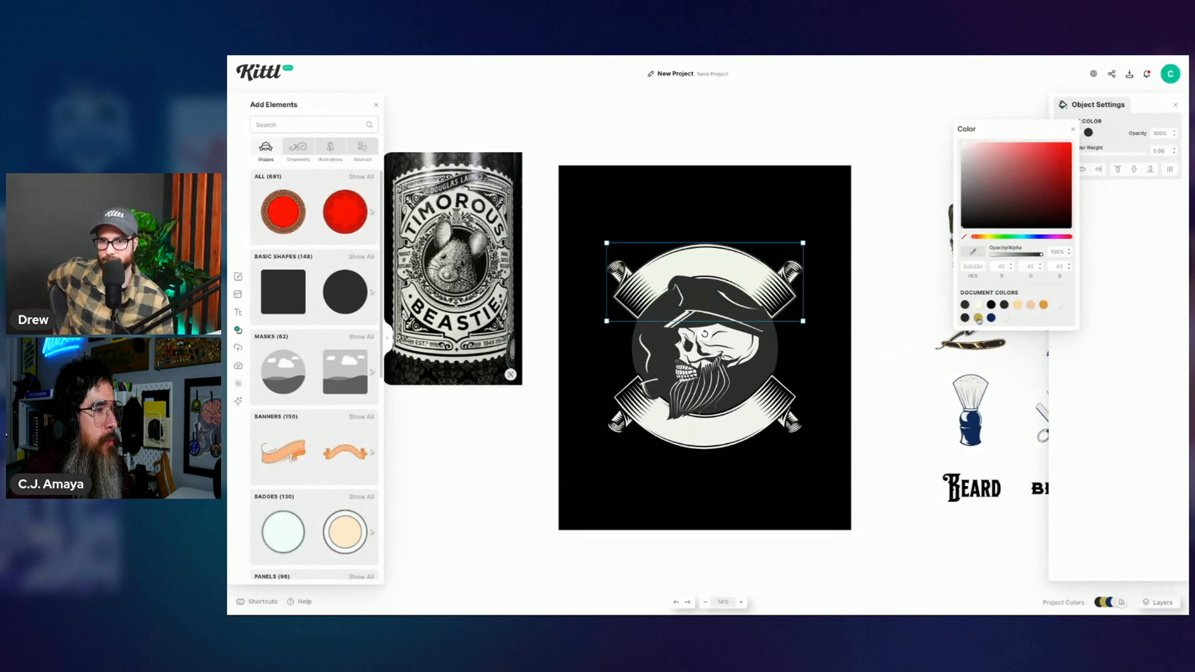
{"action": "left_click", "coordinate": [1089, 135]}
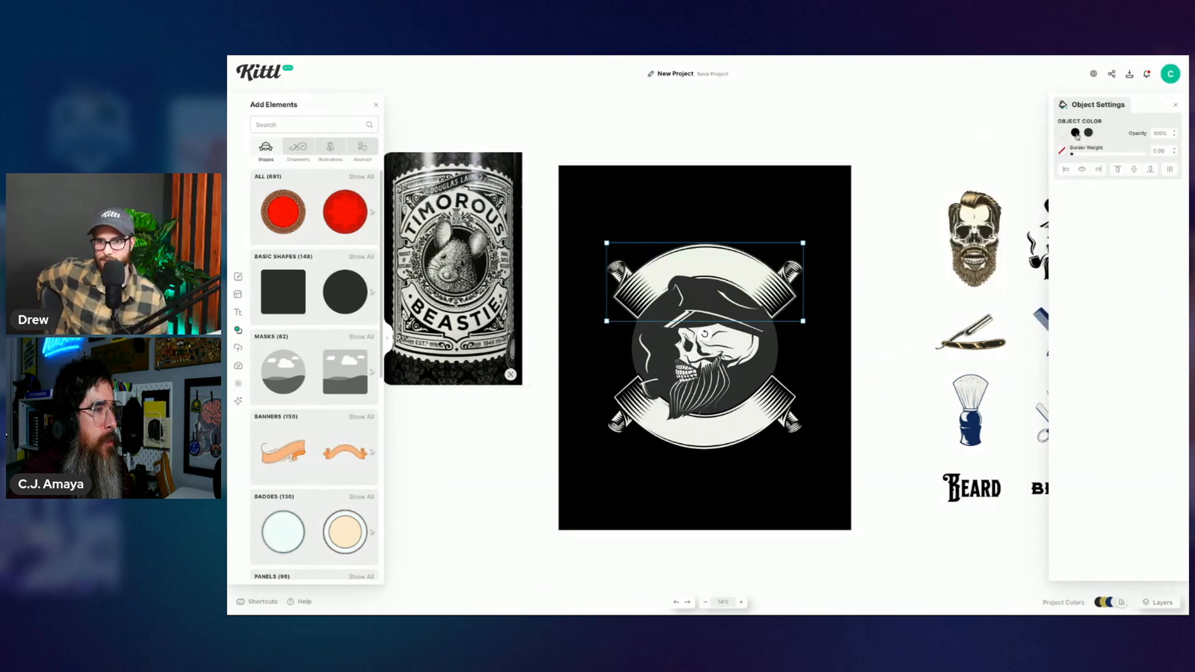
{"action": "left_click", "coordinate": [1089, 133]}
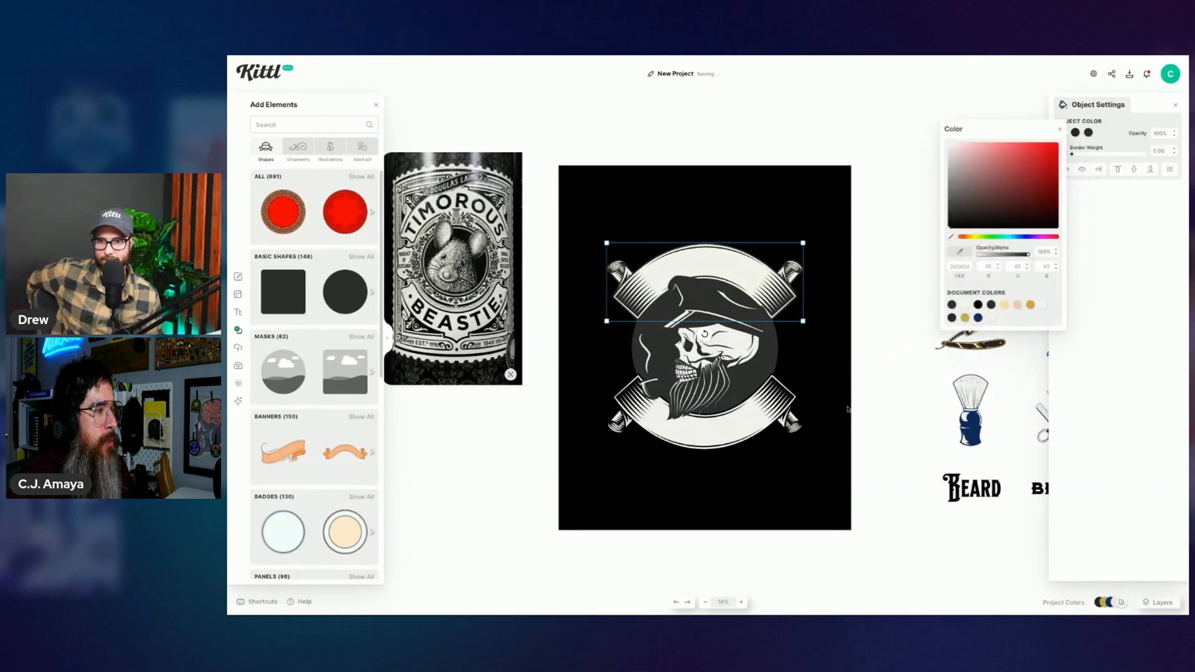
{"action": "left_click", "coordinate": [769, 412]}
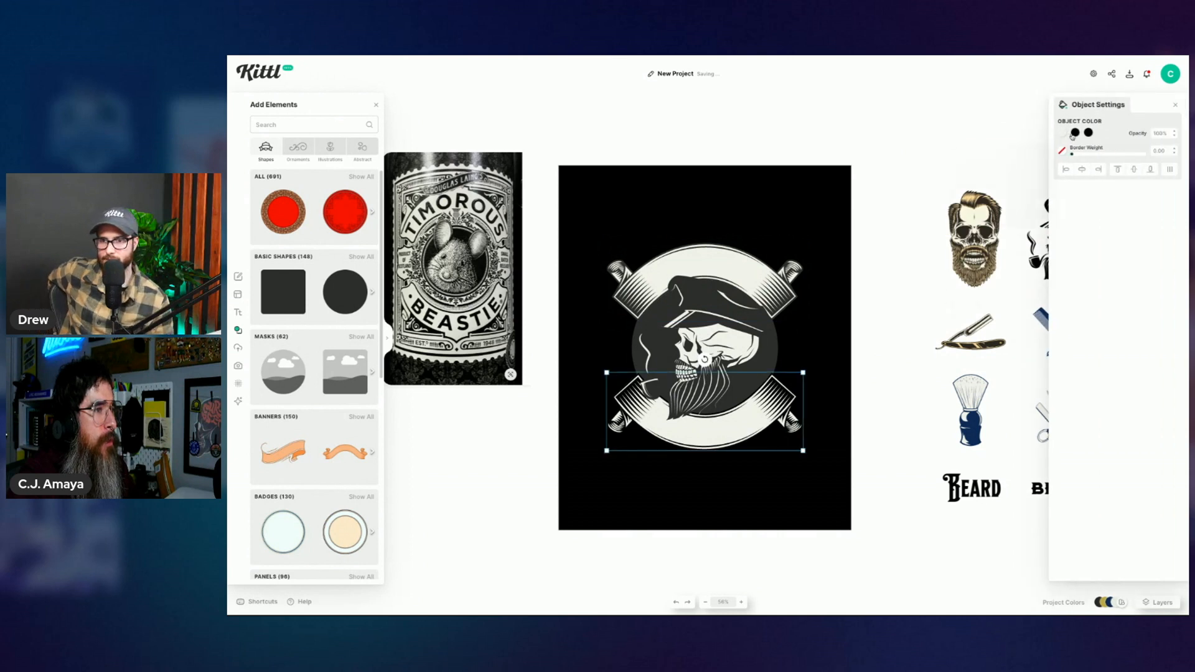
{"action": "left_click", "coordinate": [1075, 132]}
{"action": "left_click", "coordinate": [953, 305]}
{"action": "left_click", "coordinate": [884, 436]}
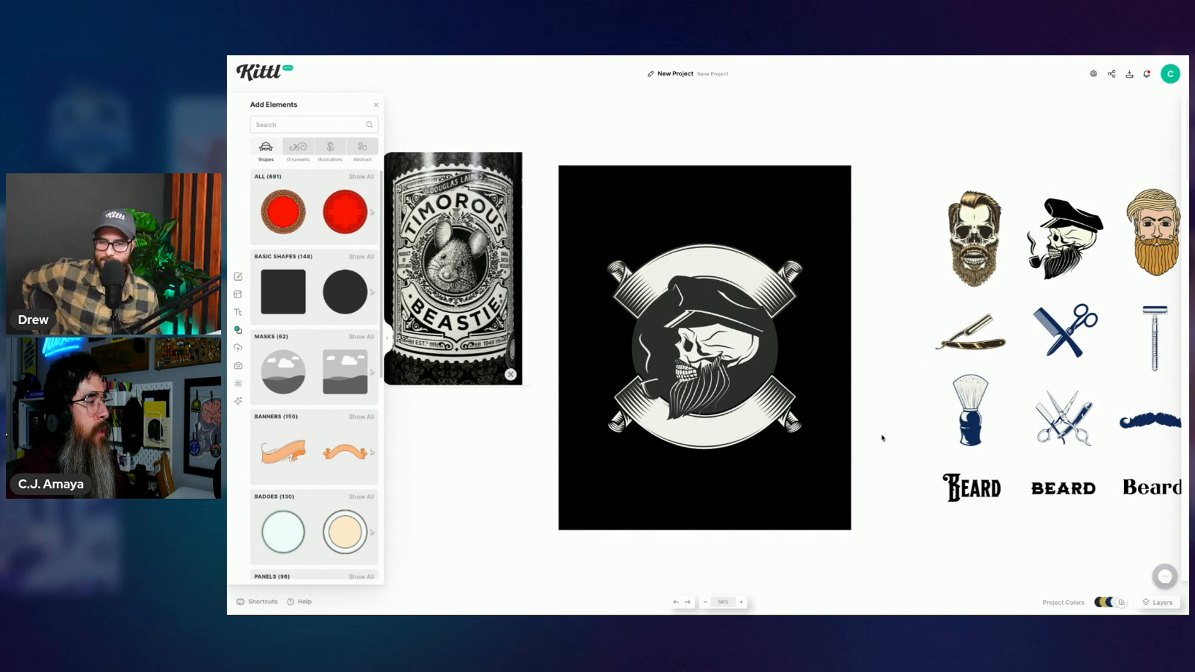
Step: Duplicate the middle BEARD text in the wide Advent-style font and place the copy just below the artboard
{"action": "left_click_drag", "start_coordinate": [884, 402], "coordinate": [915, 370]}
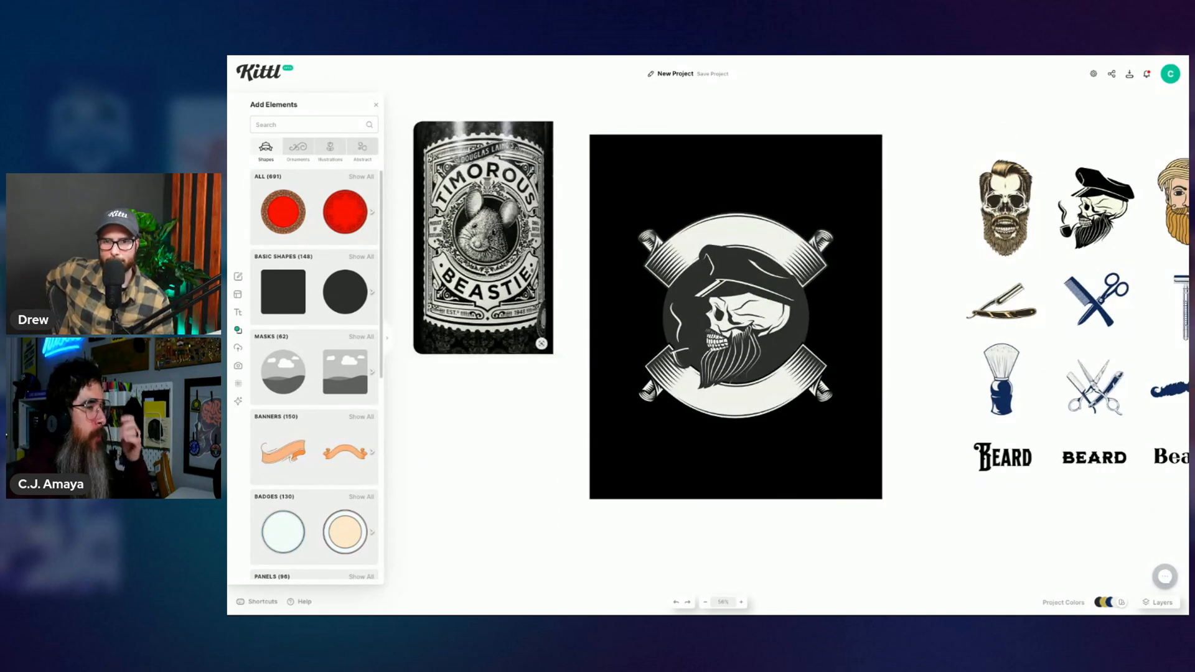
{"action": "scroll", "coordinate": [992, 535], "scroll_direction": "right", "scroll_amount": 2}
{"action": "scroll", "coordinate": [993, 535], "scroll_direction": "left", "scroll_amount": 1}
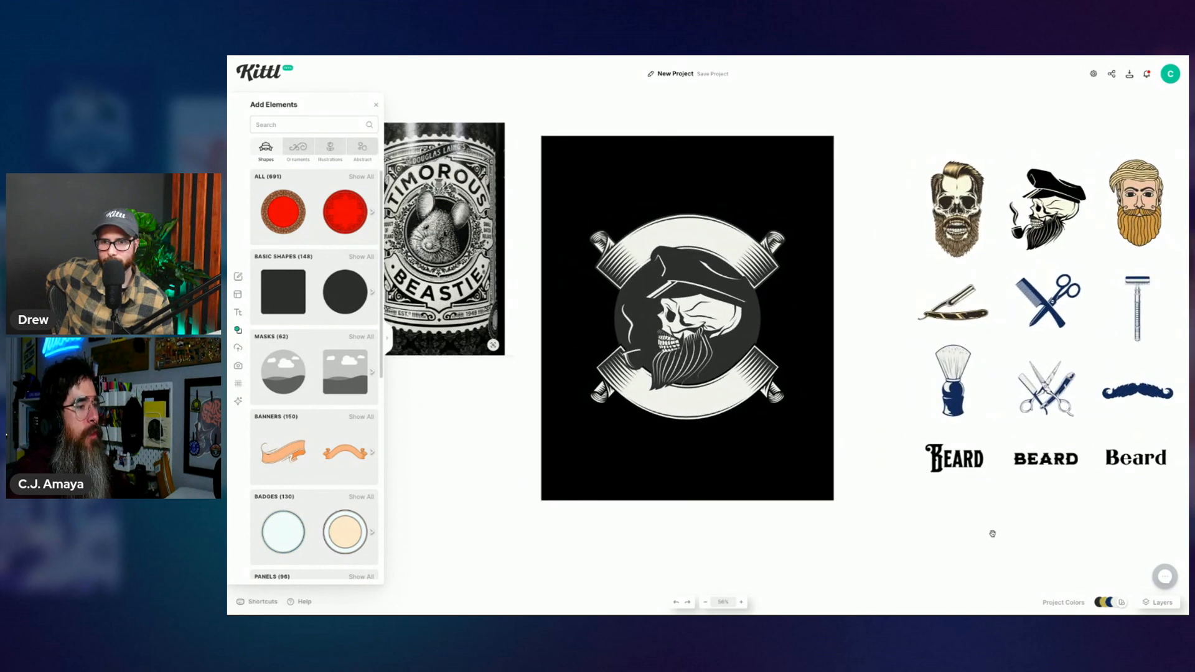
{"action": "scroll", "coordinate": [992, 534], "scroll_direction": "left", "scroll_amount": 1}
{"action": "left_click", "coordinate": [1058, 453]}
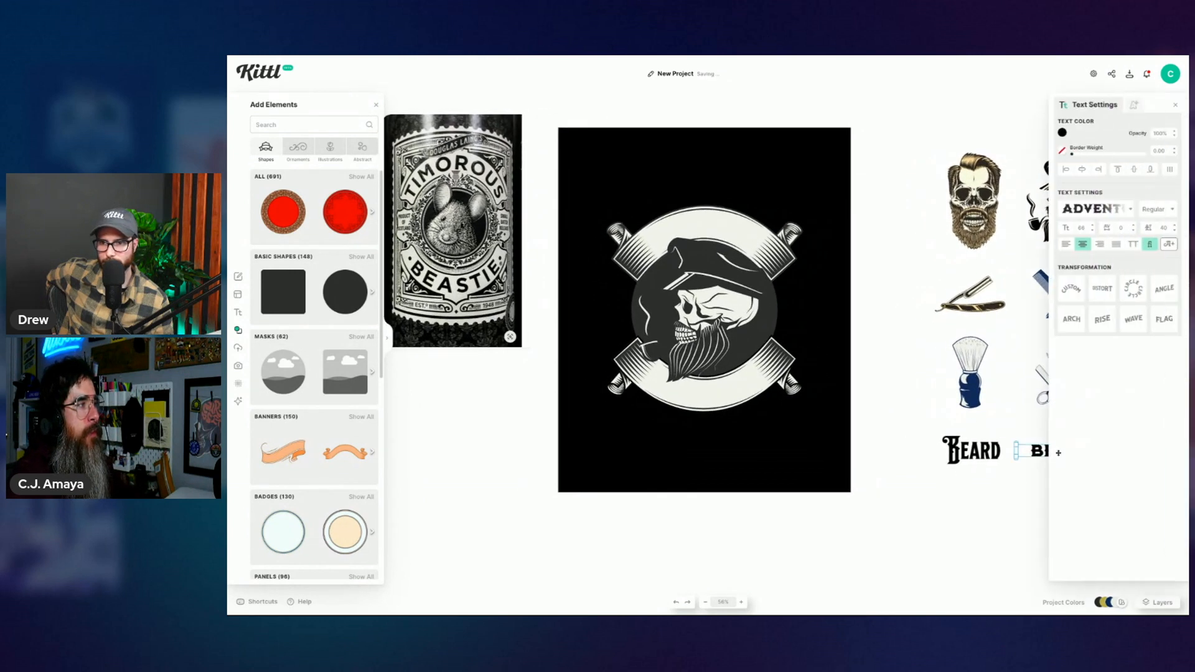
{"action": "left_click_drag", "start_coordinate": [1038, 444], "coordinate": [876, 523]}
{"action": "left_click", "coordinate": [965, 447]}
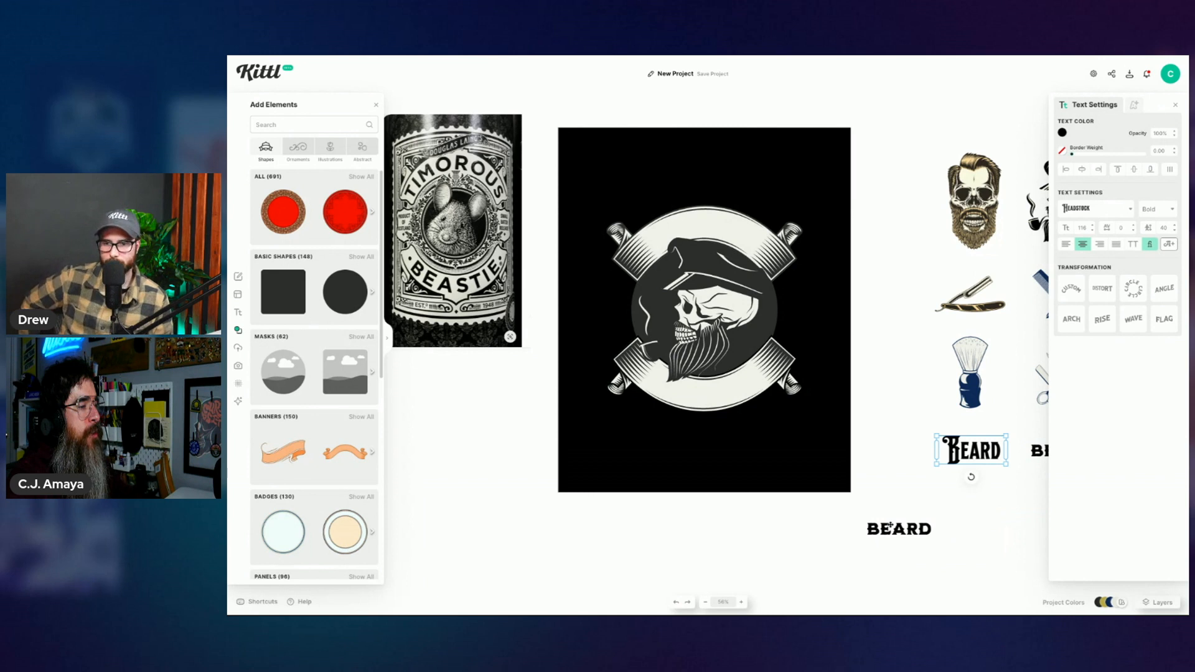
{"action": "left_click", "coordinate": [940, 534]}
{"action": "scroll", "coordinate": [985, 500], "scroll_direction": "right", "scroll_amount": 2}
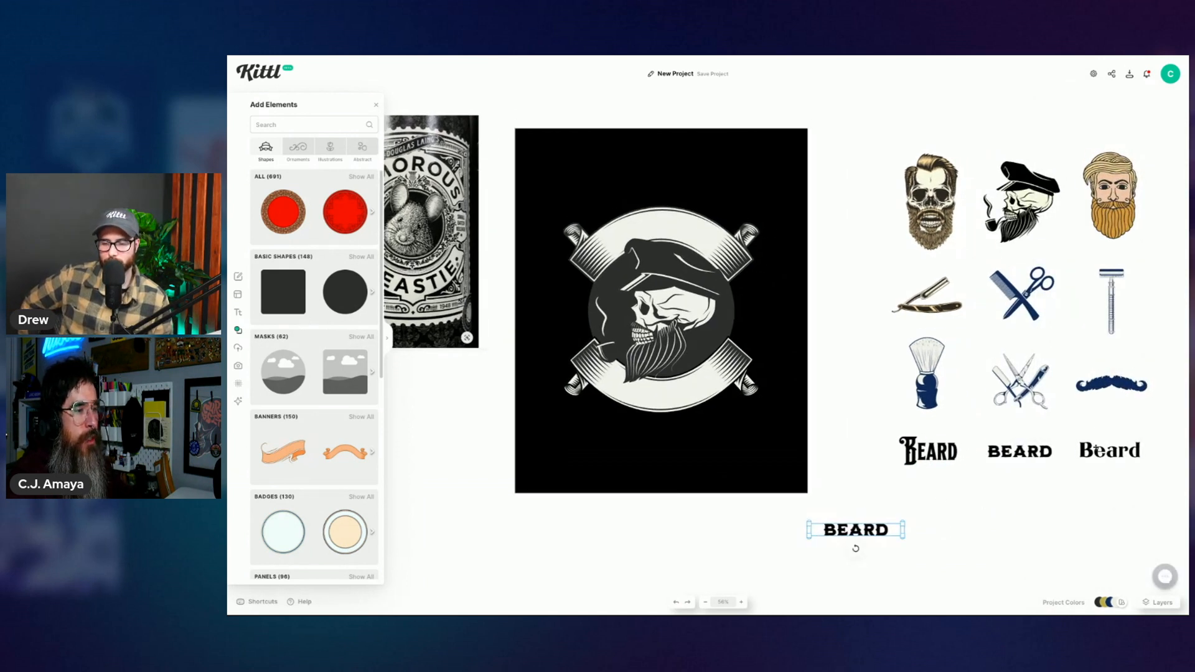
{"action": "left_click", "coordinate": [974, 539]}
{"action": "scroll", "coordinate": [923, 542], "scroll_direction": "left", "scroll_amount": 3}
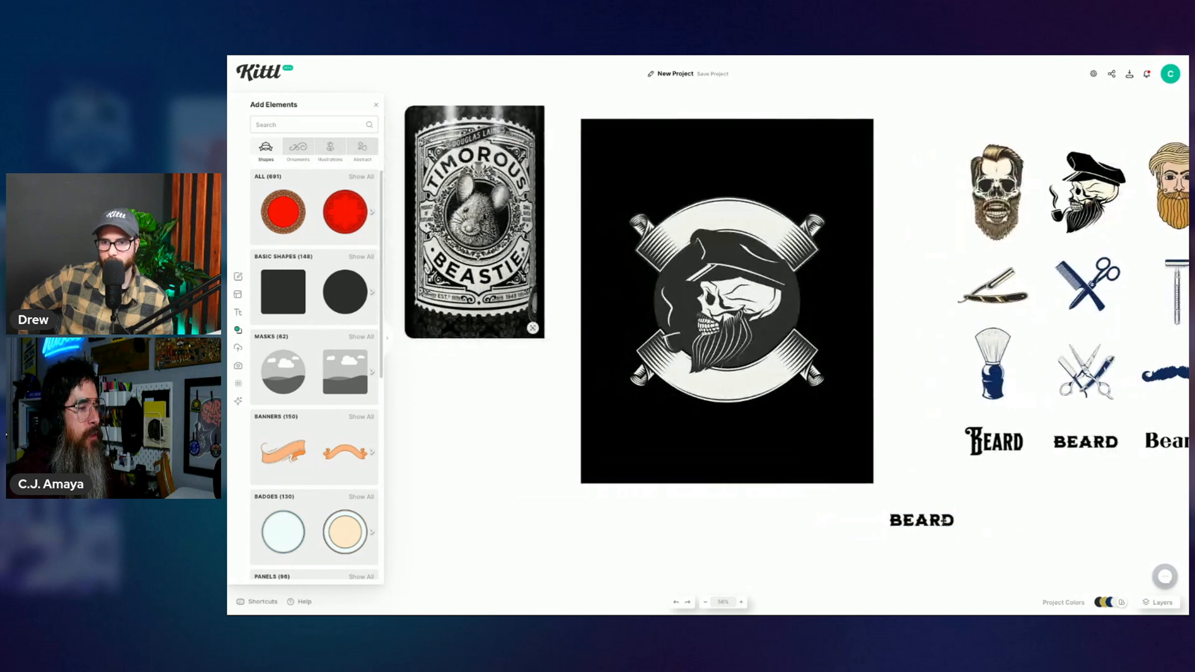
Step: Apply the Circle transformation to the copied BEARD text and place it on the upper ribbon
{"action": "left_click", "coordinate": [944, 521]}
{"action": "left_click_drag", "start_coordinate": [970, 514], "coordinate": [995, 515]}
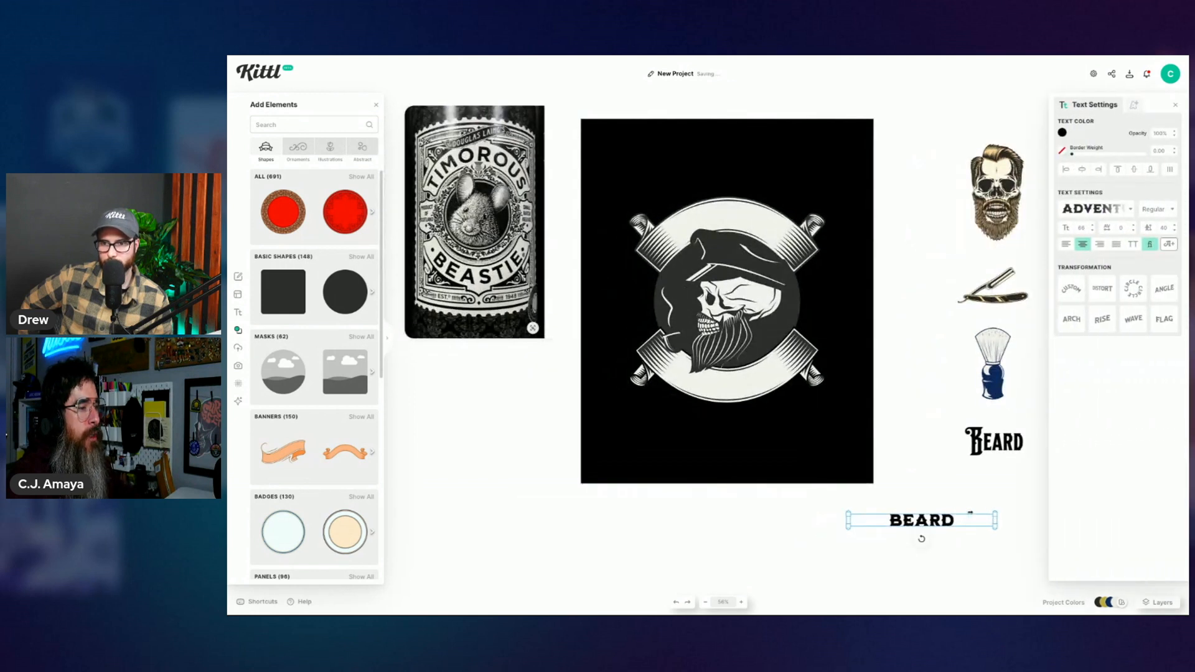
{"action": "left_click", "coordinate": [1133, 289]}
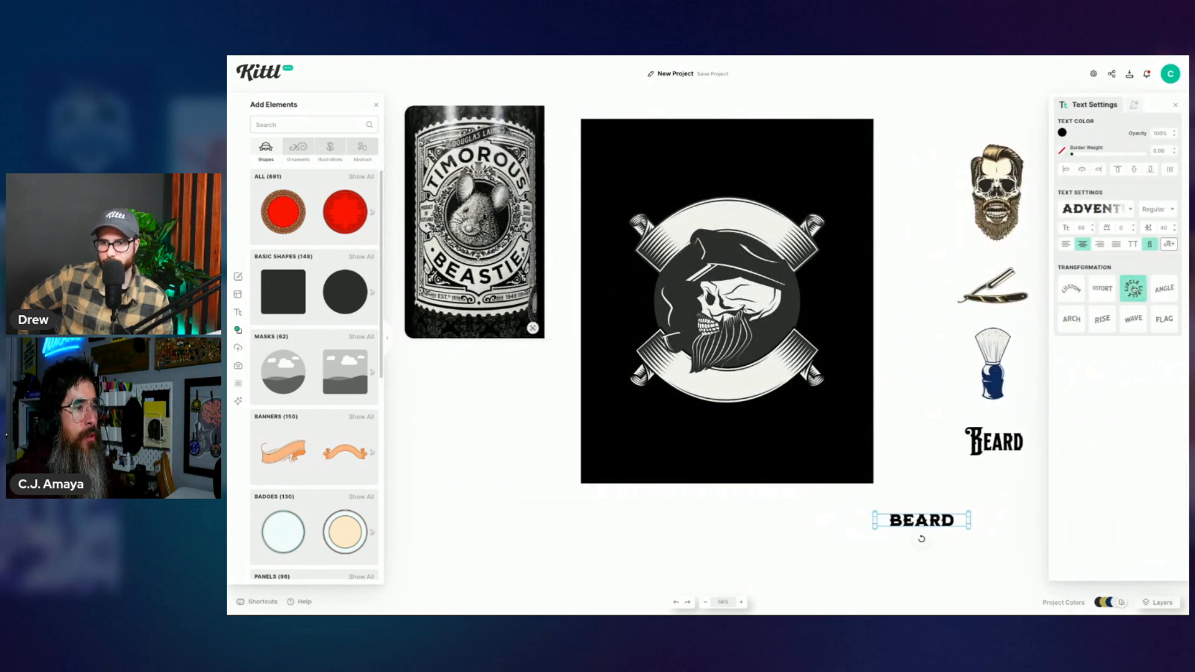
{"action": "left_click_drag", "start_coordinate": [927, 515], "coordinate": [727, 221]}
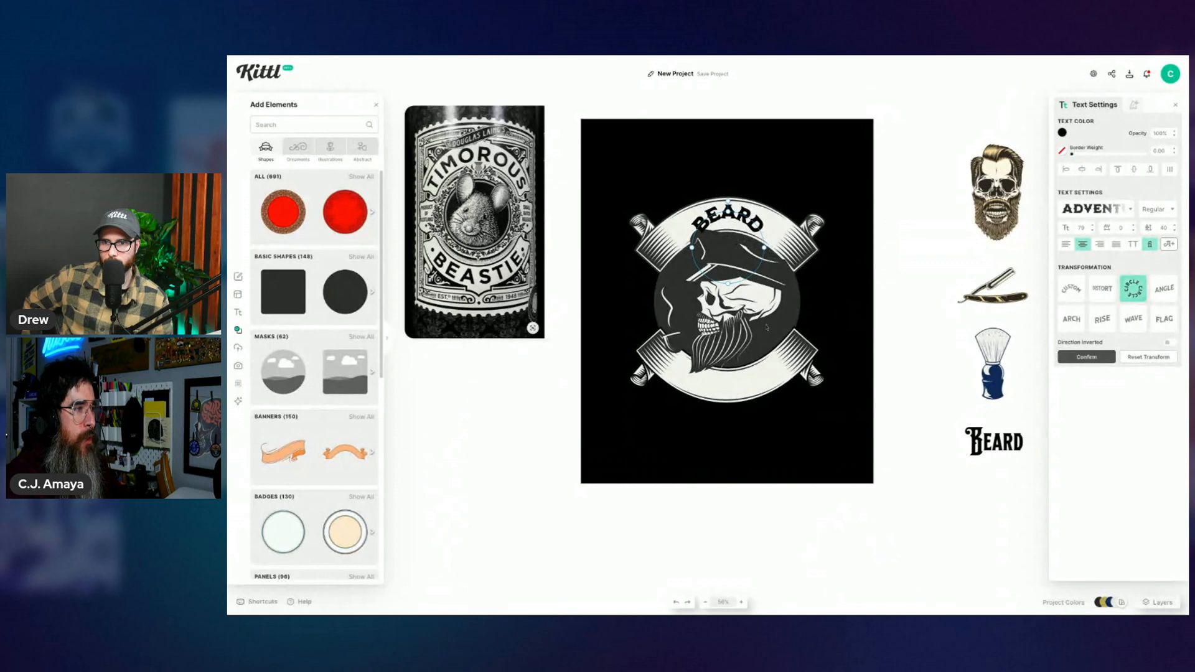
Step: Enlarge the BEARD text's circle so the word follows the upper ribbon's curve, and centre it horizontally within the band
{"action": "left_click_drag", "start_coordinate": [736, 283], "coordinate": [728, 387]}
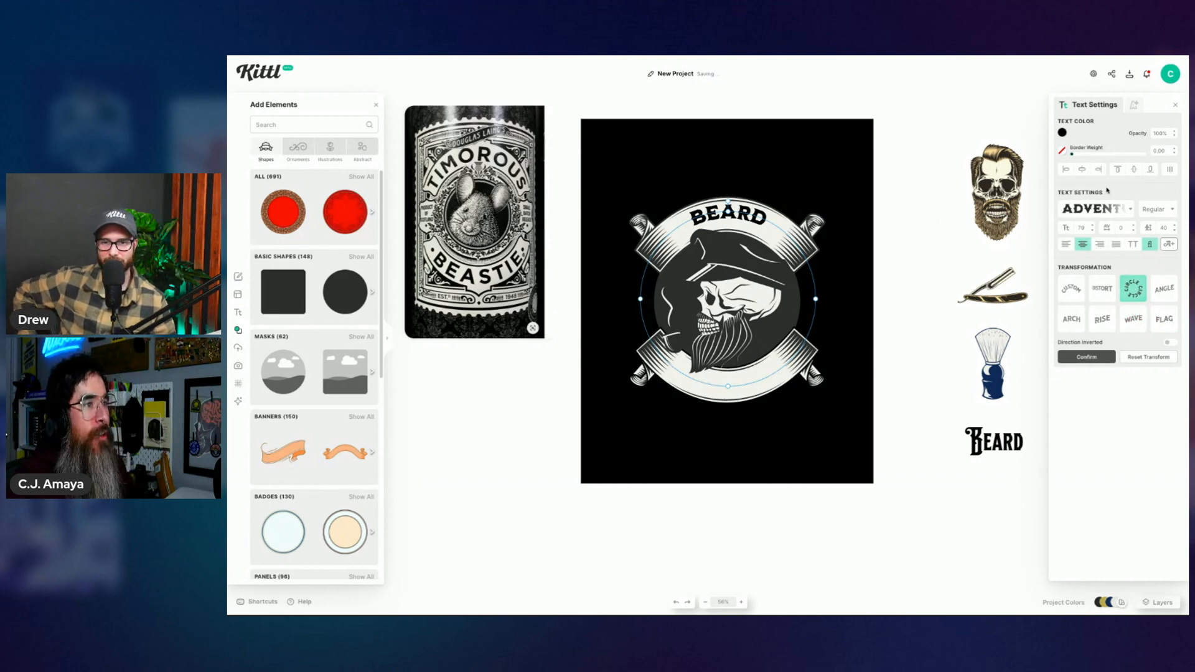
{"action": "left_click", "coordinate": [1082, 169]}
{"action": "left_click_drag", "start_coordinate": [754, 212], "coordinate": [754, 214]}
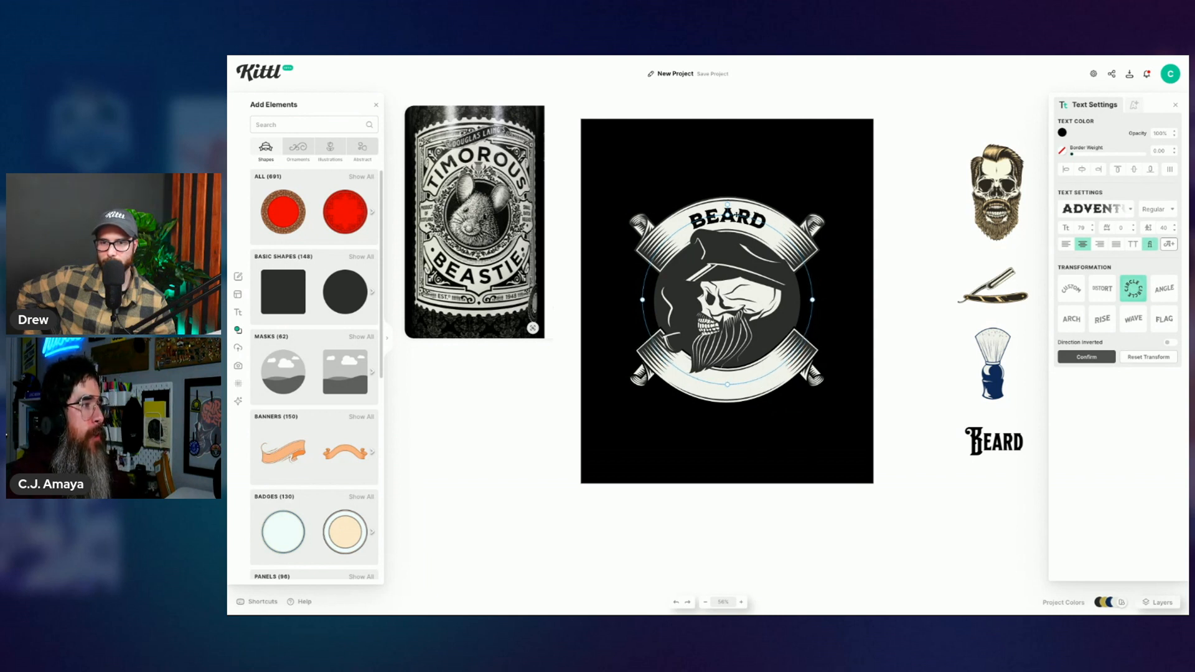
{"action": "left_click_drag", "start_coordinate": [727, 215], "coordinate": [727, 203]}
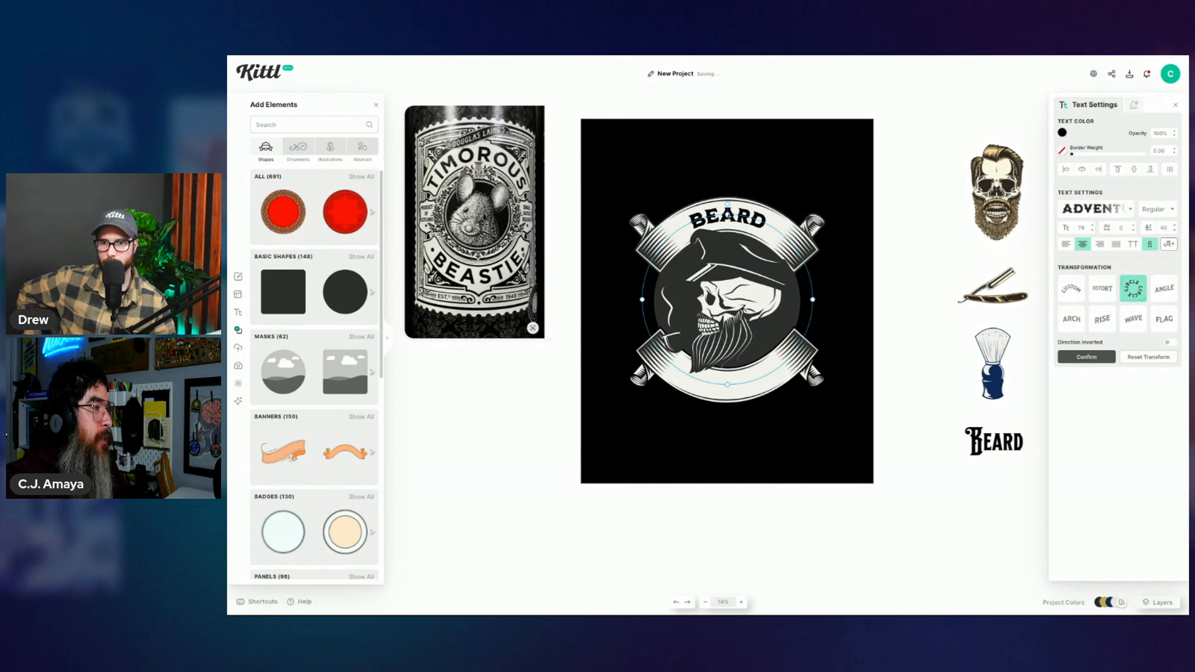
Step: Nudge the circular BEARD text slightly down within the upper ribbon and confirm its transformation
{"action": "left_click_drag", "start_coordinate": [729, 217], "coordinate": [728, 218]}
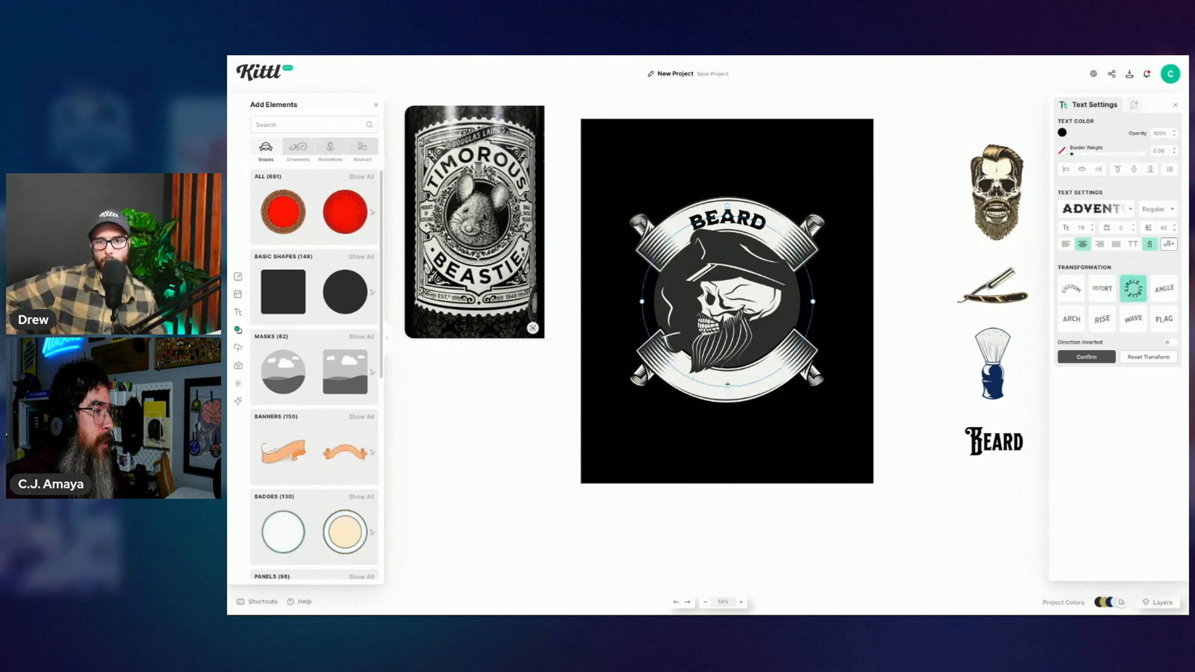
{"action": "left_click", "coordinate": [897, 302]}
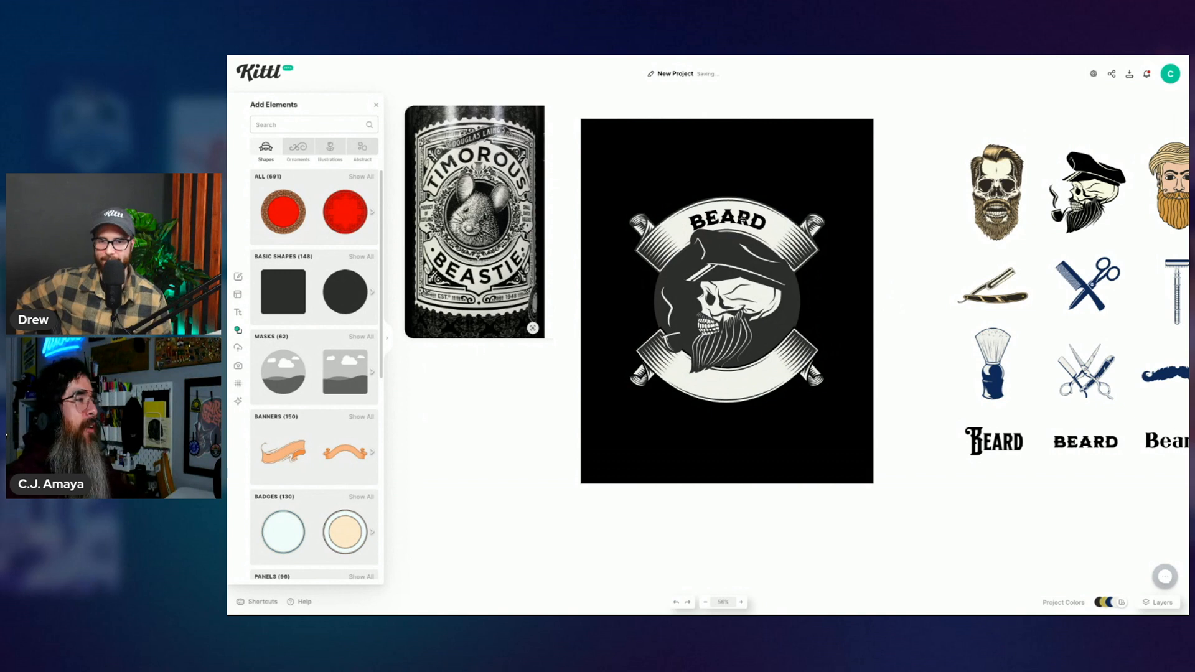
Step: Delete the stray Headline text lying over the skull's beard
{"action": "left_click", "coordinate": [742, 219]}
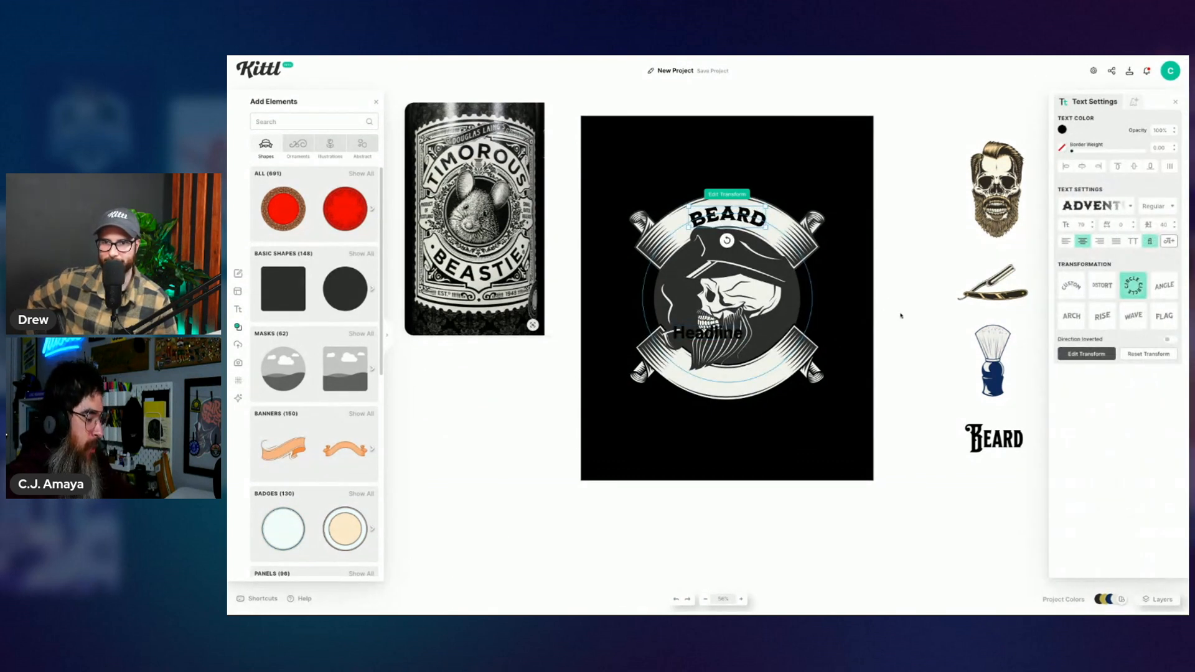
{"action": "left_click", "coordinate": [709, 333]}
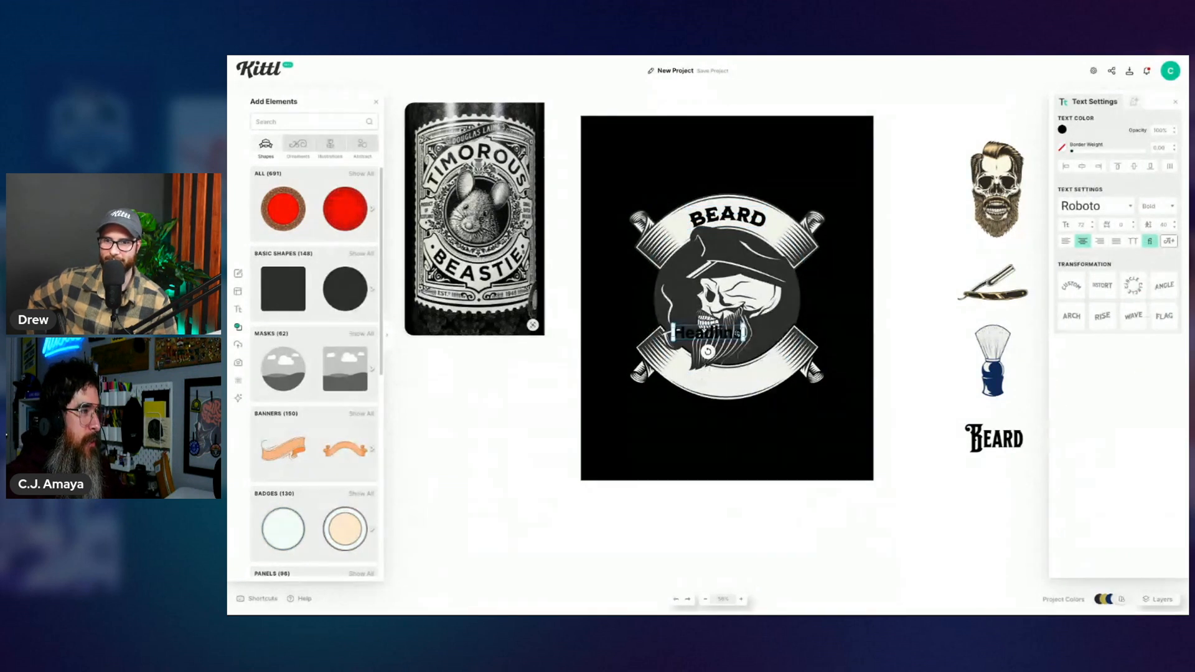
{"action": "right_click", "coordinate": [731, 330]}
{"action": "left_click", "coordinate": [766, 366]}
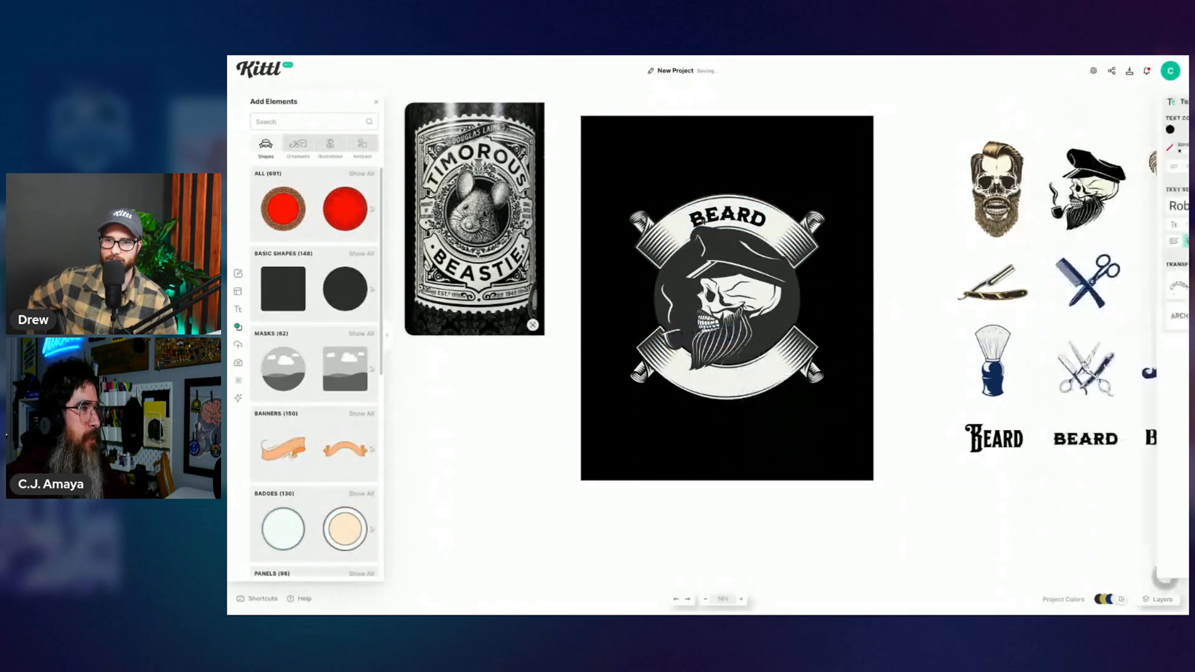
Step: Replace the wording of the upper ribbon's curved BEARD text with YE OLDE'
{"action": "left_click", "coordinate": [743, 213]}
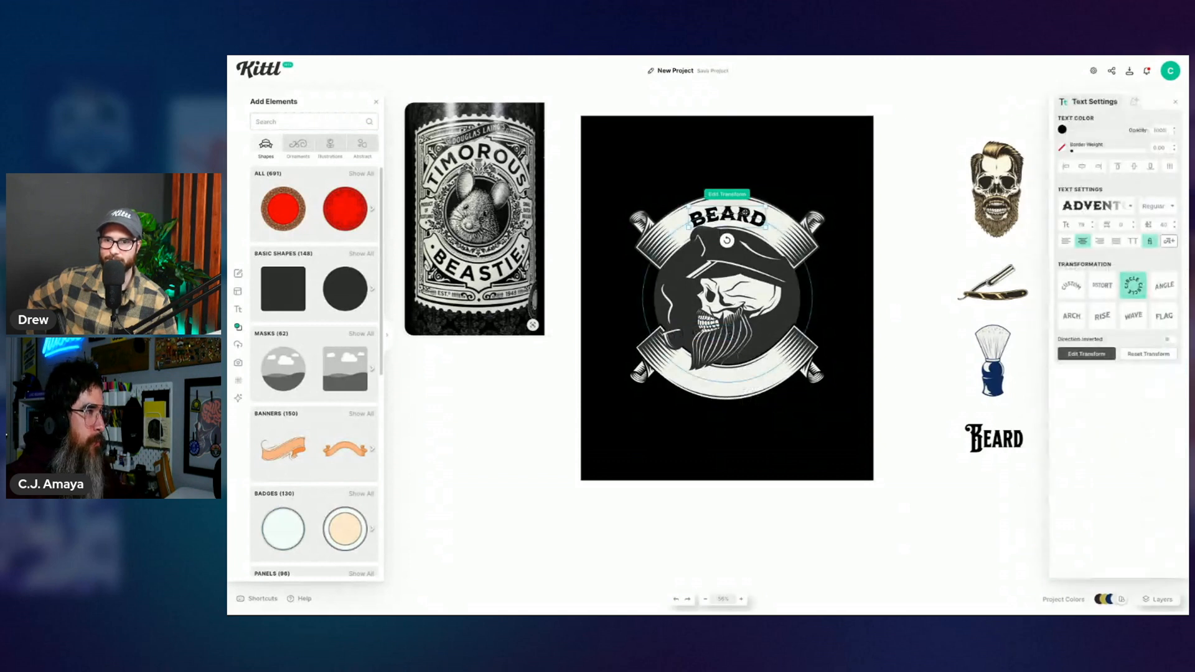
{"action": "double_click", "coordinate": [745, 213]}
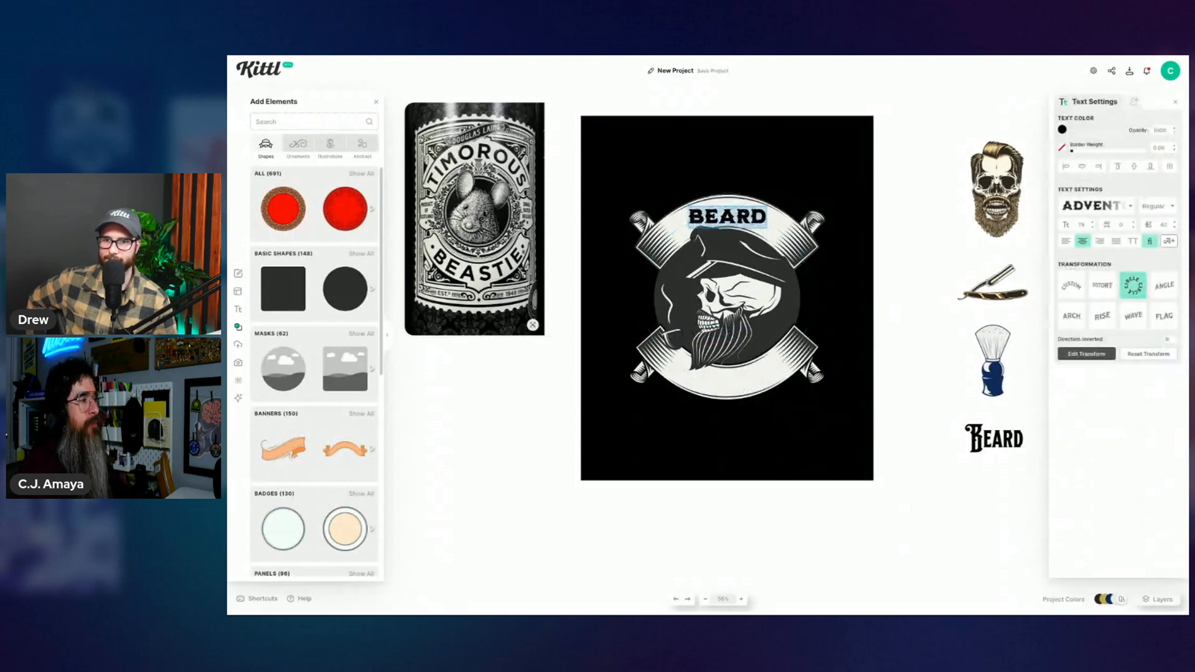
{"action": "type", "text": "YE"}
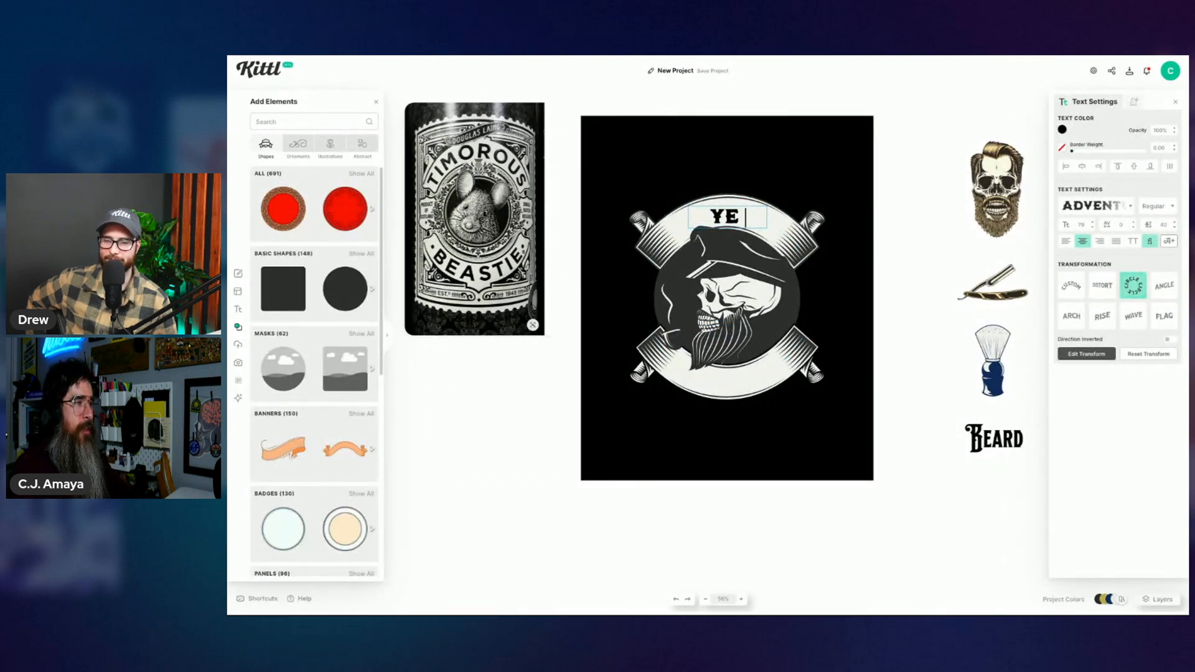
{"action": "type", "text": " OL"}
{"action": "type", "text": "'"}
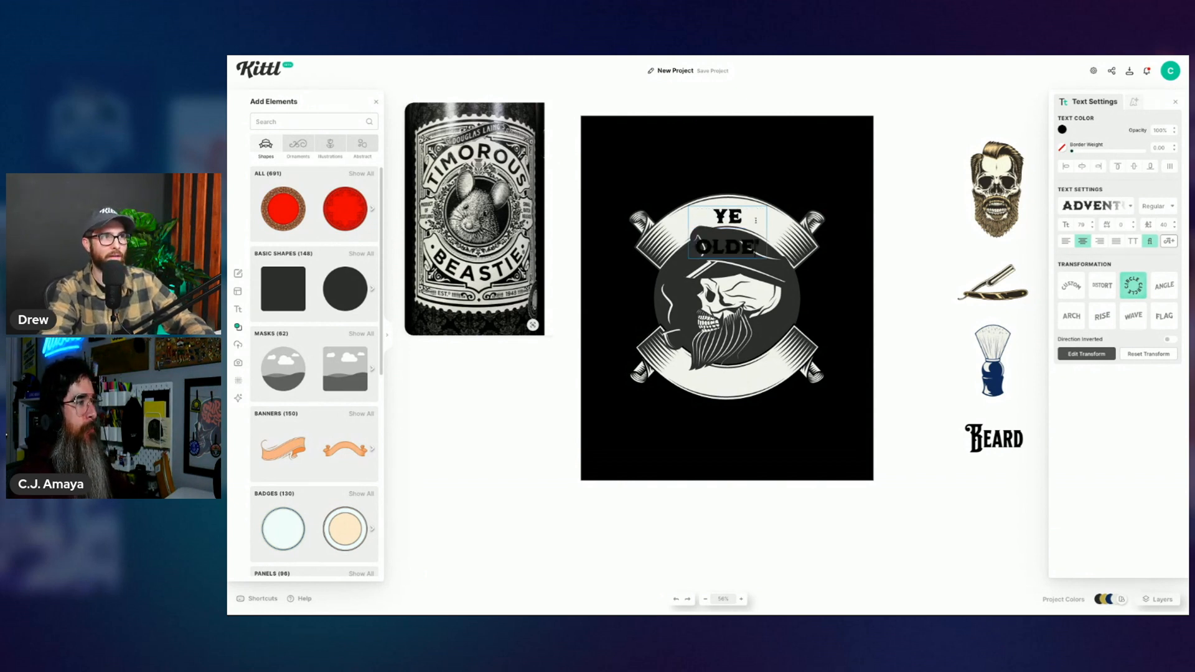
{"action": "left_click", "coordinate": [845, 288]}
{"action": "left_click", "coordinate": [917, 305]}
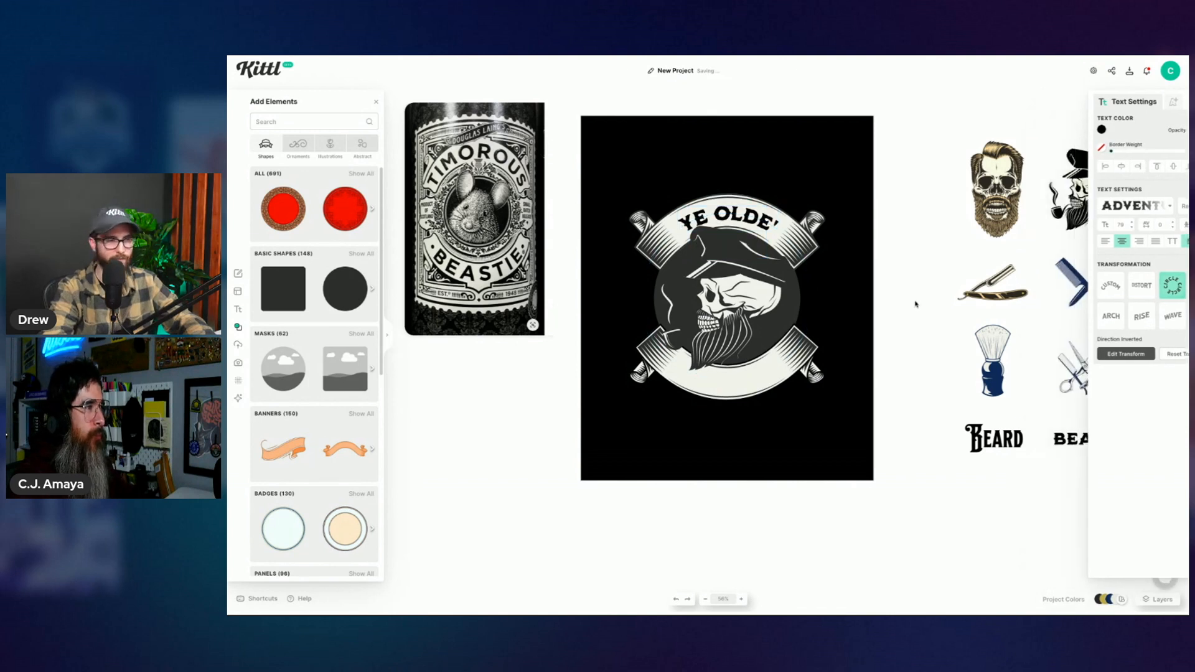
Step: Recolour the YE OLDE' text with the dark grey document colour
{"action": "left_click", "coordinate": [735, 211]}
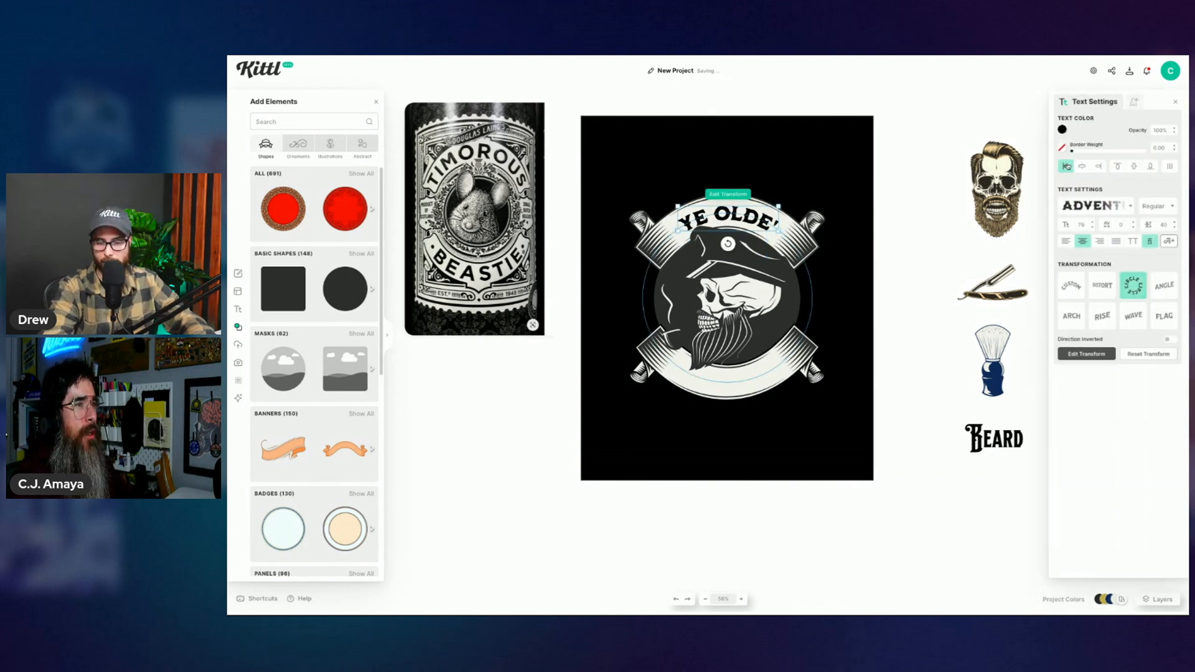
{"action": "left_click", "coordinate": [1062, 130]}
{"action": "left_click", "coordinate": [914, 422]}
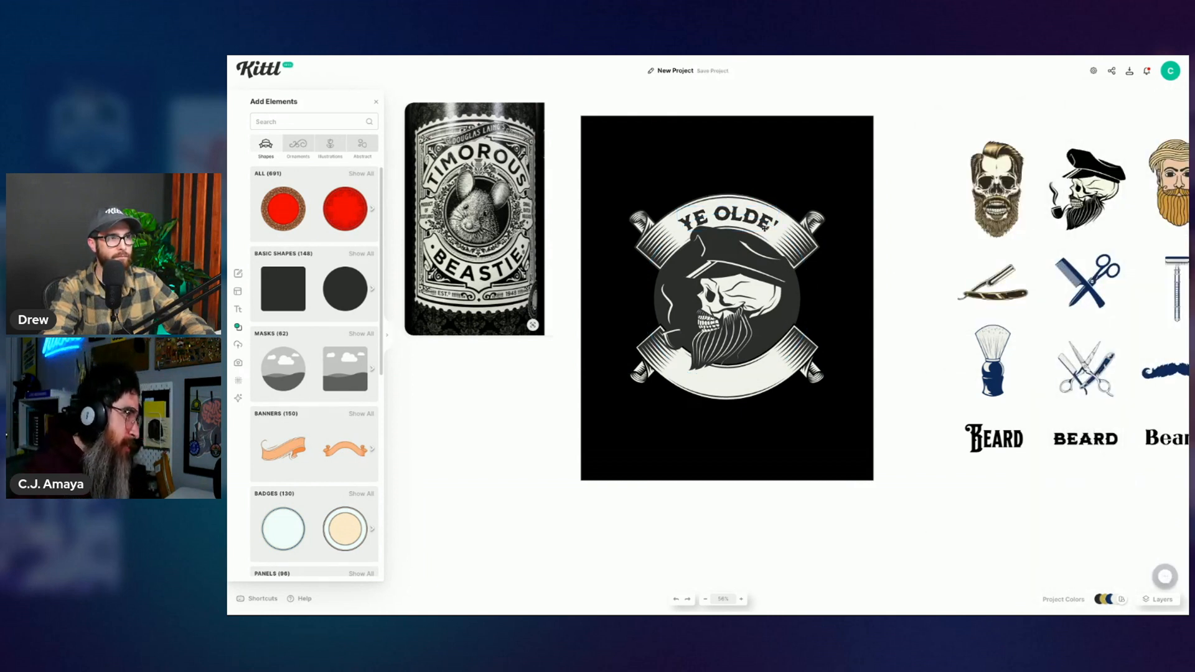
Step: Duplicate the YE OLDE' text, turn on Direction Inverted for the copy and position it within the lower ribbon
{"action": "left_click", "coordinate": [765, 228]}
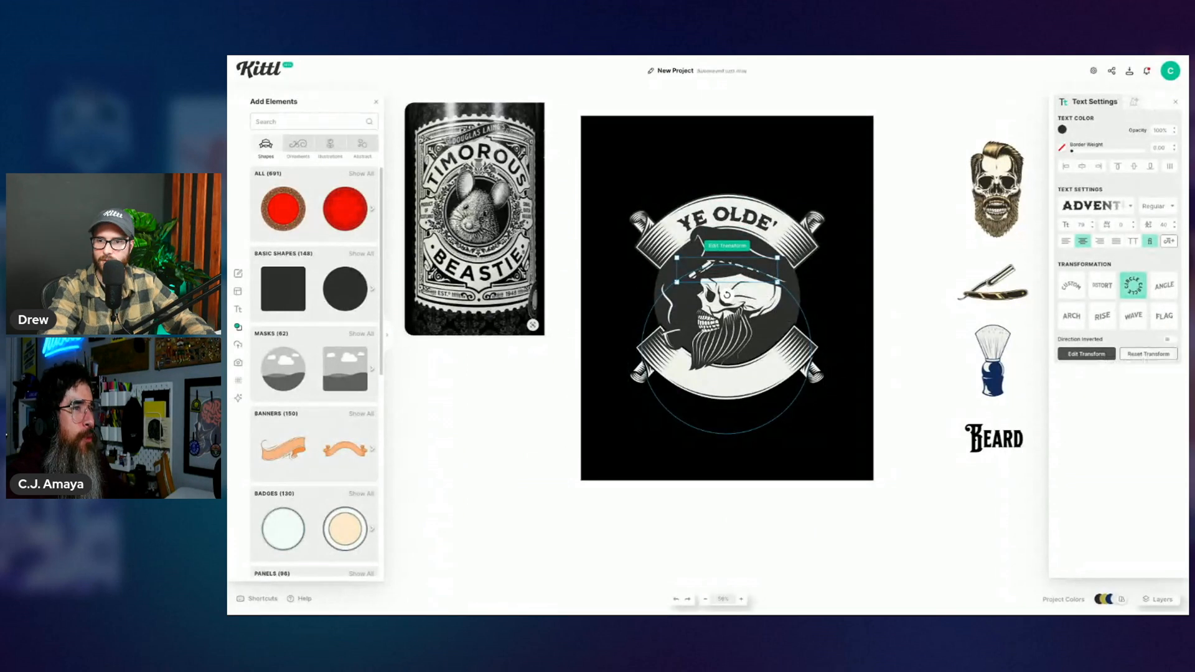
{"action": "left_click", "coordinate": [1169, 339]}
{"action": "key", "text": "shift+Up"}
{"action": "key", "text": "shift+Up"}
{"action": "key", "text": "shift+Up"}
{"action": "key", "text": "shift+Up"}
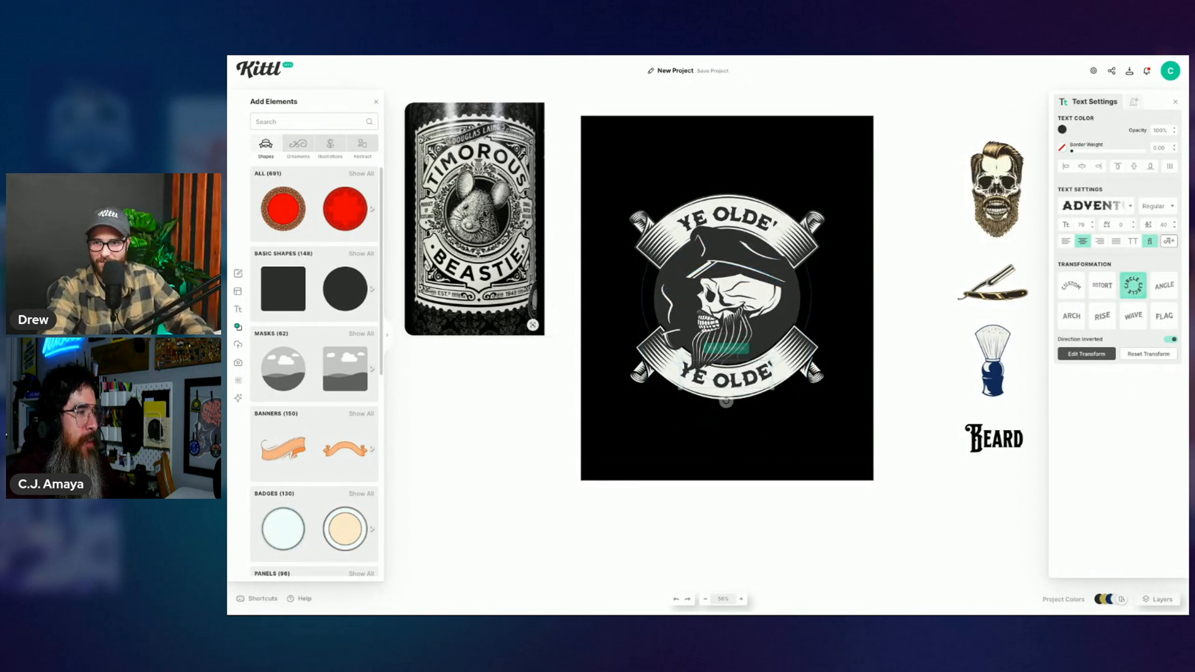
{"action": "key", "text": "Down"}
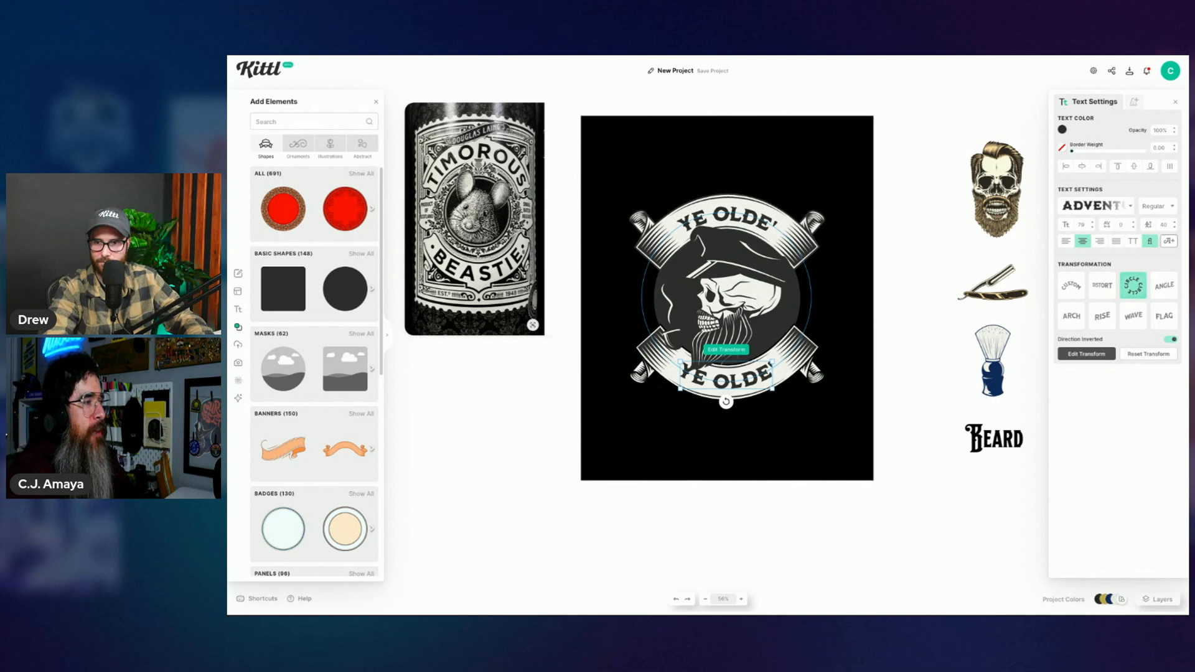
Step: Change the lower ribbon's text to BEARD BALM, entered as two lines
{"action": "left_click", "coordinate": [901, 359]}
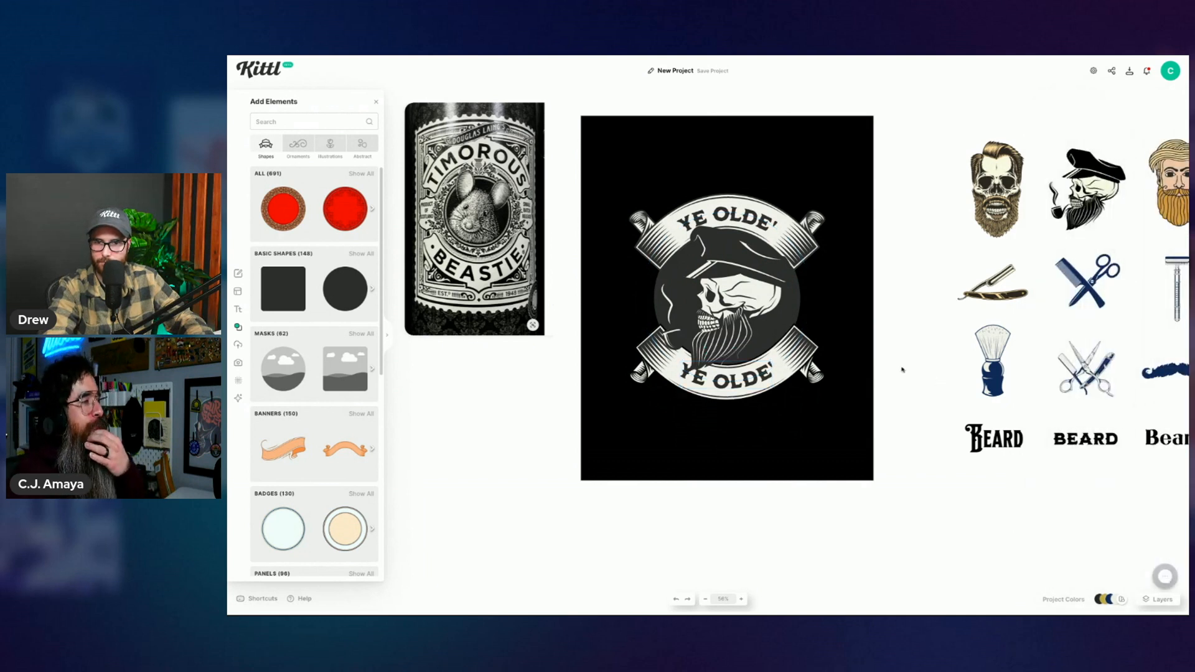
{"action": "double_click", "coordinate": [727, 378]}
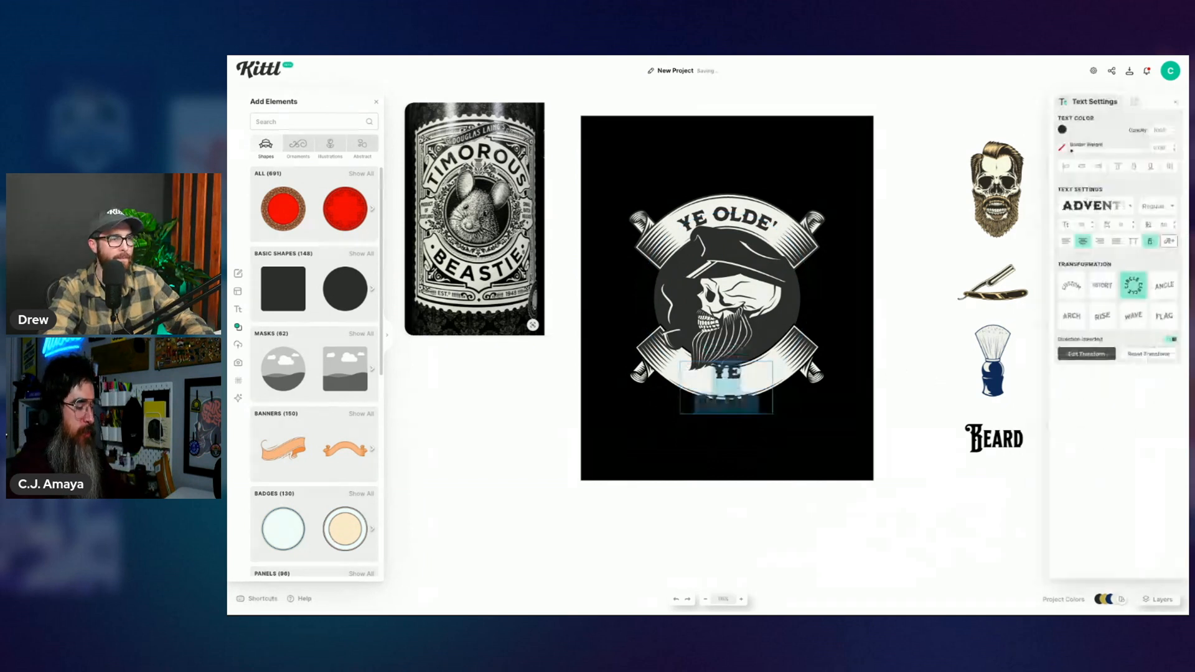
{"action": "type", "text": "BEARD"}
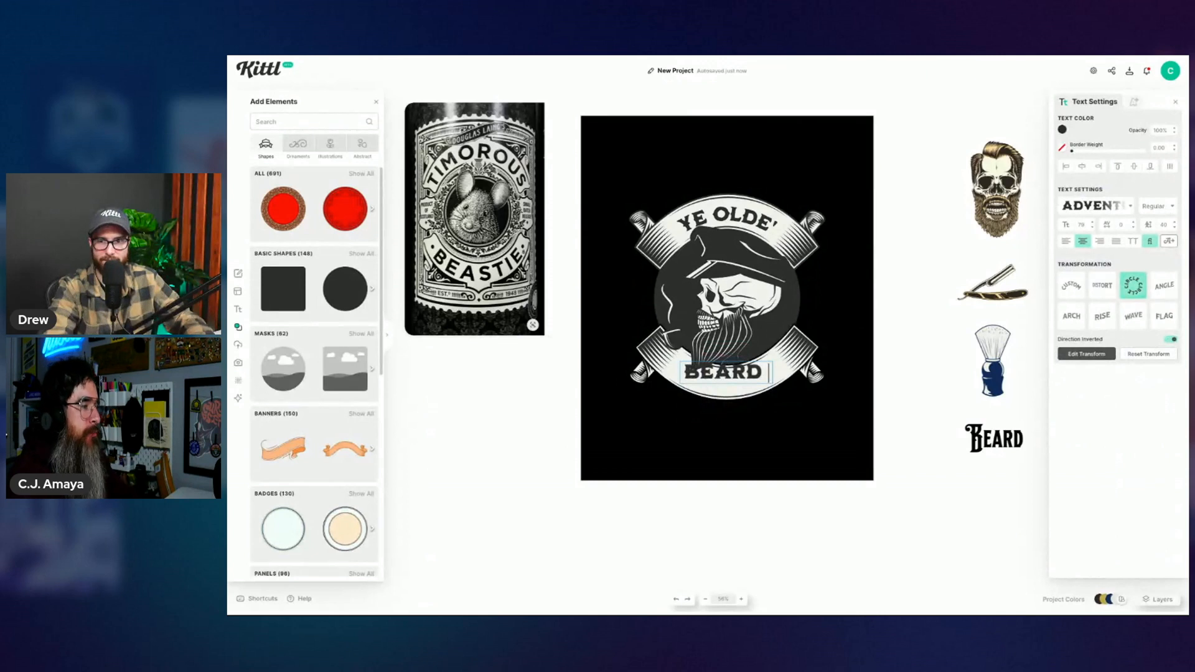
{"action": "key", "text": "Return"}
{"action": "type", "text": "BALM"}
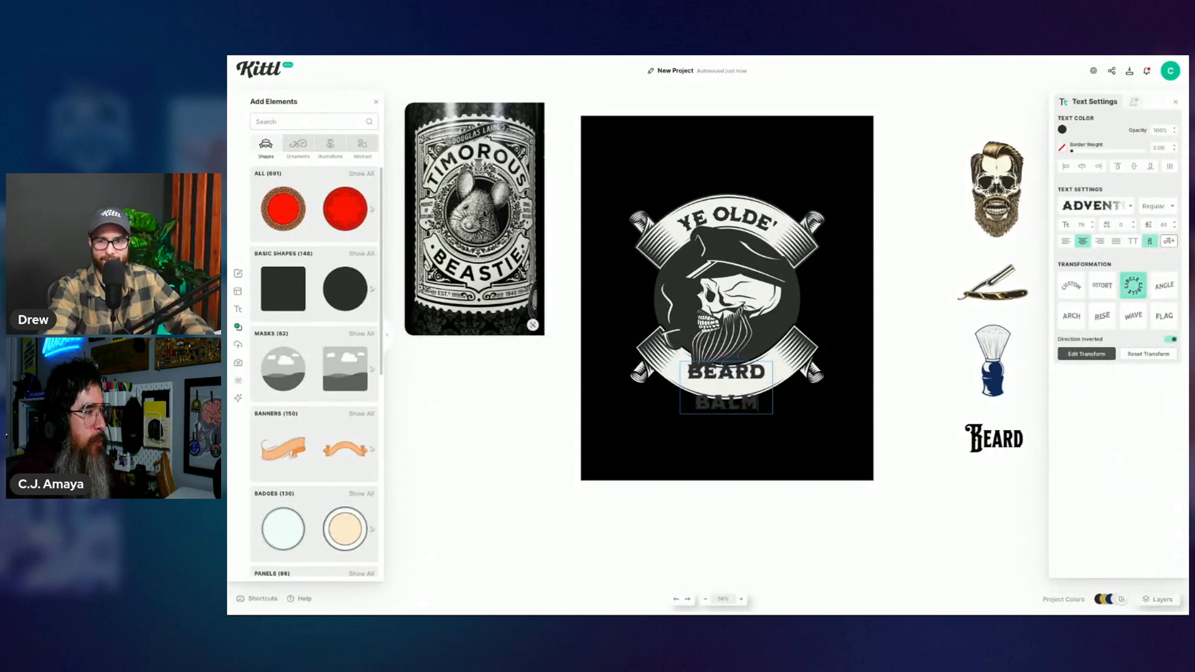
{"action": "left_click", "coordinate": [830, 380]}
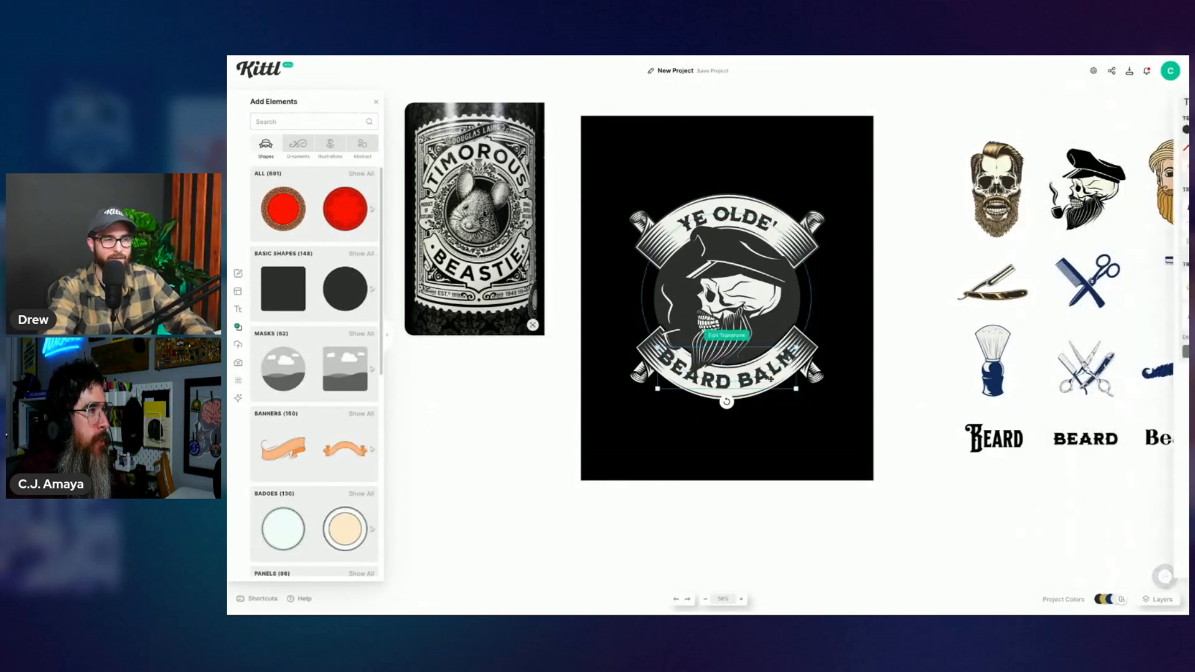
Step: Reduce the font size of both curved texts together so YE OLDE' and BEARD BALM fit comfortably inside their ribbons
{"action": "left_click", "coordinate": [747, 220], "text": "shift"}
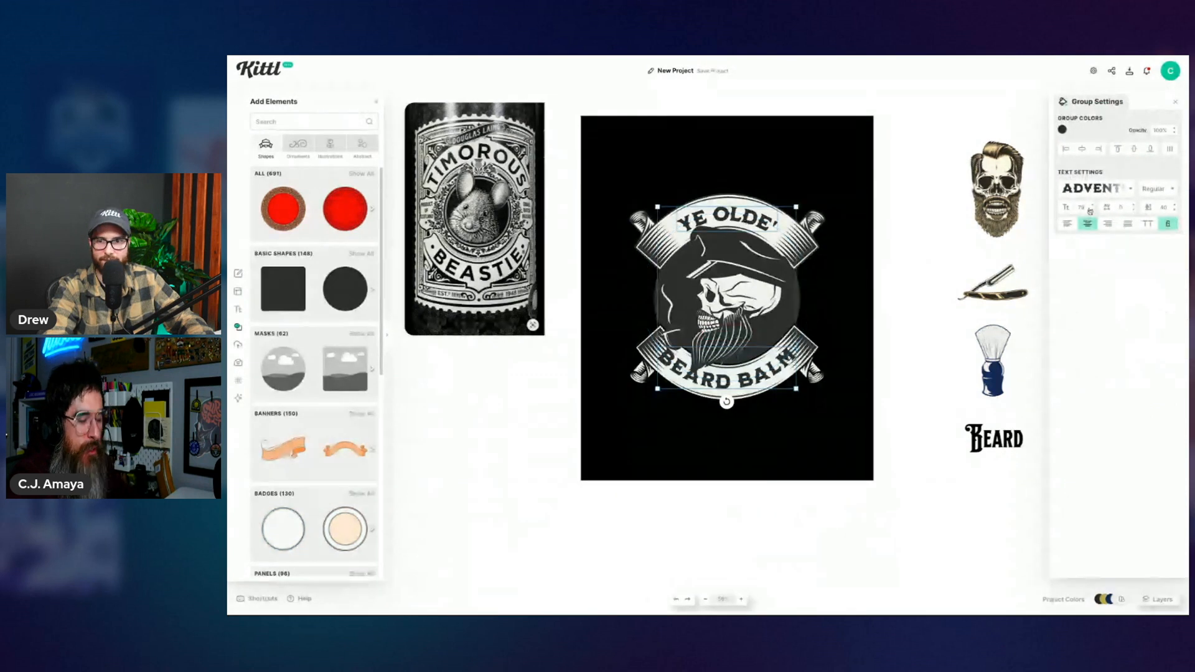
{"action": "double_click", "coordinate": [1087, 207]}
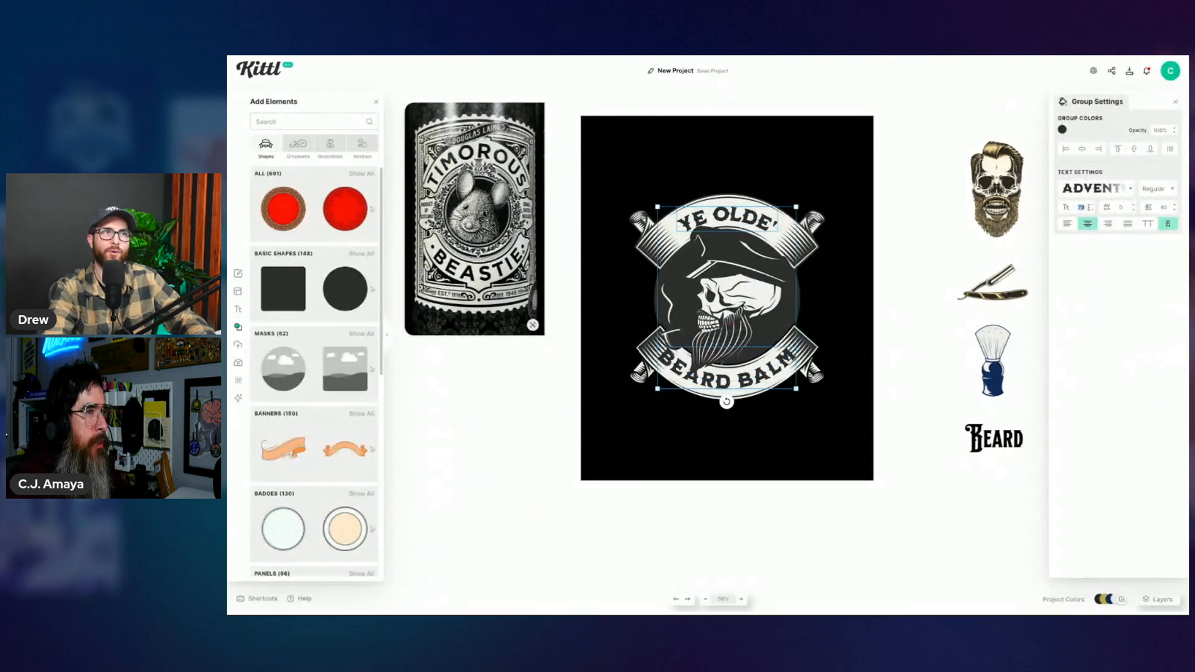
{"action": "type", "text": "49"}
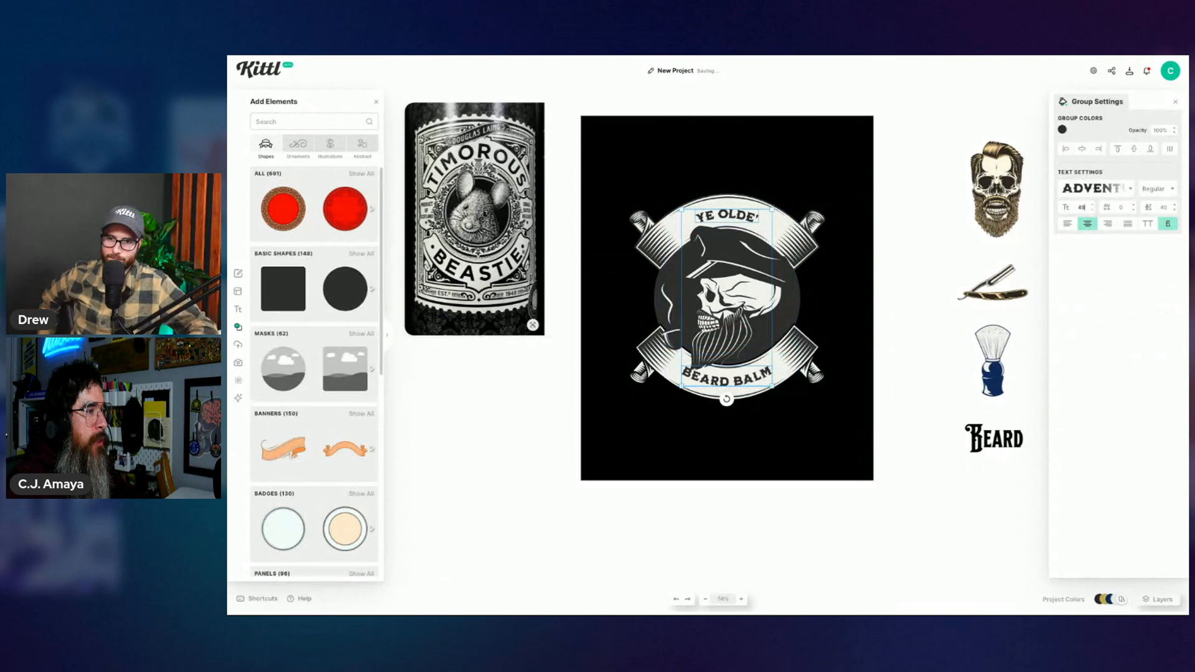
{"action": "key", "text": "Up"}
{"action": "key", "text": "Up"}
{"action": "key", "text": "Up"}
{"action": "key", "text": "Up"}
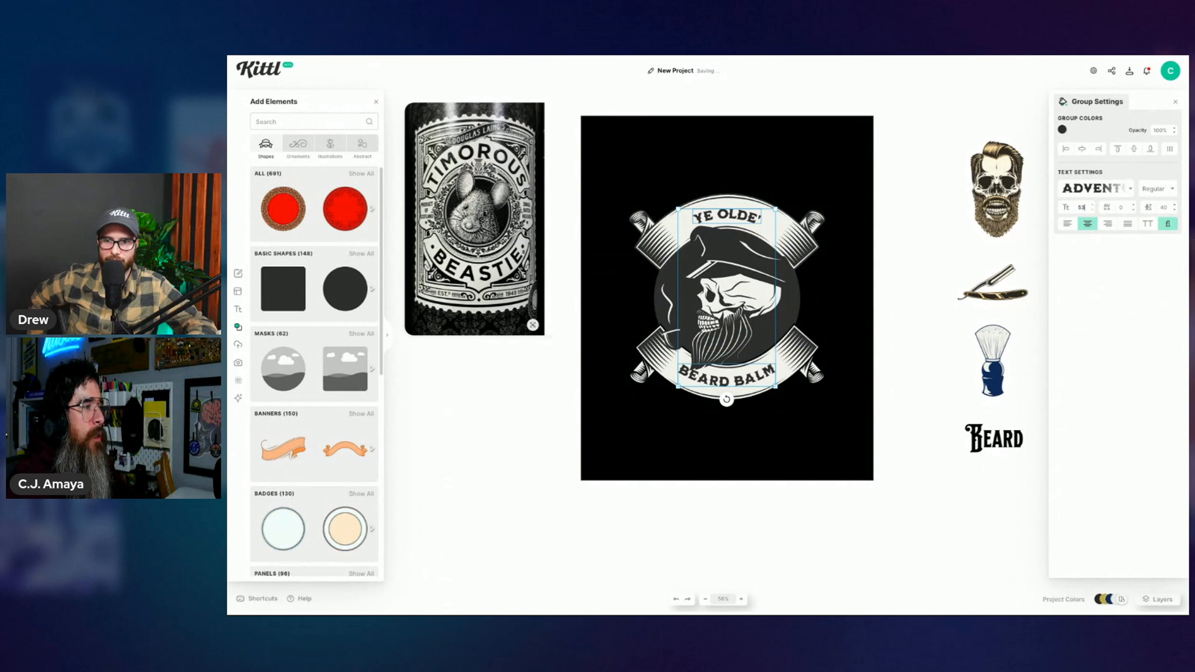
{"action": "key", "text": "shift+Up"}
{"action": "key", "text": "Up"}
{"action": "left_click", "coordinate": [945, 224]}
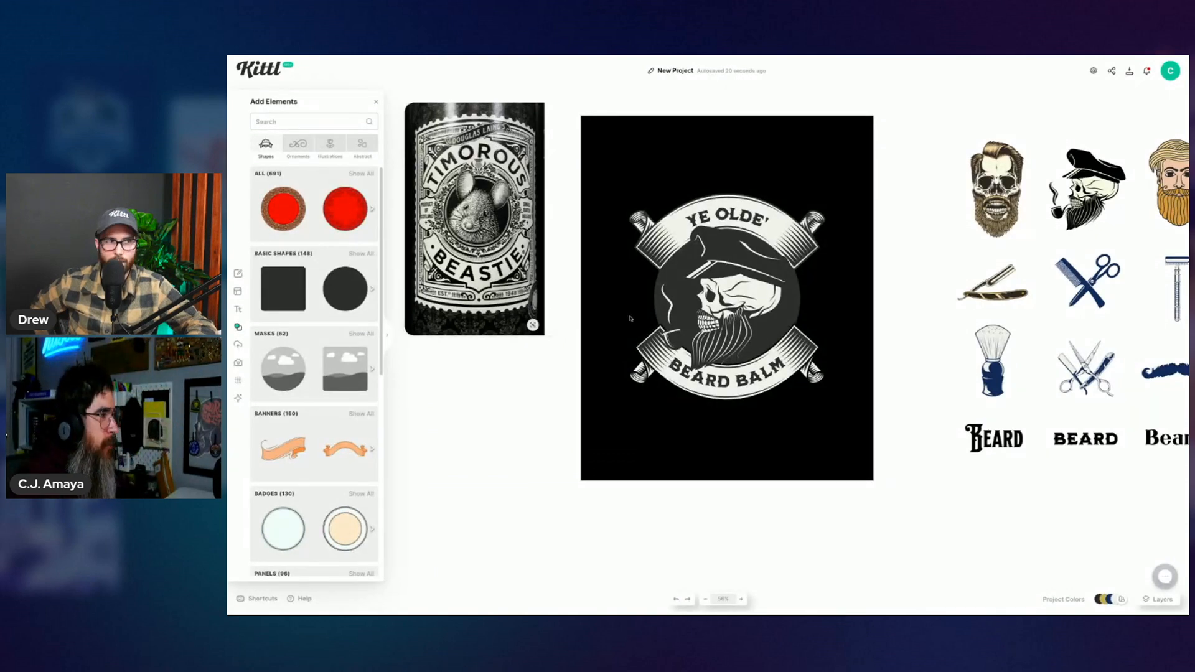
Step: Add the first corner ornament from Bold Flourishes and place it beside the lower ribbon's left end
{"action": "left_click", "coordinate": [298, 145]}
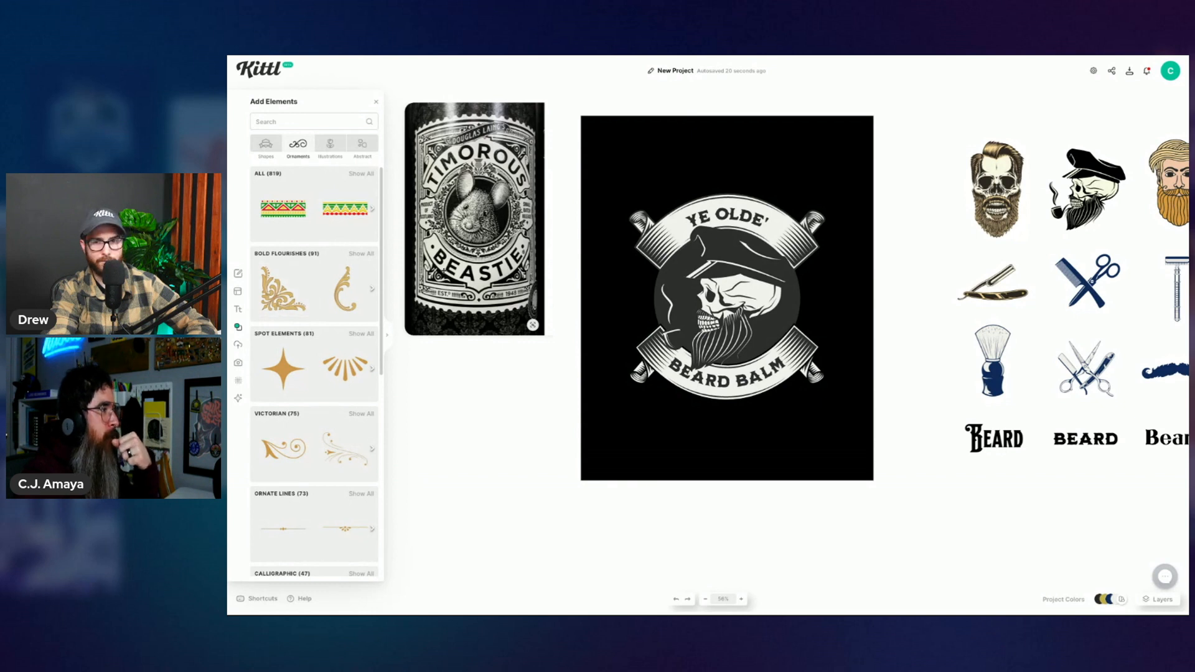
{"action": "left_click_drag", "start_coordinate": [295, 291], "coordinate": [662, 442]}
{"action": "left_click", "coordinate": [918, 431]}
{"action": "left_click_drag", "start_coordinate": [640, 451], "coordinate": [639, 384]}
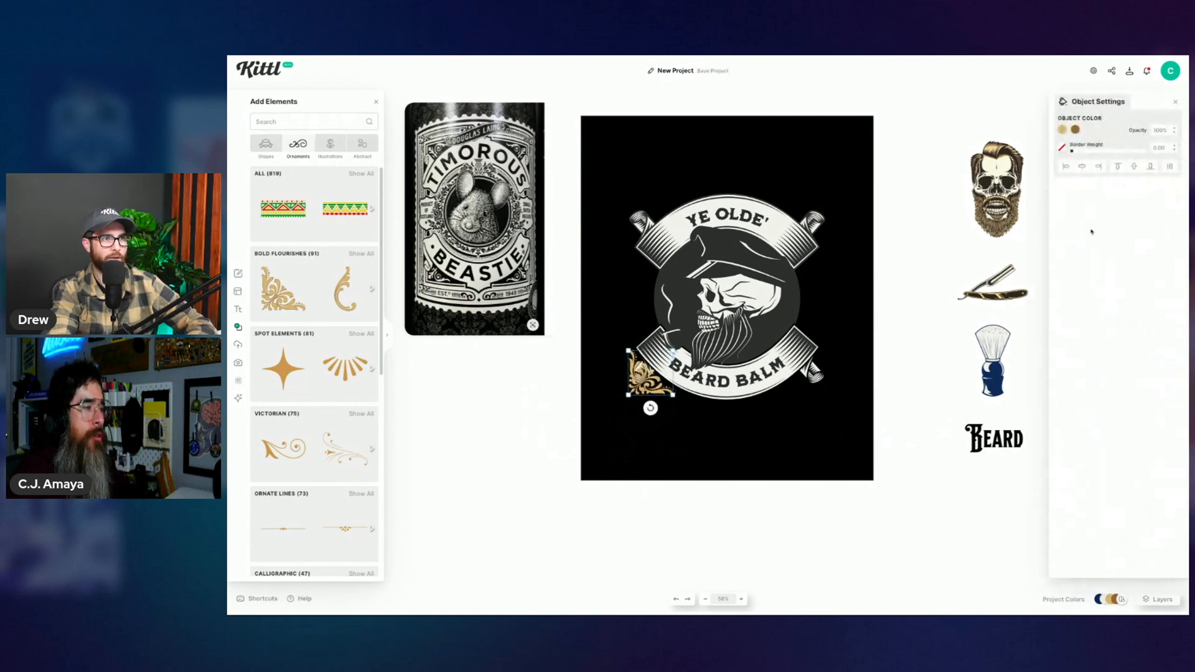
Step: Recolour the flourish's gold parts off-white and its brown parts dark grey, and enlarge it slightly
{"action": "left_click", "coordinate": [1062, 129]}
{"action": "left_click", "coordinate": [978, 316]}
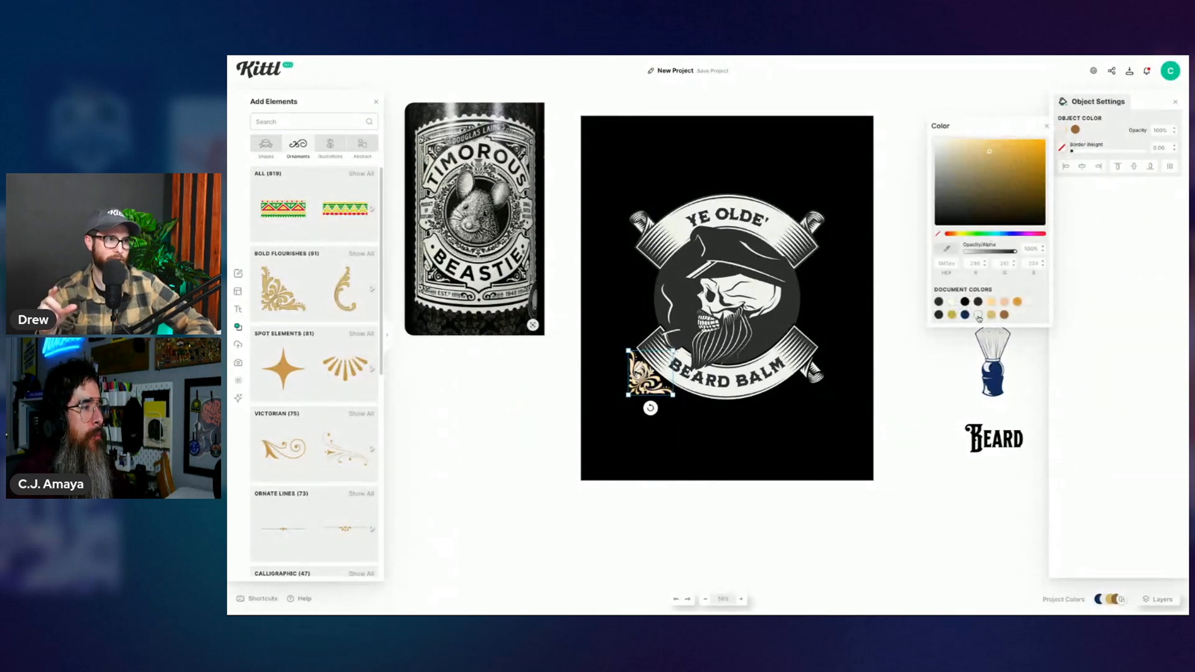
{"action": "left_click", "coordinate": [1076, 130]}
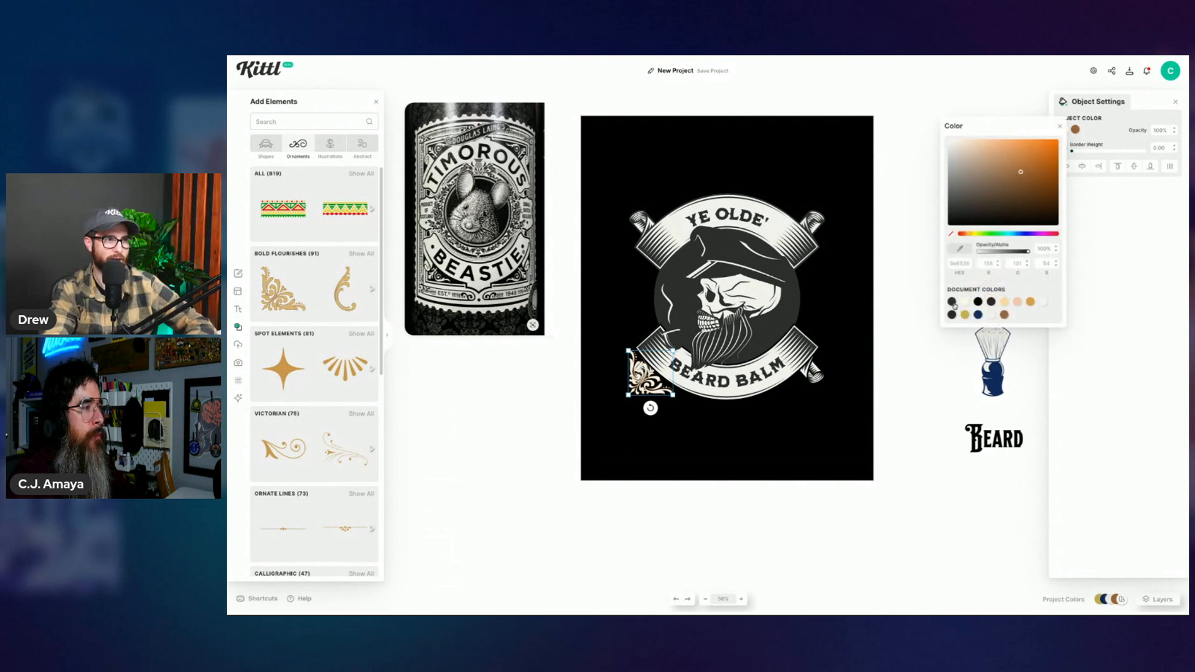
{"action": "left_click", "coordinate": [953, 303]}
{"action": "left_click_drag", "start_coordinate": [661, 378], "coordinate": [685, 346]}
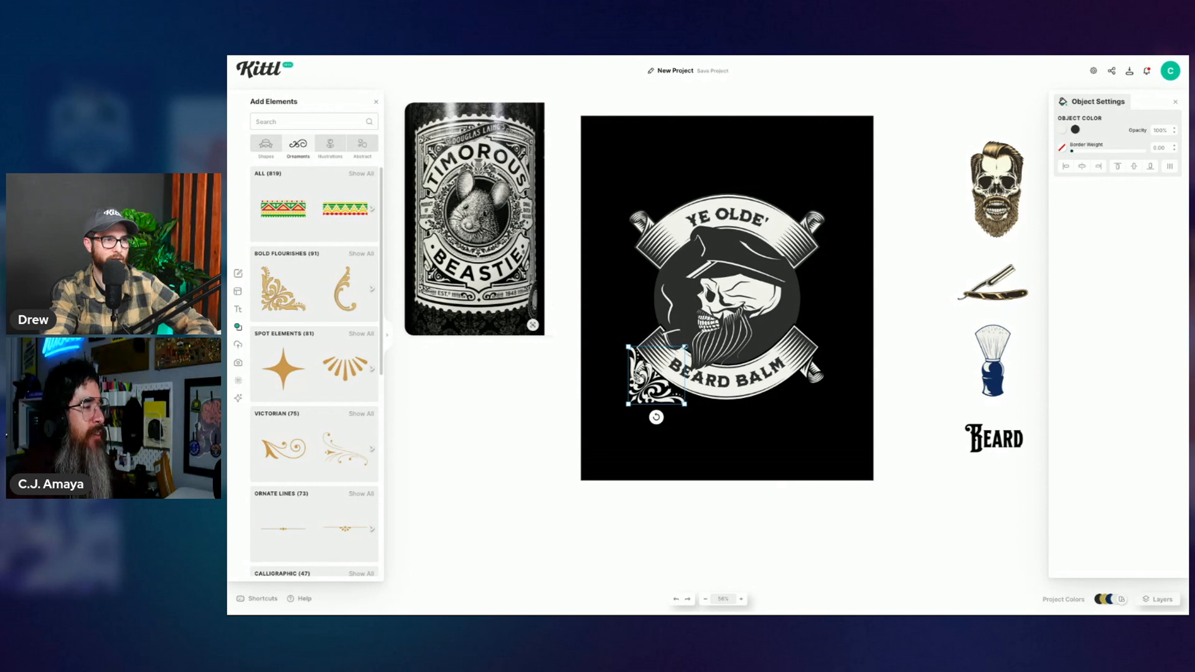
Step: Duplicate the flourish, flip the copy horizontally and place it beside the lower ribbon's right end as a mirror image
{"action": "left_click_drag", "start_coordinate": [661, 403], "coordinate": [764, 403]}
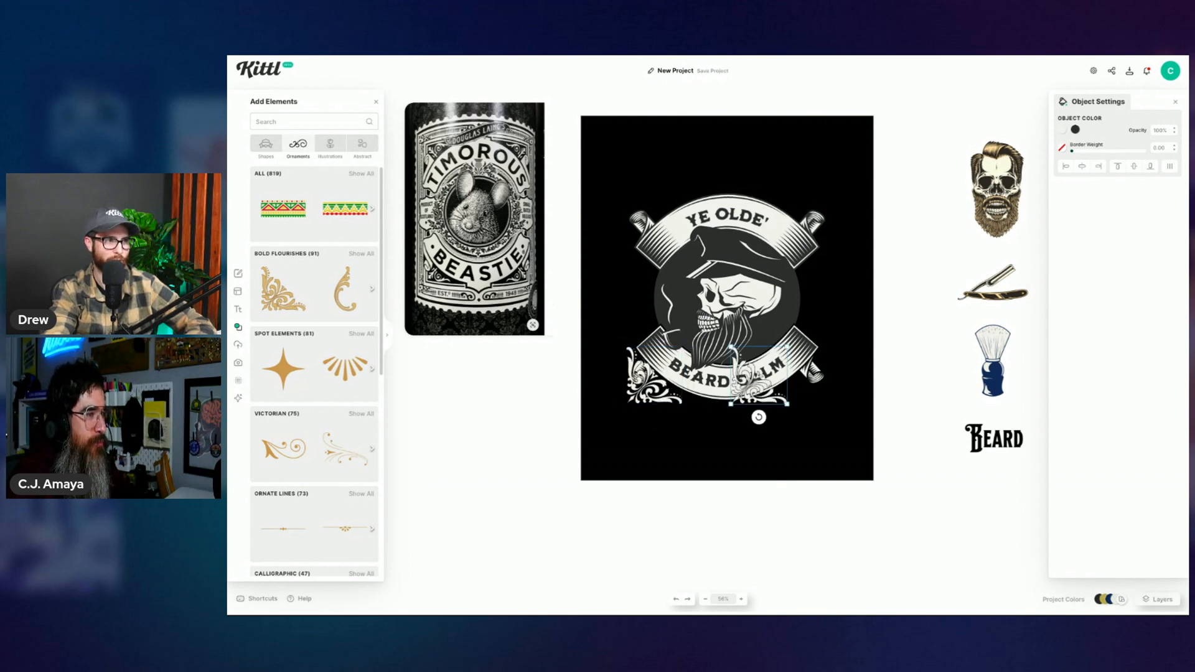
{"action": "right_click", "coordinate": [763, 388]}
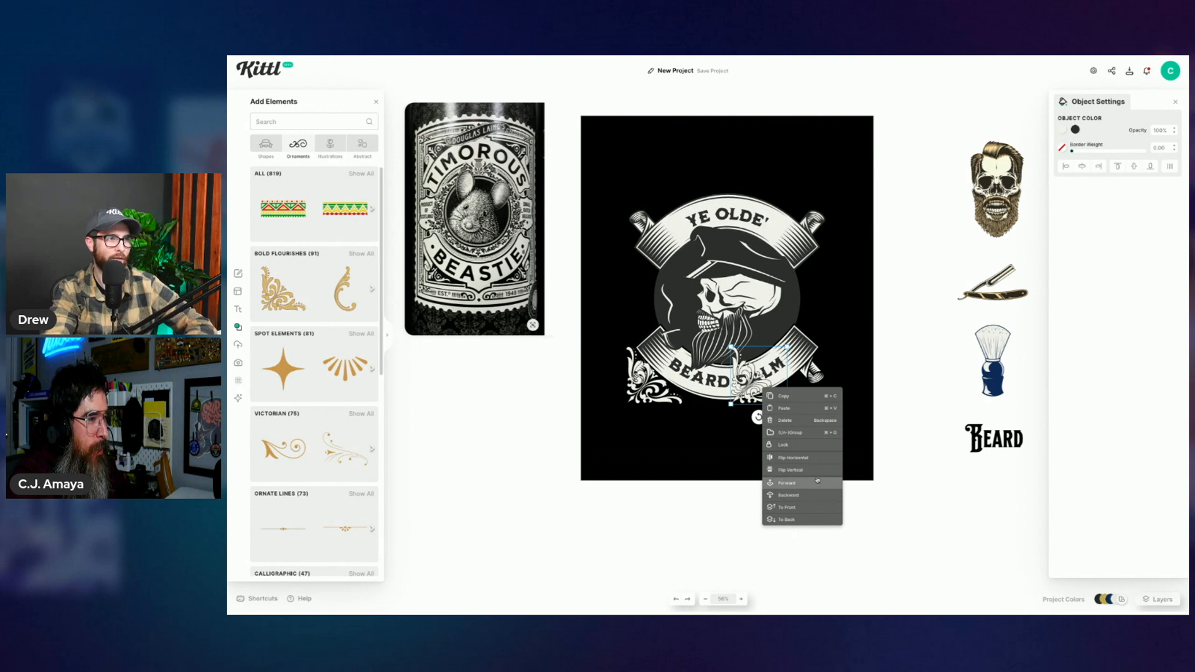
{"action": "left_click", "coordinate": [803, 458]}
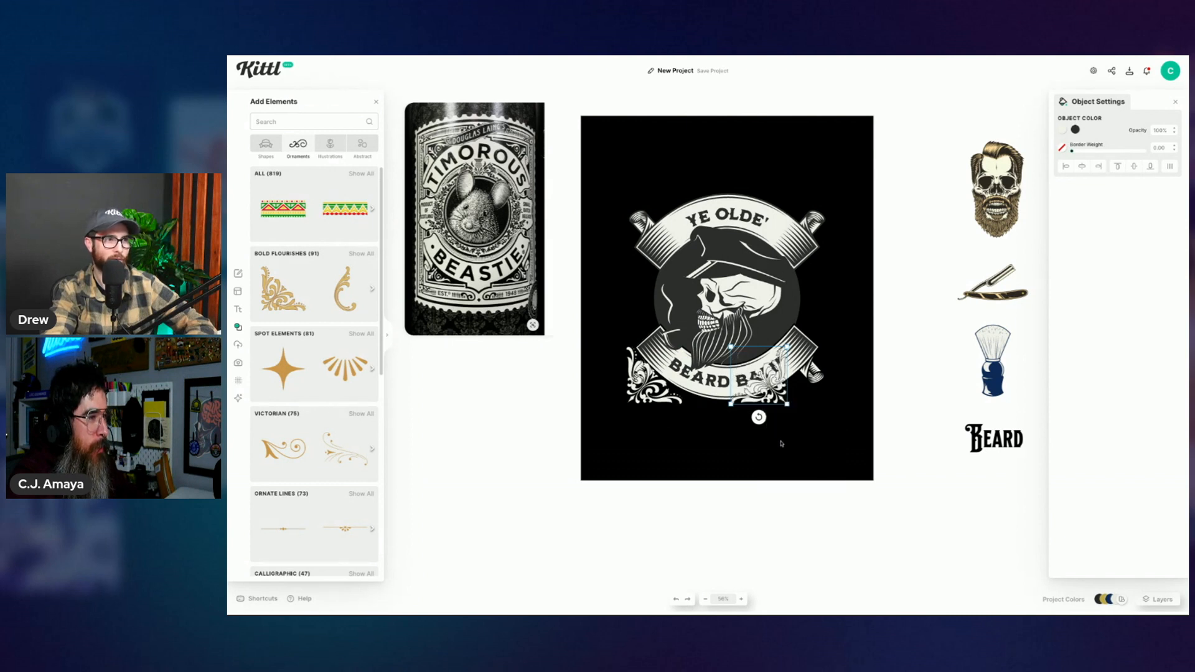
{"action": "left_click_drag", "start_coordinate": [764, 388], "coordinate": [804, 388]}
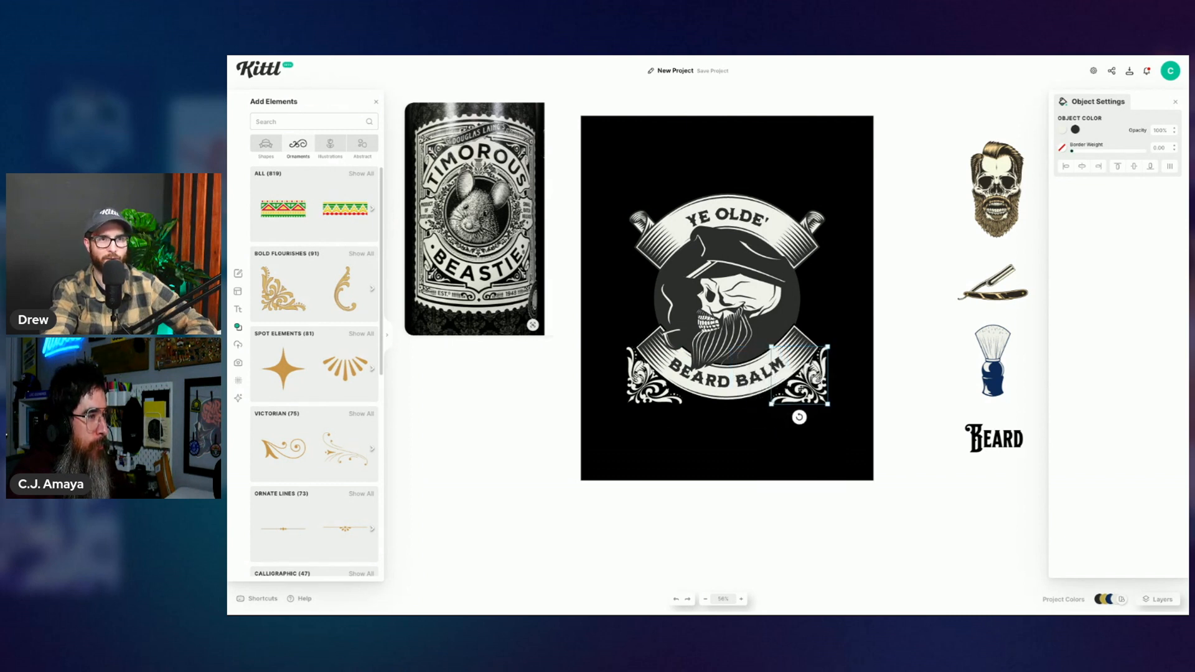
{"action": "left_click", "coordinate": [794, 423]}
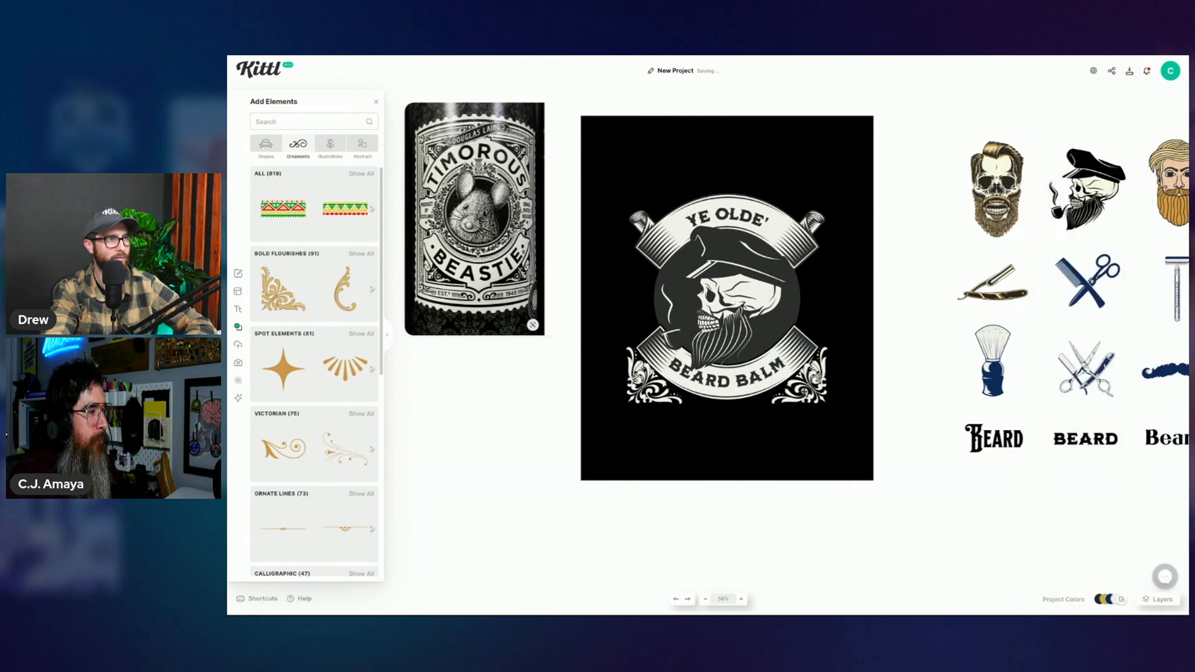
Step: Send both lower flourishes behind the ribbons and move them slightly lower together
{"action": "left_click", "coordinate": [805, 393]}
{"action": "right_click", "coordinate": [662, 393]}
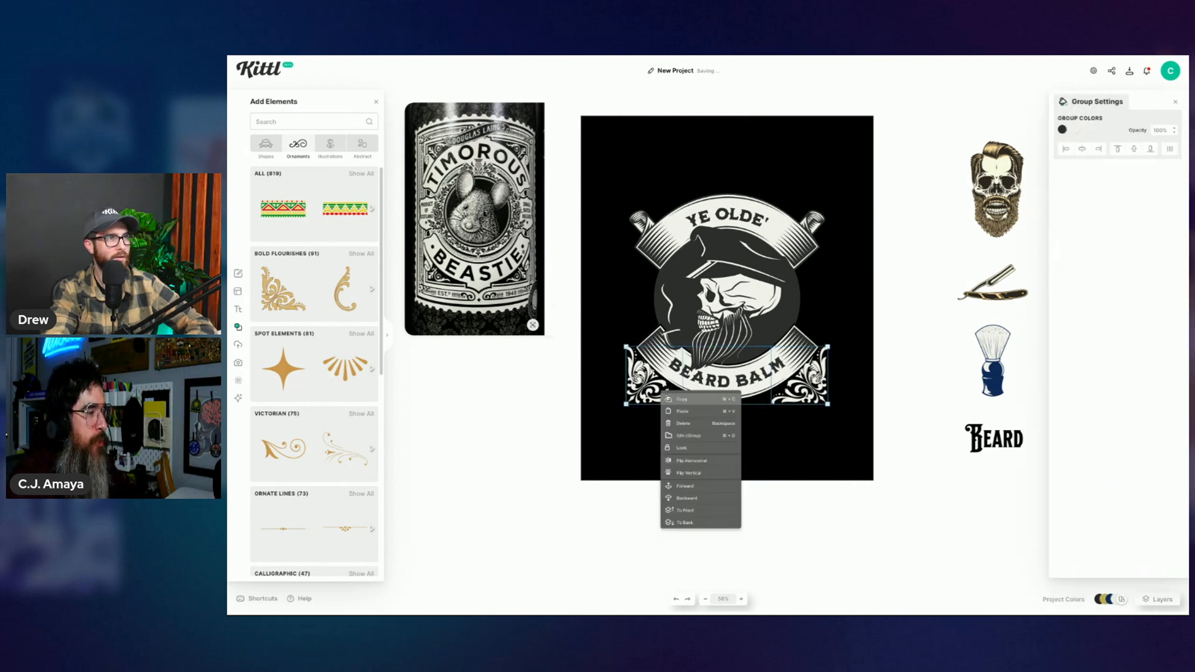
{"action": "left_click", "coordinate": [713, 512]}
{"action": "left_click", "coordinate": [894, 409]}
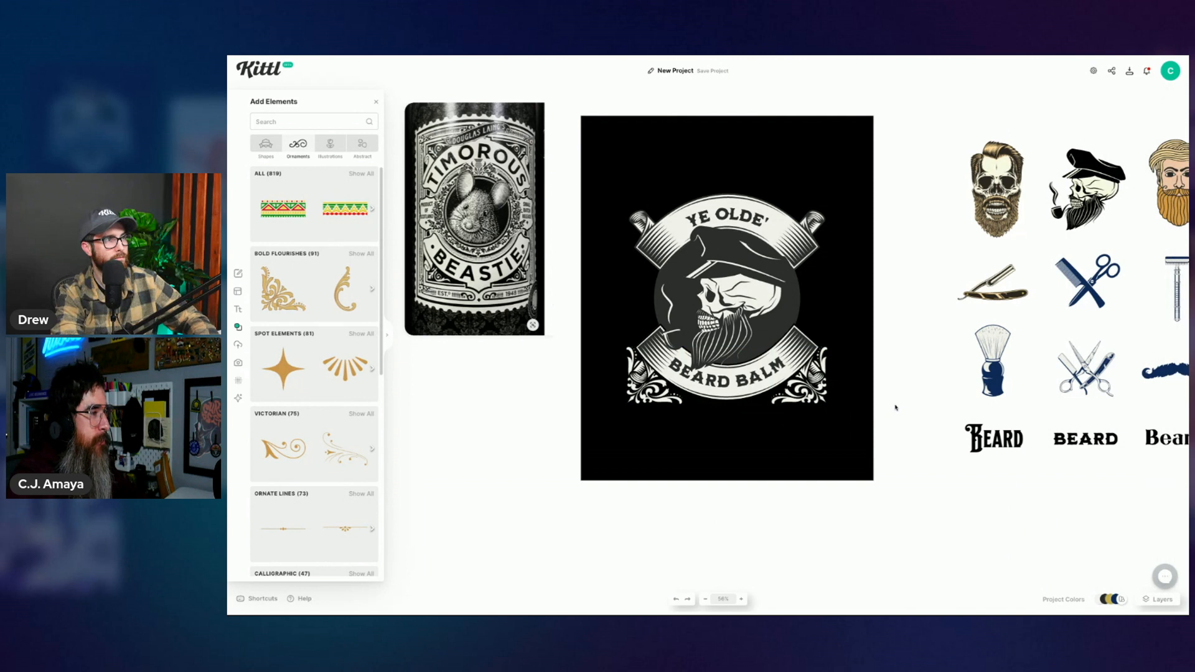
{"action": "left_click", "coordinate": [676, 400]}
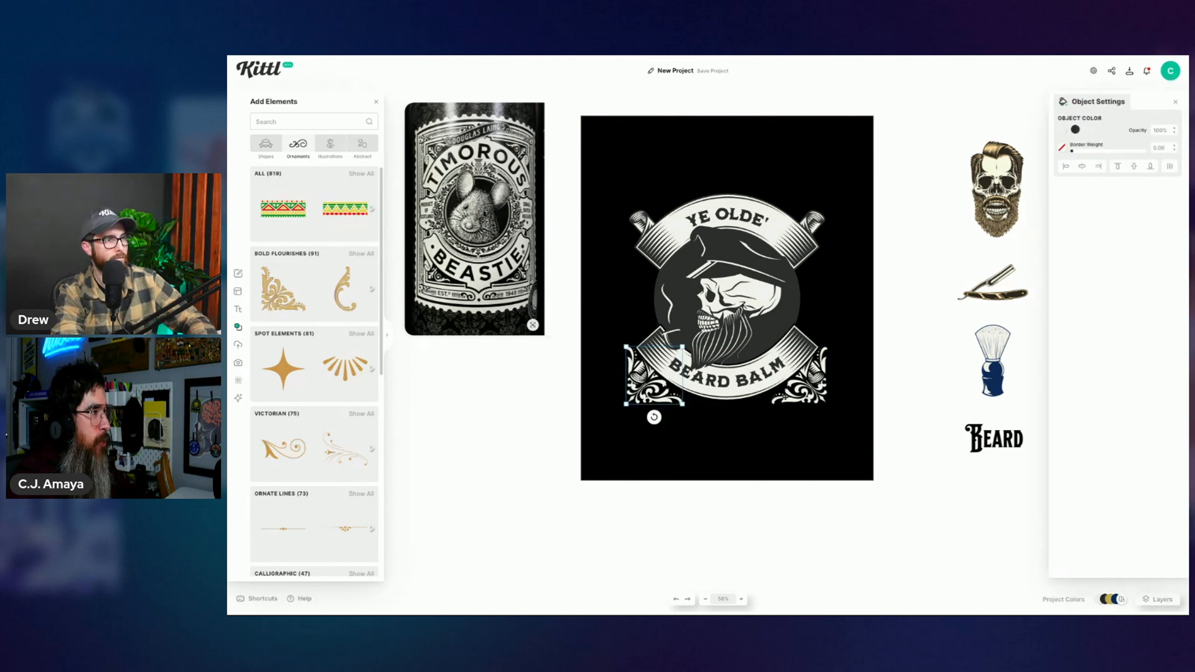
{"action": "left_click", "coordinate": [802, 402], "text": "shift"}
{"action": "left_click_drag", "start_coordinate": [802, 401], "coordinate": [802, 409]}
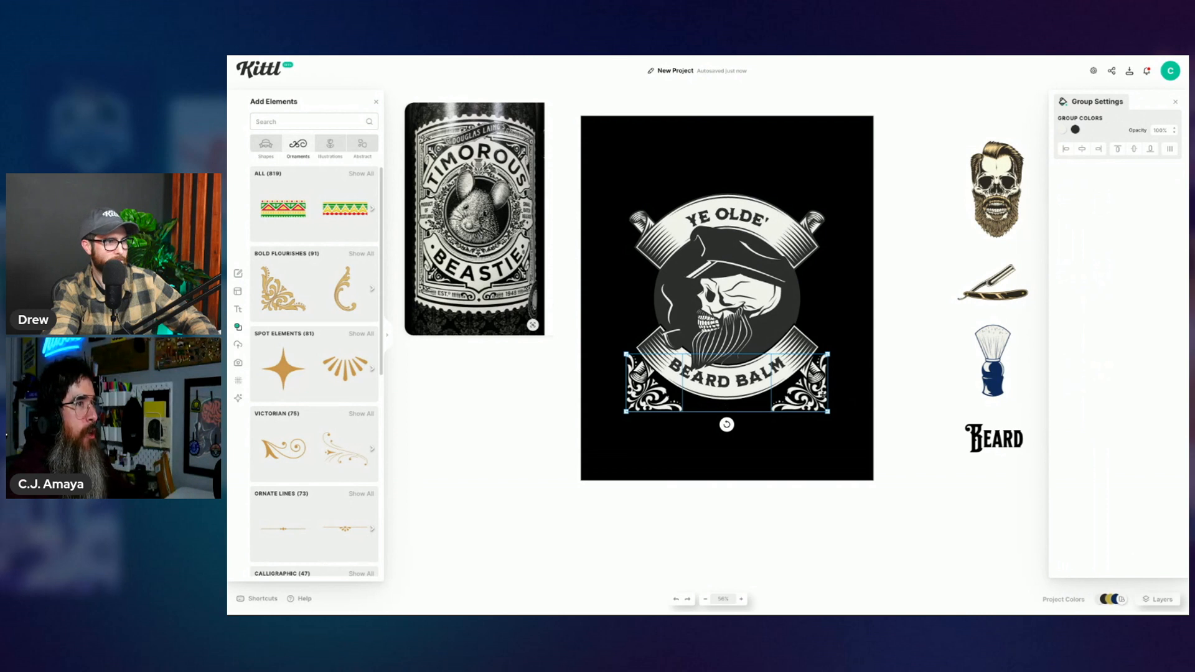
Step: Try centring the two selected flourishes horizontally, and undo the alignment
{"action": "left_click", "coordinate": [1083, 150]}
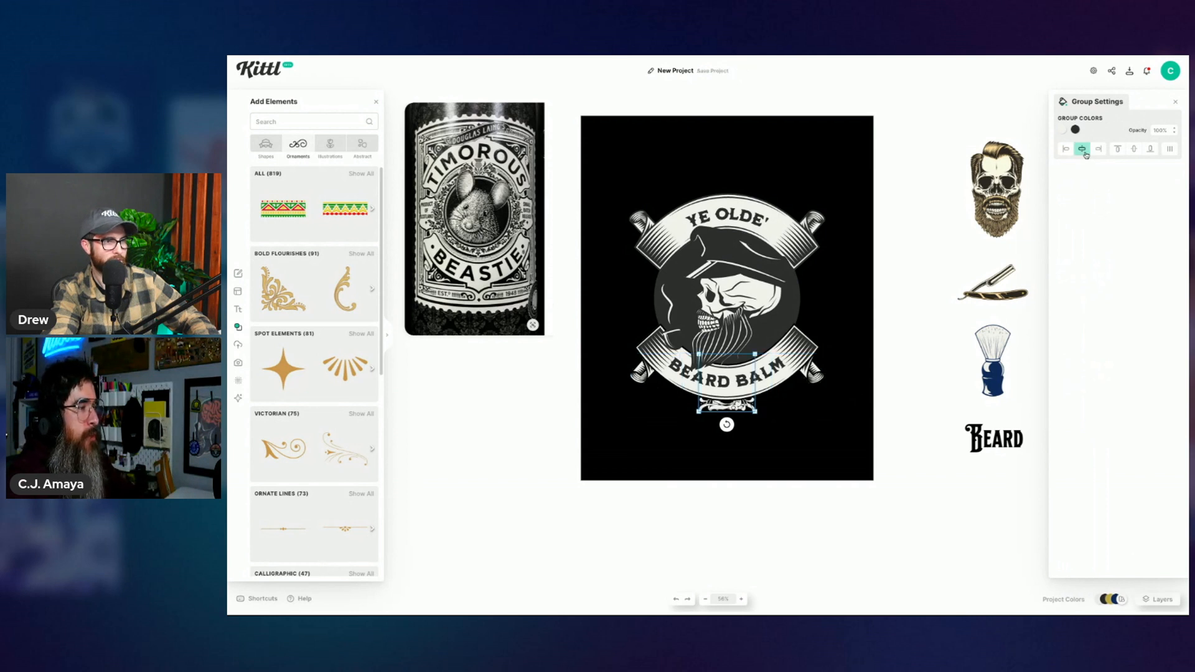
{"action": "key", "text": "ctrl+z"}
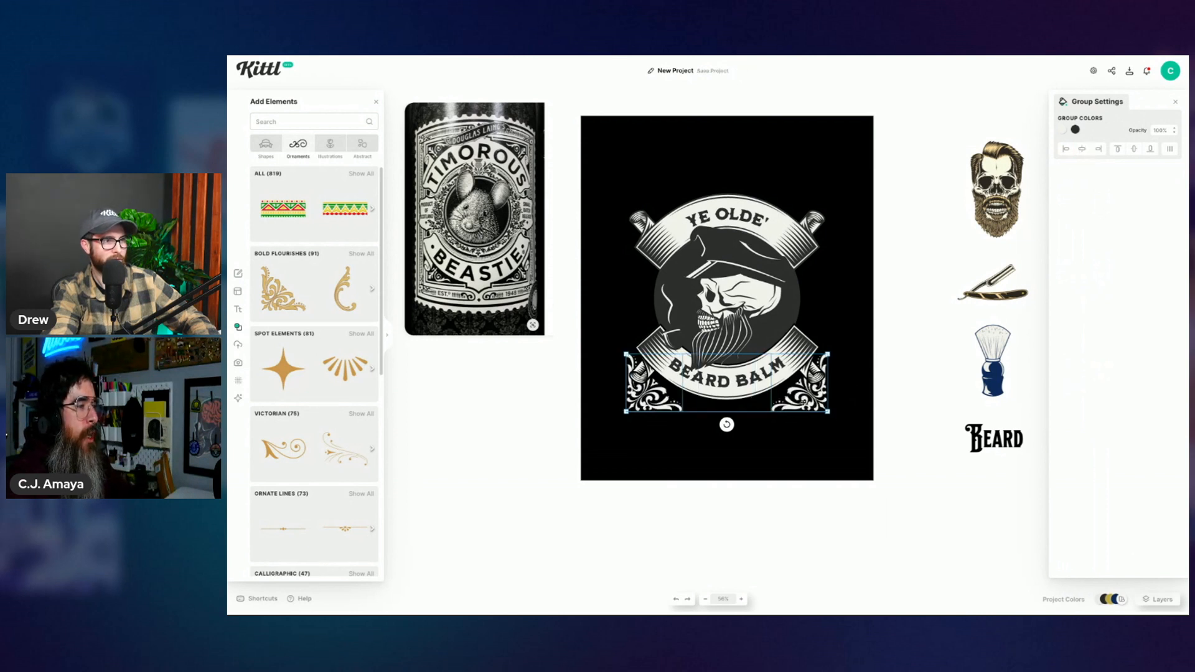
Step: Group the two lower flourishes and scale the group down slightly so they tuck in under the ribbon ends
{"action": "right_click", "coordinate": [804, 402]}
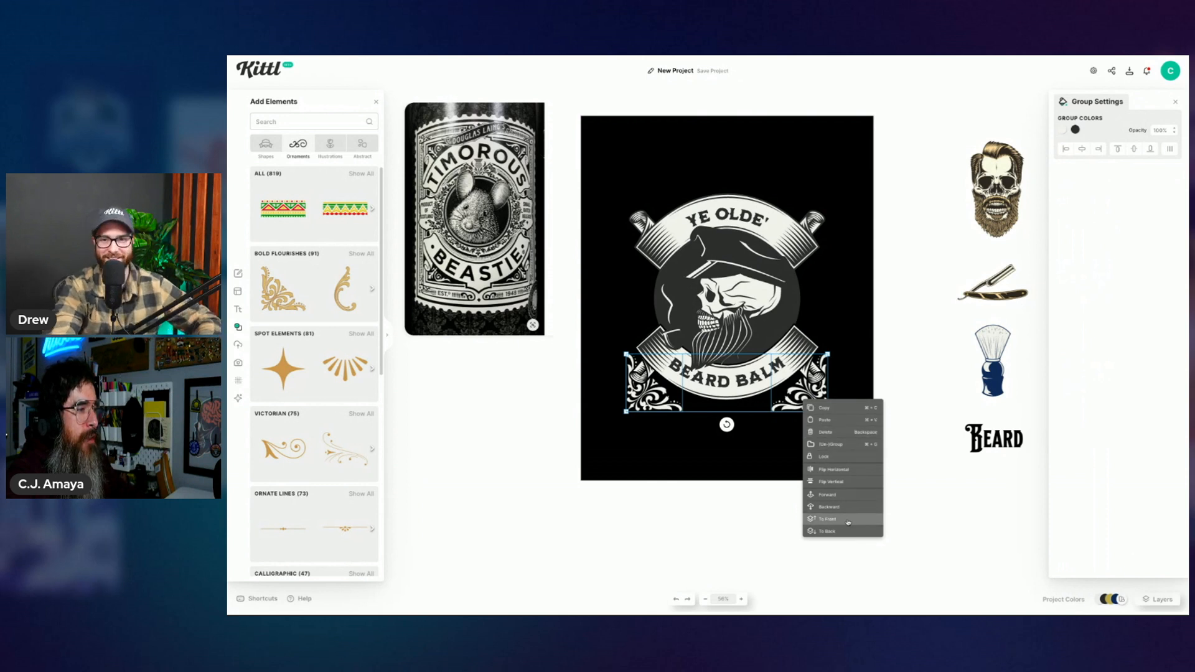
{"action": "left_click", "coordinate": [850, 445]}
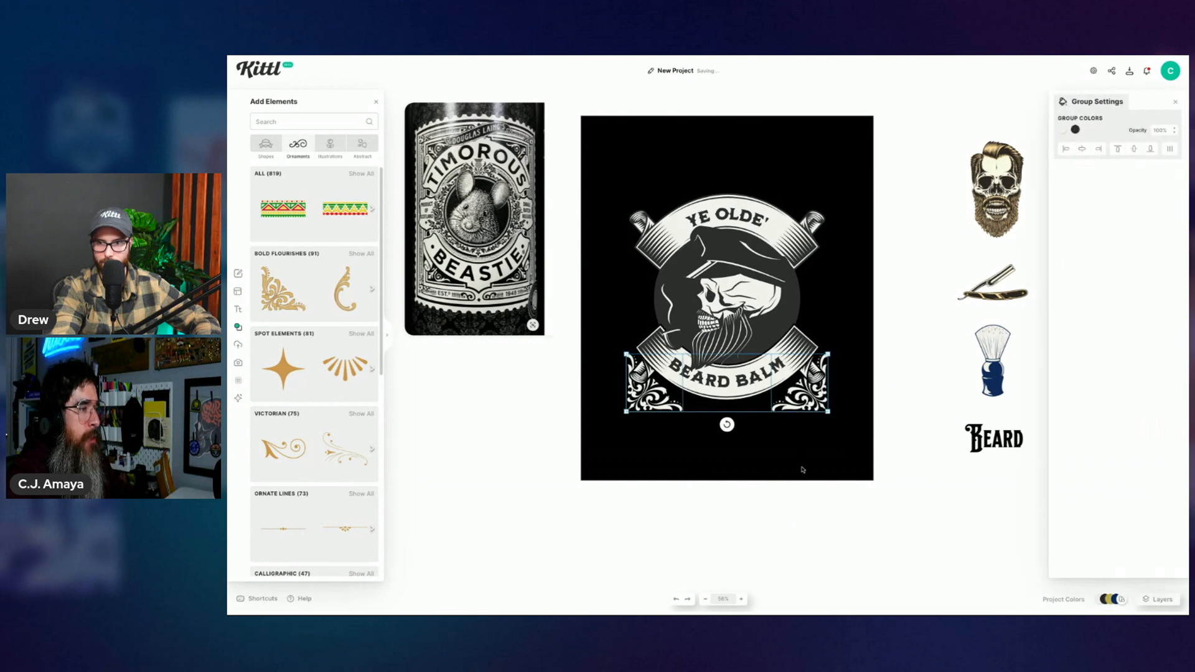
{"action": "left_click_drag", "start_coordinate": [828, 354], "coordinate": [817, 358]}
{"action": "left_click", "coordinate": [955, 357]}
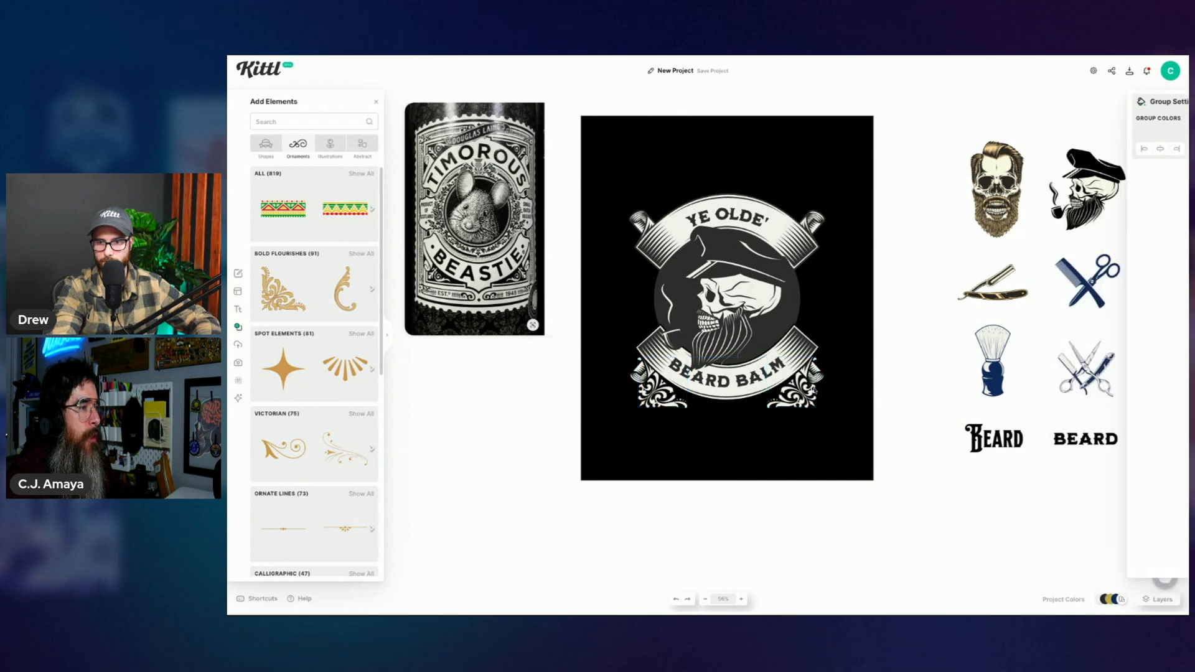
Step: Nudge the flourish group slightly lower beneath the ribbon ends, undoing the last excess shift
{"action": "left_click_drag", "start_coordinate": [792, 392], "coordinate": [792, 401]}
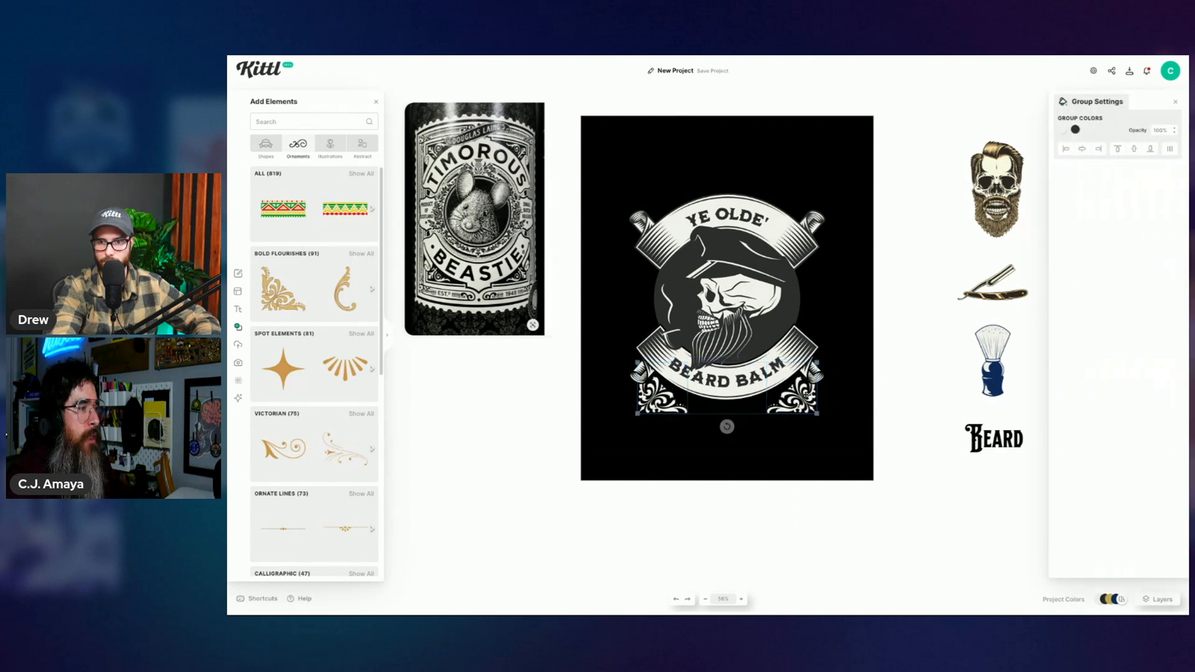
{"action": "left_click", "coordinate": [902, 355]}
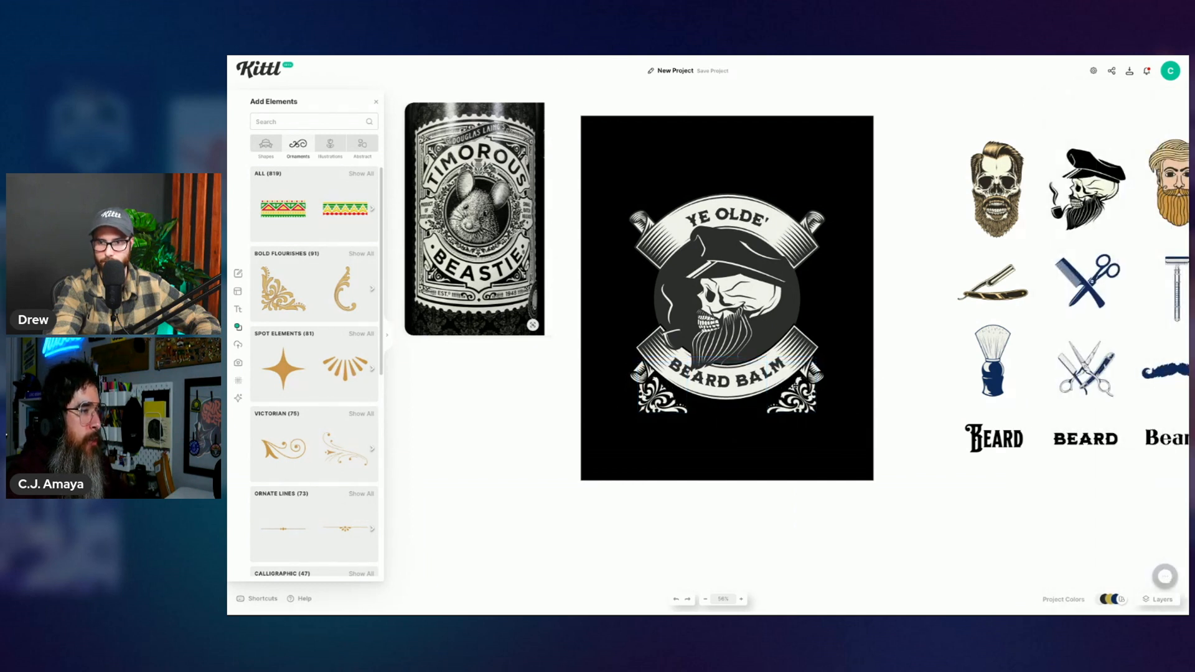
{"action": "key", "text": "ctrl+z"}
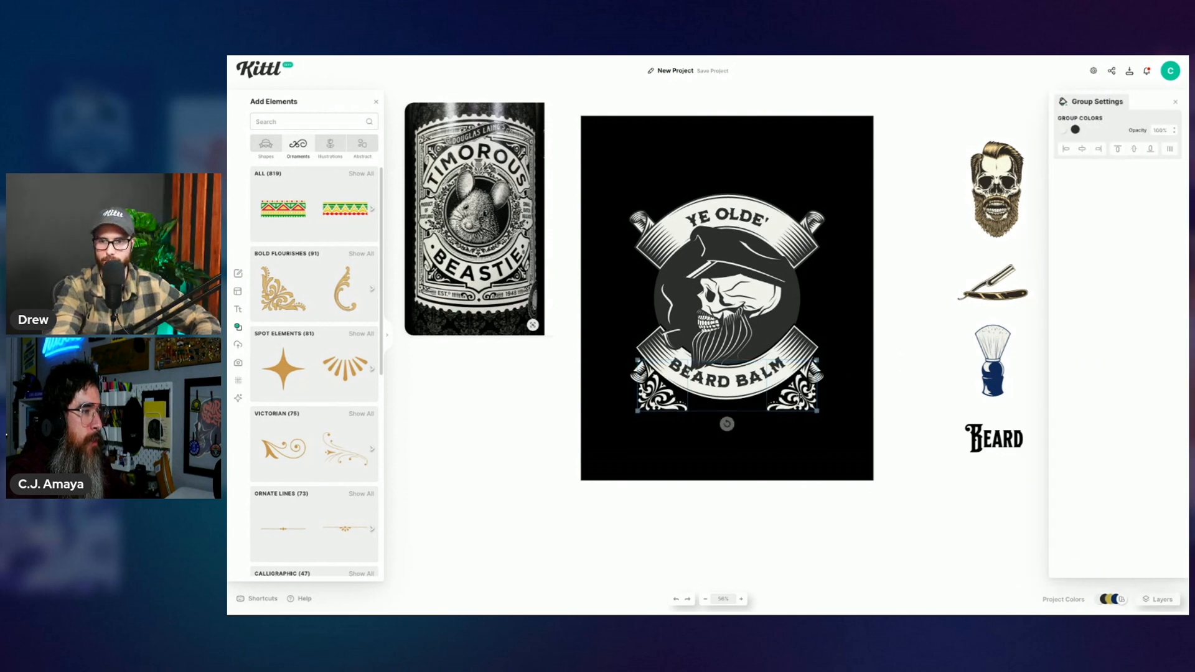
{"action": "left_click", "coordinate": [898, 352]}
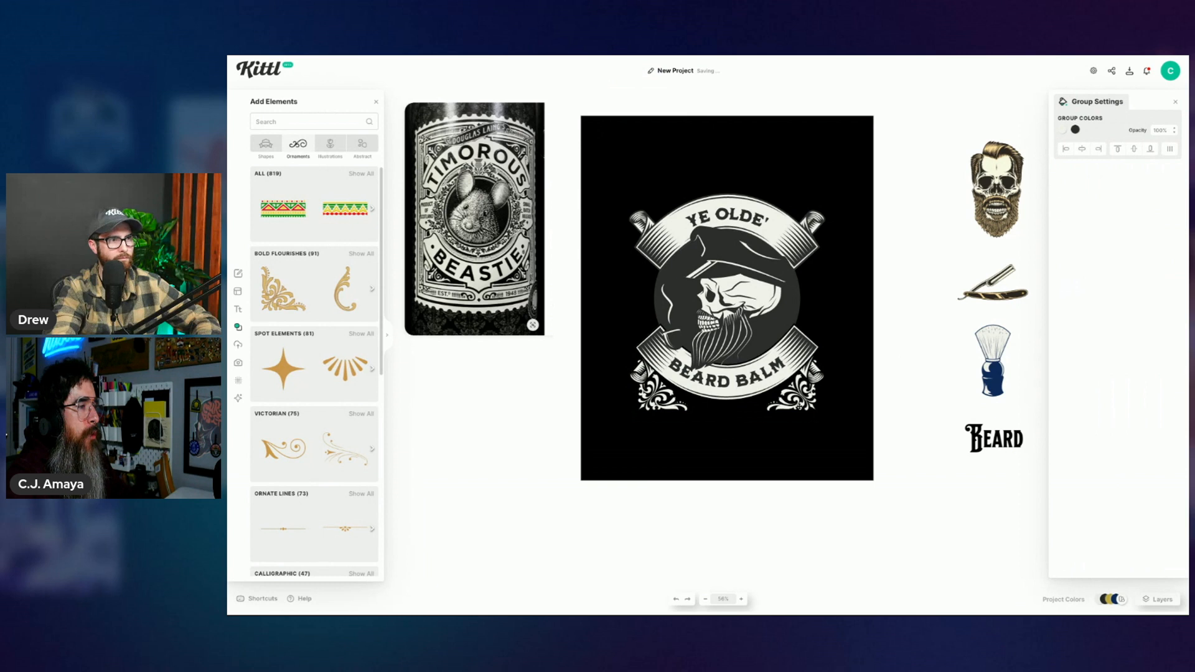
Step: Duplicate the flourish group, flip it vertically and place it around the upper ribbon's corners to mirror the lower pair
{"action": "right_click", "coordinate": [787, 391]}
{"action": "left_click", "coordinate": [810, 410]}
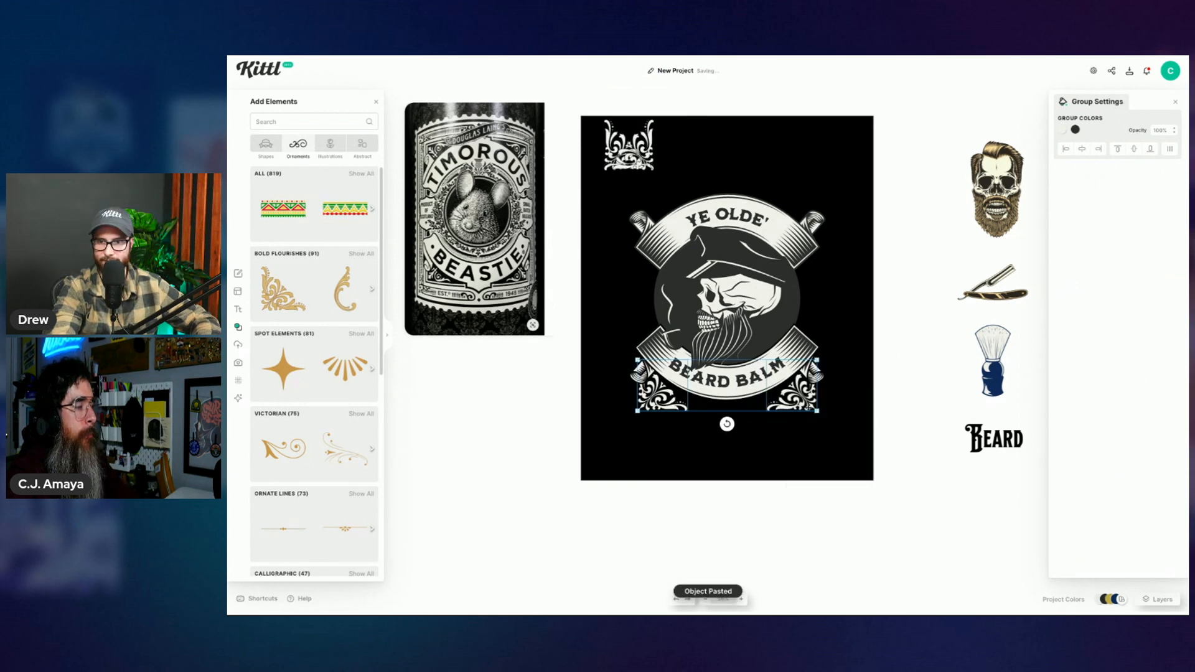
{"action": "right_click", "coordinate": [792, 405]}
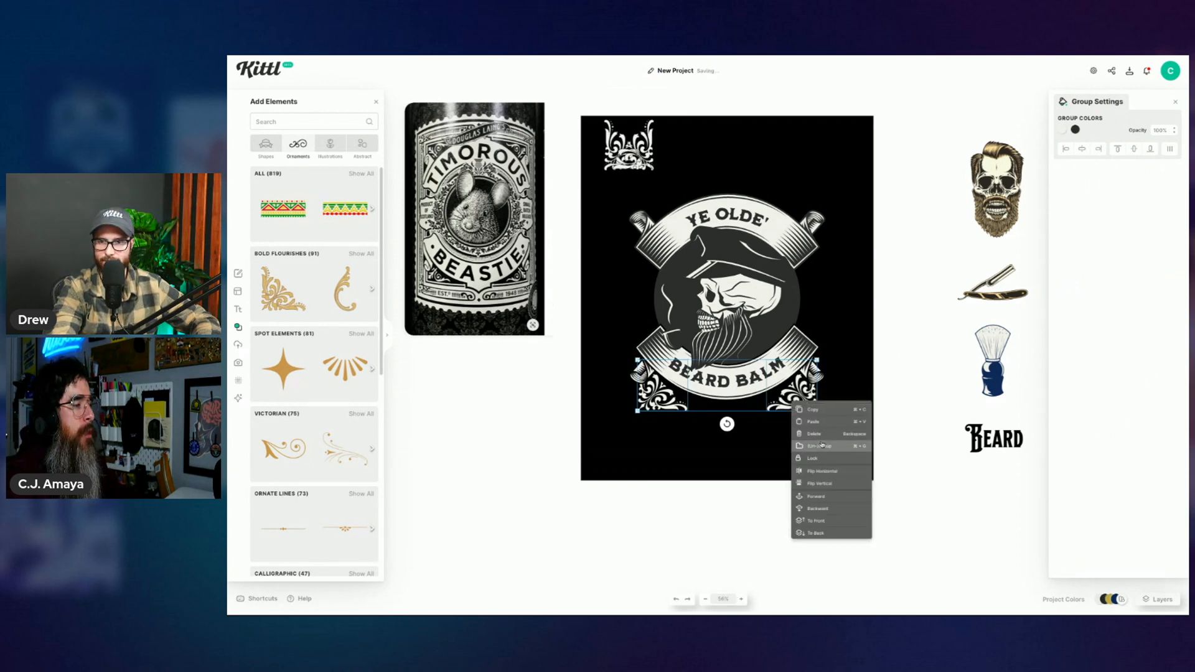
{"action": "left_click", "coordinate": [823, 479]}
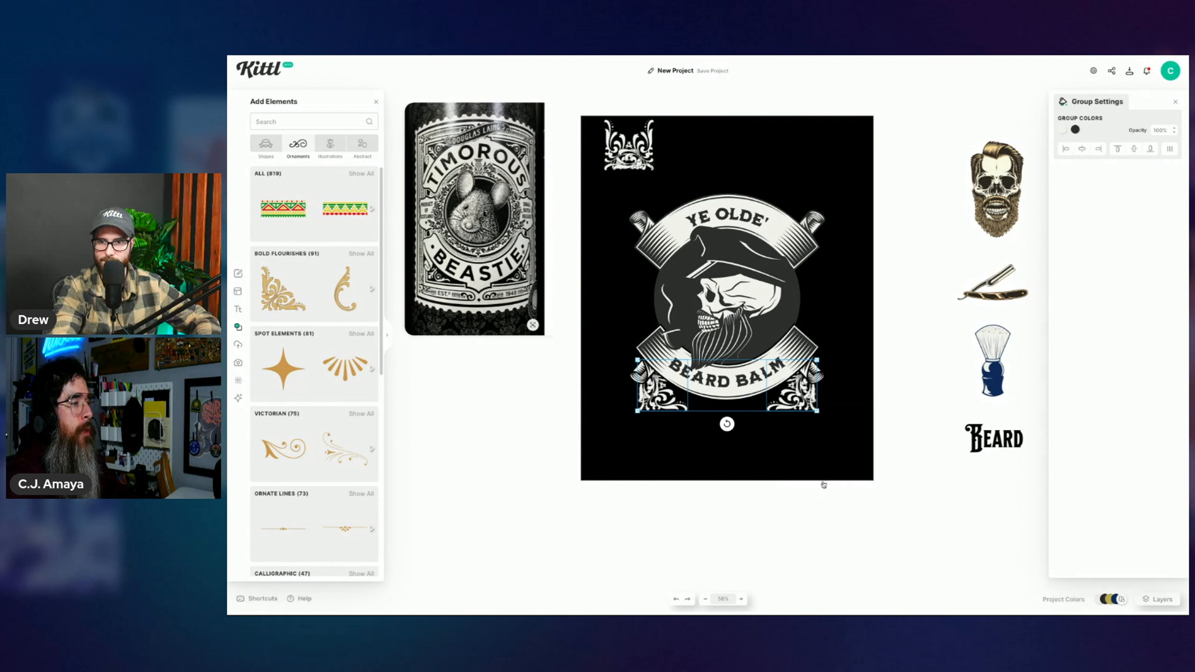
{"action": "left_click_drag", "start_coordinate": [791, 391], "coordinate": [791, 213]}
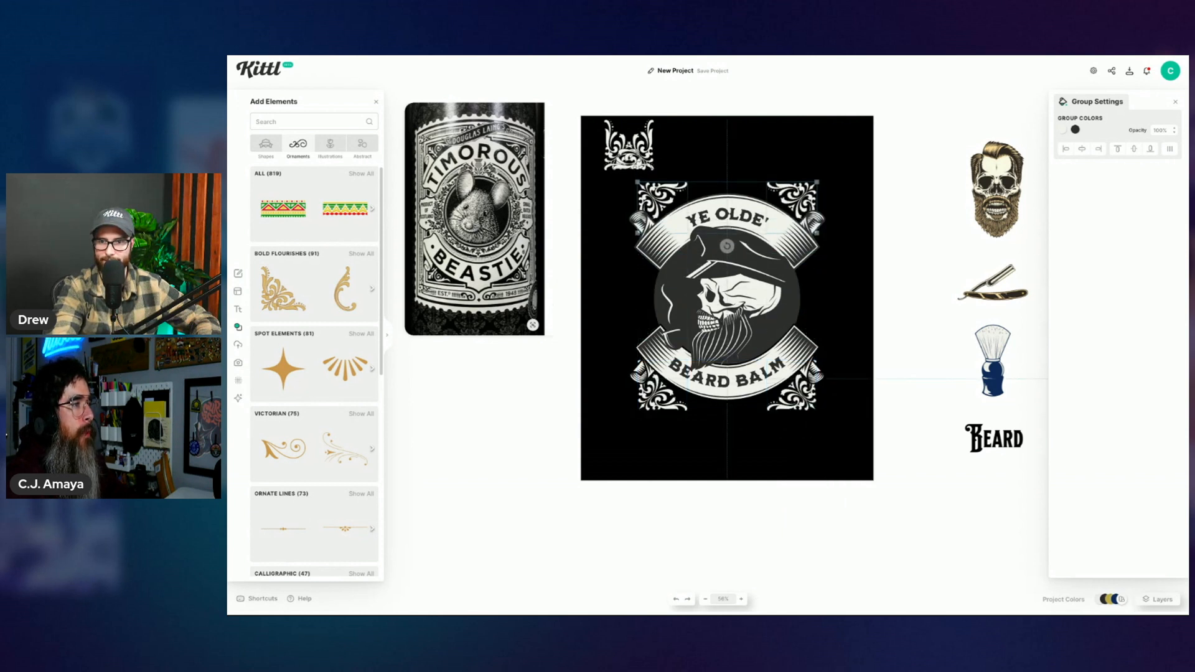
{"action": "left_click", "coordinate": [916, 274]}
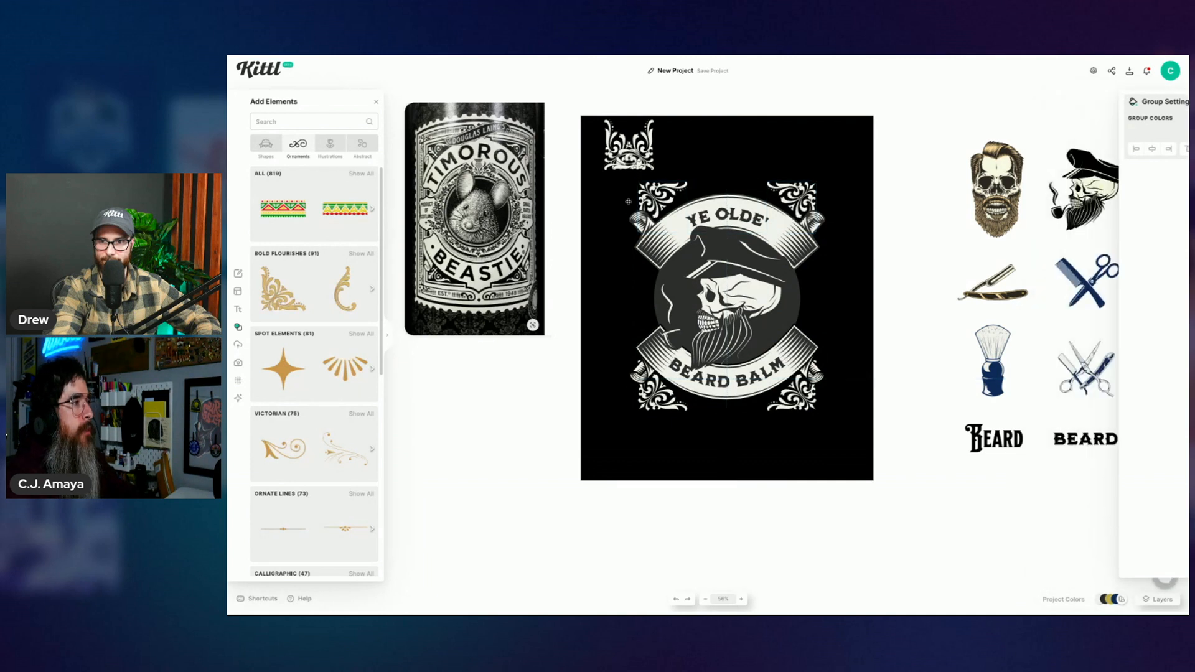
Step: Delete the small stray flourish copy above the label near the artboard's upper edge
{"action": "left_click", "coordinate": [641, 147]}
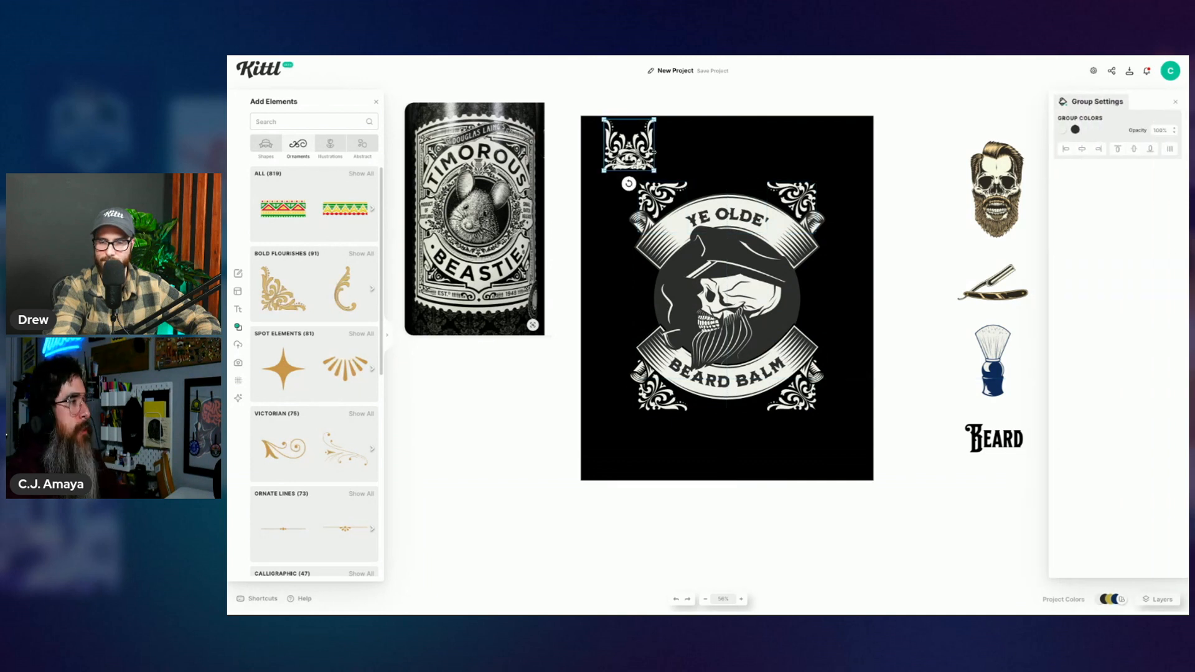
{"action": "key", "text": "Delete"}
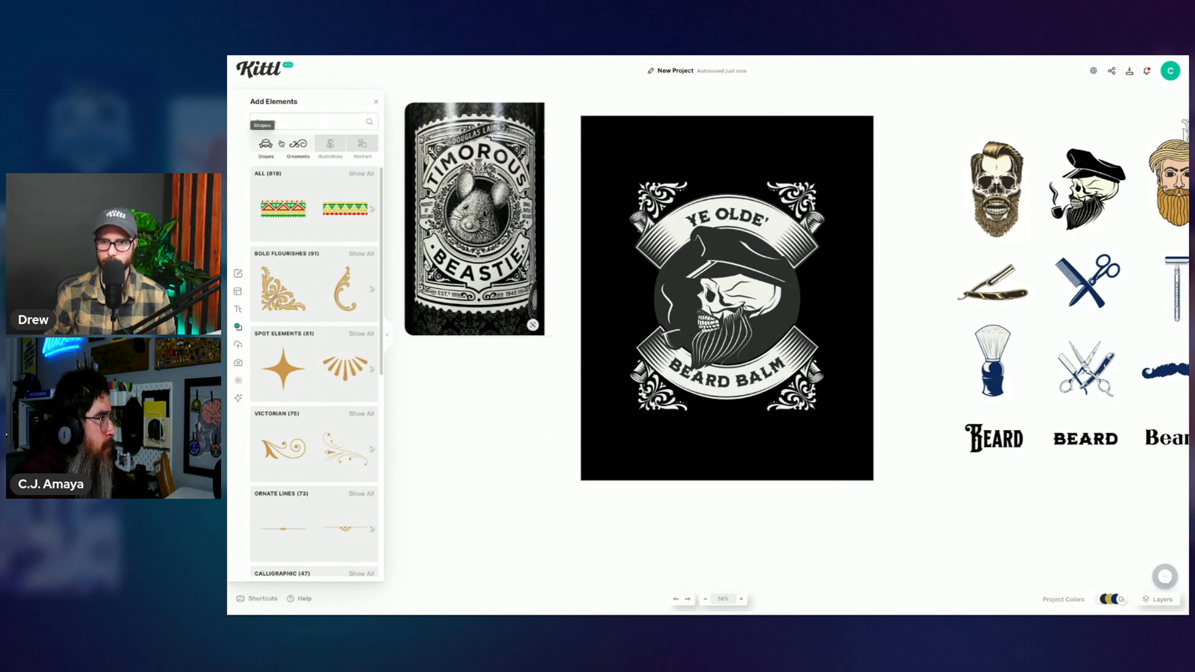
Step: Add the rope-edged circular badge from the Badges shapes to the artboard
{"action": "left_click", "coordinate": [280, 143]}
{"action": "scroll", "coordinate": [297, 417], "scroll_direction": "down", "scroll_amount": 3}
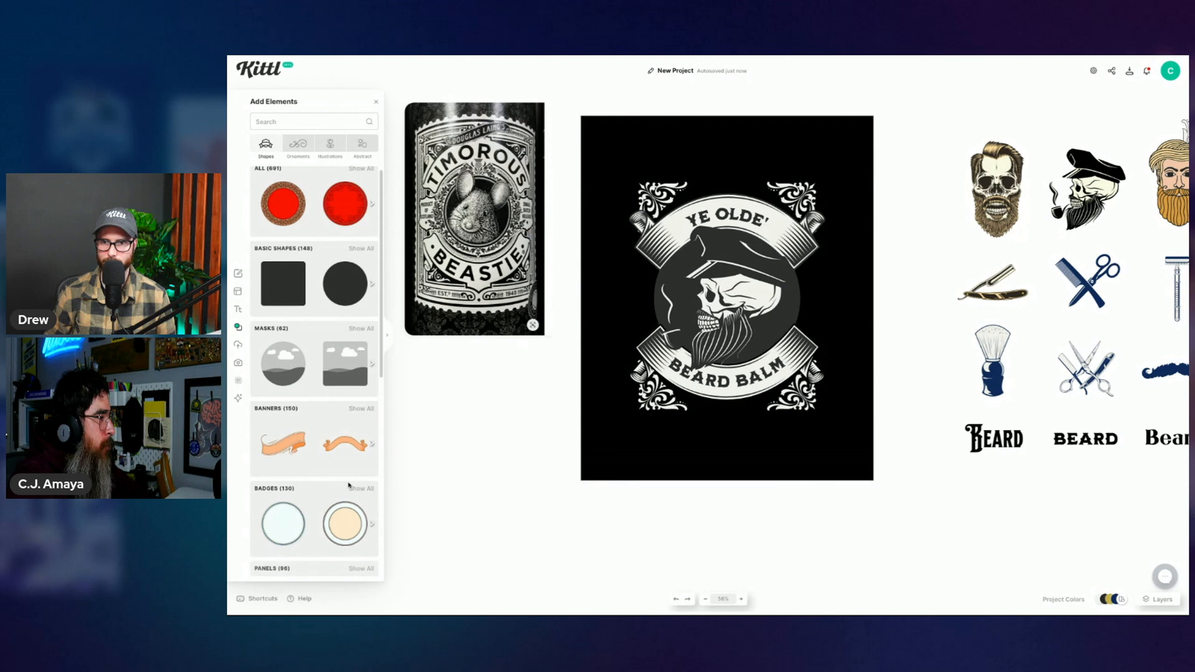
{"action": "left_click", "coordinate": [297, 418]}
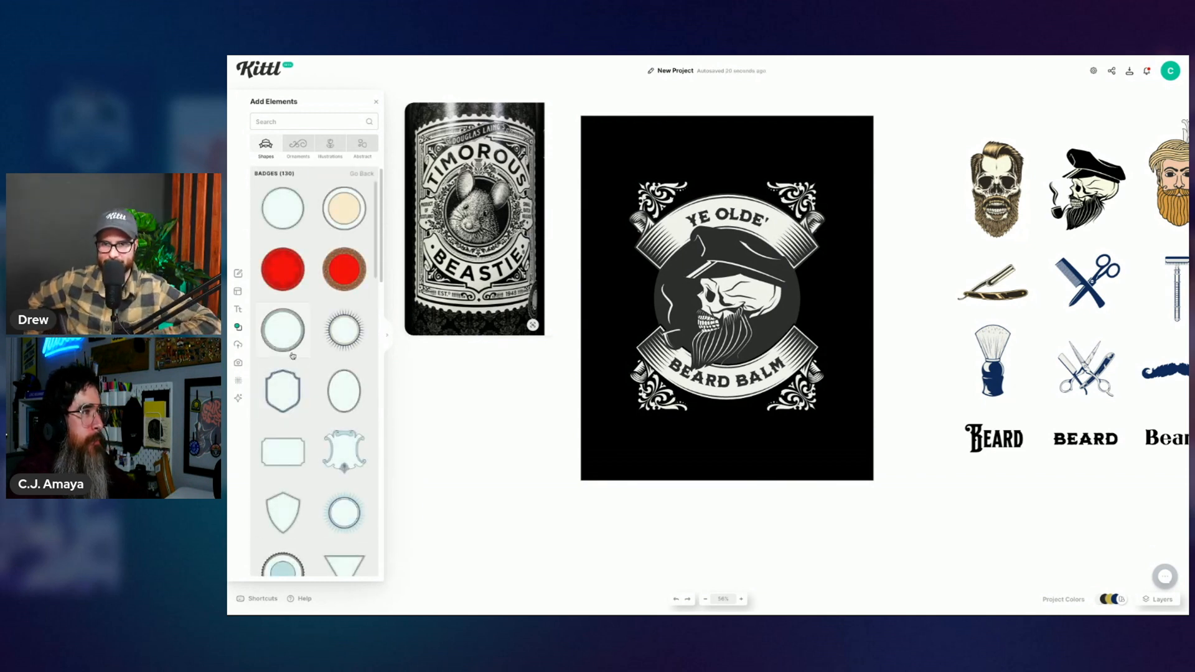
{"action": "left_click", "coordinate": [293, 355]}
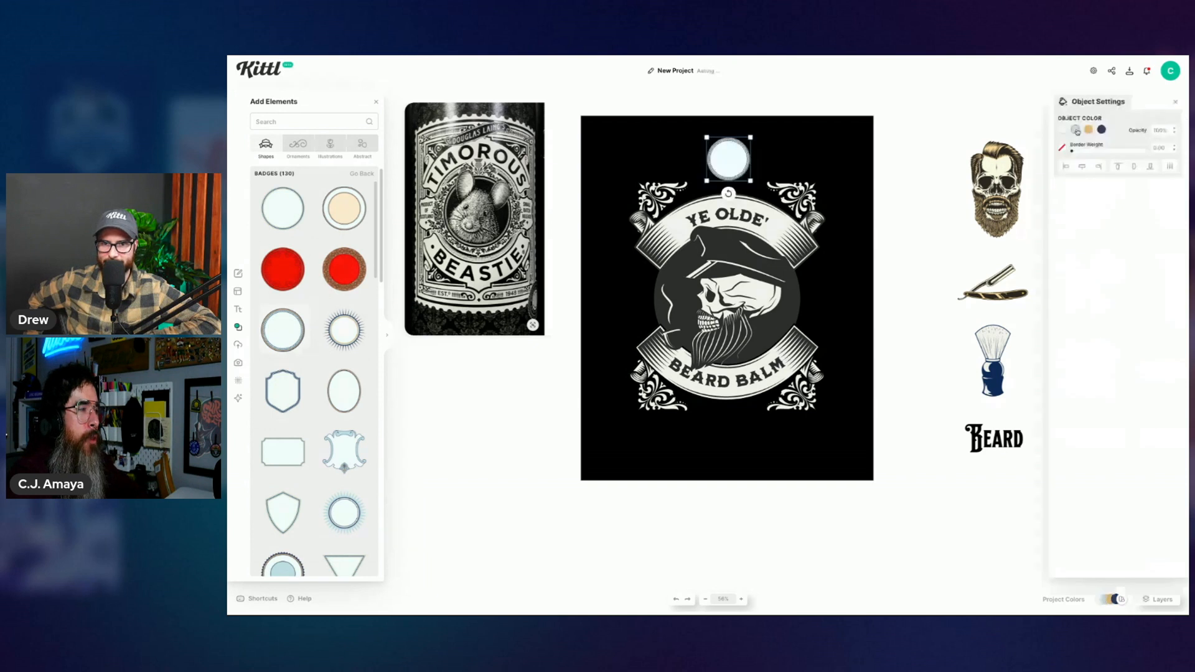
Step: Recolour the badge's inner fill dark grey and its second colour off-white
{"action": "left_click", "coordinate": [1077, 130]}
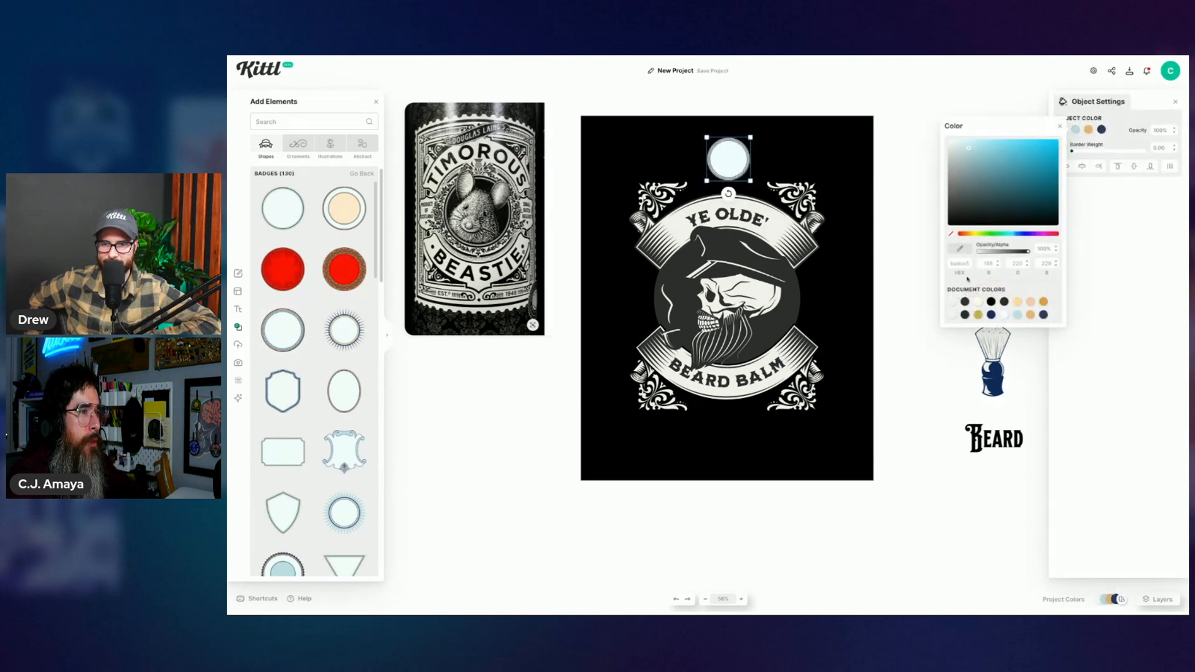
{"action": "left_click", "coordinate": [991, 300]}
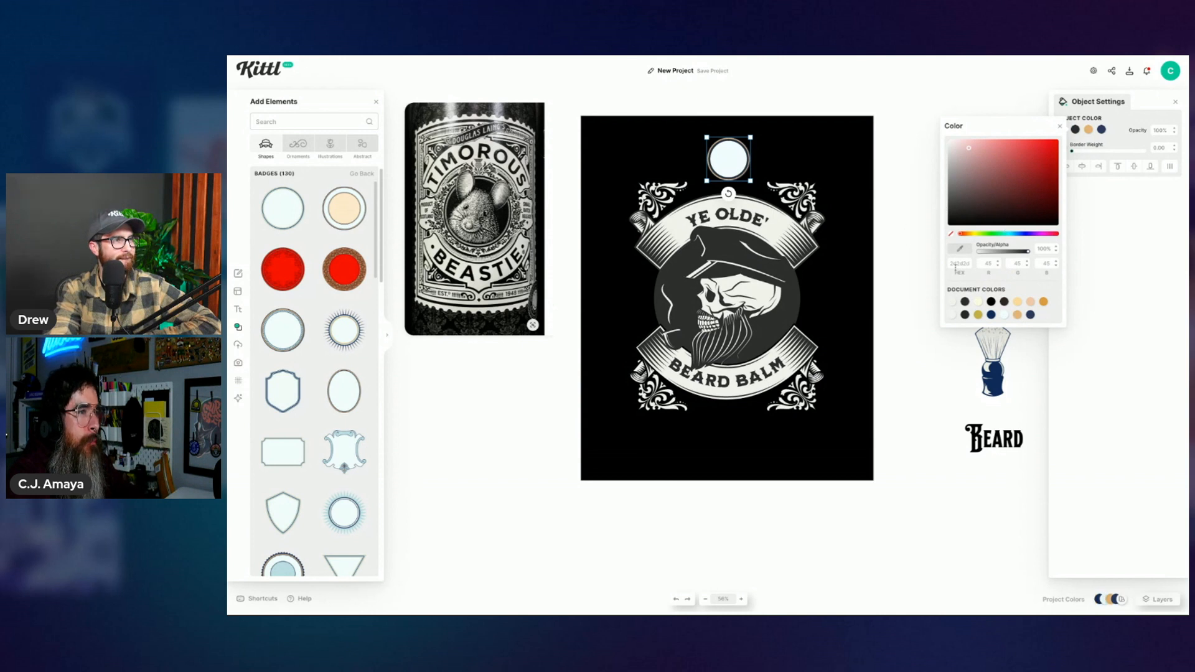
{"action": "left_click", "coordinate": [1060, 126]}
{"action": "left_click", "coordinate": [1063, 130]}
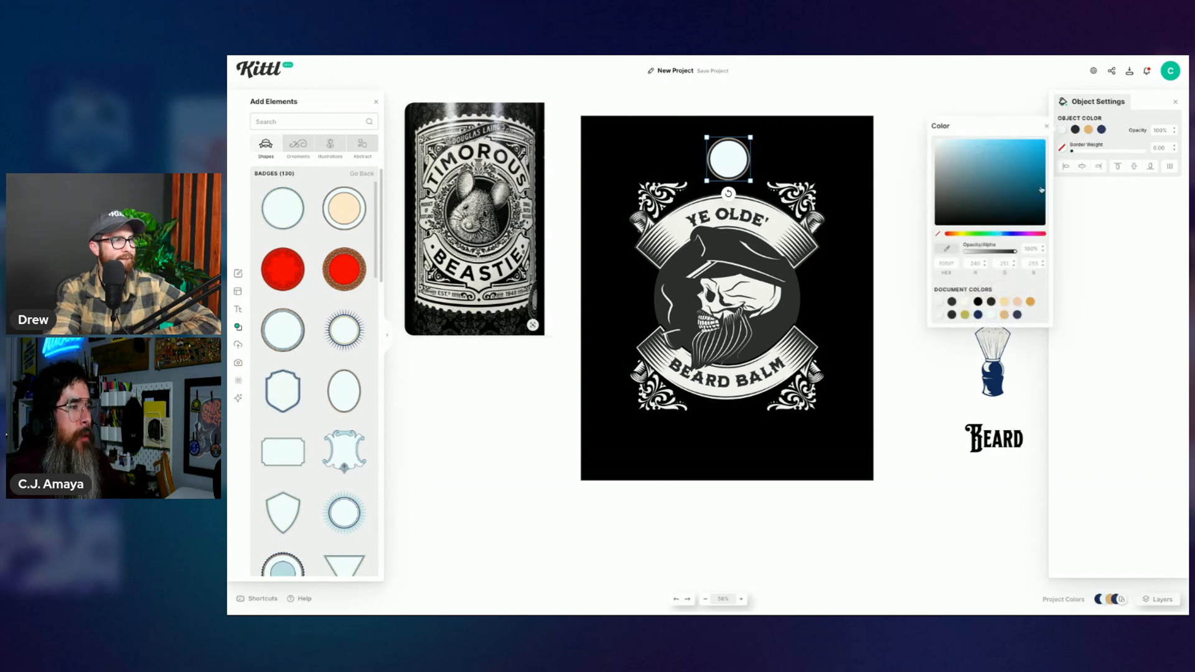
{"action": "left_click", "coordinate": [952, 302]}
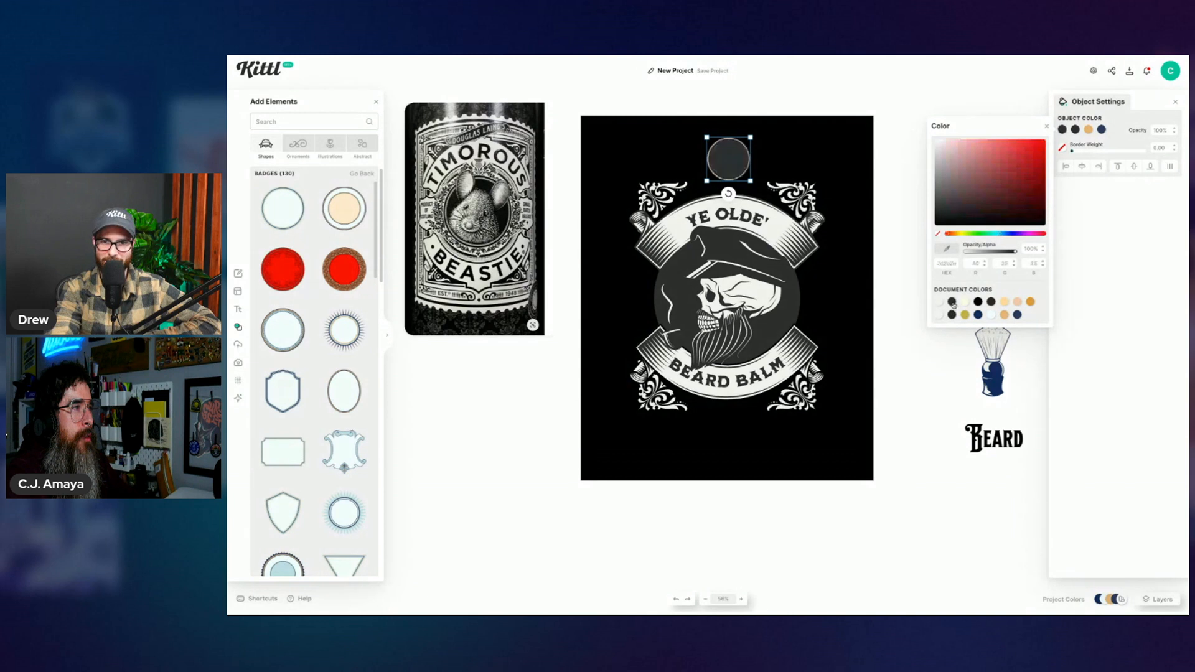
{"action": "left_click", "coordinate": [1076, 131]}
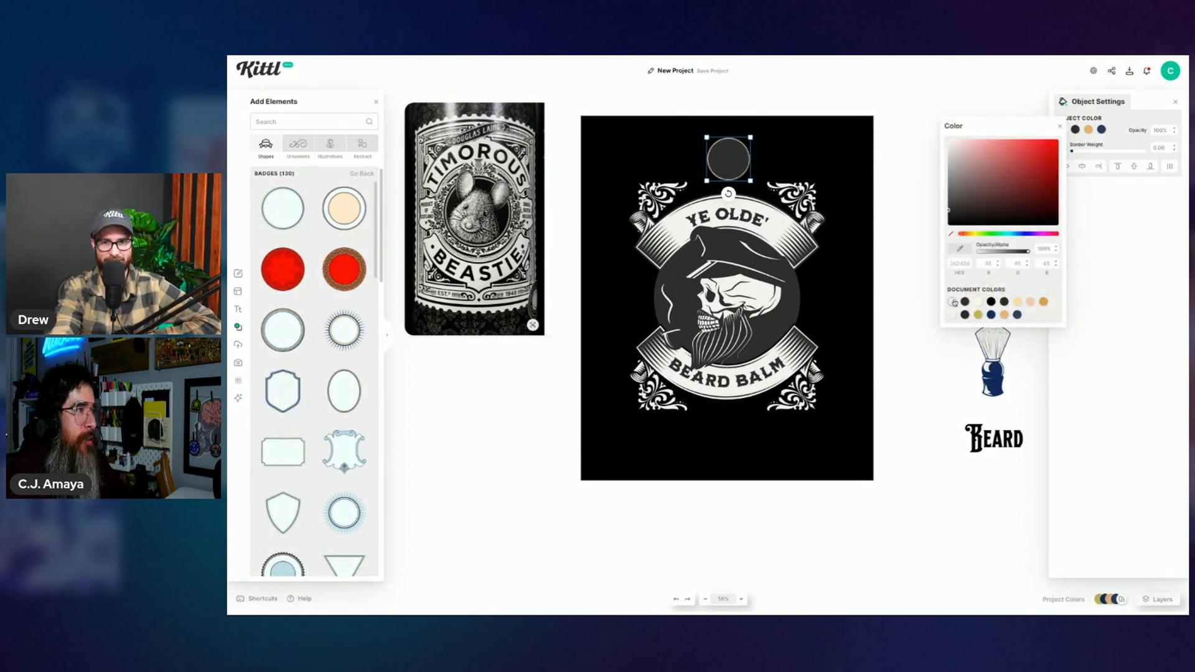
{"action": "left_click", "coordinate": [953, 303]}
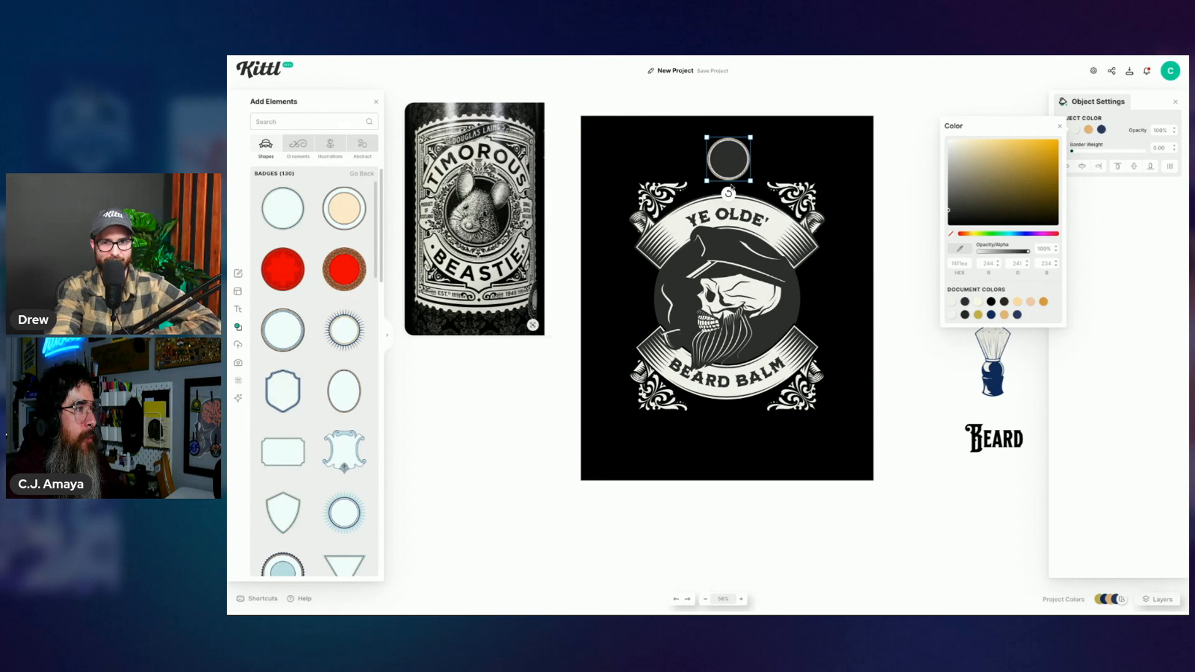
Step: Enlarge the badge, centre it on the skull and send it behind the ribbons and skull as a rope border
{"action": "left_click_drag", "start_coordinate": [750, 181], "coordinate": [875, 306]}
{"action": "left_click_drag", "start_coordinate": [828, 205], "coordinate": [763, 281]}
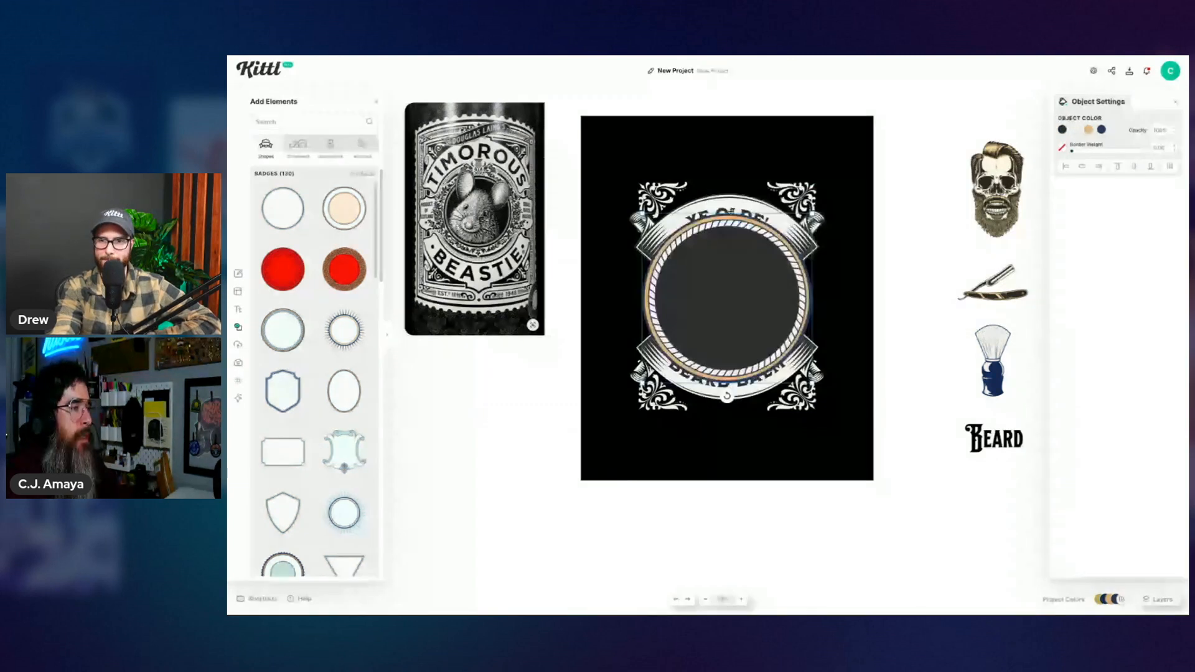
{"action": "right_click", "coordinate": [763, 281]}
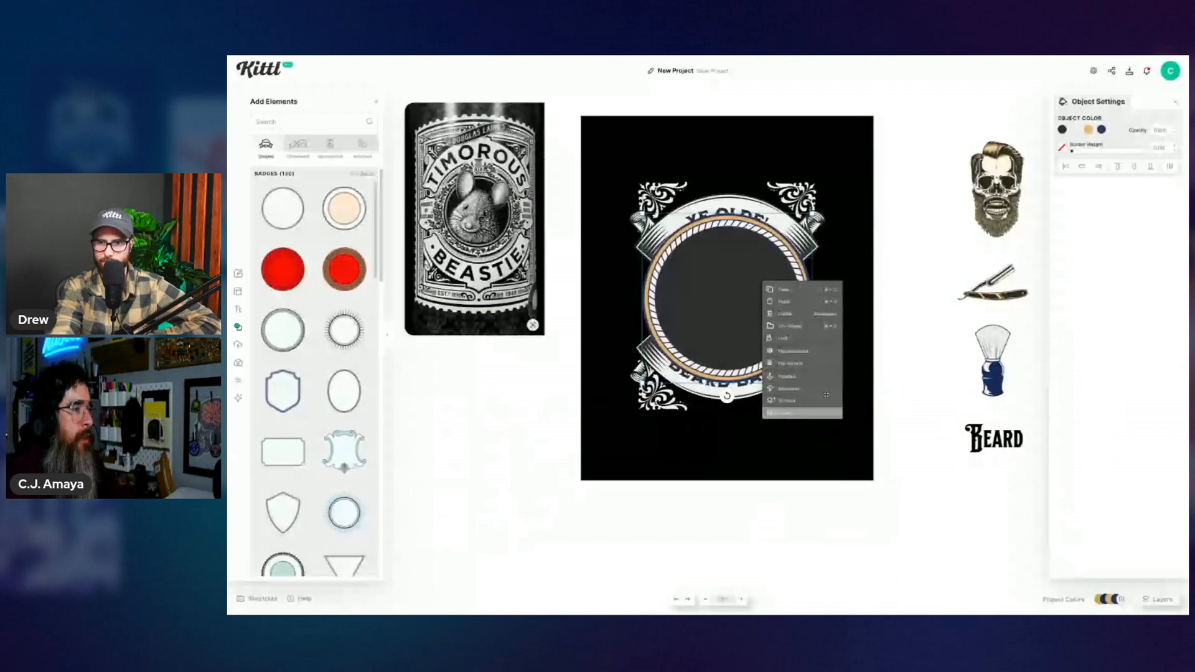
{"action": "left_click", "coordinate": [791, 413]}
{"action": "left_click", "coordinate": [895, 346]}
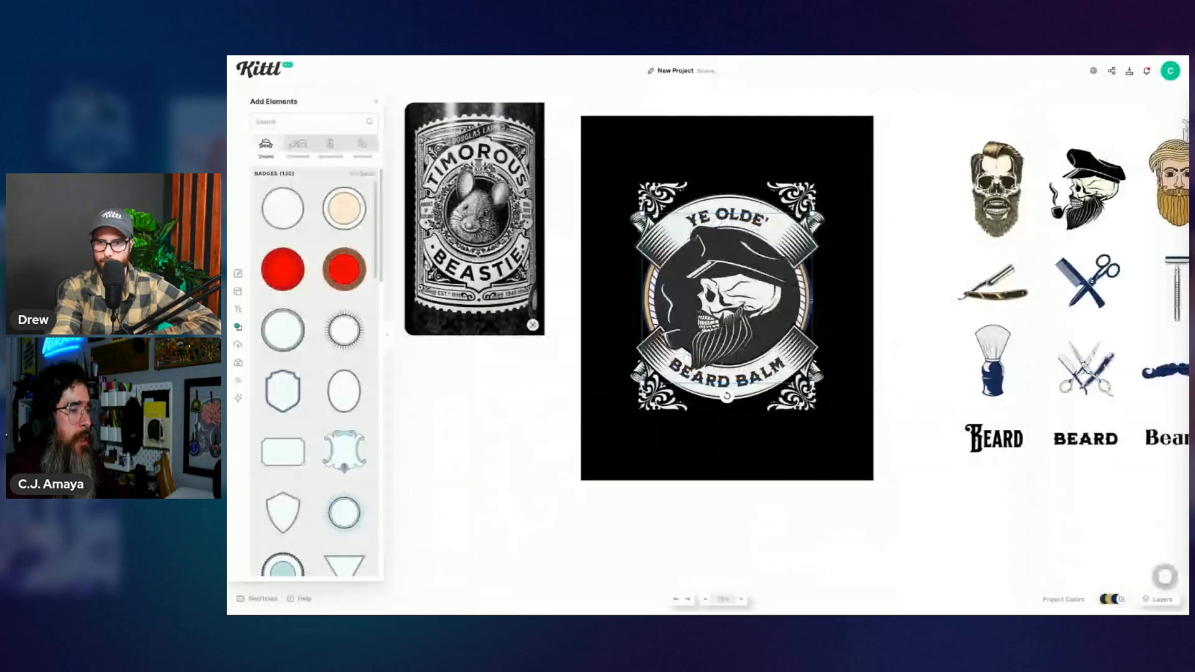
Step: Delete the plain dark circle behind the skull, leaving the rope-edged badge in place
{"action": "left_click", "coordinate": [808, 302]}
{"action": "left_click", "coordinate": [1158, 599]}
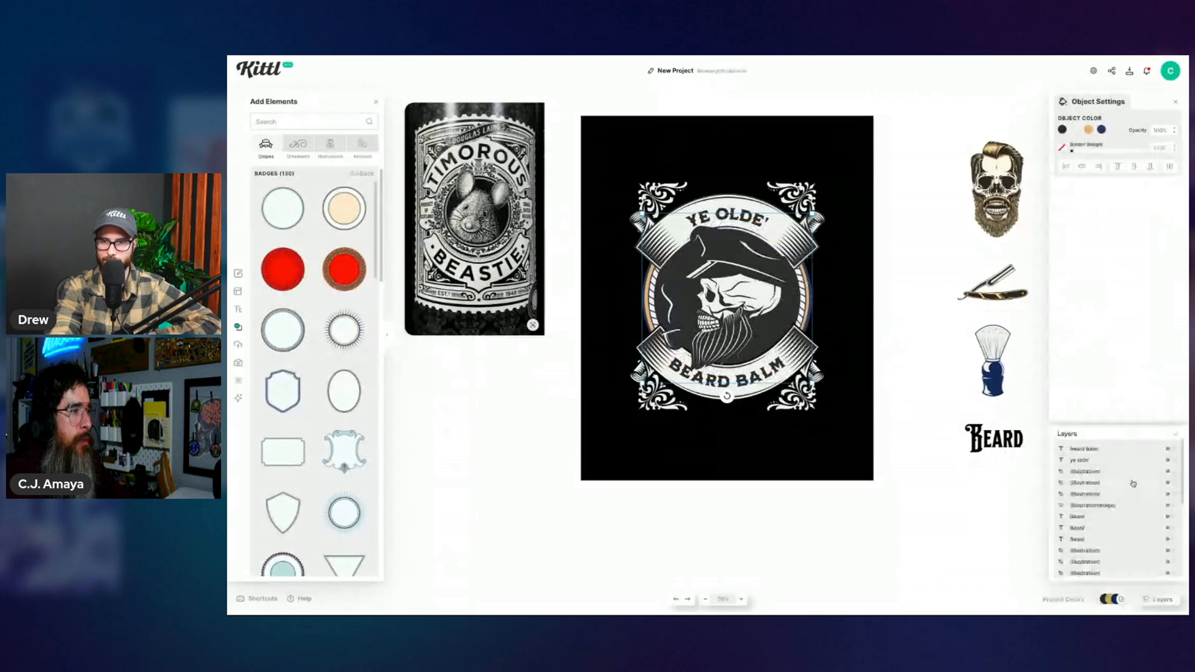
{"action": "left_click", "coordinate": [905, 336]}
{"action": "left_click", "coordinate": [812, 315]}
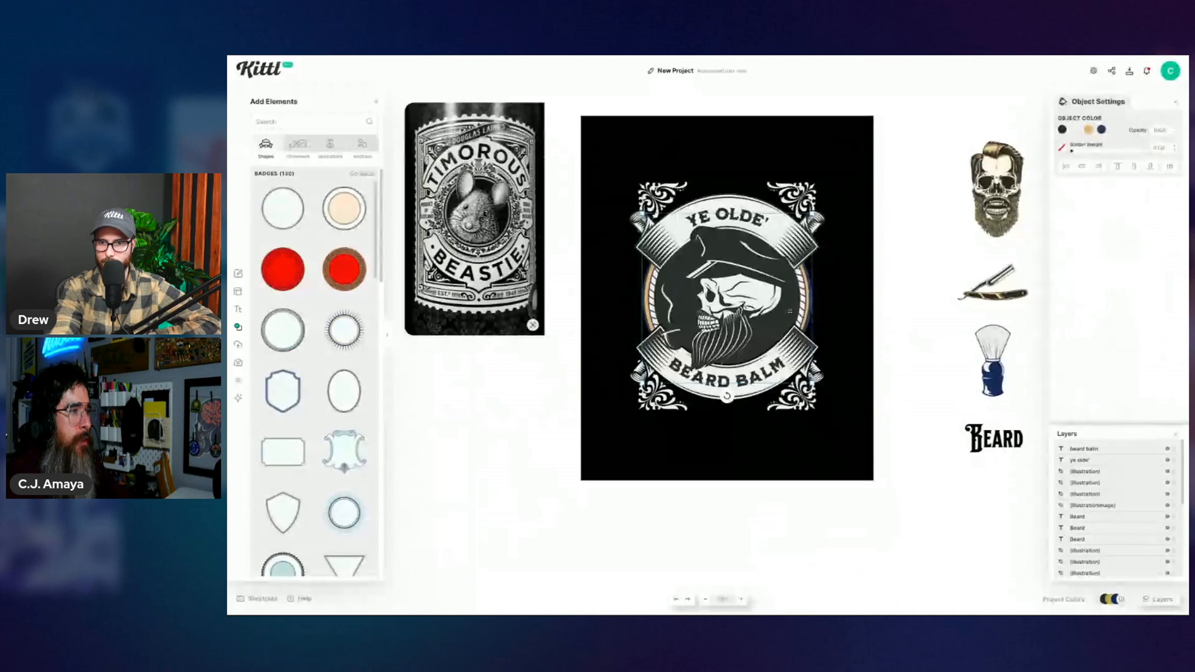
{"action": "left_click", "coordinate": [794, 310]}
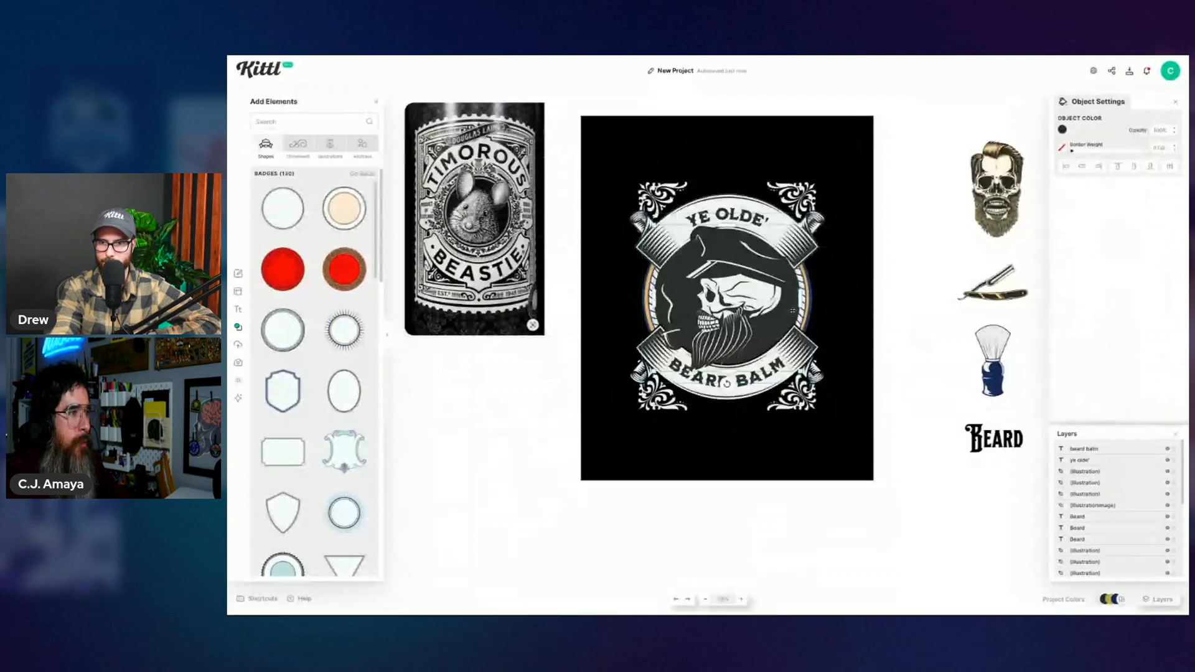
{"action": "right_click", "coordinate": [793, 310]}
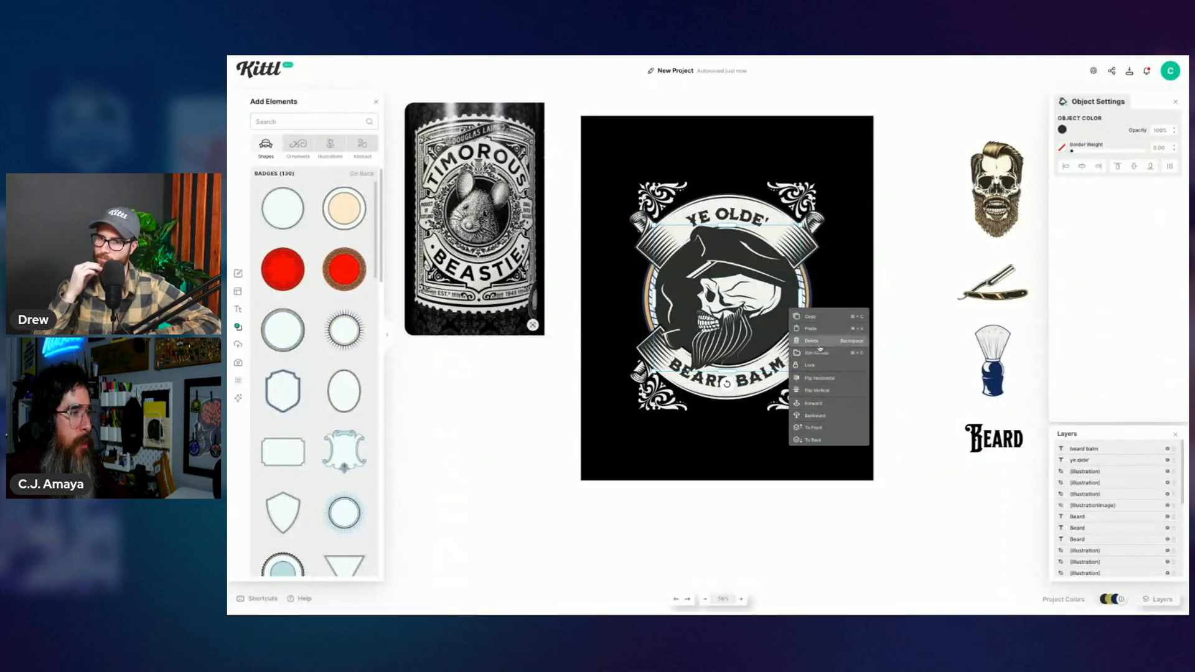
{"action": "left_click", "coordinate": [820, 342]}
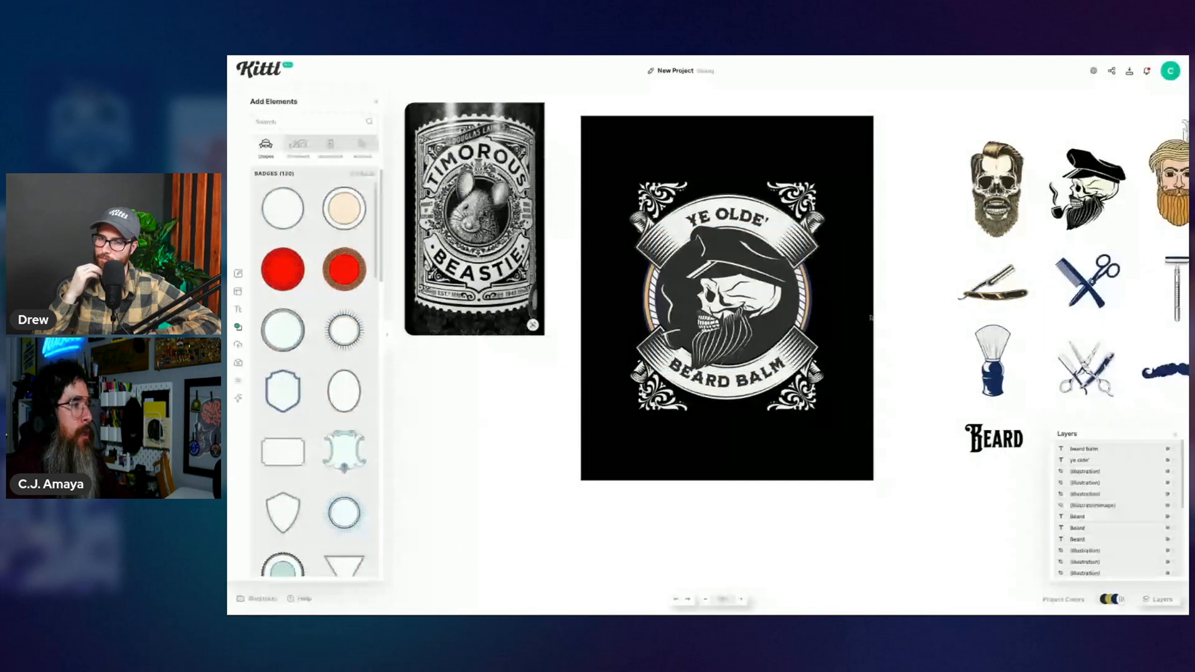
{"action": "key", "text": "ctrl+z"}
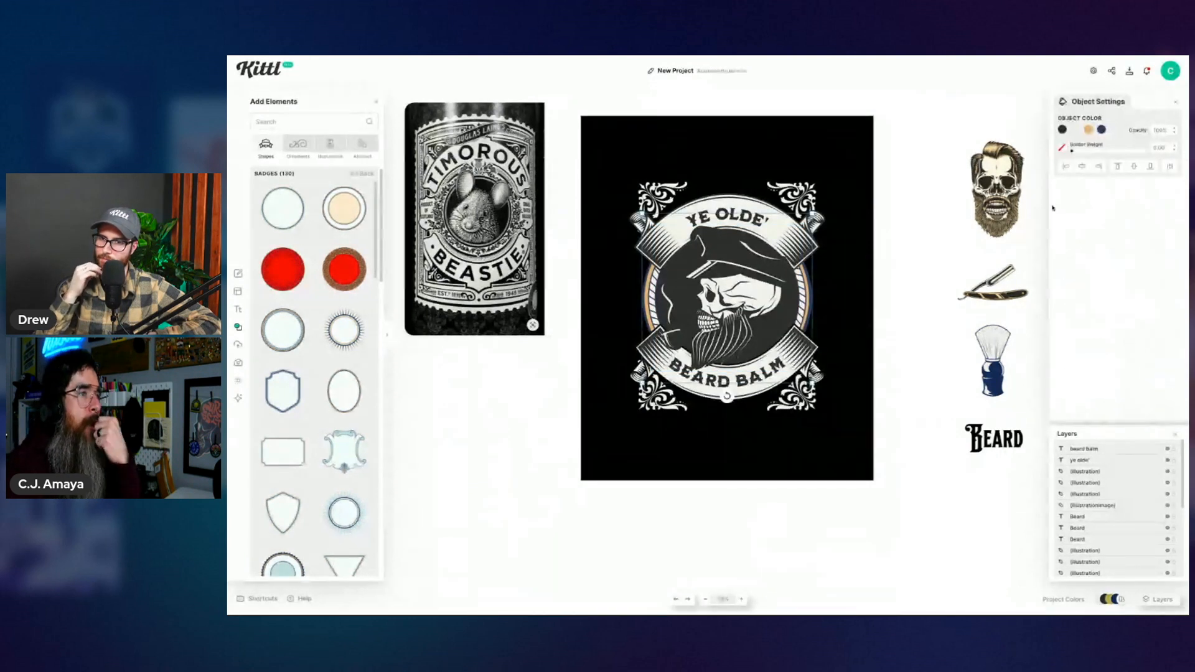
Step: Try recolouring the rope badge's tan parts dark grey and its navy parts off-white
{"action": "left_click", "coordinate": [1088, 130]}
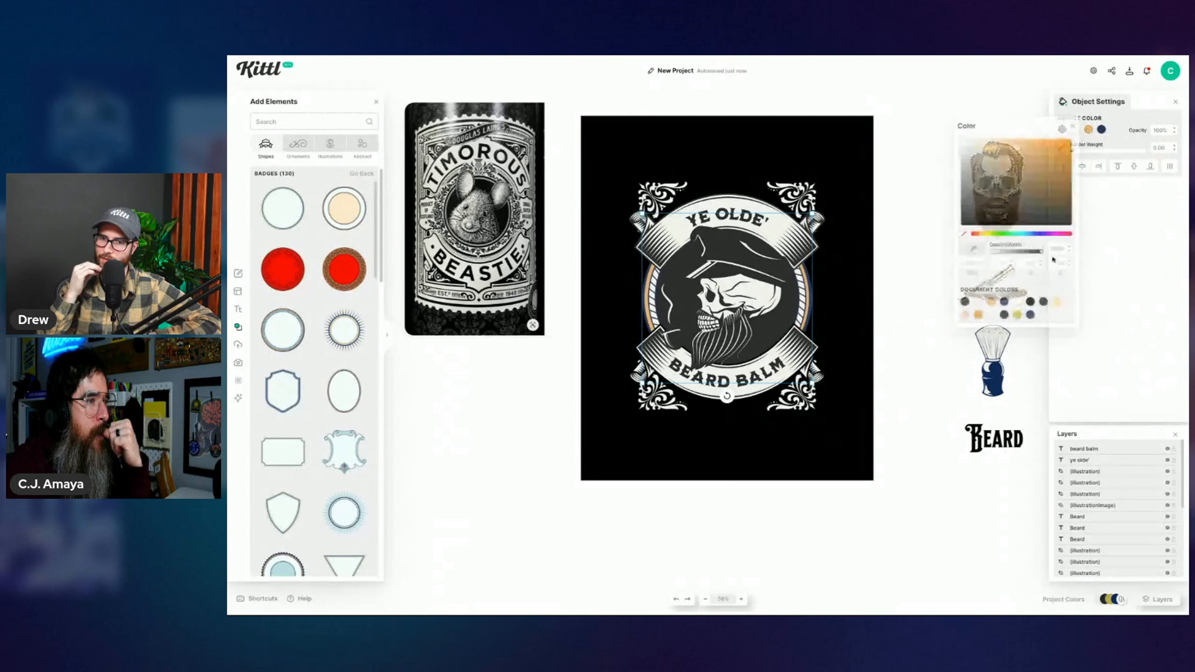
{"action": "left_click", "coordinate": [966, 302]}
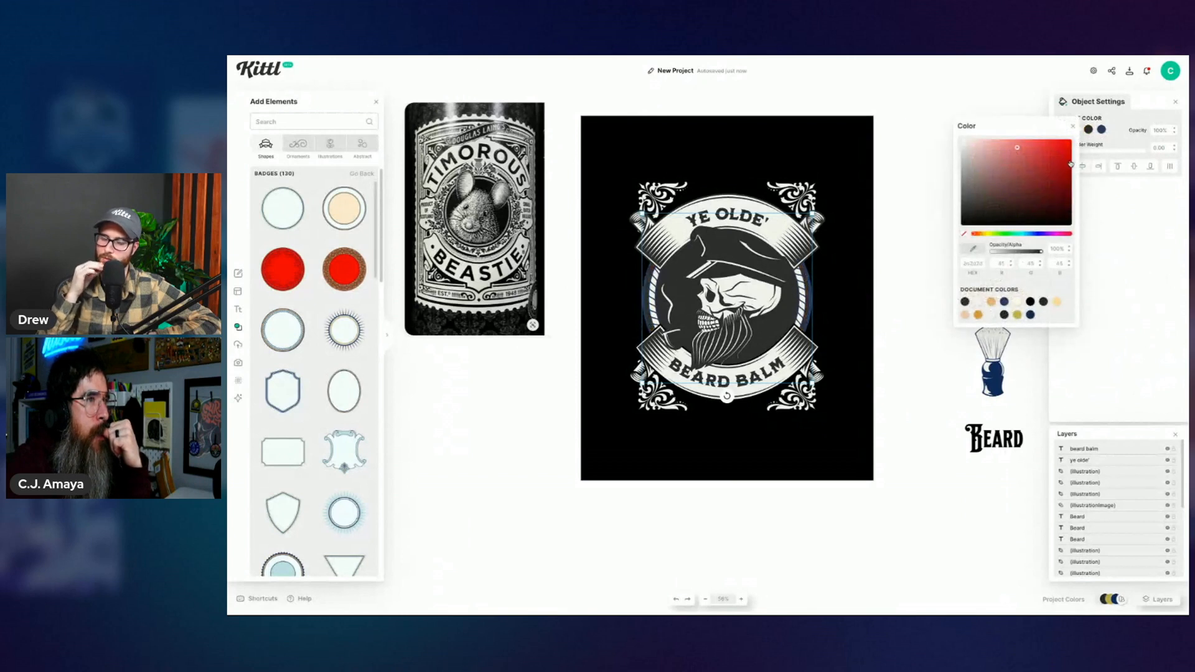
{"action": "left_click", "coordinate": [1101, 130]}
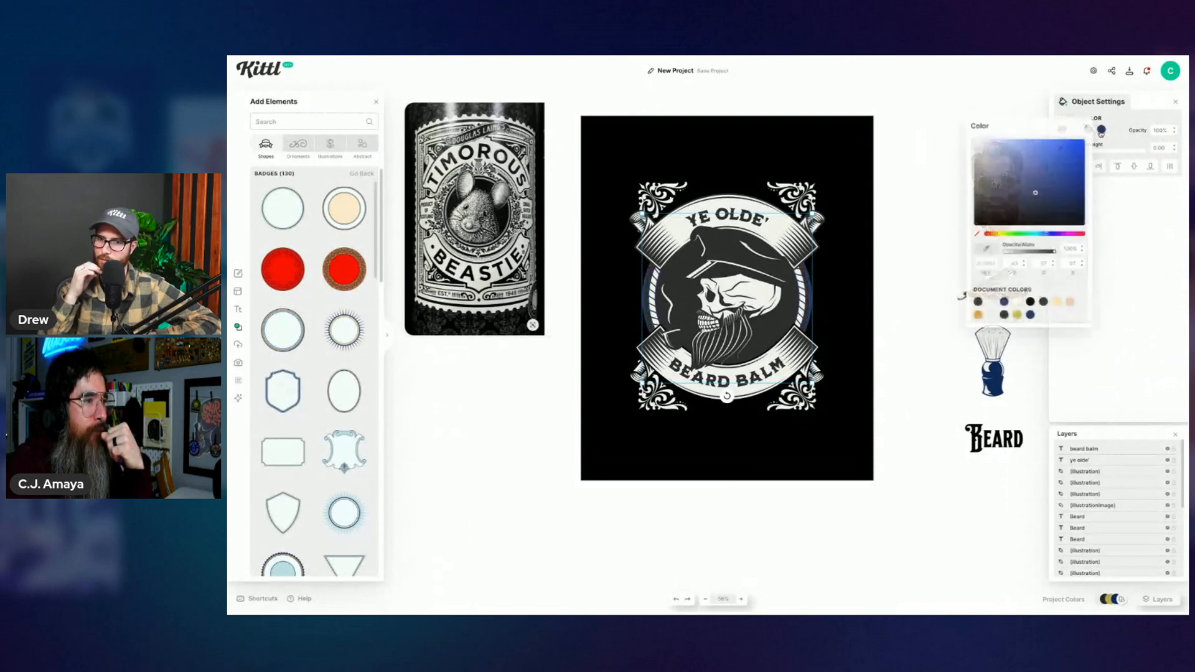
{"action": "left_click", "coordinate": [976, 314]}
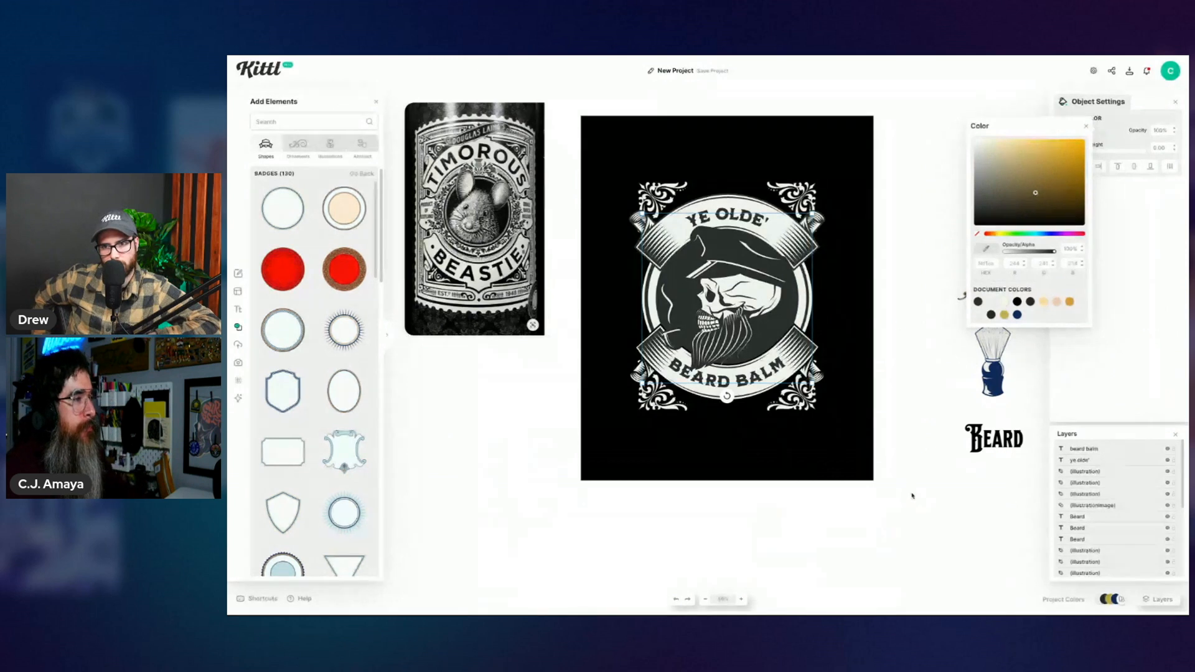
{"action": "left_click", "coordinate": [924, 473]}
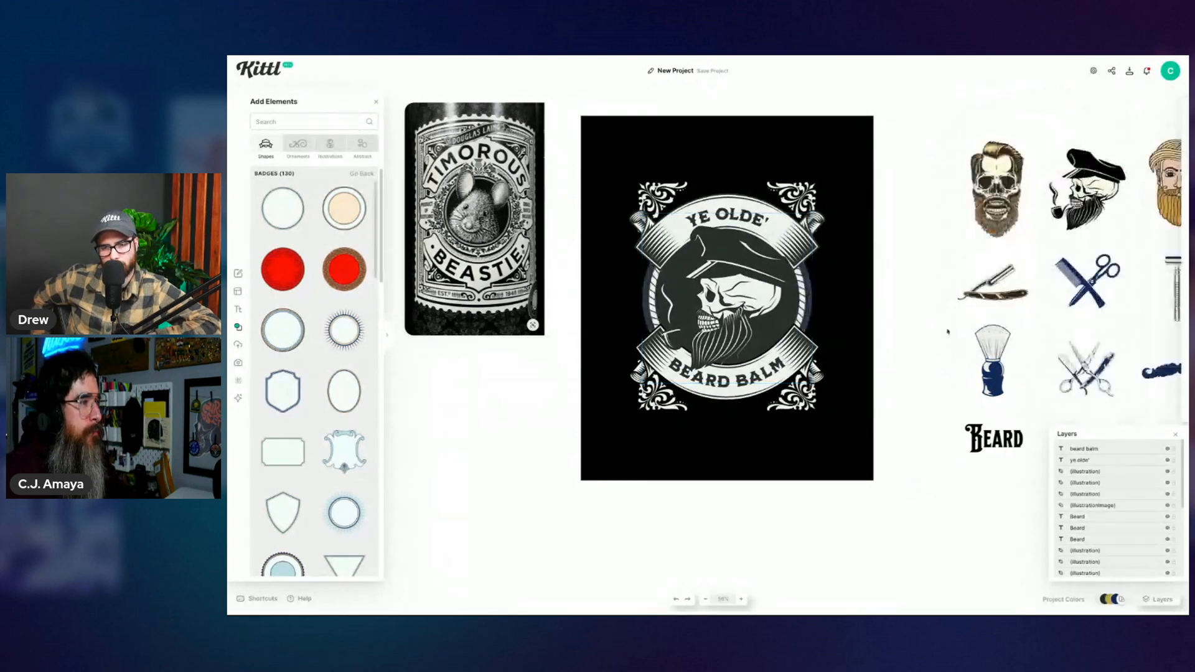
{"action": "left_click", "coordinate": [804, 320]}
{"action": "left_click", "coordinate": [1101, 130]}
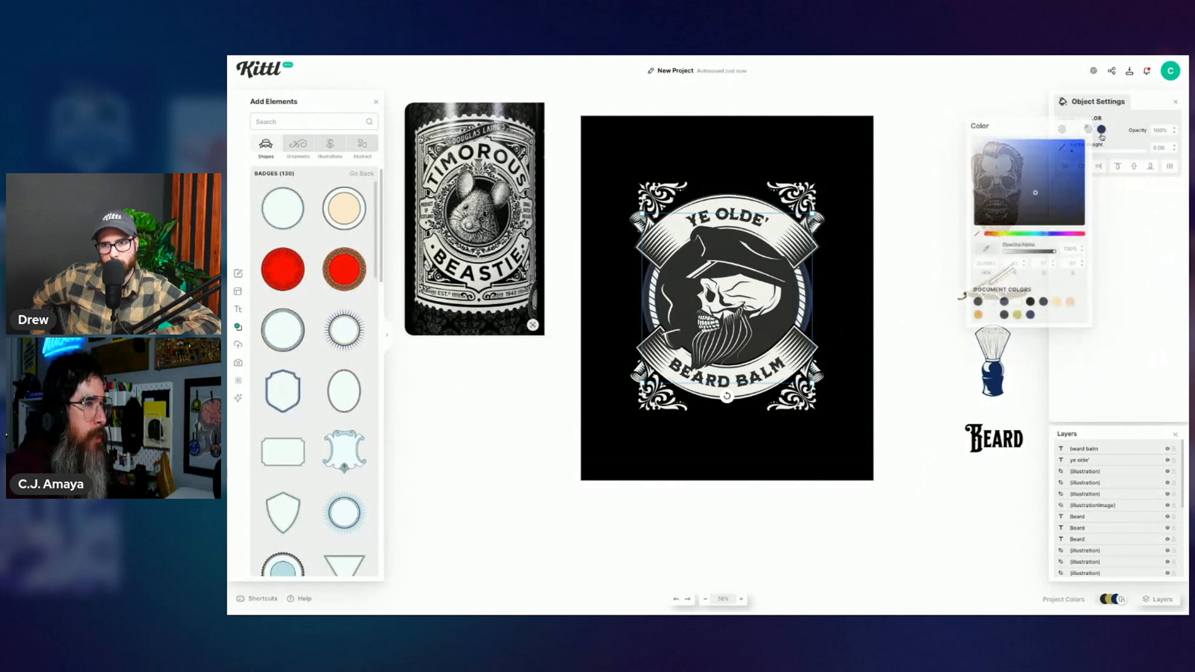
{"action": "left_click", "coordinate": [992, 302]}
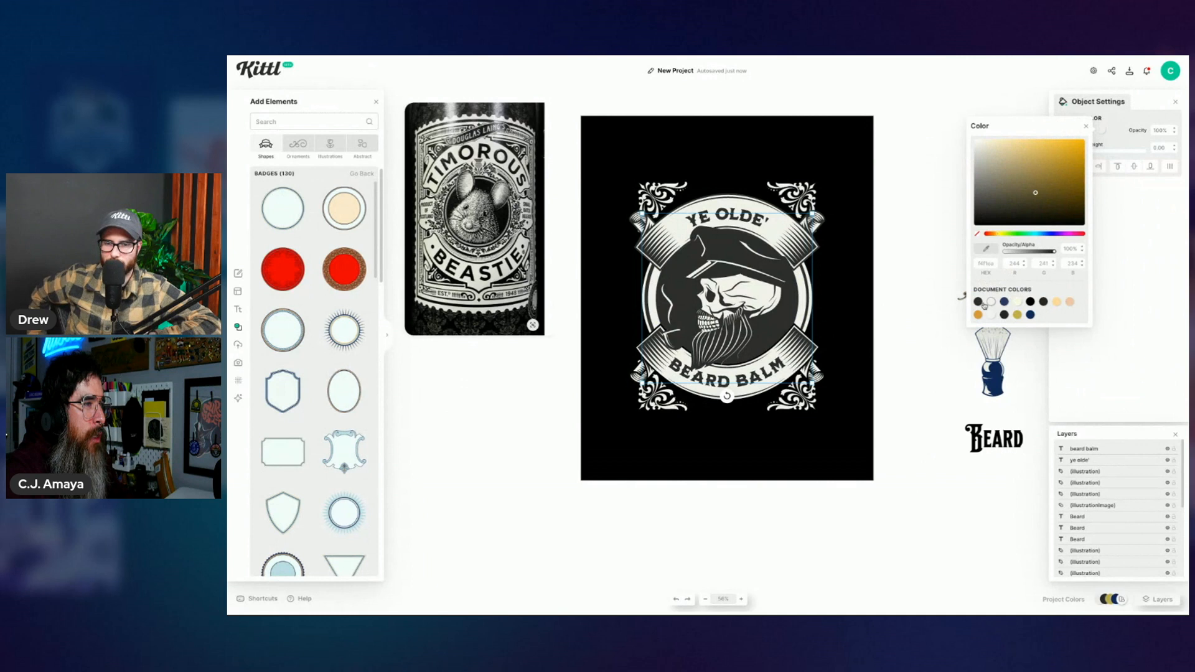
{"action": "left_click", "coordinate": [930, 321]}
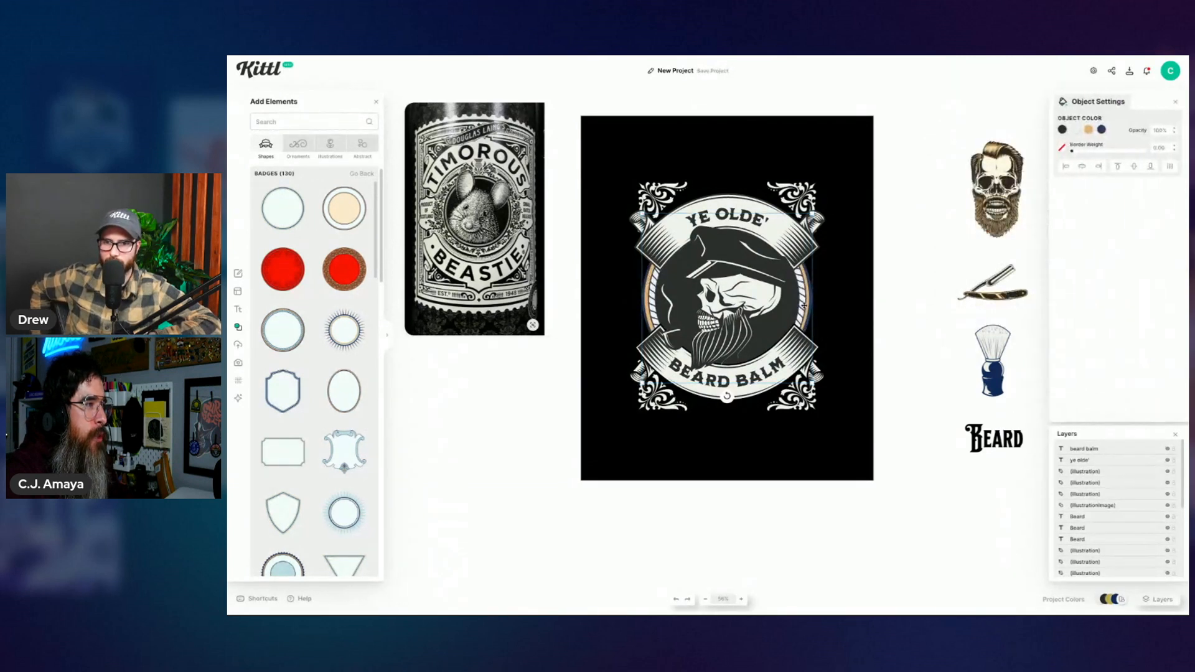
Step: Centre the rope badge horizontally and recolour its navy parts off-white and its tan and former off-white parts dark grey
{"action": "left_click_drag", "start_coordinate": [803, 306], "coordinate": [864, 305]}
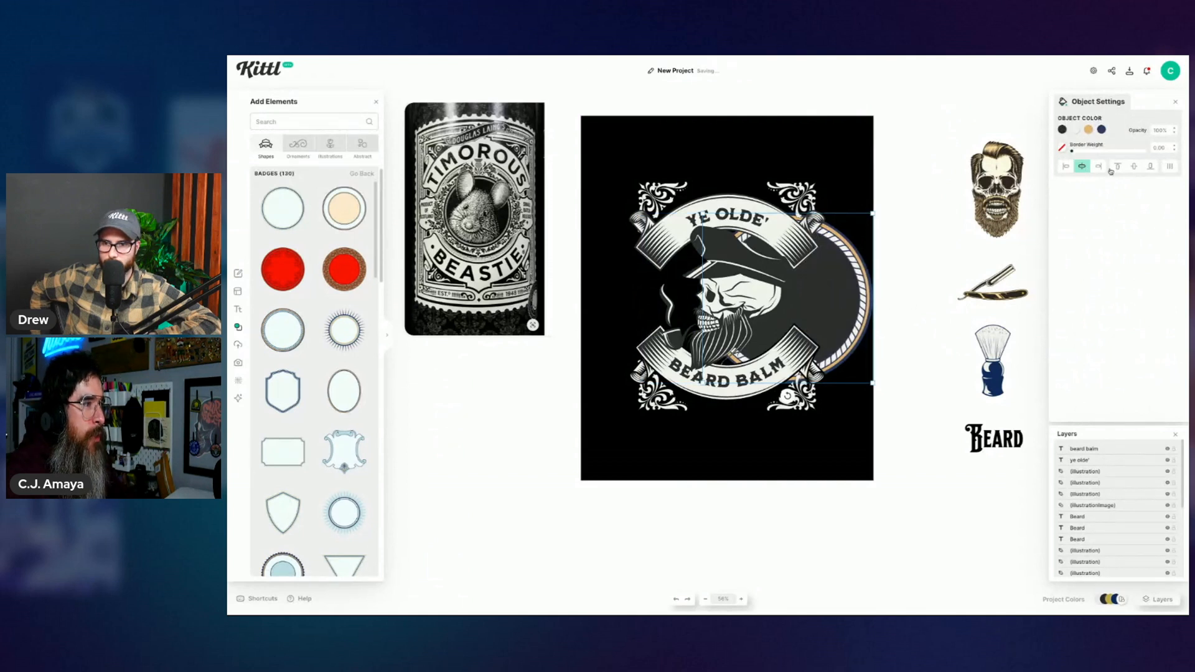
{"action": "left_click", "coordinate": [1082, 167]}
{"action": "left_click", "coordinate": [1087, 130]}
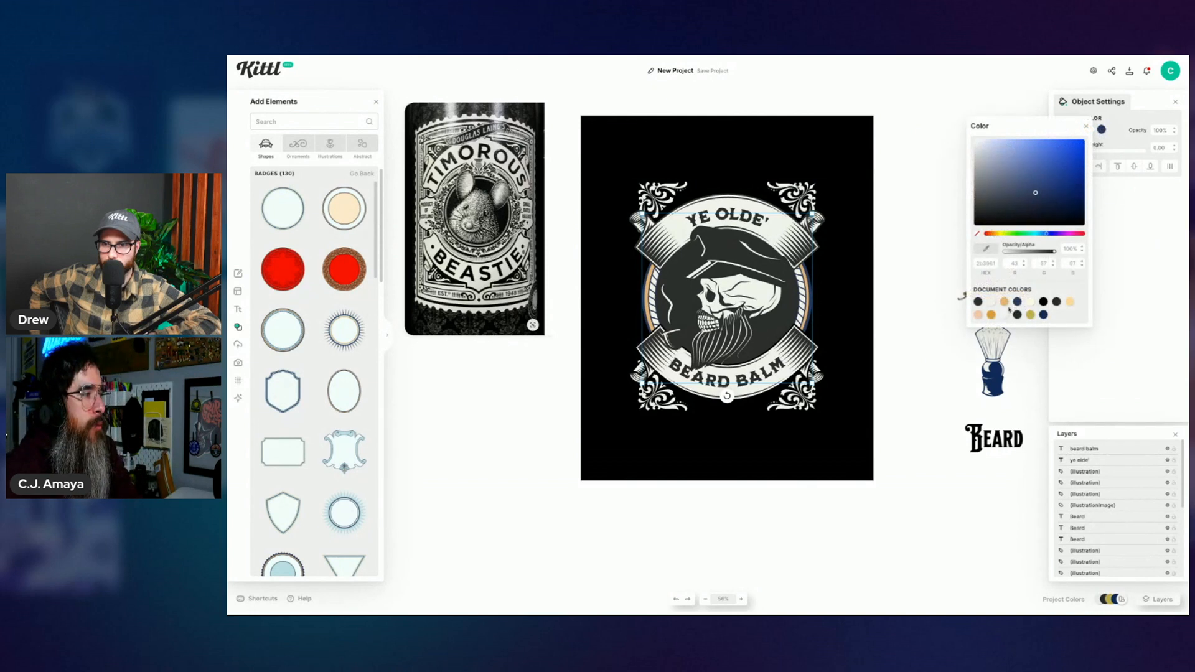
{"action": "left_click", "coordinate": [991, 303]}
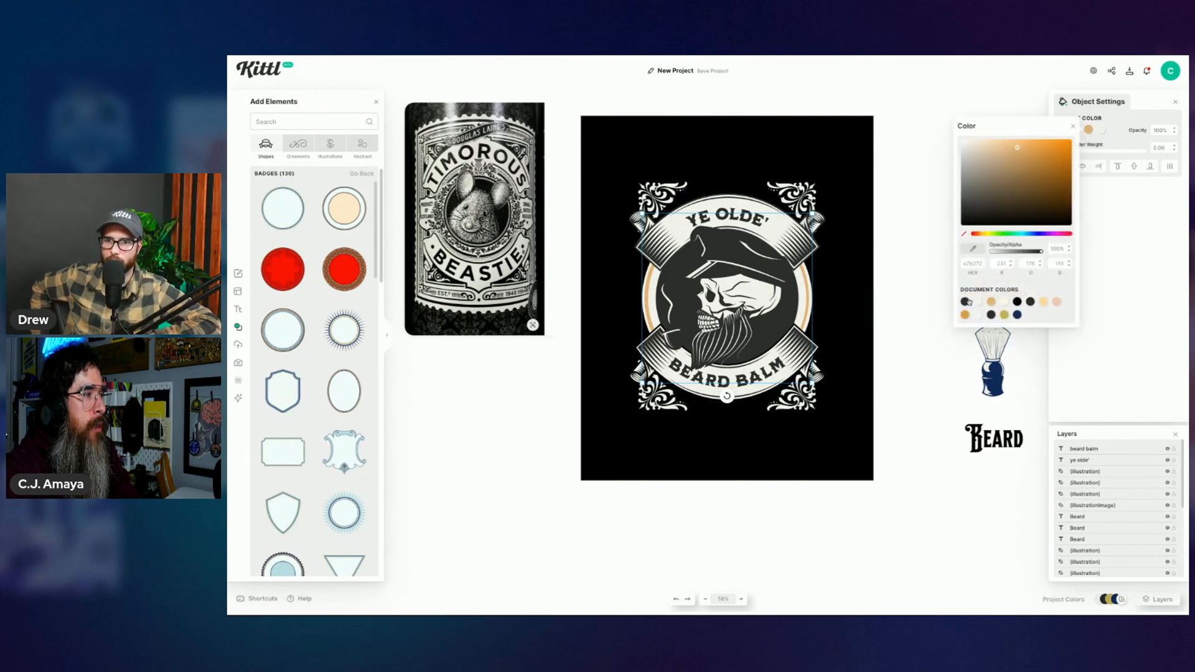
{"action": "left_click", "coordinate": [965, 301]}
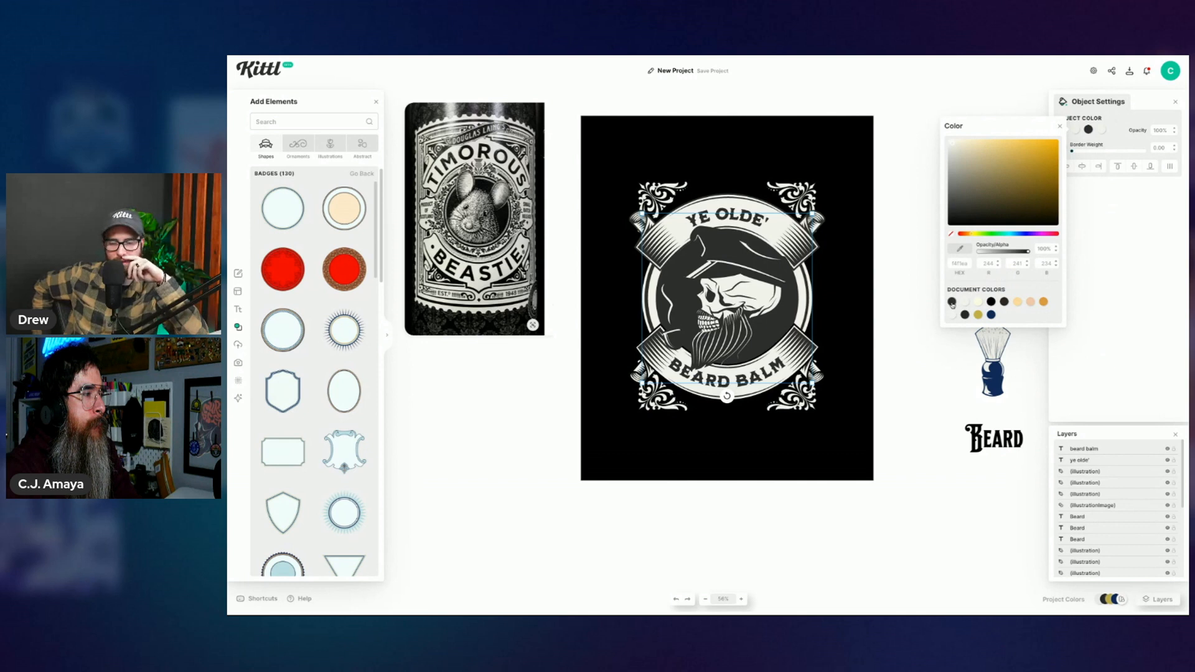
{"action": "left_click", "coordinate": [952, 302]}
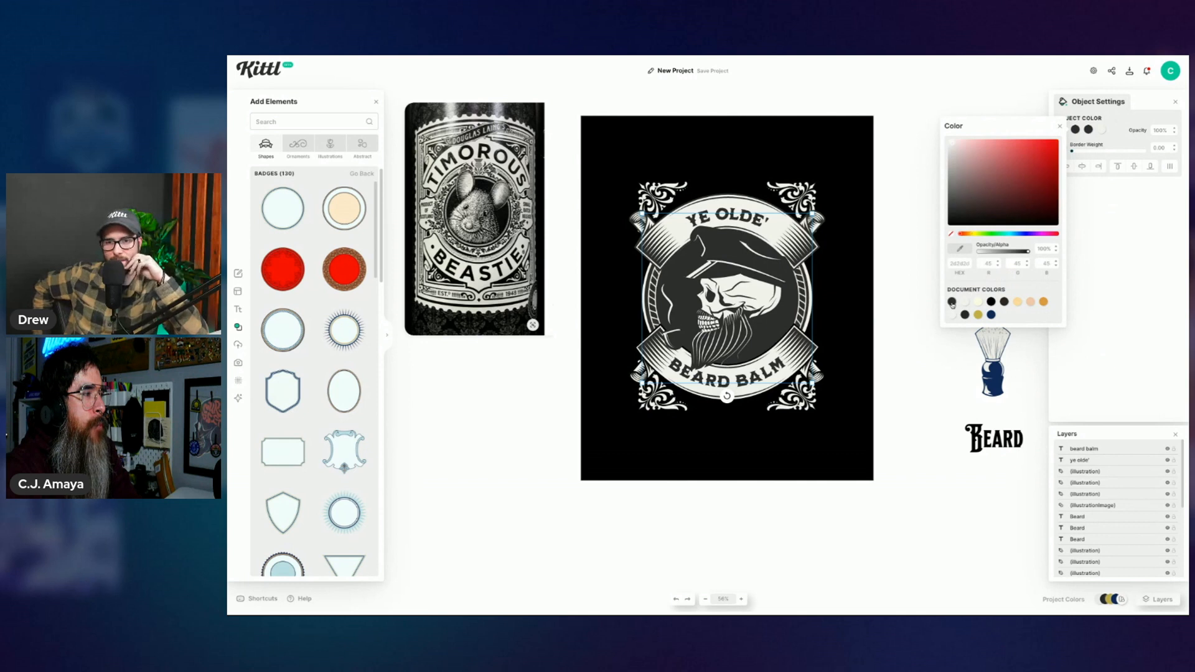
{"action": "left_click", "coordinate": [912, 405]}
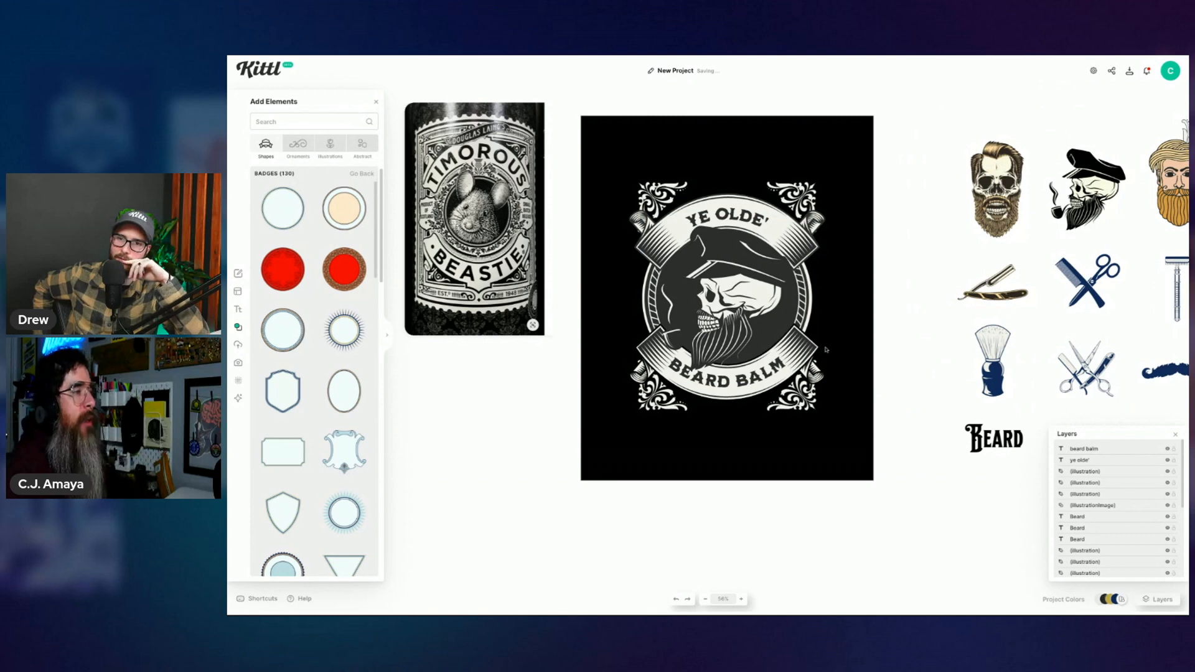
{"action": "left_click", "coordinate": [813, 310]}
{"action": "left_click", "coordinate": [911, 387]}
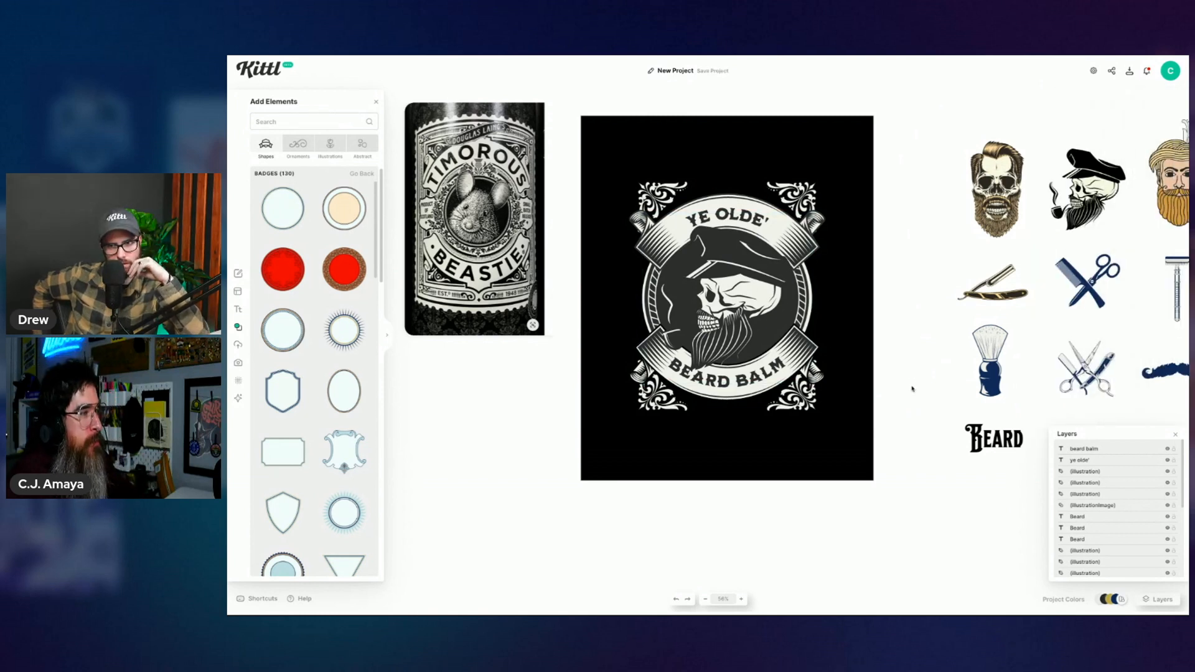
Step: Duplicate the crossed scissors-and-razor illustration onto the label's lower part, and bring the skull layer to the front and hide it
{"action": "left_click_drag", "start_coordinate": [1101, 380], "coordinate": [750, 380]}
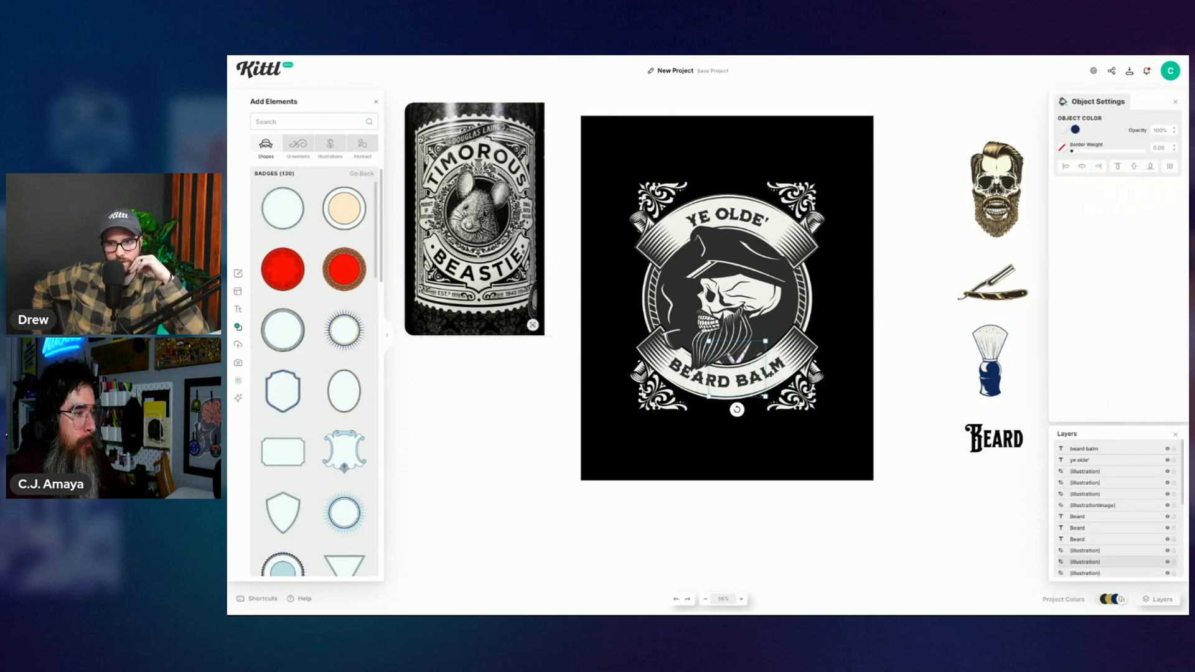
{"action": "right_click", "coordinate": [744, 348]}
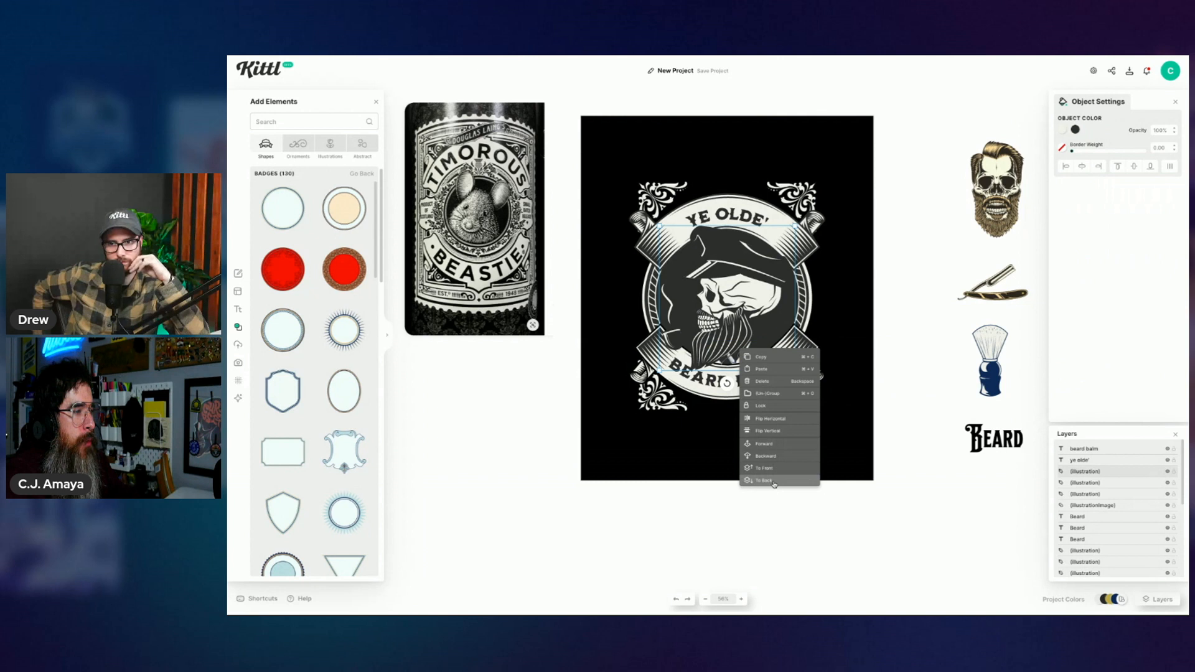
{"action": "left_click", "coordinate": [781, 472]}
{"action": "left_click", "coordinate": [899, 413]}
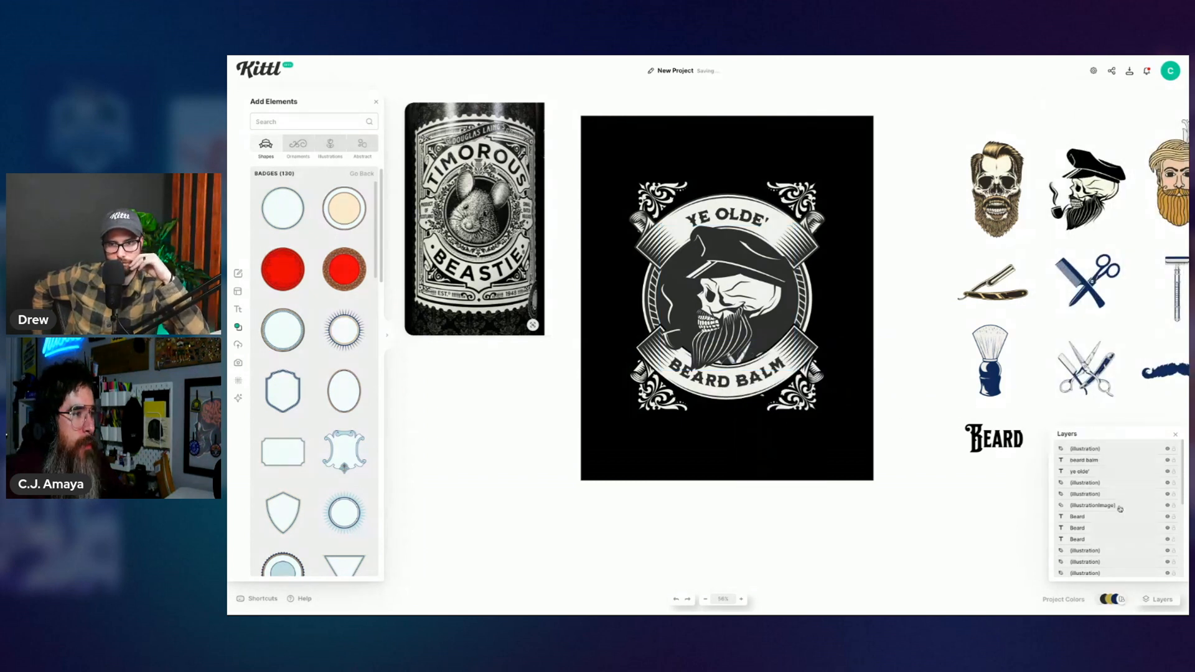
{"action": "left_click", "coordinate": [1149, 449]}
{"action": "left_click", "coordinate": [1168, 449]}
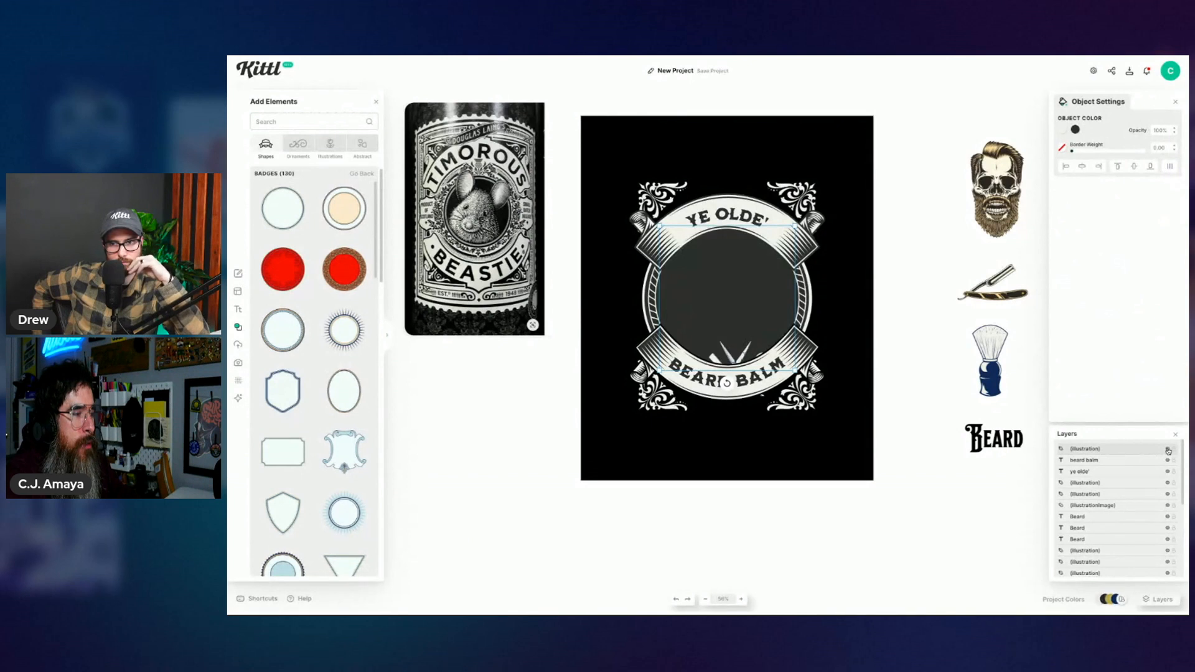
Step: Move the scissors-and-razor copy below the lower ribbon and bring it to the front
{"action": "left_click", "coordinate": [743, 360]}
{"action": "left_click_drag", "start_coordinate": [740, 357], "coordinate": [742, 448]}
{"action": "right_click", "coordinate": [755, 454]}
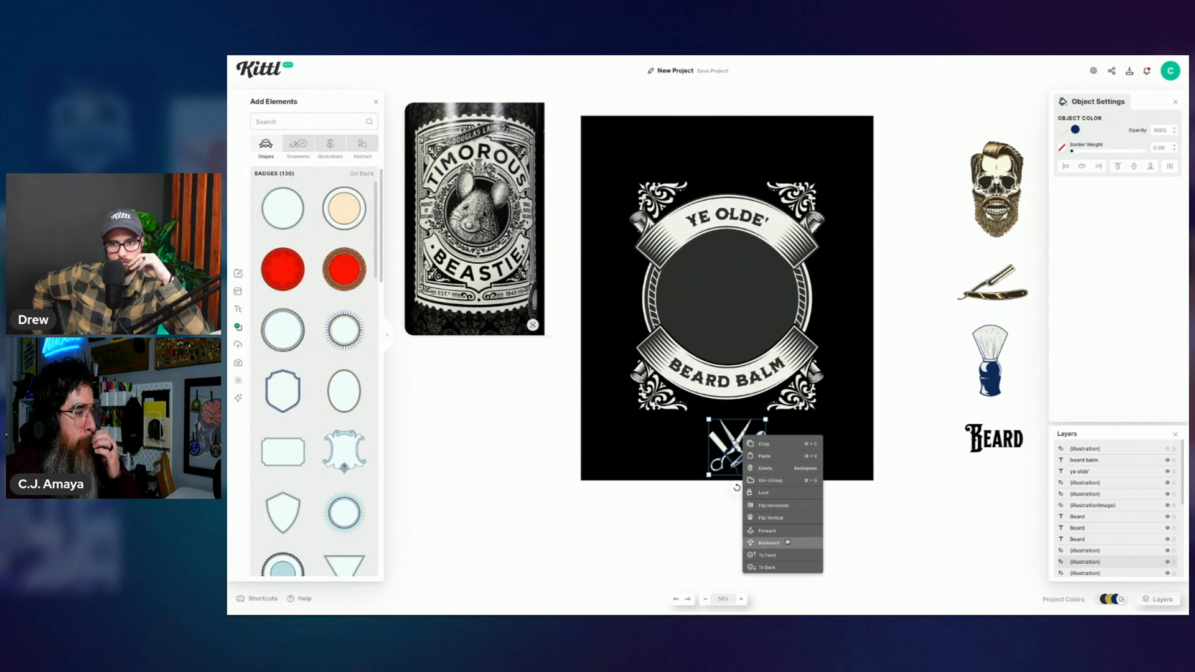
{"action": "left_click", "coordinate": [769, 555]}
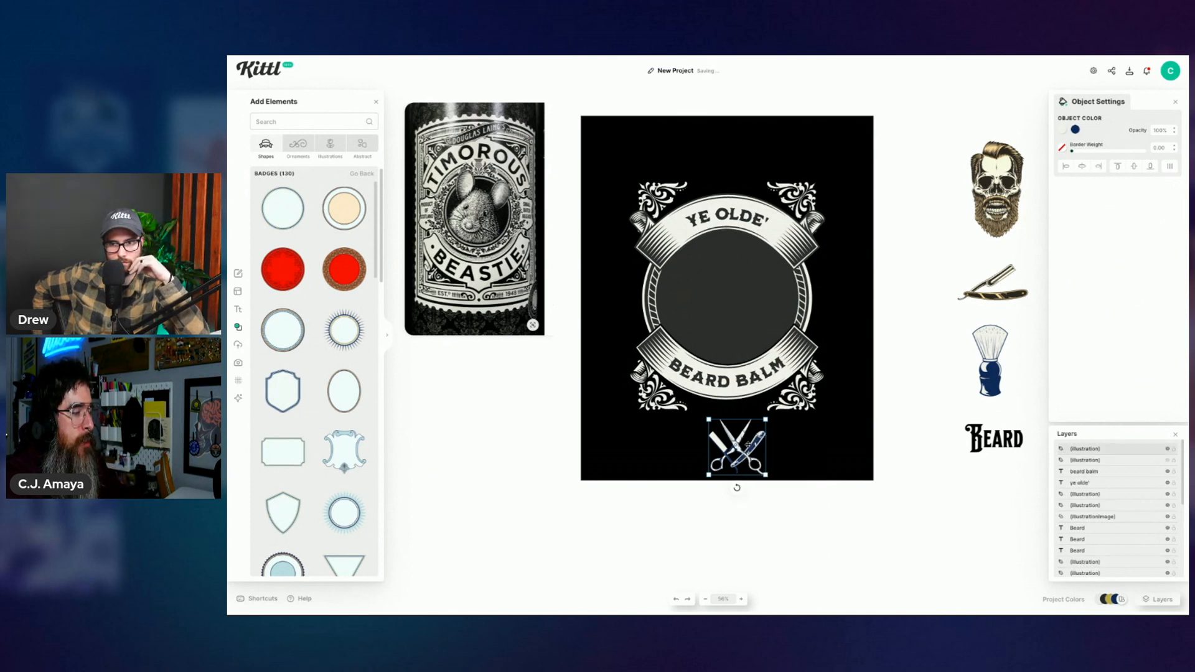
{"action": "right_click", "coordinate": [748, 446]}
{"action": "left_click", "coordinate": [950, 451]}
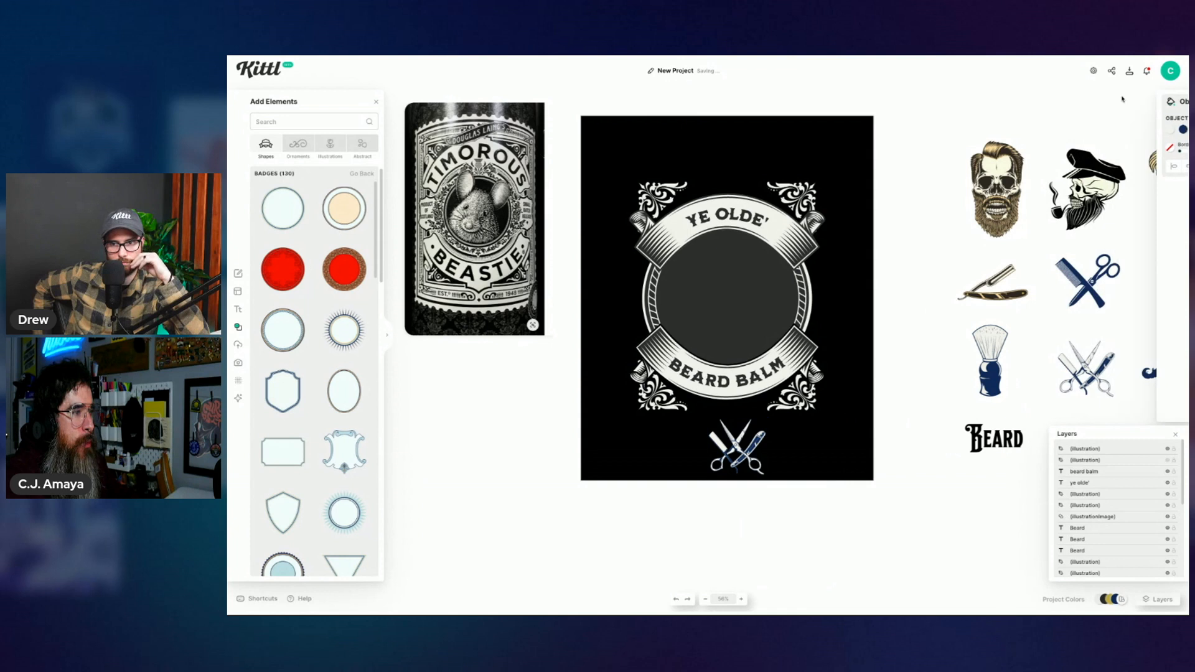
Step: Centre the scissors-and-razor copy horizontally and shrink it to a small emblem just under the Beard Balm ribbon
{"action": "left_click", "coordinate": [744, 443]}
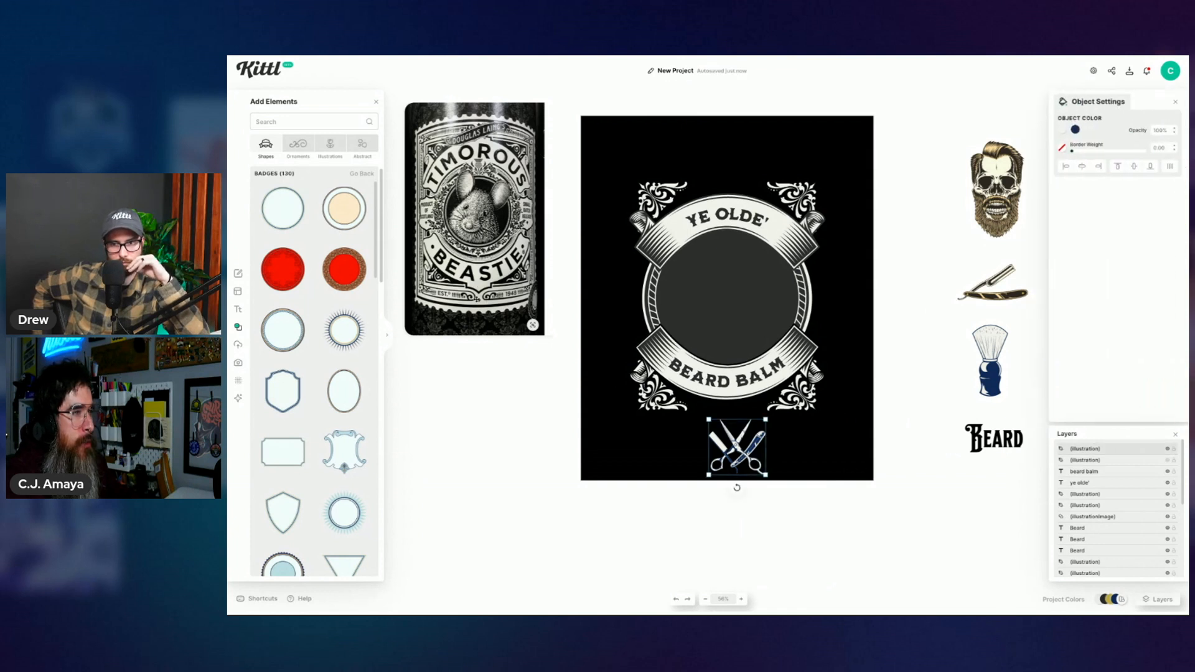
{"action": "left_click", "coordinate": [1083, 166]}
{"action": "left_click_drag", "start_coordinate": [755, 475], "coordinate": [743, 463]}
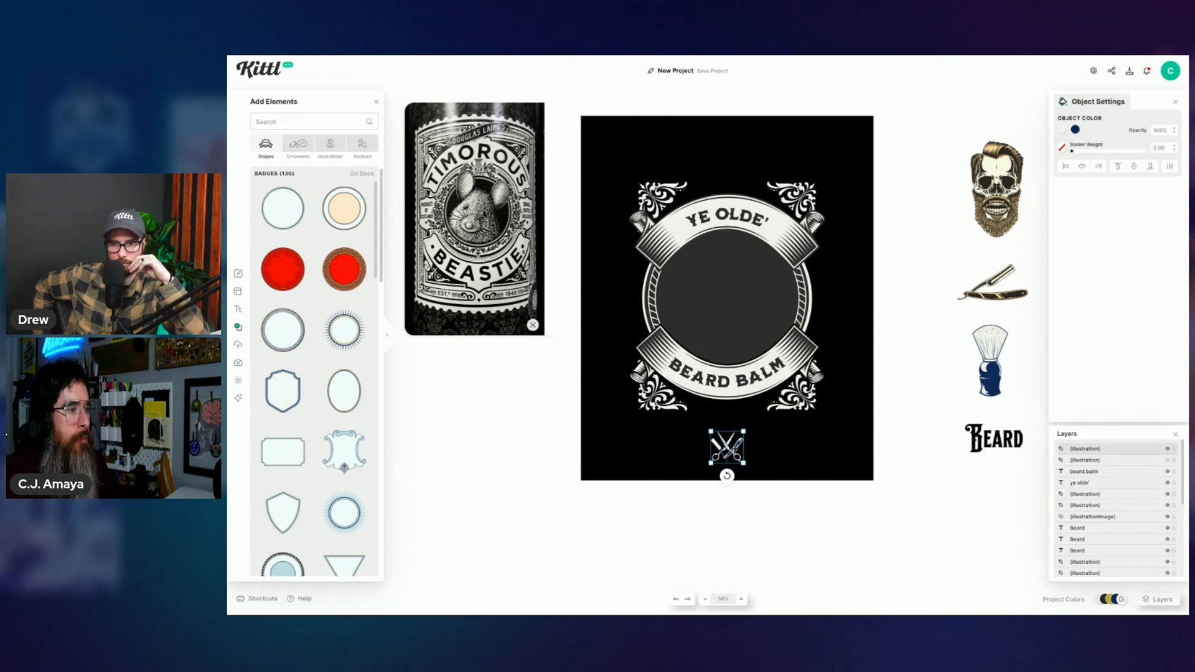
{"action": "left_click_drag", "start_coordinate": [727, 447], "coordinate": [728, 423]}
Step: Recolour the small emblem's navy parts dark grey and make the hidden skull layer visible again
{"action": "left_click", "coordinate": [1075, 130]}
{"action": "left_click", "coordinate": [952, 302]}
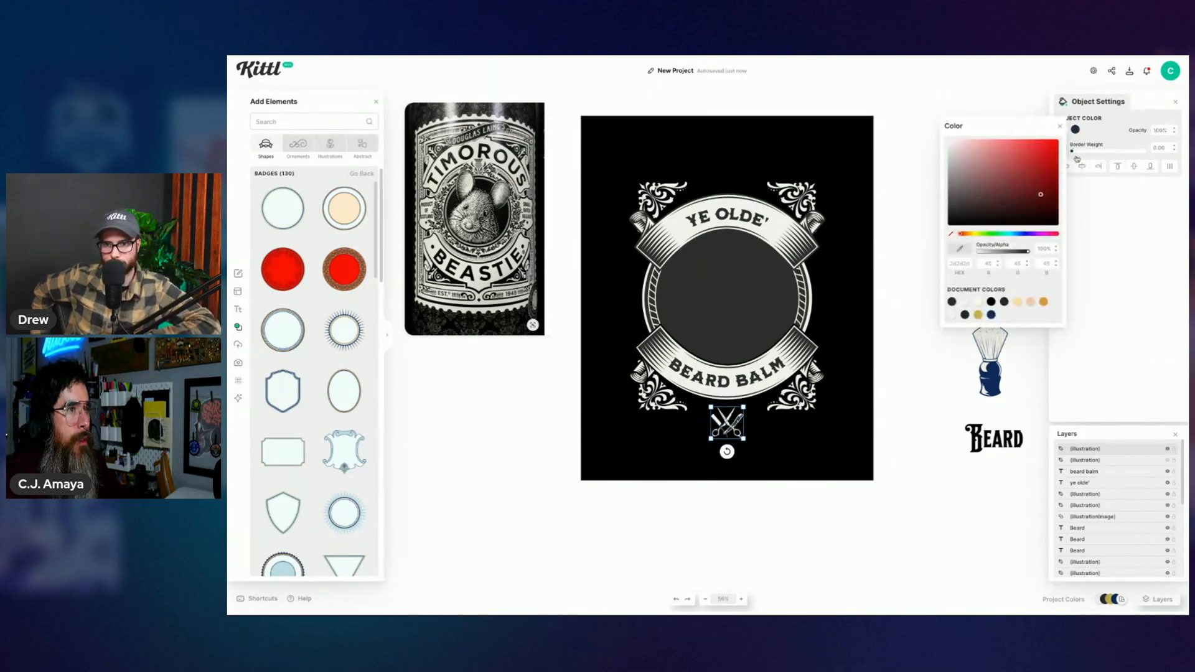
{"action": "left_click", "coordinate": [1127, 117]}
{"action": "left_click", "coordinate": [945, 154]}
{"action": "left_click", "coordinate": [727, 423]}
{"action": "left_click", "coordinate": [1075, 130]}
{"action": "left_click", "coordinate": [900, 527]}
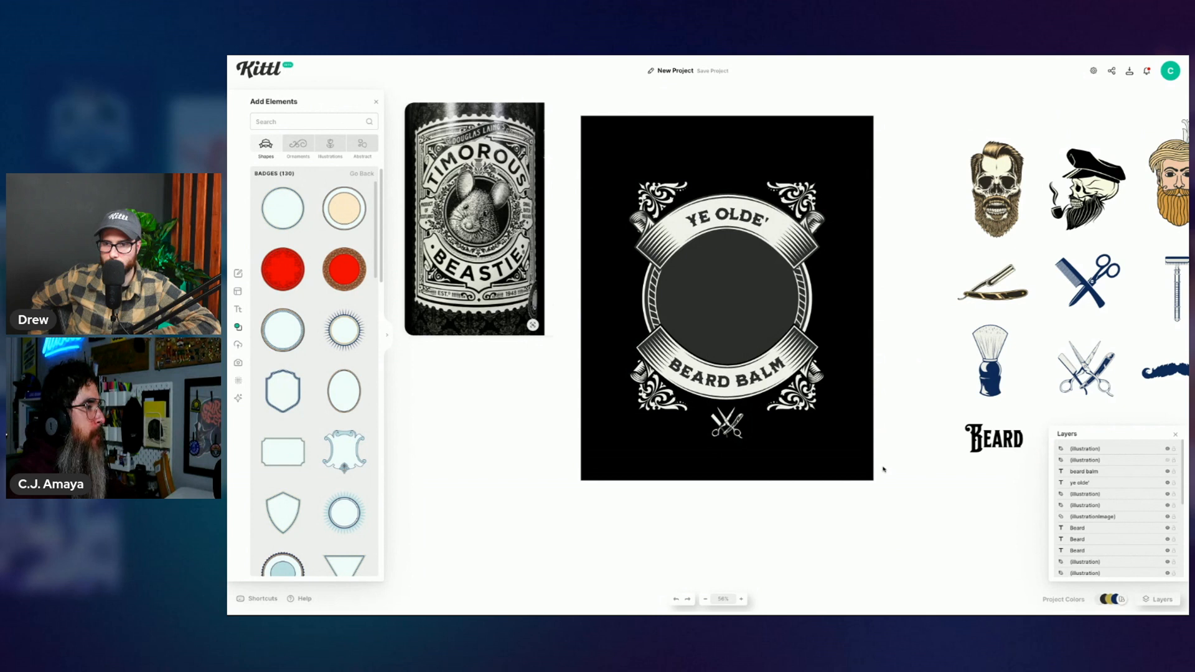
{"action": "left_click", "coordinate": [1168, 460]}
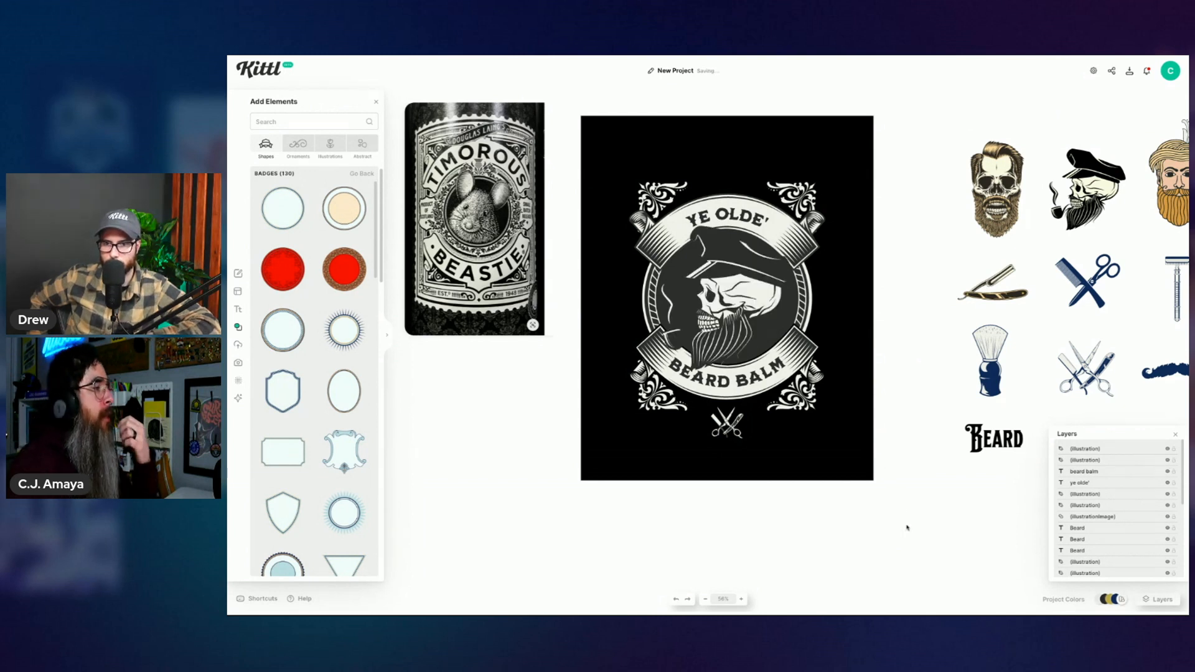
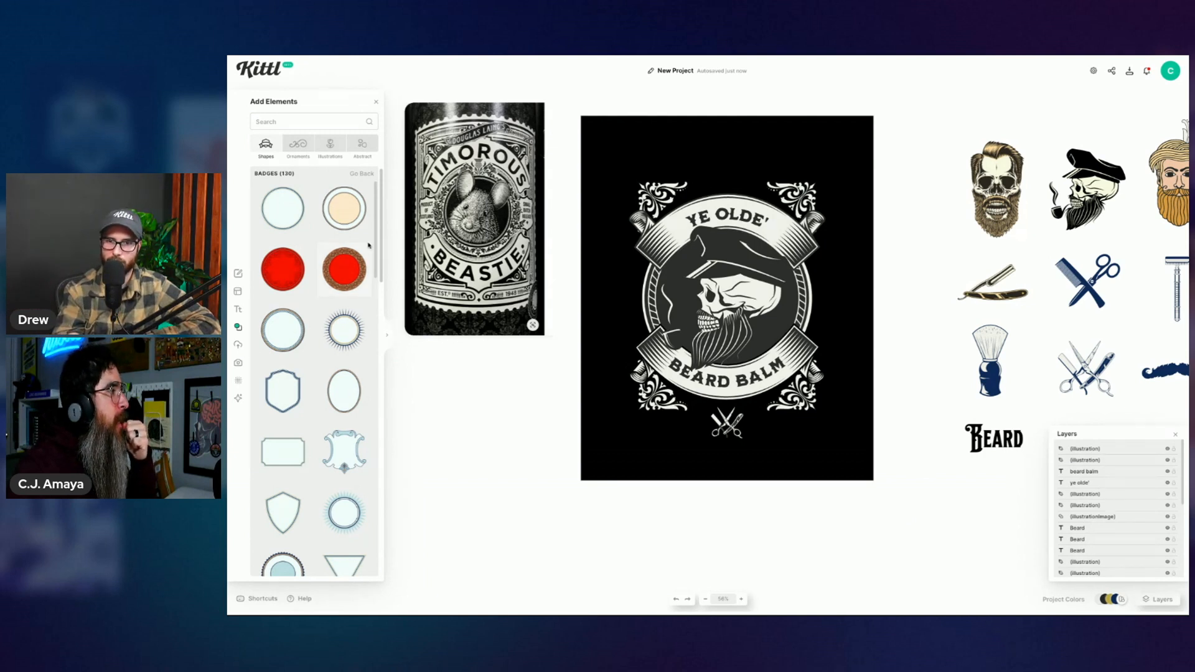
Step: Search the element library for "banner"
{"action": "left_click", "coordinate": [331, 123]}
{"action": "type", "text": "banner"}
{"action": "key", "text": "Return"}
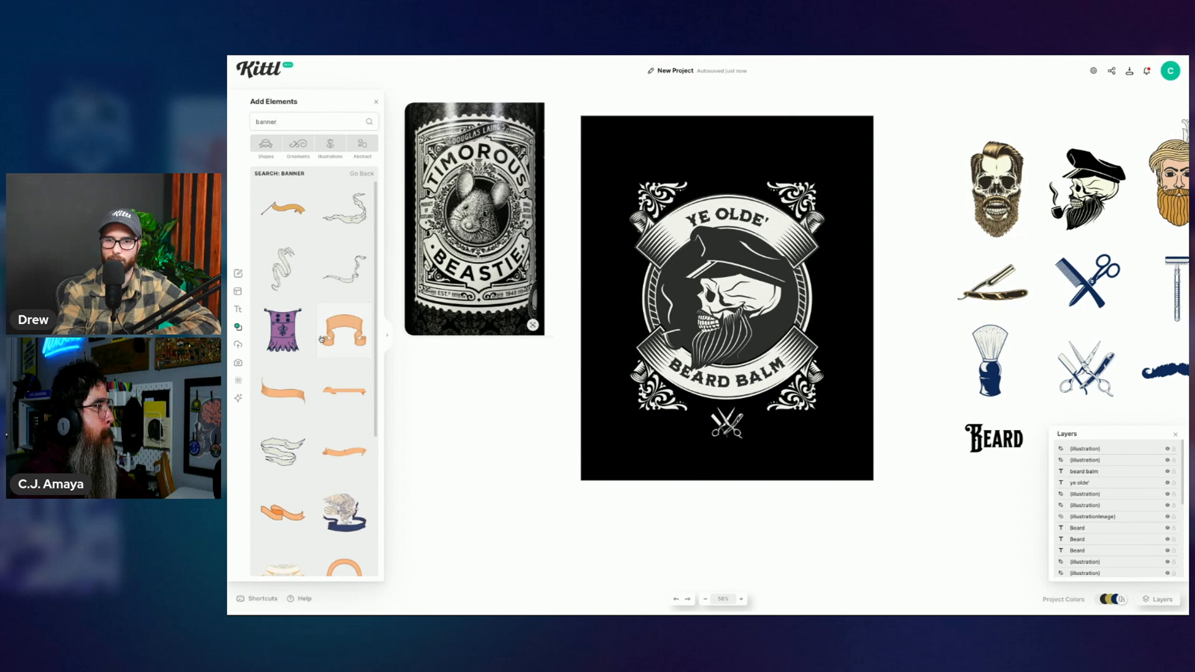
Step: Add a folded orange ribbon from the banner search results at the artboard's right edge, beside the skull badge
{"action": "scroll", "coordinate": [320, 340], "scroll_direction": "down", "scroll_amount": 1}
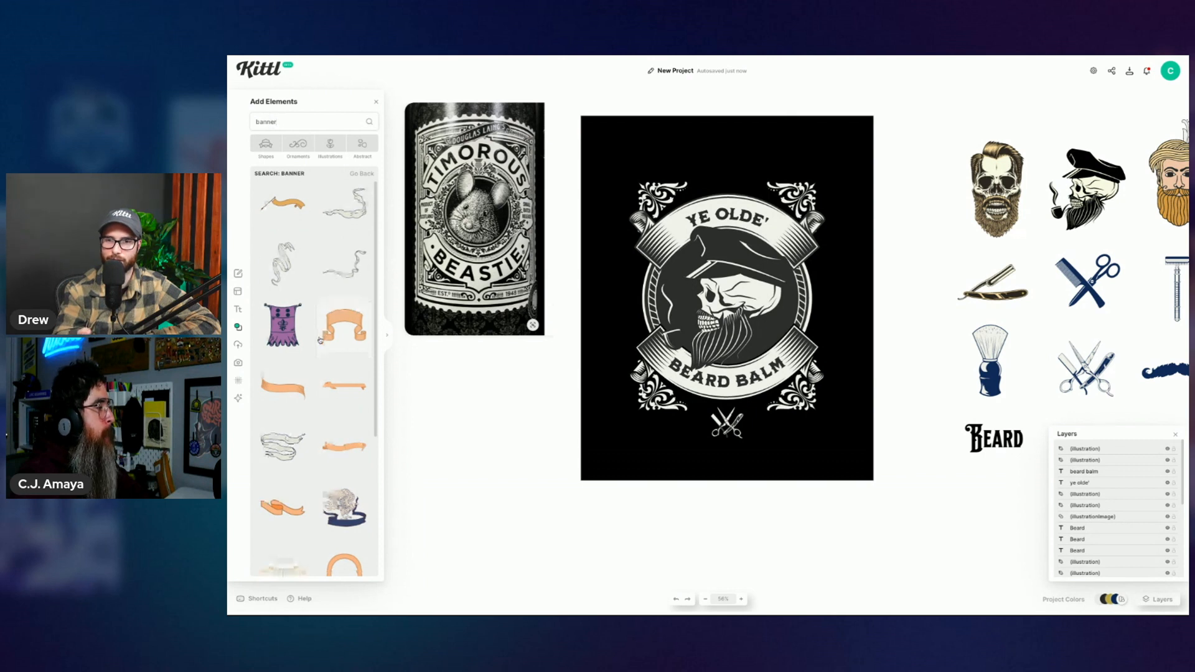
{"action": "scroll", "coordinate": [320, 340], "scroll_direction": "down", "scroll_amount": 1}
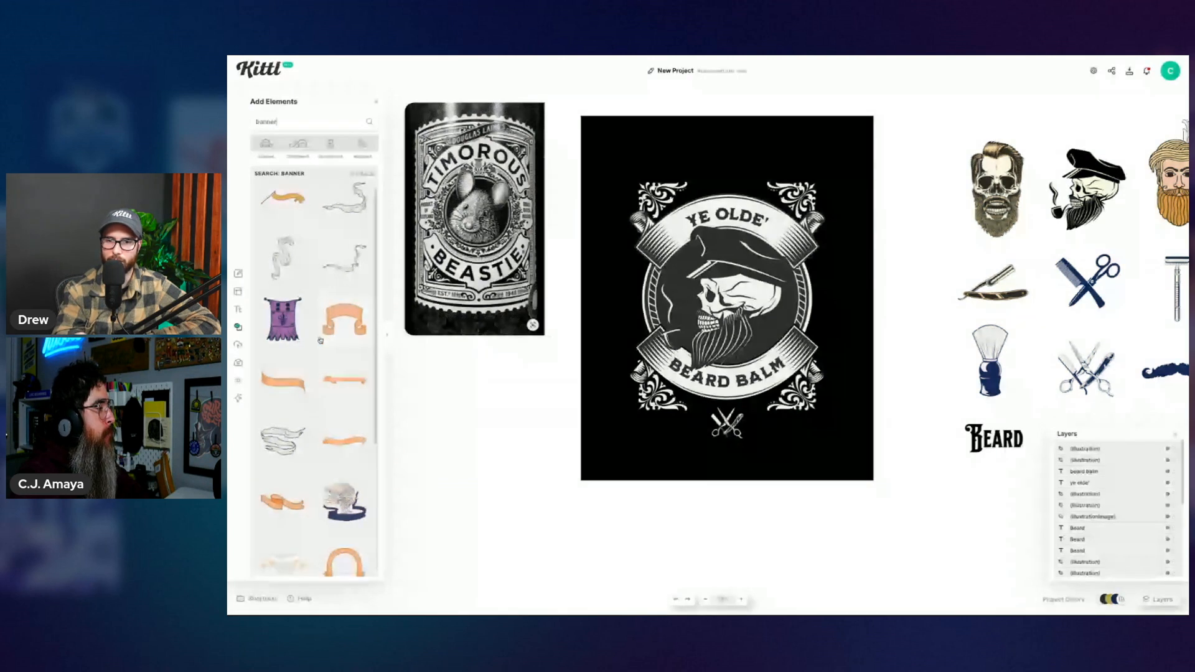
{"action": "scroll", "coordinate": [320, 340], "scroll_direction": "down", "scroll_amount": 4}
{"action": "scroll", "coordinate": [330, 339], "scroll_direction": "down", "scroll_amount": 10}
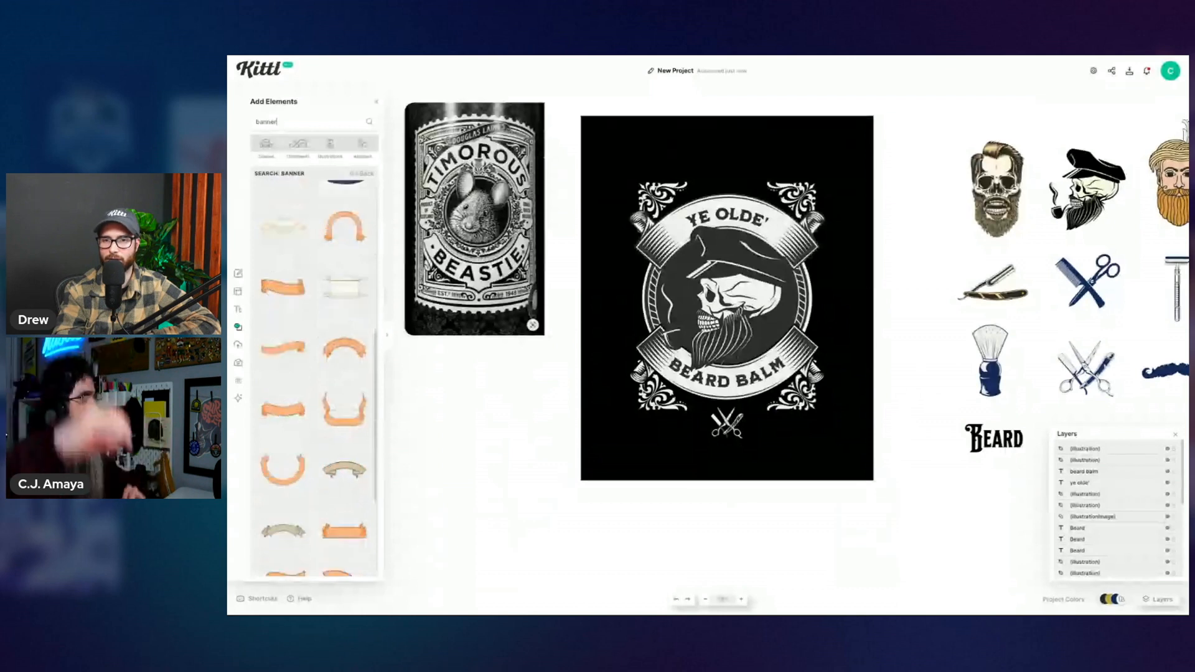
{"action": "scroll", "coordinate": [330, 340], "scroll_direction": "down", "scroll_amount": 8}
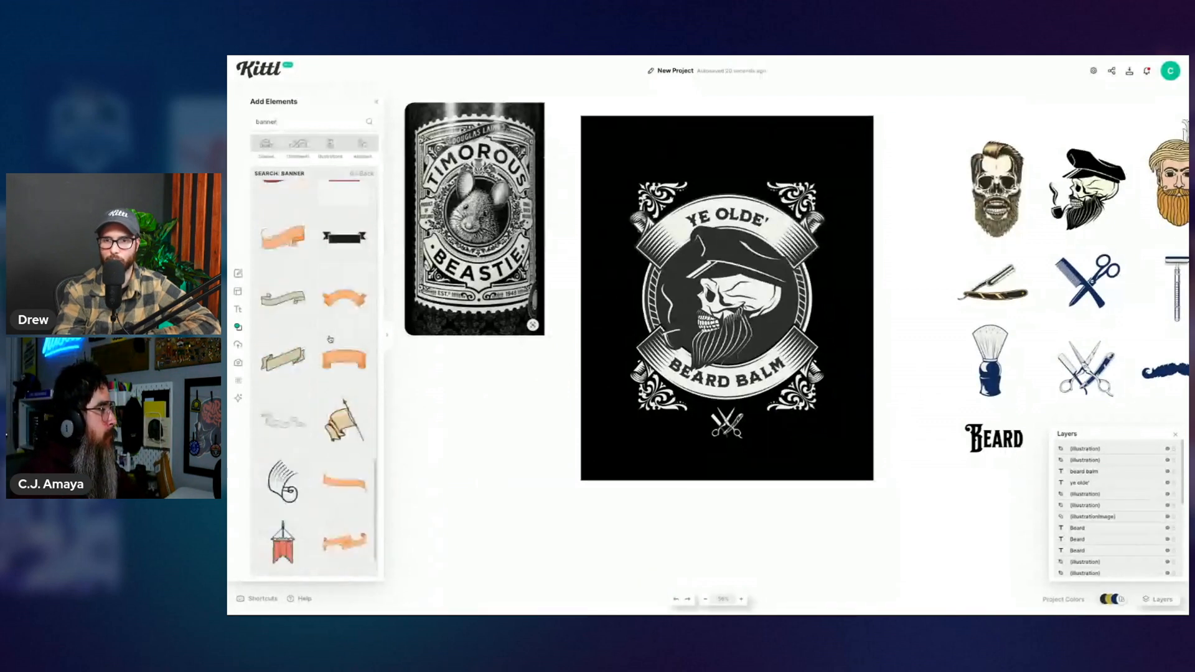
{"action": "scroll", "coordinate": [330, 339], "scroll_direction": "down", "scroll_amount": 7}
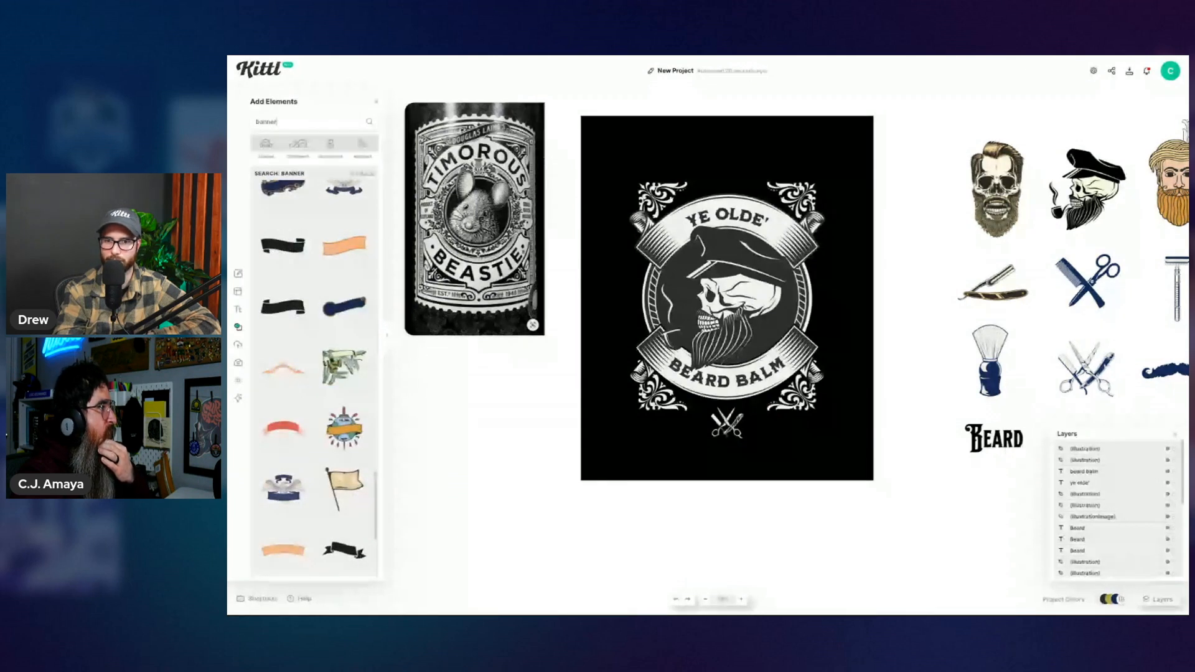
{"action": "scroll", "coordinate": [315, 373], "scroll_direction": "up", "scroll_amount": 2}
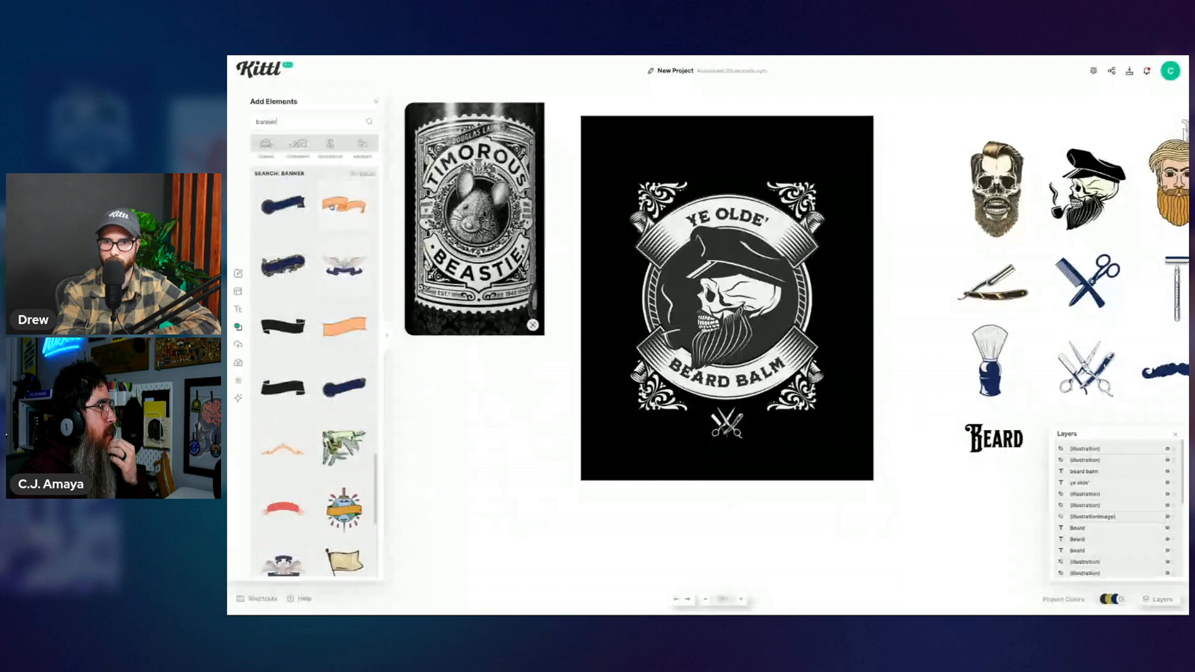
{"action": "left_click", "coordinate": [331, 218]}
{"action": "left_click_drag", "start_coordinate": [331, 218], "coordinate": [851, 327]}
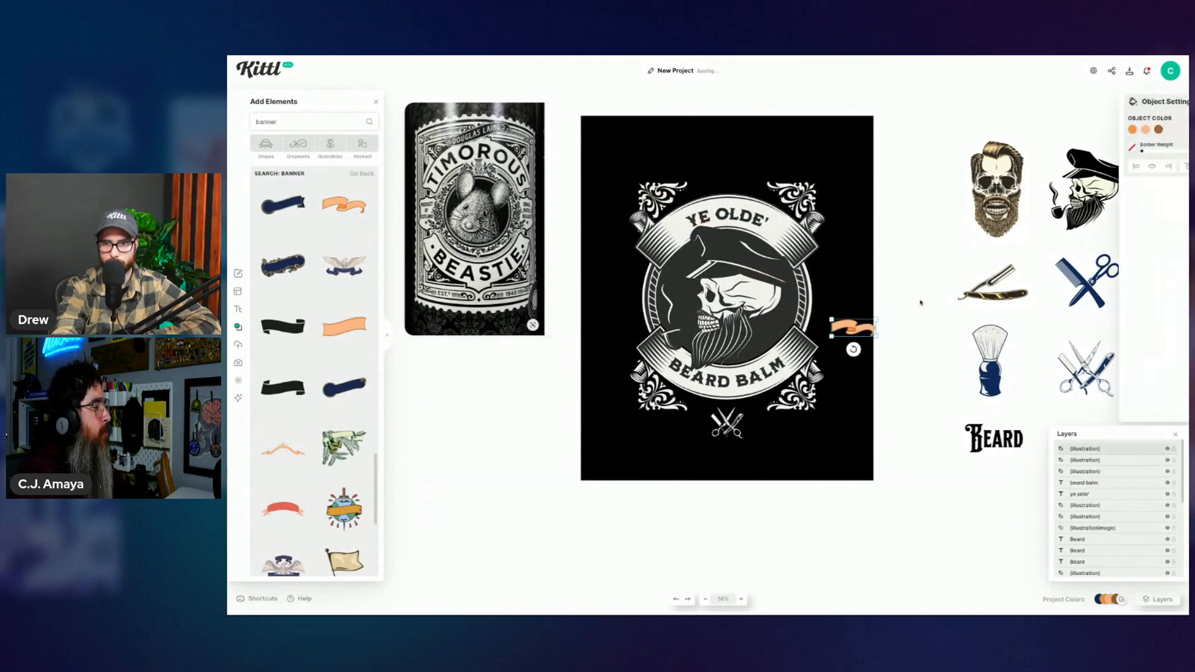
{"action": "left_click", "coordinate": [921, 304]}
Step: Look through the remaining banner search results for a ribbon that suits the top of the label
{"action": "scroll", "coordinate": [291, 425], "scroll_direction": "down", "scroll_amount": 3}
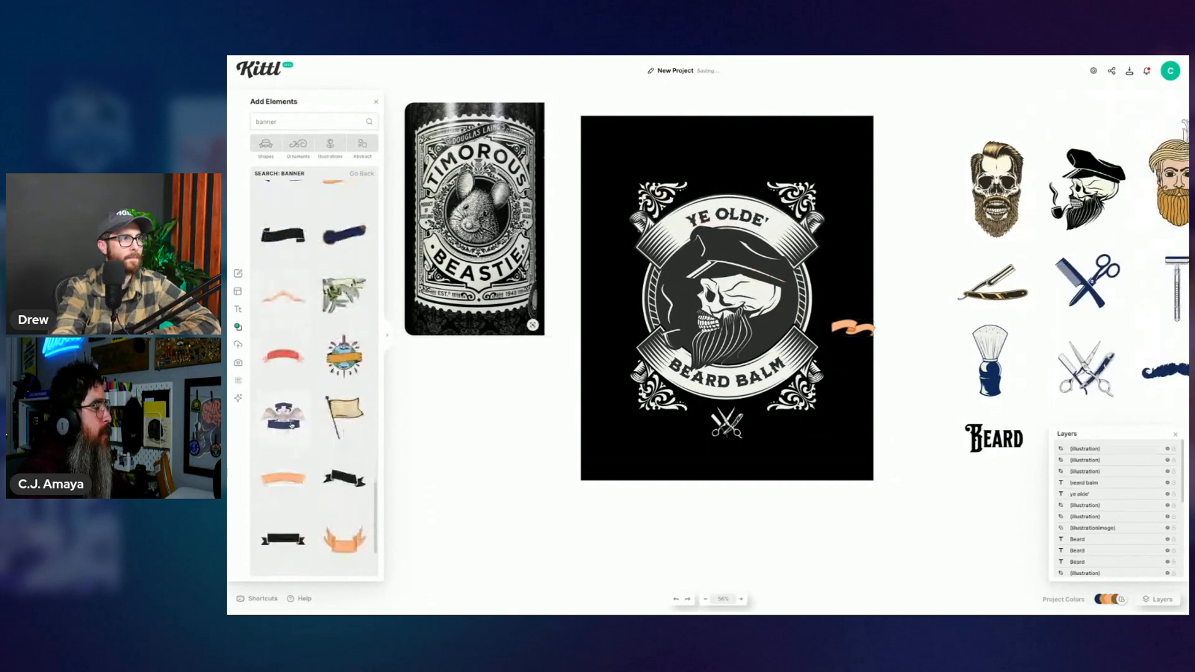
{"action": "scroll", "coordinate": [292, 426], "scroll_direction": "down", "scroll_amount": 6}
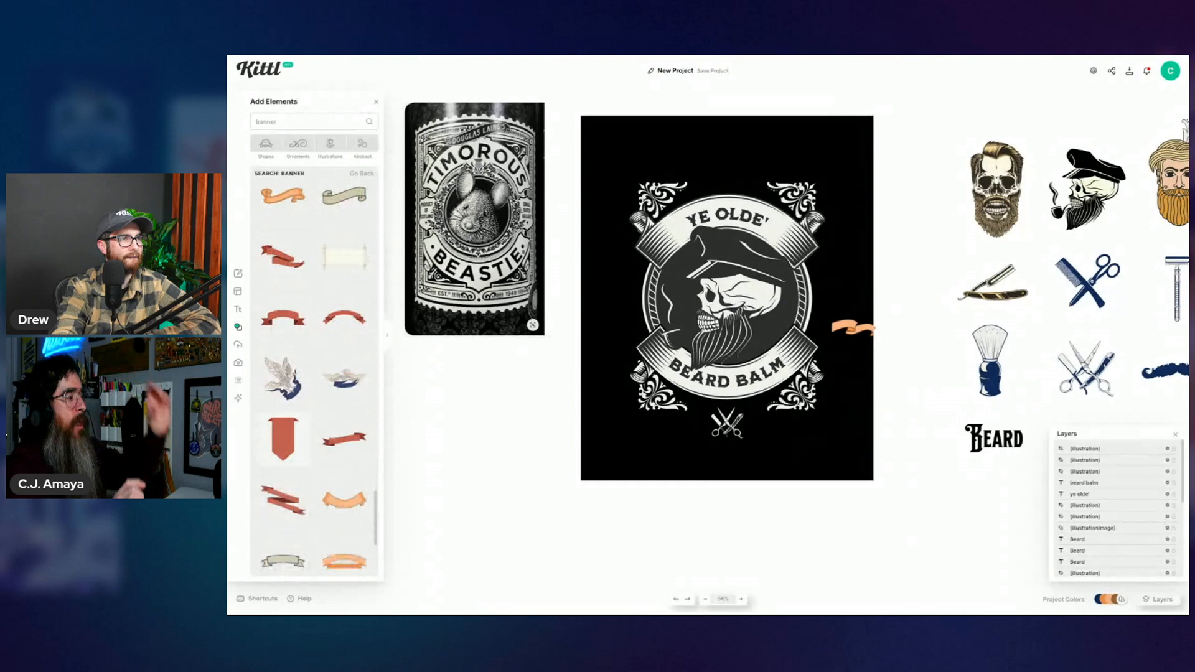
{"action": "scroll", "coordinate": [286, 418], "scroll_direction": "down", "scroll_amount": 3}
{"action": "scroll", "coordinate": [286, 417], "scroll_direction": "down", "scroll_amount": 6}
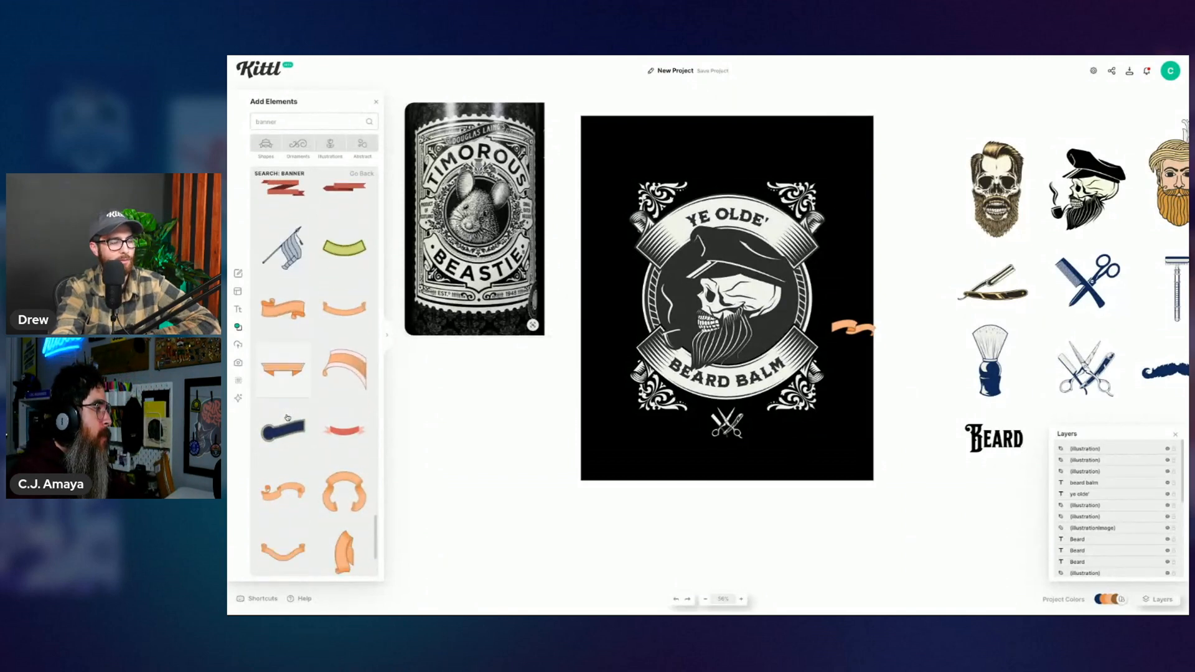
{"action": "scroll", "coordinate": [287, 418], "scroll_direction": "down", "scroll_amount": 1}
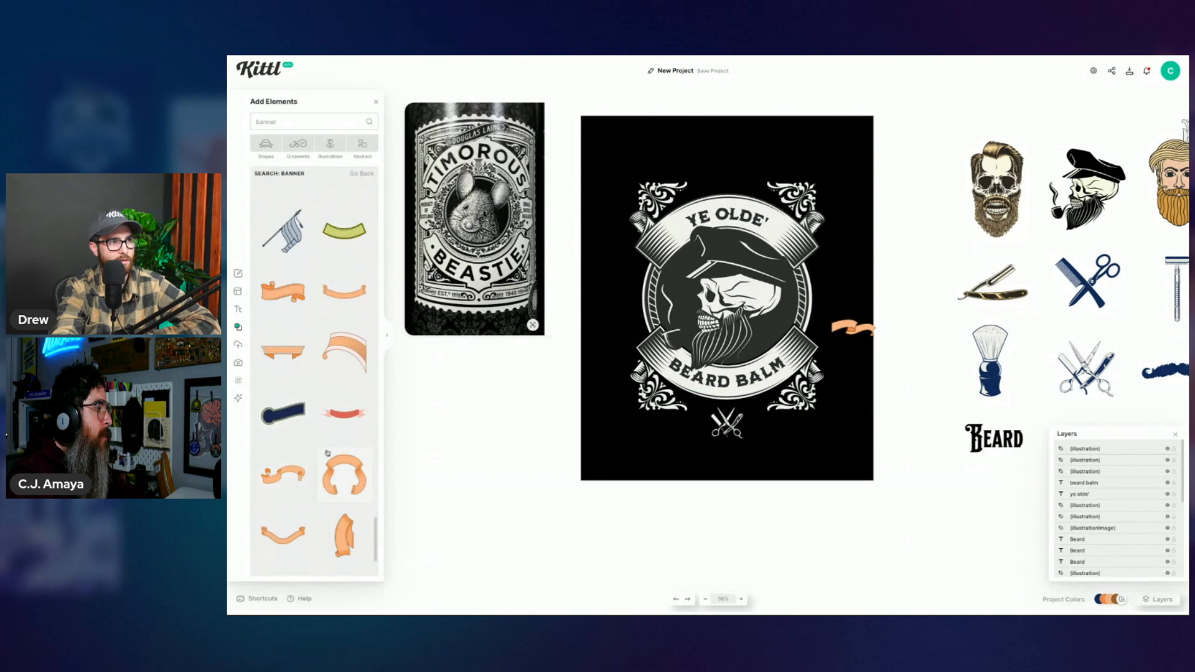
{"action": "scroll", "coordinate": [327, 453], "scroll_direction": "down", "scroll_amount": 3}
{"action": "scroll", "coordinate": [327, 452], "scroll_direction": "down", "scroll_amount": 6}
{"action": "scroll", "coordinate": [325, 472], "scroll_direction": "down", "scroll_amount": 10}
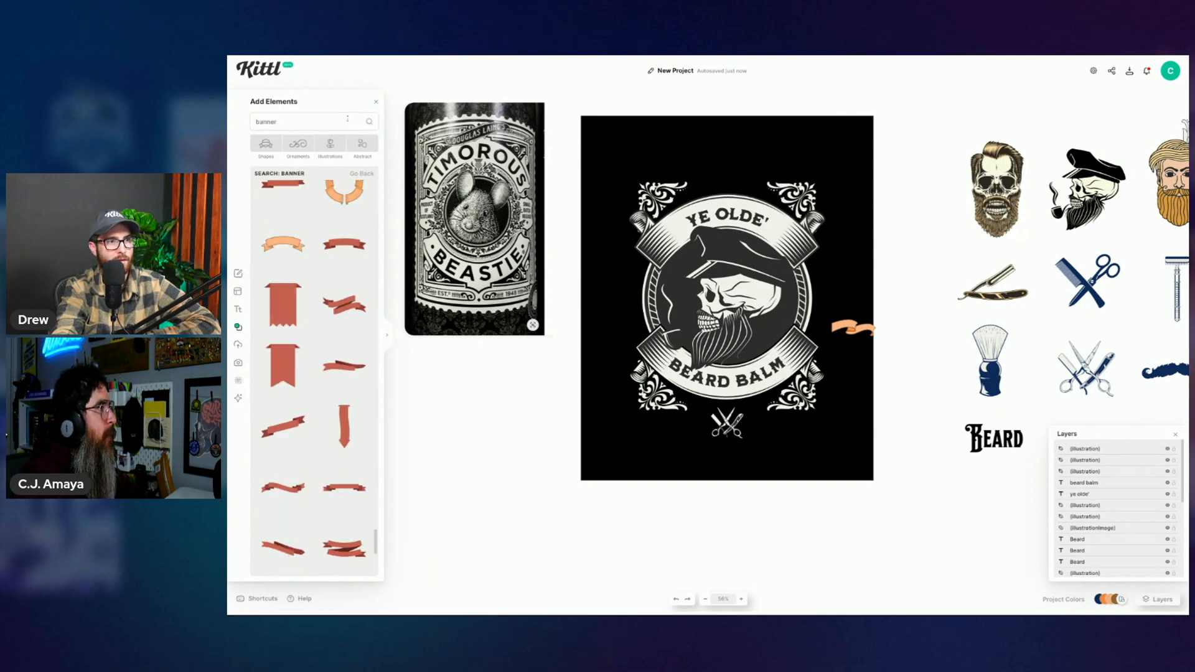
Step: Leave the banner search results and browse the full Banners category of shapes
{"action": "left_click", "coordinate": [376, 101]}
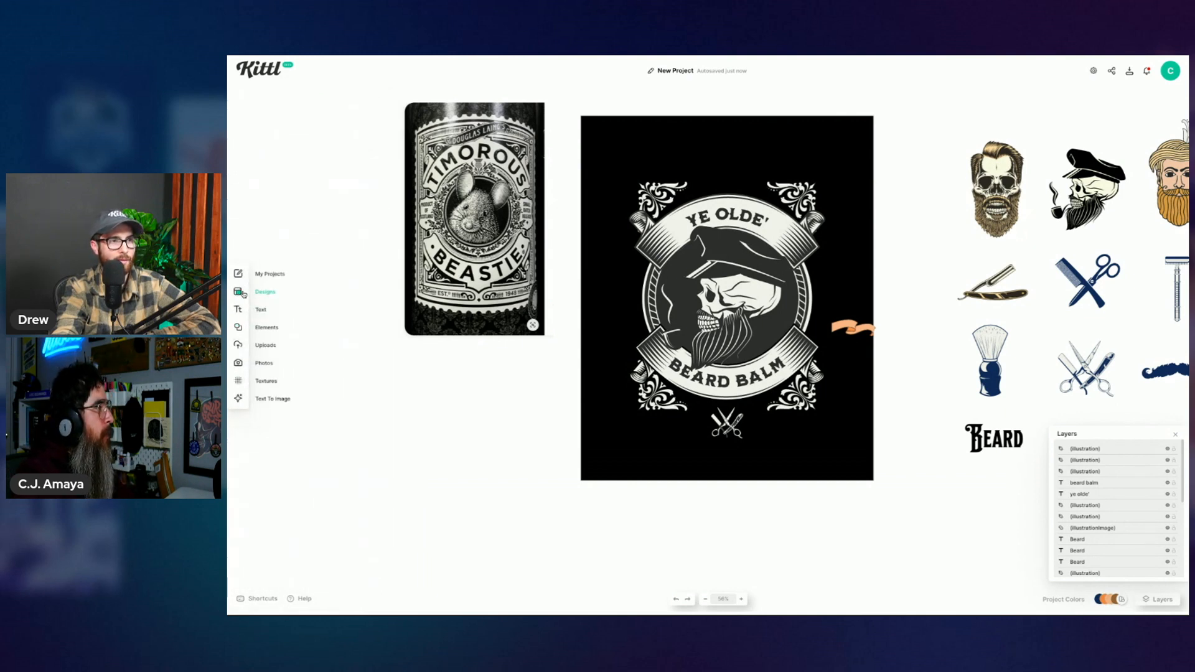
{"action": "left_click", "coordinate": [272, 330]}
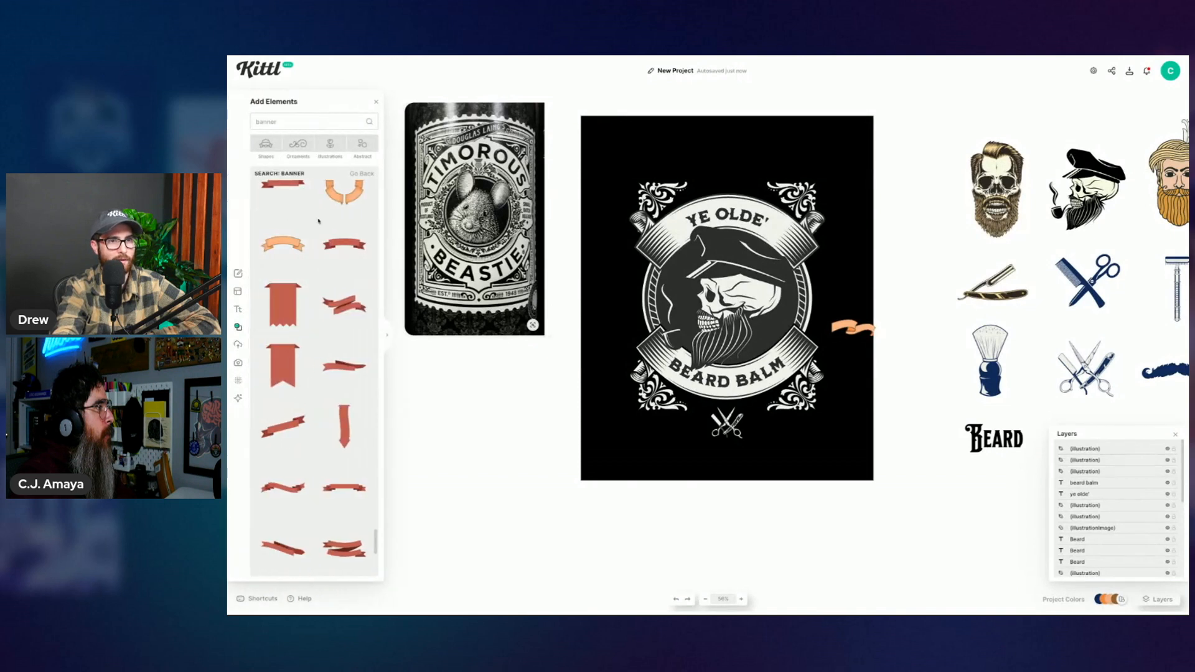
{"action": "left_click", "coordinate": [367, 174]}
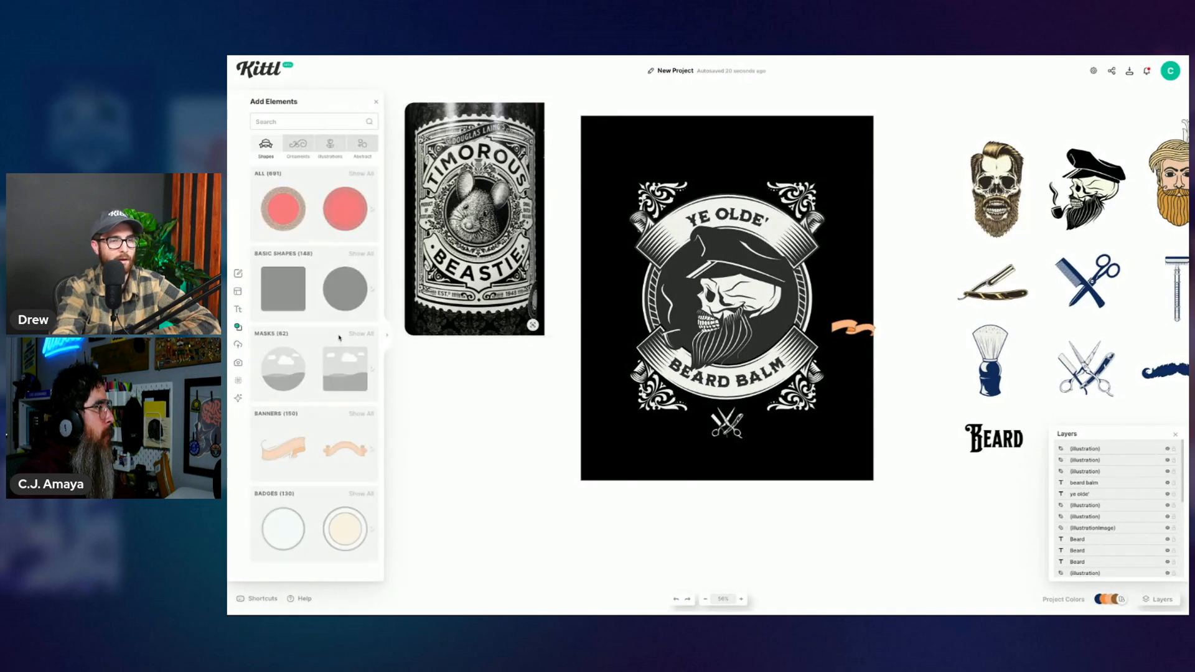
{"action": "left_click", "coordinate": [363, 415]}
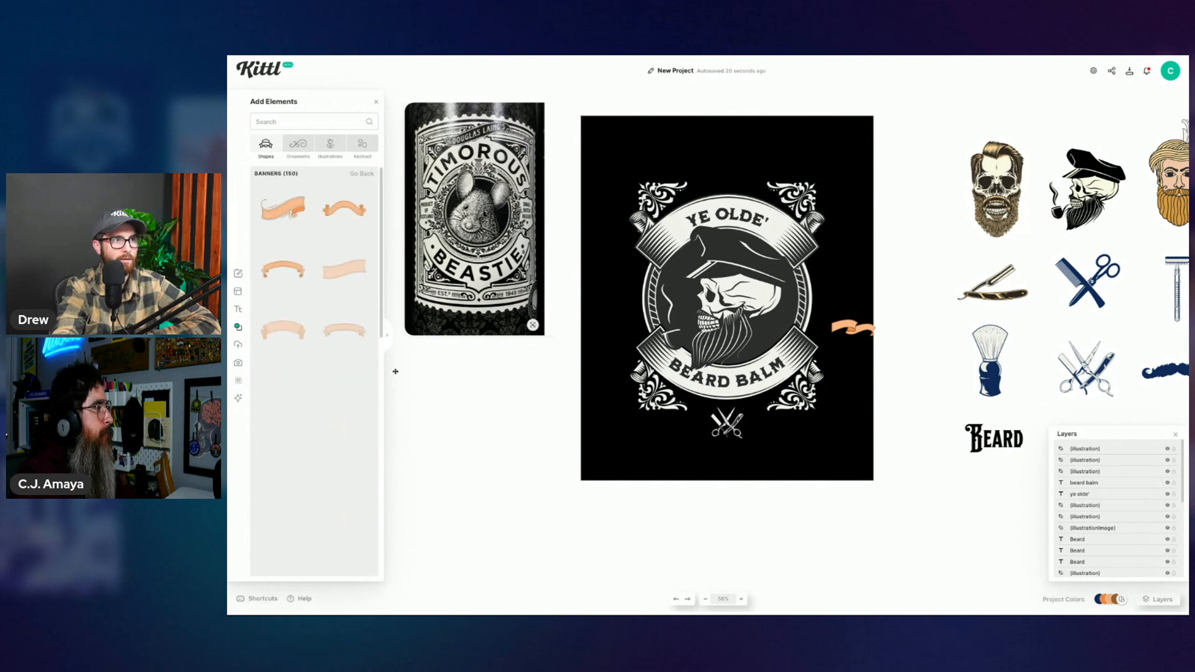
{"action": "scroll", "coordinate": [314, 377], "scroll_direction": "down", "scroll_amount": 3}
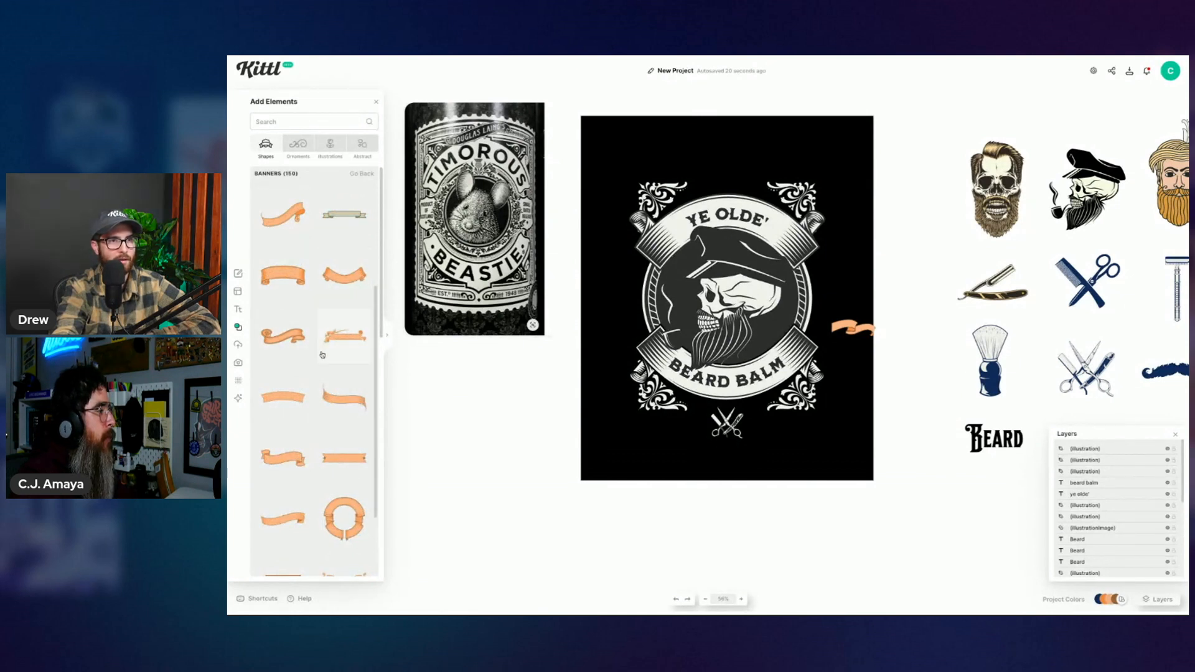
{"action": "scroll", "coordinate": [322, 355], "scroll_direction": "down", "scroll_amount": 10}
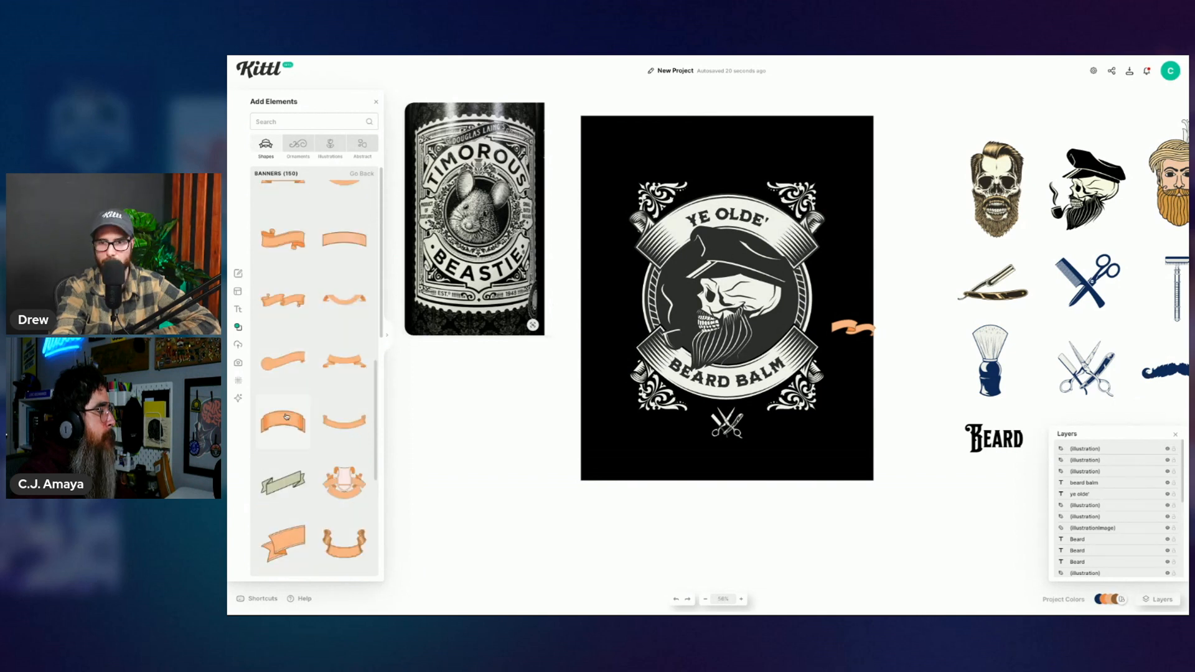
{"action": "scroll", "coordinate": [283, 399], "scroll_direction": "down", "scroll_amount": 2}
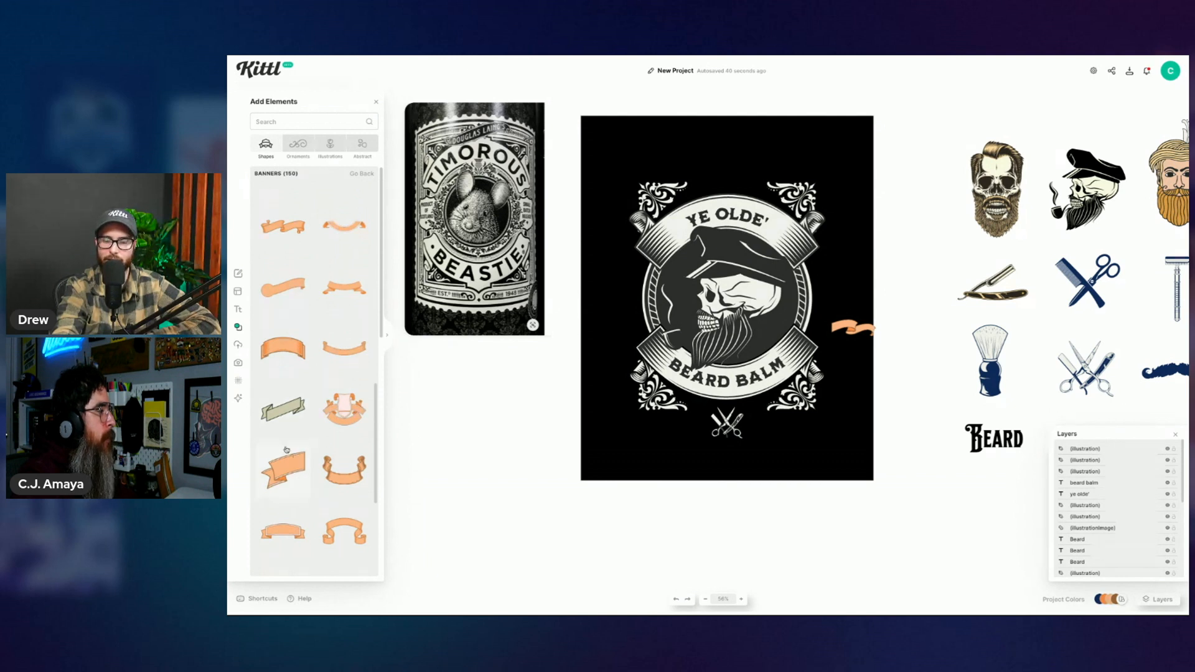
Step: Enlarge the folded orange ribbon at the artboard's right edge so it reaches across the skull
{"action": "left_click", "coordinate": [844, 326]}
{"action": "left_click_drag", "start_coordinate": [831, 319], "coordinate": [734, 282]}
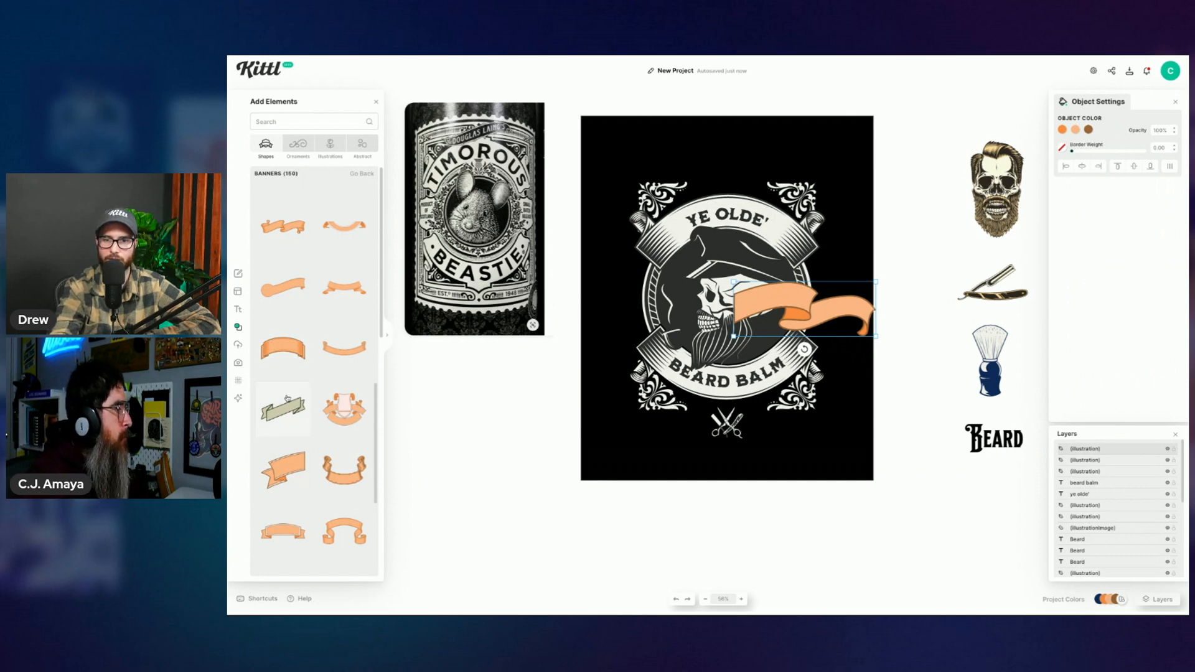
Step: Add an orange ribbon with several folds from the Banners category above the label and centre it horizontally
{"action": "scroll", "coordinate": [302, 490], "scroll_direction": "up", "scroll_amount": 1}
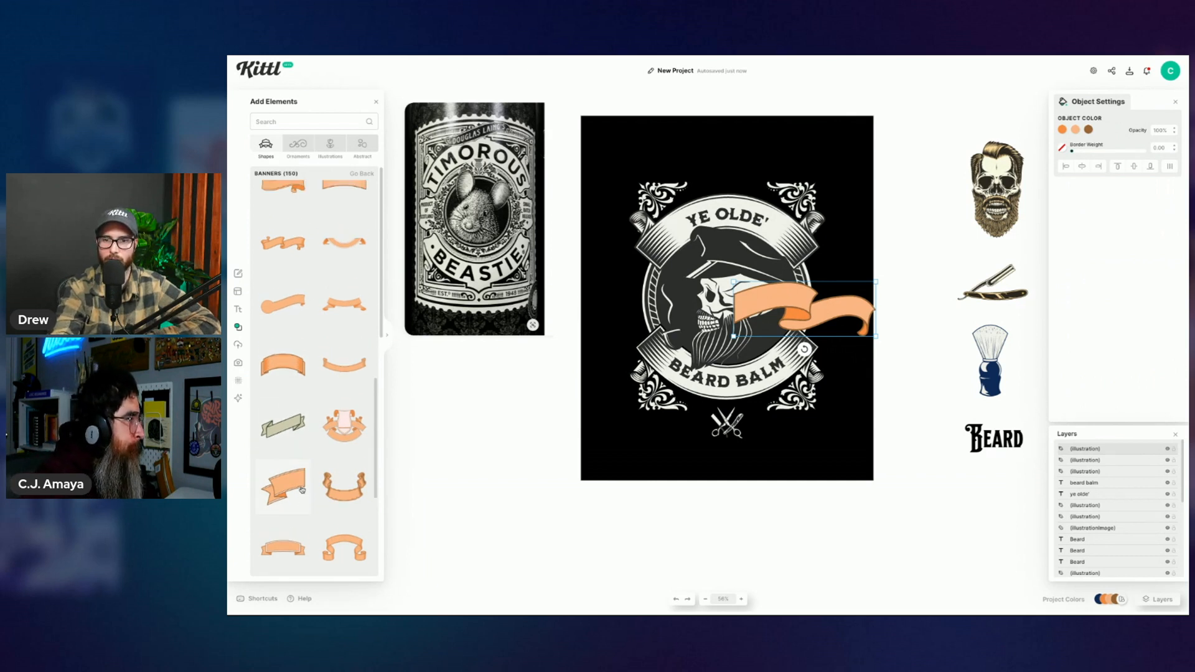
{"action": "scroll", "coordinate": [291, 493], "scroll_direction": "up", "scroll_amount": 1}
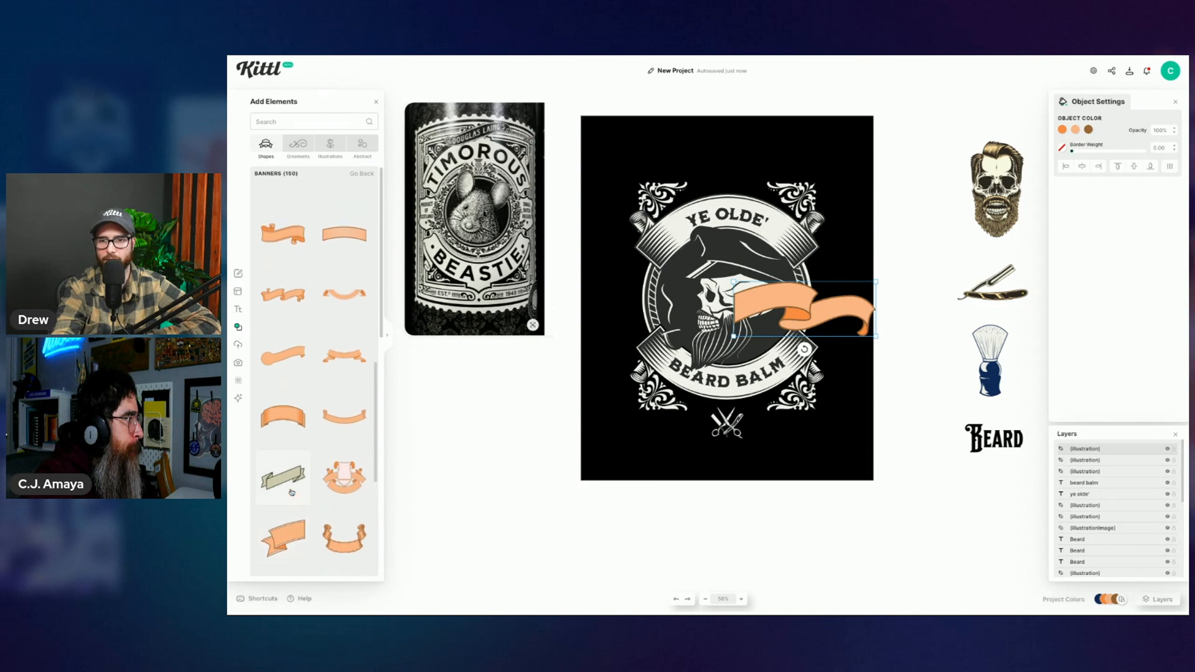
{"action": "left_click_drag", "start_coordinate": [291, 493], "coordinate": [772, 170]}
{"action": "left_click", "coordinate": [1082, 166]}
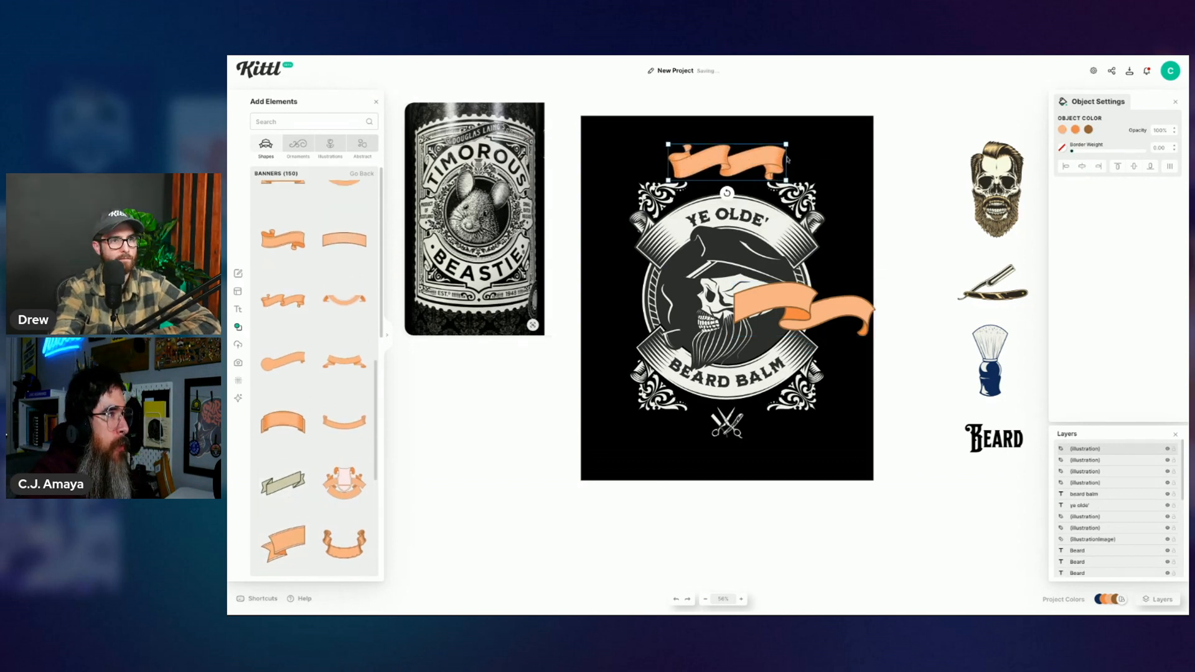
Step: Shrink the multi-fold ribbon and move it straight down onto the top edge of the Ye Olde' badge
{"action": "left_click_drag", "start_coordinate": [786, 143], "coordinate": [753, 164]}
{"action": "key", "text": "shift+Down"}
{"action": "key", "text": "shift+Down"}
{"action": "key", "text": "shift+Down"}
{"action": "key", "text": "shift+Down"}
{"action": "key", "text": "shift+Down"}
{"action": "key", "text": "shift+Down"}
{"action": "key", "text": "shift+Down"}
{"action": "key", "text": "shift+Down"}
{"action": "key", "text": "Down"}
{"action": "key", "text": "Down"}
{"action": "key", "text": "Down"}
{"action": "key", "text": "Down"}
{"action": "key", "text": "Down"}
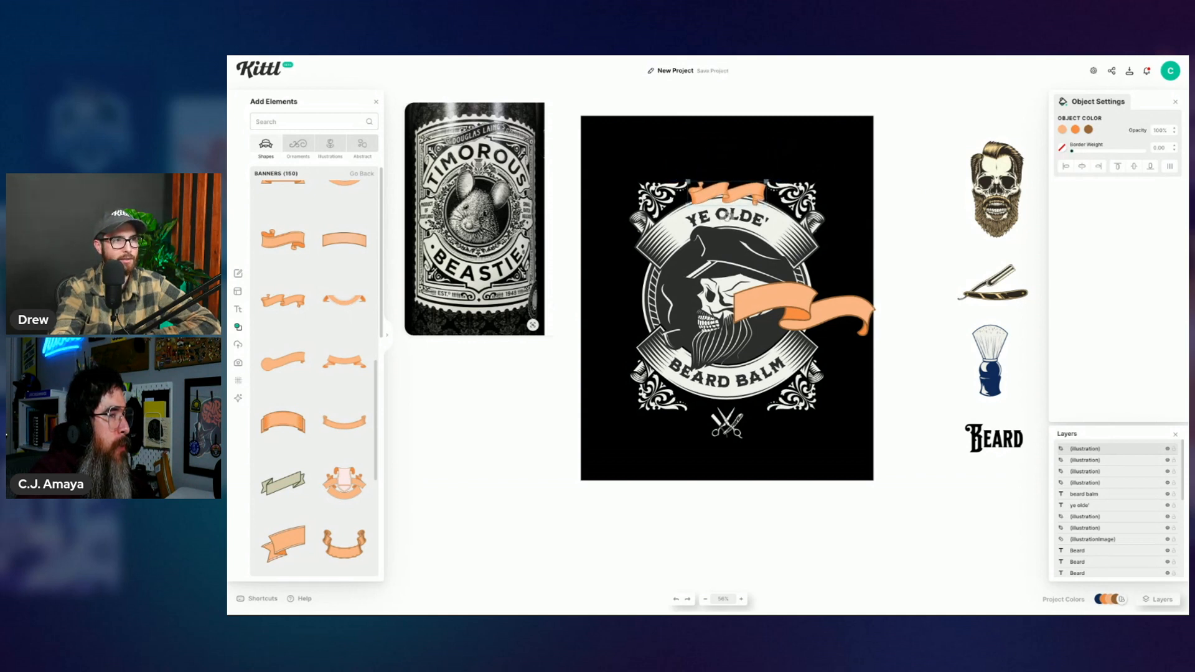
{"action": "left_click", "coordinate": [918, 197]}
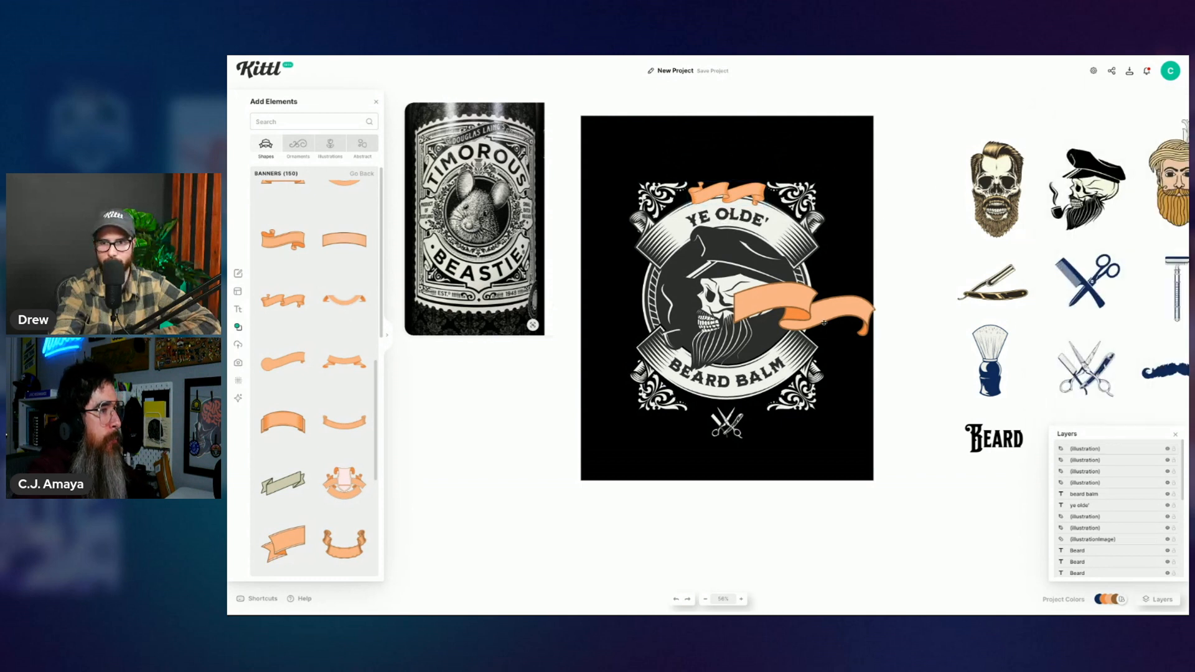
Step: Delete the large folded orange ribbon that overlaps the skull
{"action": "left_click", "coordinate": [834, 307]}
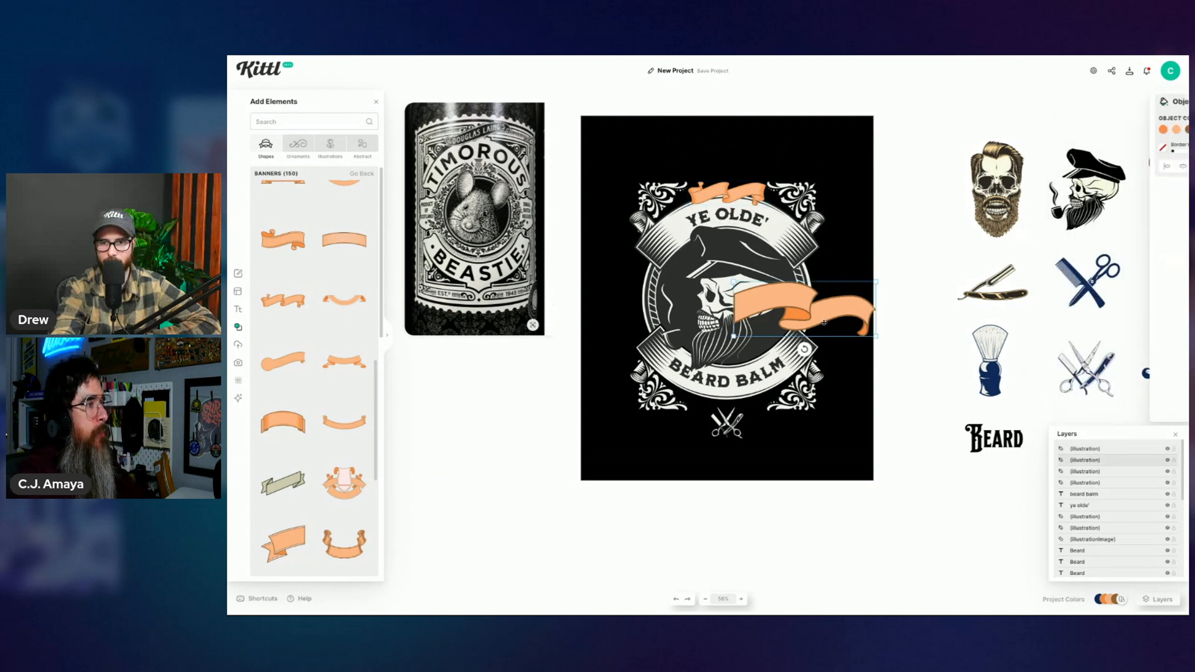
{"action": "right_click", "coordinate": [856, 313]}
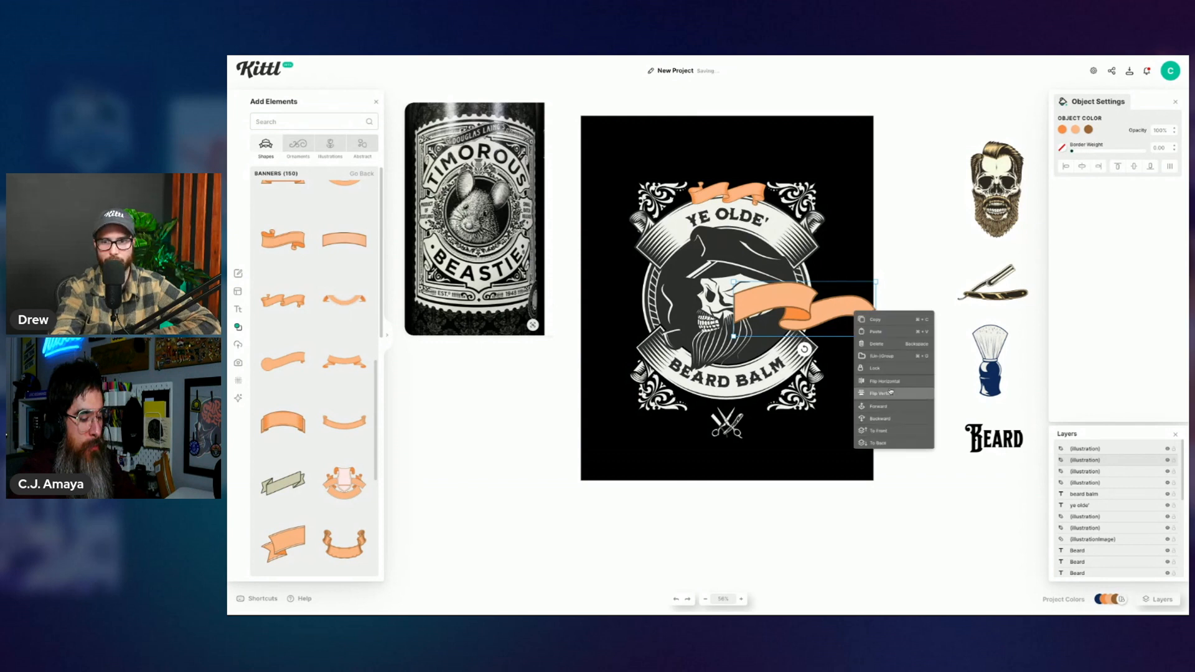
{"action": "left_click", "coordinate": [885, 344]}
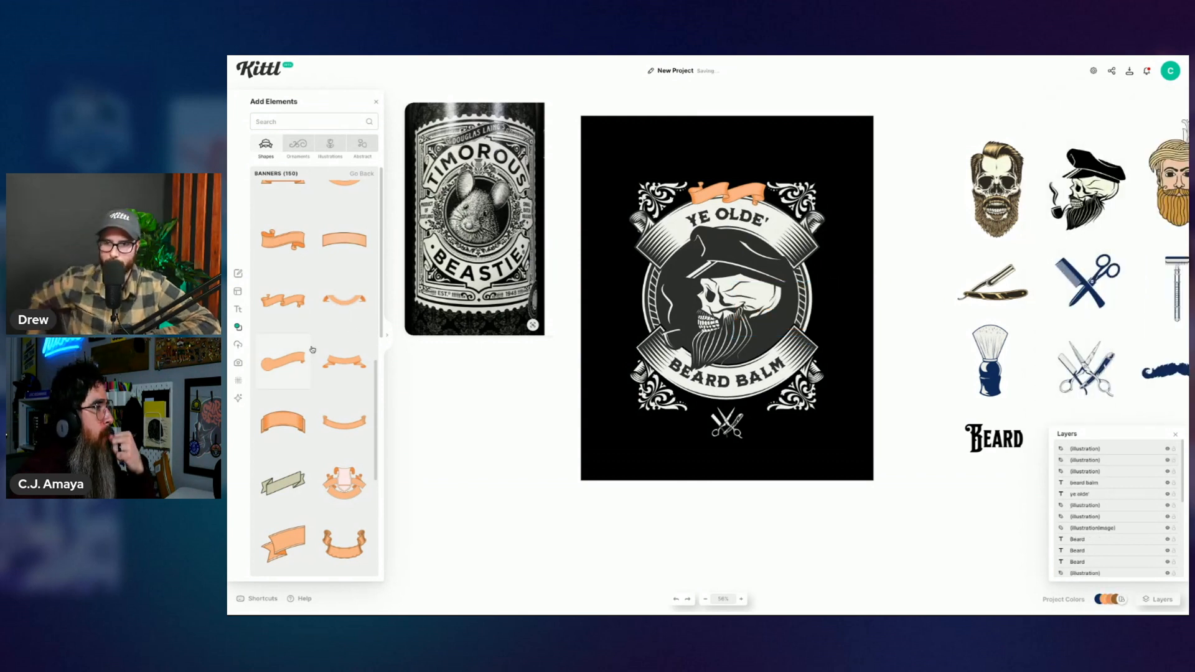
Step: Add the plain wavy orange banner with pointed ends from the Banners category at the artboard's top edge
{"action": "left_click", "coordinate": [730, 198]}
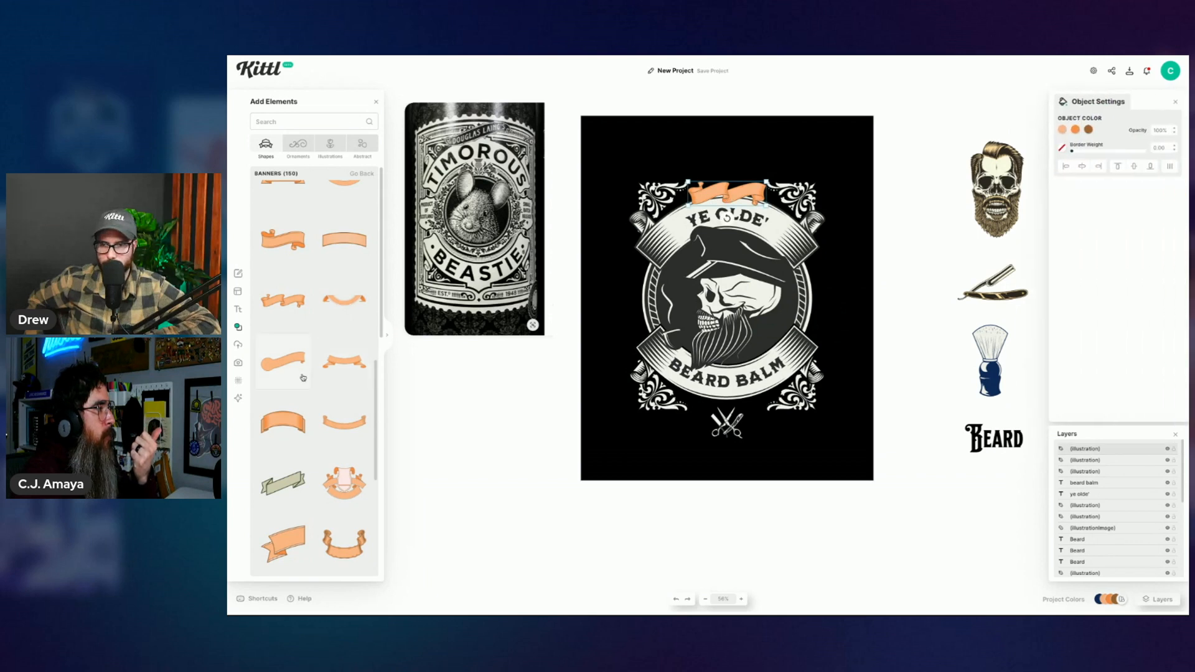
{"action": "scroll", "coordinate": [305, 377], "scroll_direction": "up", "scroll_amount": 3}
{"action": "scroll", "coordinate": [310, 372], "scroll_direction": "up", "scroll_amount": 1}
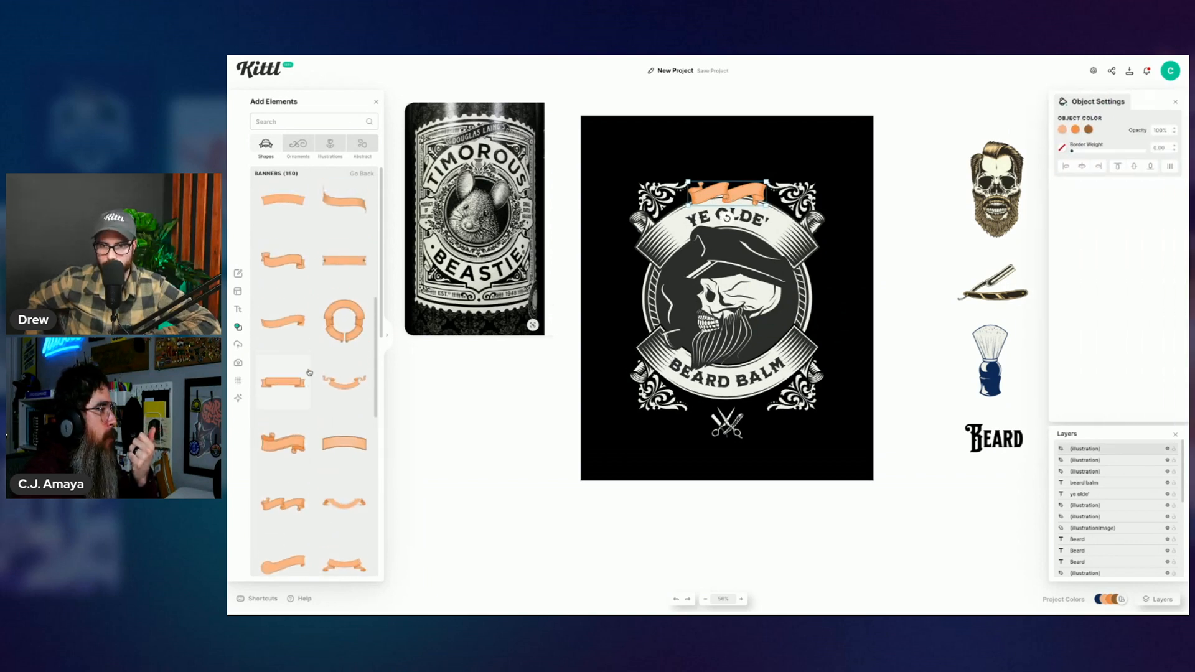
{"action": "left_click_drag", "start_coordinate": [348, 224], "coordinate": [735, 129]}
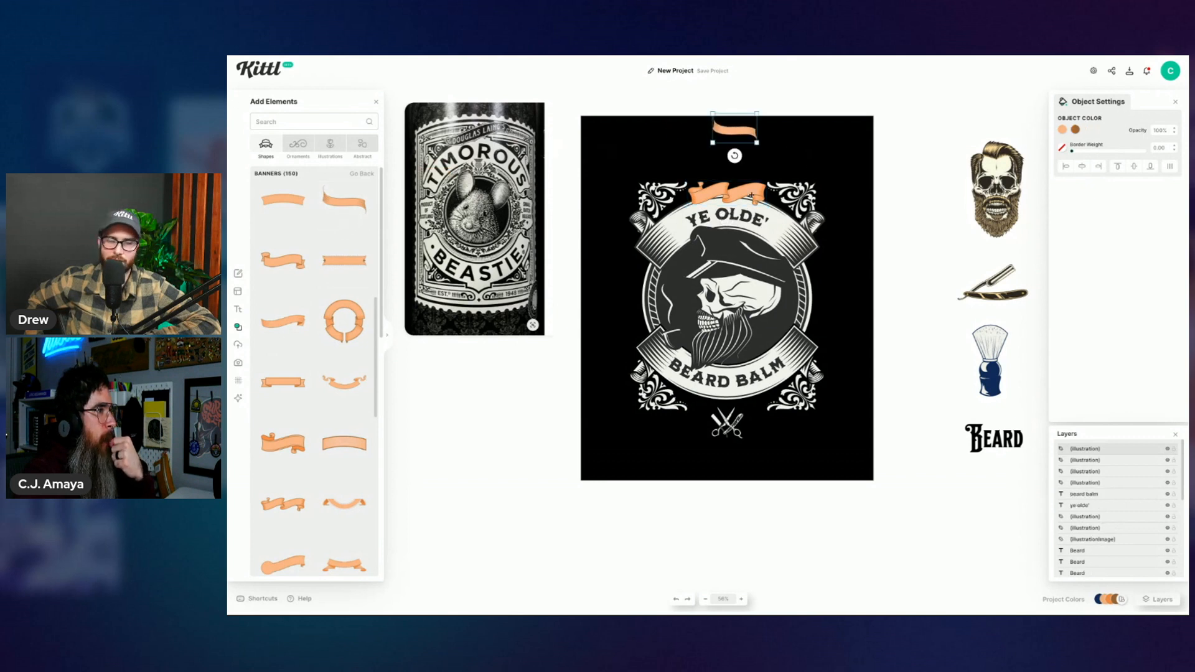
Step: Delete the multi-fold orange ribbon above the Ye Olde' text
{"action": "left_click", "coordinate": [753, 194]}
{"action": "left_click", "coordinate": [741, 132]}
{"action": "right_click", "coordinate": [745, 189]}
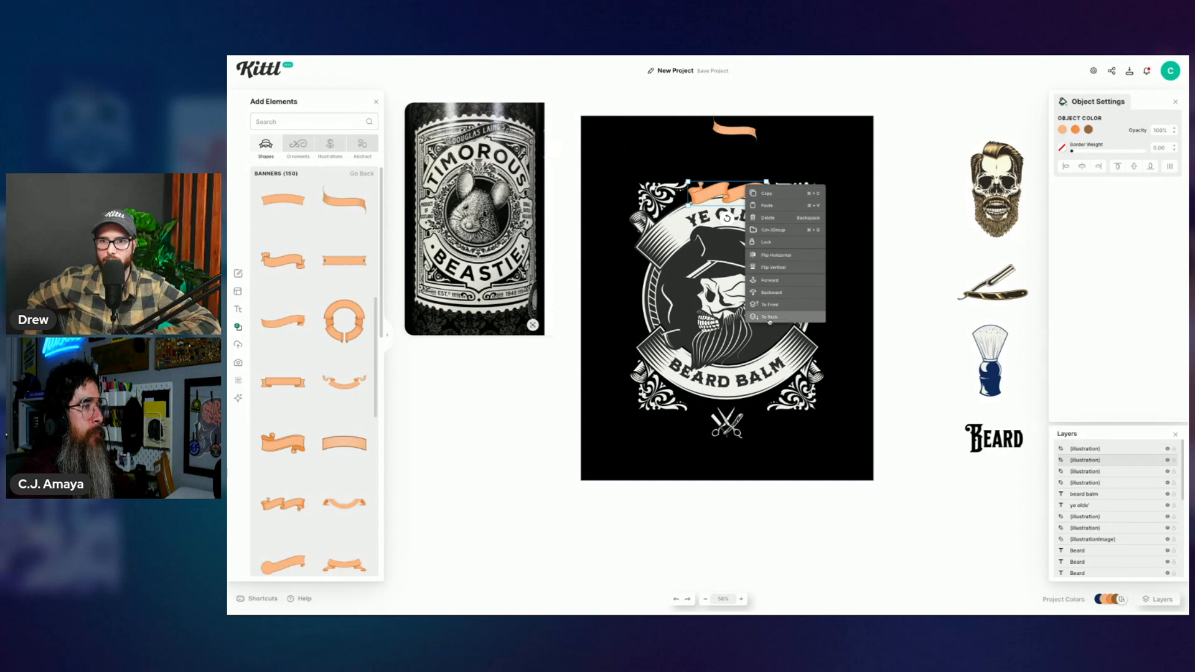
{"action": "left_click", "coordinate": [786, 218]}
Step: Tilt the wavy banner upward to the right, enlarge it, and centre it horizontally just above the Ye Olde' ribbon
{"action": "left_click", "coordinate": [744, 131]}
{"action": "left_click_drag", "start_coordinate": [735, 156], "coordinate": [735, 156]}
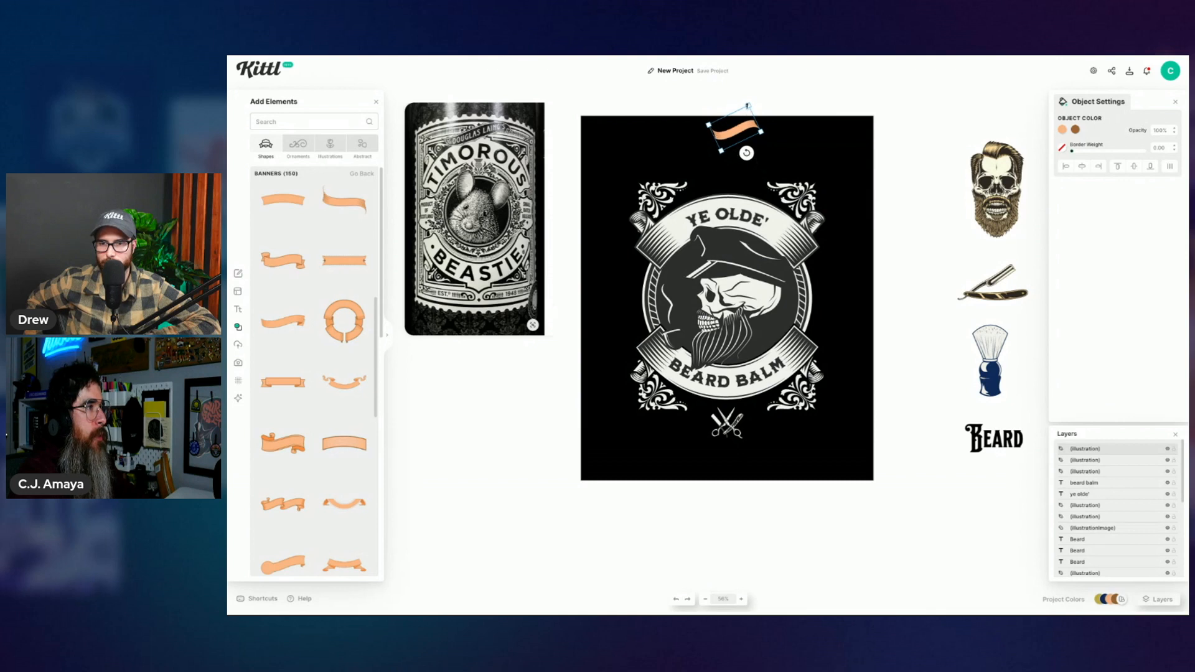
{"action": "left_click_drag", "start_coordinate": [747, 107], "coordinate": [764, 88]}
{"action": "left_click_drag", "start_coordinate": [736, 140], "coordinate": [736, 196]}
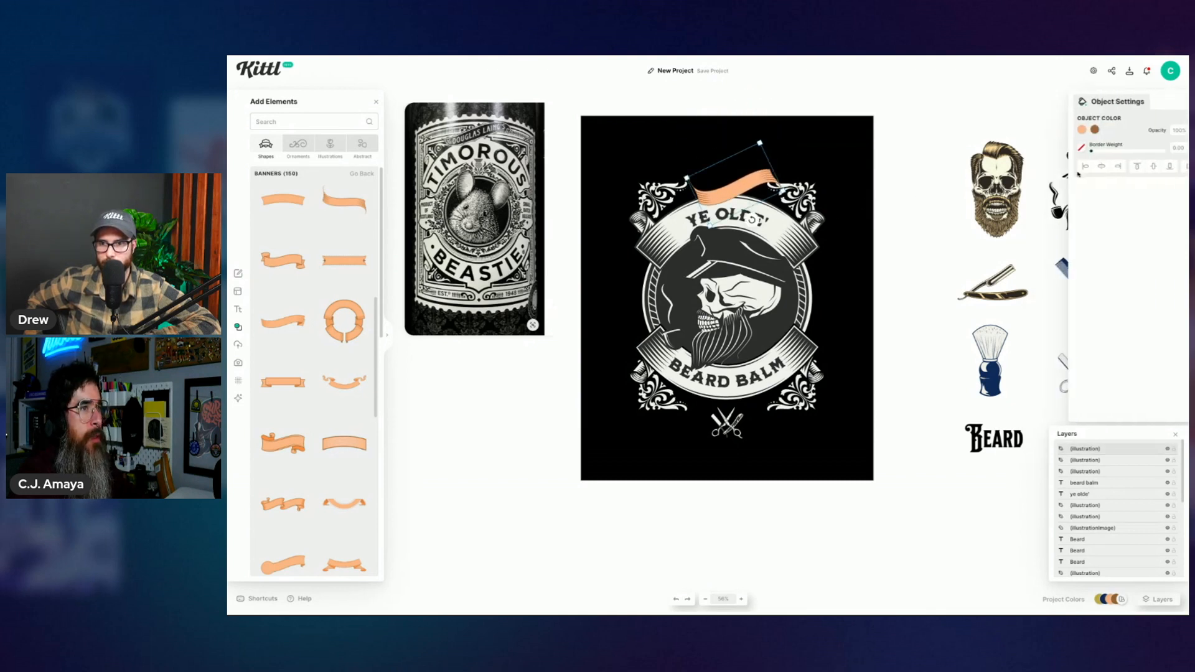
{"action": "left_click", "coordinate": [1082, 166]}
{"action": "left_click", "coordinate": [840, 205]}
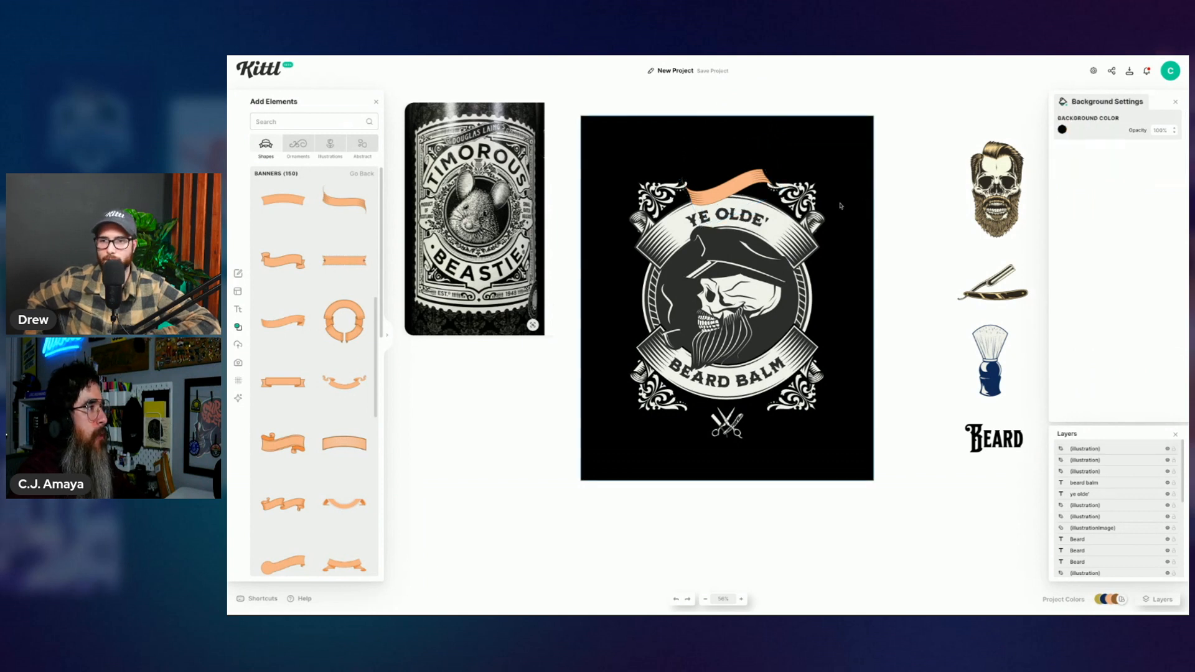
Step: Recolour the wavy banner above the Ye Olde' ribbon with a dark charcoal fill and off-white line shading
{"action": "left_click", "coordinate": [726, 194]}
{"action": "left_click", "coordinate": [1074, 130]}
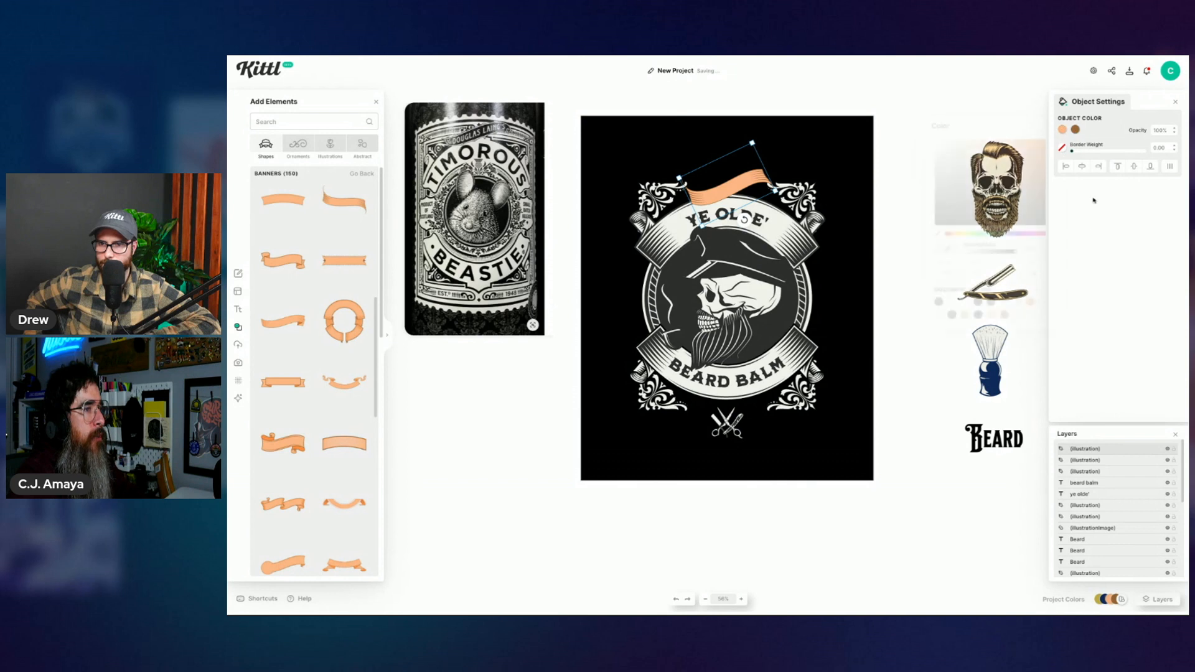
{"action": "left_click", "coordinate": [939, 302]}
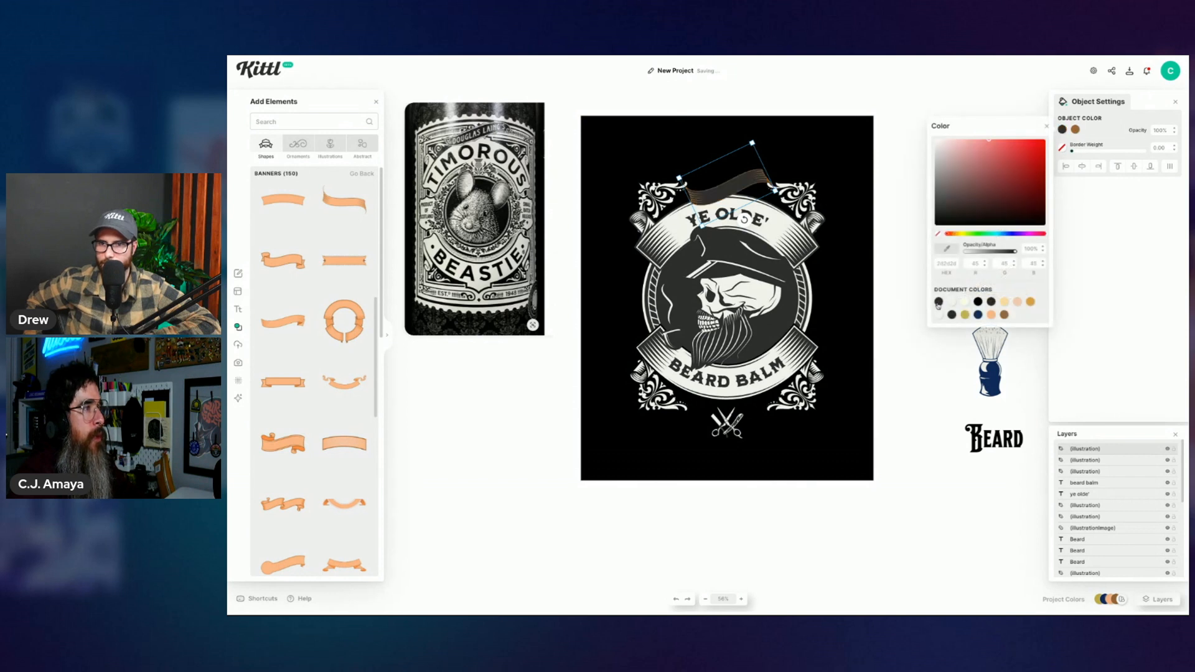
{"action": "left_click", "coordinate": [1075, 130]}
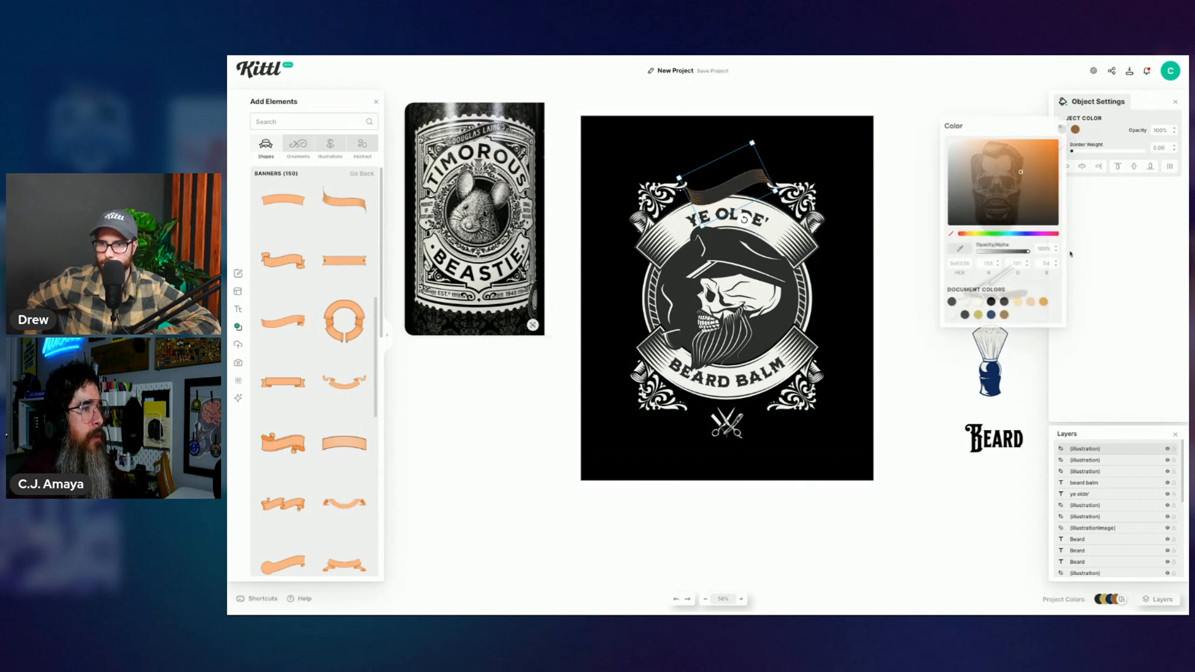
{"action": "left_click", "coordinate": [965, 302]}
{"action": "left_click", "coordinate": [925, 356]}
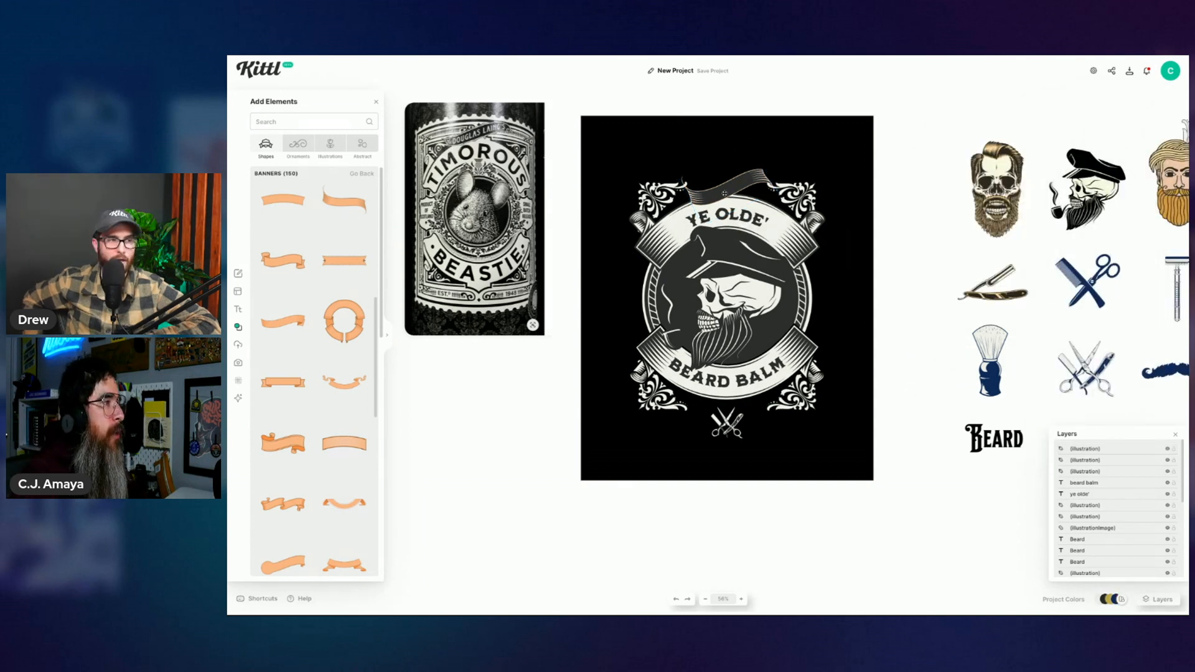
{"action": "left_click", "coordinate": [725, 194]}
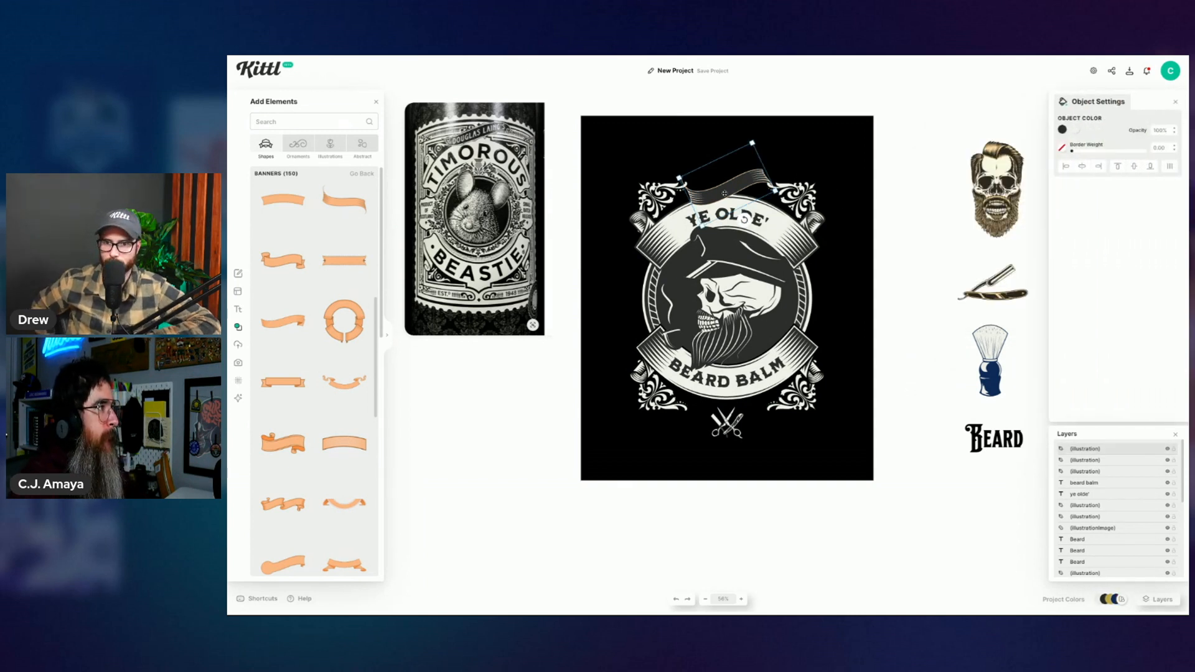
{"action": "left_click_drag", "start_coordinate": [744, 221], "coordinate": [745, 220]}
{"action": "left_click", "coordinate": [901, 278]}
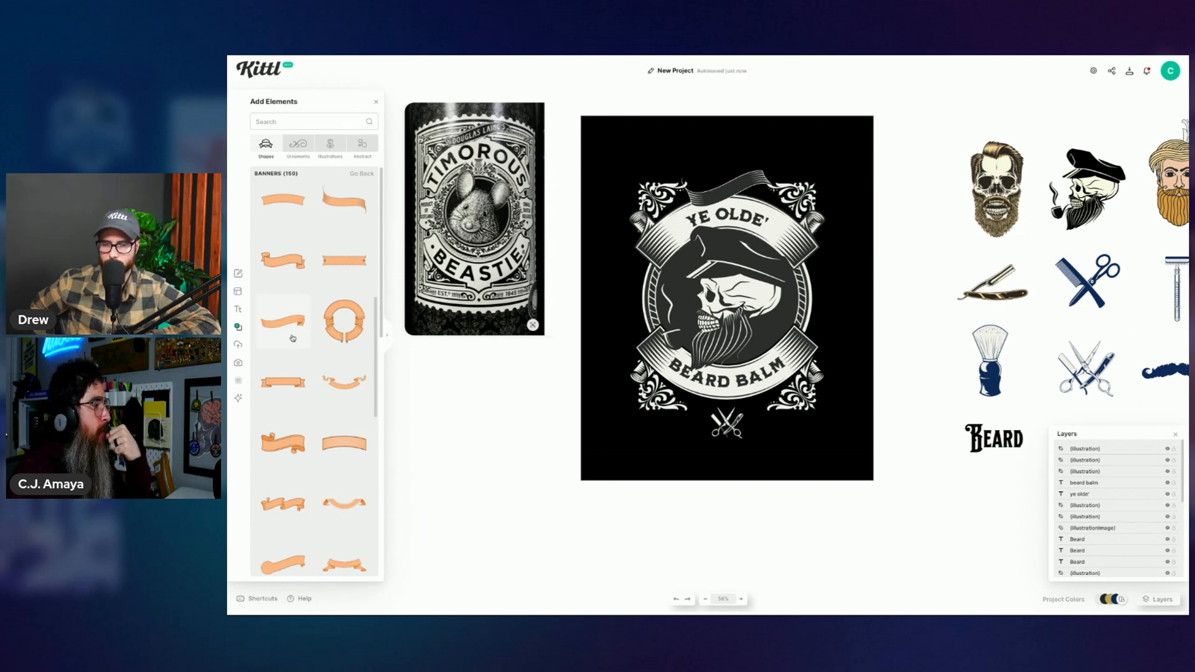
Step: Leave the Banners category, look through the other shape categories including Panels, and open the full Badges category
{"action": "scroll", "coordinate": [297, 343], "scroll_direction": "up", "scroll_amount": 2}
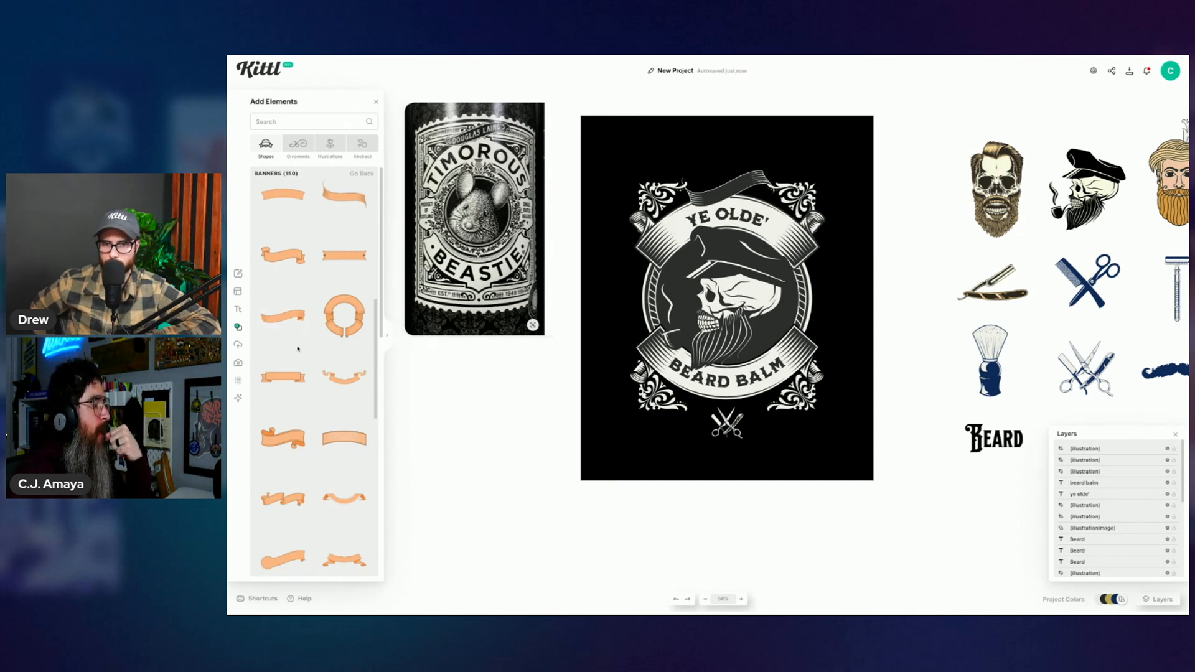
{"action": "left_click", "coordinate": [362, 174]}
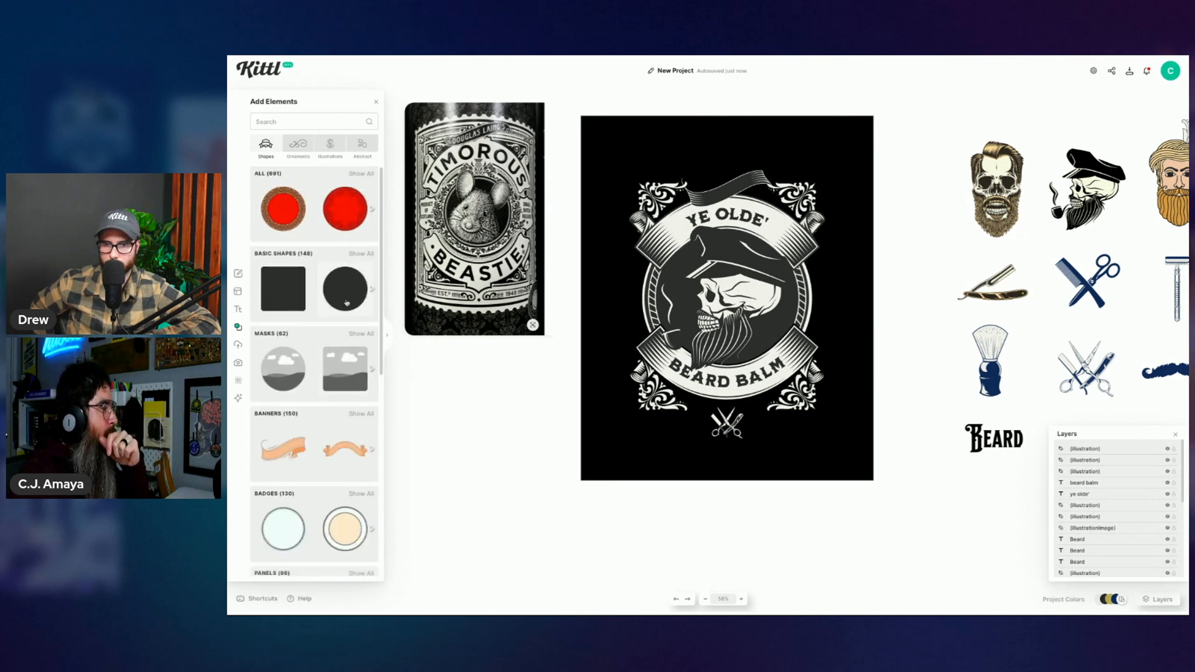
{"action": "scroll", "coordinate": [354, 430], "scroll_direction": "down", "scroll_amount": 2}
{"action": "scroll", "coordinate": [351, 450], "scroll_direction": "down", "scroll_amount": 5}
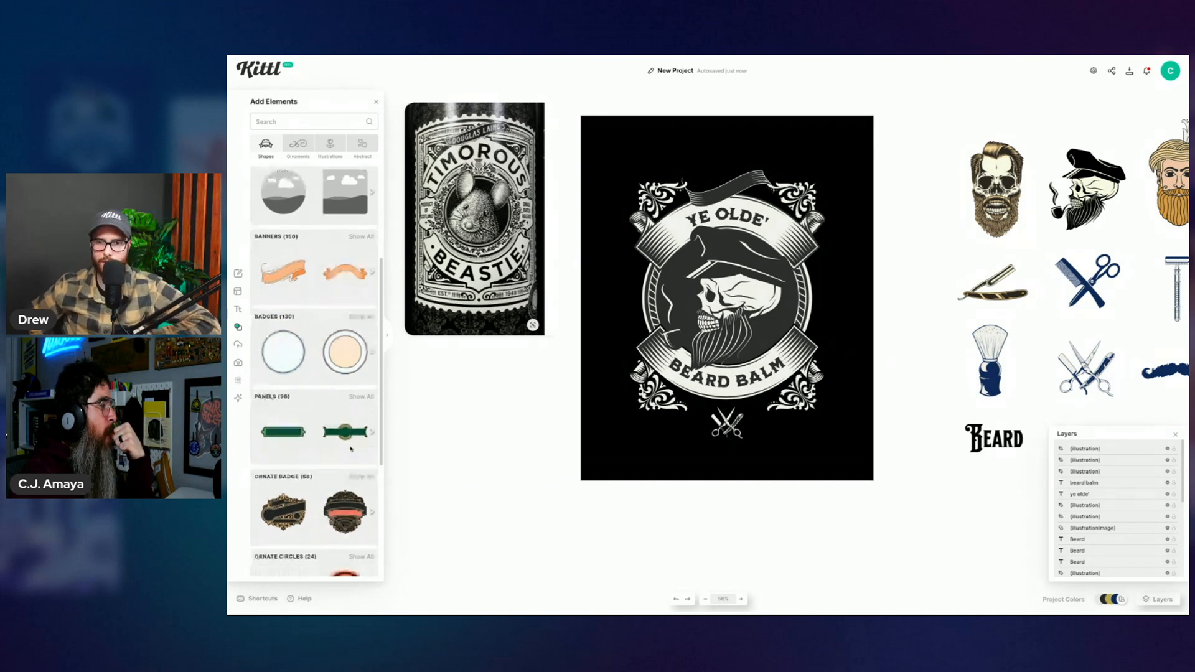
{"action": "scroll", "coordinate": [351, 449], "scroll_direction": "down", "scroll_amount": 7}
{"action": "scroll", "coordinate": [351, 449], "scroll_direction": "down", "scroll_amount": 1}
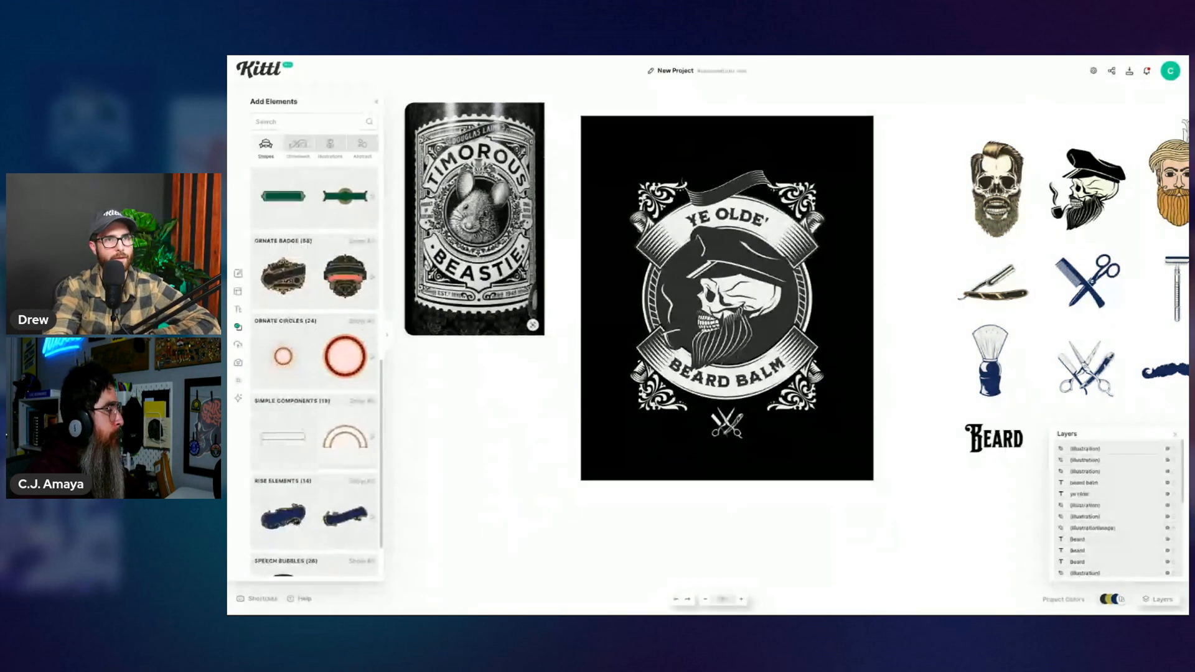
{"action": "scroll", "coordinate": [324, 405], "scroll_direction": "down", "scroll_amount": 2}
{"action": "scroll", "coordinate": [324, 405], "scroll_direction": "up", "scroll_amount": 4}
{"action": "scroll", "coordinate": [324, 404], "scroll_direction": "up", "scroll_amount": 2}
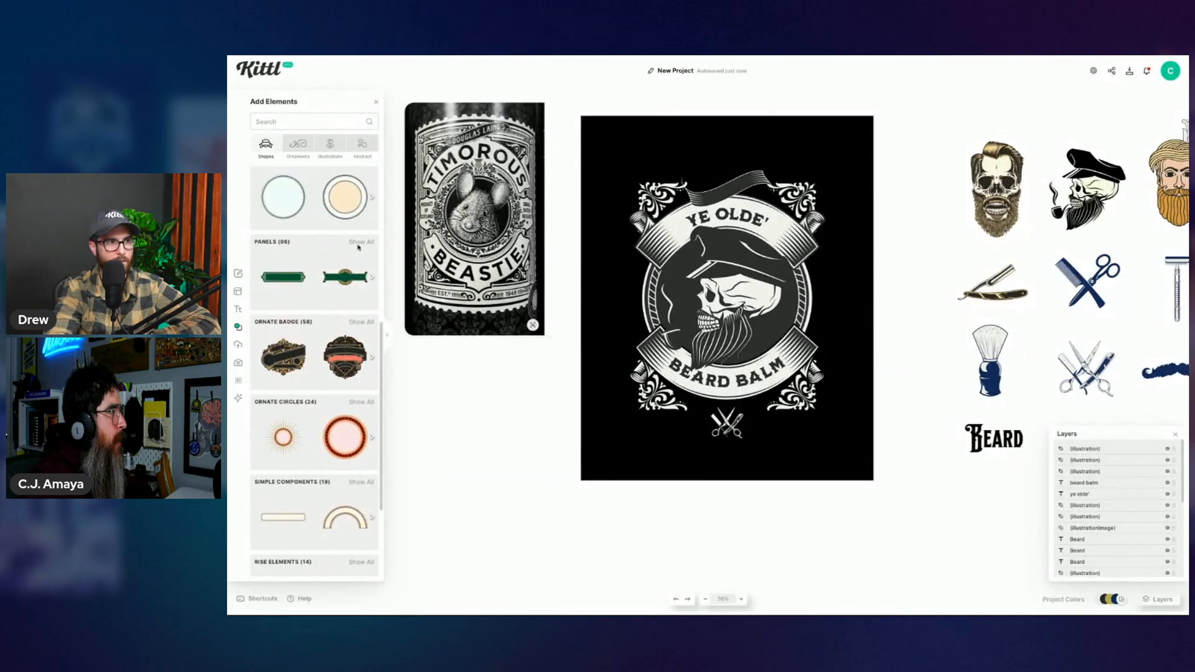
{"action": "left_click", "coordinate": [360, 242]}
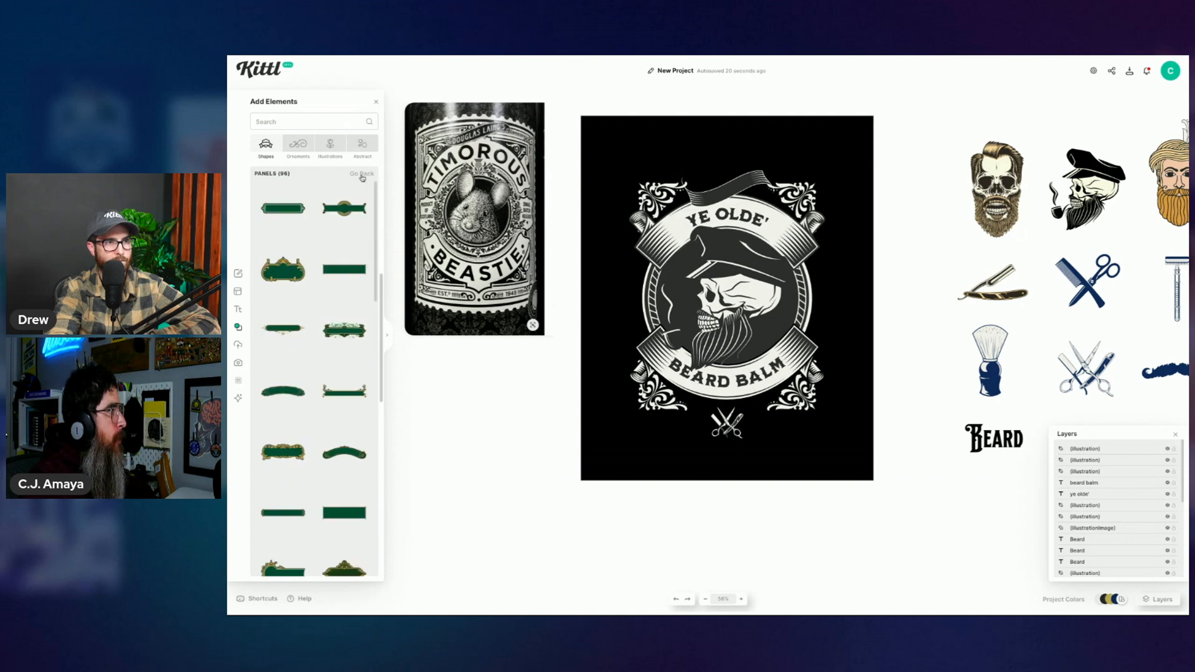
{"action": "scroll", "coordinate": [287, 301], "scroll_direction": "up", "scroll_amount": 2}
{"action": "left_click", "coordinate": [360, 294]}
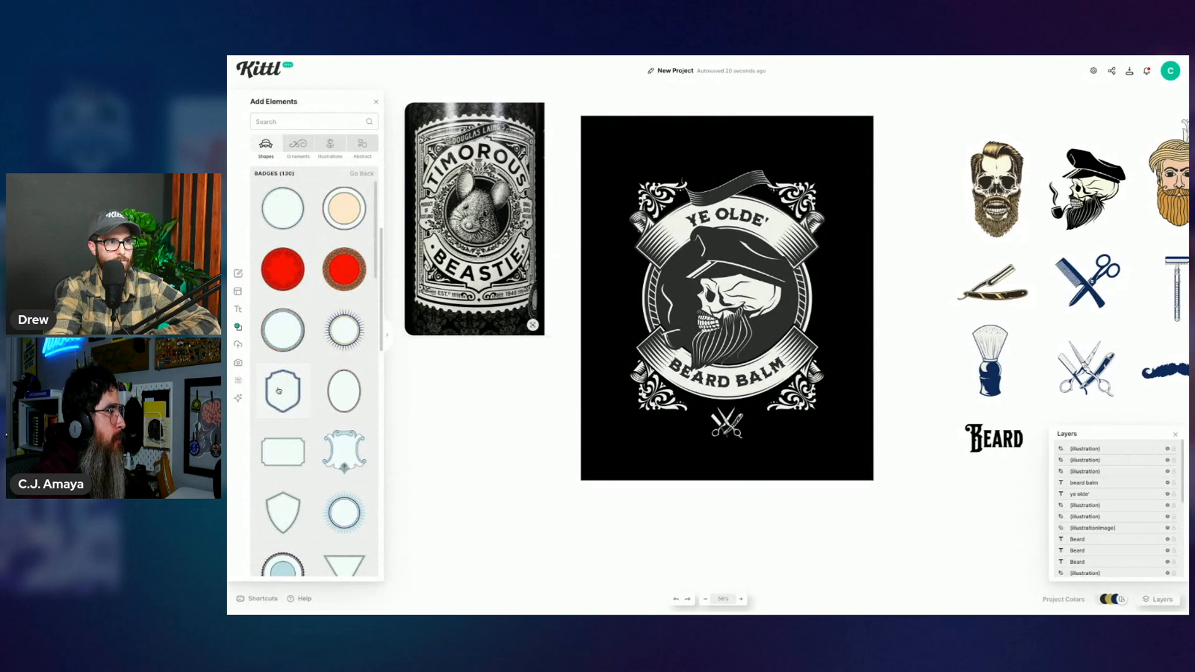
Step: Add the narrow pointed badge with a horizontal upper stripe from the Badges category at the left edge of the skull circle
{"action": "scroll", "coordinate": [320, 386], "scroll_direction": "down", "scroll_amount": 1}
{"action": "scroll", "coordinate": [320, 386], "scroll_direction": "down", "scroll_amount": 3}
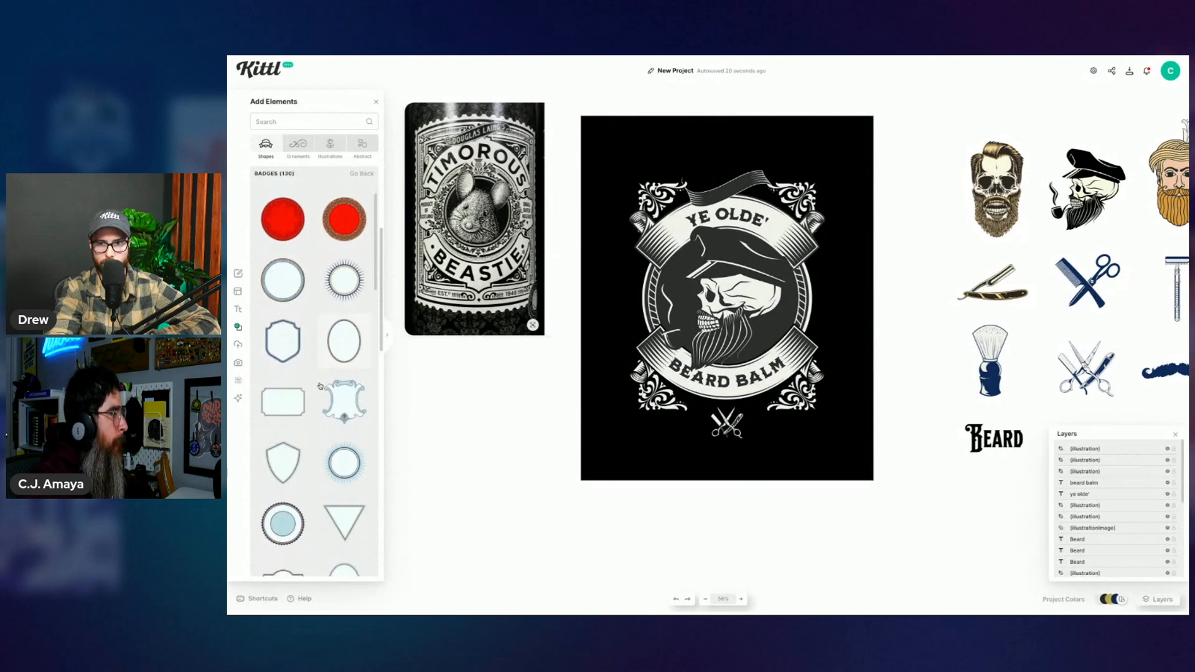
{"action": "scroll", "coordinate": [318, 374], "scroll_direction": "down", "scroll_amount": 2}
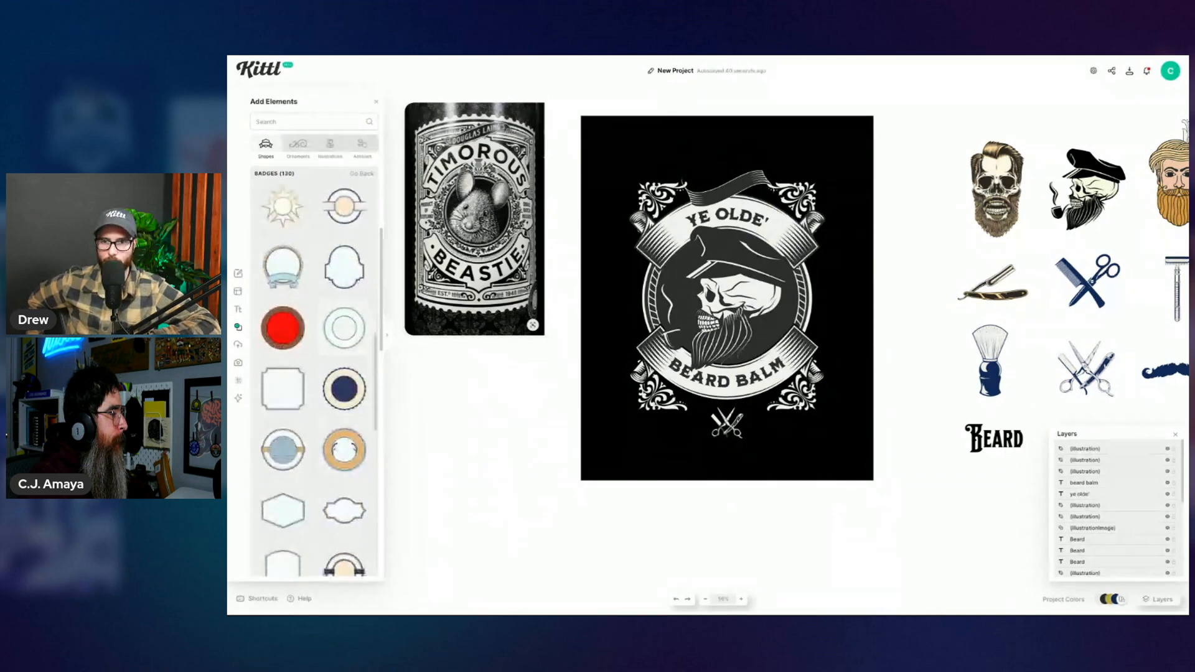
{"action": "scroll", "coordinate": [290, 334], "scroll_direction": "down", "scroll_amount": 3}
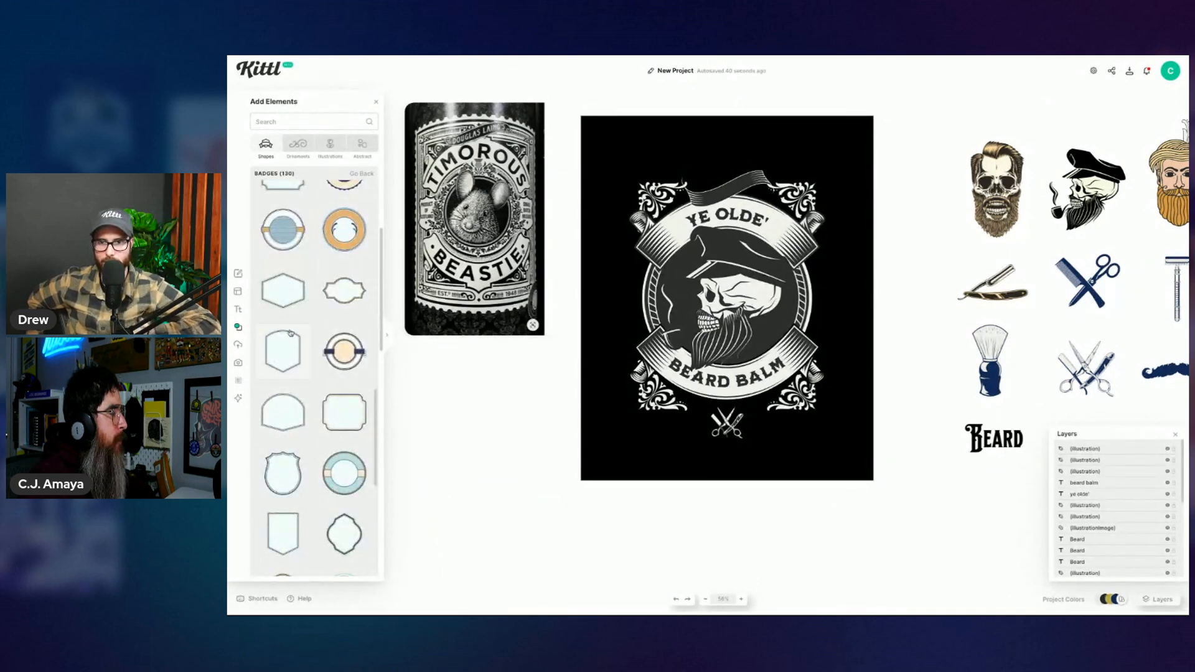
{"action": "scroll", "coordinate": [299, 379], "scroll_direction": "down", "scroll_amount": 2}
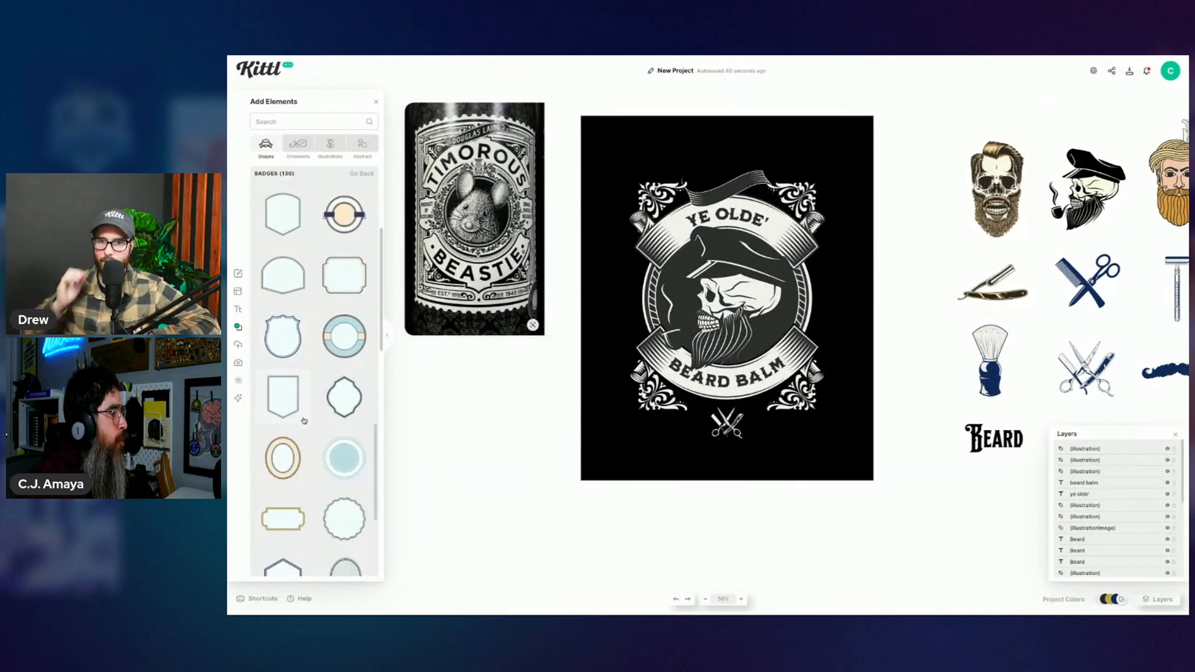
{"action": "scroll", "coordinate": [304, 421], "scroll_direction": "down", "scroll_amount": 5}
{"action": "scroll", "coordinate": [283, 405], "scroll_direction": "down", "scroll_amount": 4}
{"action": "scroll", "coordinate": [283, 398], "scroll_direction": "down", "scroll_amount": 5}
{"action": "scroll", "coordinate": [315, 379], "scroll_direction": "down", "scroll_amount": 4}
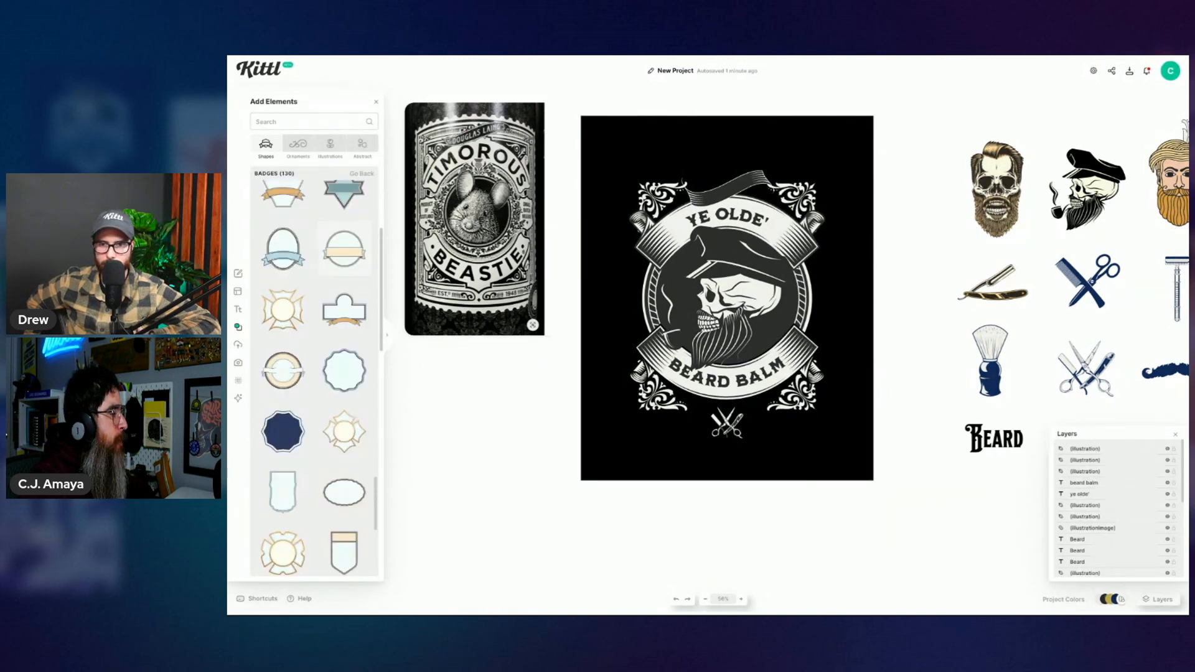
{"action": "scroll", "coordinate": [315, 378], "scroll_direction": "down", "scroll_amount": 1}
{"action": "scroll", "coordinate": [314, 378], "scroll_direction": "down", "scroll_amount": 1}
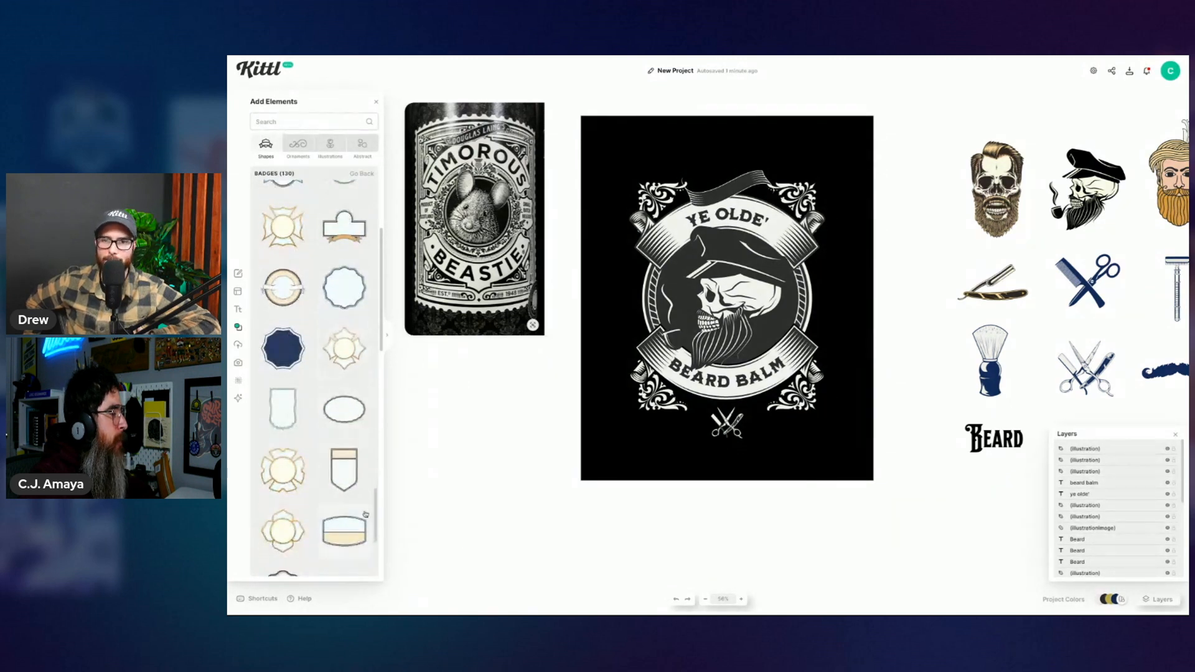
{"action": "left_click", "coordinate": [349, 478]}
{"action": "left_click_drag", "start_coordinate": [350, 478], "coordinate": [636, 306]}
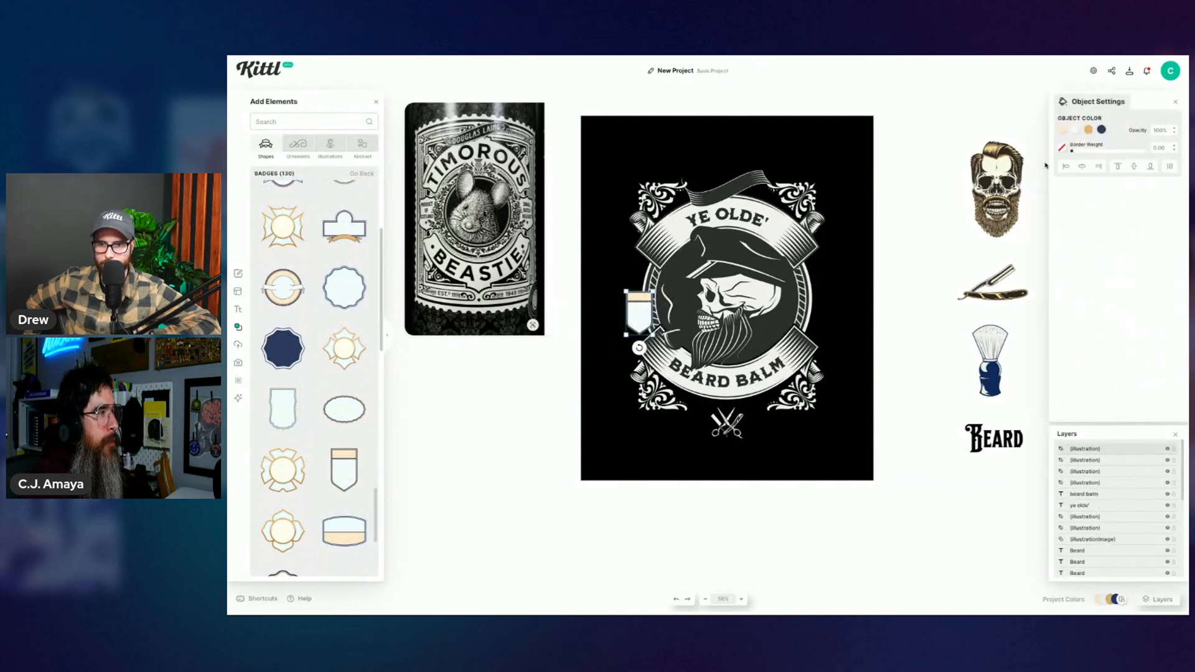
Step: Recolour the pointed badge with off-white fills and dark charcoal outlines, using the document colours
{"action": "left_click", "coordinate": [1064, 130]}
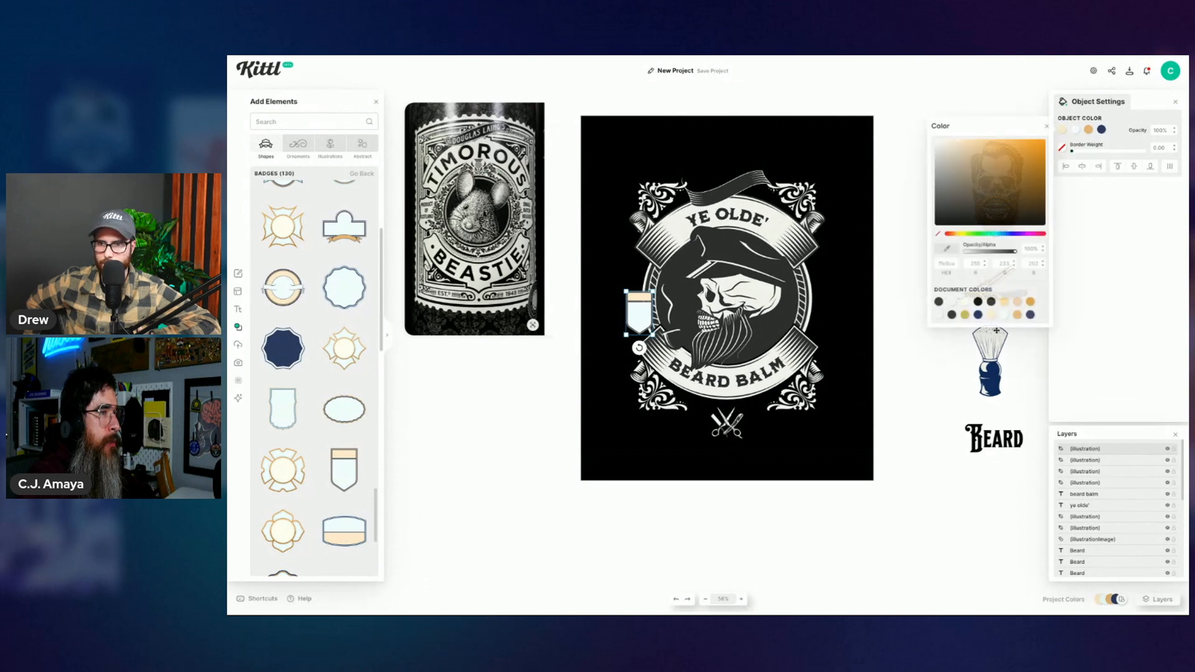
{"action": "left_click", "coordinate": [939, 302]}
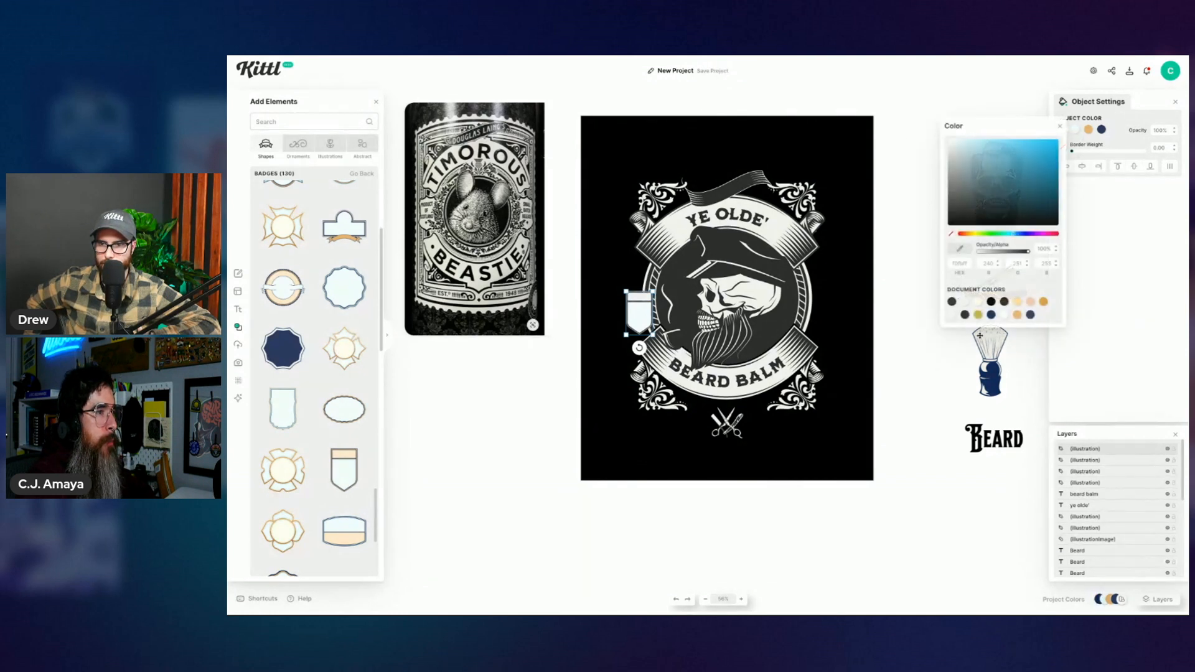
{"action": "left_click", "coordinate": [965, 302]}
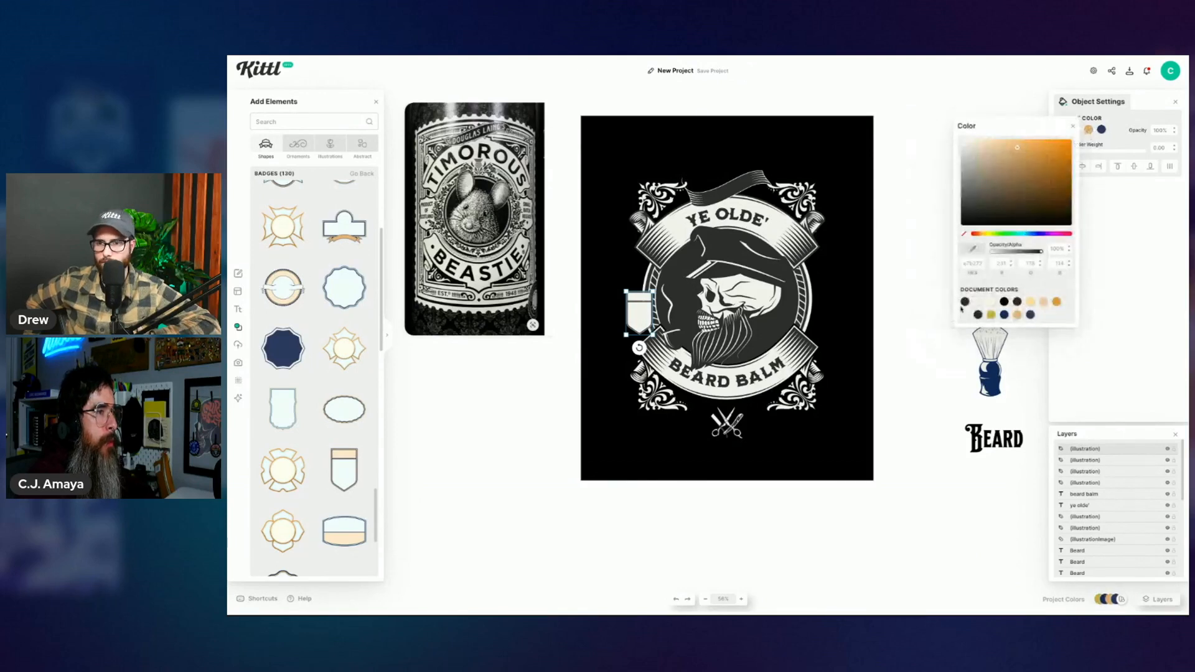
{"action": "left_click", "coordinate": [965, 301]}
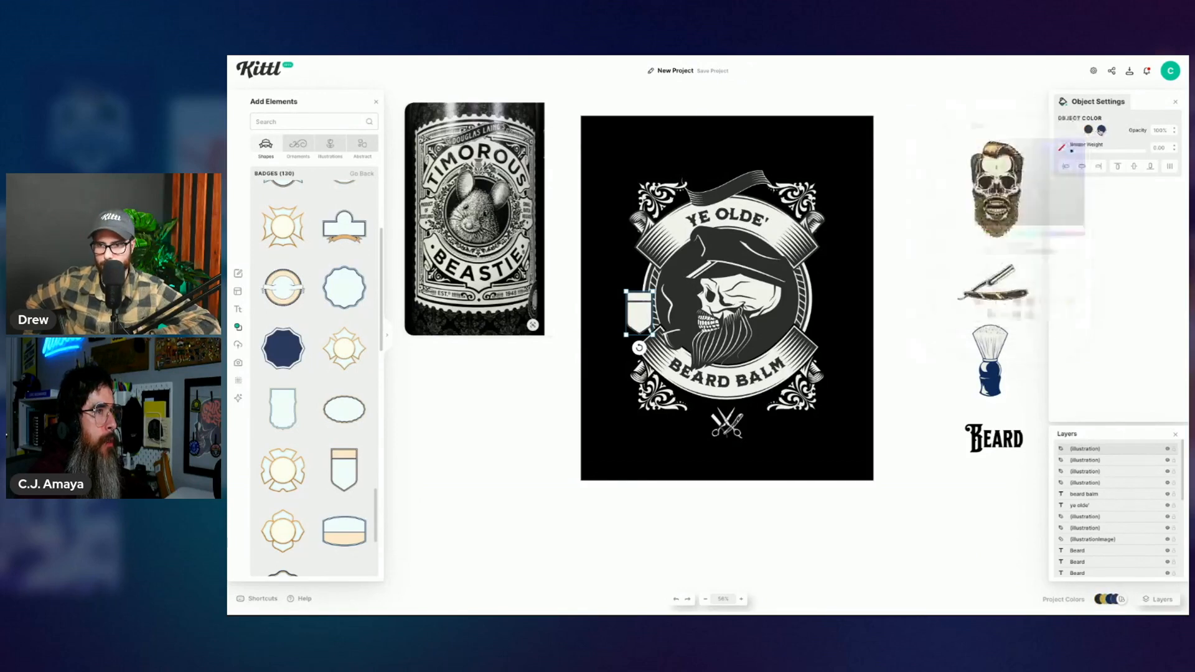
{"action": "left_click", "coordinate": [1102, 130]}
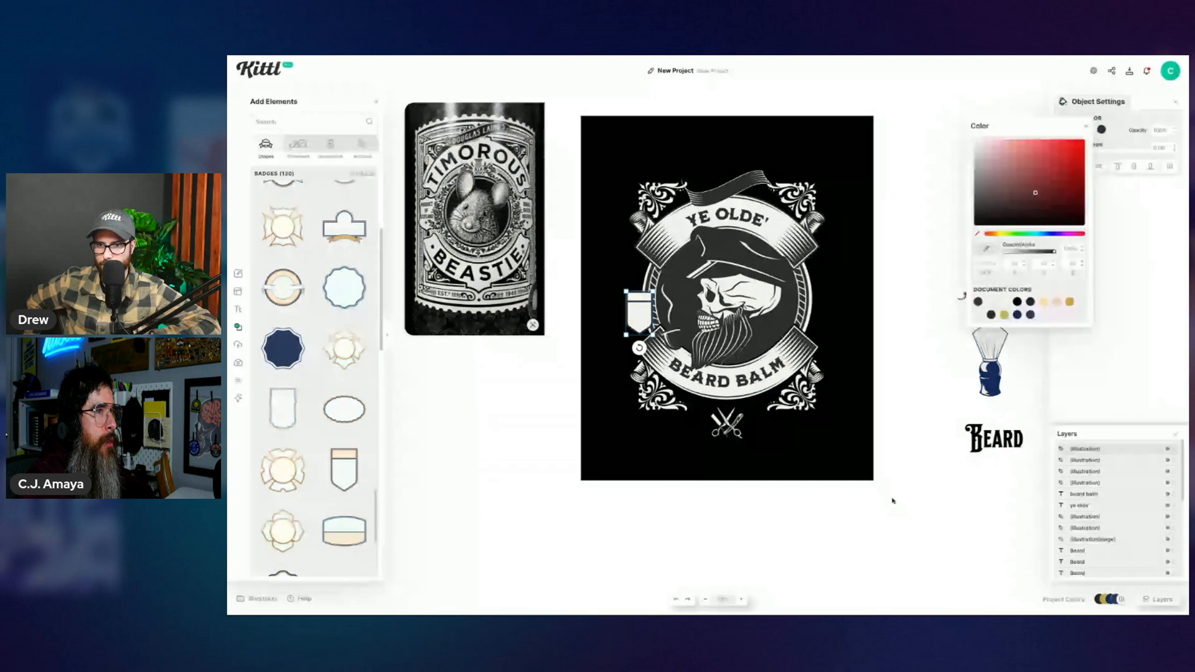
{"action": "left_click", "coordinate": [894, 500]}
Step: Reposition the pointed badge slightly higher and further left, beside the rope circle and level with the skull's cap
{"action": "left_click_drag", "start_coordinate": [640, 296], "coordinate": [645, 284]}
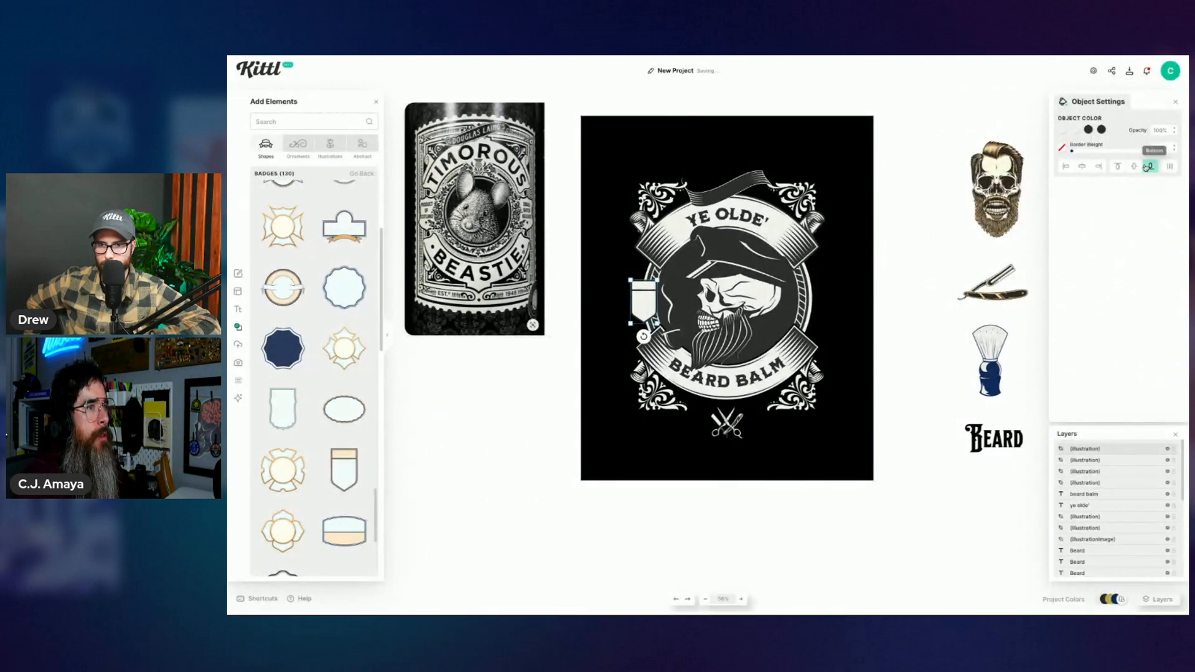
{"action": "left_click", "coordinate": [905, 337]}
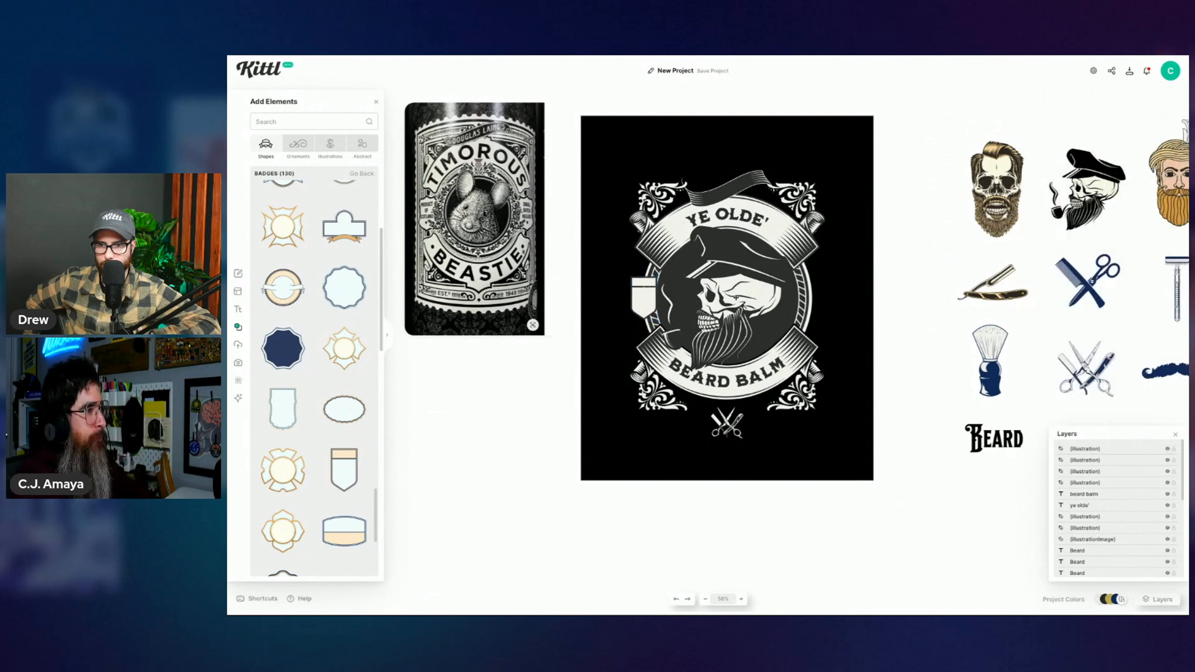
{"action": "left_click_drag", "start_coordinate": [643, 303], "coordinate": [632, 303]}
{"action": "left_click", "coordinate": [854, 280]}
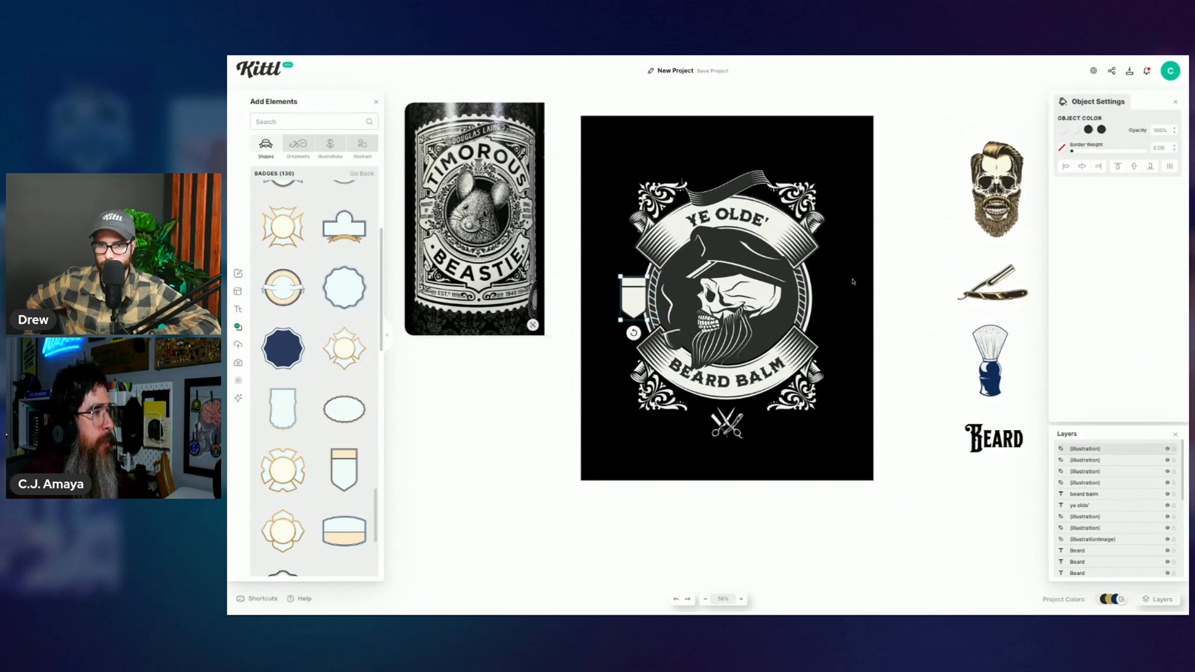
{"action": "left_click", "coordinate": [637, 295]}
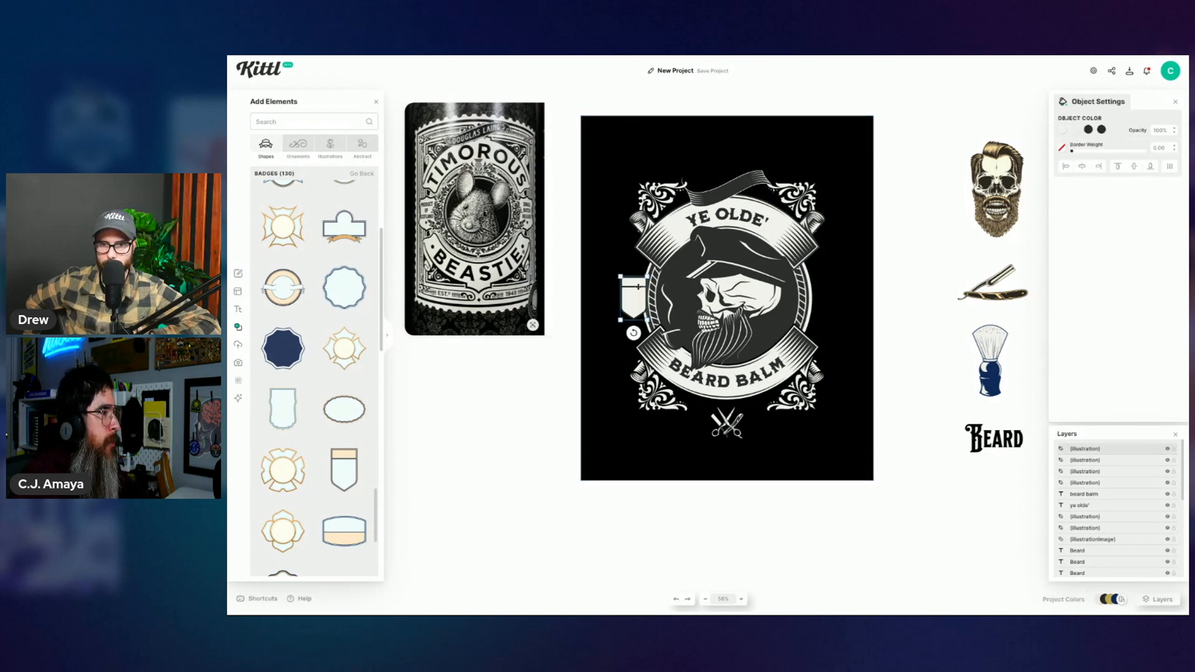
Step: Look through more badge designs for an alternative and delete the pointed badge beside the rope circle
{"action": "scroll", "coordinate": [318, 378], "scroll_direction": "down", "scroll_amount": 10}
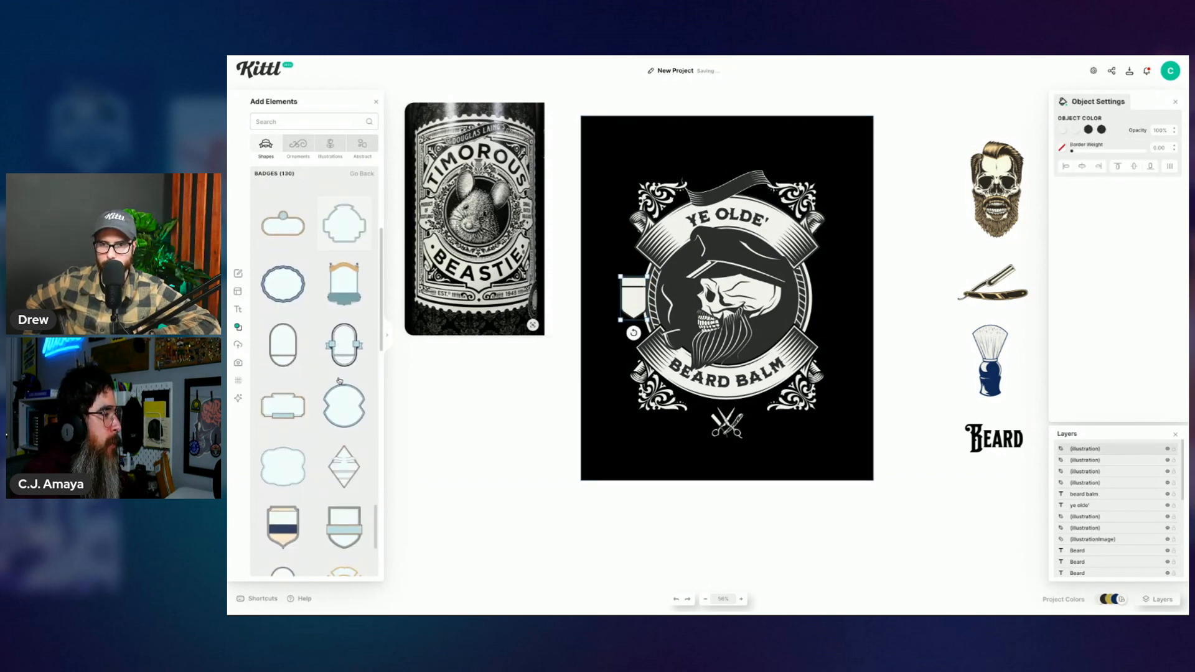
{"action": "scroll", "coordinate": [341, 381], "scroll_direction": "down", "scroll_amount": 8}
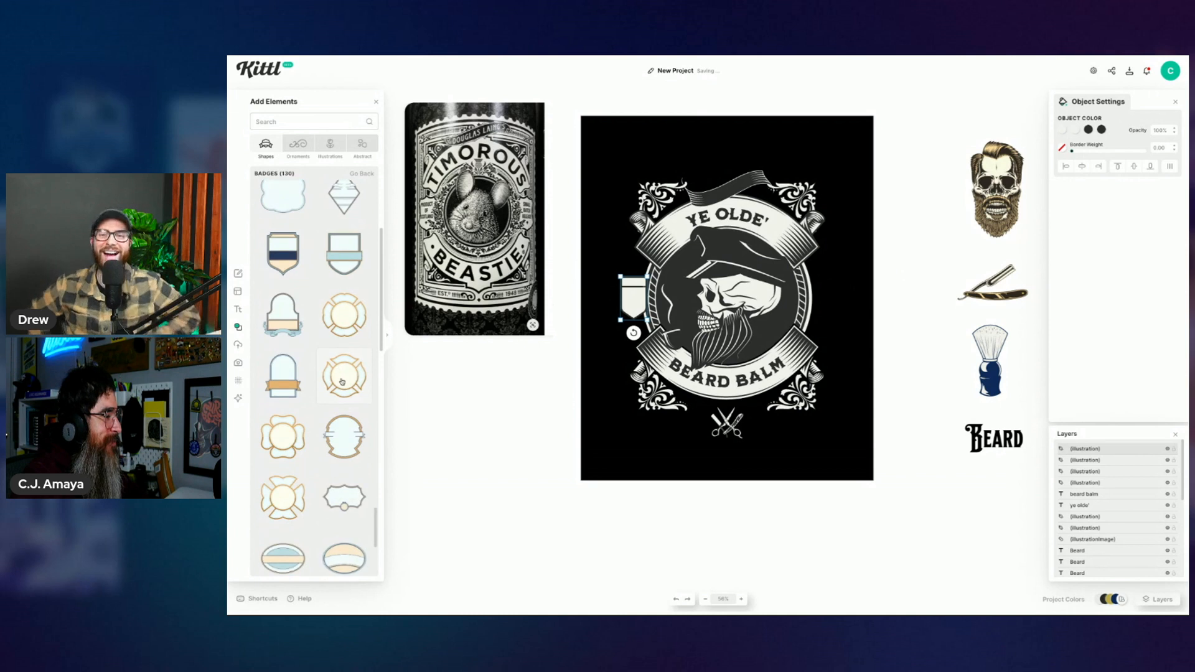
{"action": "scroll", "coordinate": [343, 379], "scroll_direction": "up", "scroll_amount": 15}
{"action": "right_click", "coordinate": [638, 305]}
{"action": "left_click", "coordinate": [675, 340]}
Step: Add the notched shield badge beside the rope circle and recolour it with three dark charcoal colours and one off-white, using the document colours
{"action": "left_click_drag", "start_coordinate": [279, 394], "coordinate": [601, 310]}
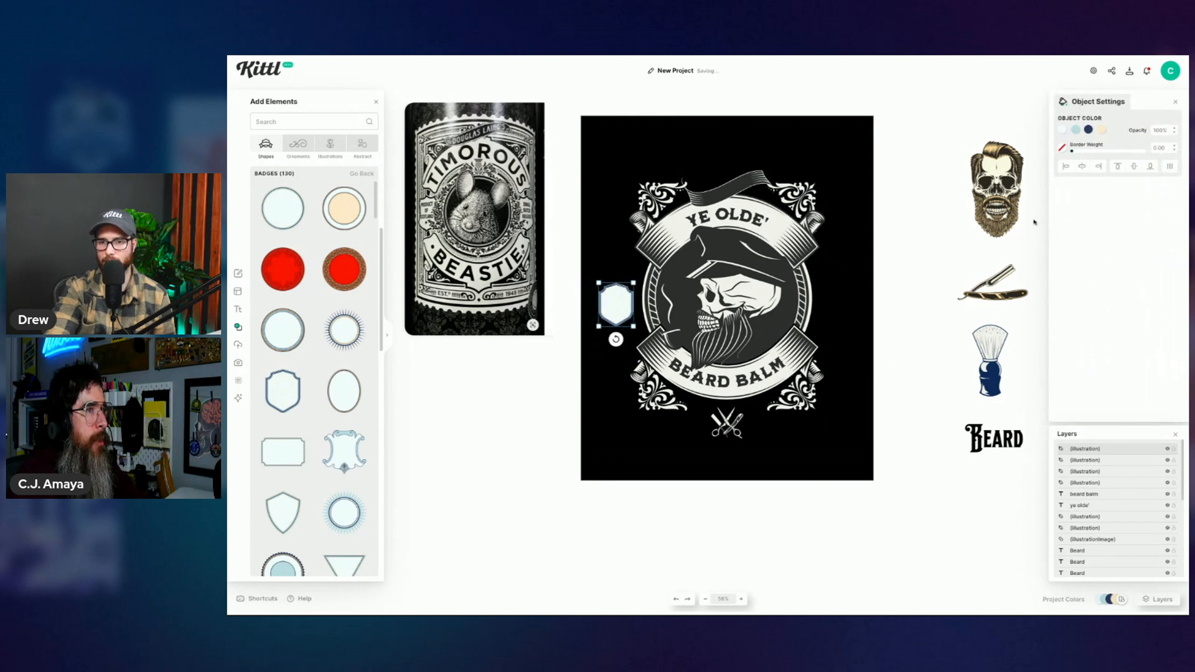
{"action": "left_click", "coordinate": [1062, 131]}
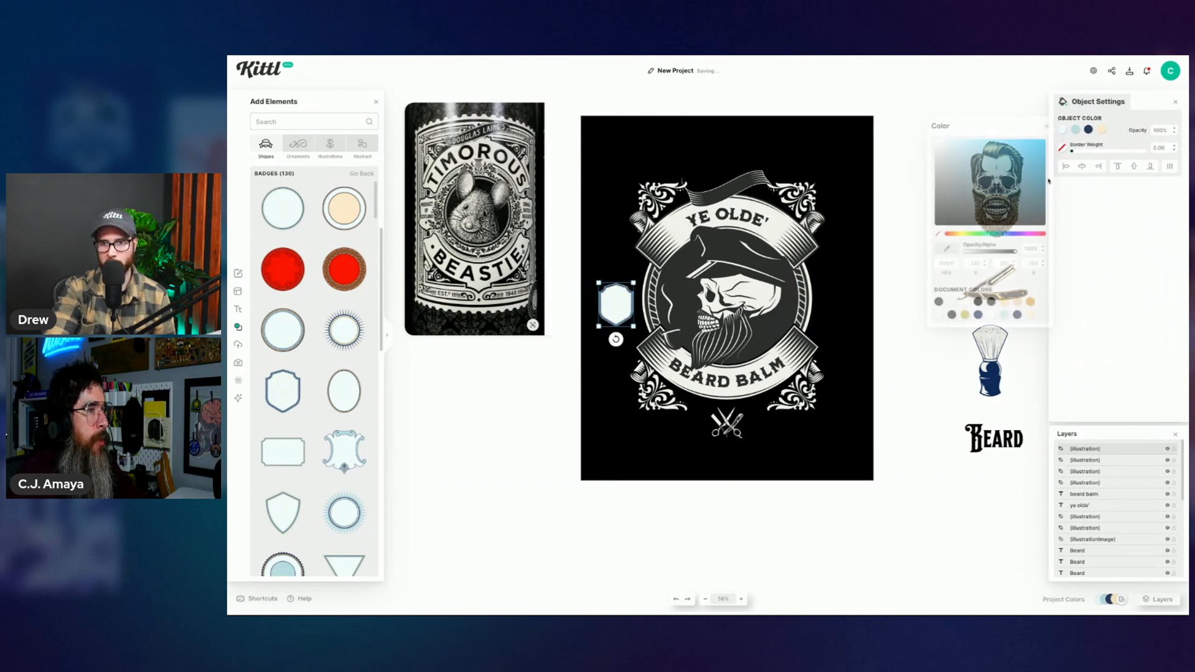
{"action": "left_click", "coordinate": [939, 302]}
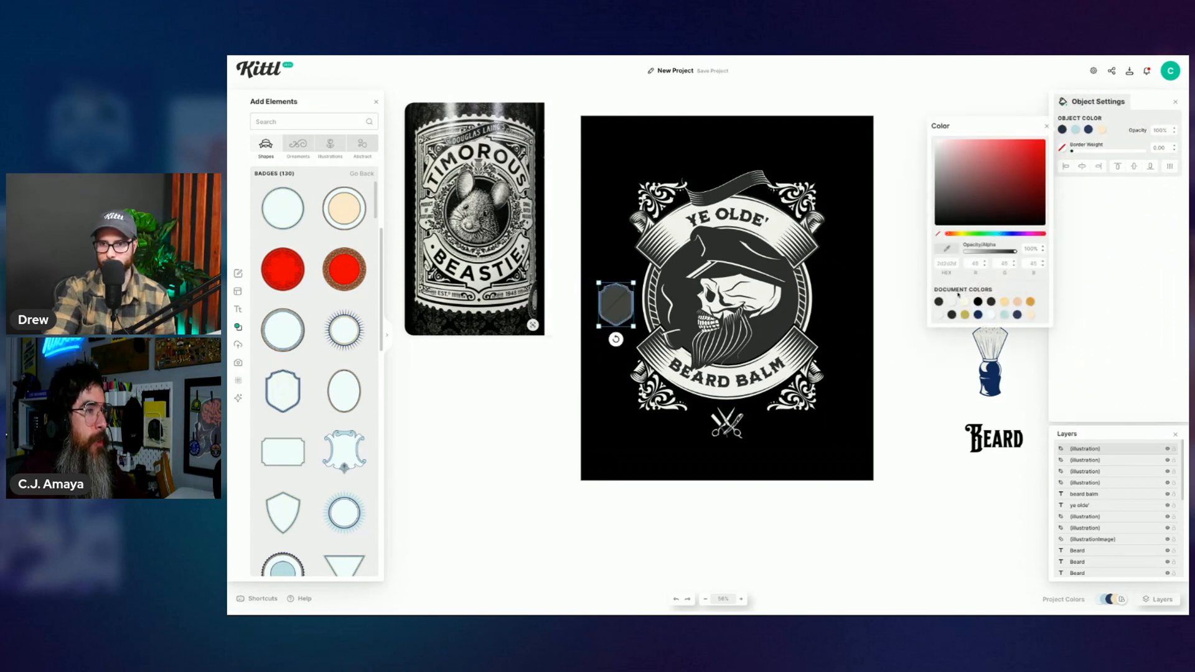
{"action": "left_click", "coordinate": [1076, 131]}
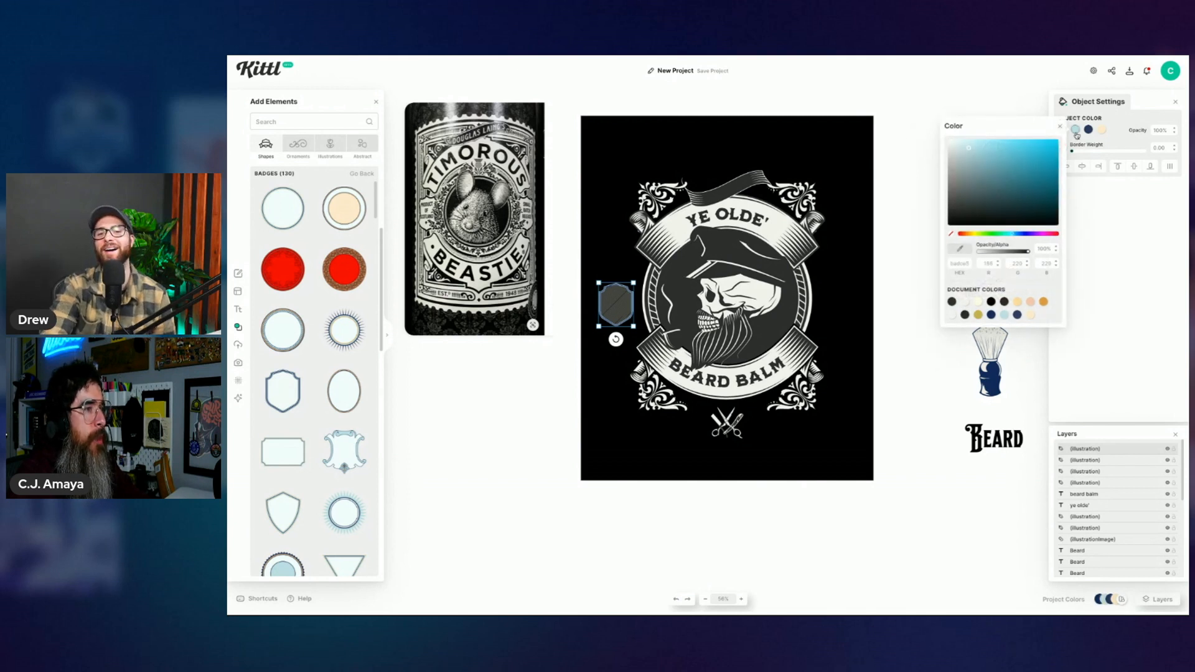
{"action": "left_click", "coordinate": [952, 302]}
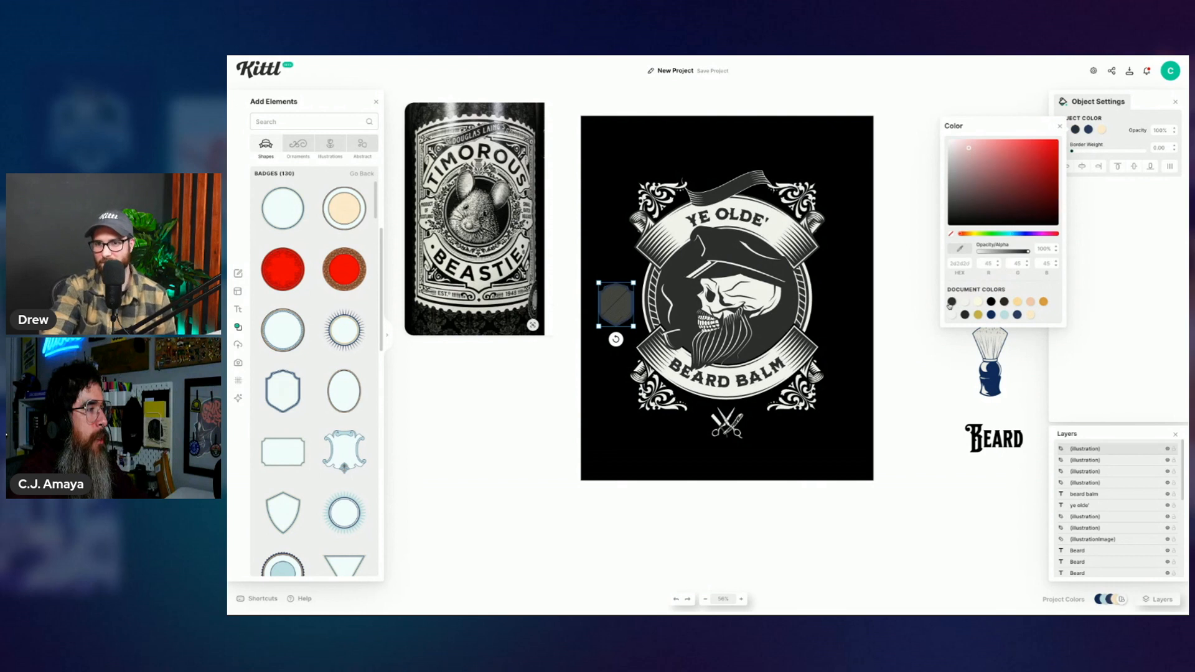
{"action": "left_click", "coordinate": [1088, 131]}
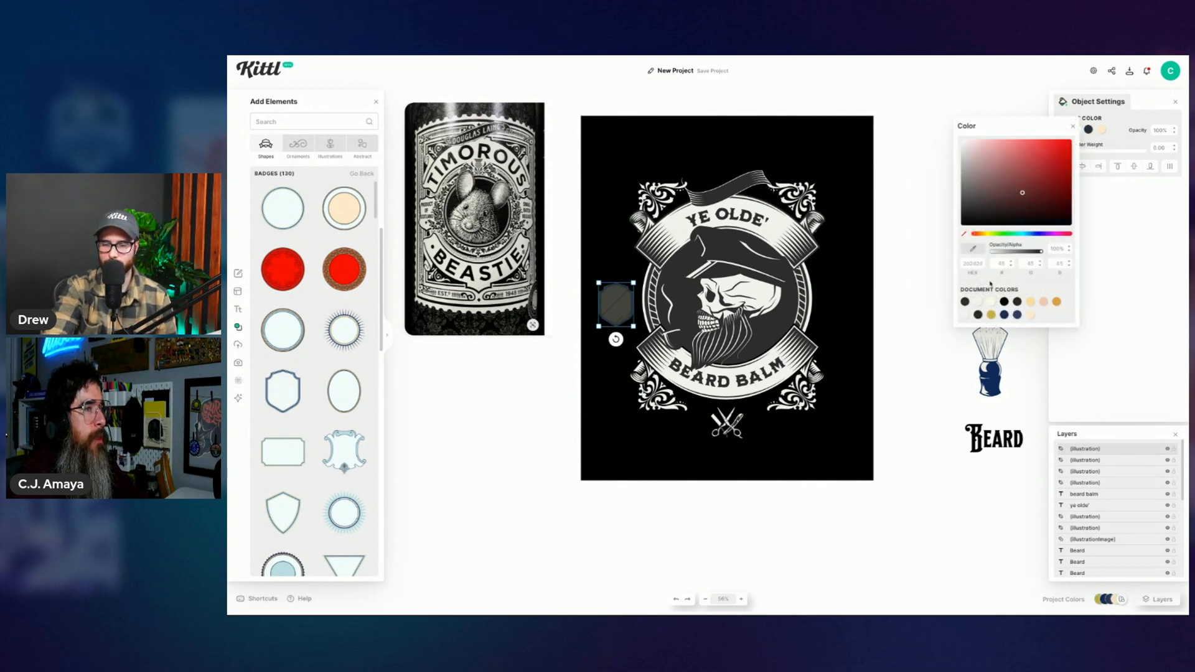
{"action": "left_click", "coordinate": [1102, 130]}
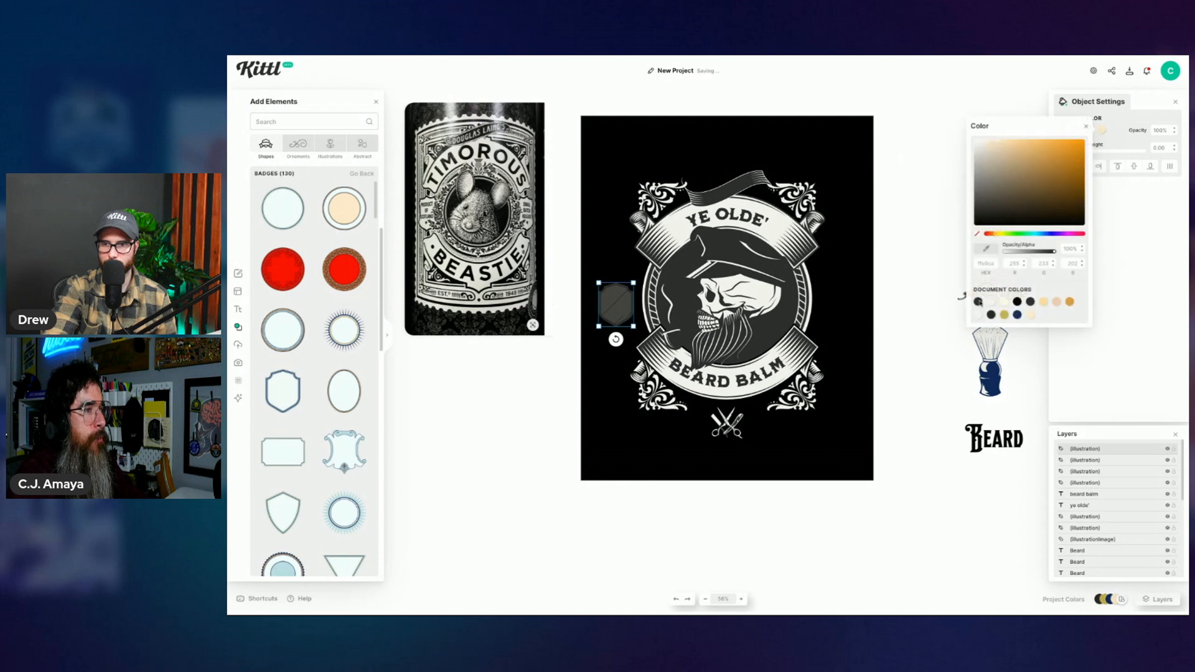
{"action": "left_click", "coordinate": [994, 301]}
Step: Try the recoloured shield badge at larger and smaller sizes beside the rope circle, and delete it from the label
{"action": "left_click_drag", "start_coordinate": [638, 312], "coordinate": [648, 289]}
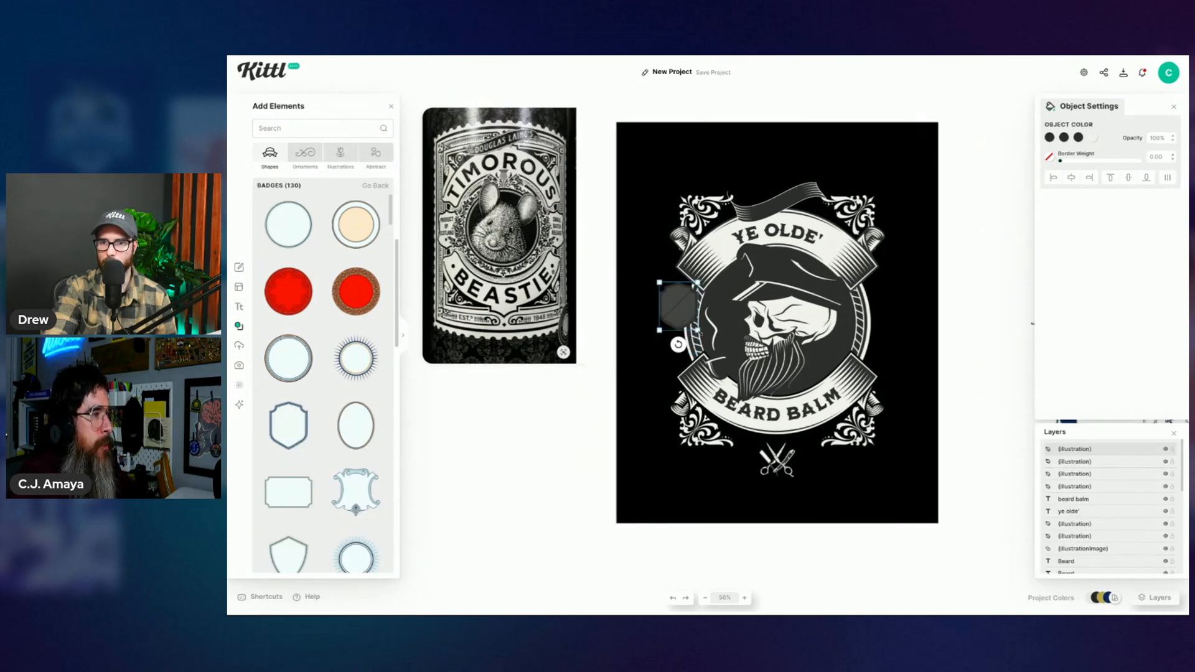
{"action": "left_click_drag", "start_coordinate": [698, 330], "coordinate": [795, 450]}
{"action": "left_click_drag", "start_coordinate": [733, 324], "coordinate": [691, 324]}
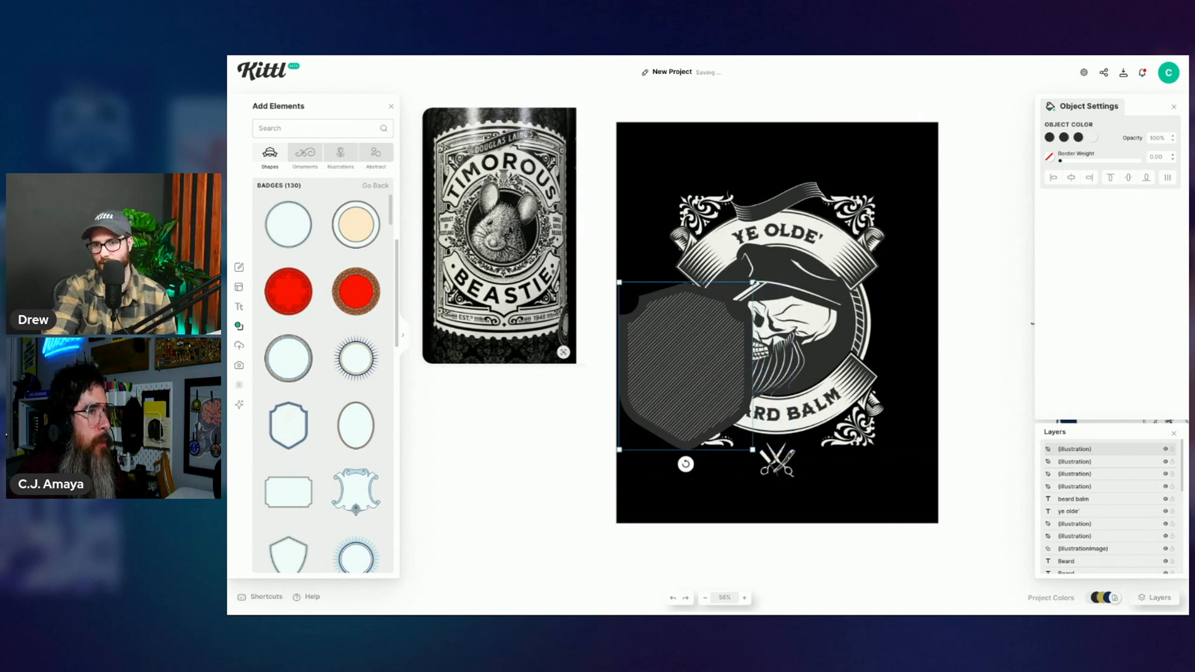
{"action": "left_click_drag", "start_coordinate": [754, 282], "coordinate": [683, 309]}
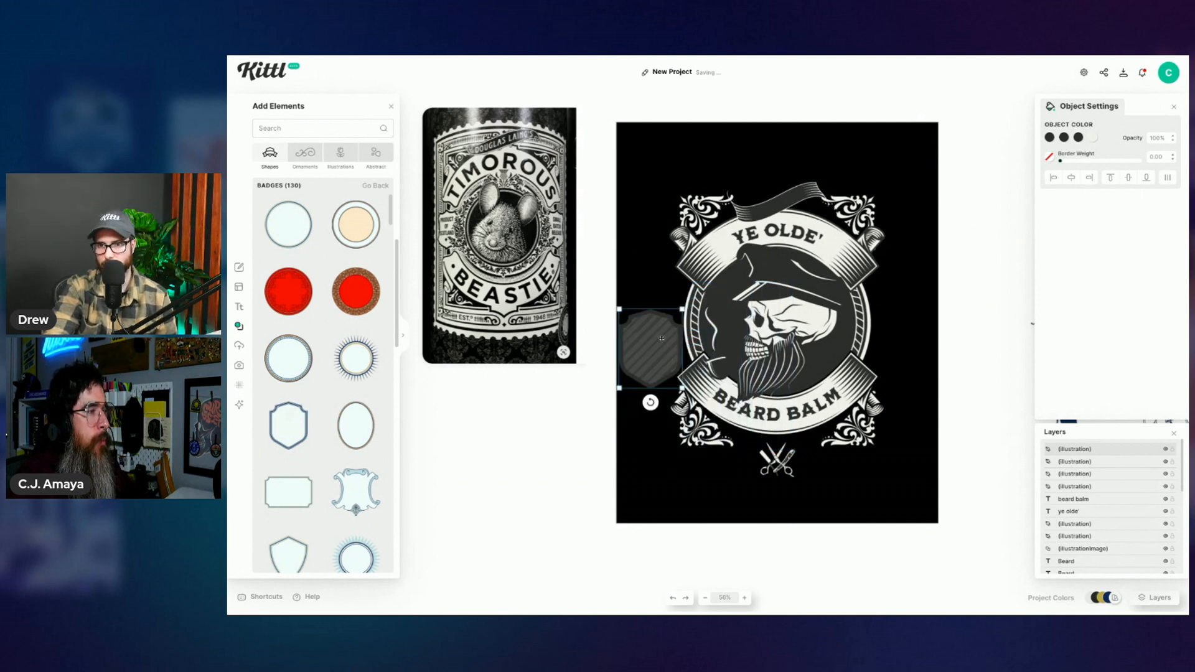
{"action": "right_click", "coordinate": [665, 342]}
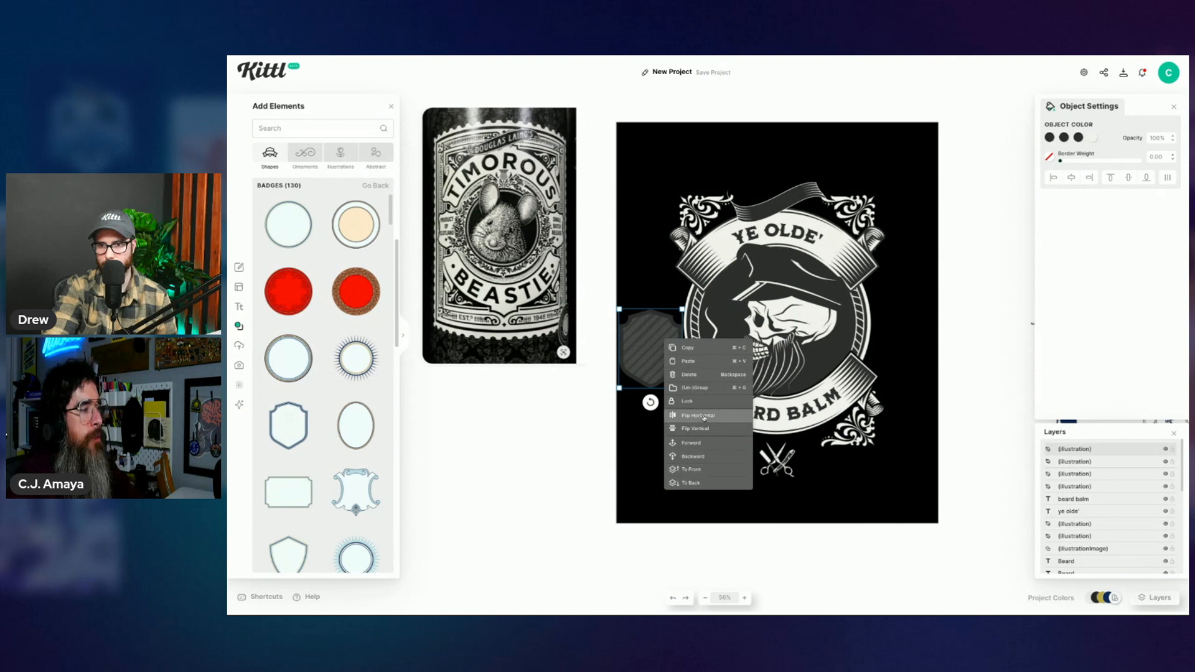
{"action": "left_click", "coordinate": [689, 374]}
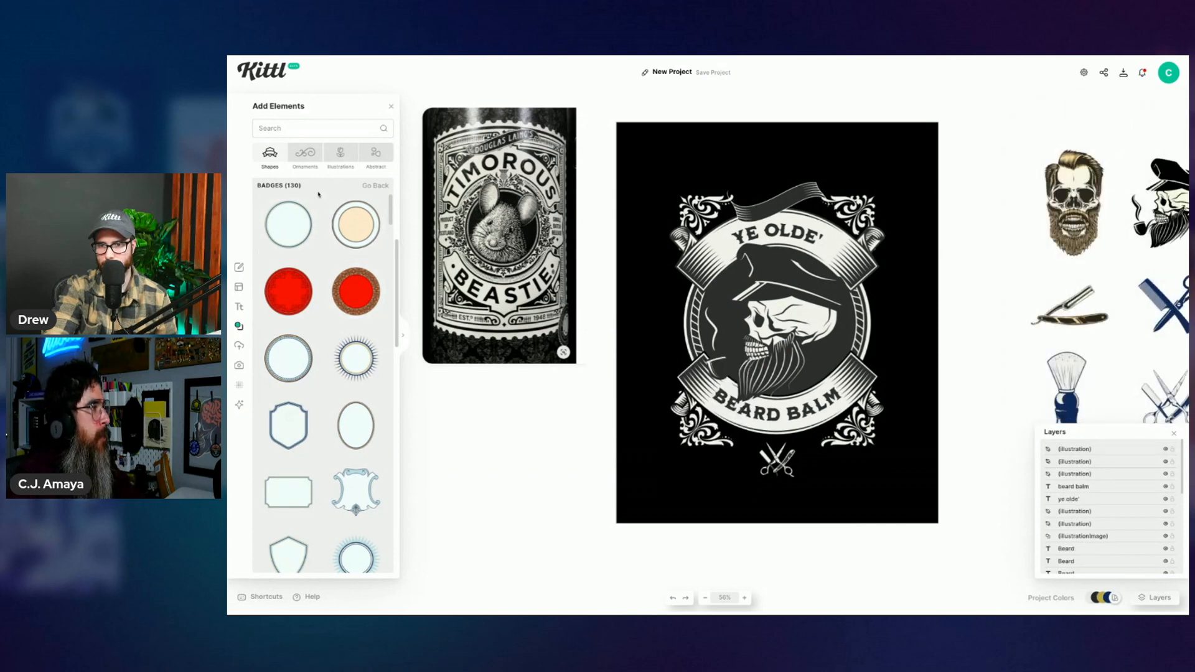
Step: Add a plain dark square from the Basic Shapes category to the label
{"action": "left_click", "coordinate": [372, 183]}
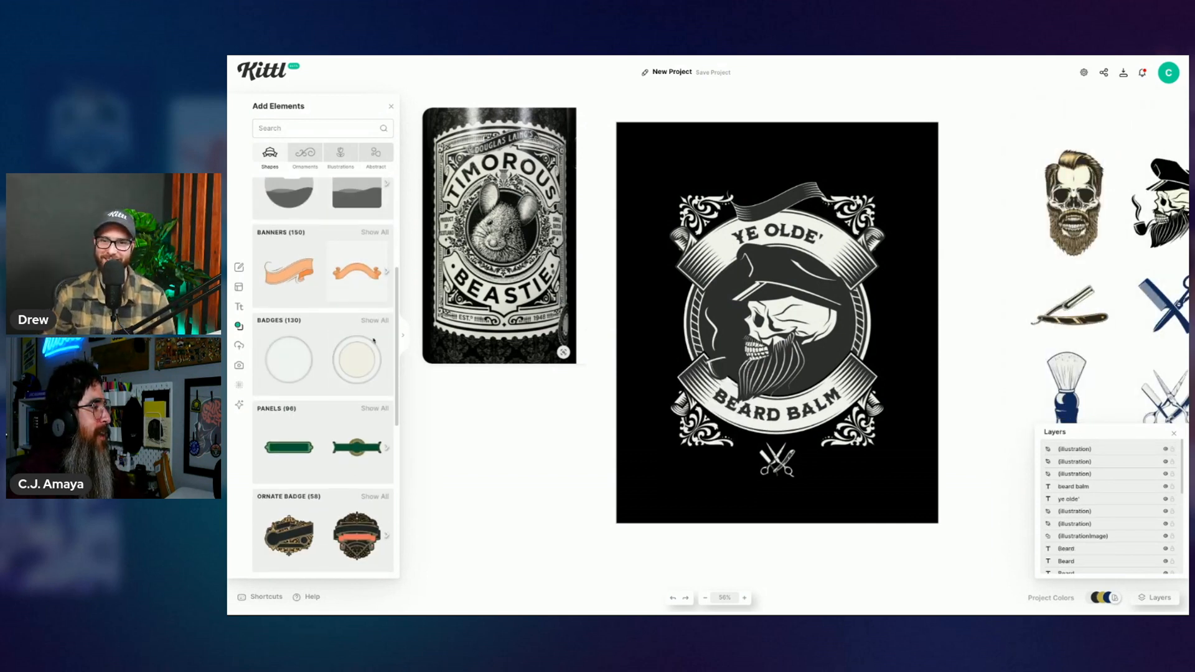
{"action": "scroll", "coordinate": [343, 367], "scroll_direction": "up", "scroll_amount": 2}
{"action": "scroll", "coordinate": [343, 367], "scroll_direction": "up", "scroll_amount": 2}
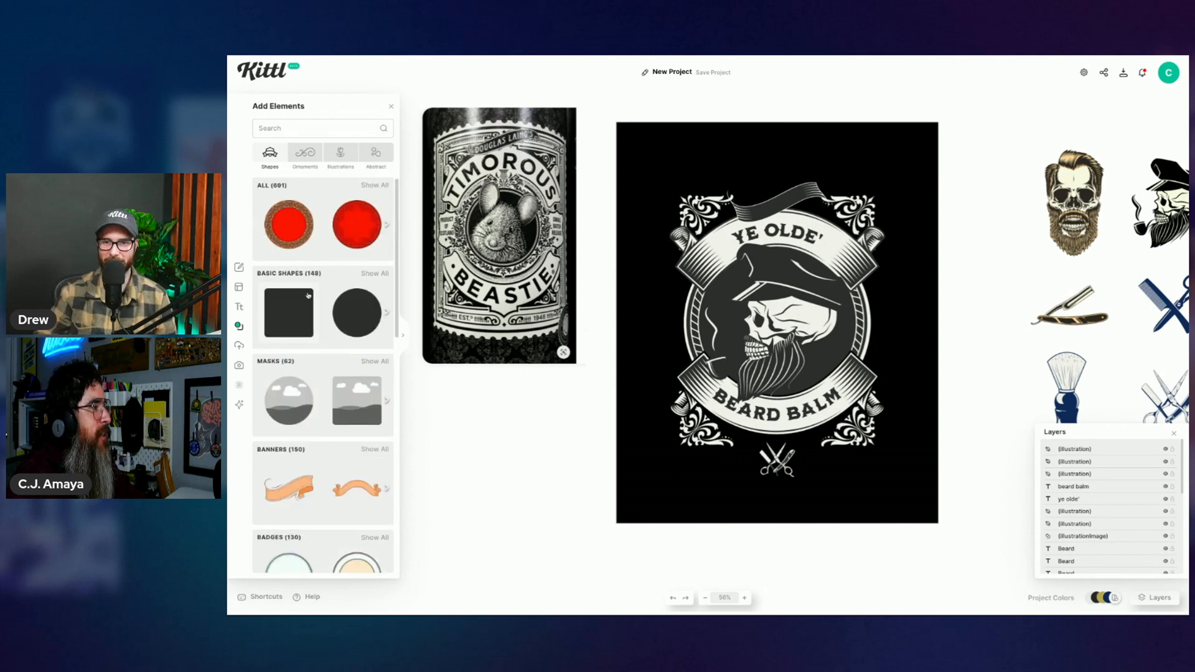
{"action": "left_click", "coordinate": [368, 276]}
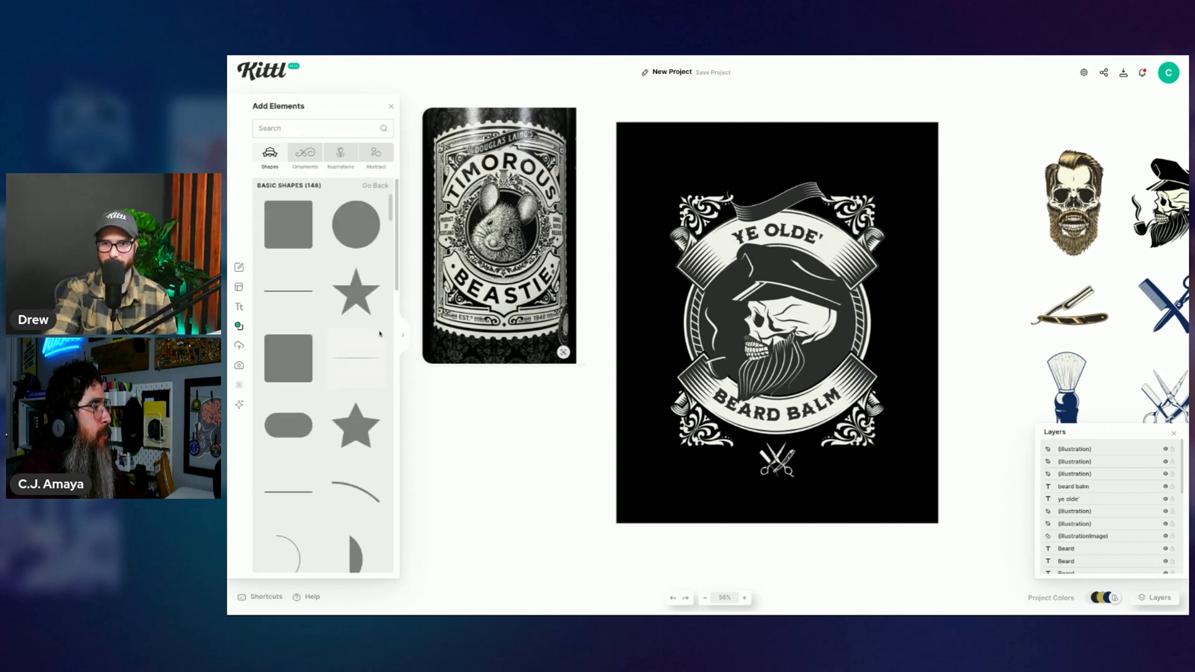
{"action": "scroll", "coordinate": [314, 375], "scroll_direction": "down", "scroll_amount": 5}
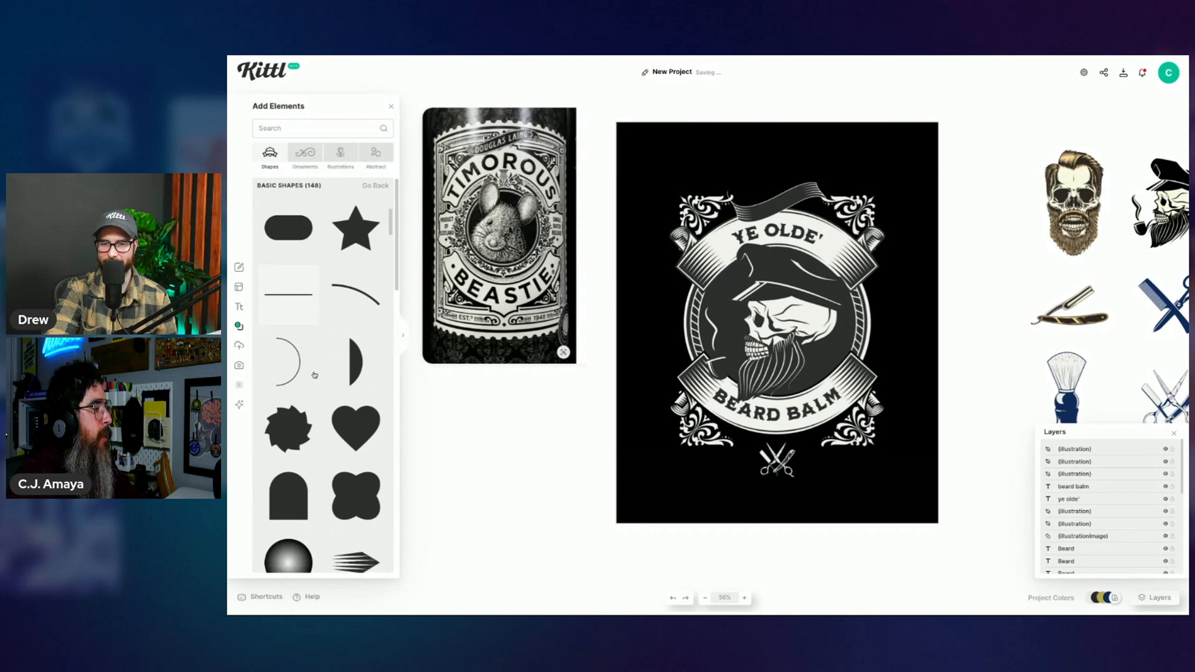
{"action": "scroll", "coordinate": [314, 373], "scroll_direction": "up", "scroll_amount": 5}
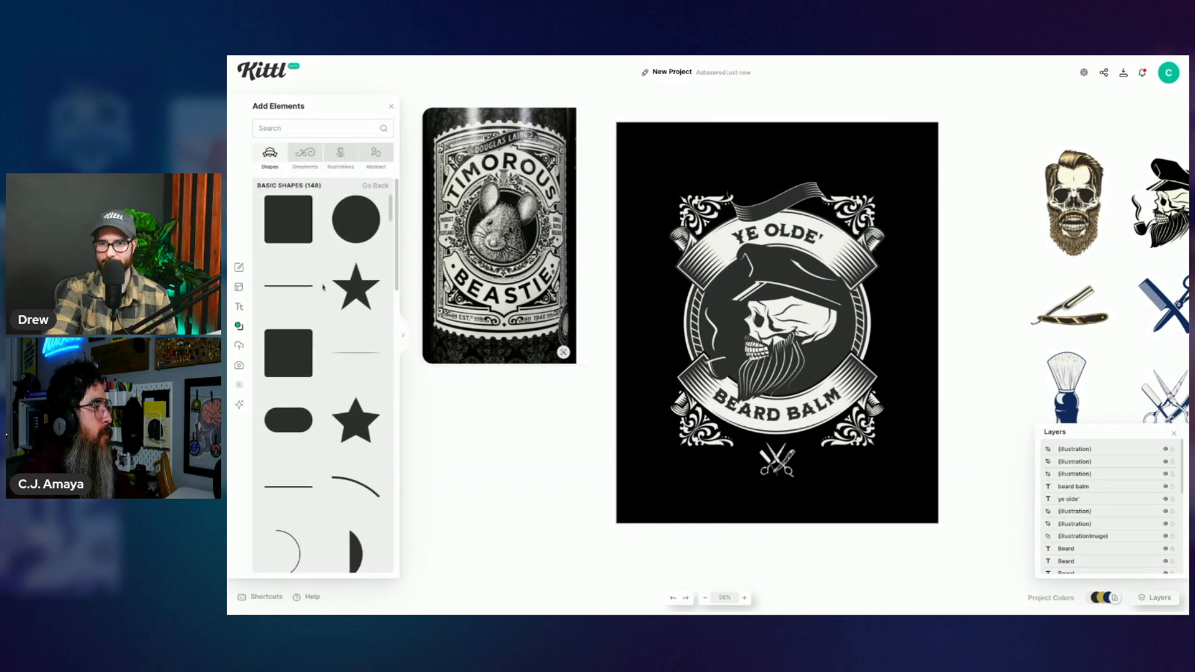
{"action": "scroll", "coordinate": [324, 311], "scroll_direction": "down", "scroll_amount": 10}
{"action": "scroll", "coordinate": [332, 336], "scroll_direction": "down", "scroll_amount": 9}
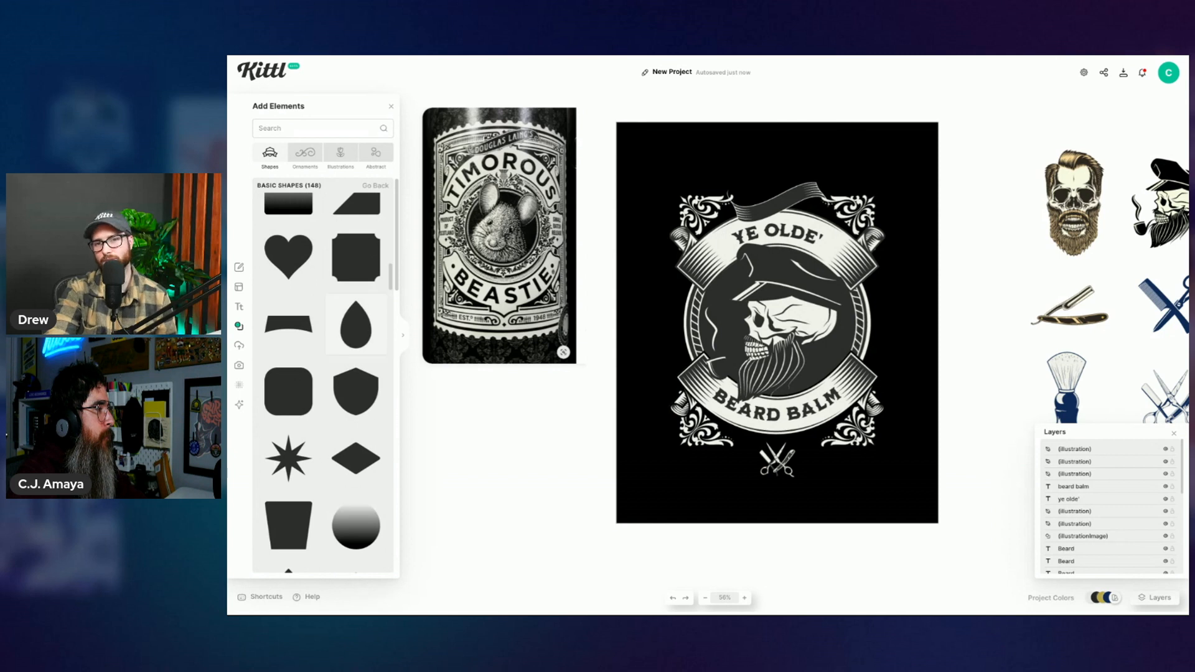
{"action": "scroll", "coordinate": [290, 255], "scroll_direction": "up", "scroll_amount": 15}
{"action": "left_click", "coordinate": [284, 231]}
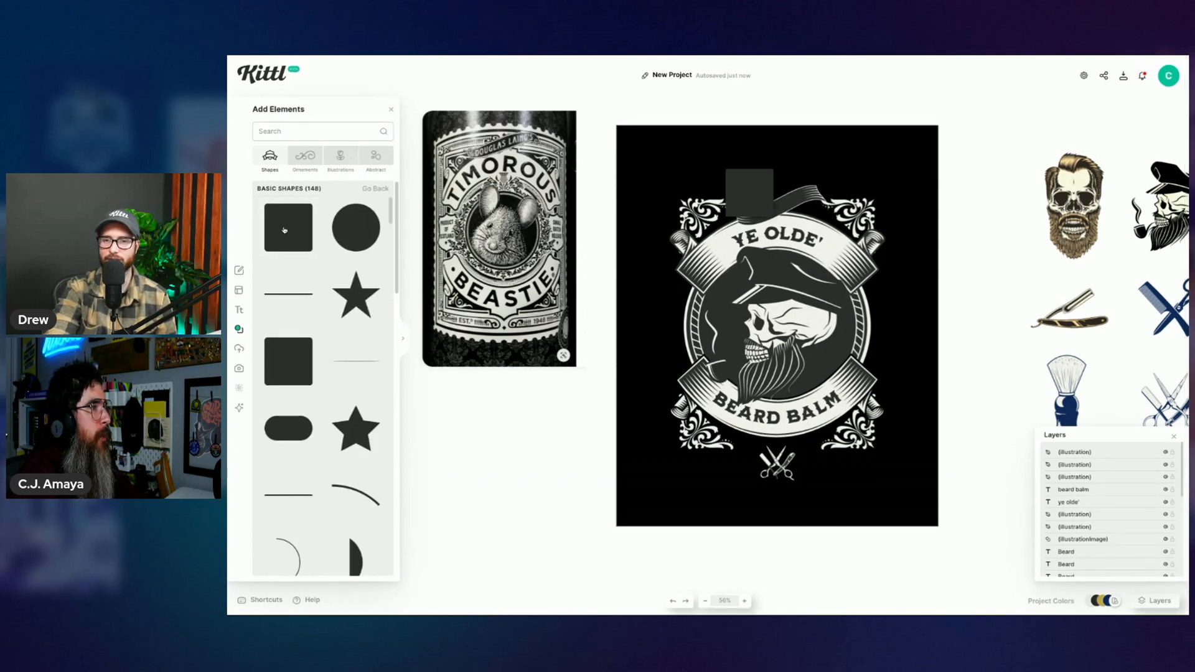
Step: Recolor the new square off-white and reshape it into a tall, narrow rectangle against the circle's left edge
{"action": "left_click", "coordinate": [750, 191]}
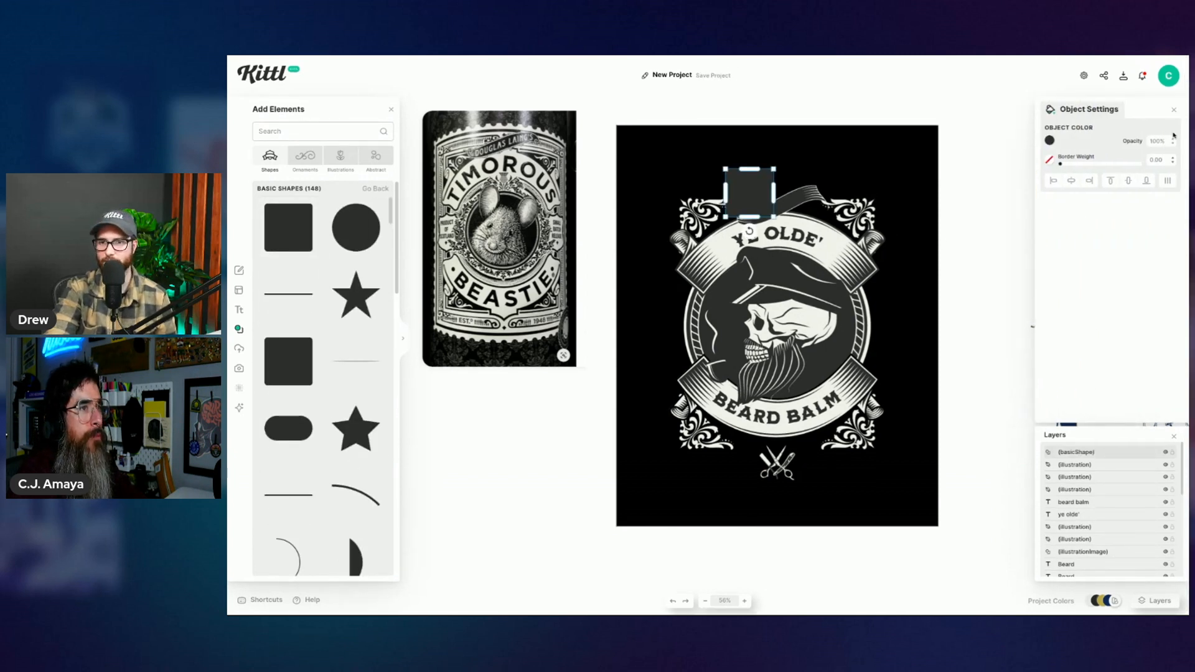
{"action": "left_click", "coordinate": [1051, 142]}
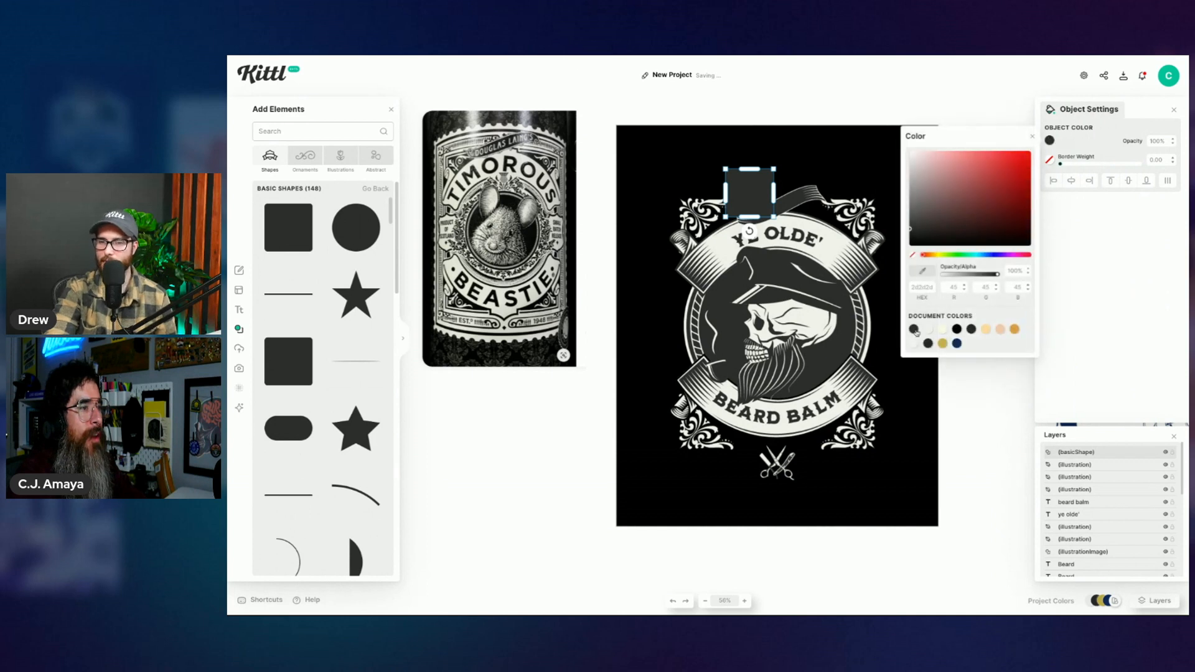
{"action": "left_click", "coordinate": [927, 329]}
{"action": "left_click_drag", "start_coordinate": [774, 193], "coordinate": [597, 296]}
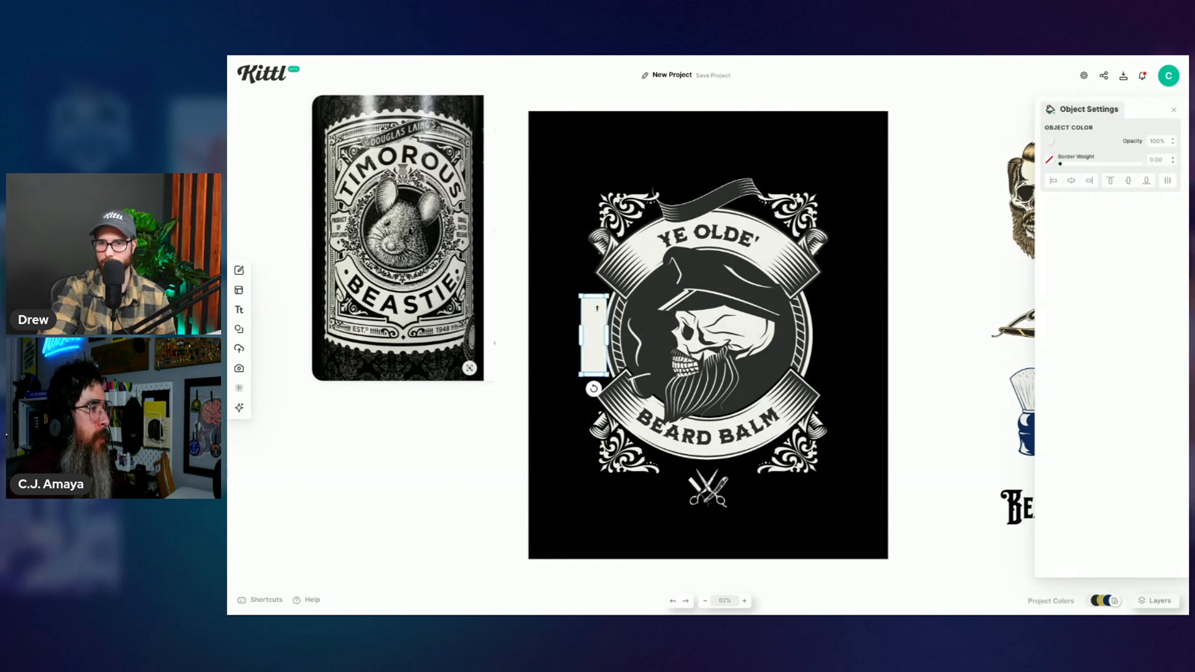
{"action": "left_click", "coordinate": [940, 277]}
Step: Duplicate the off-white rectangle and place the copy against the circle's right edge at the same height
{"action": "left_click", "coordinate": [596, 341]}
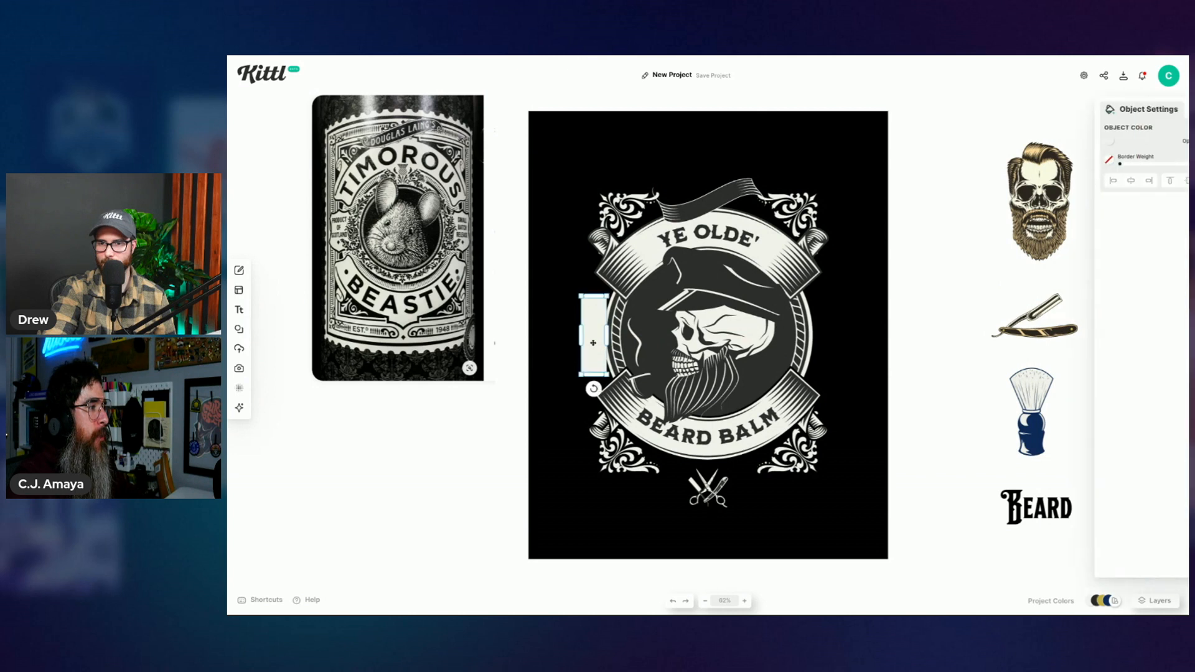
{"action": "left_click_drag", "start_coordinate": [598, 338], "coordinate": [826, 339]}
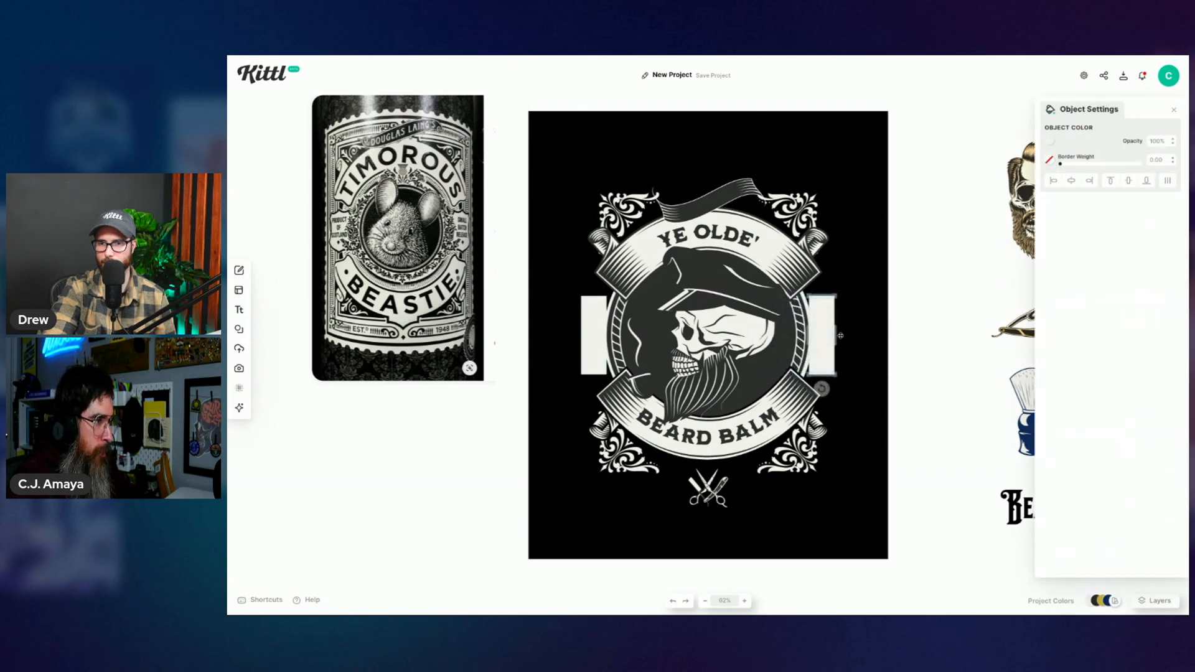
{"action": "left_click", "coordinate": [939, 331]}
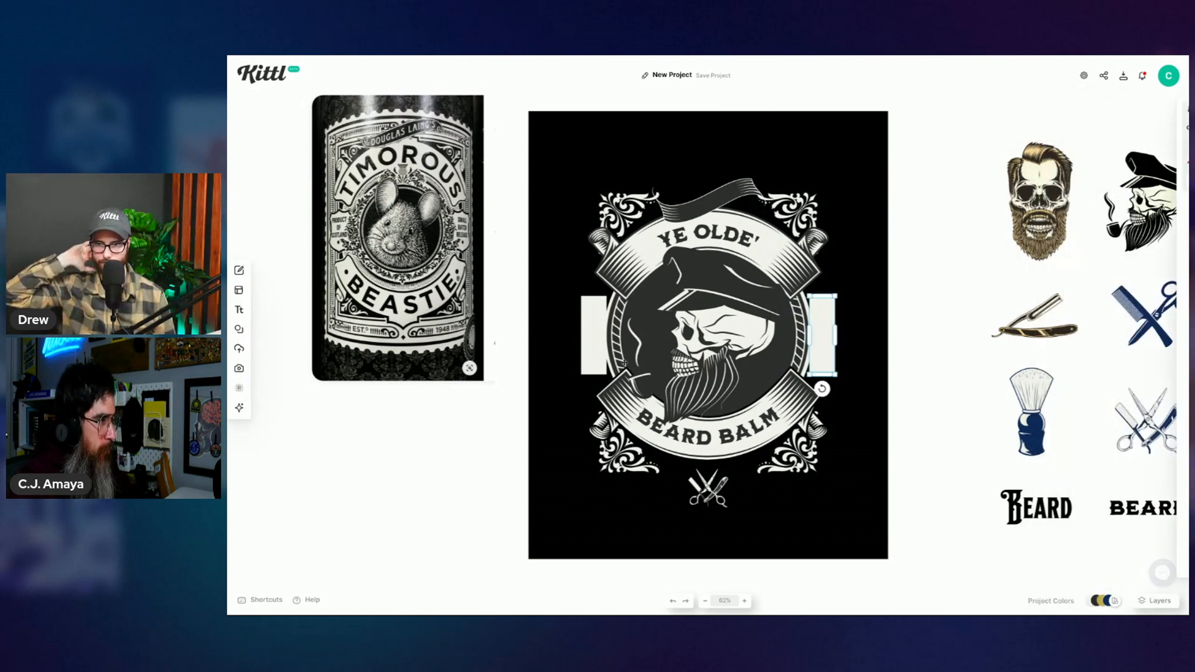
Step: Group the two side rectangles and center the pair horizontally on the artboard
{"action": "left_click", "coordinate": [820, 333]}
{"action": "left_click", "coordinate": [596, 349], "text": "shift"}
{"action": "right_click", "coordinate": [596, 350]}
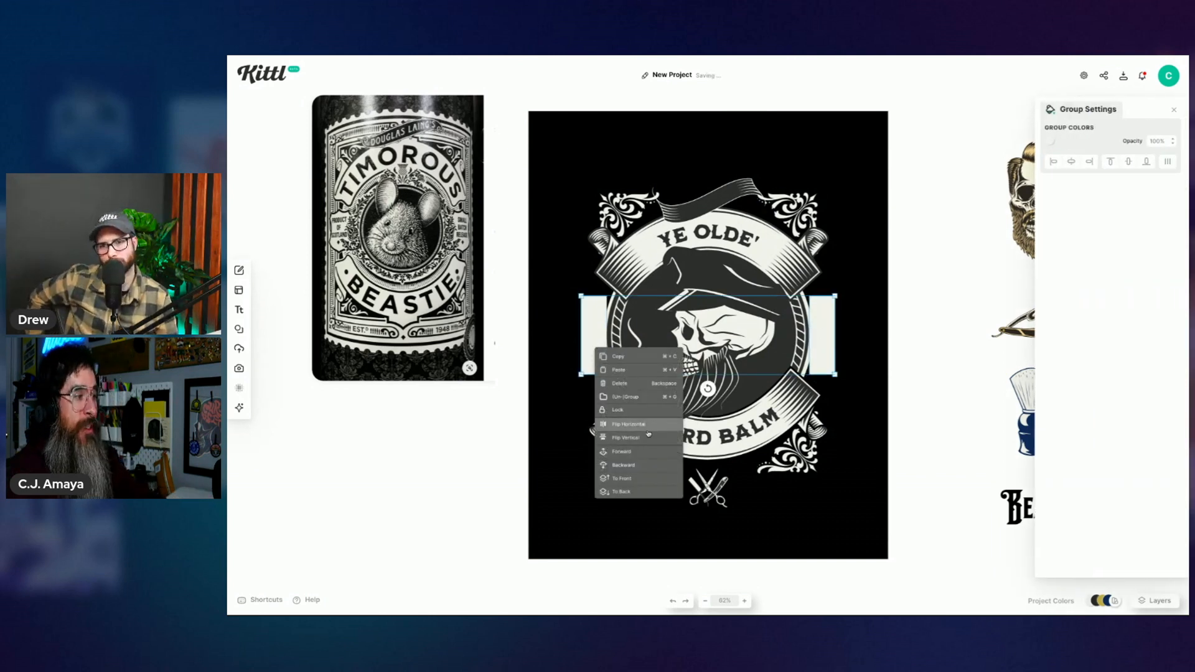
{"action": "left_click", "coordinate": [646, 397]}
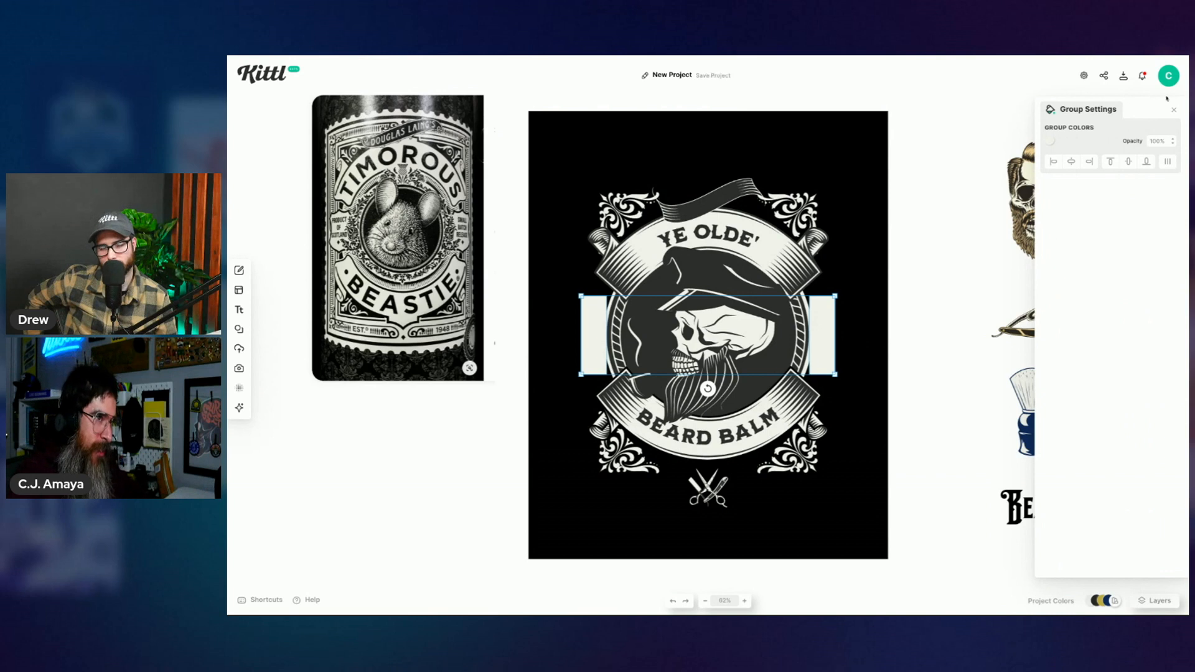
{"action": "left_click", "coordinate": [1072, 161]}
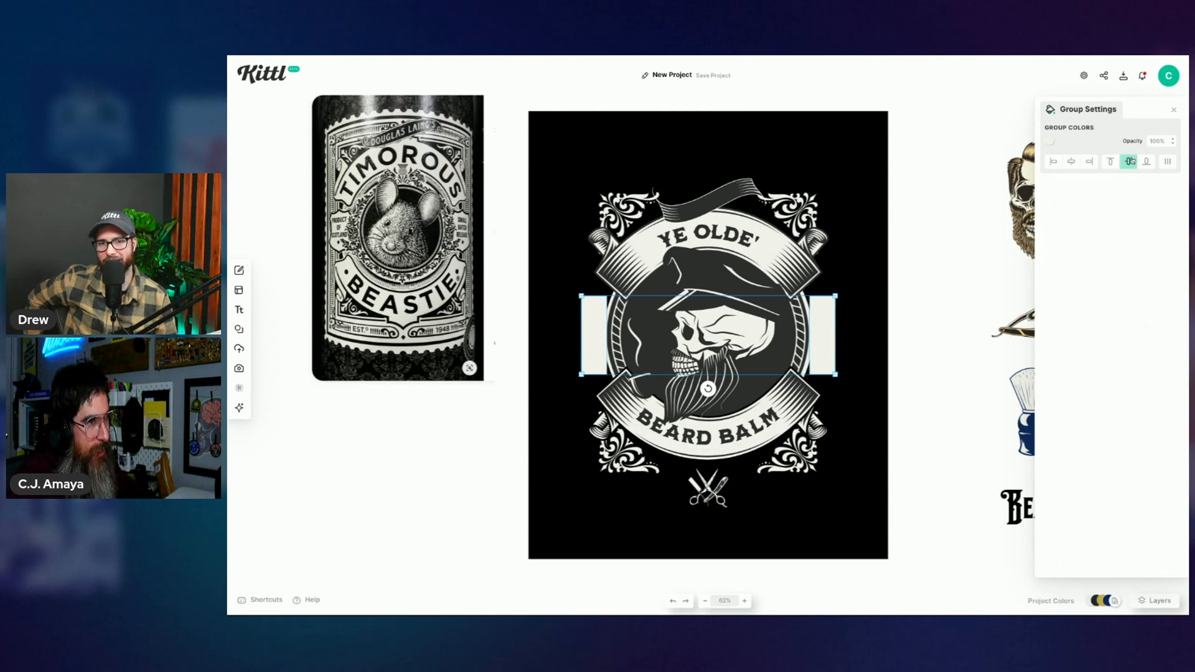
{"action": "left_click", "coordinate": [905, 436]}
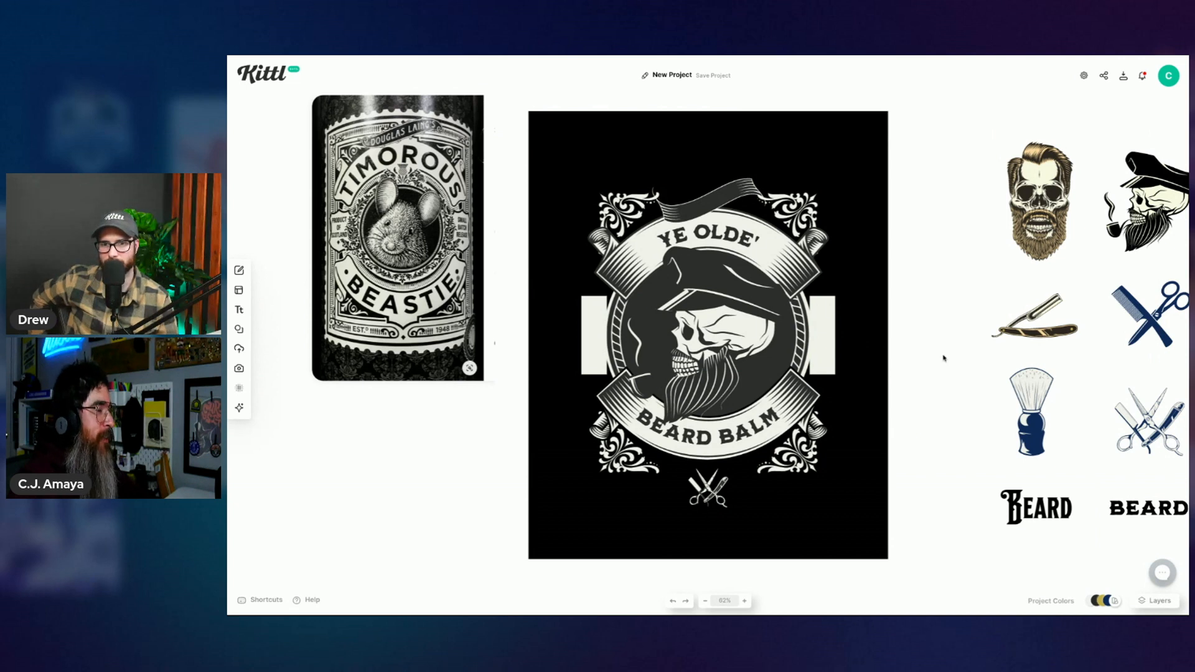
Step: Give the right rectangle a dark border with a weight of 8.20
{"action": "left_click", "coordinate": [825, 349]}
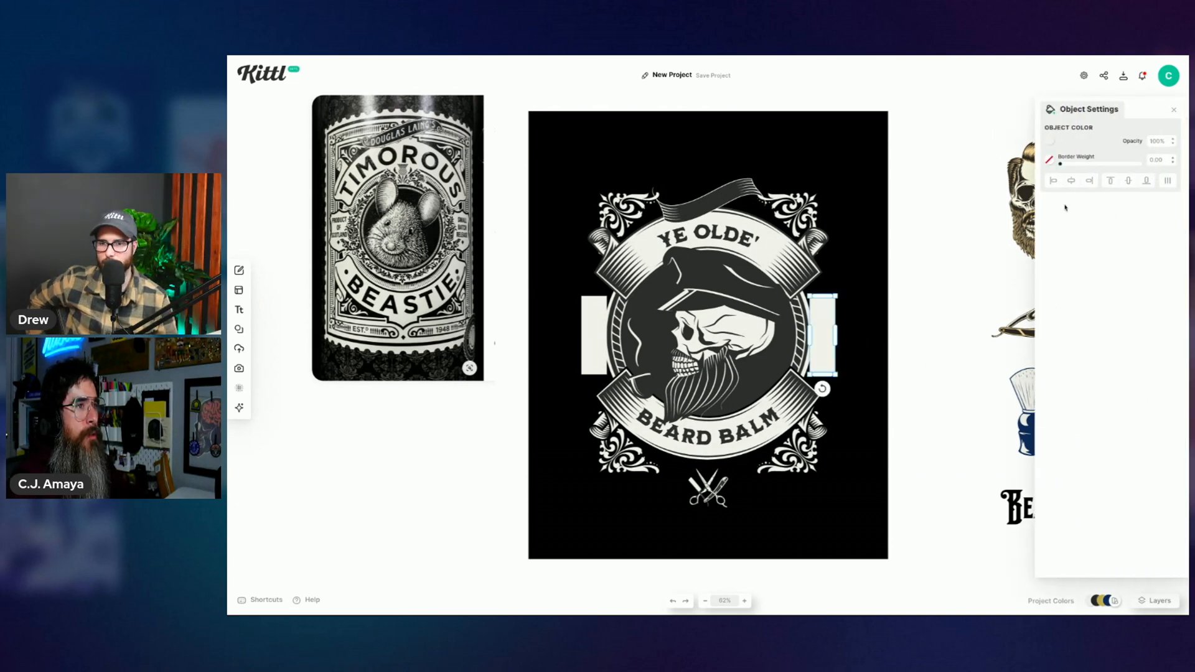
{"action": "left_click", "coordinate": [1173, 158]}
{"action": "left_click", "coordinate": [1050, 160]}
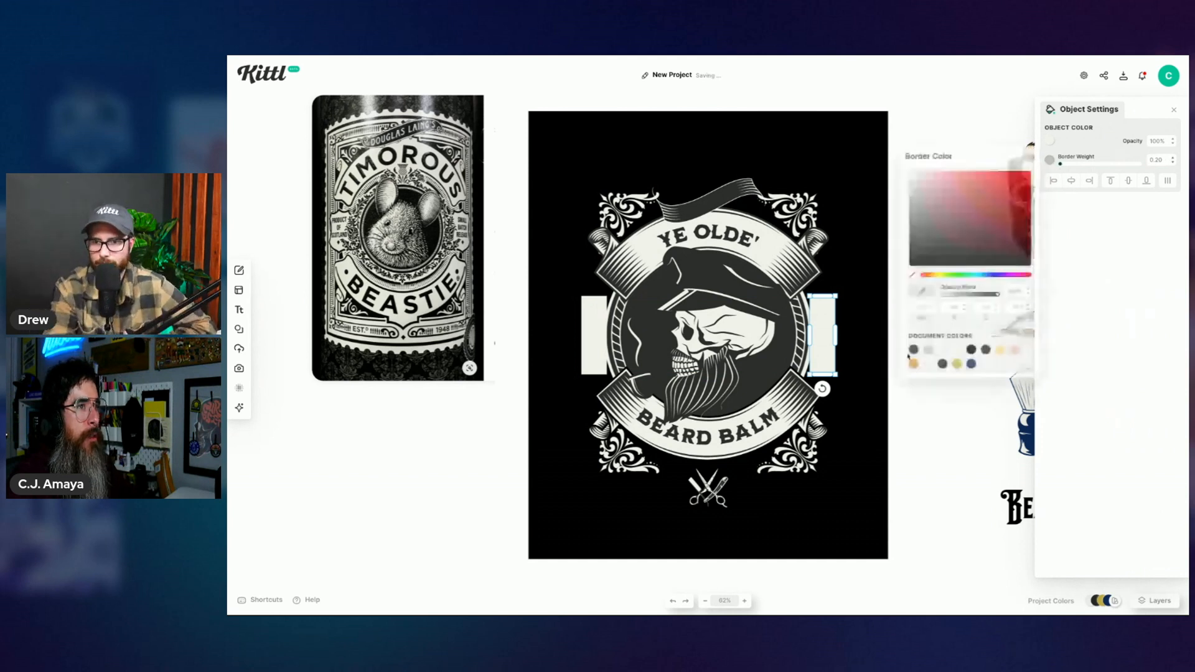
{"action": "left_click", "coordinate": [1174, 159]}
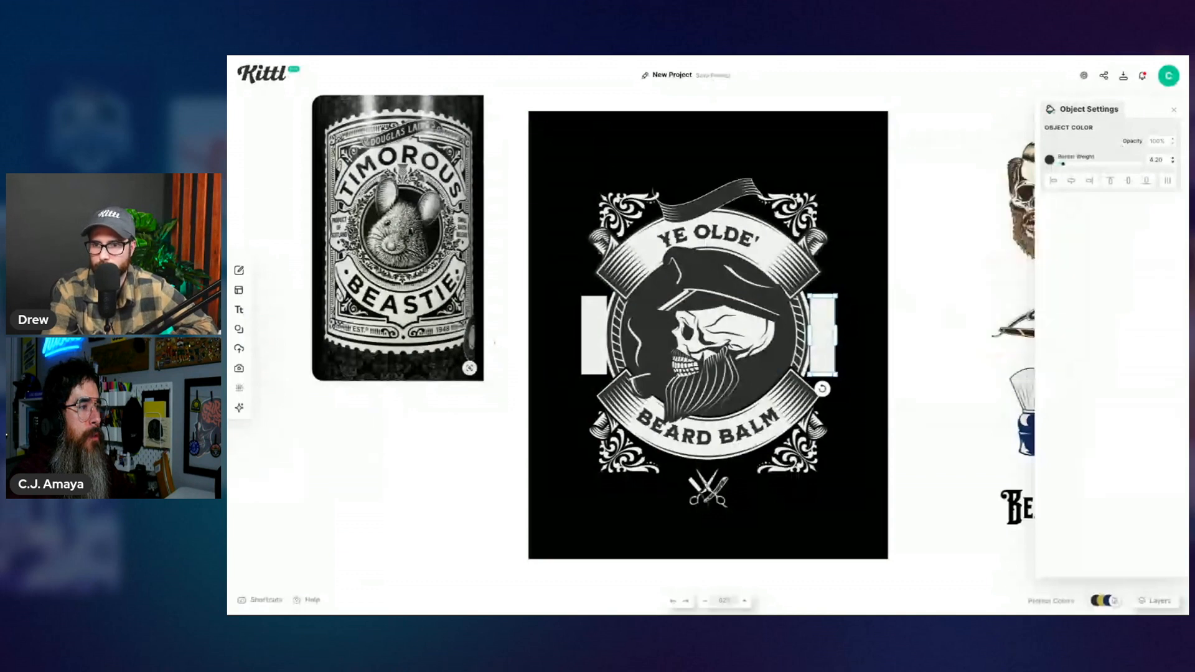
{"action": "left_click", "coordinate": [1174, 157]}
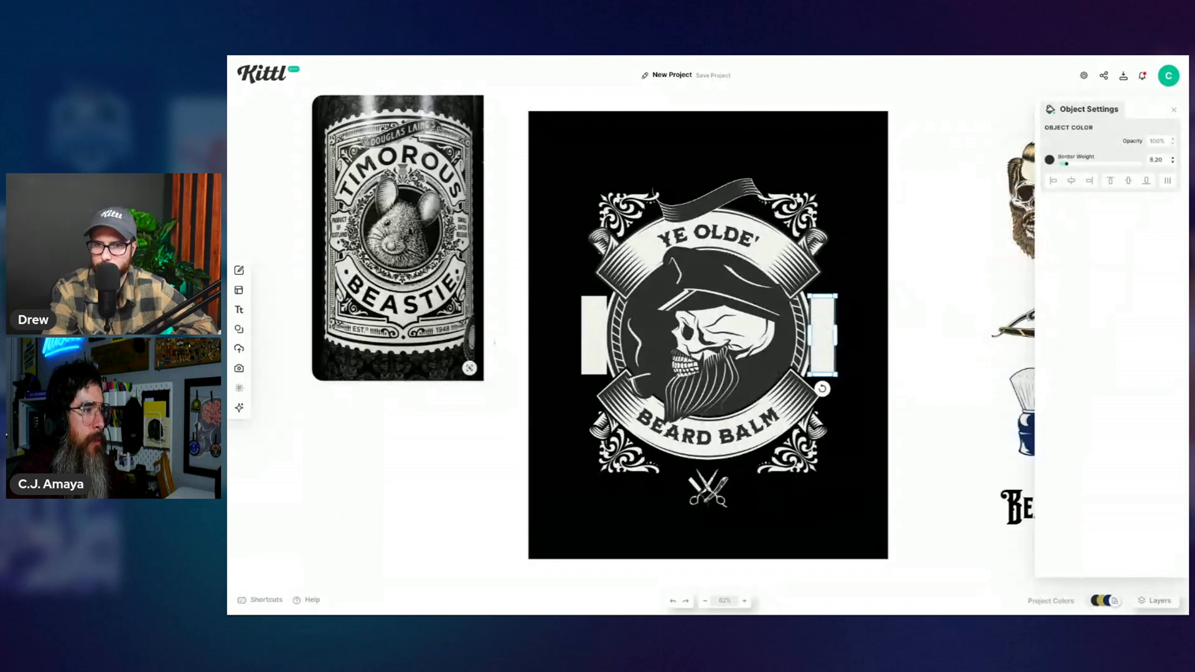
Step: Resize the right rectangle into a short, wide bar overlapping the circle's right edge at mid-height
{"action": "left_click", "coordinate": [864, 341]}
{"action": "left_click_drag", "start_coordinate": [824, 335], "coordinate": [820, 336]}
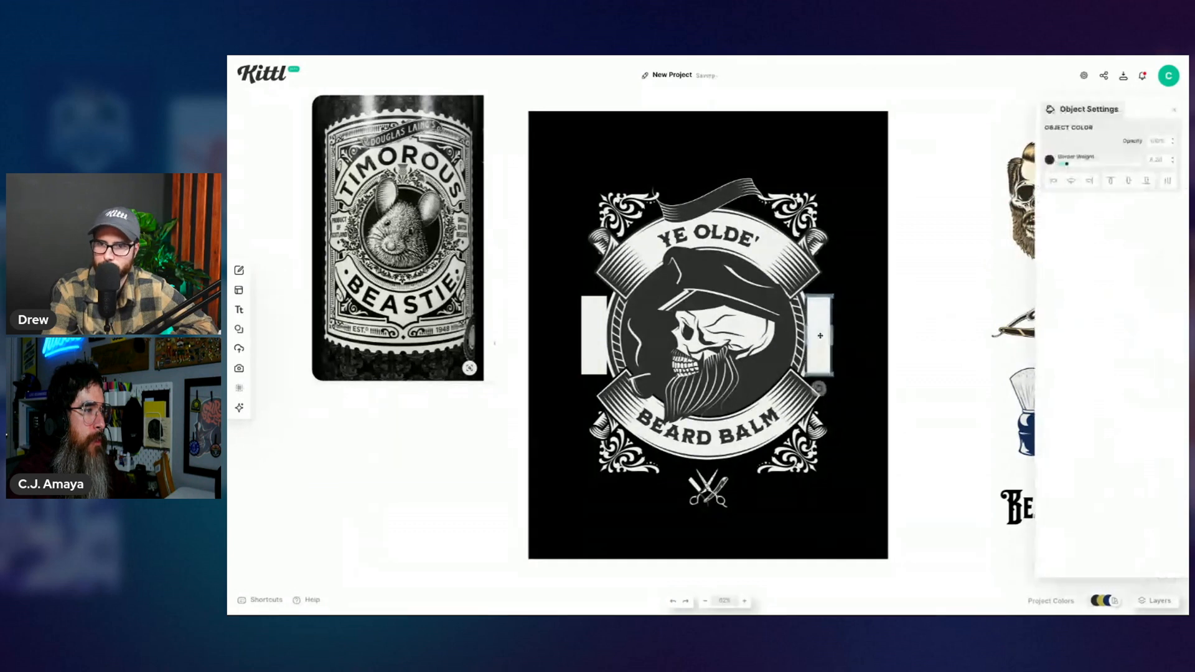
{"action": "left_click", "coordinate": [969, 312]}
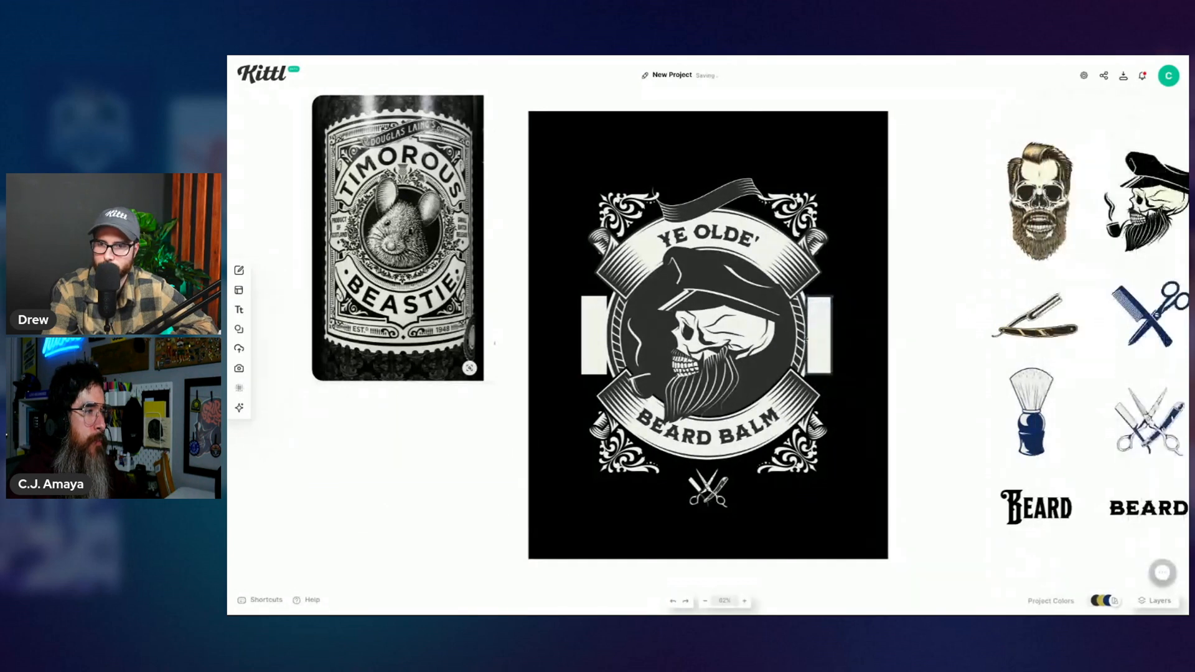
{"action": "left_click", "coordinate": [821, 335]}
{"action": "left_click", "coordinate": [933, 341]}
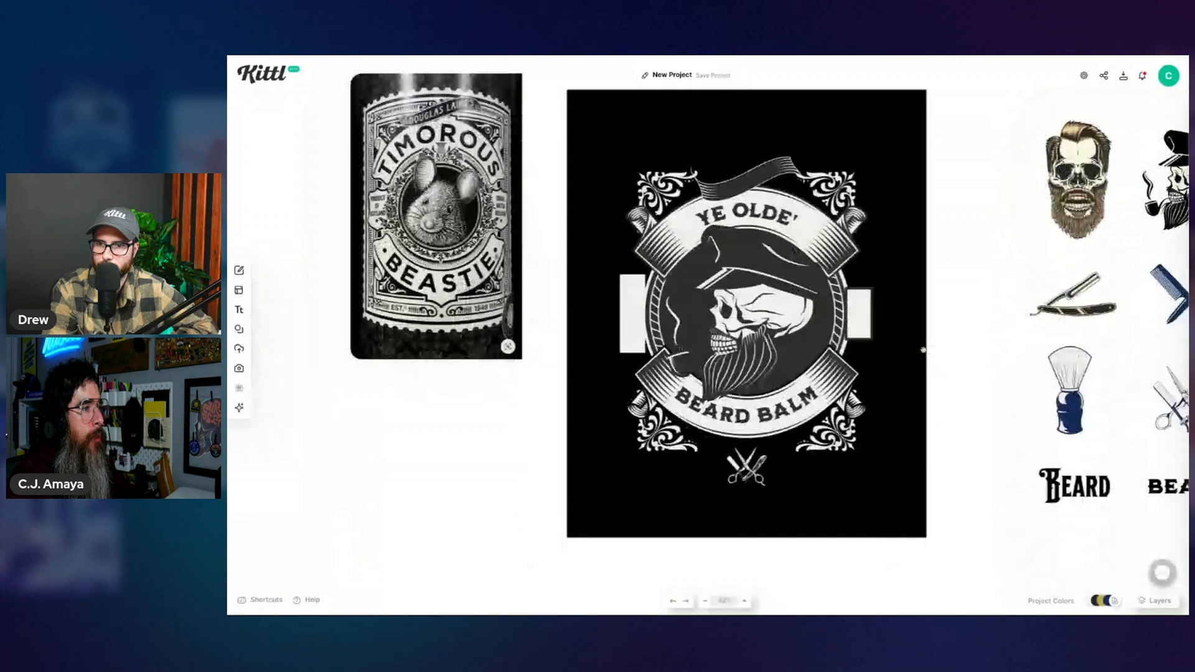
{"action": "left_click", "coordinate": [874, 315]}
{"action": "left_click_drag", "start_coordinate": [874, 315], "coordinate": [914, 316]}
{"action": "left_click_drag", "start_coordinate": [914, 289], "coordinate": [866, 312]}
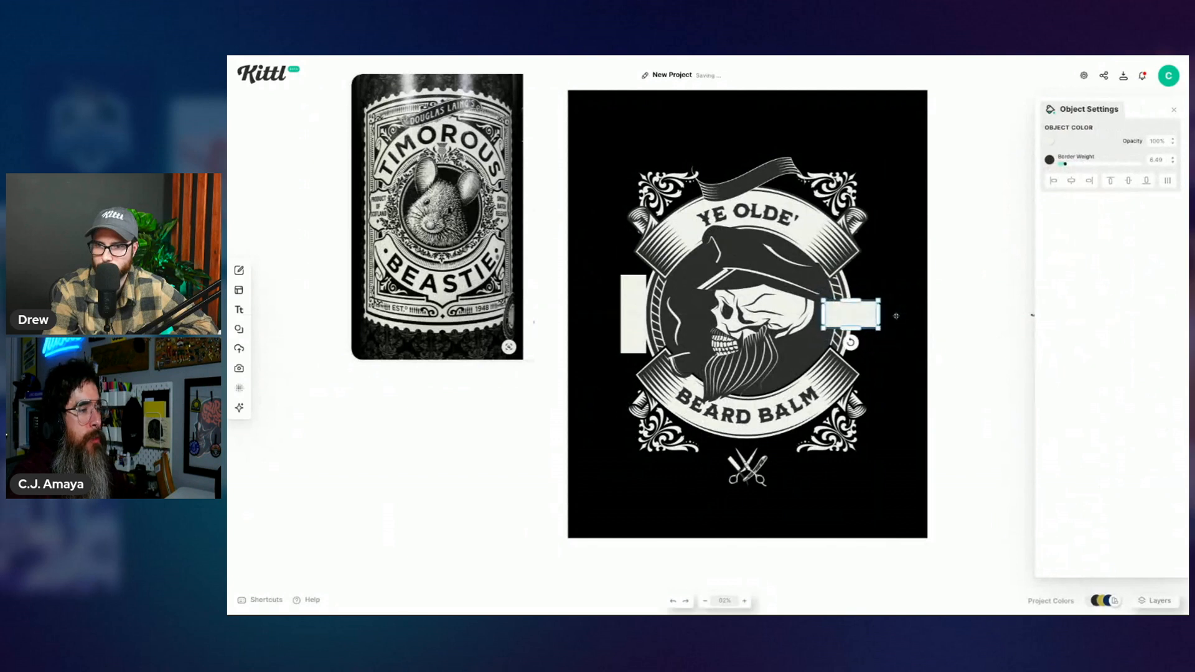
{"action": "left_click", "coordinate": [964, 299]}
Step: Delete the plain left rectangle and replace it with a copy of the bordered right bar at the same height
{"action": "left_click", "coordinate": [639, 298]}
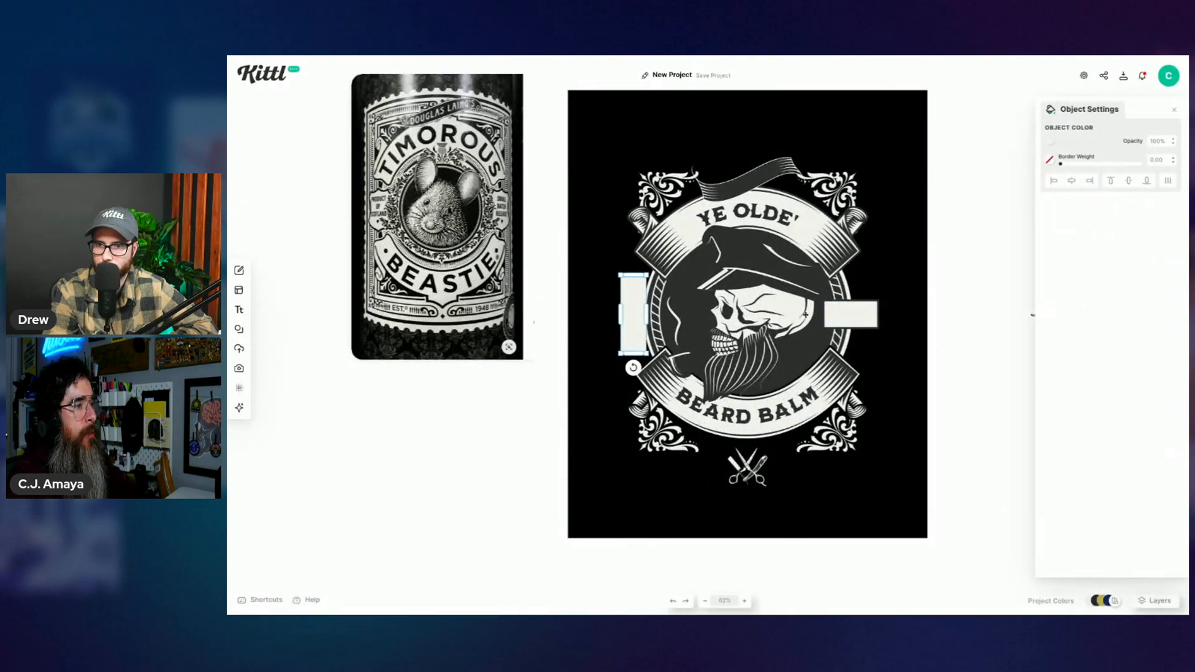
{"action": "key", "text": "Delete"}
{"action": "left_click_drag", "start_coordinate": [855, 318], "coordinate": [646, 317]}
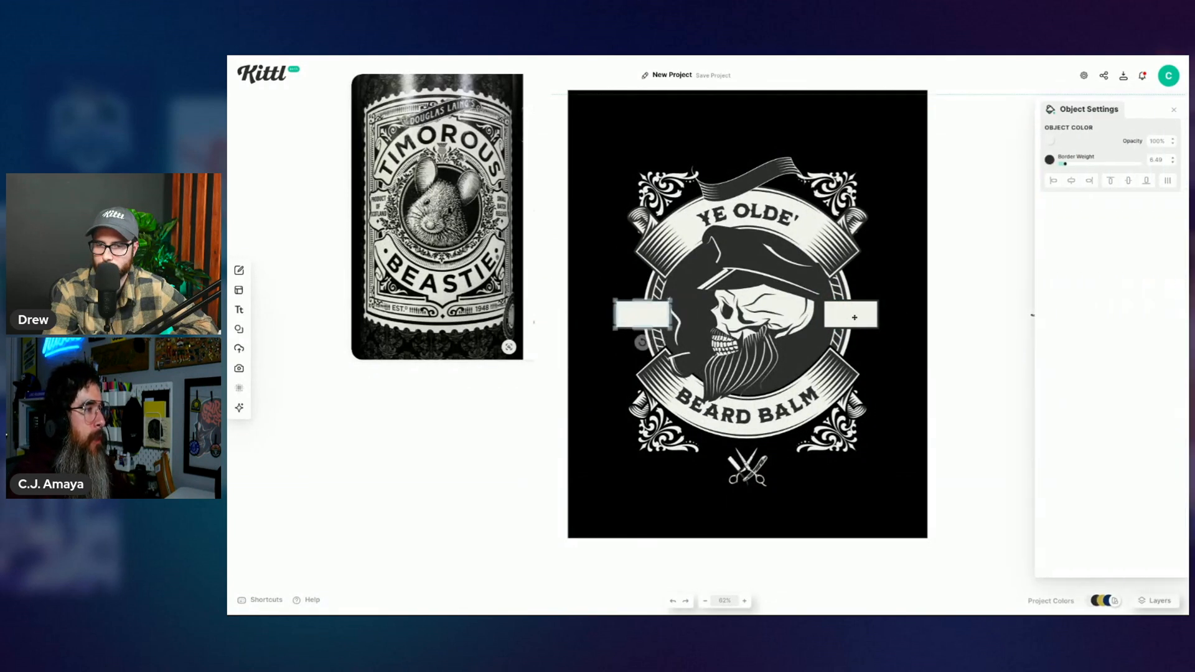
{"action": "left_click", "coordinate": [914, 294]}
Step: Bring the bearded captain skull illustration to the front, above the side bars
{"action": "right_click", "coordinate": [777, 316]}
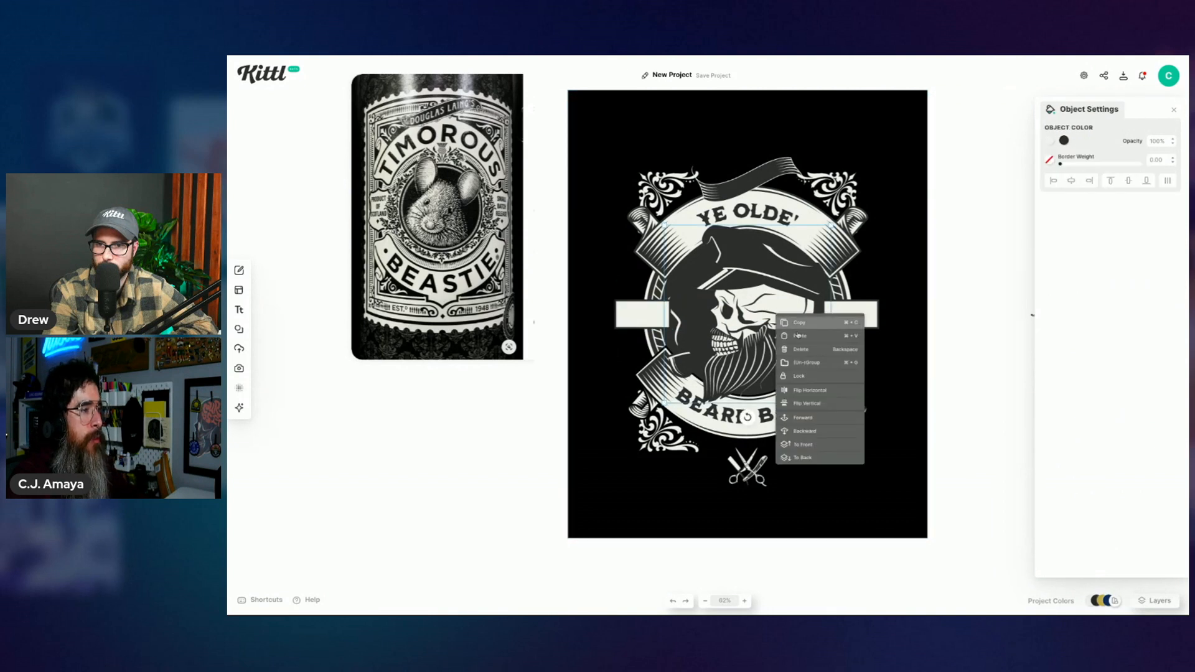
{"action": "left_click", "coordinate": [809, 444]}
{"action": "left_click", "coordinate": [976, 326]}
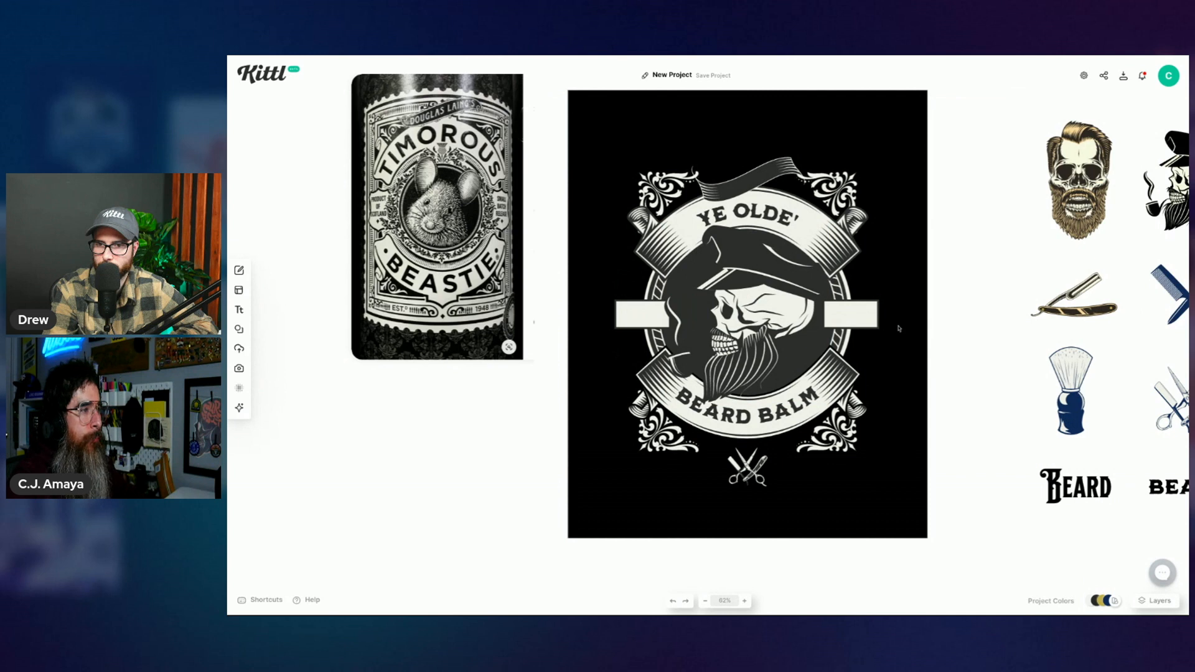
Step: Select both side bars together and center them on the artboard
{"action": "left_click", "coordinate": [860, 317]}
{"action": "left_click", "coordinate": [649, 316], "text": "shift"}
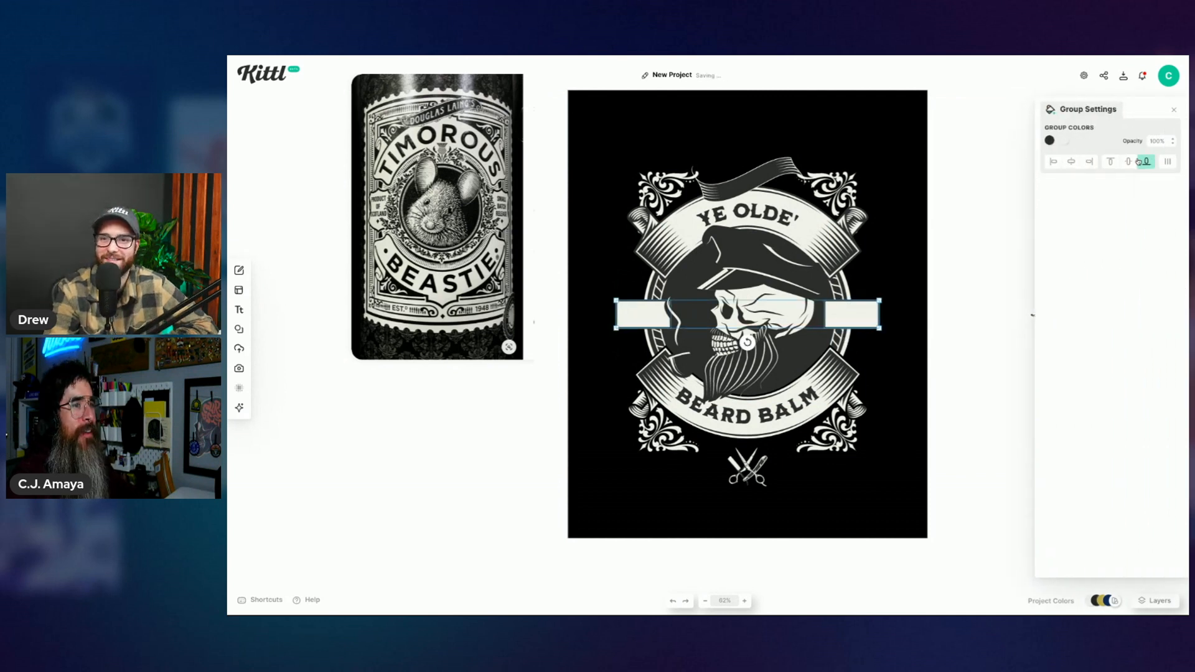
{"action": "left_click", "coordinate": [968, 333]}
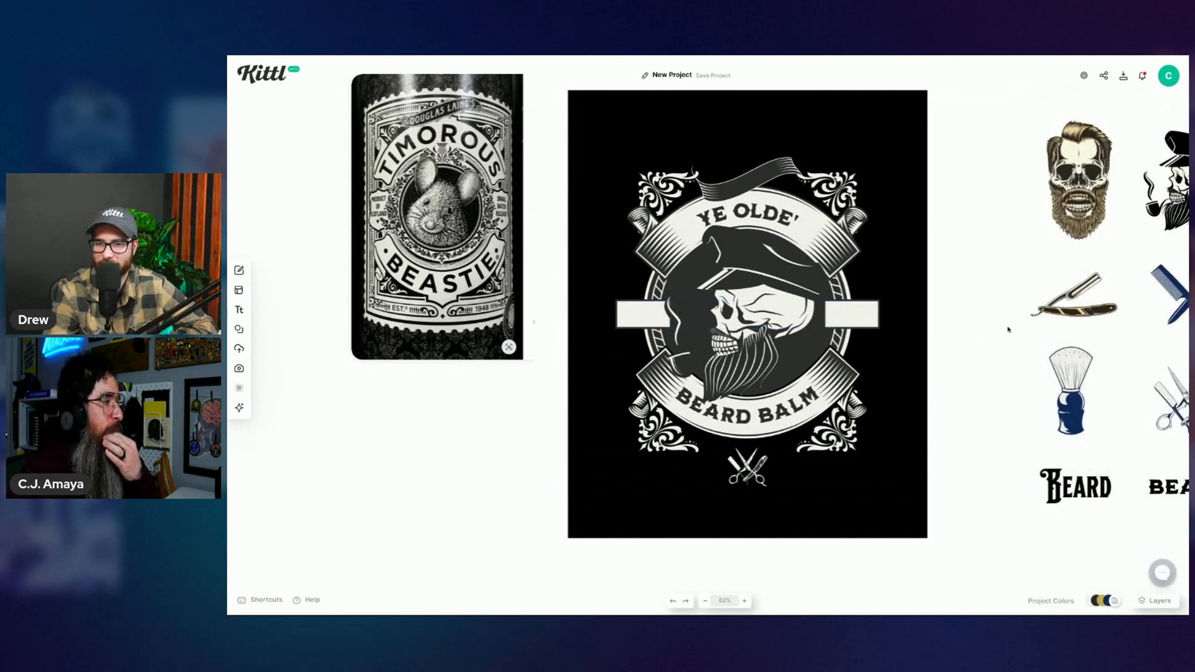
Step: Nudge the left bar outward and recenter both bars horizontally on the artboard
{"action": "left_click", "coordinate": [656, 312]}
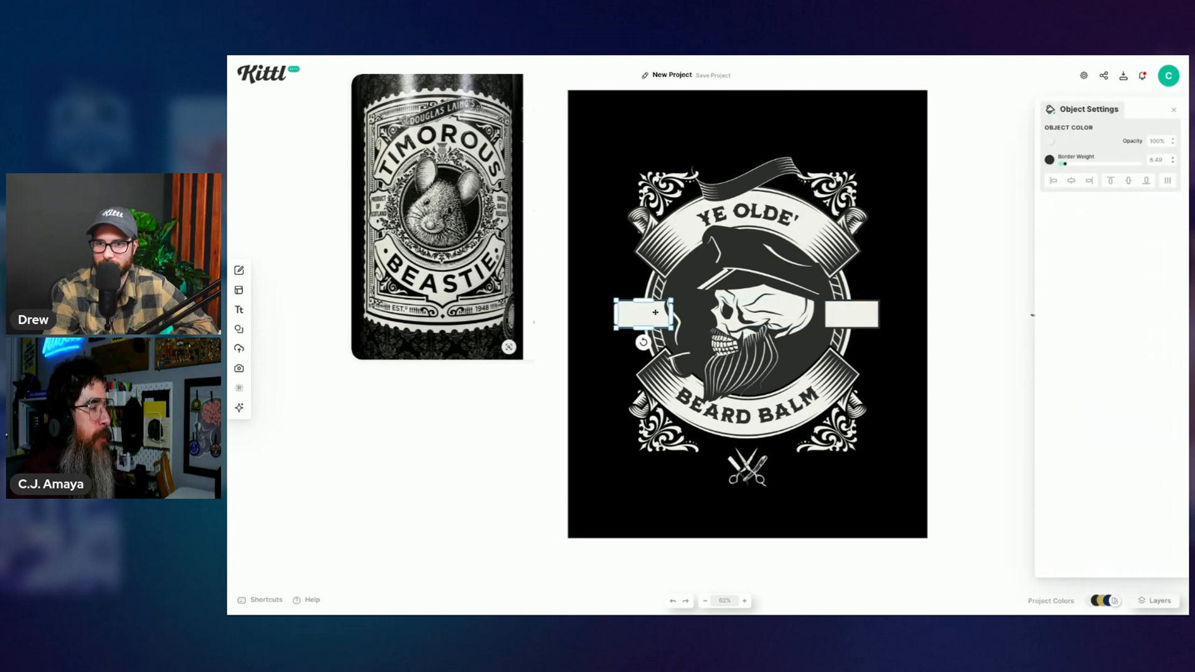
{"action": "key", "text": "shift+Left"}
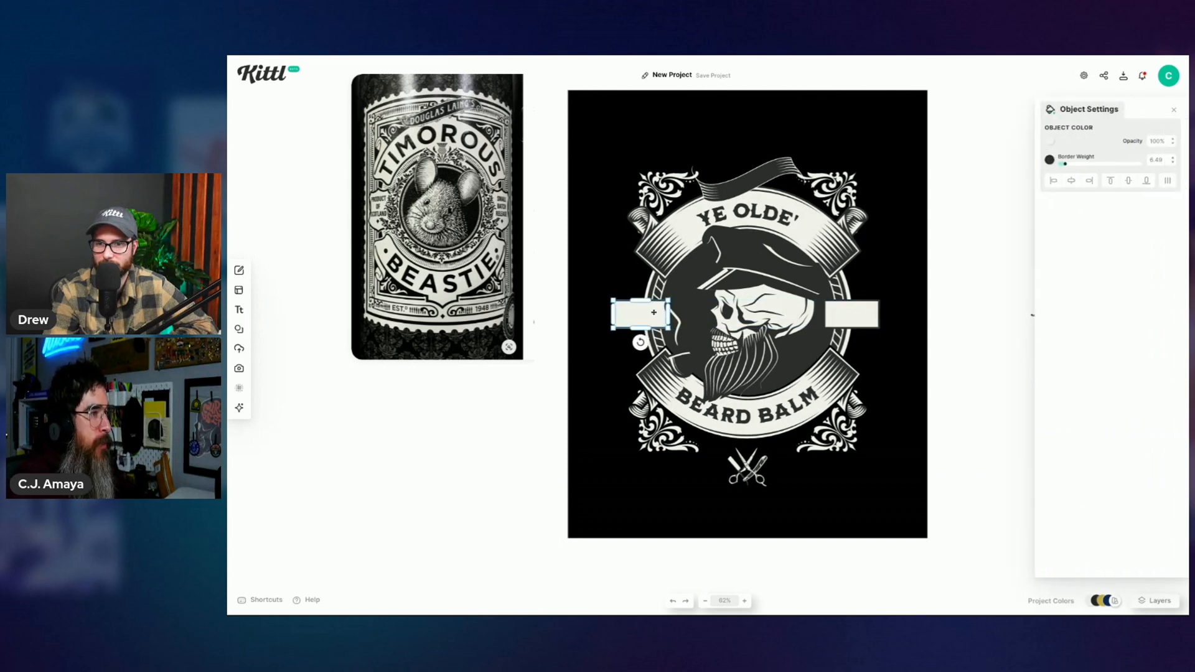
{"action": "left_click", "coordinate": [986, 314]}
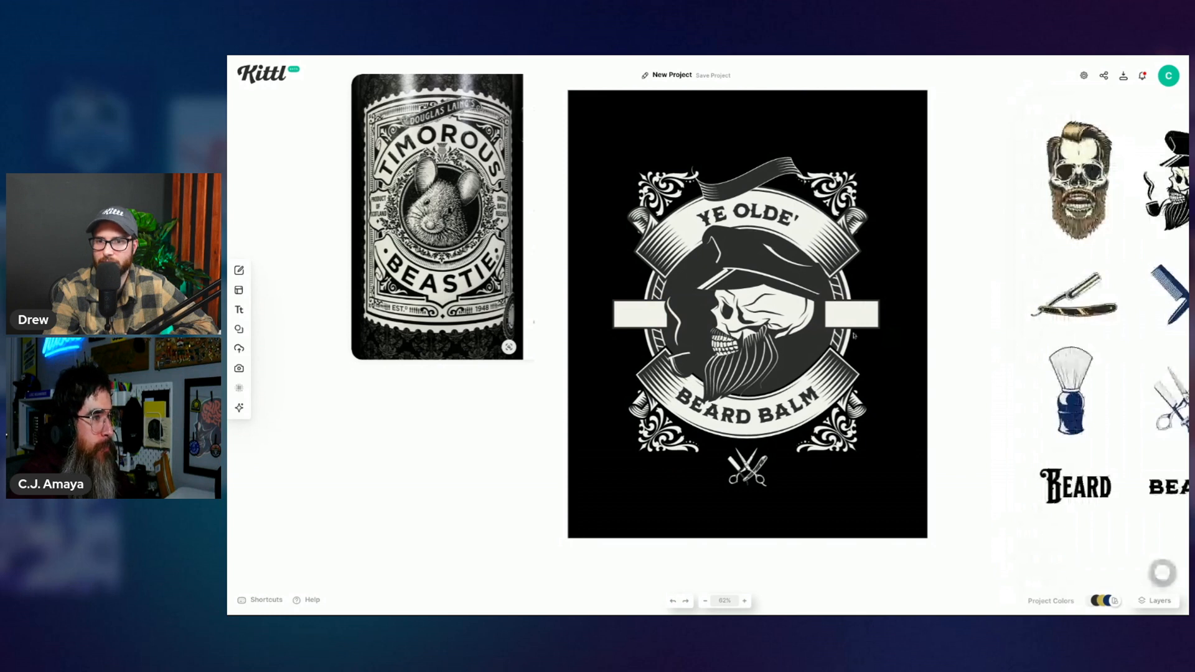
{"action": "left_click", "coordinate": [865, 321]}
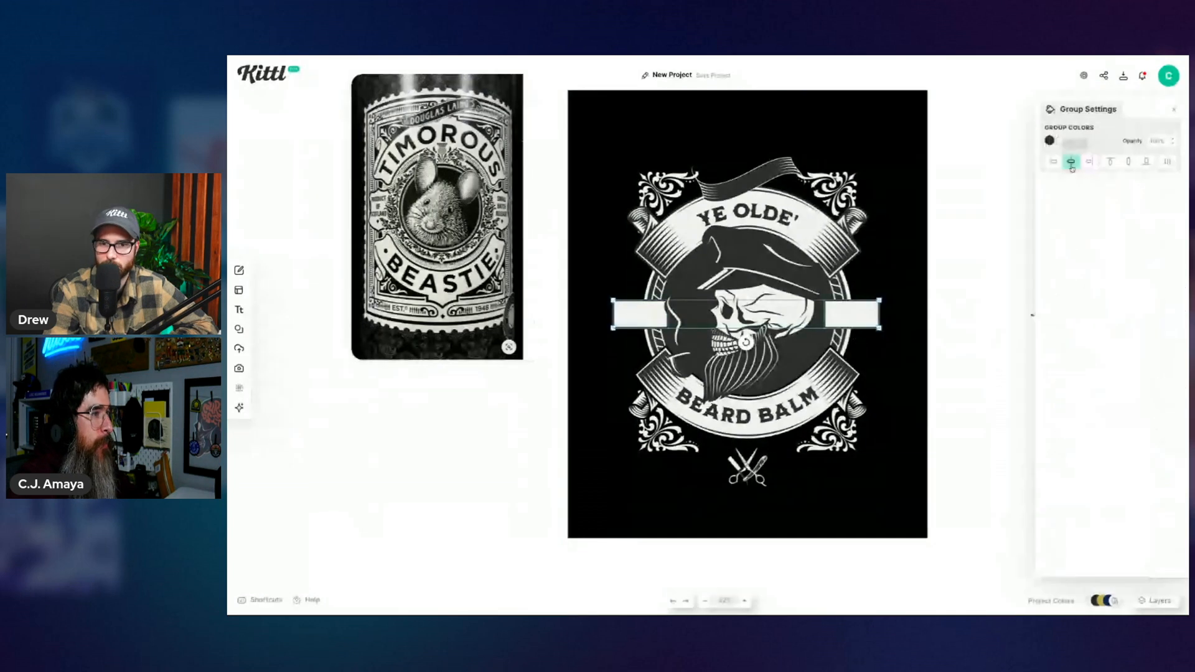
{"action": "left_click", "coordinate": [966, 361]}
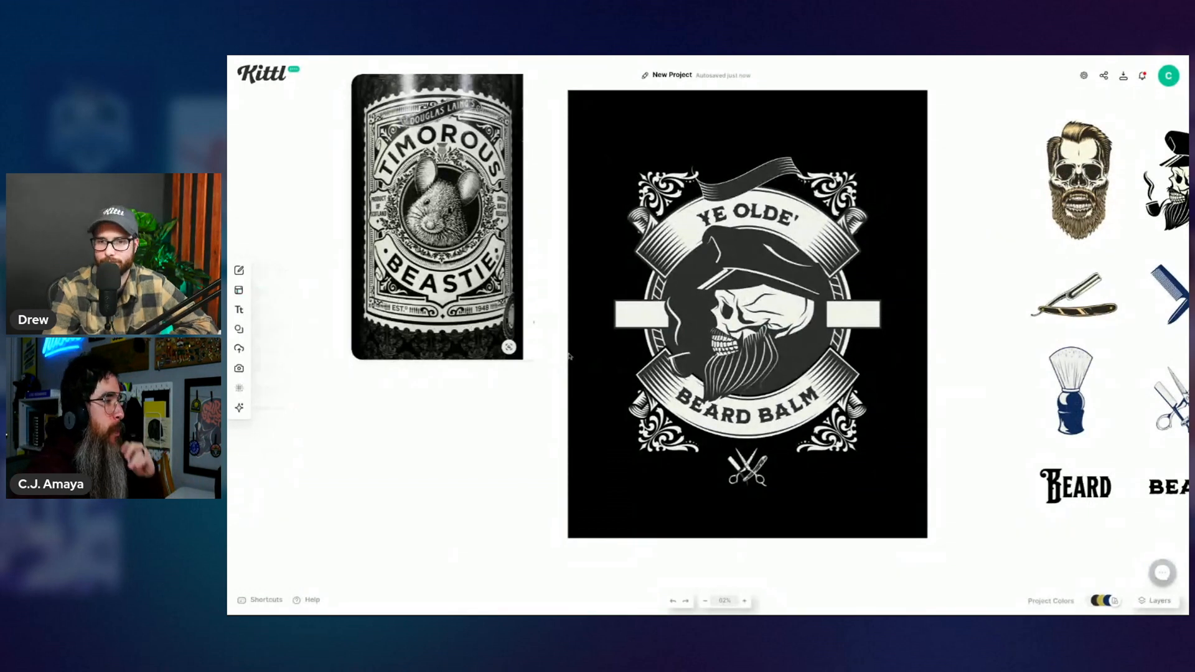
Step: Place the rectangular ornate badge with the orange frame and scrollwork from the Ornate Badge shapes onto the label's upper right
{"action": "left_click", "coordinate": [239, 329]}
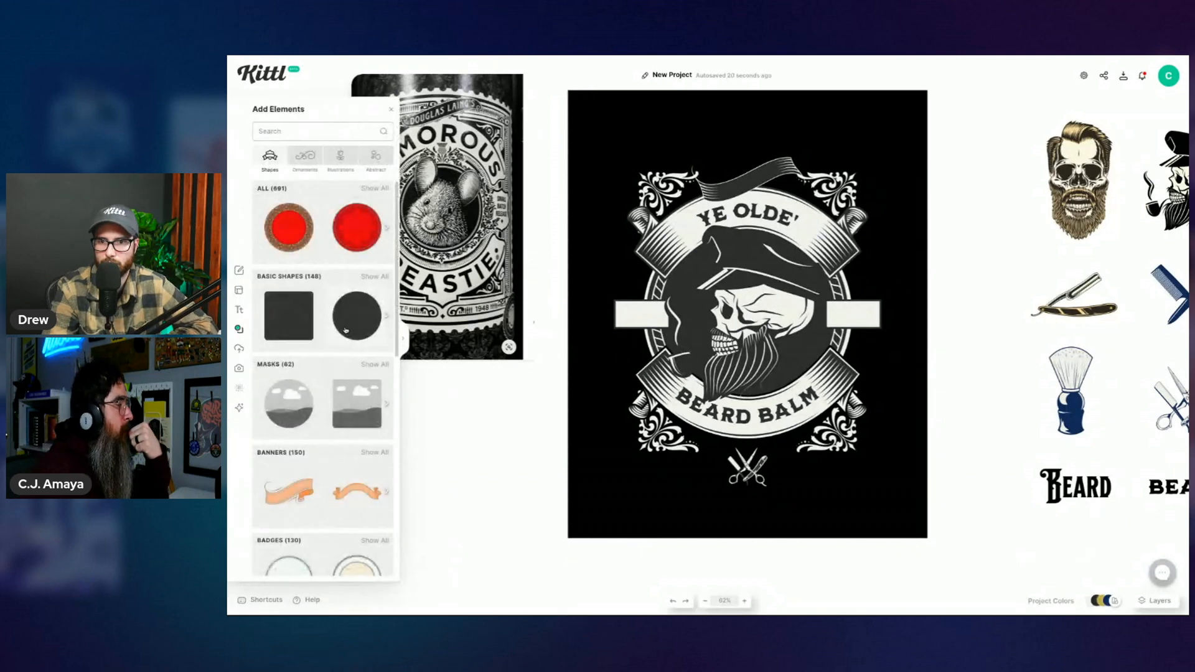
{"action": "scroll", "coordinate": [347, 330], "scroll_direction": "down", "scroll_amount": 1}
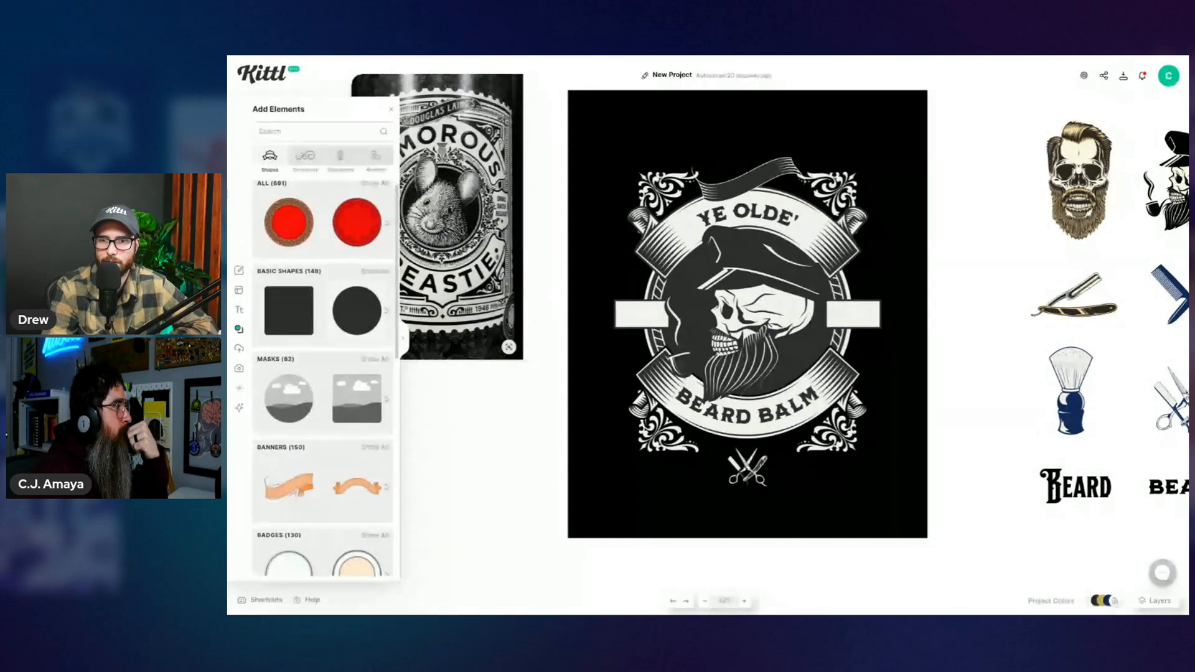
{"action": "scroll", "coordinate": [323, 373], "scroll_direction": "down", "scroll_amount": 5}
{"action": "scroll", "coordinate": [371, 378], "scroll_direction": "down", "scroll_amount": 4}
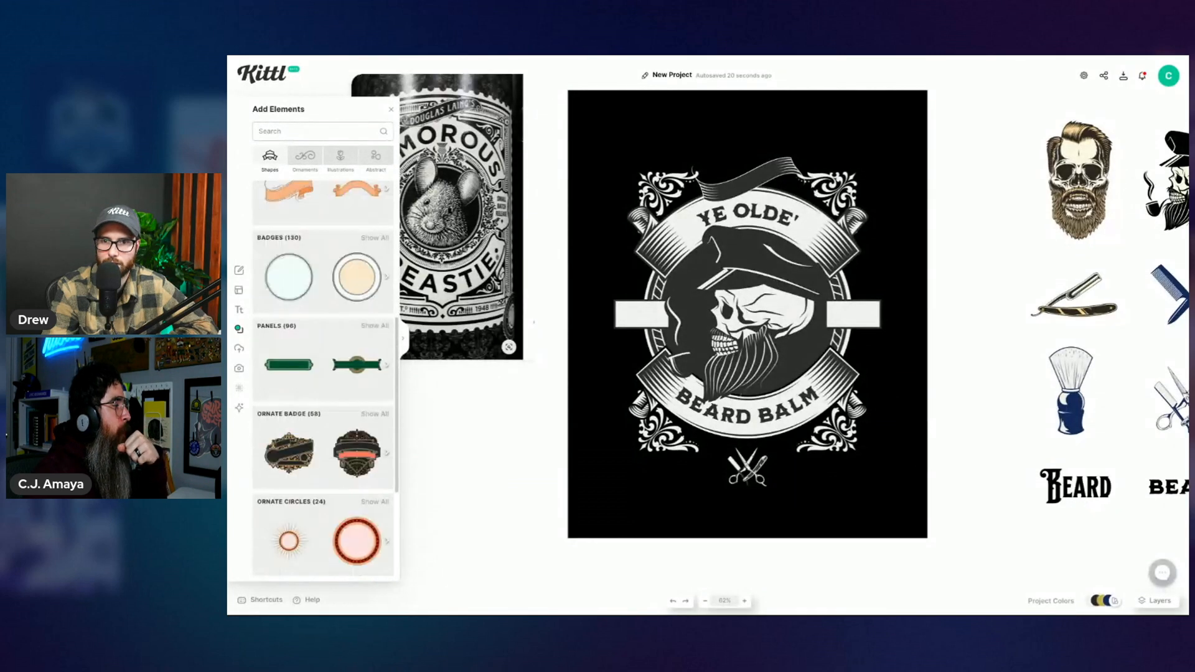
{"action": "left_click", "coordinate": [374, 403]}
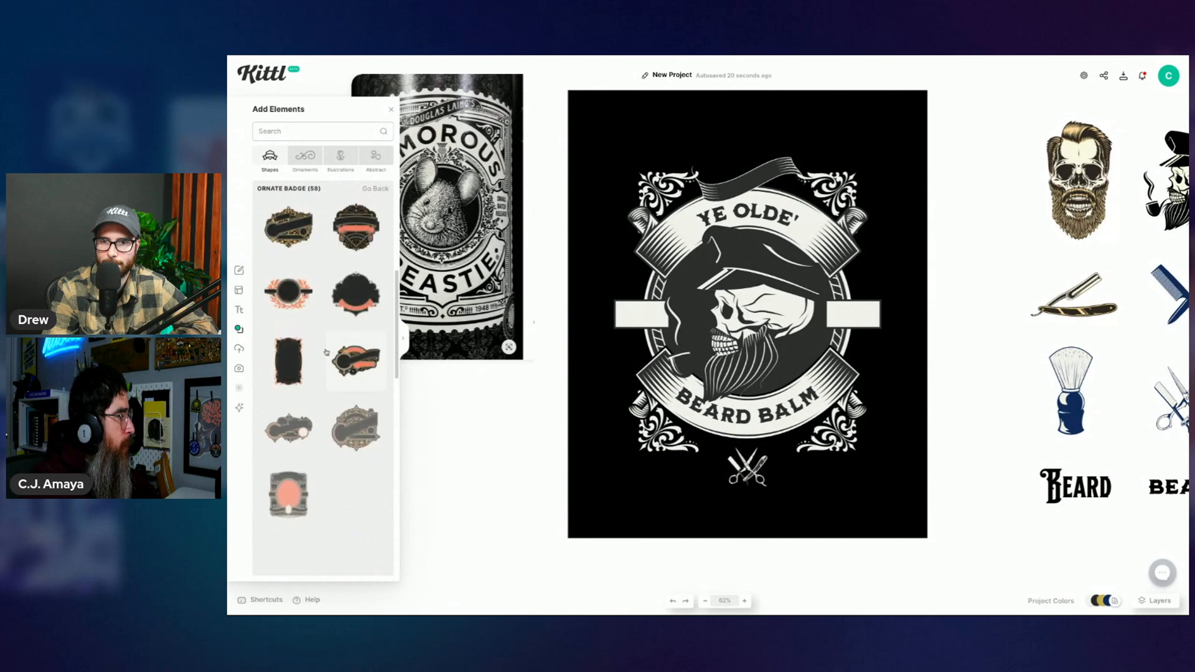
{"action": "scroll", "coordinate": [326, 352], "scroll_direction": "down", "scroll_amount": 3}
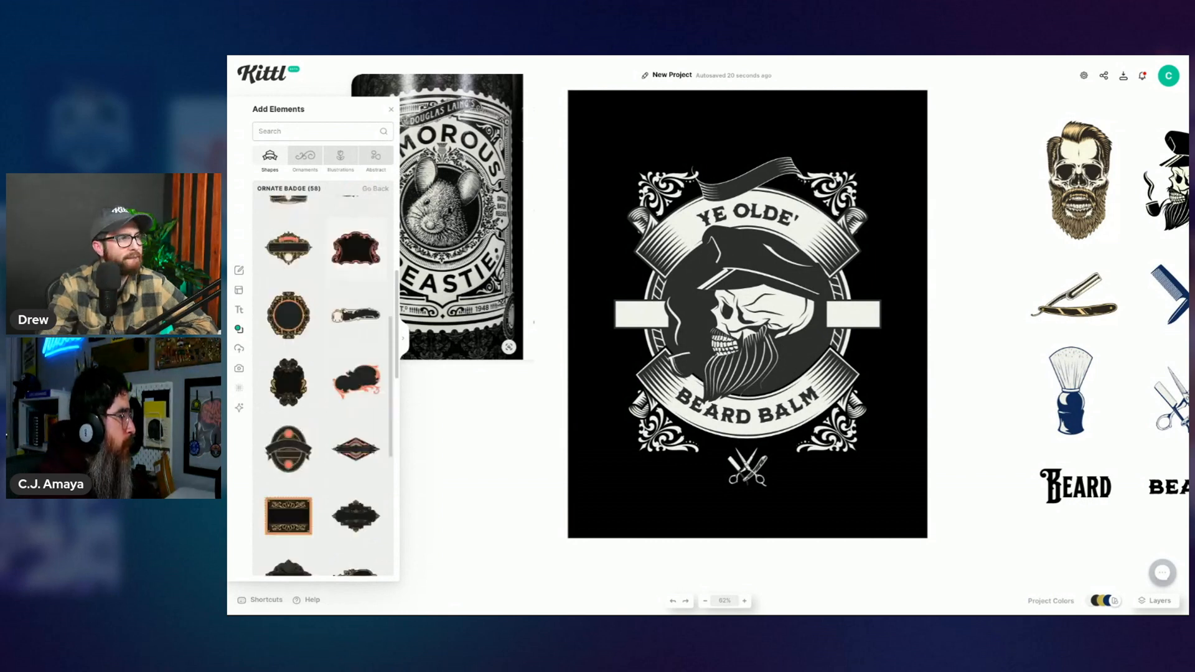
{"action": "scroll", "coordinate": [323, 373], "scroll_direction": "down", "scroll_amount": 3}
{"action": "left_click_drag", "start_coordinate": [288, 426], "coordinate": [830, 242]}
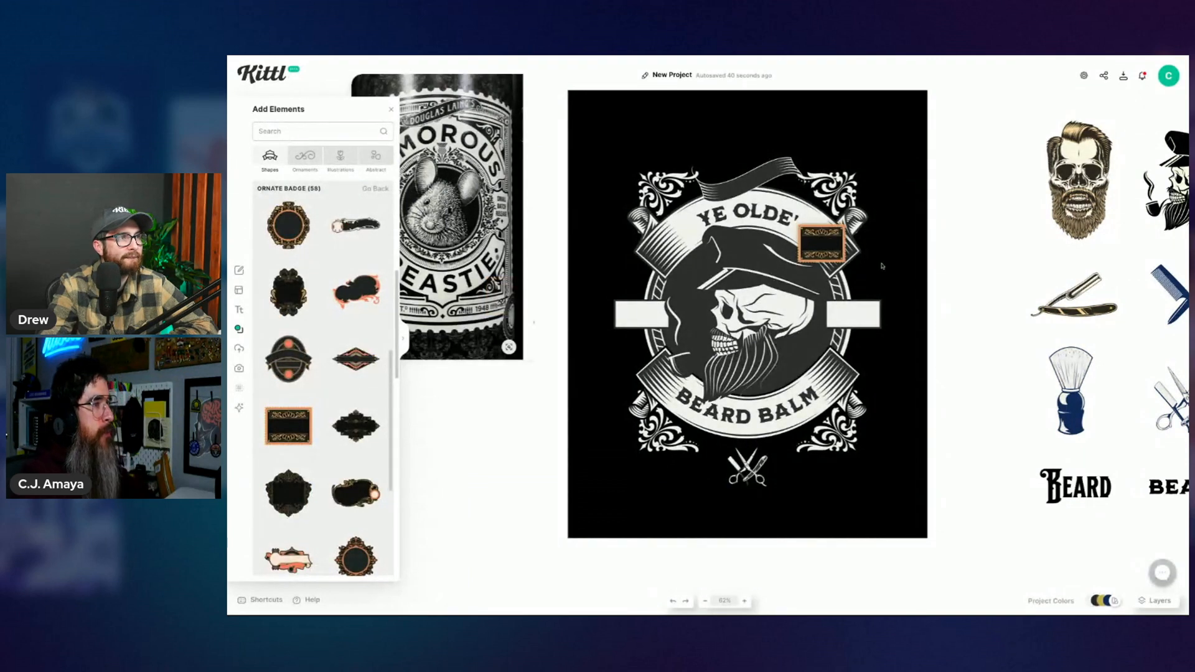
Step: Enlarge the orange-framed rectangular badge to nearly the artboard's width and position it over the upper part of the label
{"action": "left_click", "coordinate": [825, 232]}
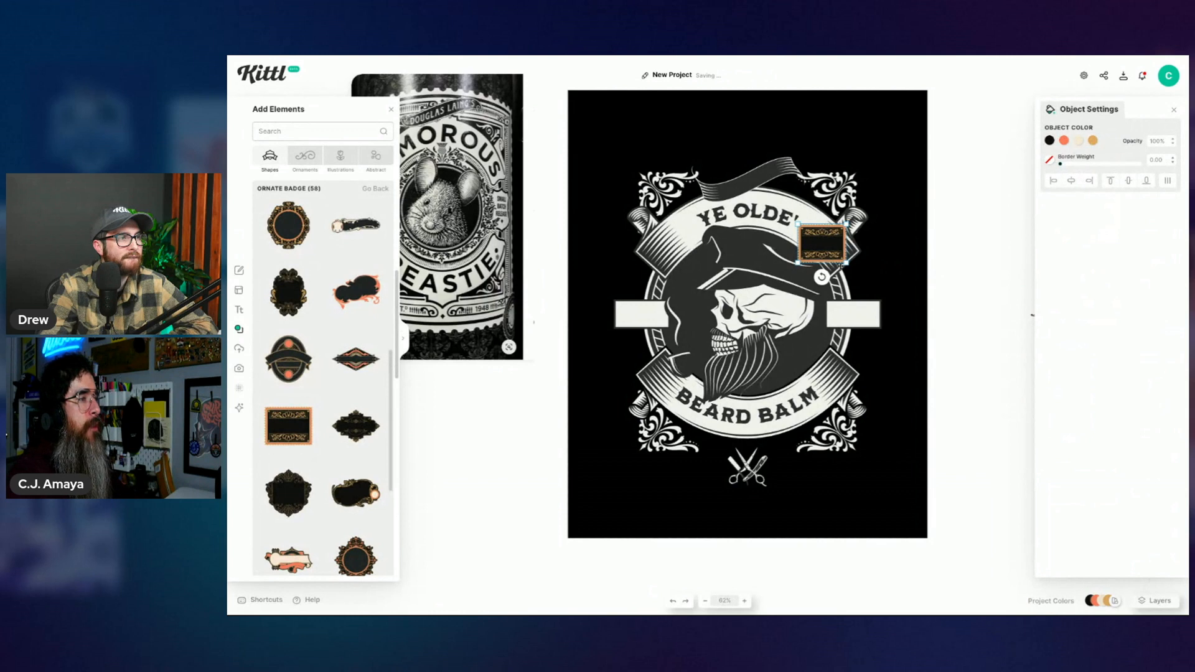
{"action": "left_click_drag", "start_coordinate": [847, 264], "coordinate": [964, 357]}
{"action": "left_click_drag", "start_coordinate": [963, 332], "coordinate": [918, 351]}
{"action": "mouse_move", "coordinate": [835, 285]}
{"action": "left_mouse_down"}
{"action": "mouse_move", "coordinate": [807, 276]}
{"action": "mouse_move", "coordinate": [836, 281]}
{"action": "left_mouse_up"}
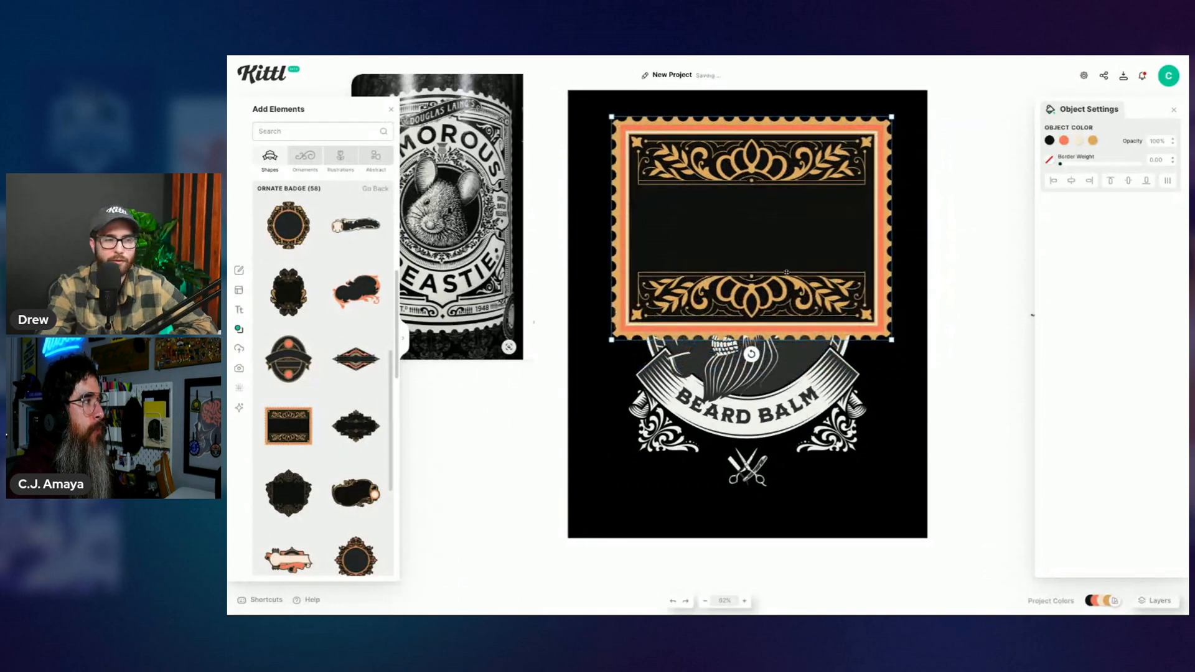
Step: Place the gold zigzag-edged portrait frame from the Large Frames ornaments on the upper part of the label
{"action": "left_click", "coordinate": [305, 159]}
{"action": "scroll", "coordinate": [337, 320], "scroll_direction": "down", "scroll_amount": 5}
{"action": "scroll", "coordinate": [337, 319], "scroll_direction": "down", "scroll_amount": 4}
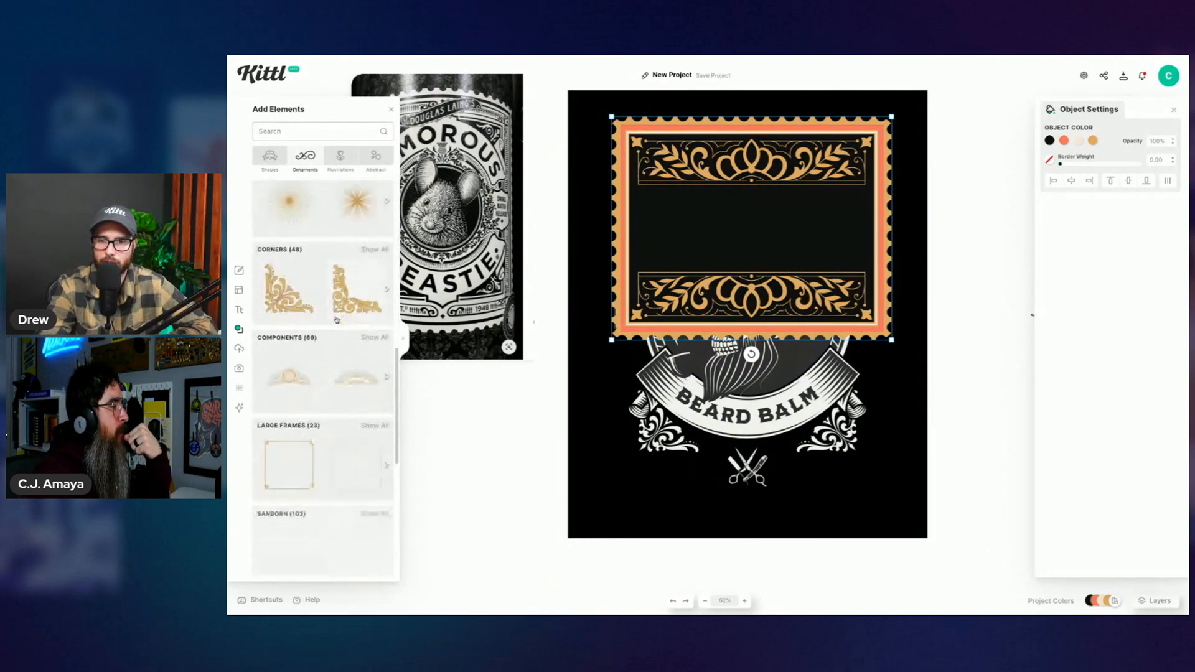
{"action": "scroll", "coordinate": [337, 446], "scroll_direction": "down", "scroll_amount": 1}
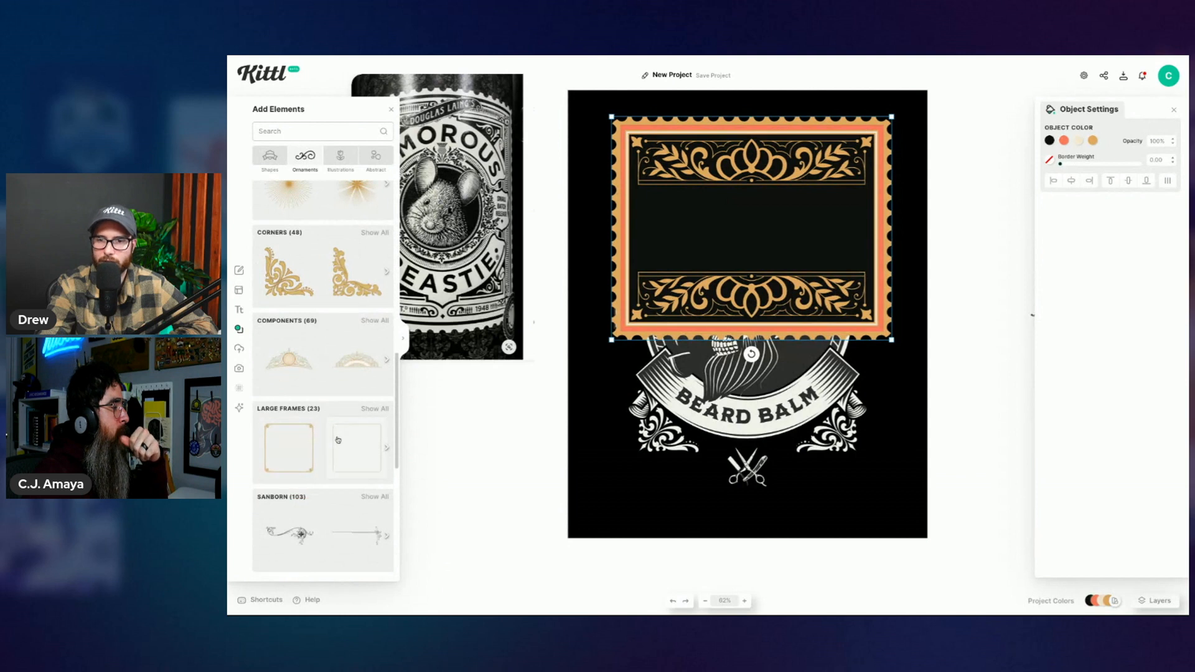
{"action": "scroll", "coordinate": [338, 440], "scroll_direction": "down", "scroll_amount": 1}
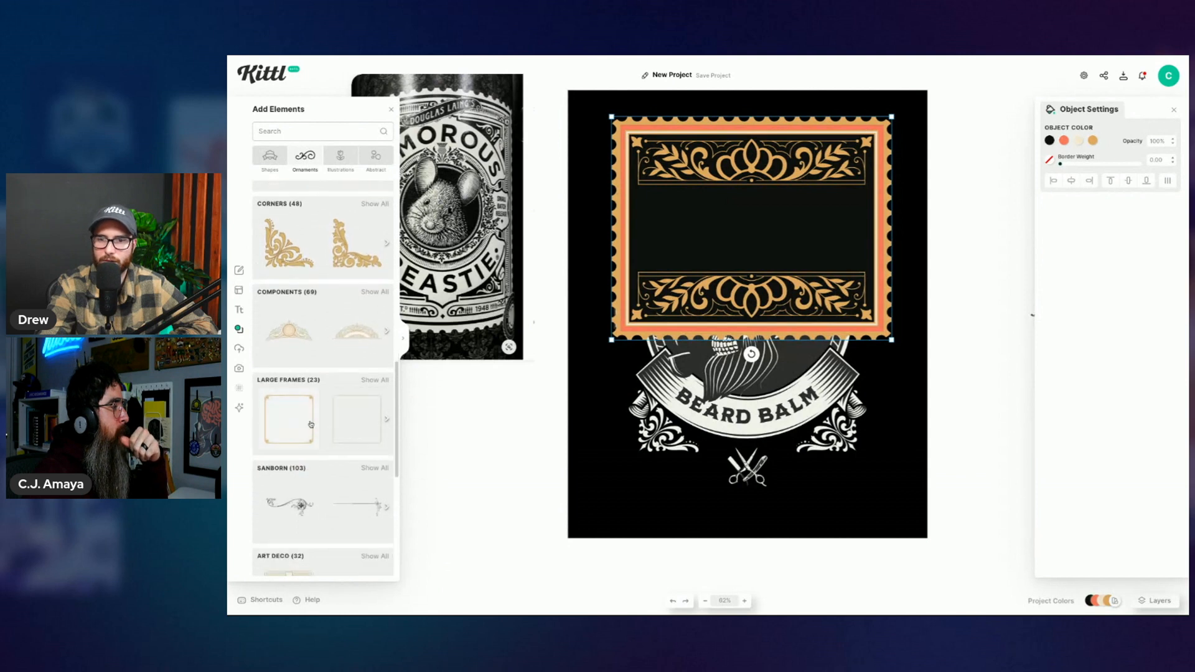
{"action": "left_click", "coordinate": [381, 380]}
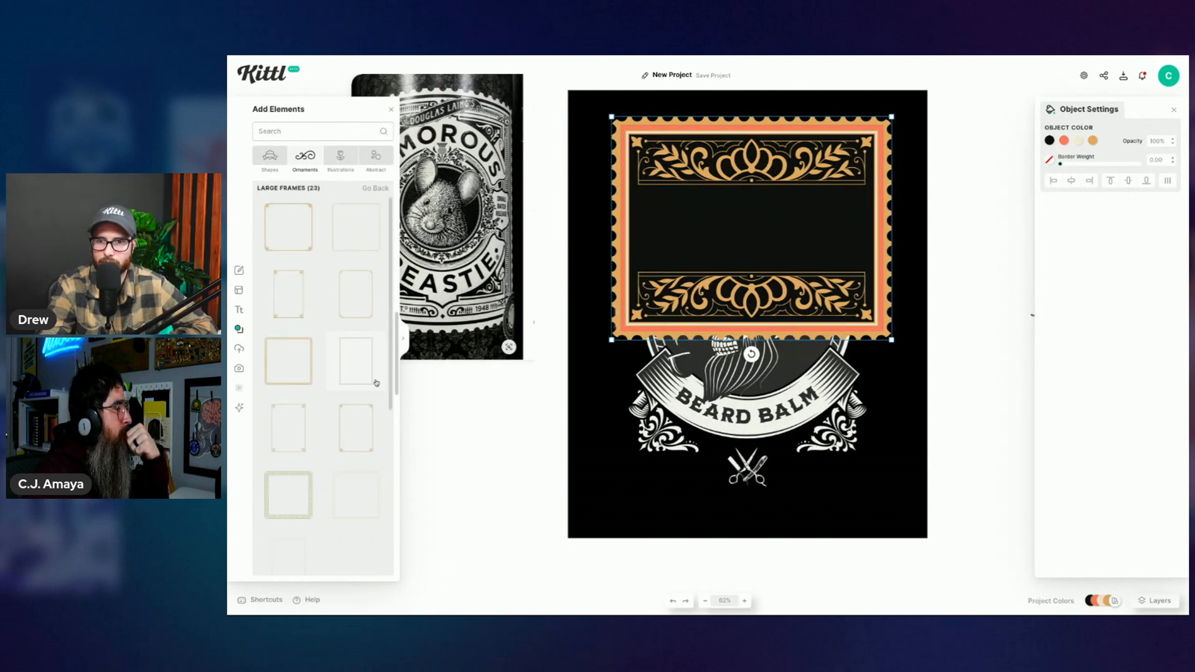
{"action": "scroll", "coordinate": [323, 430], "scroll_direction": "down", "scroll_amount": 3}
{"action": "left_click", "coordinate": [280, 471]}
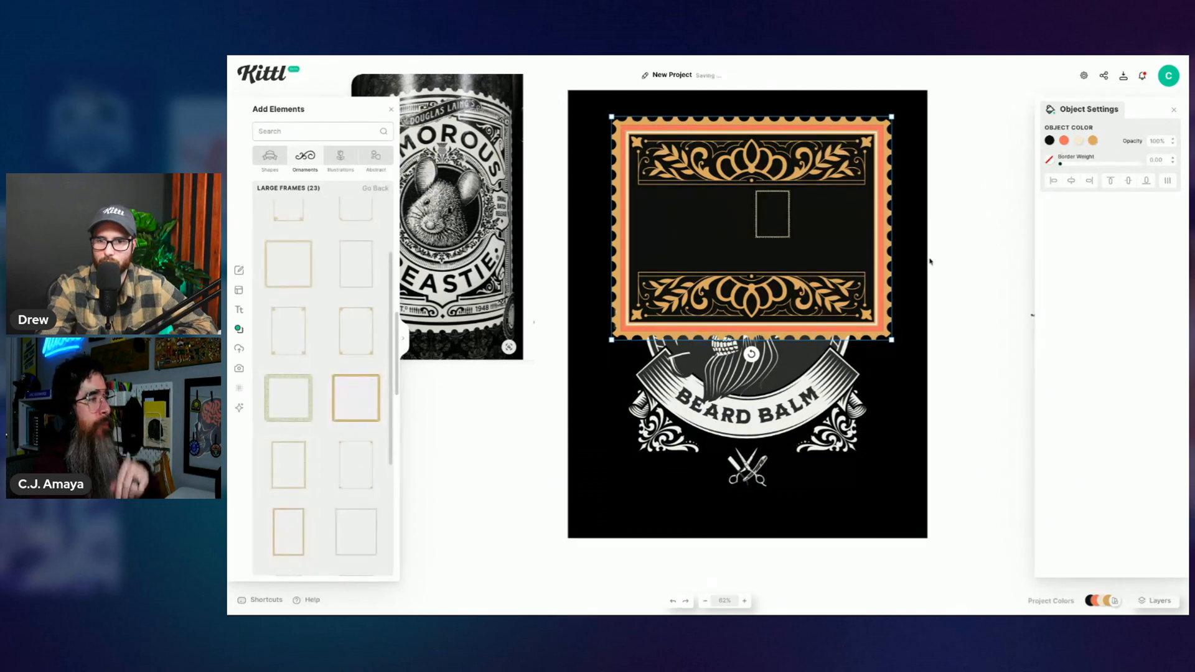
Step: Delete the large orange-framed ornate badge covering the label
{"action": "left_click", "coordinate": [900, 197]}
{"action": "left_click", "coordinate": [789, 199]}
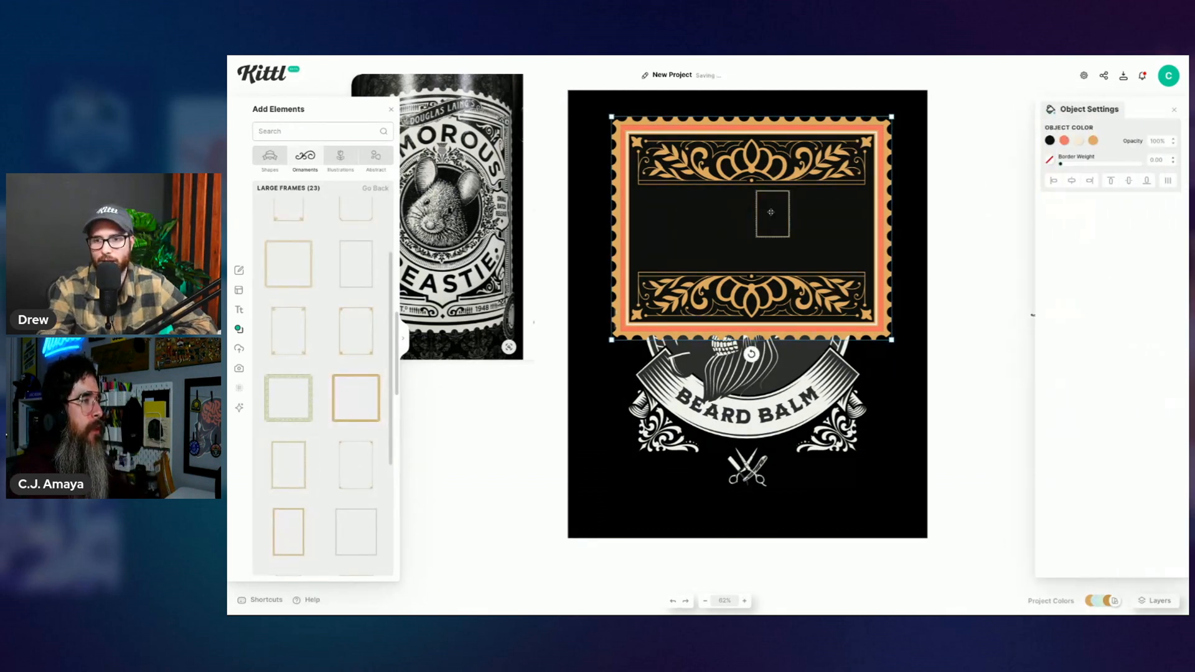
{"action": "key", "text": "Delete"}
Step: Enlarge the zigzag-edged frame over the label's upper right and add a second, enlarged gold portrait frame from Large Frames beside it
{"action": "left_click", "coordinate": [788, 200]}
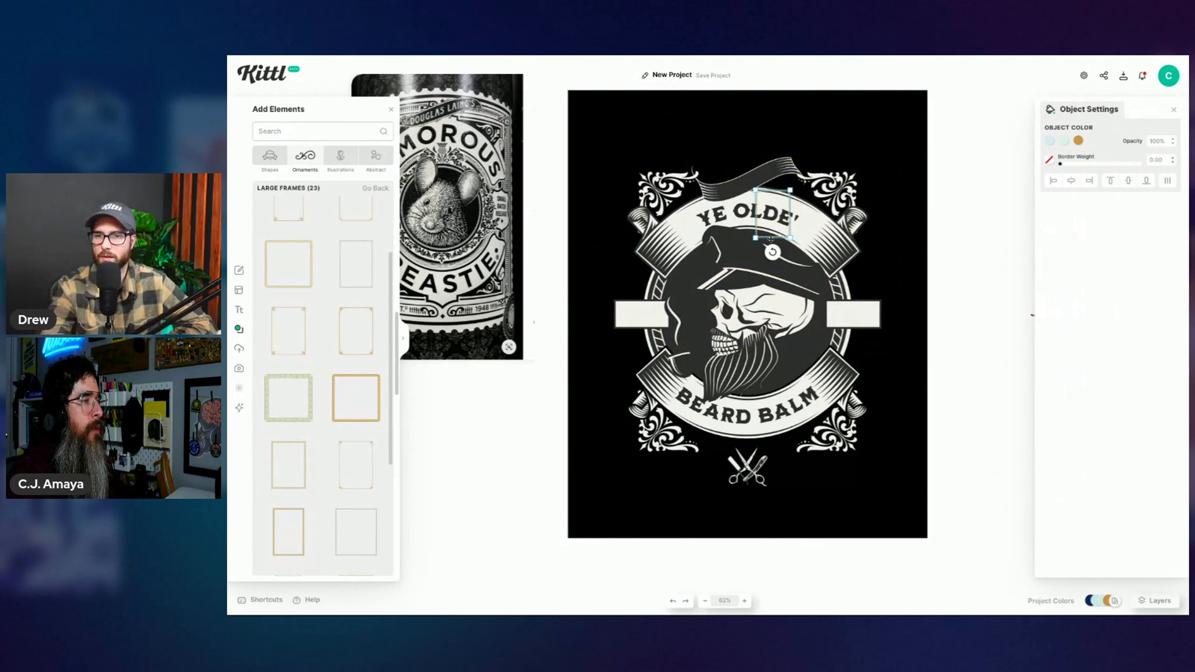
{"action": "left_click_drag", "start_coordinate": [771, 239], "coordinate": [884, 115]}
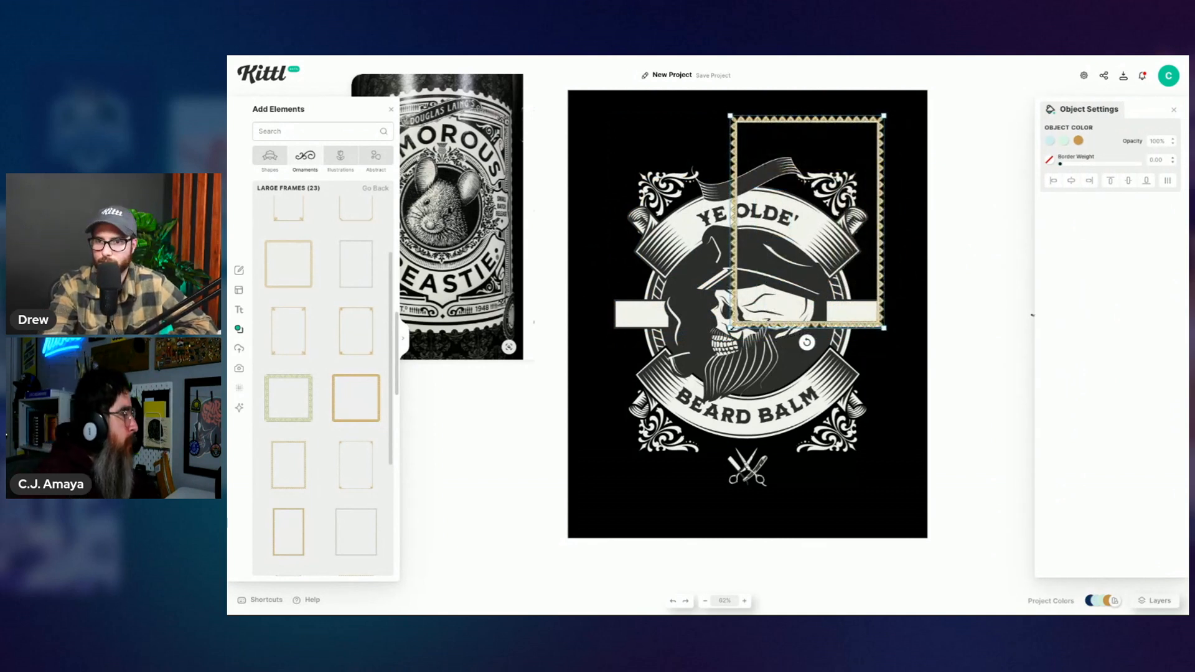
{"action": "scroll", "coordinate": [359, 432], "scroll_direction": "down", "scroll_amount": 2}
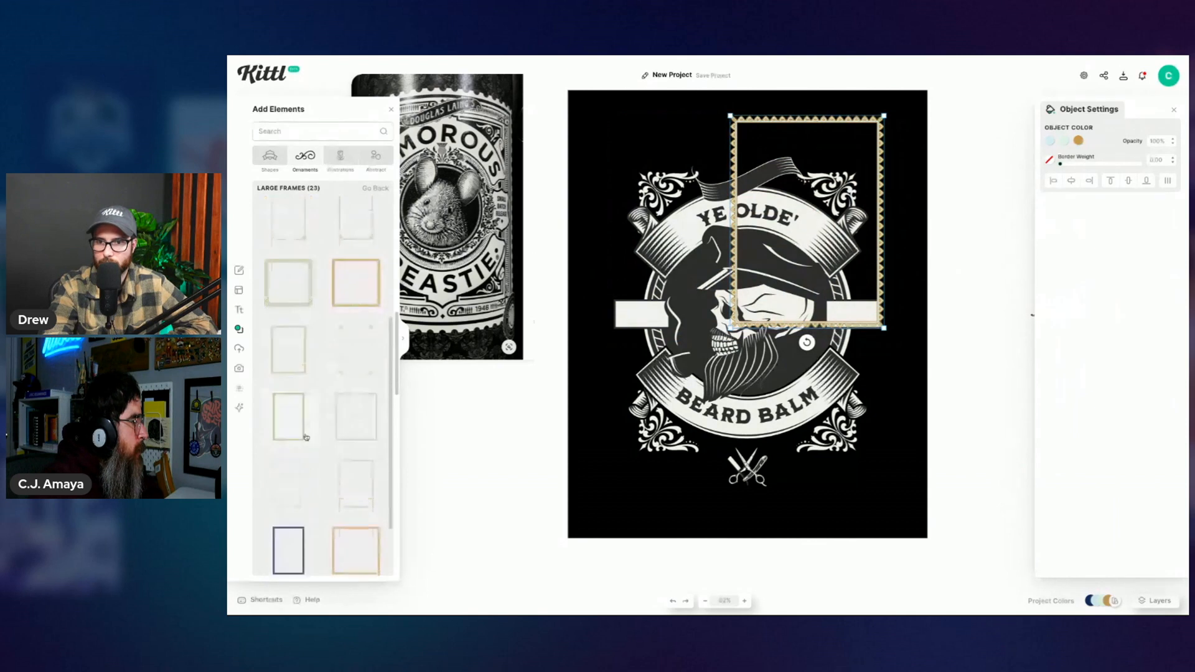
{"action": "left_click", "coordinate": [287, 412]}
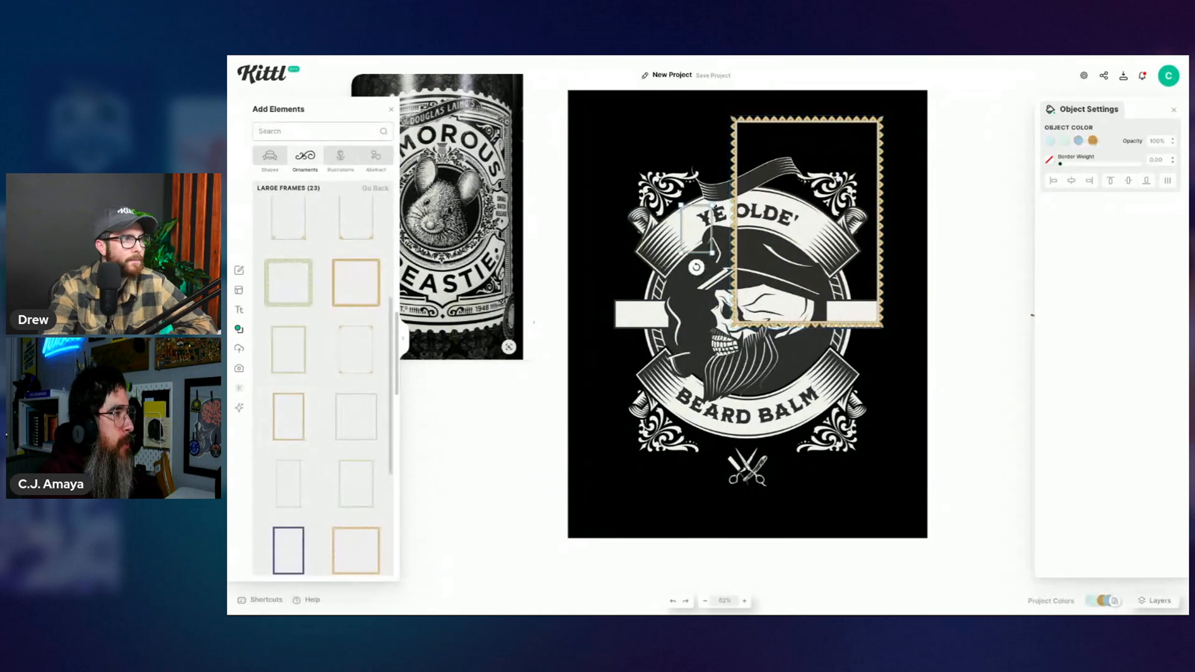
{"action": "left_click_drag", "start_coordinate": [713, 203], "coordinate": [812, 55]}
Step: Place the orange-framed rectangular badge from the Ornate Badge shapes over the label and enlarge it to nearly the artboard's width
{"action": "scroll", "coordinate": [286, 448], "scroll_direction": "down", "scroll_amount": 3}
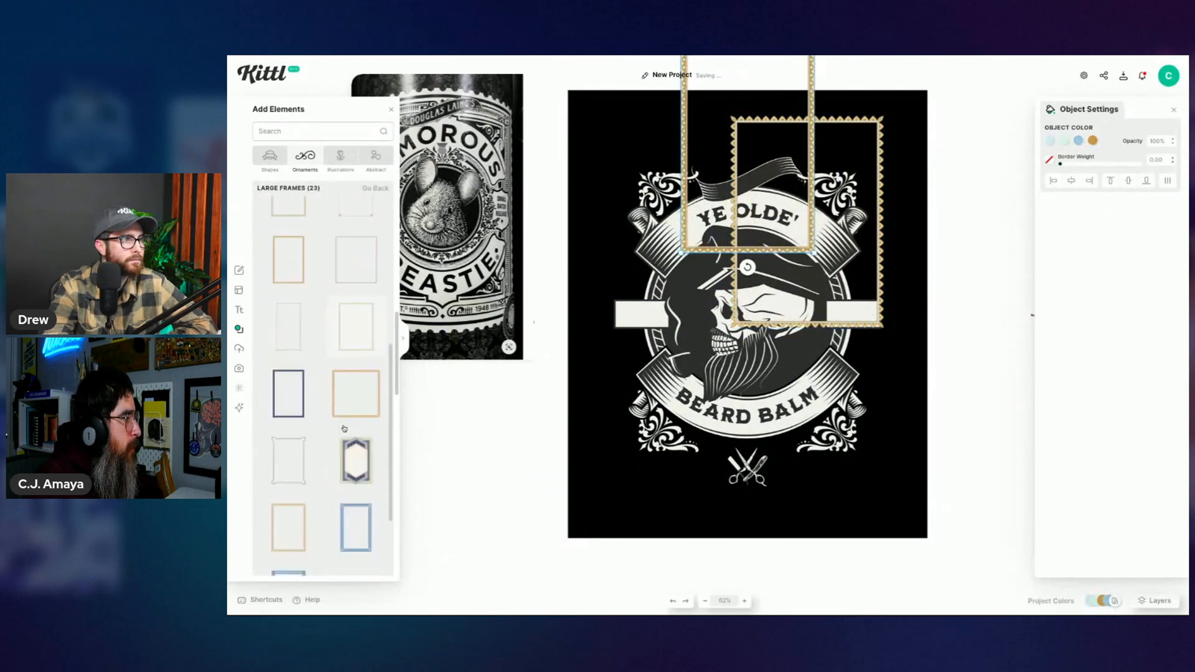
{"action": "scroll", "coordinate": [307, 518], "scroll_direction": "down", "scroll_amount": 2}
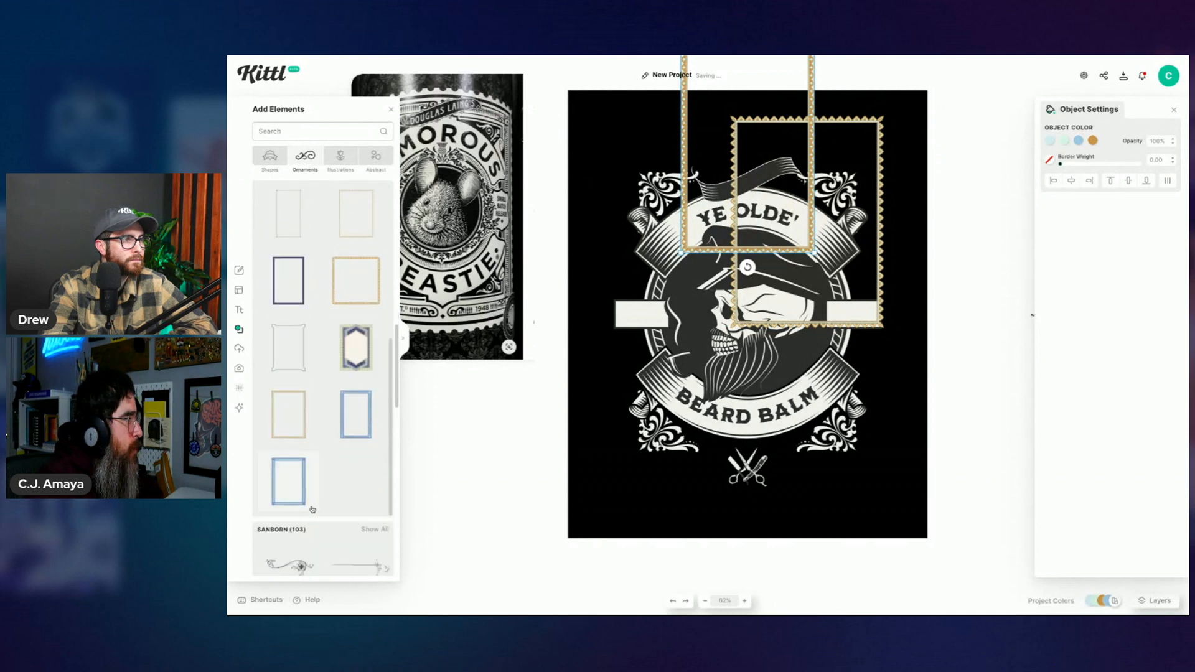
{"action": "scroll", "coordinate": [290, 492], "scroll_direction": "up", "scroll_amount": 3}
{"action": "scroll", "coordinate": [337, 349], "scroll_direction": "up", "scroll_amount": 3}
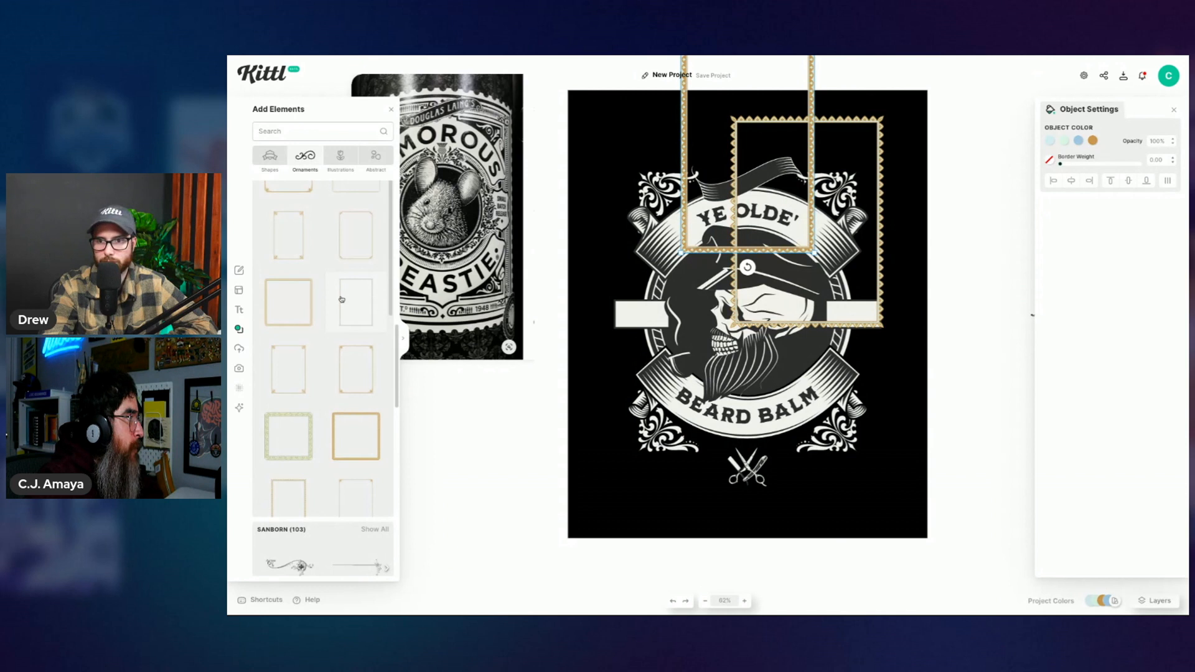
{"action": "left_click", "coordinate": [270, 159]}
{"action": "scroll", "coordinate": [351, 411], "scroll_direction": "down", "scroll_amount": 3}
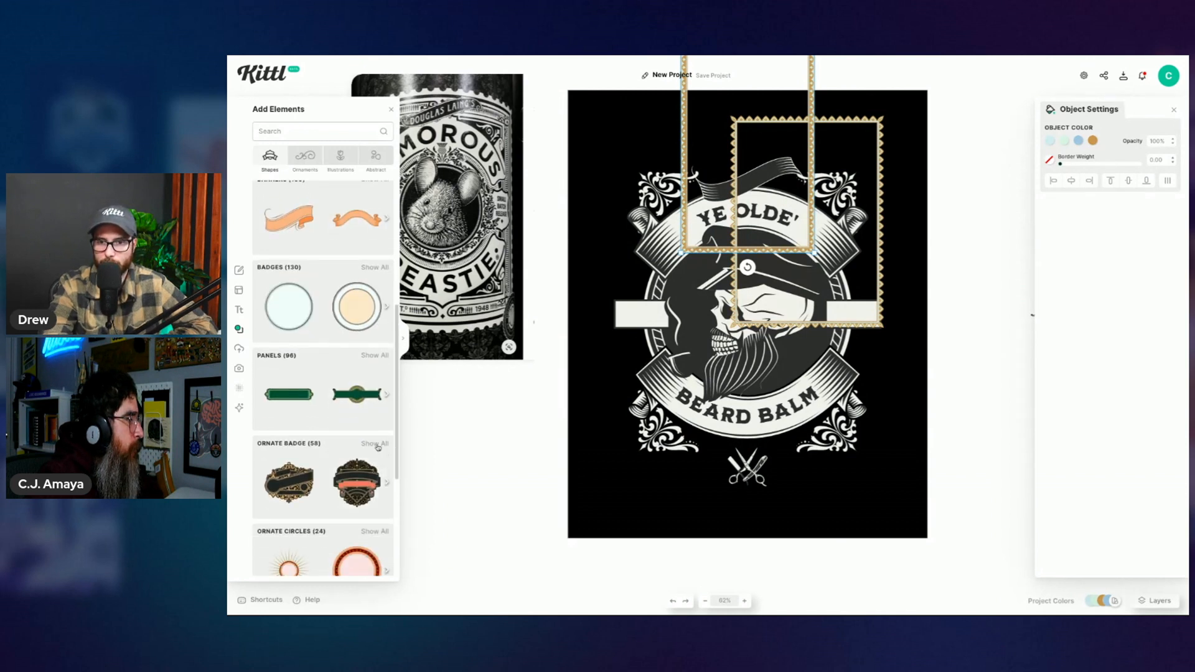
{"action": "left_click", "coordinate": [376, 444]}
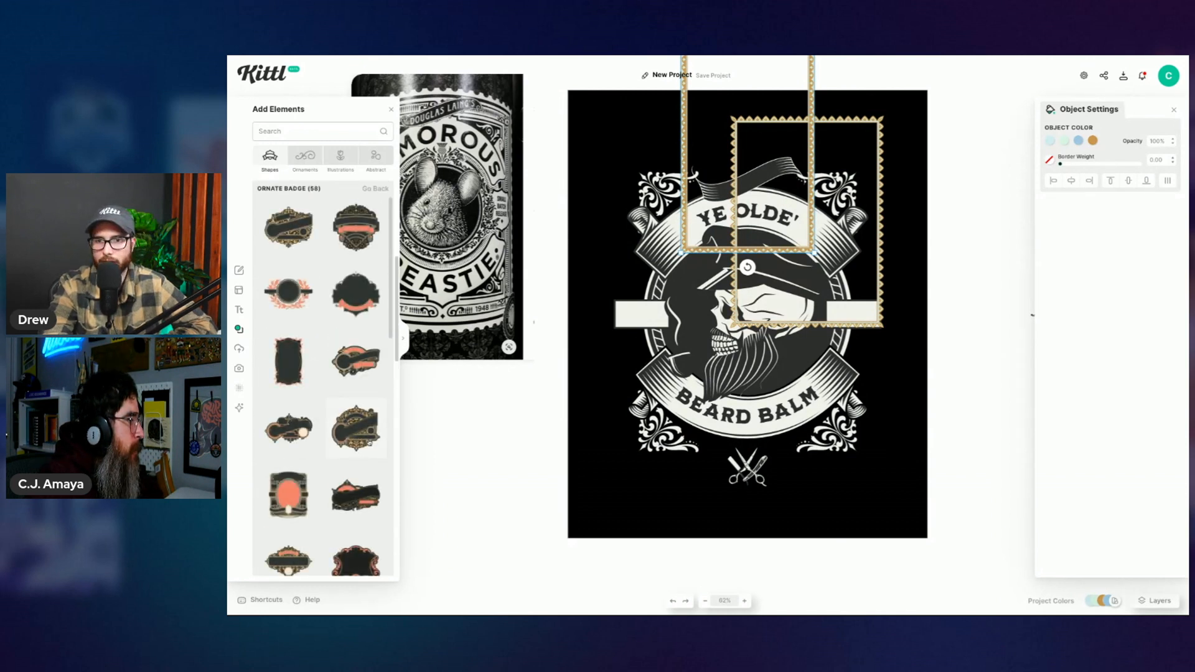
{"action": "scroll", "coordinate": [369, 443], "scroll_direction": "down", "scroll_amount": 2}
{"action": "left_click_drag", "start_coordinate": [288, 456], "coordinate": [986, 533]}
{"action": "left_click", "coordinate": [745, 386]}
{"action": "left_click_drag", "start_coordinate": [849, 439], "coordinate": [755, 295]}
Step: Delete both gold portrait frames from the label
{"action": "left_click", "coordinate": [867, 123]}
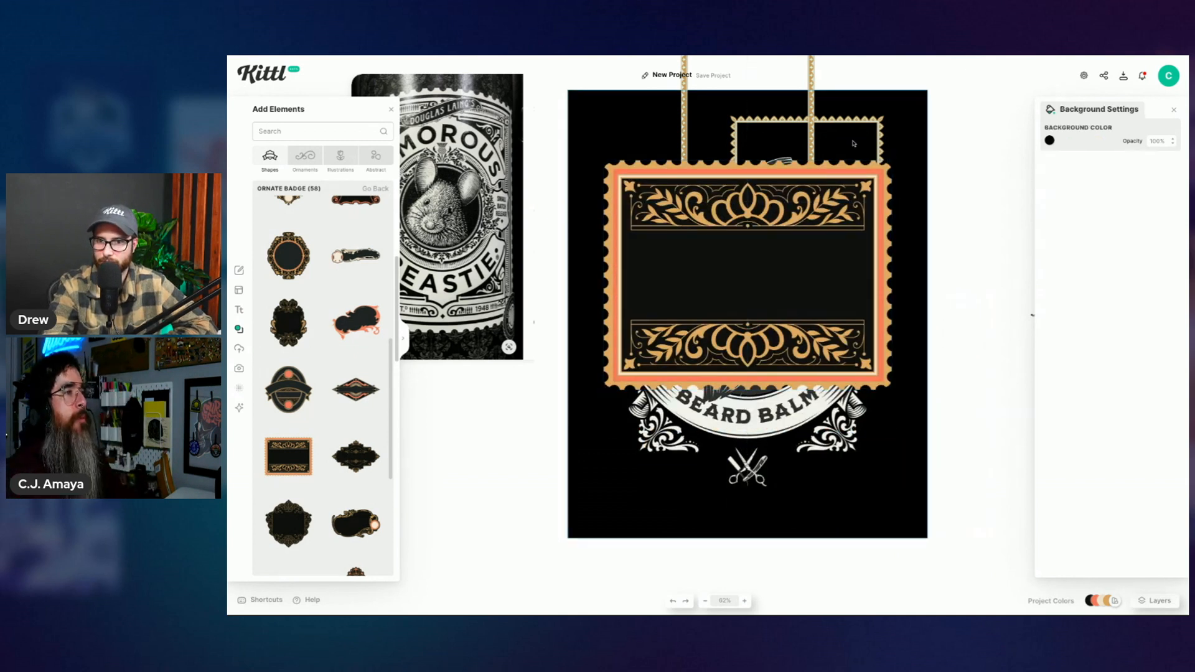
{"action": "left_click", "coordinate": [810, 114]}
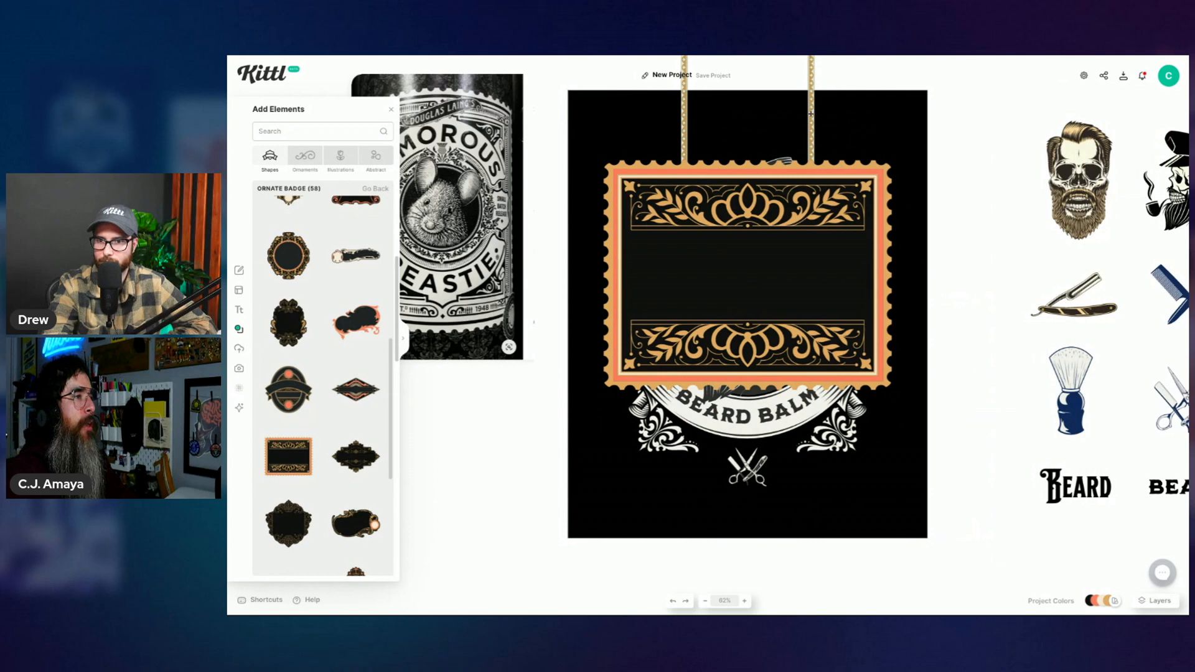
{"action": "key", "text": "BackSpace"}
Step: Move the orange-framed badge up toward the artboard's top edge and send it to the back, behind the label artwork
{"action": "left_click_drag", "start_coordinate": [798, 243], "coordinate": [806, 193]}
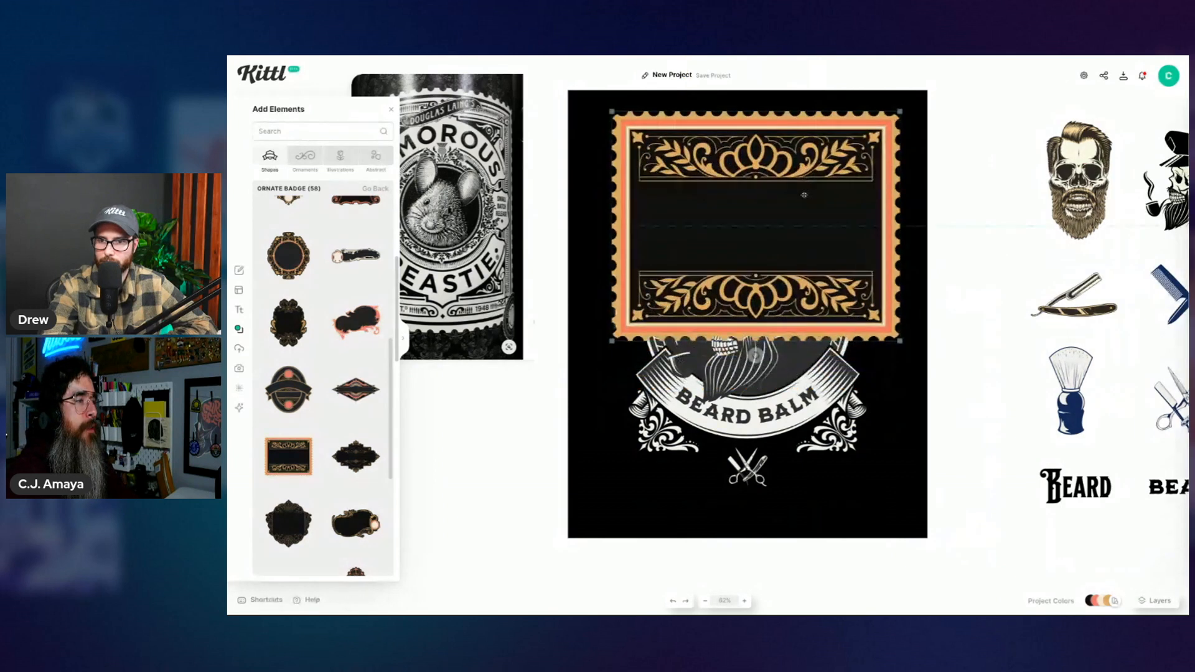
{"action": "right_click", "coordinate": [811, 146]}
{"action": "left_click", "coordinate": [838, 289]}
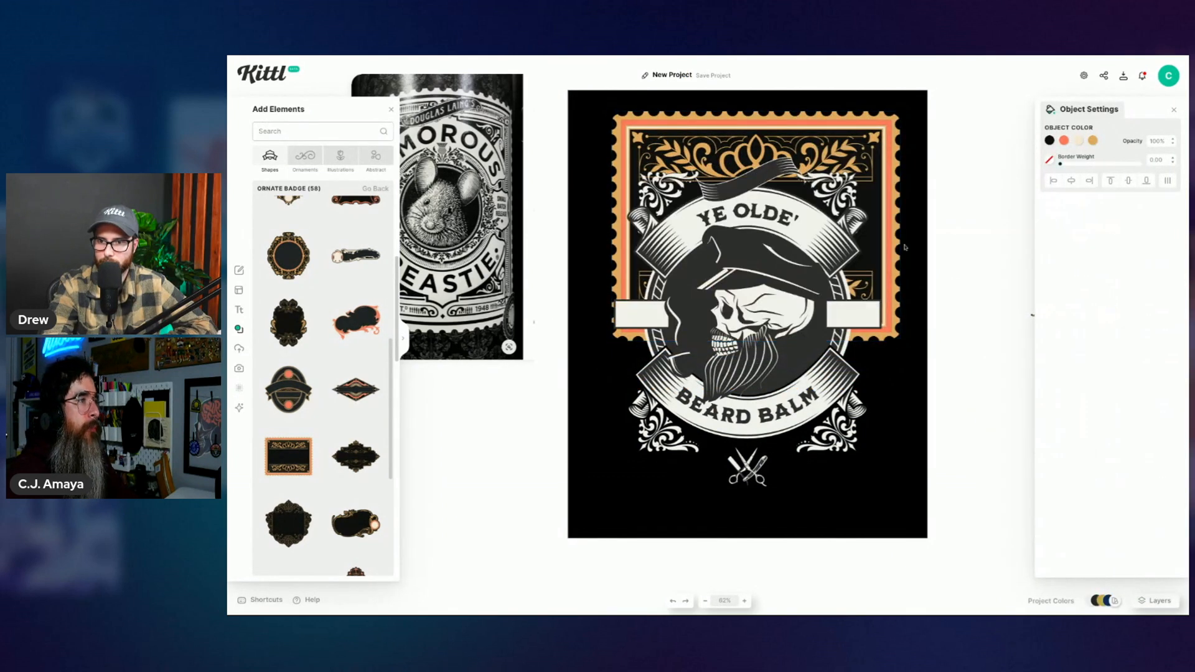
Step: Enlarge the orange-framed badge behind the artwork until it extends past the artboard's right edge
{"action": "left_click", "coordinate": [953, 277]}
{"action": "left_click", "coordinate": [870, 169]}
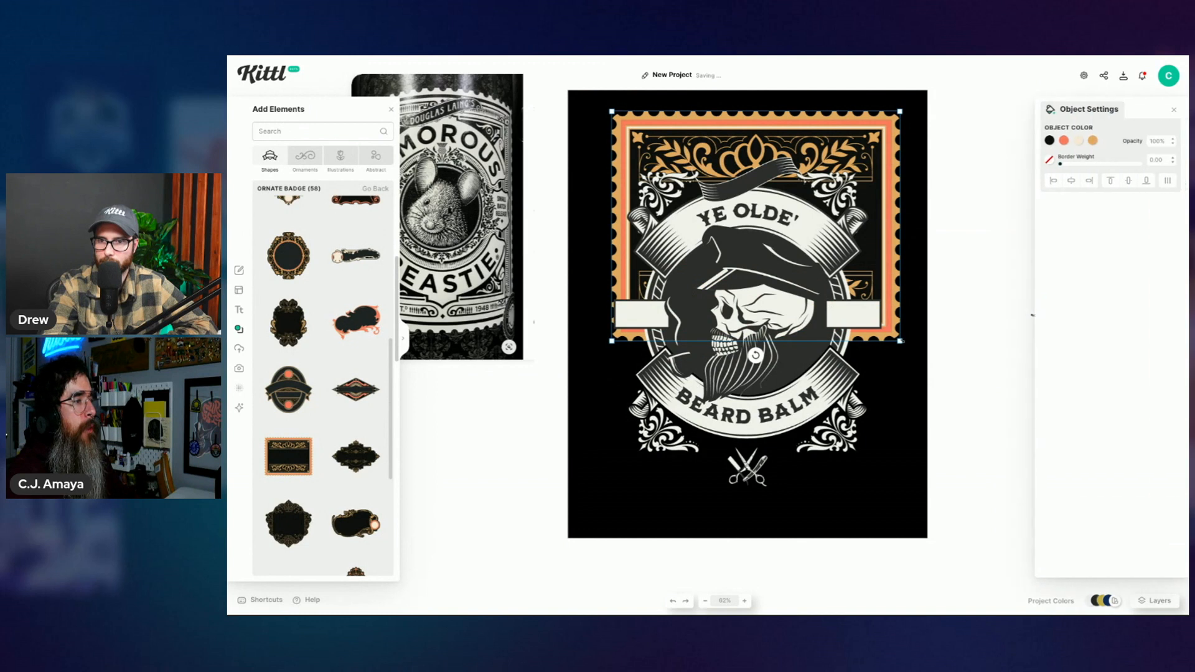
{"action": "left_click_drag", "start_coordinate": [899, 341], "coordinate": [964, 391]}
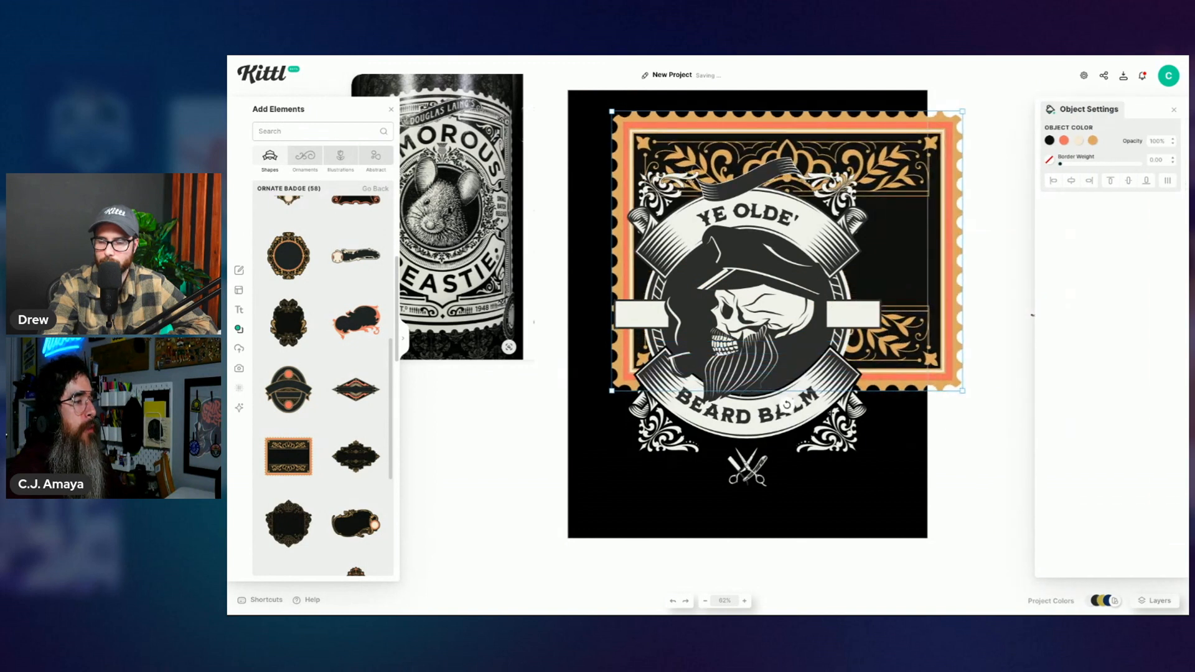
Step: Place the stamp-style ornate badge with the cream circle on the label and delete the large orange-framed rectangular badge
{"action": "scroll", "coordinate": [312, 481], "scroll_direction": "down", "scroll_amount": 5}
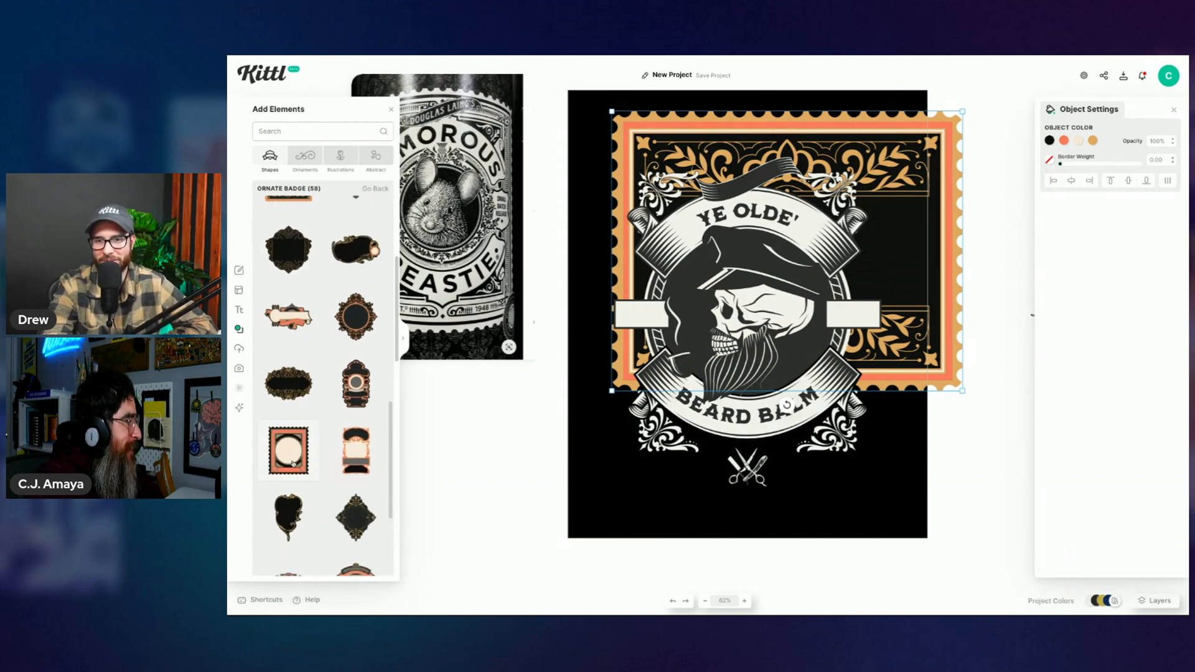
{"action": "left_click_drag", "start_coordinate": [294, 464], "coordinate": [680, 338]}
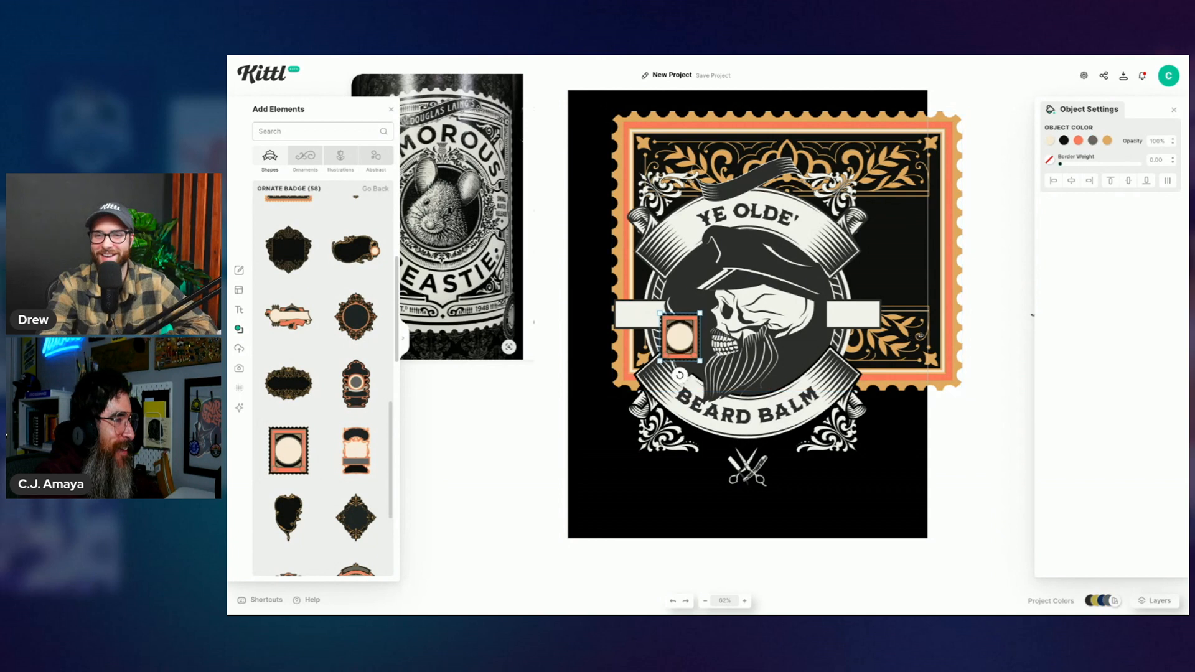
{"action": "left_click", "coordinate": [938, 326]}
{"action": "key", "text": "Delete"}
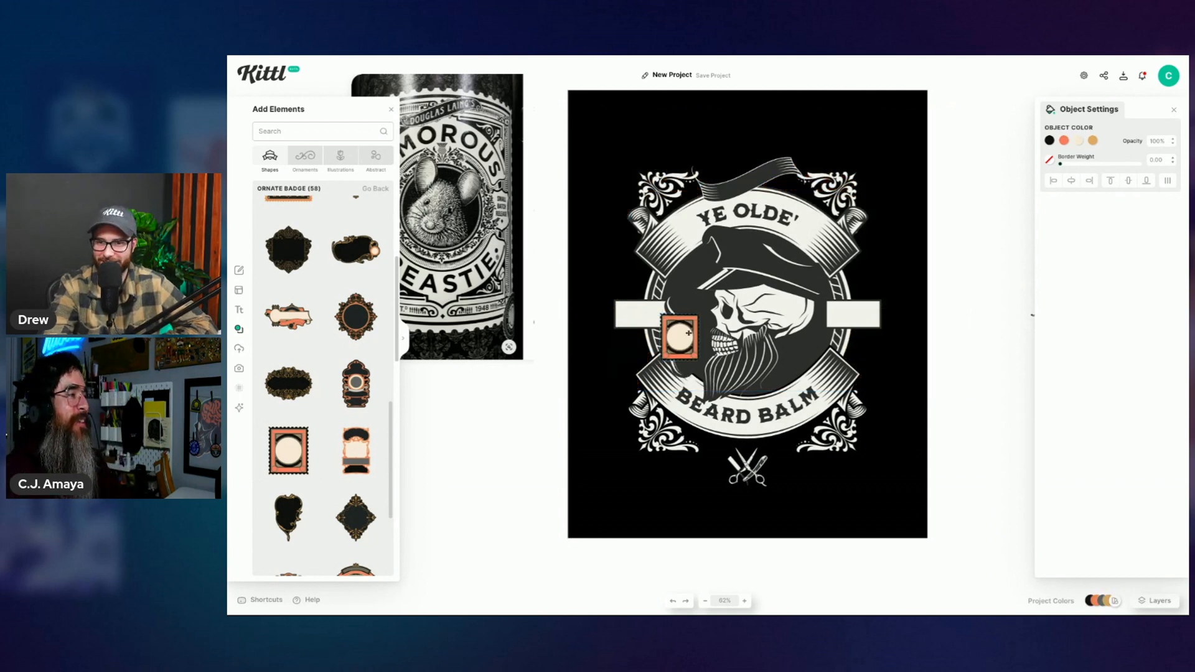
Step: Enlarge the stamp-style badge upward across the skull illustration and the upper banner
{"action": "left_click", "coordinate": [701, 326]}
{"action": "left_click_drag", "start_coordinate": [700, 313], "coordinate": [863, 122]}
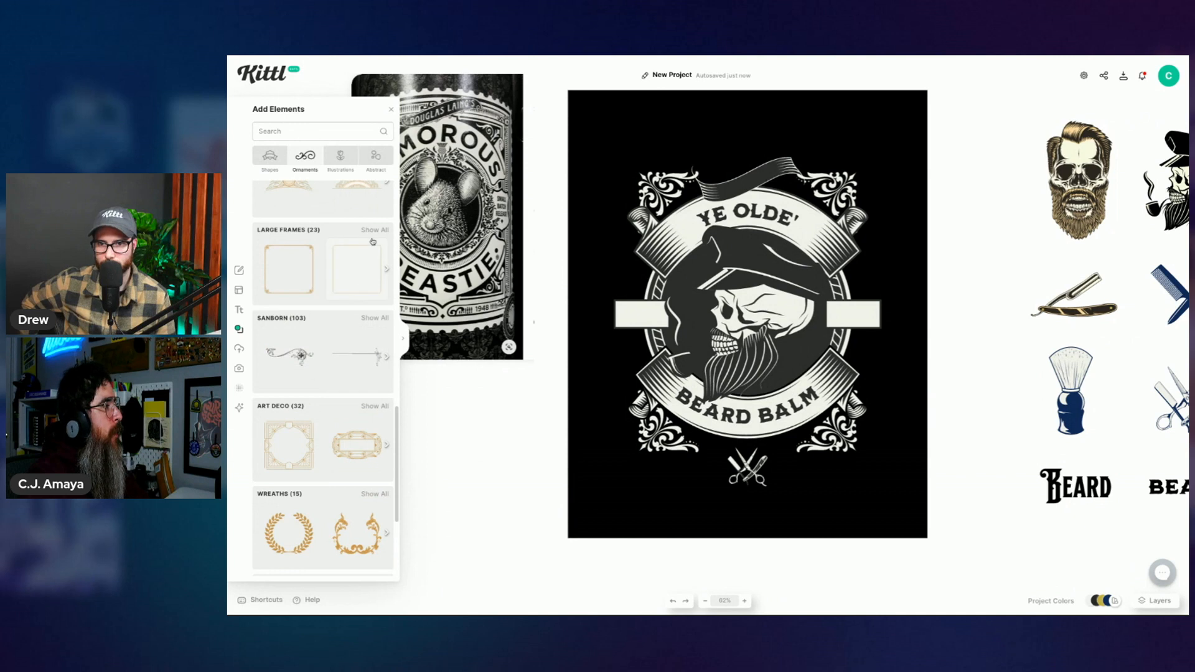
Step: Add a portrait frame with scrolled corners from the Large Frames ornaments and enlarge it over the right part of the label
{"action": "left_click", "coordinate": [374, 231]}
{"action": "left_click", "coordinate": [356, 291]}
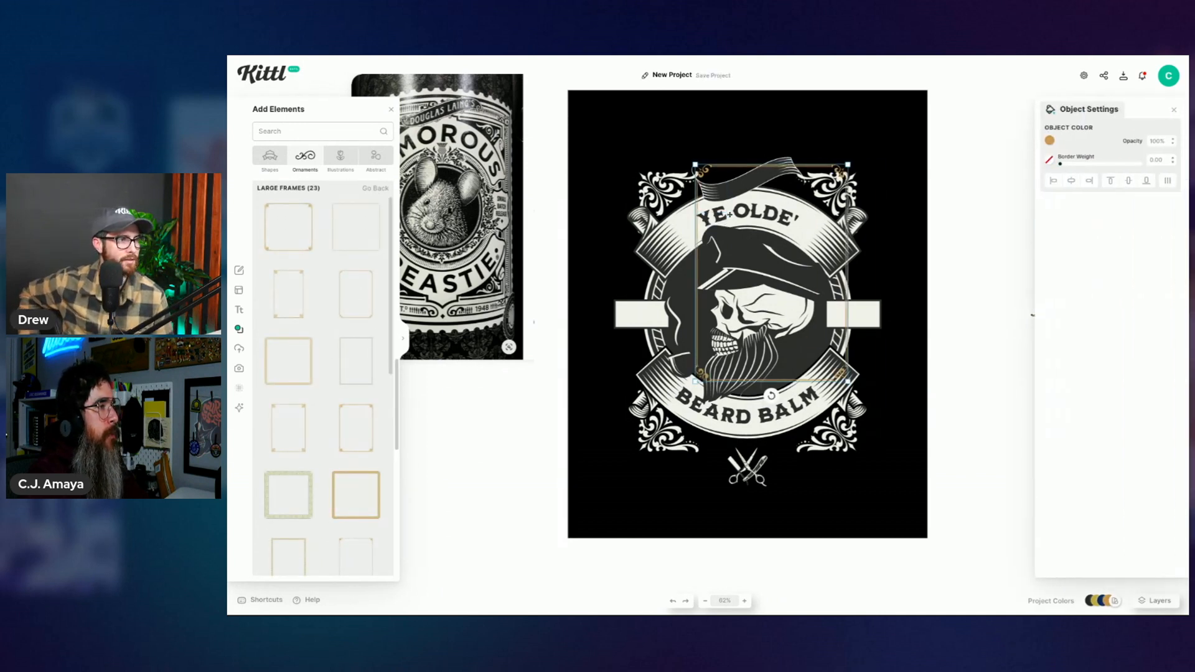
{"action": "left_click_drag", "start_coordinate": [848, 381], "coordinate": [886, 437]}
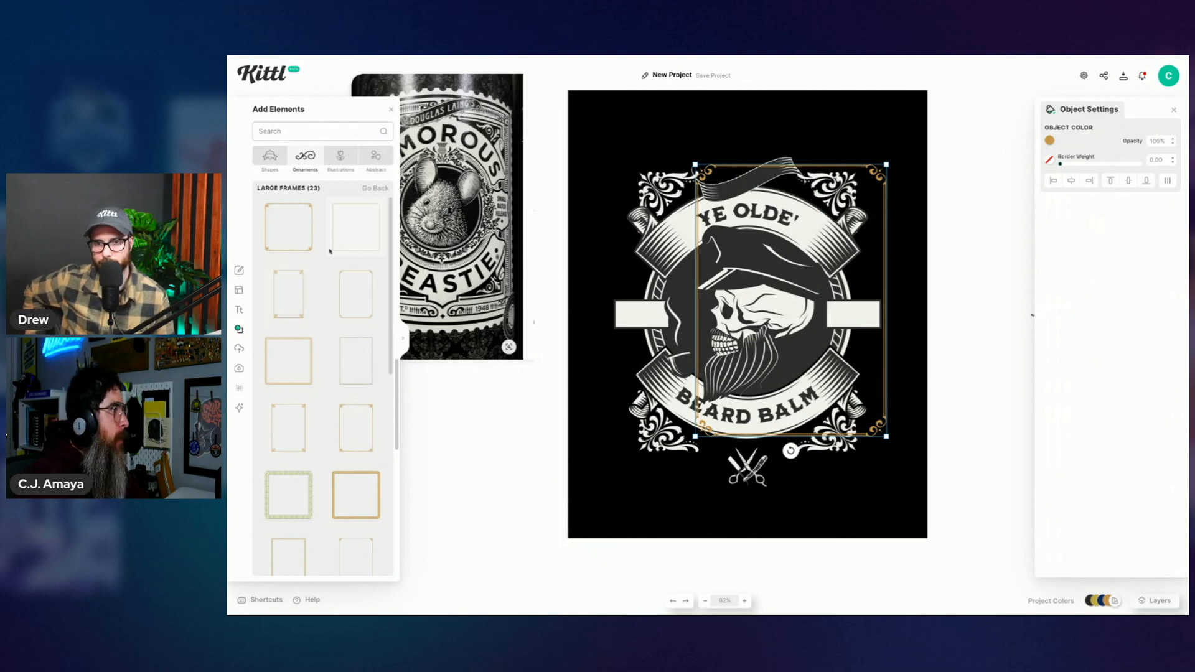
Step: Add the thin dotted square frame from Large Frames and enlarge it across the lower part of the label
{"action": "left_click", "coordinate": [680, 249]}
{"action": "left_click_drag", "start_coordinate": [683, 260], "coordinate": [703, 312]}
{"action": "left_click_drag", "start_coordinate": [703, 312], "coordinate": [699, 301]}
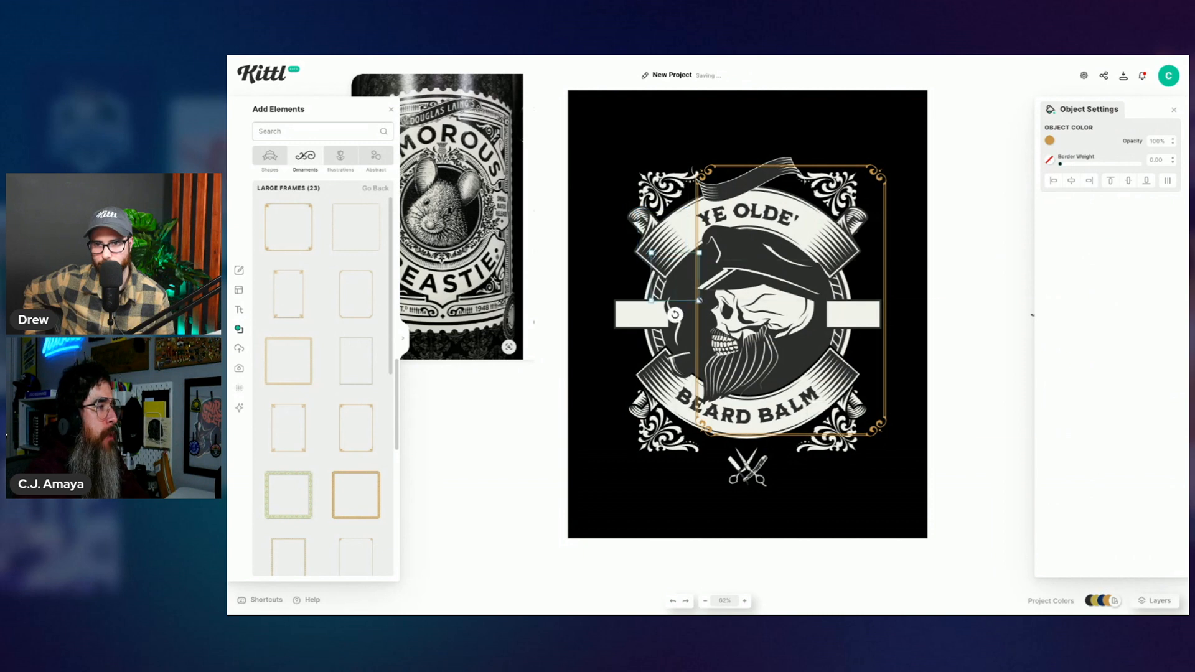
{"action": "left_click", "coordinate": [701, 301]}
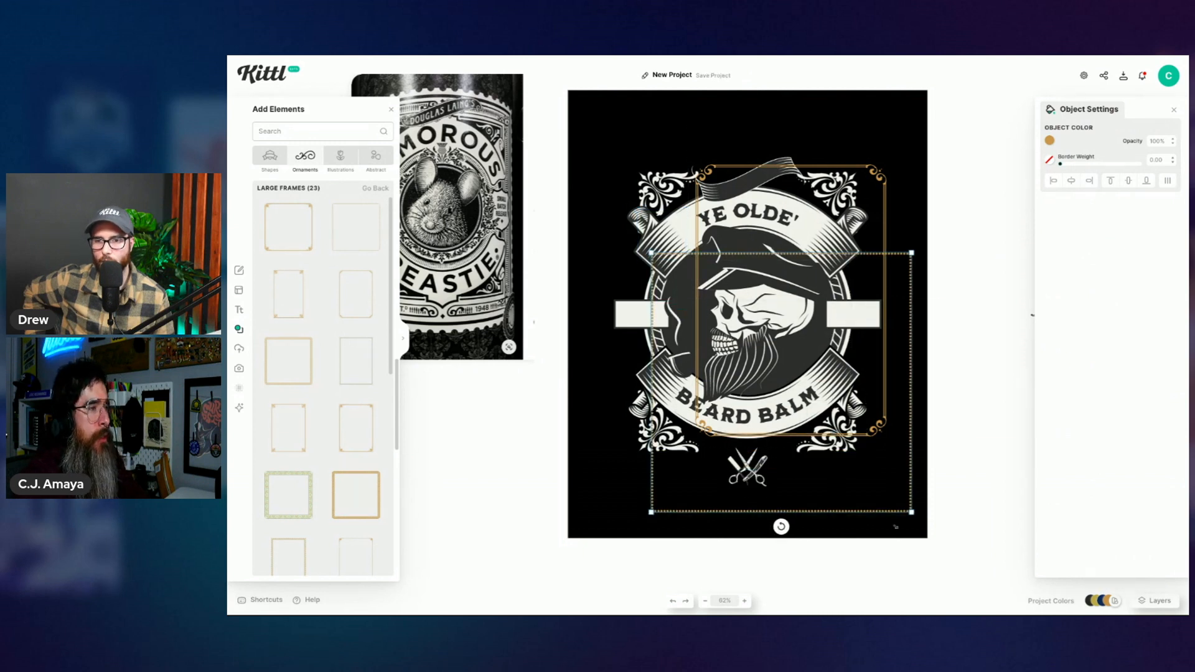
Step: Delete the portrait frame with the scrolled corners
{"action": "right_click", "coordinate": [885, 364]}
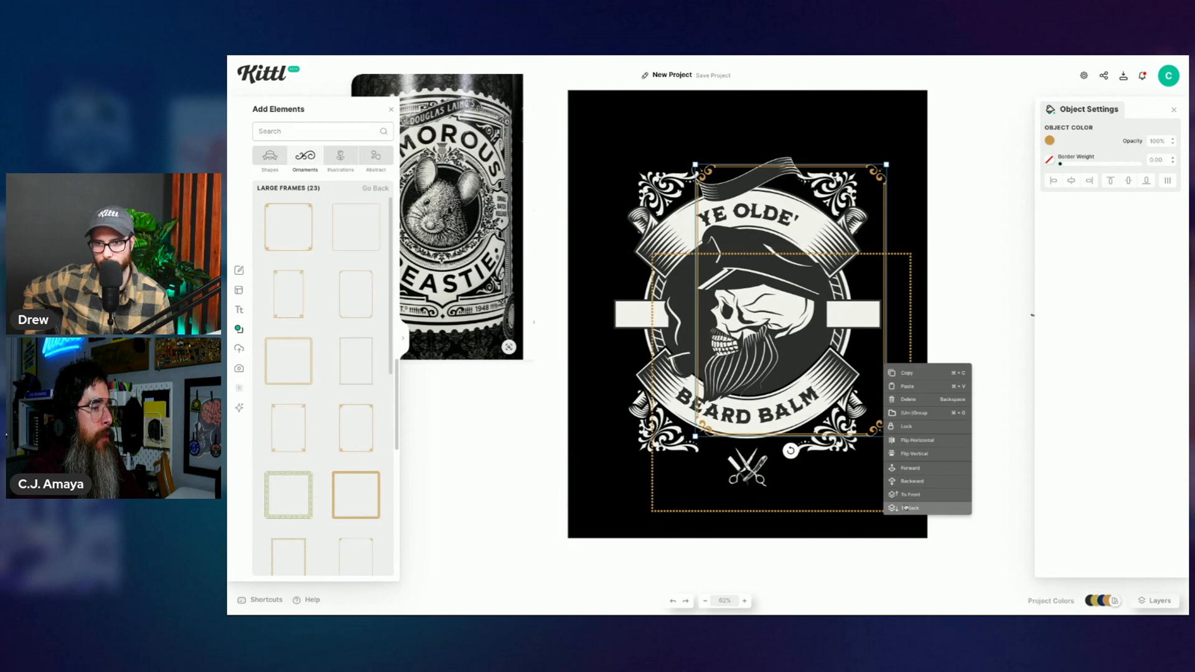
{"action": "left_click", "coordinate": [457, 443]}
Step: Try a large double-line portrait frame around the label artwork, then delete it
{"action": "left_click", "coordinate": [844, 190]}
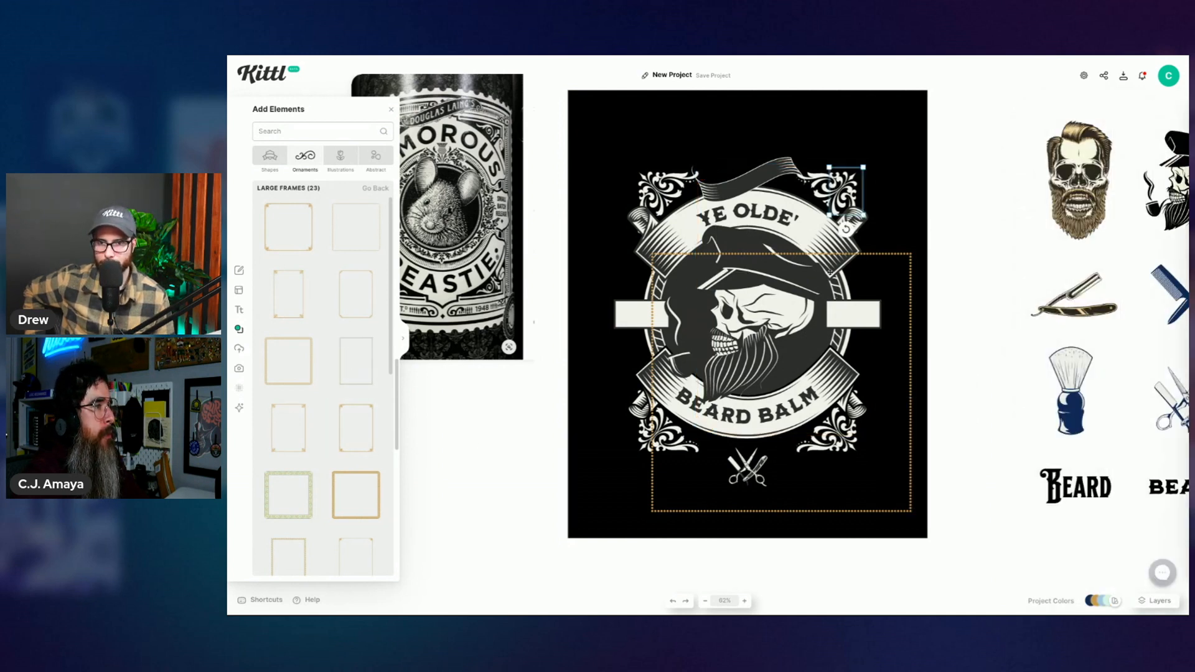
{"action": "right_click", "coordinate": [852, 175]}
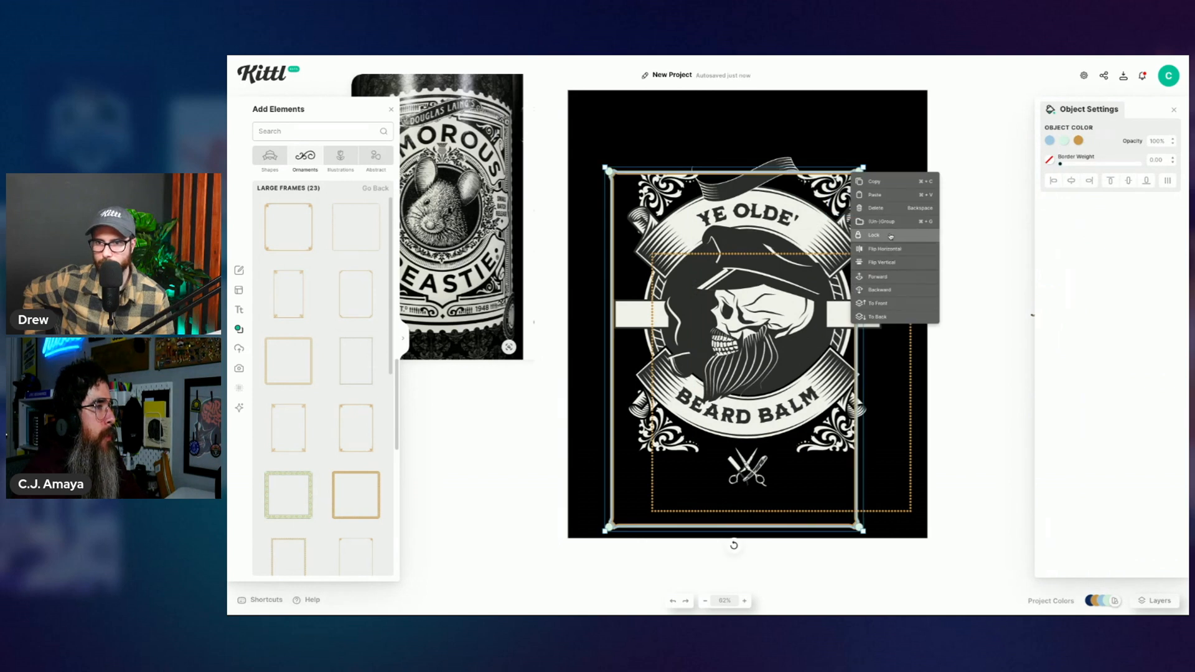
{"action": "left_click", "coordinate": [895, 215]}
Step: Place the gold zigzag-edged portrait frame from Large Frames over the label's right side and enlarge it past the artboard edge
{"action": "scroll", "coordinate": [368, 485], "scroll_direction": "down", "scroll_amount": 2}
{"action": "left_click_drag", "start_coordinate": [286, 469], "coordinate": [948, 461]}
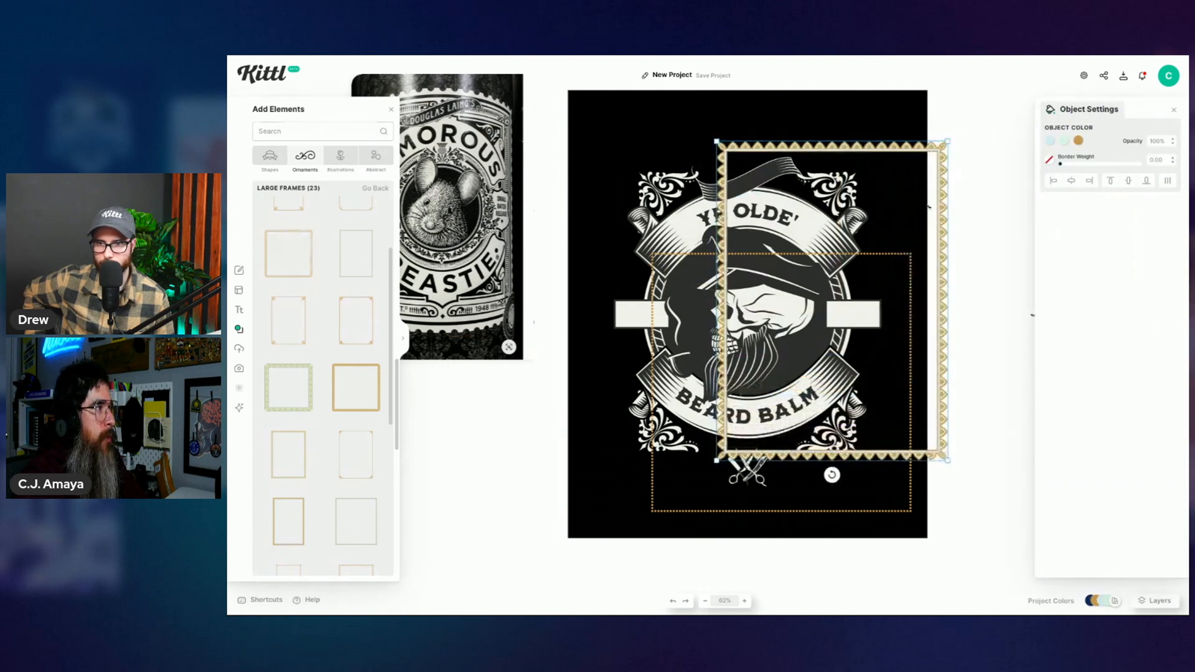
Step: Move the gold zigzag frame inward over the label artwork and delete the thin dotted square frame
{"action": "left_click", "coordinate": [988, 87]}
{"action": "left_click_drag", "start_coordinate": [941, 181], "coordinate": [828, 149]}
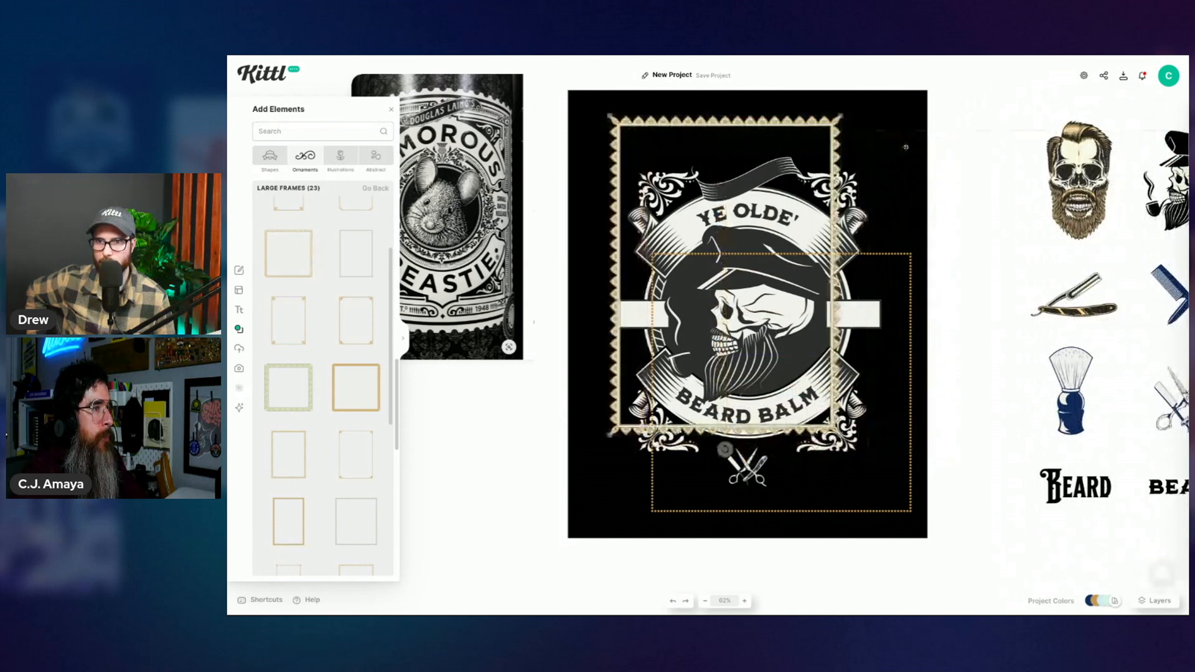
{"action": "left_click", "coordinate": [884, 256]}
{"action": "key", "text": "Delete"}
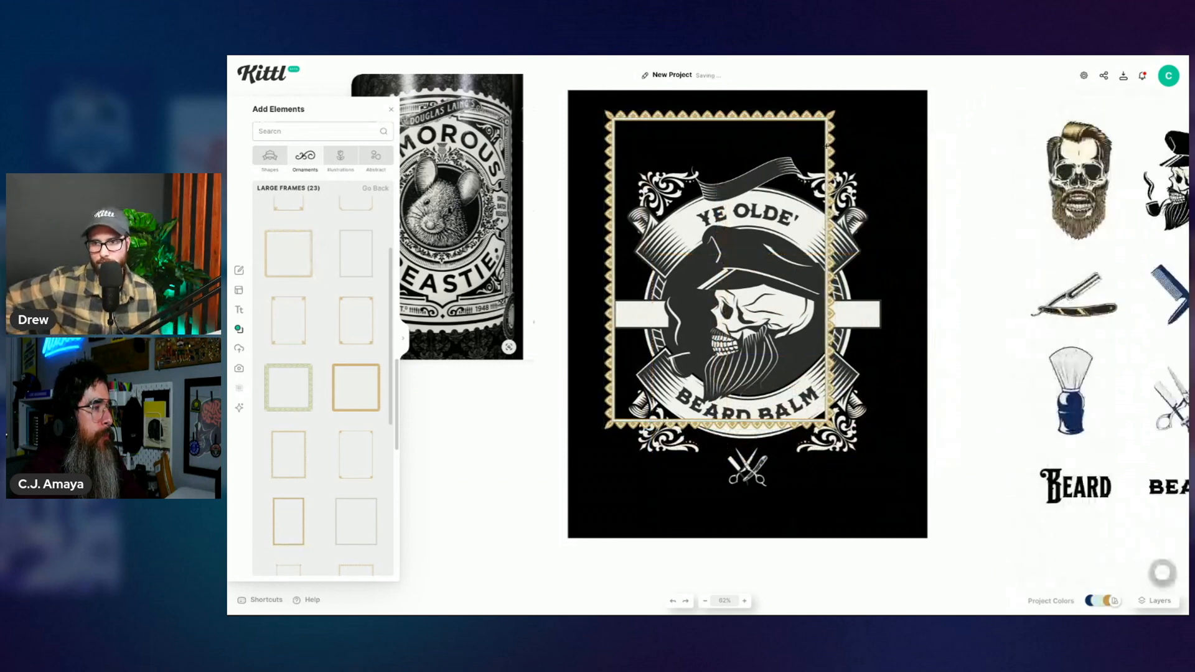
Step: Send the gold zigzag frame behind the label artwork and center it horizontally and vertically on the artboard
{"action": "left_click_drag", "start_coordinate": [827, 146], "coordinate": [845, 184]}
{"action": "right_click", "coordinate": [845, 198]}
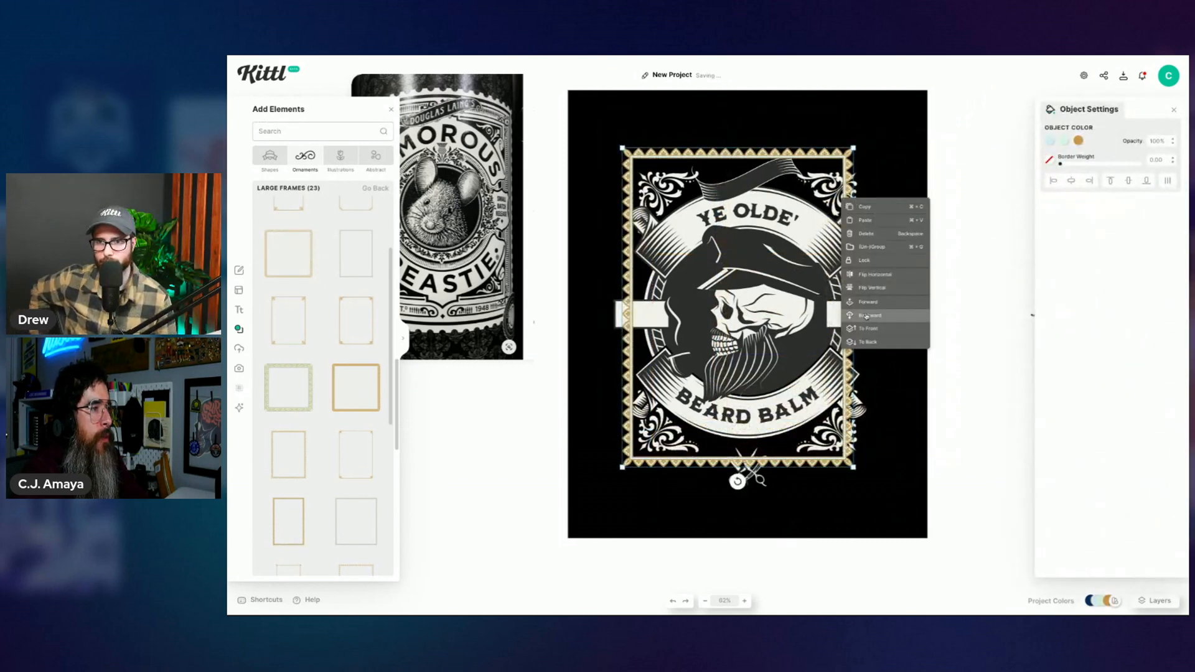
{"action": "left_click", "coordinate": [875, 341]}
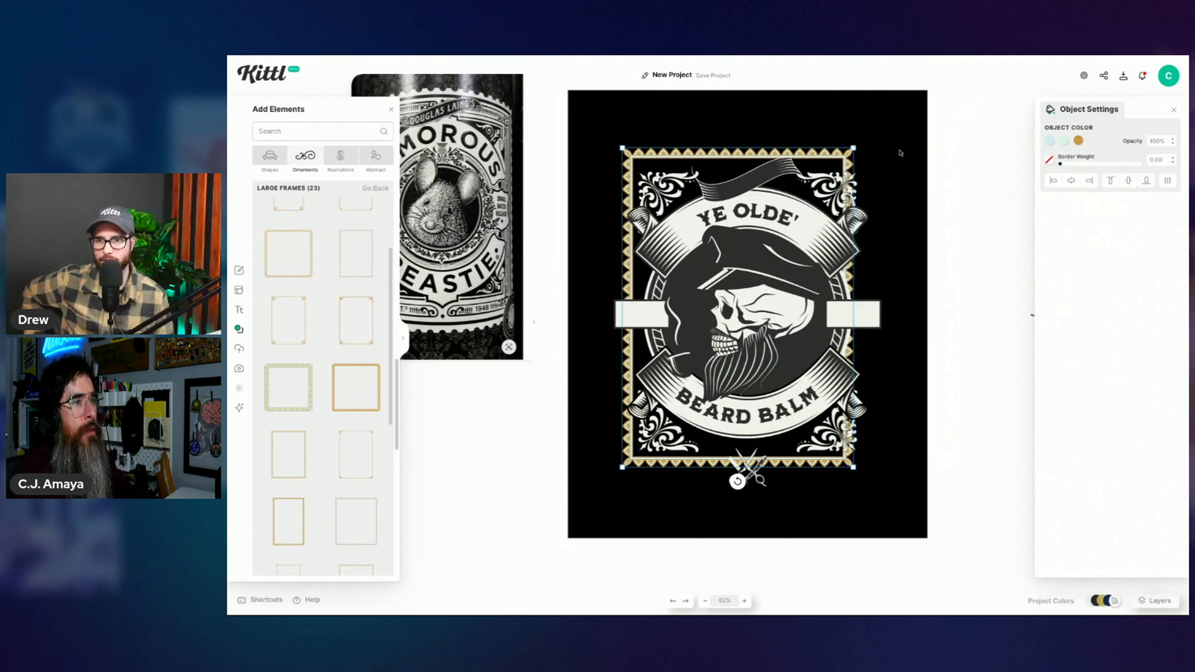
{"action": "left_click", "coordinate": [1070, 181]}
{"action": "left_click", "coordinate": [1129, 181]}
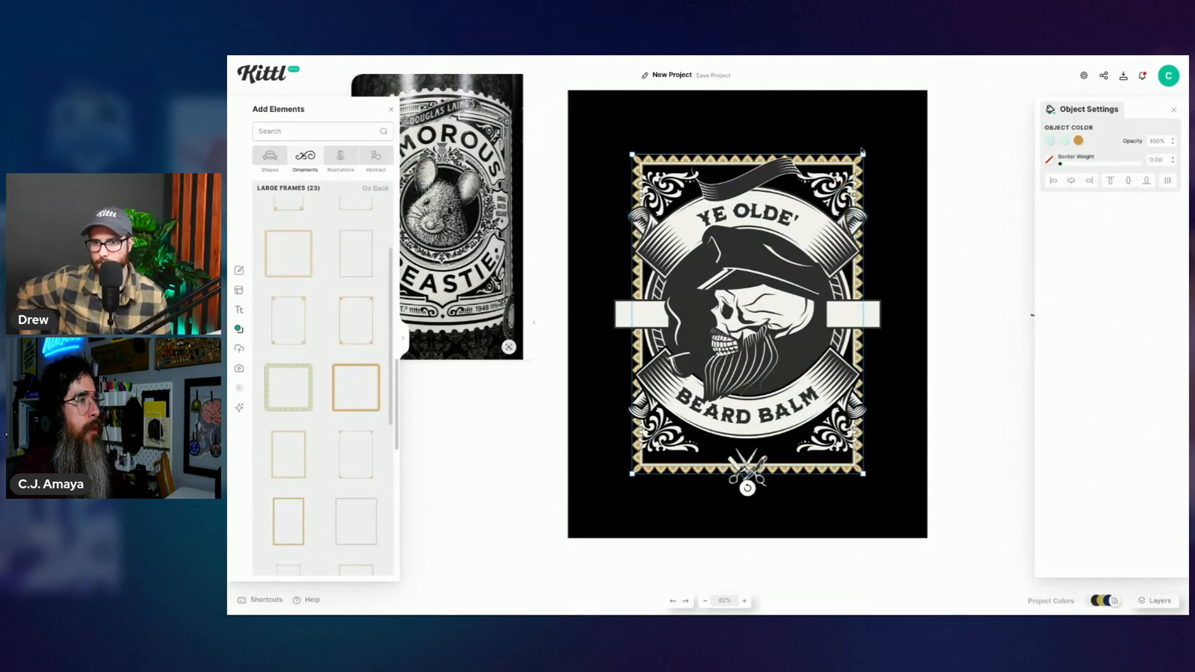
Step: Enlarge the zigzag frame slightly beyond the corner ornaments, adjusting its height to end near the scissors emblem, and center it vertically
{"action": "left_click_drag", "start_coordinate": [864, 153], "coordinate": [874, 141]}
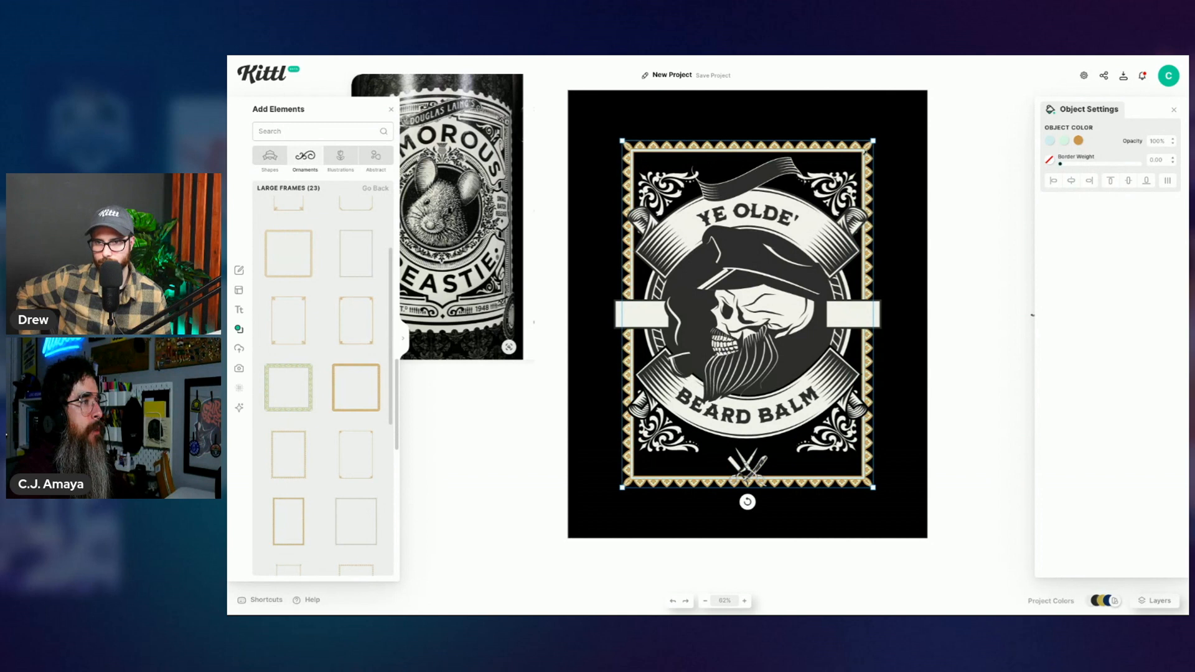
{"action": "left_click_drag", "start_coordinate": [759, 140], "coordinate": [872, 144]}
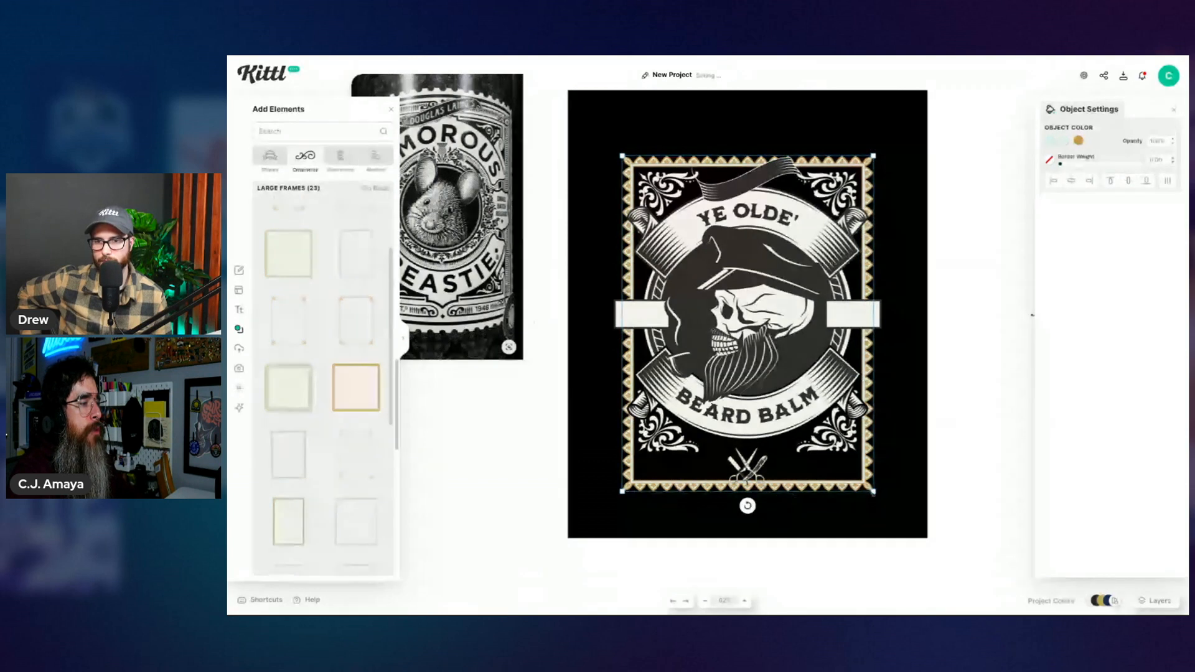
{"action": "left_click_drag", "start_coordinate": [874, 491], "coordinate": [874, 469]}
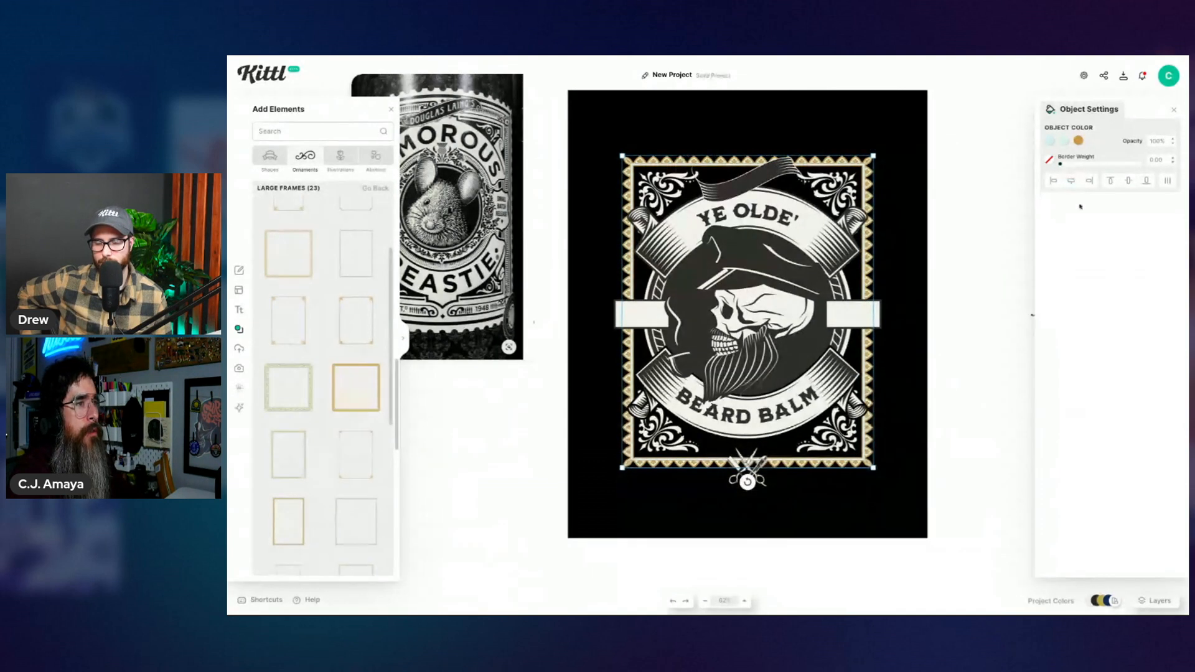
{"action": "left_click", "coordinate": [1127, 183]}
{"action": "left_click", "coordinate": [972, 315]}
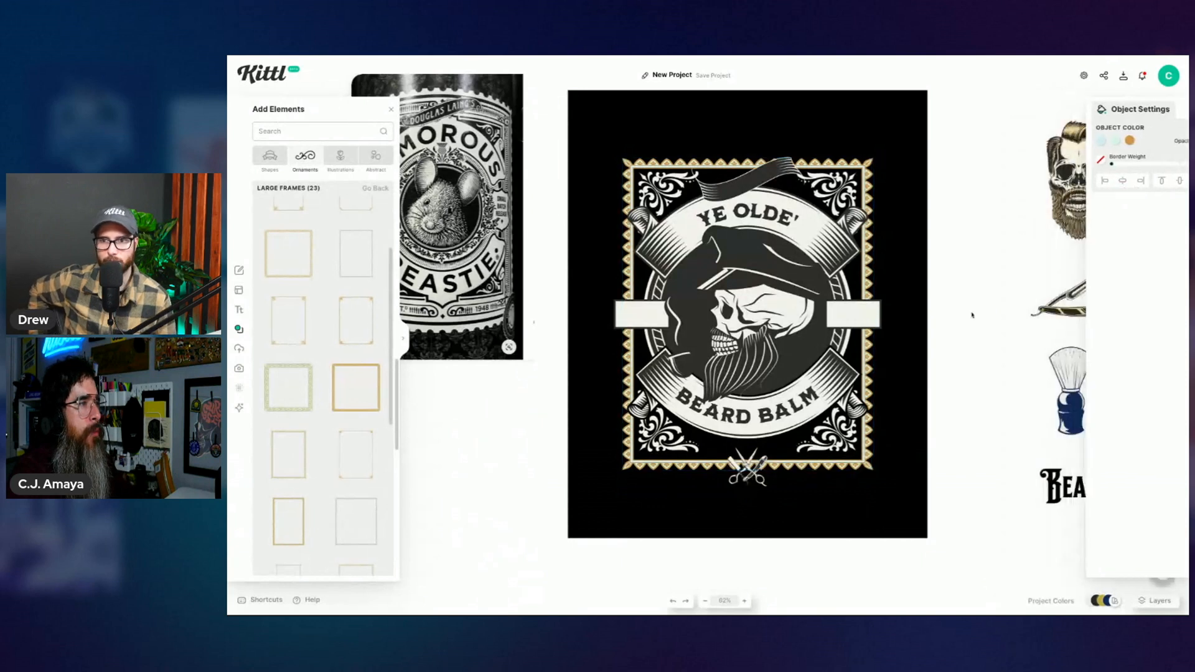
Step: Fine-tune the zigzag frame's height around the corner ornaments and re-center the frame horizontally and vertically on the artboard
{"action": "left_click", "coordinate": [820, 472]}
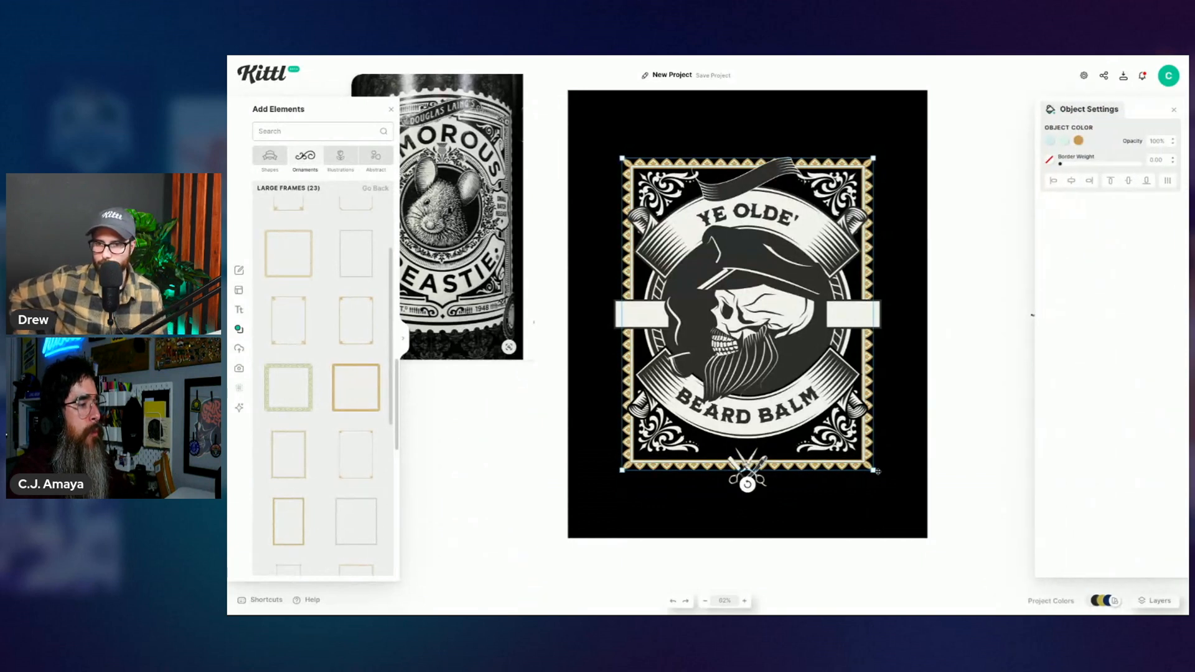
{"action": "left_click_drag", "start_coordinate": [872, 470], "coordinate": [875, 464]}
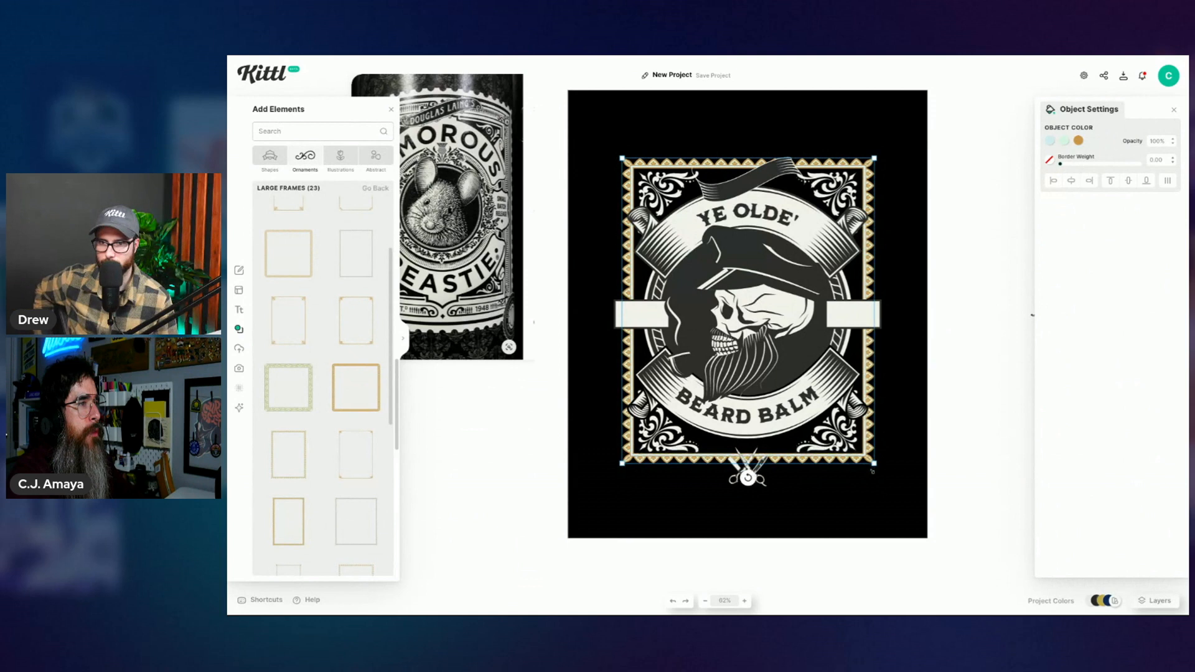
{"action": "left_click", "coordinate": [1071, 181]}
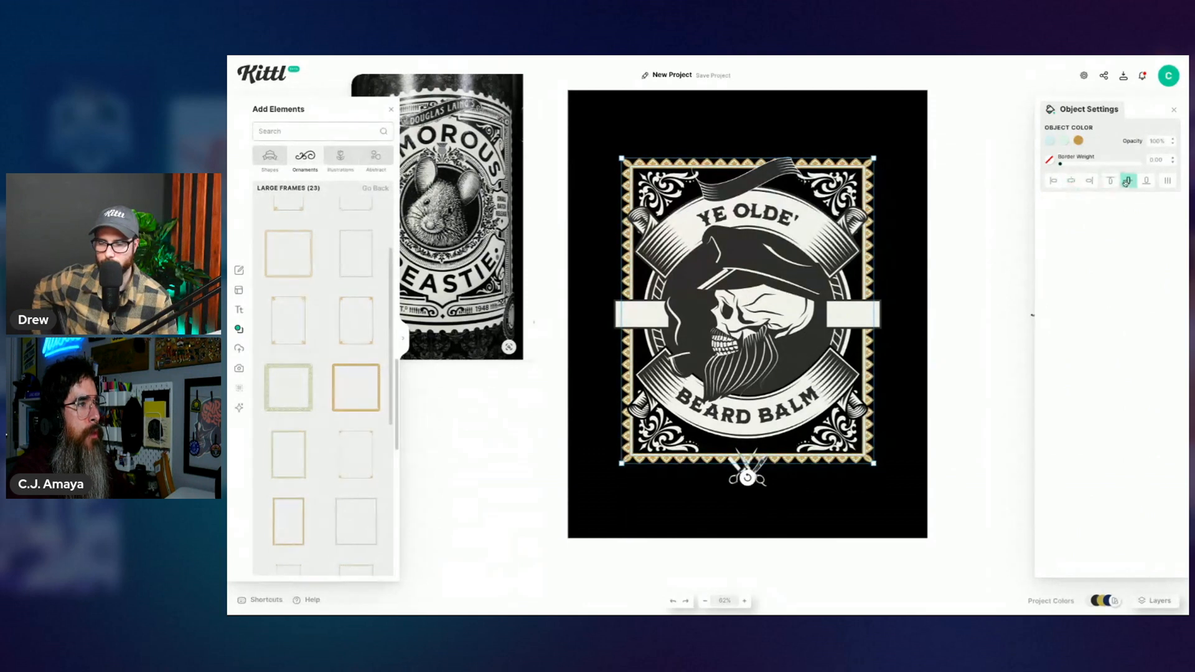
{"action": "left_click", "coordinate": [1129, 180]}
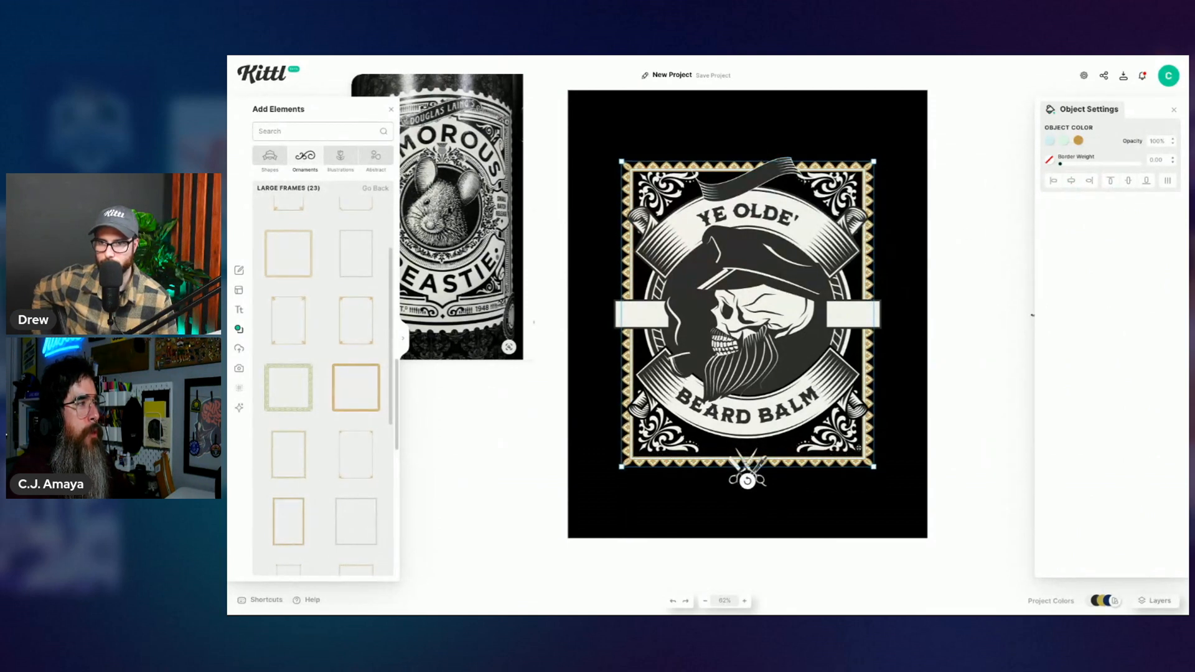
{"action": "left_click", "coordinate": [969, 315]}
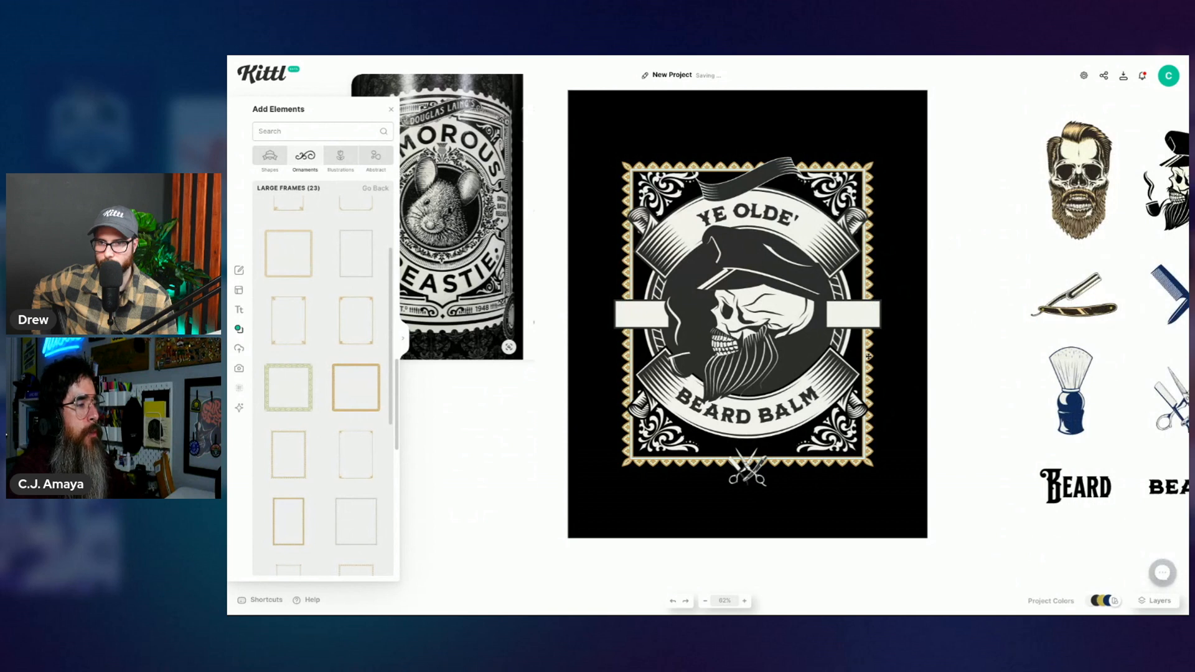
{"action": "left_click", "coordinate": [869, 299]}
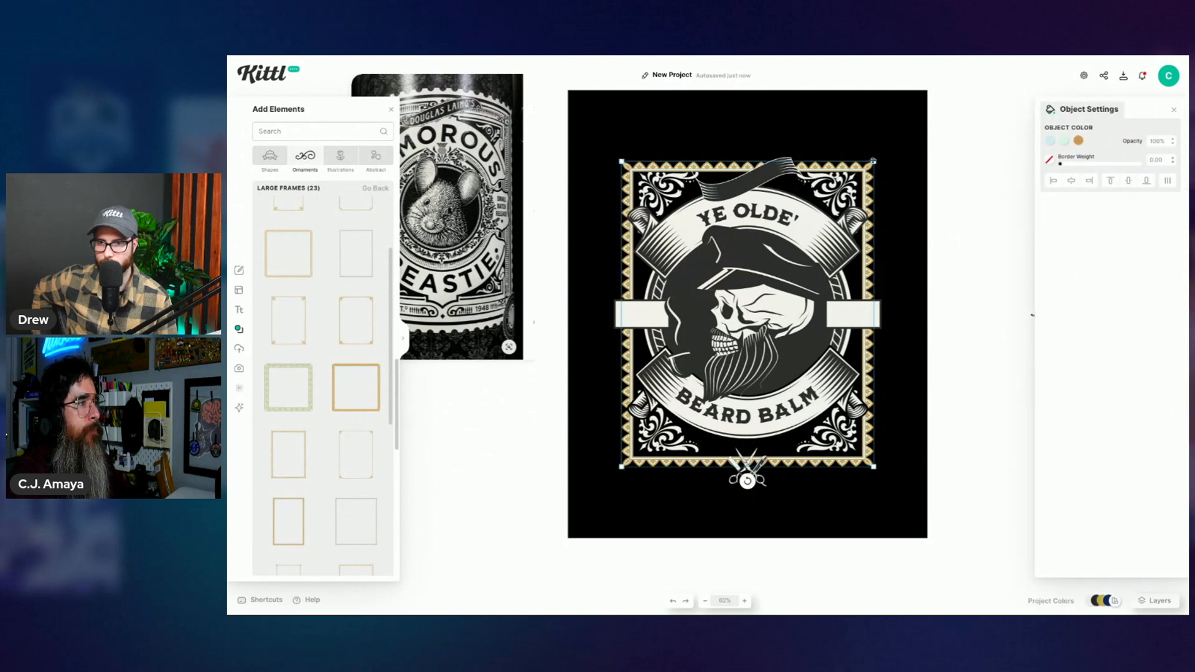
{"action": "left_click_drag", "start_coordinate": [874, 161], "coordinate": [874, 156]}
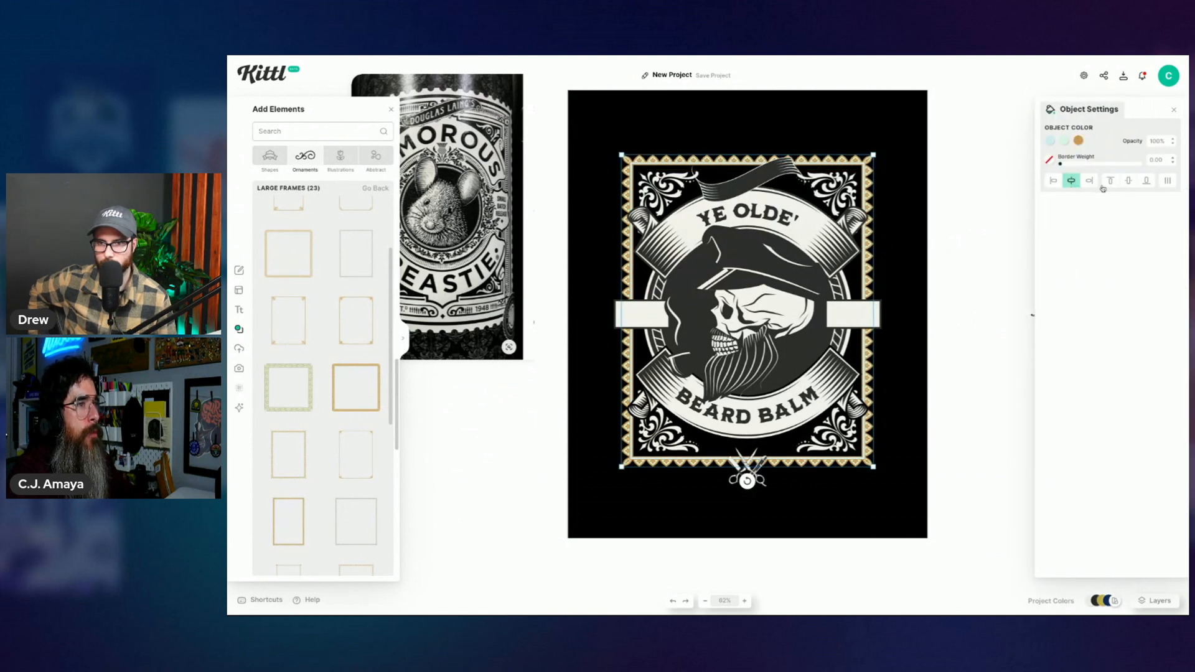
{"action": "left_click", "coordinate": [982, 240]}
Step: Group the upper and lower pairs of corner ornaments and center the group vertically on the artboard
{"action": "left_click", "coordinate": [747, 248]}
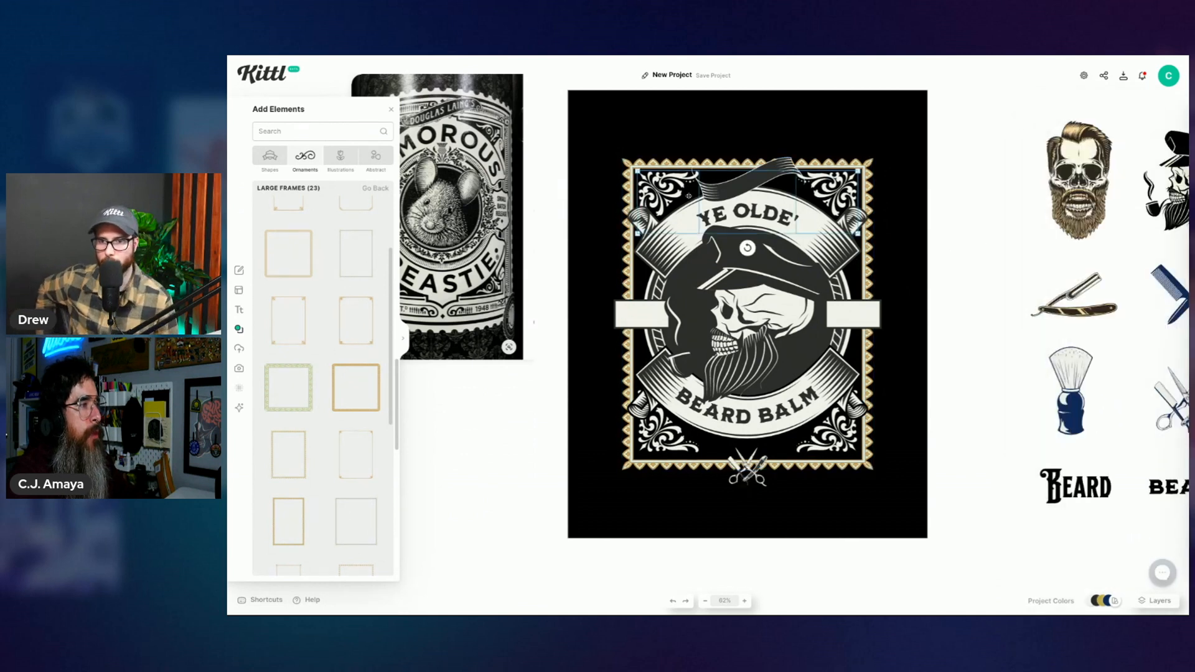
{"action": "right_click", "coordinate": [661, 434]}
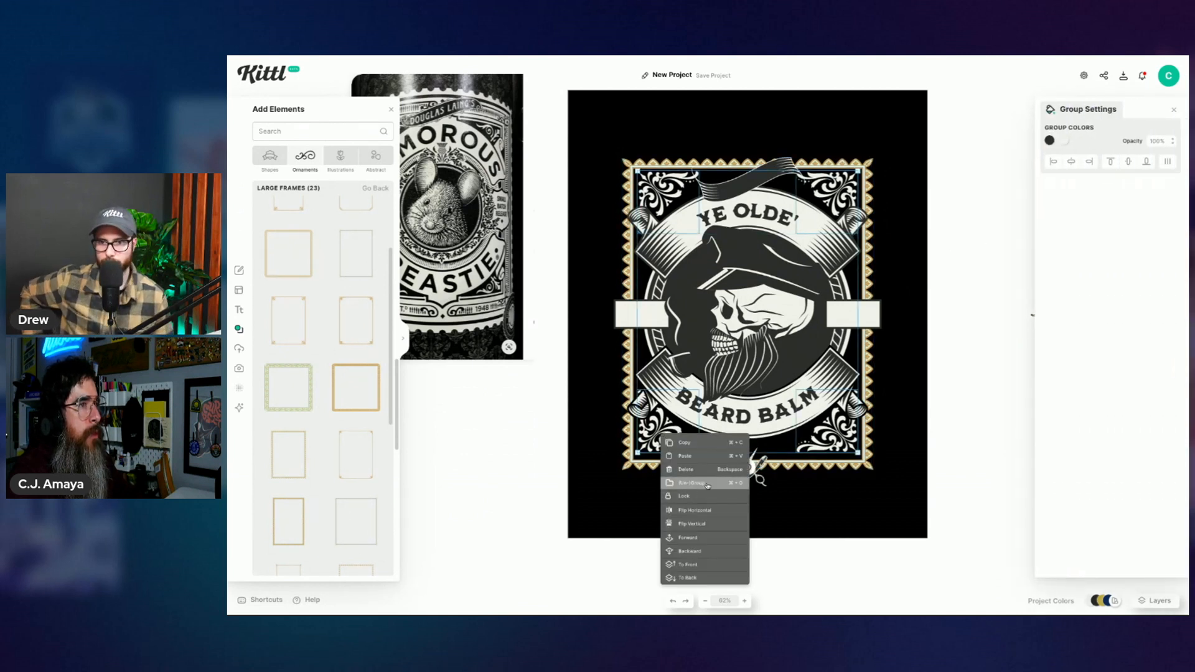
{"action": "left_click", "coordinate": [708, 485]}
{"action": "left_click", "coordinate": [1129, 163]}
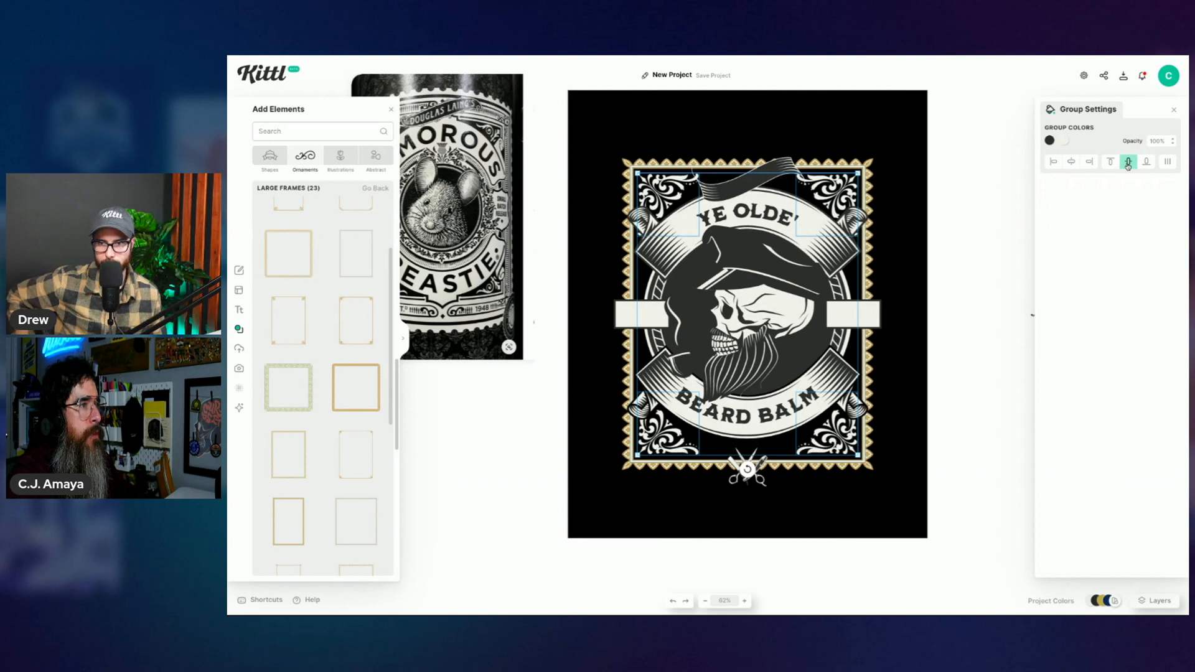
{"action": "left_click", "coordinate": [976, 329]}
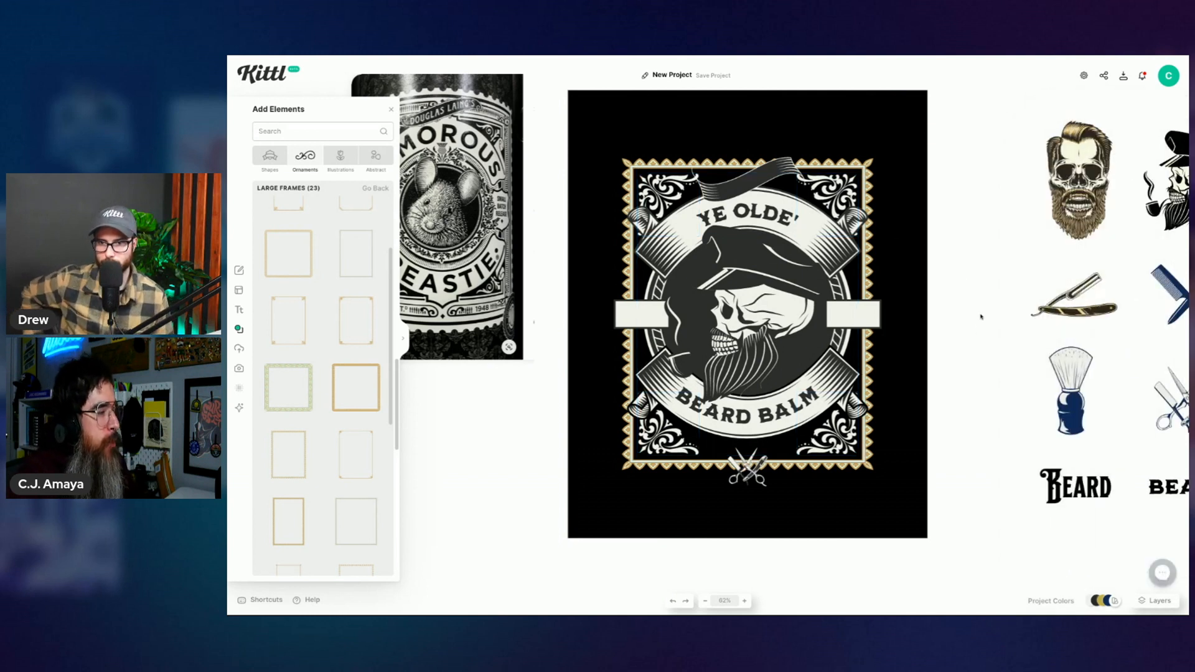
Step: Move the crossed scissors emblem down below the zigzag frame and close the elements library
{"action": "left_click_drag", "start_coordinate": [747, 467], "coordinate": [749, 509]}
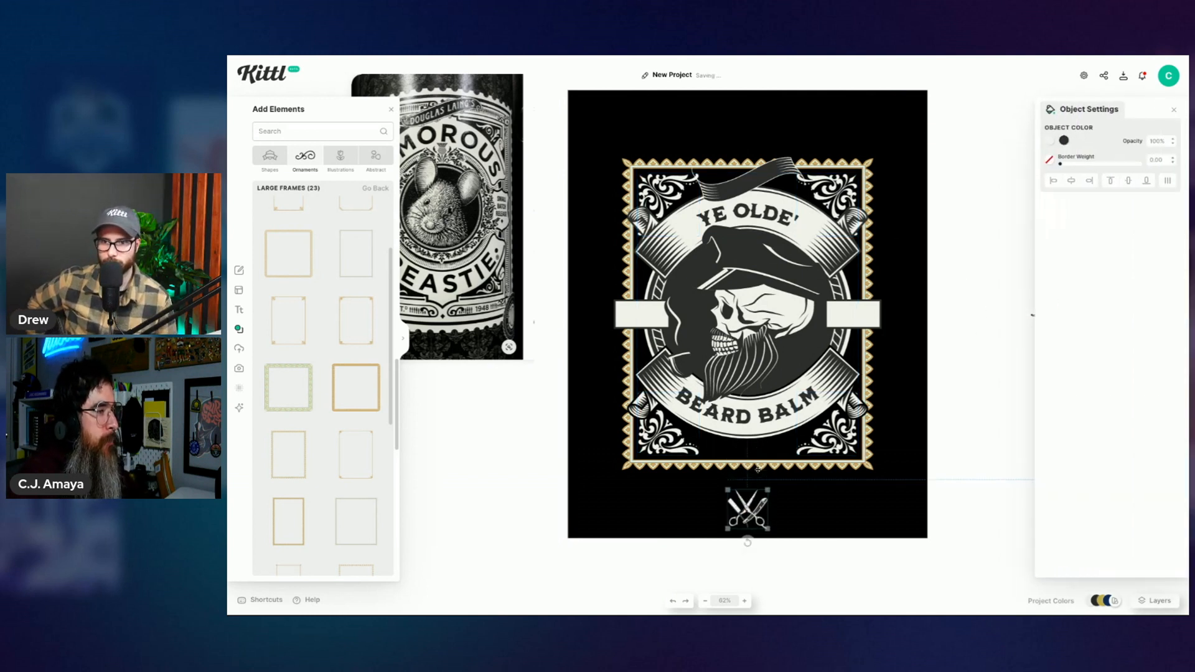
{"action": "left_click", "coordinate": [968, 389]}
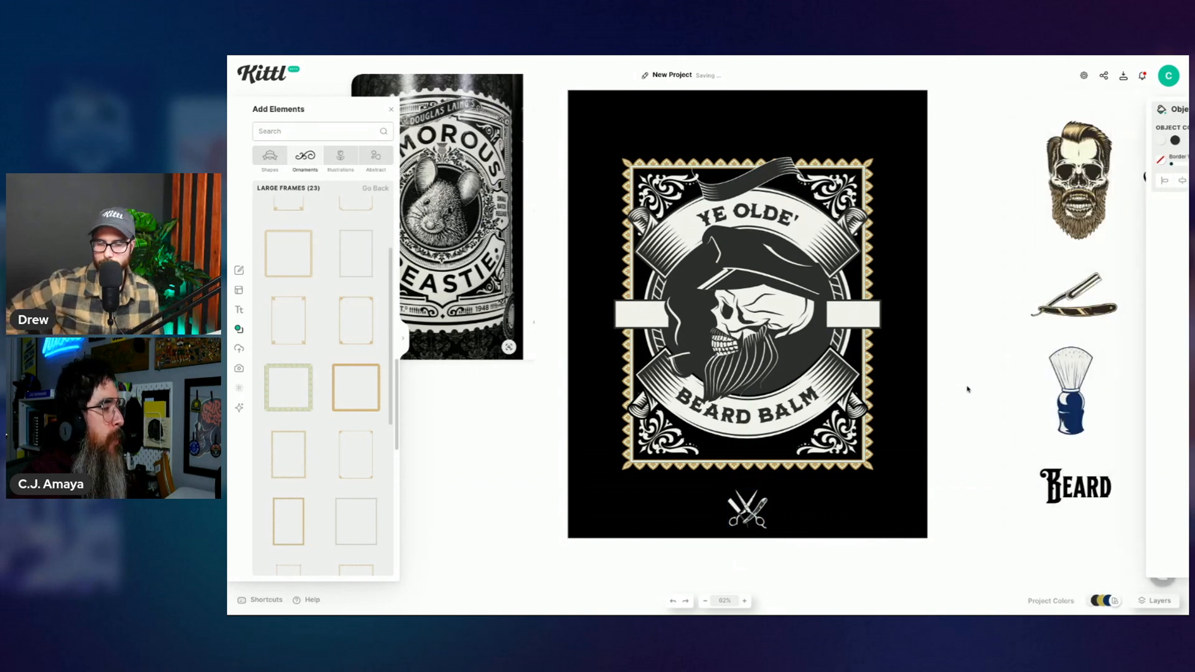
{"action": "left_click", "coordinate": [857, 466]}
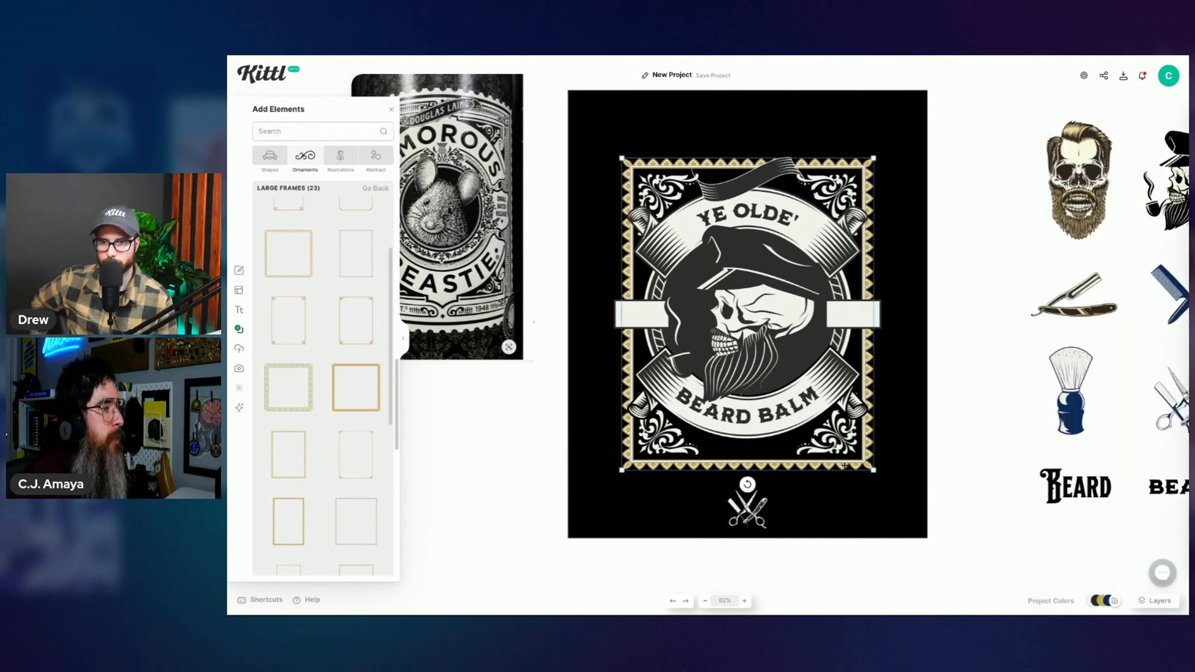
{"action": "left_click", "coordinate": [947, 422]}
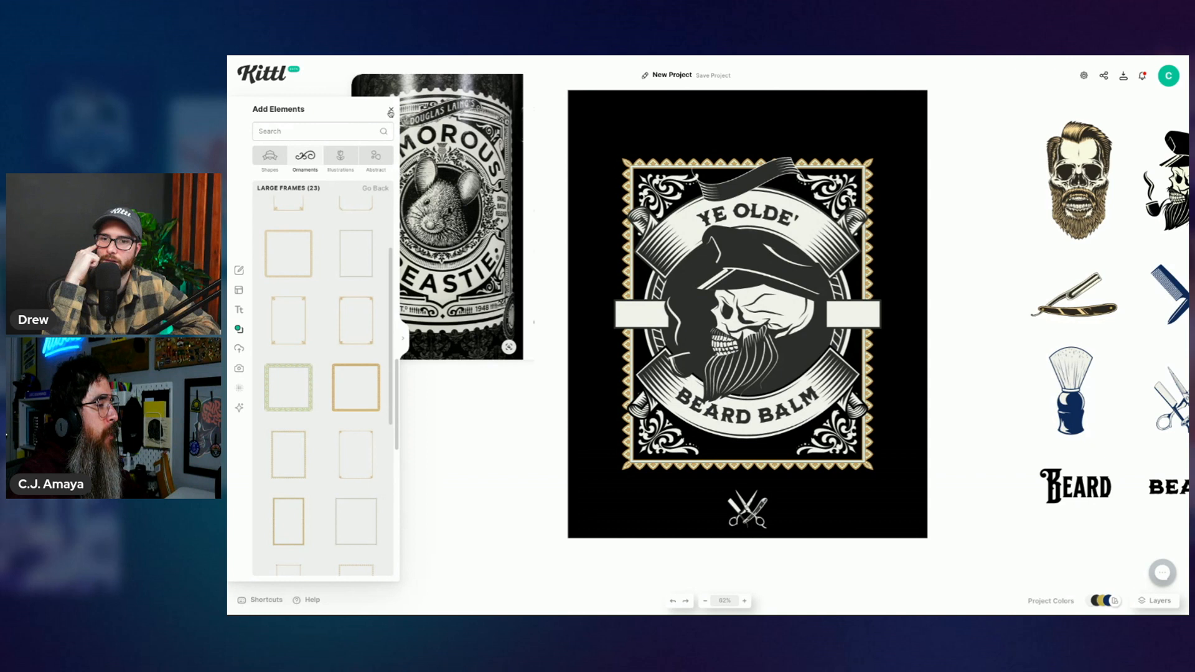
{"action": "left_click", "coordinate": [612, 385]}
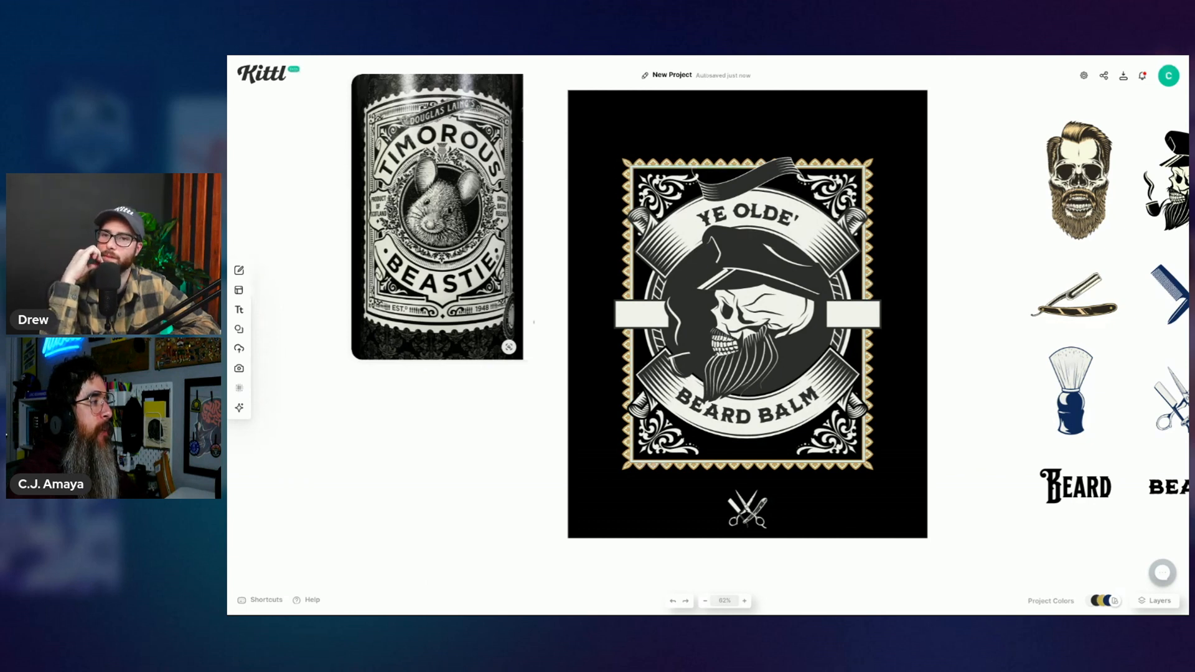
Step: Stretch the zigzag frame's lower edge down to the scissors emblem and re-center the frame horizontally
{"action": "left_click", "coordinate": [860, 468]}
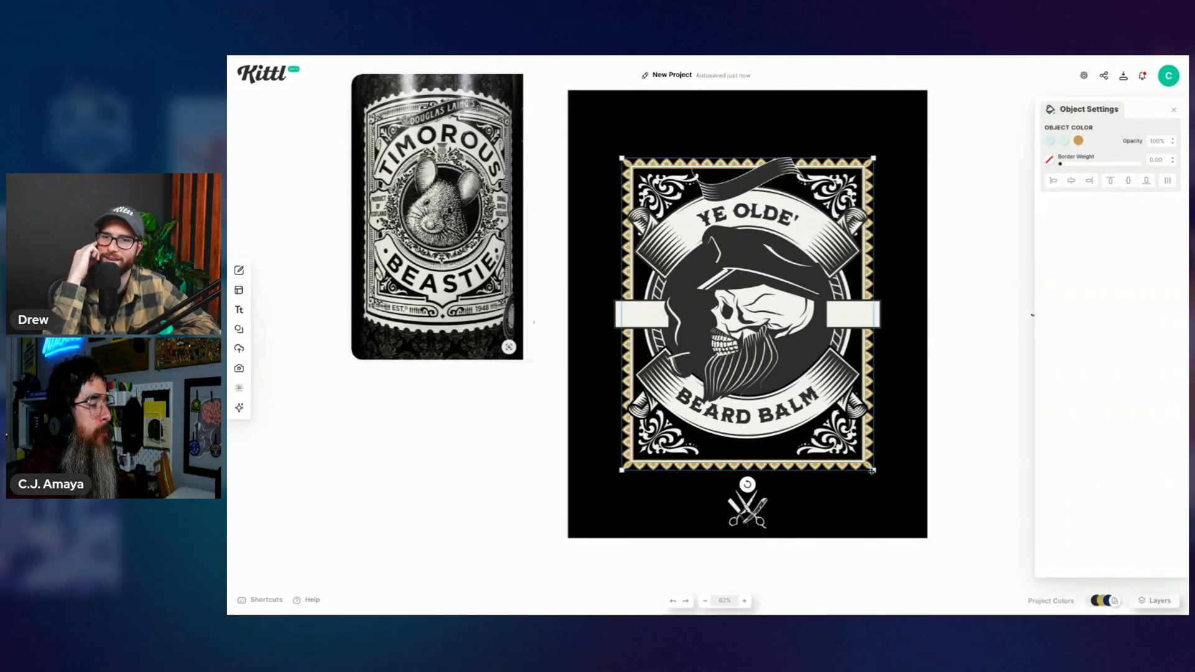
{"action": "left_click_drag", "start_coordinate": [874, 471], "coordinate": [869, 498]}
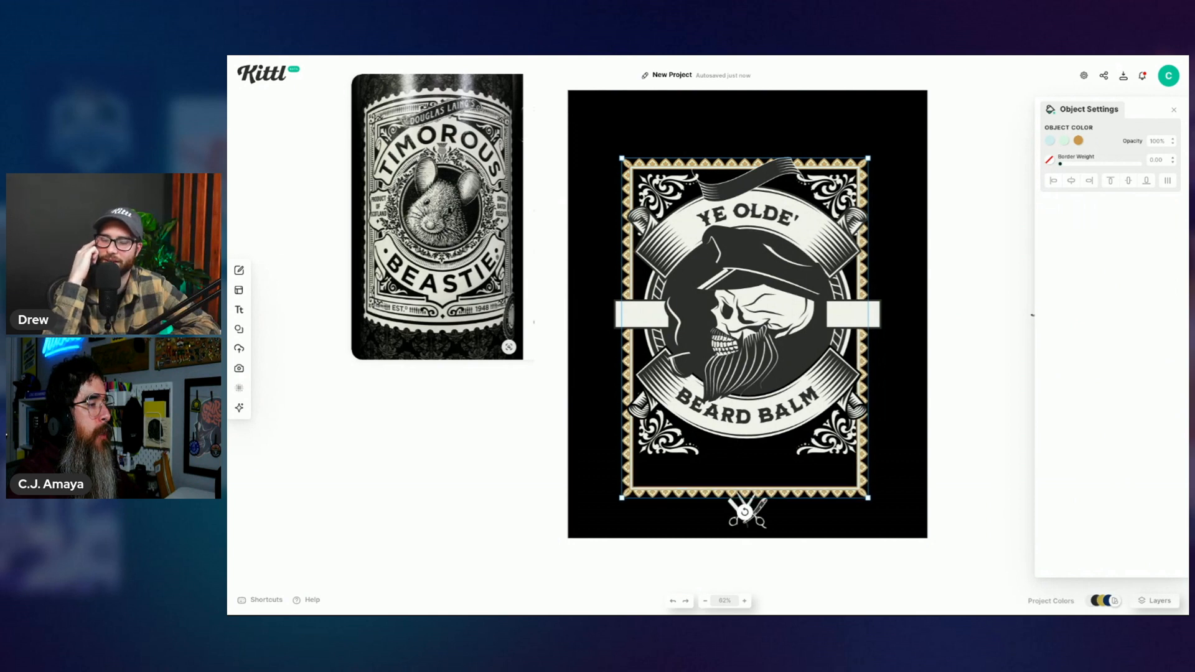
{"action": "left_click", "coordinate": [949, 439]}
{"action": "left_click", "coordinate": [864, 167]}
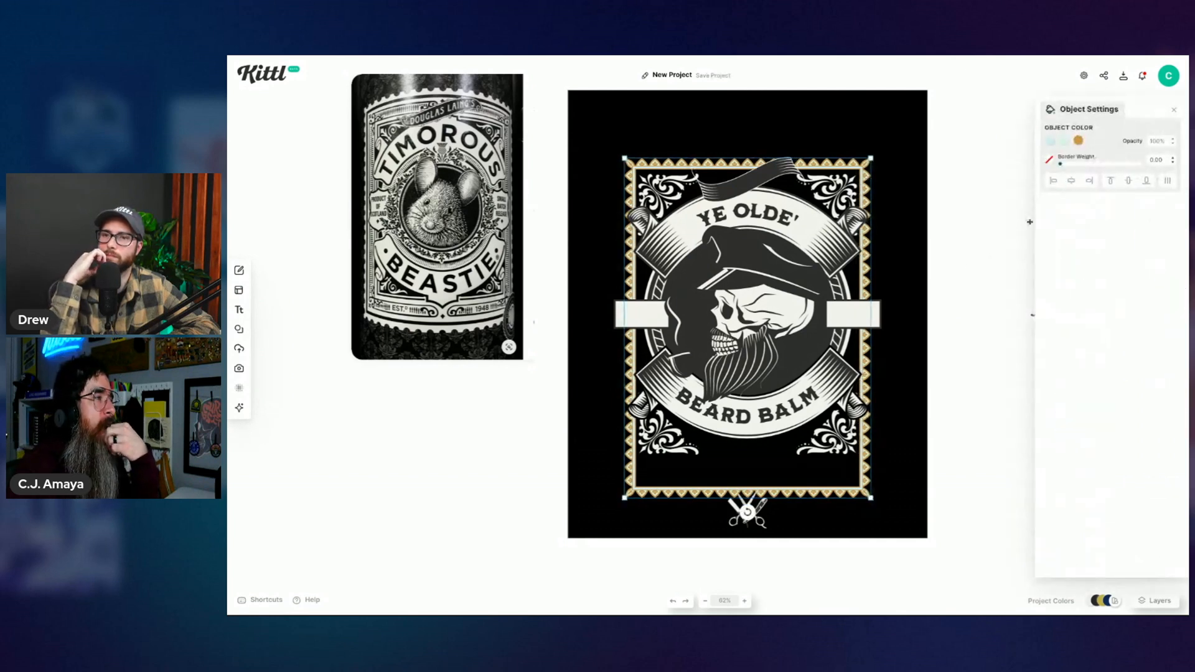
Step: Recolor the zigzag frame, changing its gold to dark grey and its two pale tints to off-white from the document colors
{"action": "left_click", "coordinate": [1078, 140]}
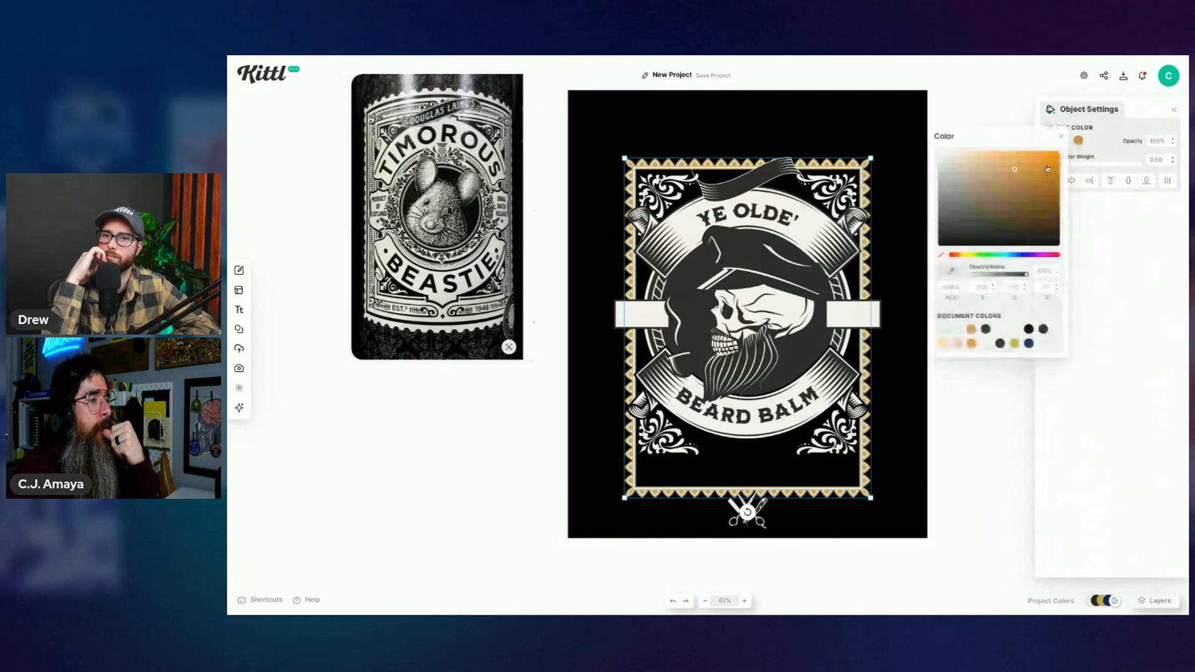
{"action": "left_click", "coordinate": [986, 331]}
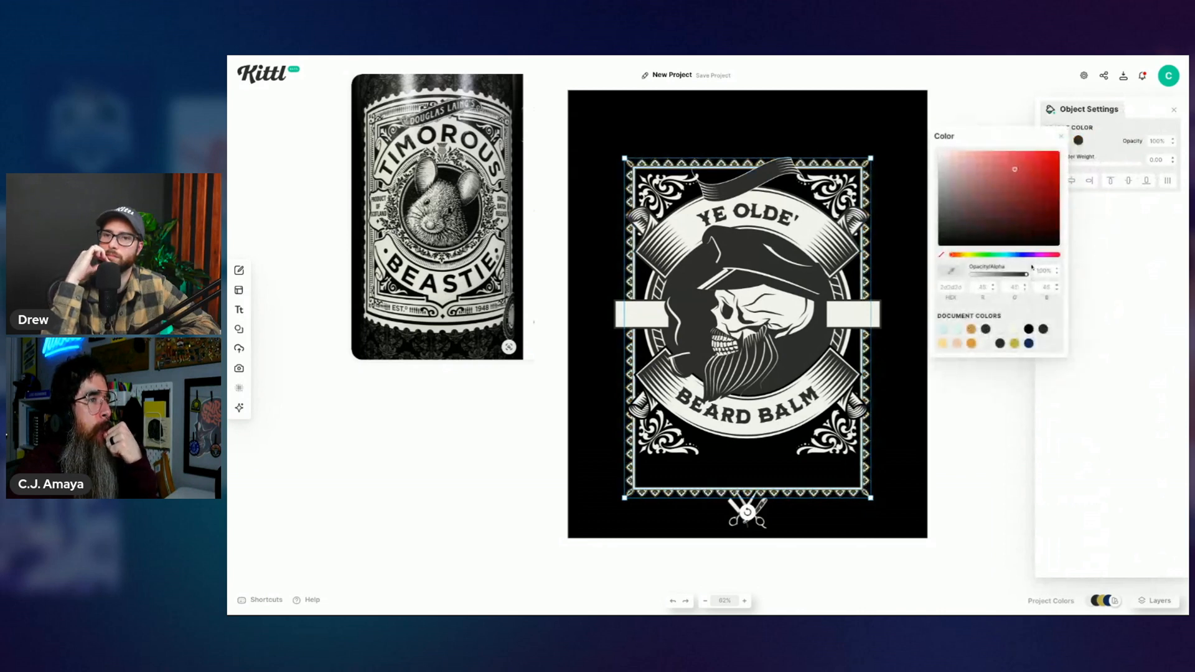
{"action": "left_click", "coordinate": [1080, 141]}
{"action": "left_click", "coordinate": [1064, 141]}
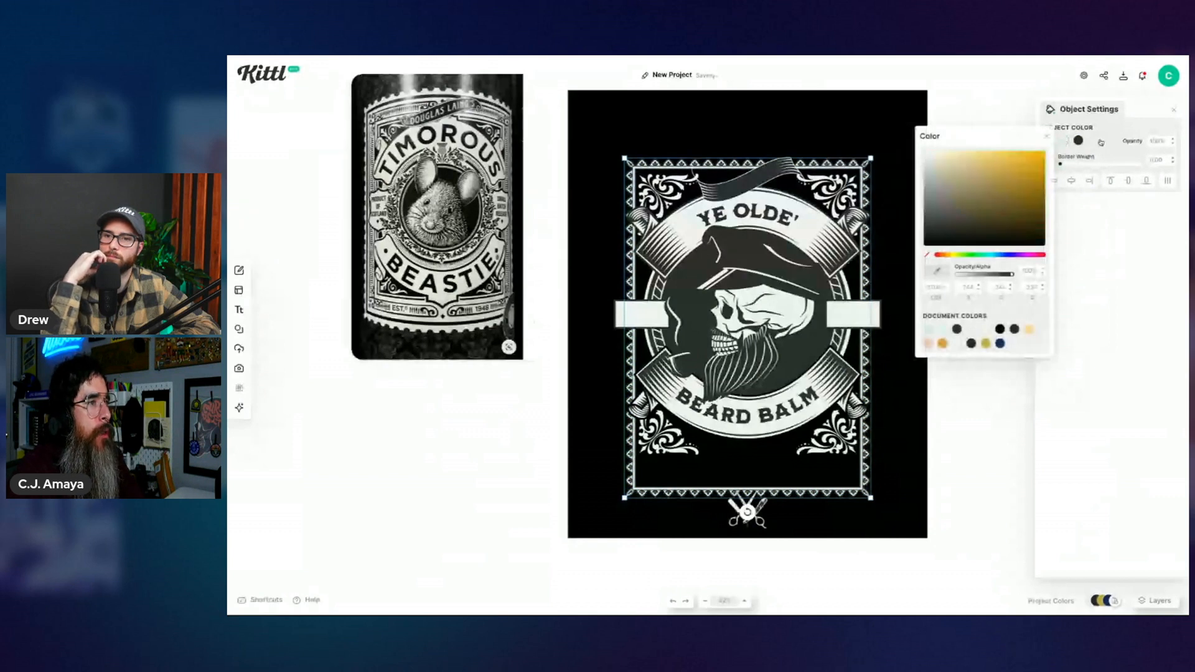
{"action": "left_click", "coordinate": [1064, 141]}
{"action": "left_click", "coordinate": [1050, 141]}
{"action": "left_click", "coordinate": [928, 330]}
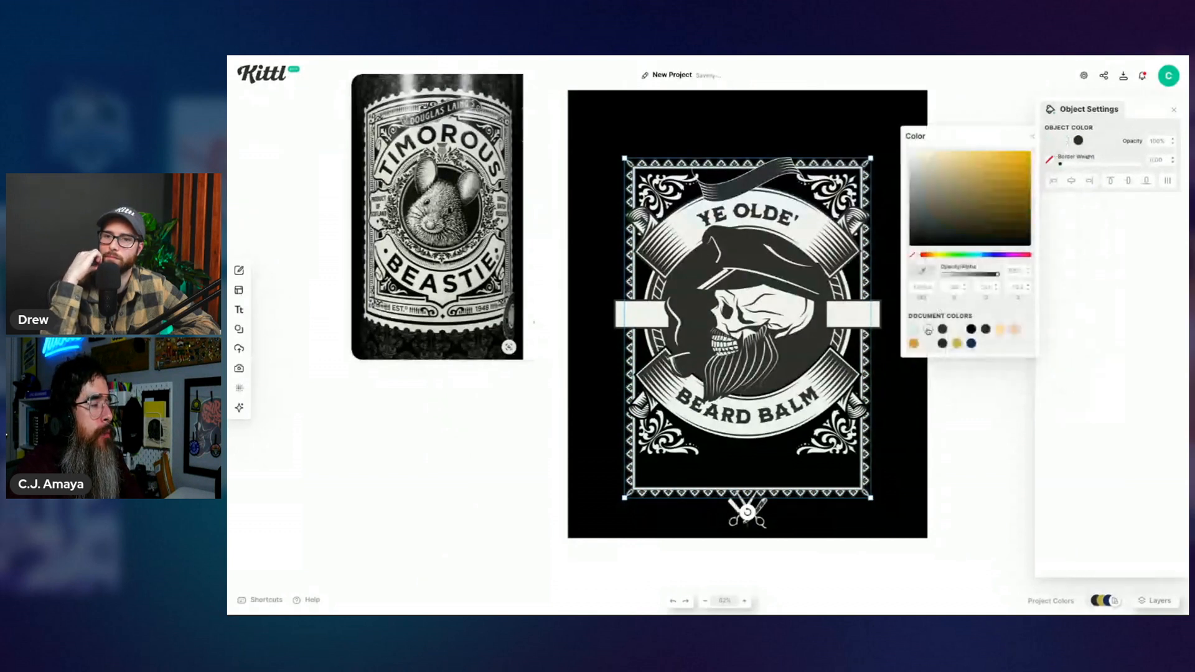
{"action": "left_click", "coordinate": [948, 464]}
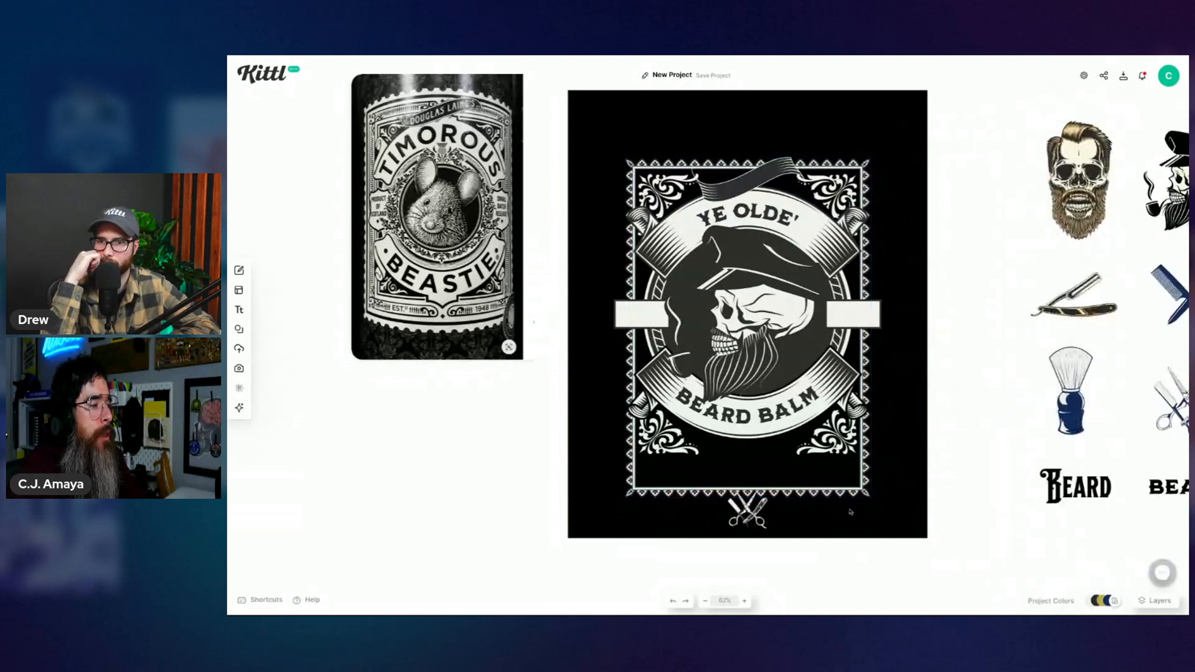
Step: Try dark grey on the zigzag frame's off-white colors and undo the last color change
{"action": "left_click", "coordinate": [862, 492]}
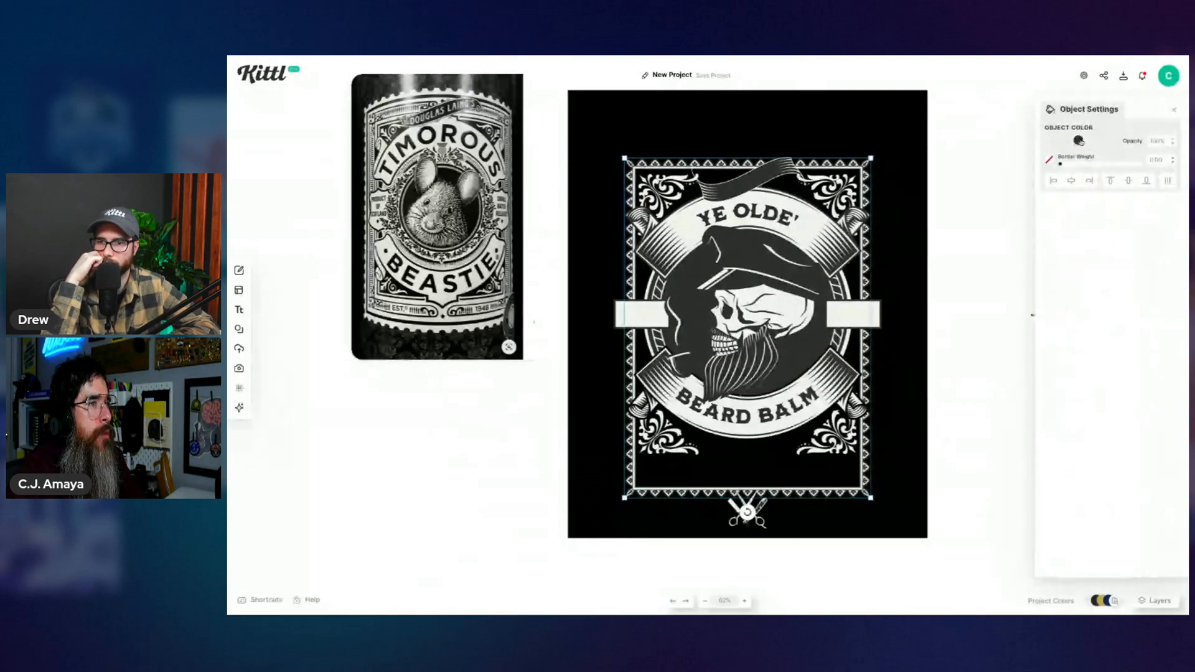
{"action": "left_click", "coordinate": [1050, 141]}
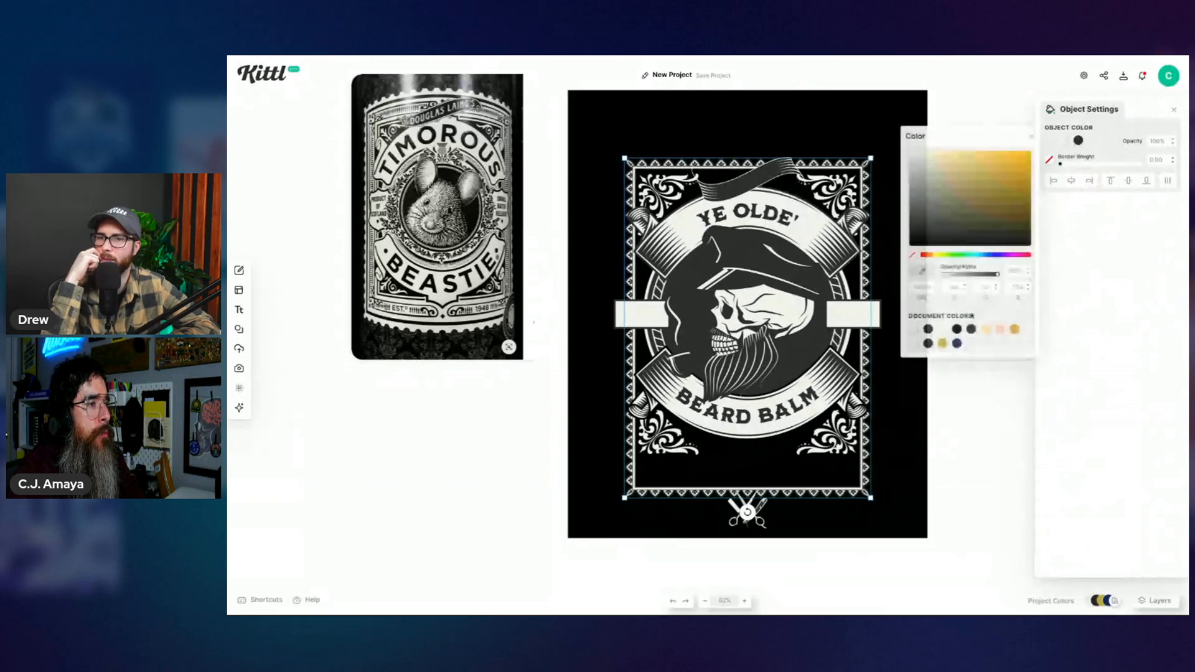
{"action": "left_click", "coordinate": [928, 329]}
{"action": "left_click", "coordinate": [1064, 141]}
{"action": "left_click", "coordinate": [1064, 142]}
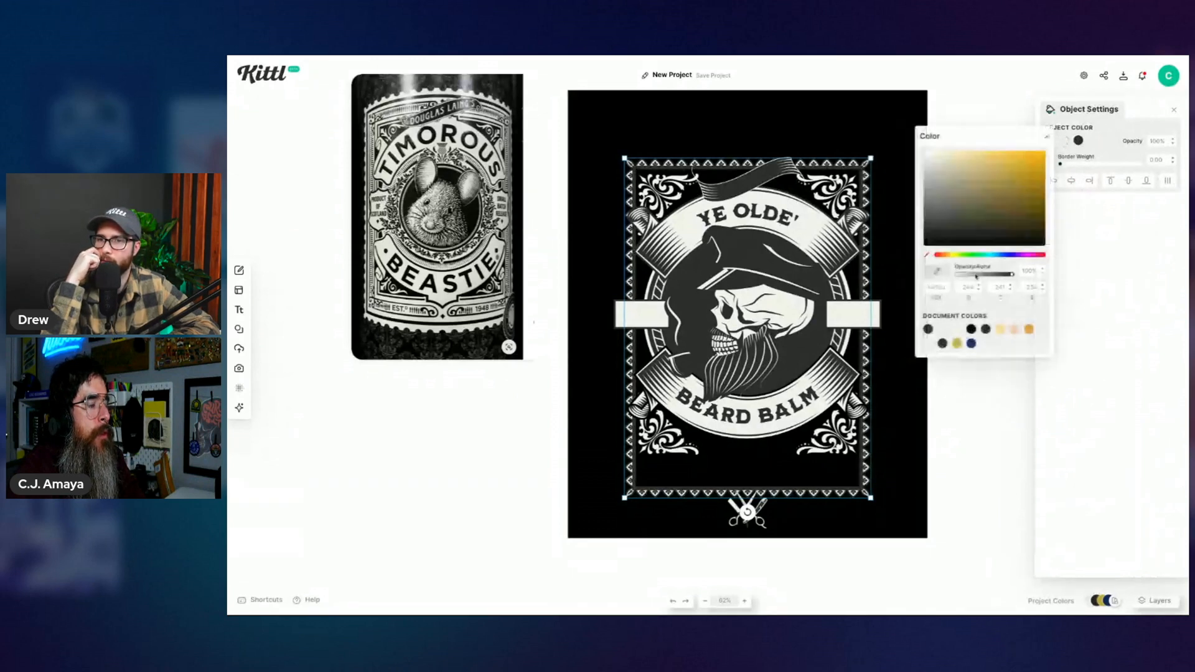
{"action": "left_click", "coordinate": [928, 329]}
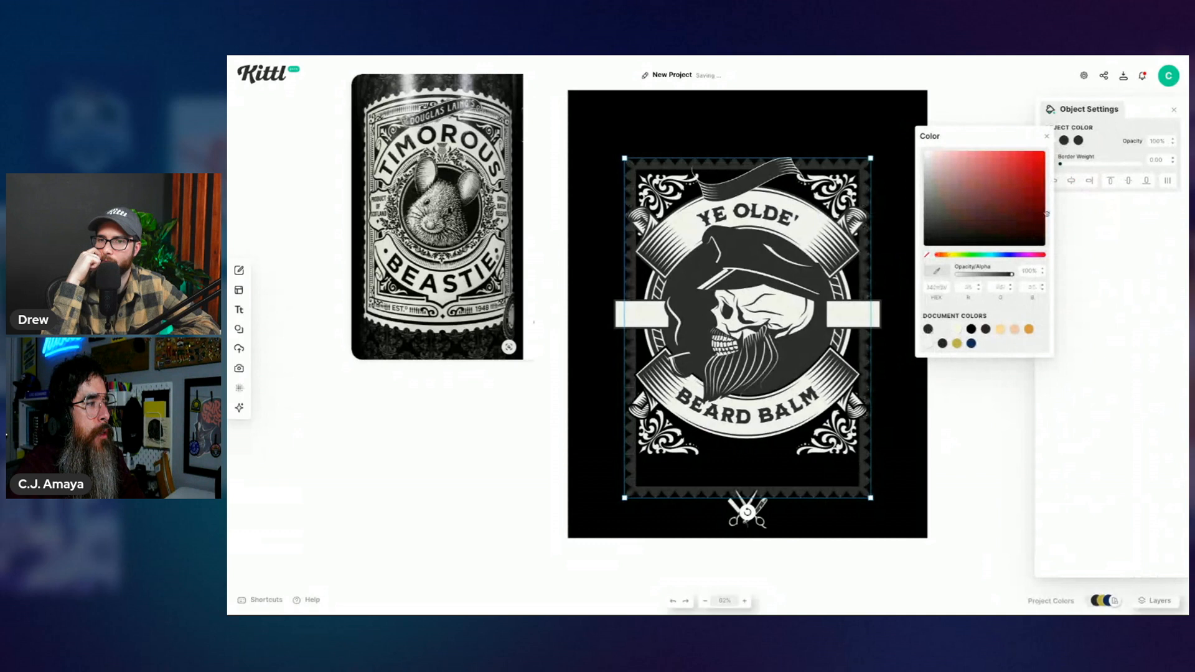
{"action": "key", "text": "ctrl+z"}
{"action": "left_click", "coordinate": [1079, 142]}
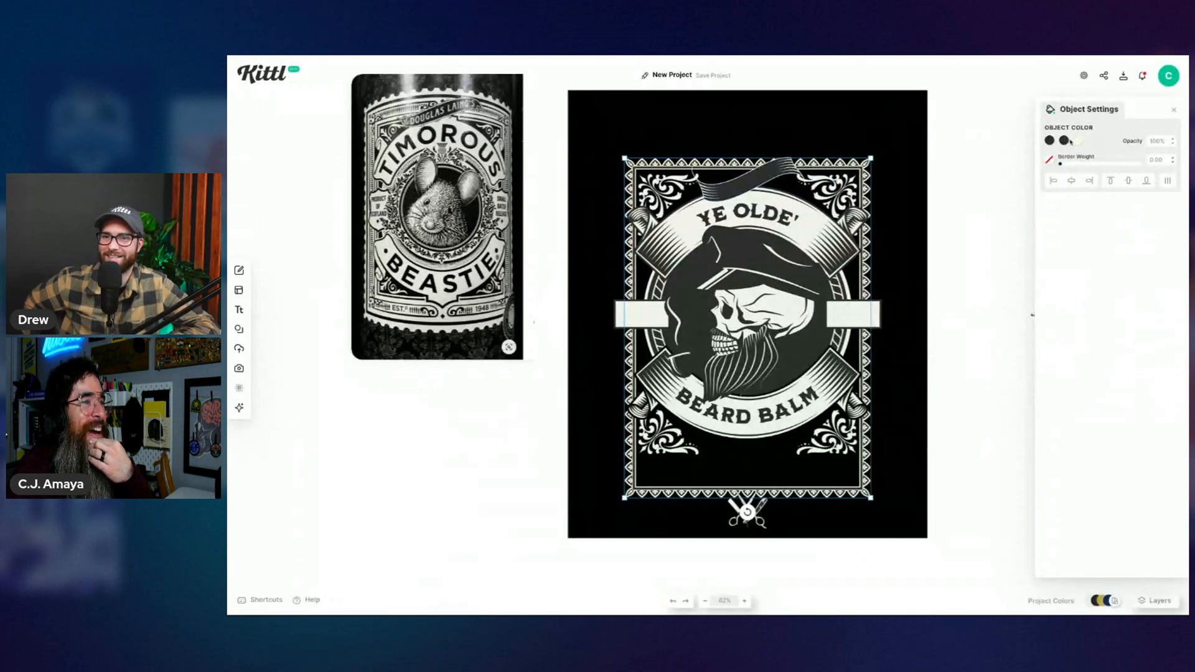
Step: Recolor the zigzag frame's dark grey parts to off-white from the document colors and deselect the frame
{"action": "left_click", "coordinate": [1068, 141]}
{"action": "left_click", "coordinate": [945, 330]}
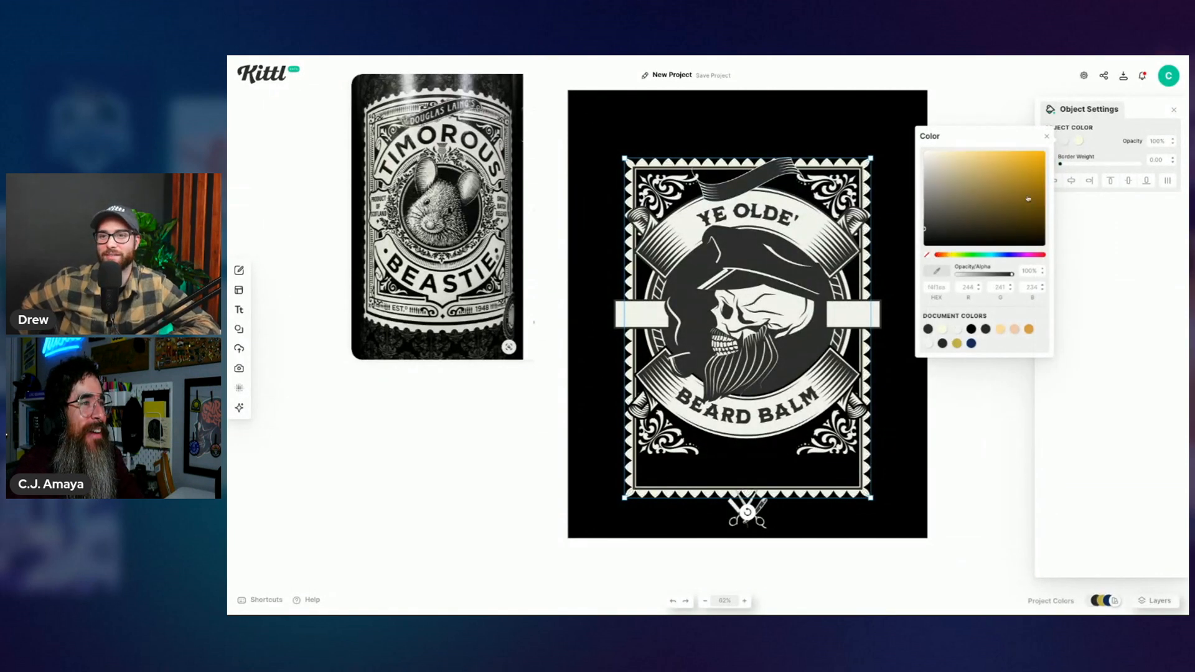
{"action": "left_click", "coordinate": [1095, 144]}
{"action": "left_click", "coordinate": [1052, 142]}
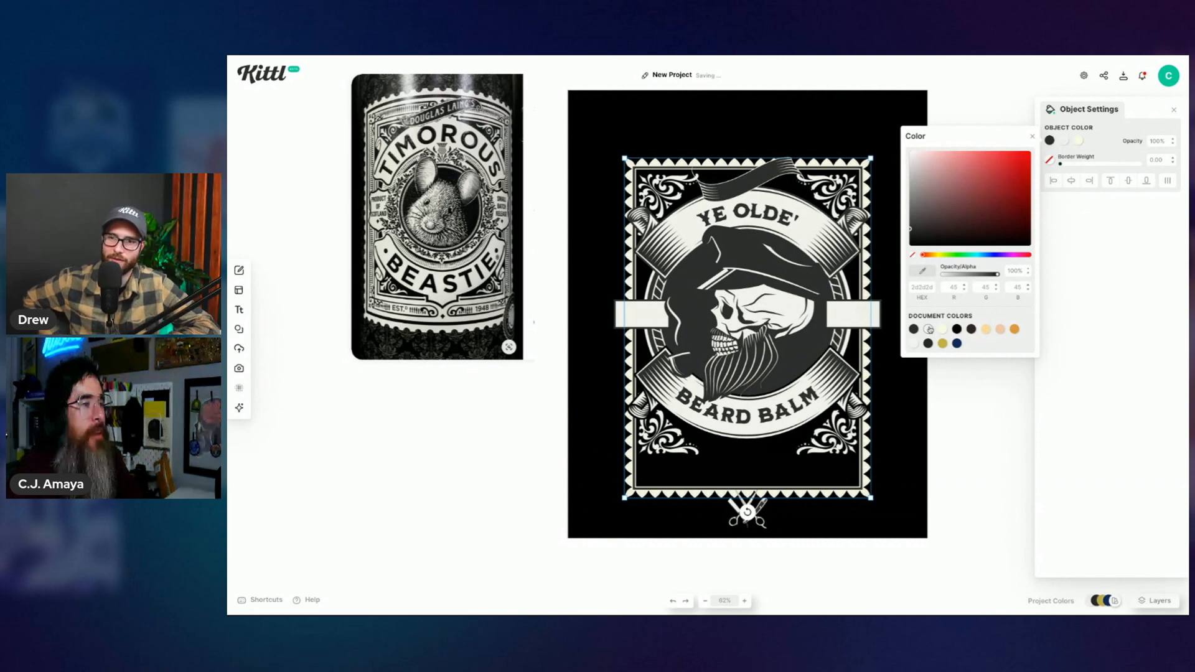
{"action": "left_click", "coordinate": [1089, 268]}
{"action": "left_click", "coordinate": [996, 308]}
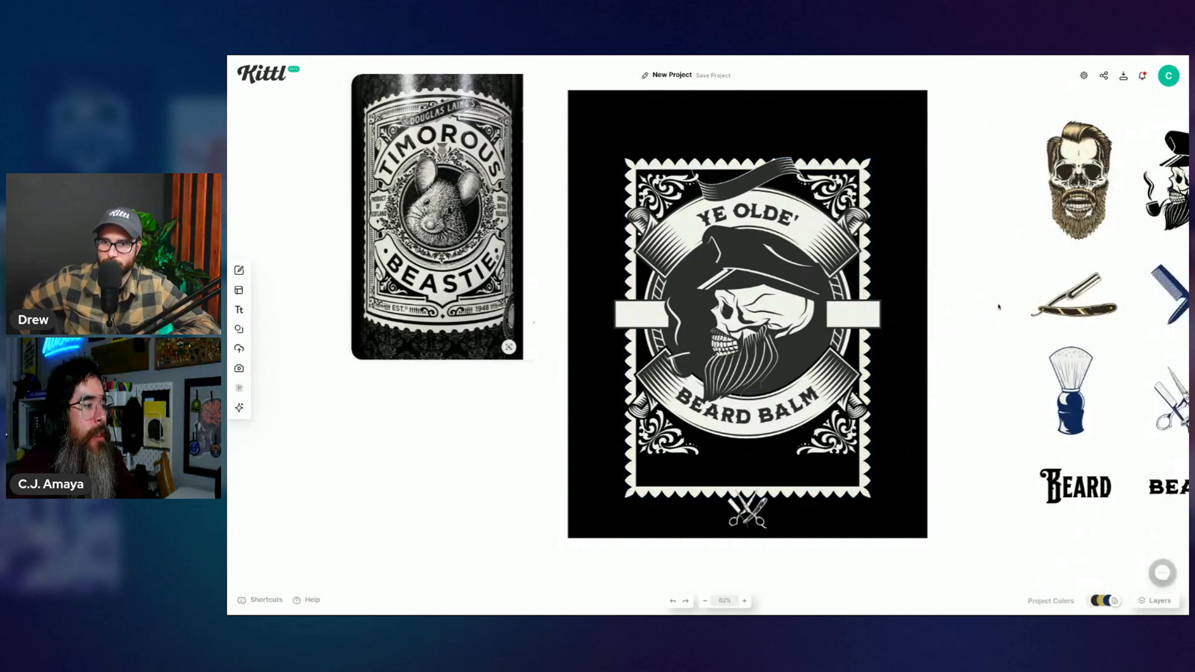
Step: Raise the zigzag frame's lower edge slightly above the scissors emblem and widen the frame a little
{"action": "left_click", "coordinate": [848, 497]}
{"action": "left_click_drag", "start_coordinate": [870, 498], "coordinate": [874, 492]}
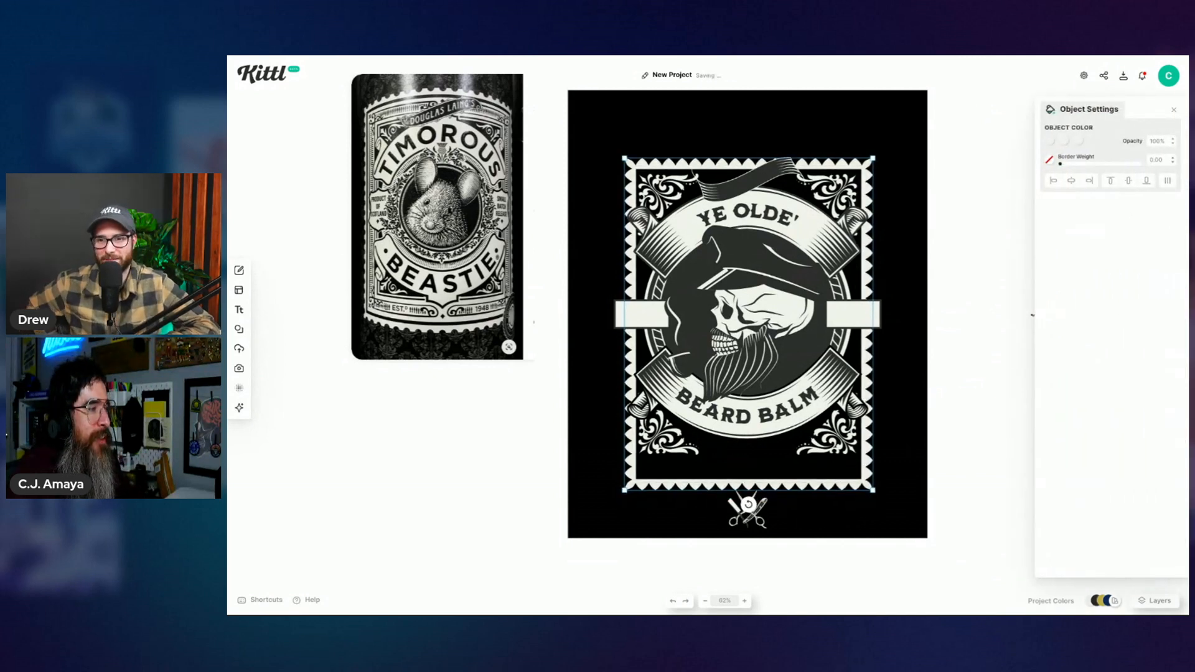
{"action": "left_click", "coordinate": [970, 393]}
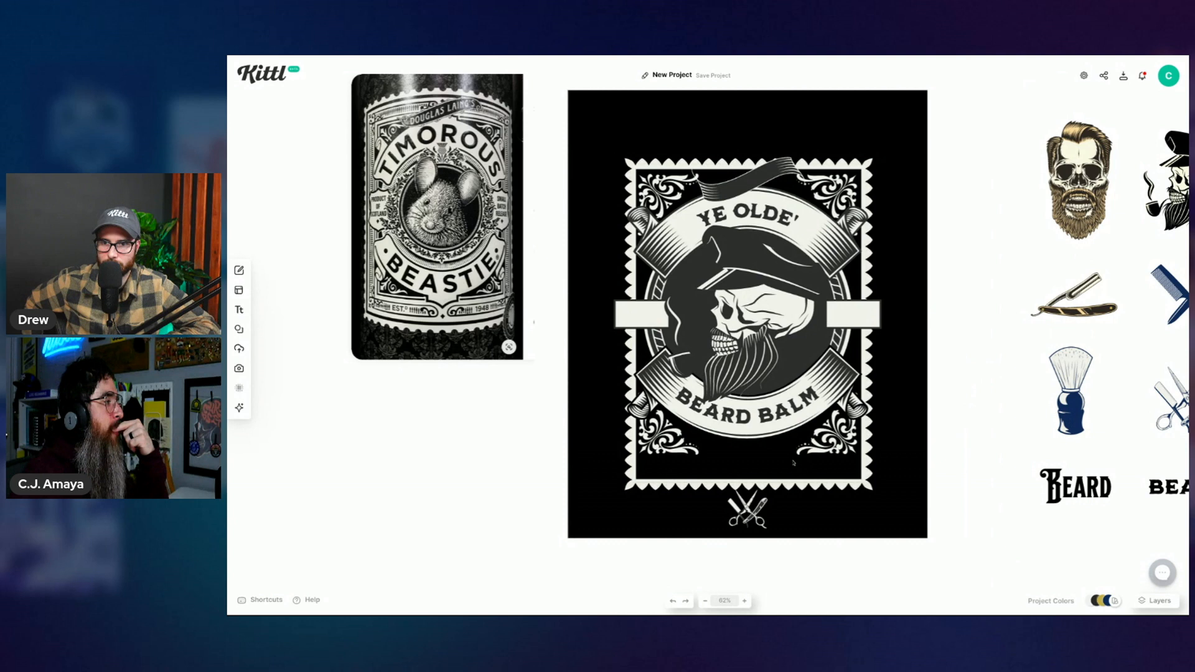
Step: Add a rectangular bordered bar from the Simple Components shapes and enlarge it to span the frame beneath the BEARD BALM ribbon
{"action": "mouse_move", "coordinate": [242, 315]}
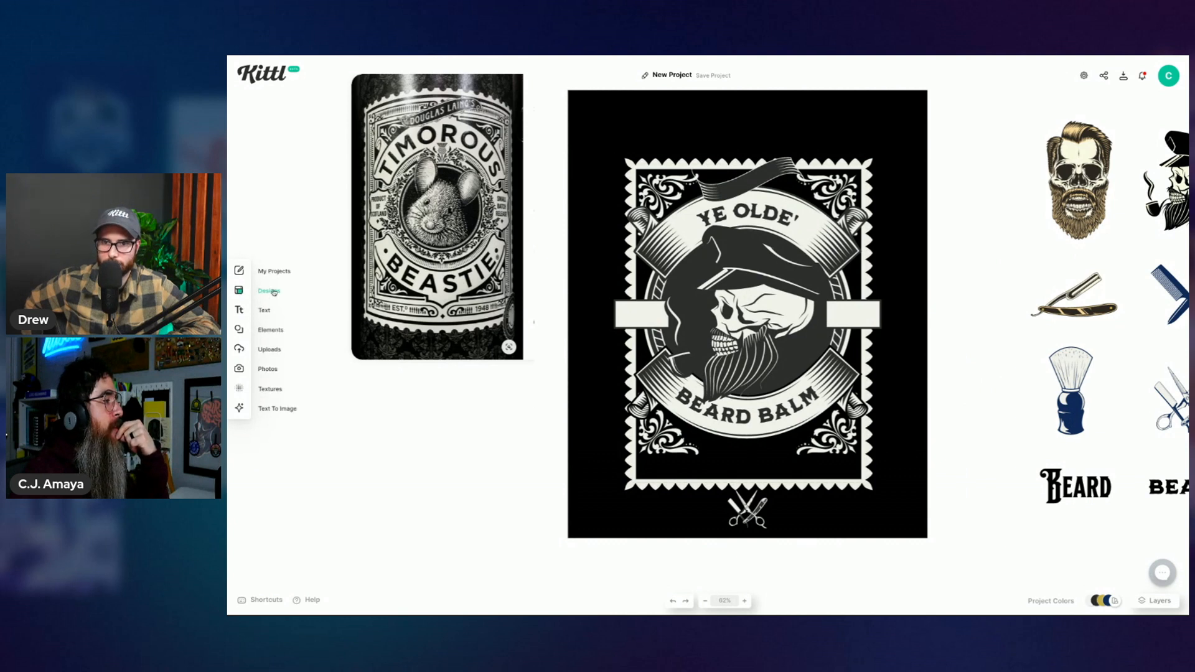
{"action": "left_click", "coordinate": [270, 329]}
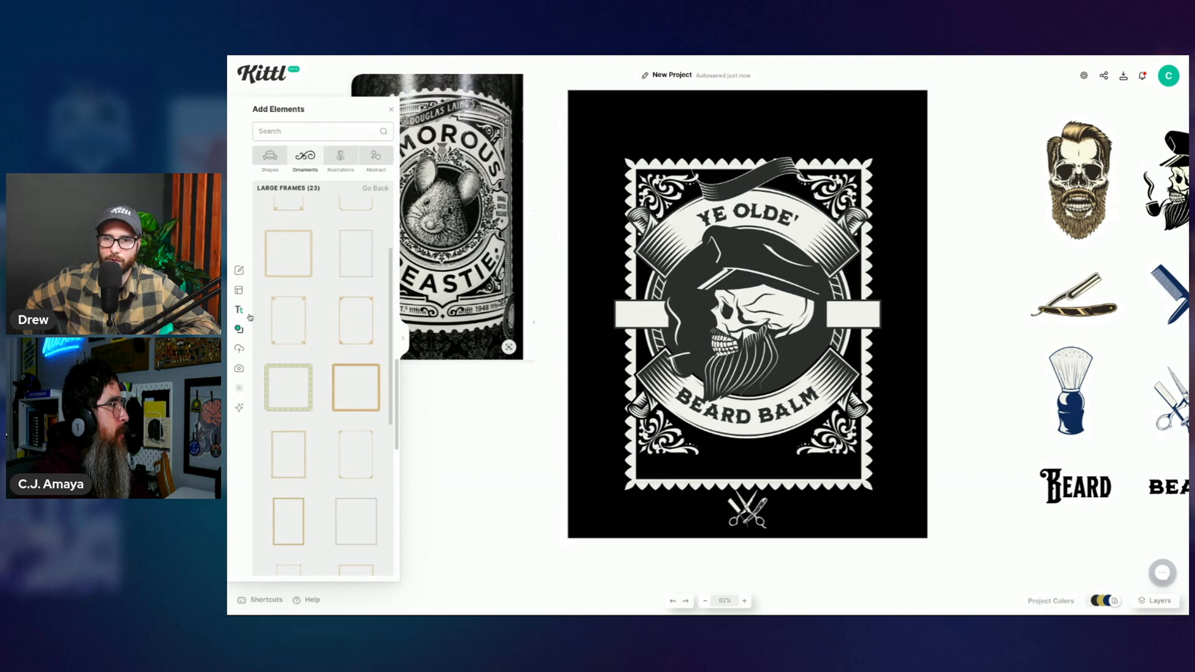
{"action": "left_click", "coordinate": [270, 157]}
{"action": "scroll", "coordinate": [319, 378], "scroll_direction": "down", "scroll_amount": 3}
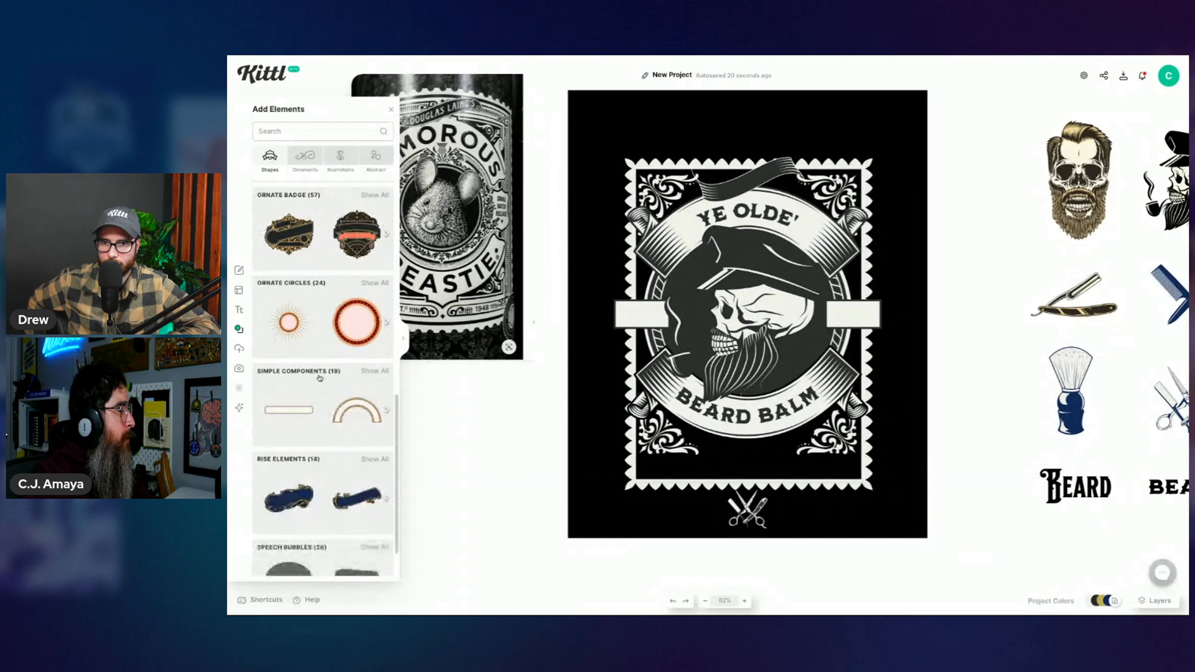
{"action": "left_click", "coordinate": [319, 377]}
{"action": "scroll", "coordinate": [354, 399], "scroll_direction": "down", "scroll_amount": 2}
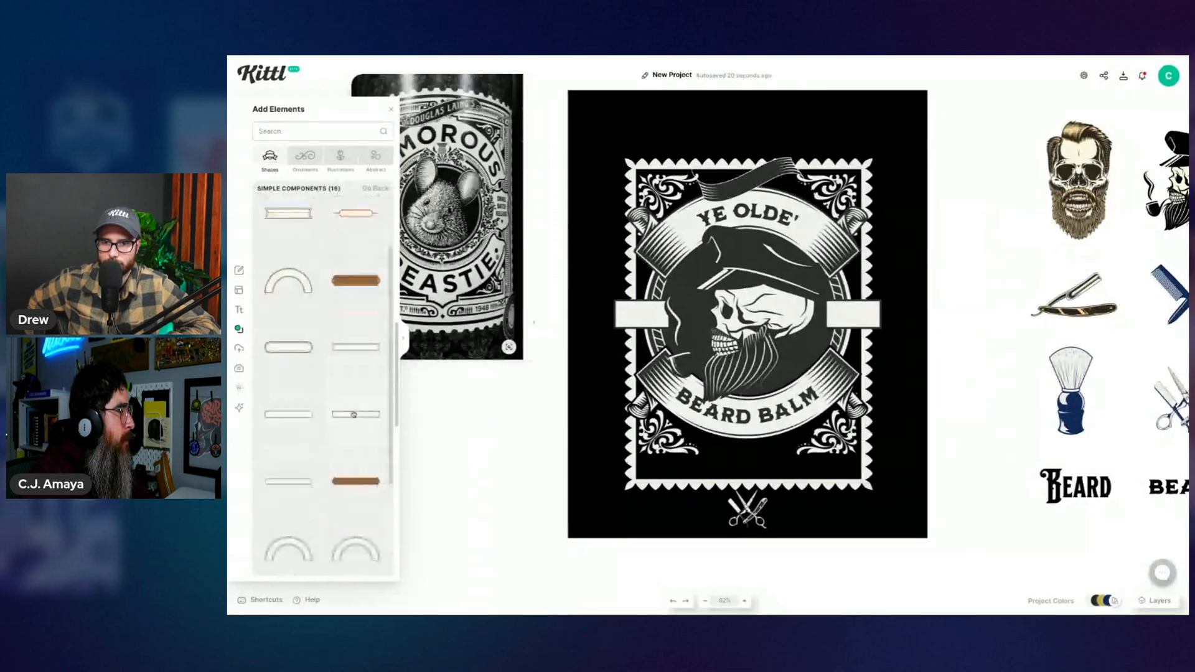
{"action": "left_click", "coordinate": [354, 415]}
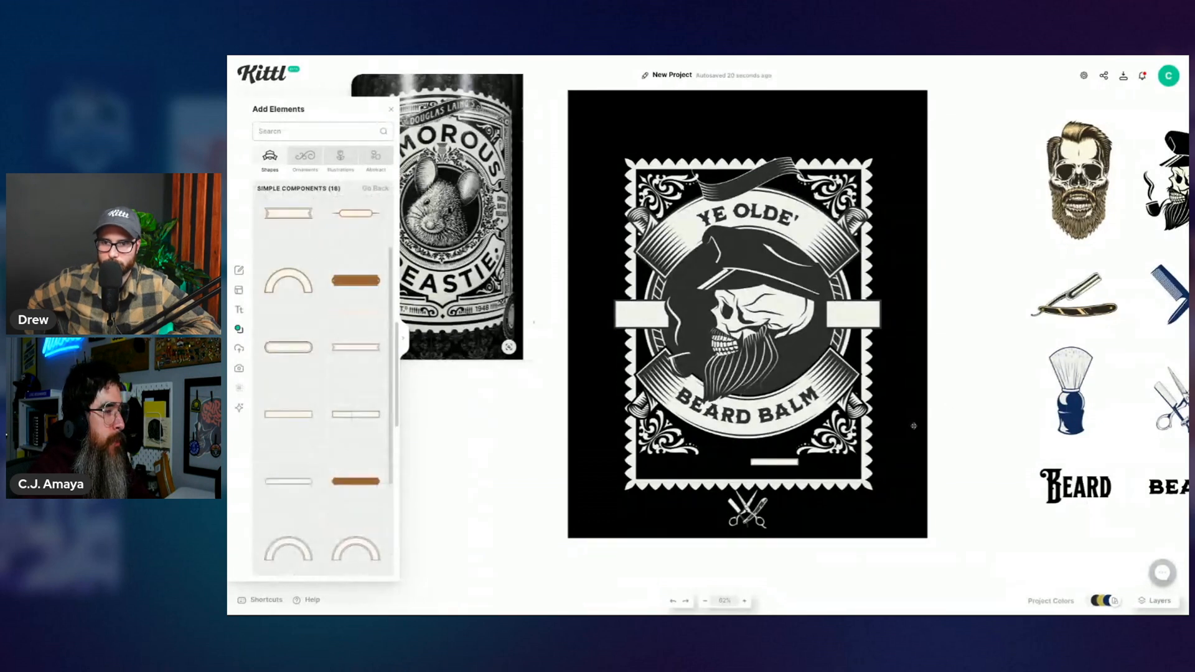
{"action": "left_click_drag", "start_coordinate": [800, 459], "coordinate": [907, 442]}
{"action": "mouse_move", "coordinate": [853, 448]}
{"action": "left_mouse_down"}
{"action": "mouse_move", "coordinate": [744, 458]}
{"action": "mouse_move", "coordinate": [857, 465]}
{"action": "left_mouse_up"}
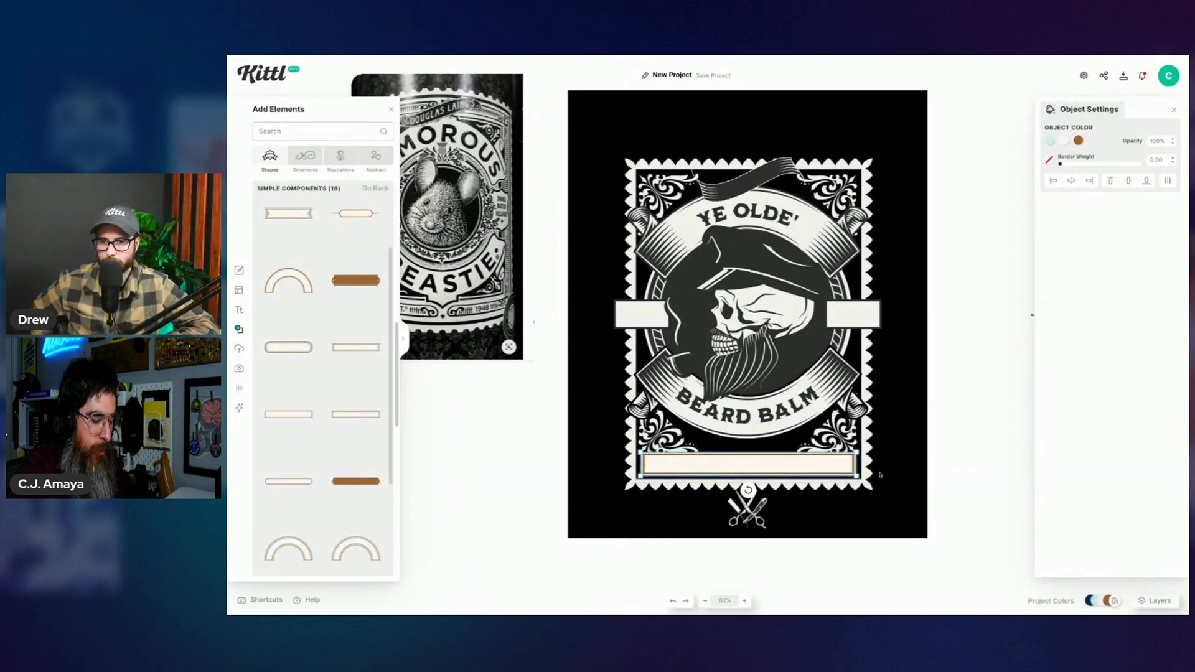
{"action": "key", "text": "ctrl+plus"}
{"action": "key", "text": "ctrl+plus"}
{"action": "key", "text": "ctrl+plus"}
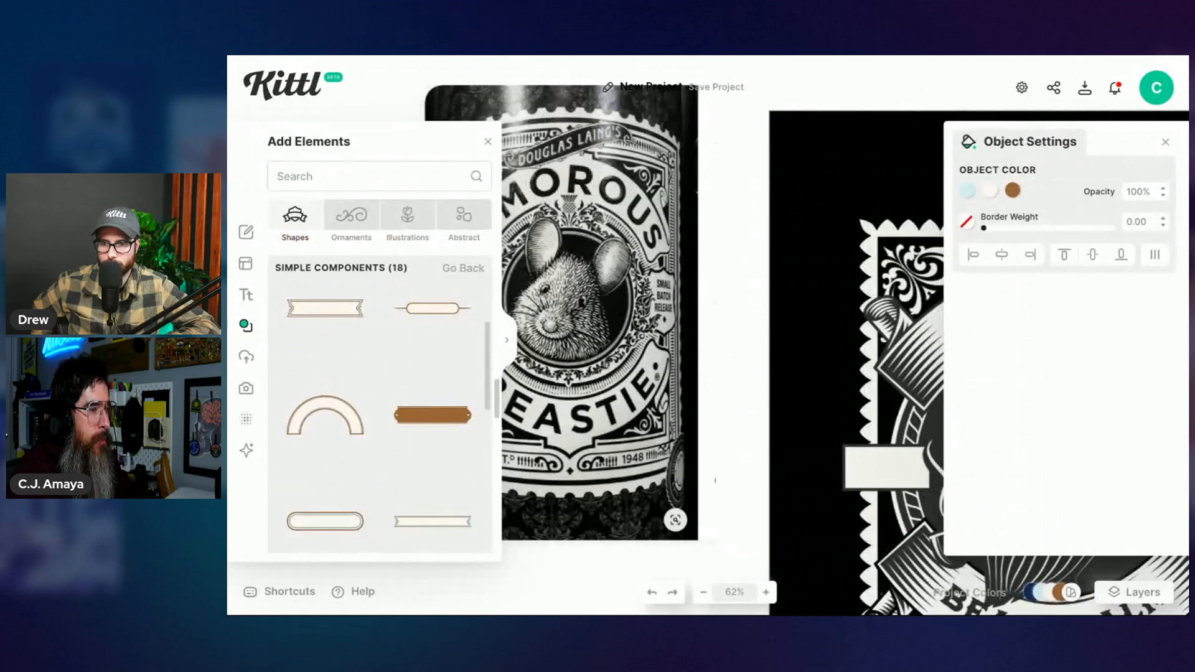
{"action": "left_click", "coordinate": [1165, 143]}
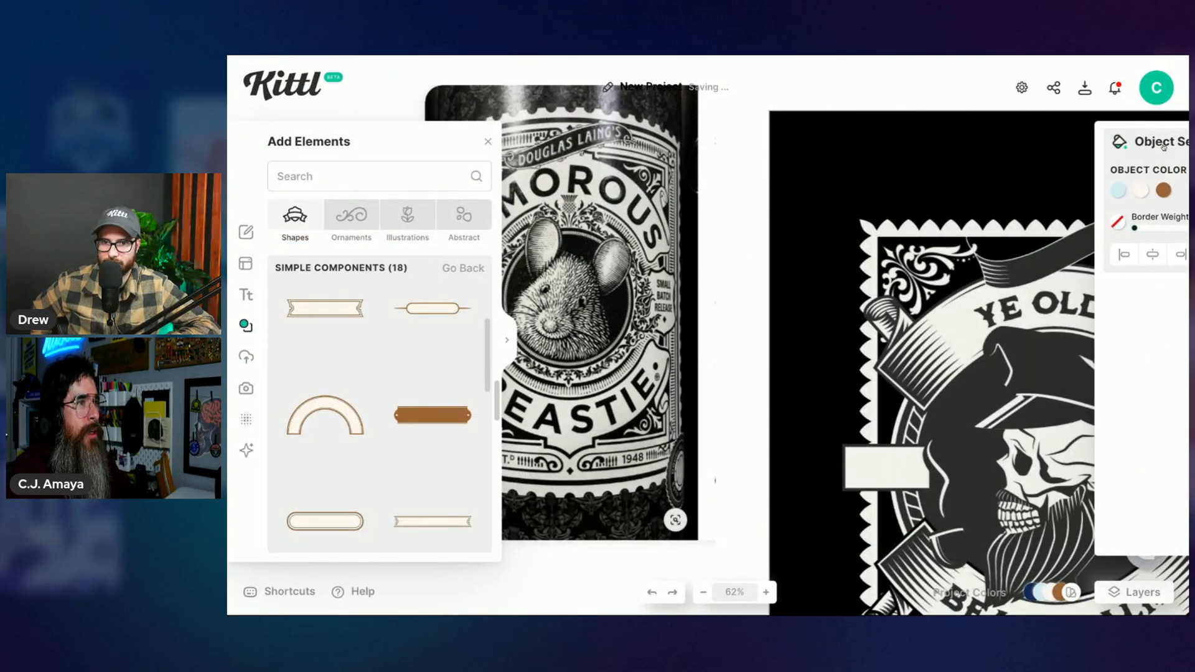
{"action": "key", "text": "ctrl+minus"}
{"action": "key", "text": "ctrl+minus"}
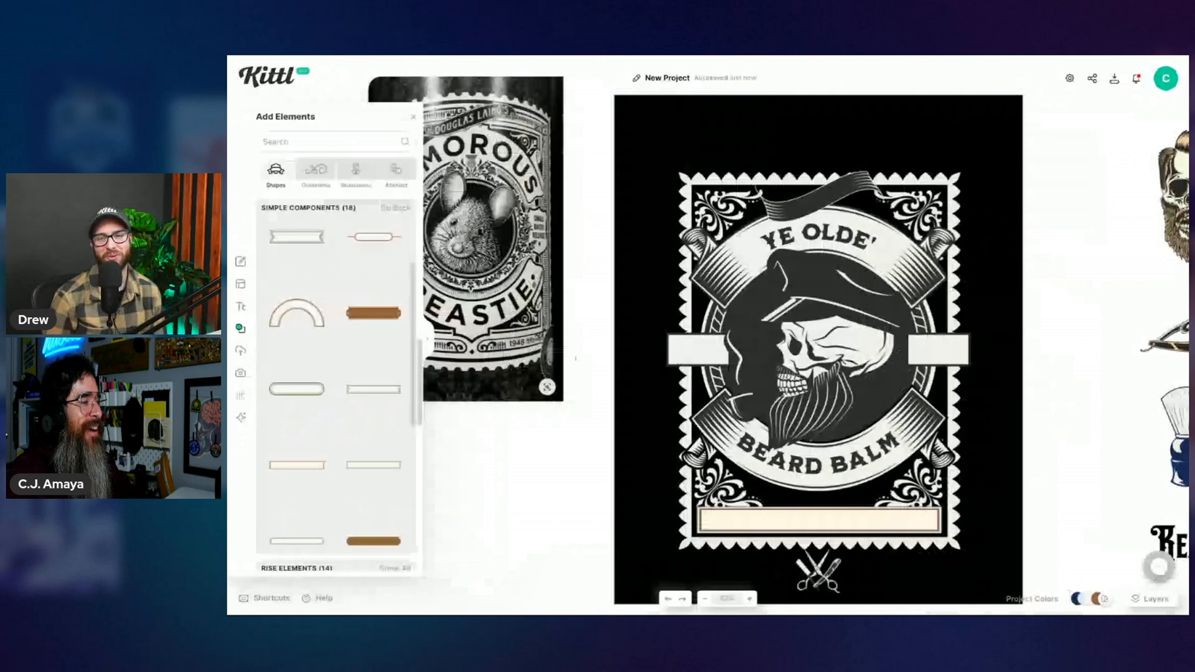
{"action": "key", "text": "ctrl+minus"}
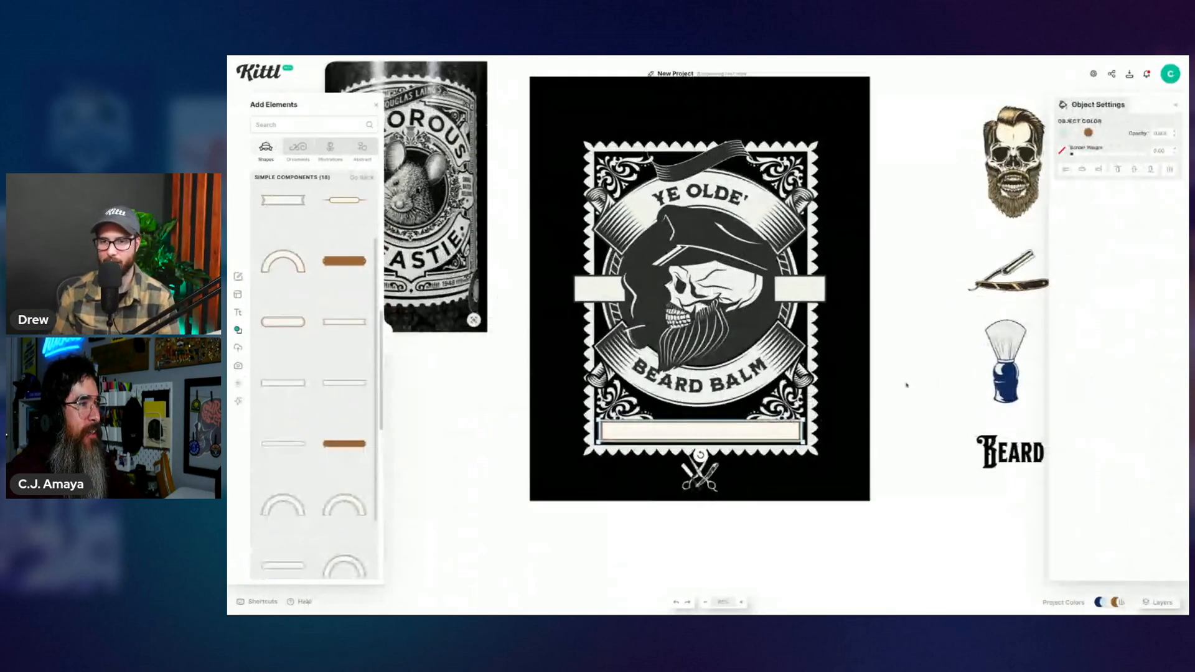
Step: Adjust the bordered bar slightly so its right end sits closer to the zigzag frame's inner edge
{"action": "key", "text": "ctrl+plus"}
{"action": "key", "text": "ctrl+plus"}
{"action": "scroll", "coordinate": [825, 449], "scroll_direction": "down", "scroll_amount": 5}
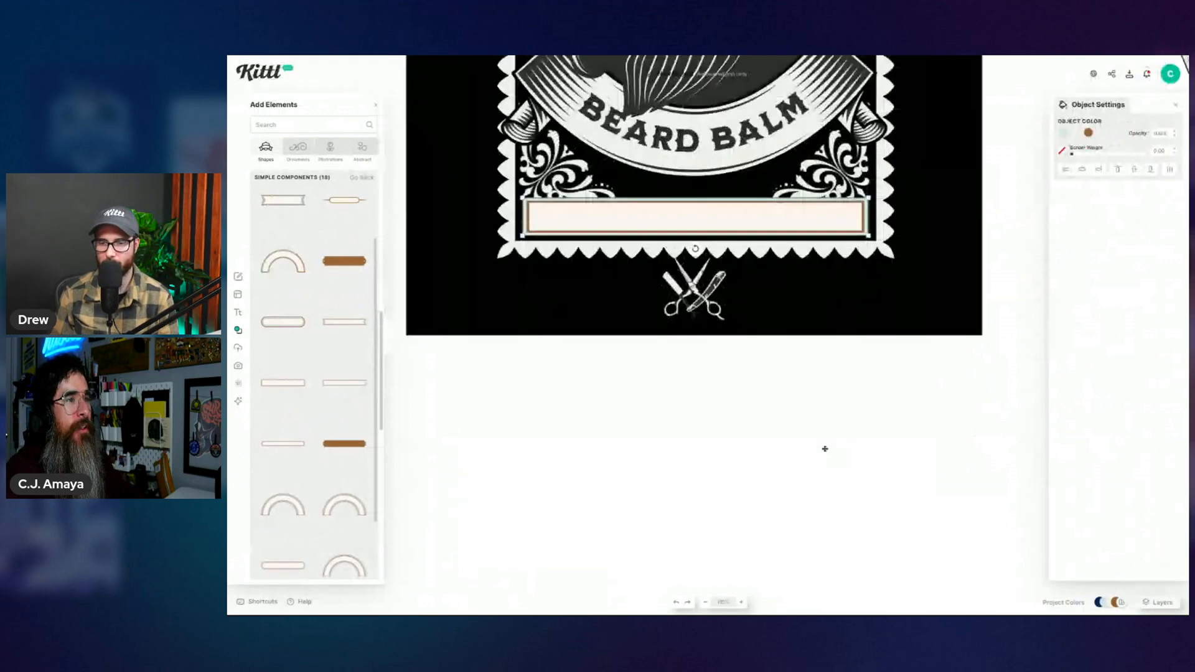
{"action": "key", "text": "ctrl+plus"}
{"action": "key", "text": "ctrl+plus"}
{"action": "scroll", "coordinate": [982, 139], "scroll_direction": "up", "scroll_amount": 7}
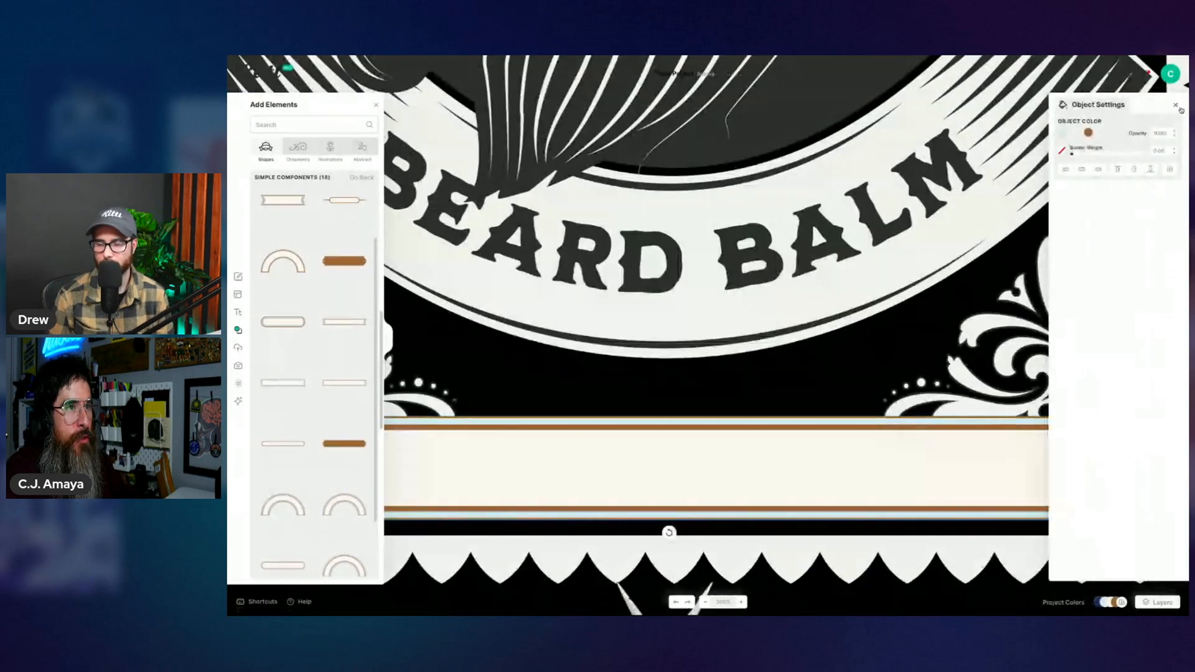
{"action": "left_click", "coordinate": [1177, 106]}
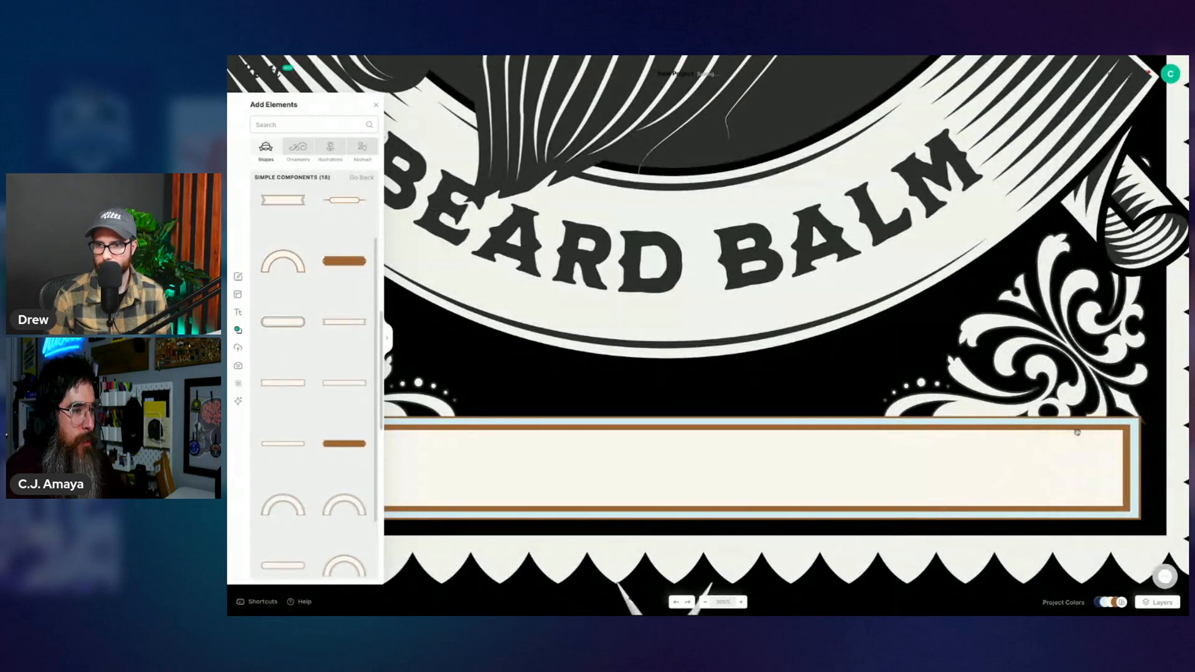
{"action": "scroll", "coordinate": [1077, 433], "scroll_direction": "right", "scroll_amount": 3}
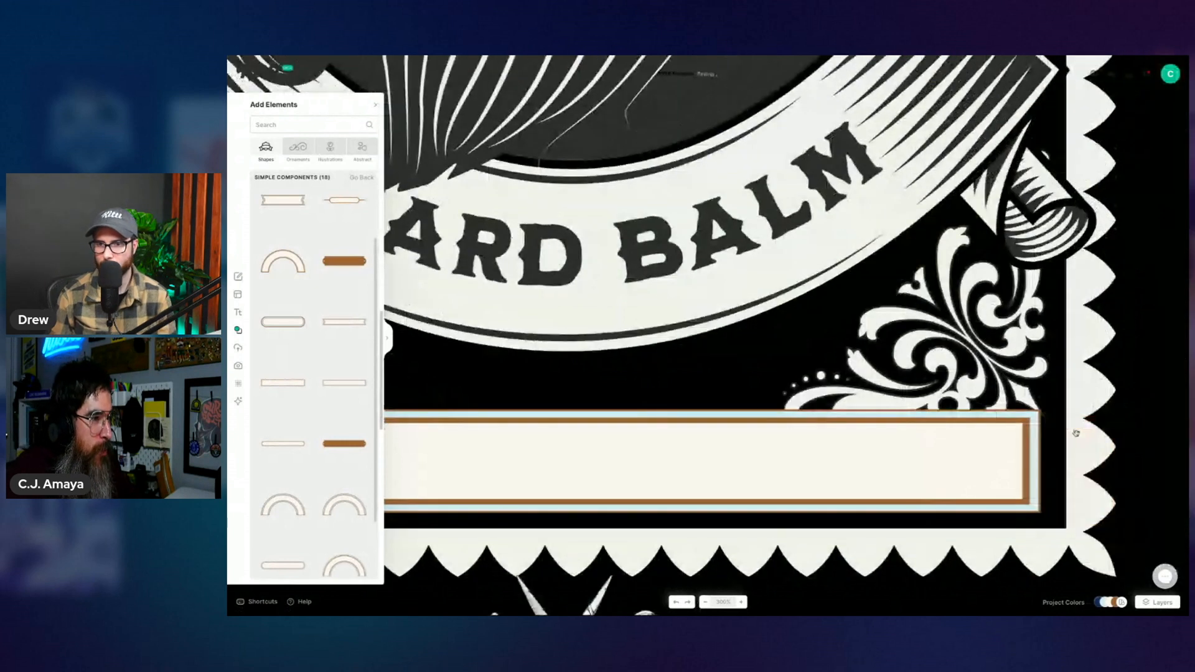
{"action": "scroll", "coordinate": [1077, 433], "scroll_direction": "right", "scroll_amount": 5}
{"action": "left_click", "coordinate": [878, 445]}
{"action": "left_click_drag", "start_coordinate": [878, 445], "coordinate": [884, 446]}
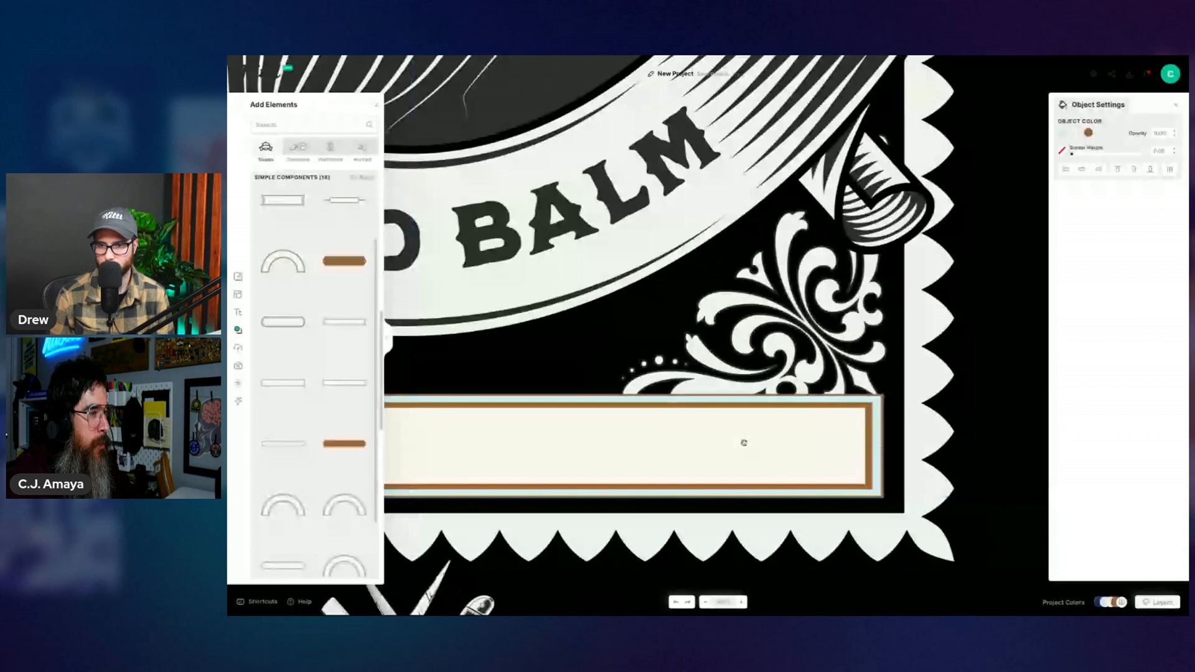
Step: Recolor the bar's pale blue outer band and brown outline to dark grey from the document colors
{"action": "scroll", "coordinate": [744, 443], "scroll_direction": "left", "scroll_amount": 10}
{"action": "scroll", "coordinate": [701, 440], "scroll_direction": "down", "scroll_amount": 3}
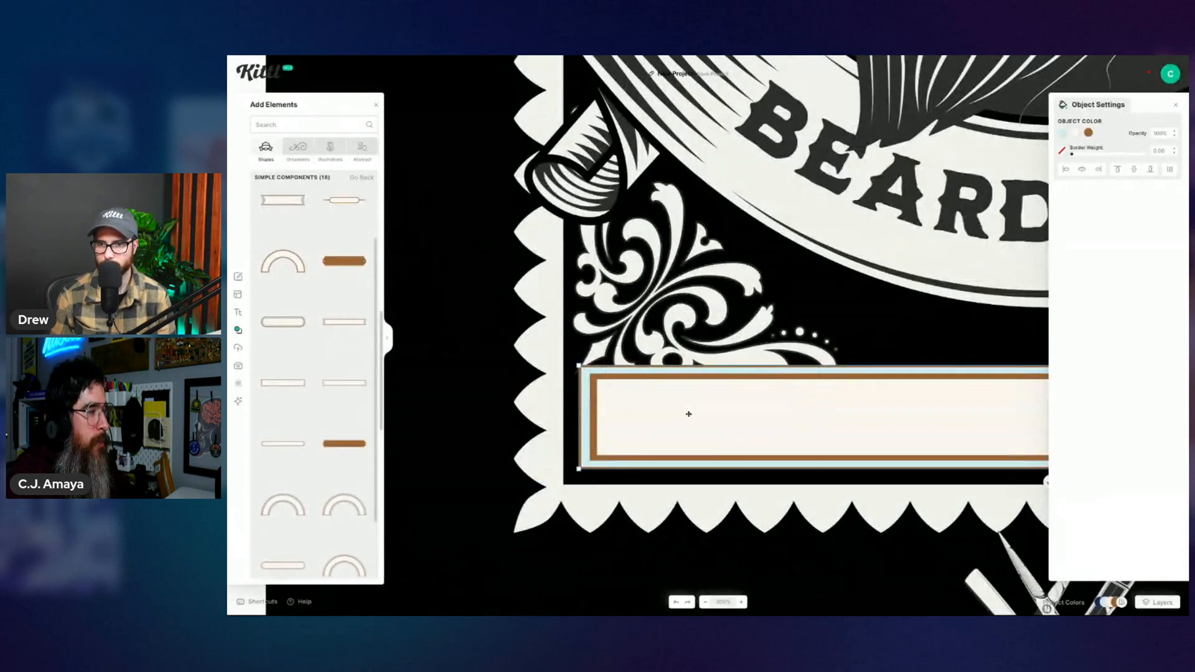
{"action": "scroll", "coordinate": [710, 416], "scroll_direction": "down", "scroll_amount": 10}
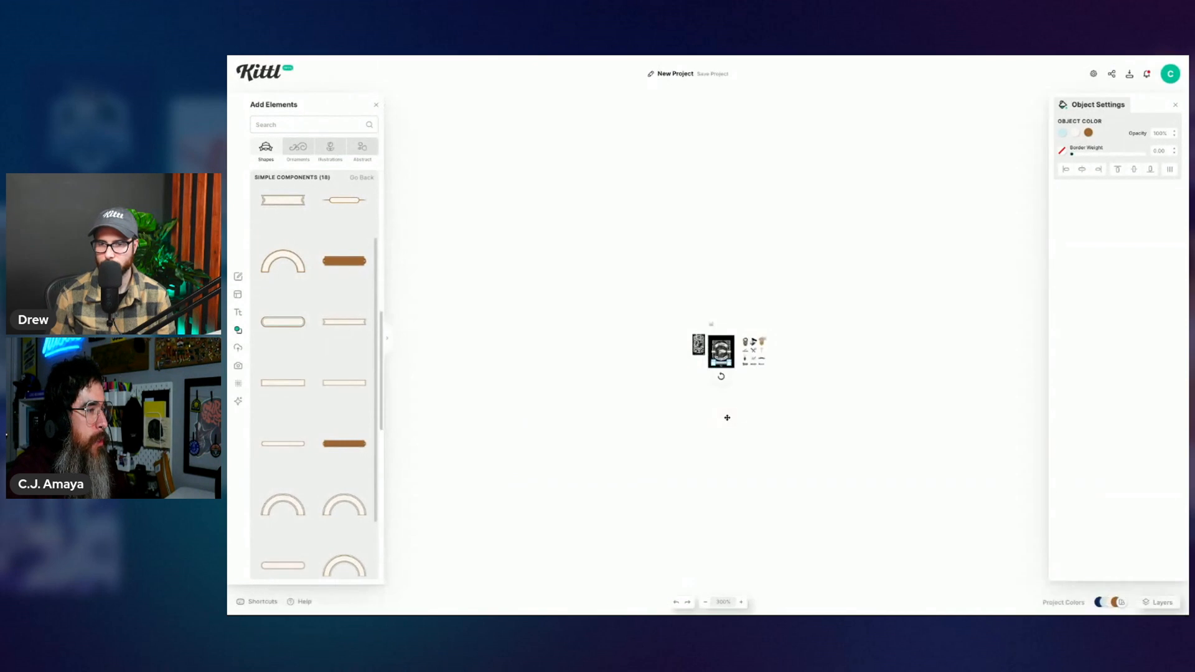
{"action": "scroll", "coordinate": [726, 364], "scroll_direction": "up", "scroll_amount": 10}
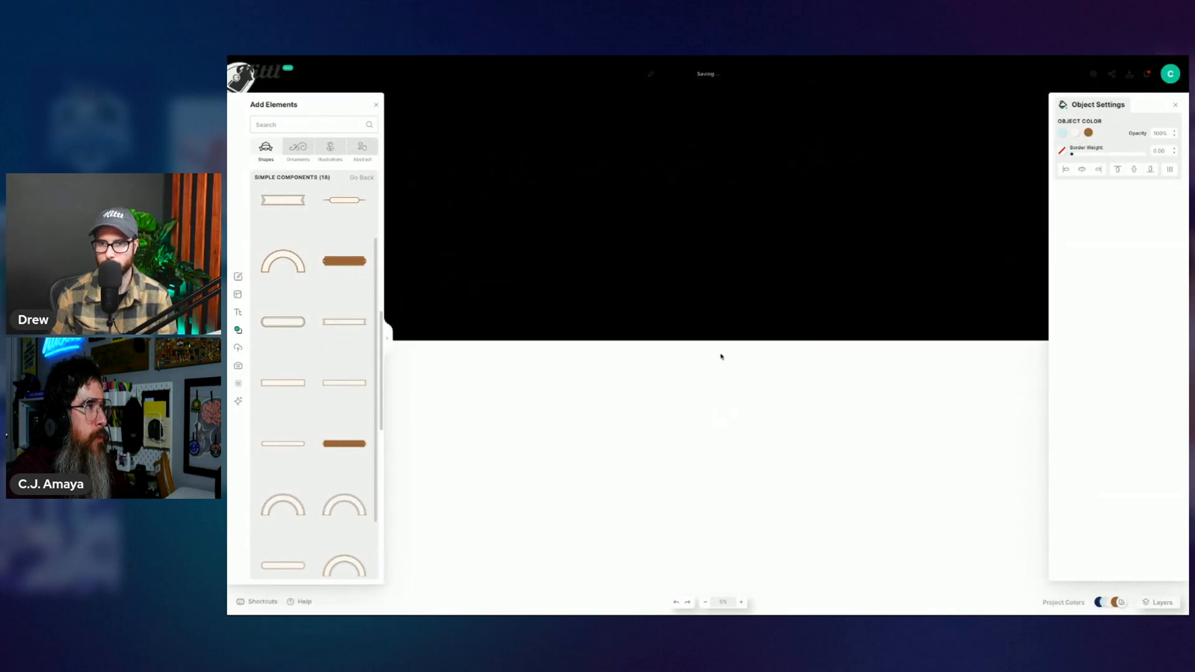
{"action": "scroll", "coordinate": [721, 356], "scroll_direction": "down", "scroll_amount": 3}
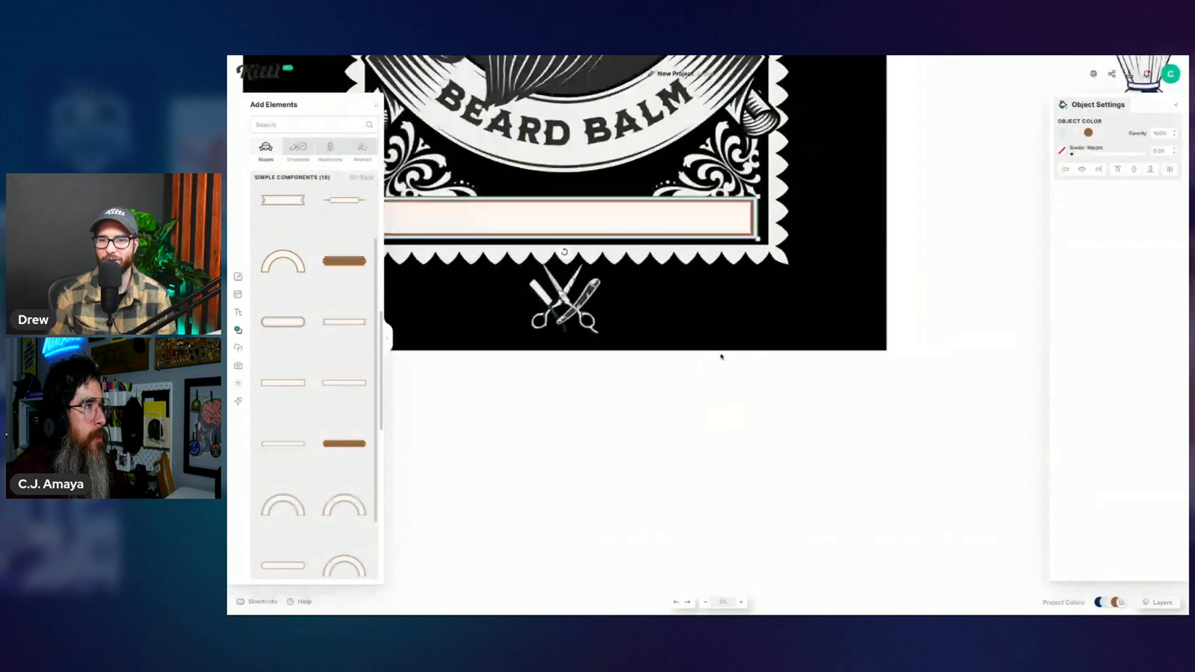
{"action": "scroll", "coordinate": [721, 356], "scroll_direction": "down", "scroll_amount": 3}
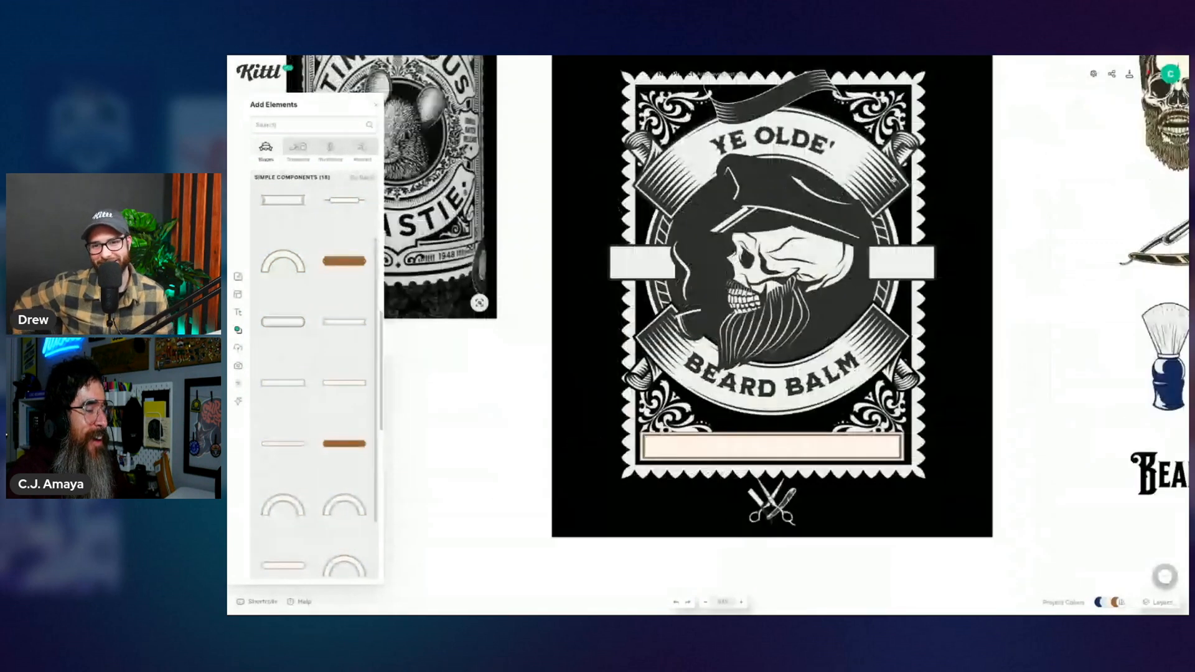
{"action": "left_click_drag", "start_coordinate": [894, 179], "coordinate": [905, 196]}
{"action": "left_click", "coordinate": [890, 457]}
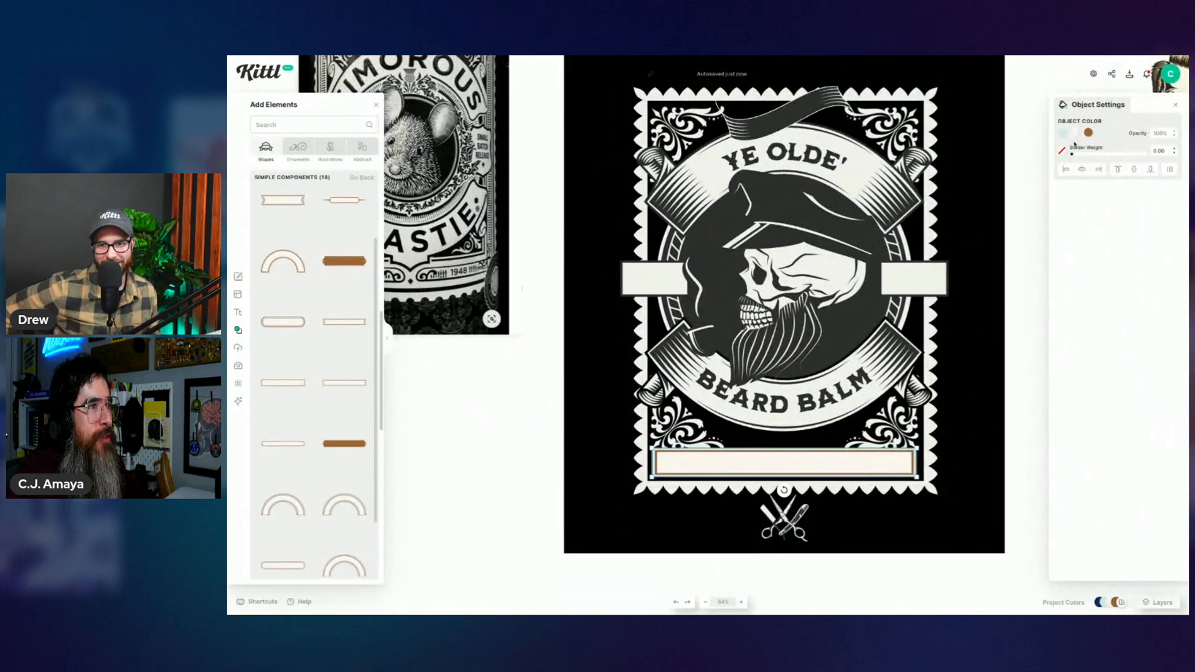
{"action": "left_click", "coordinate": [1064, 134]}
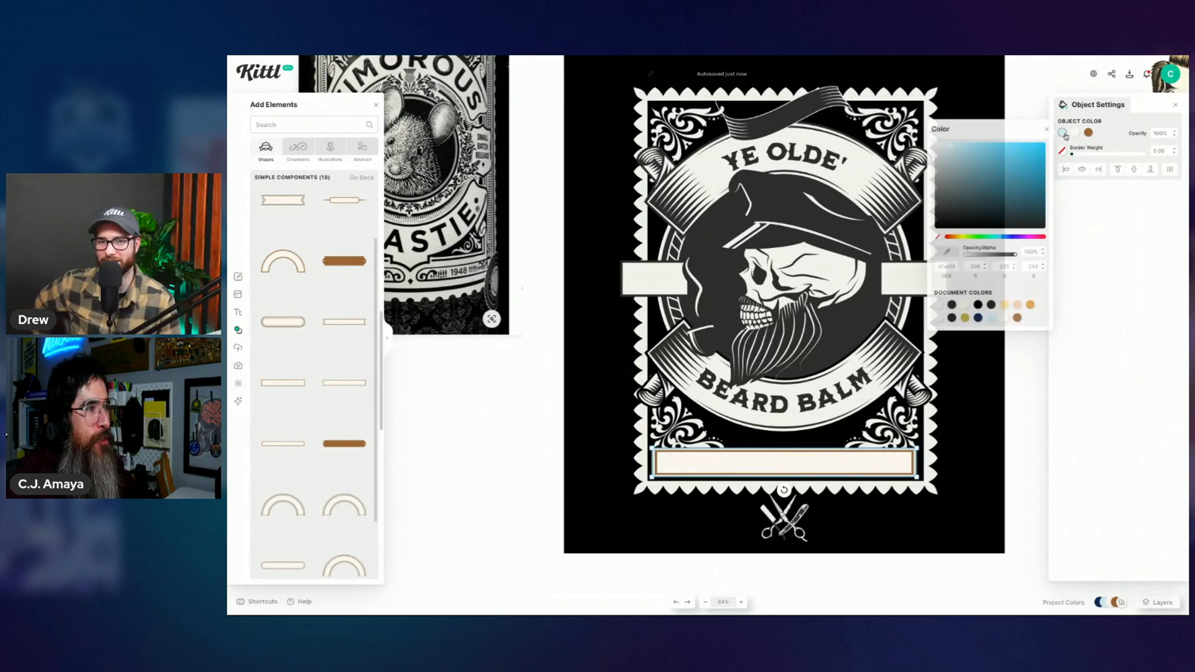
{"action": "left_click", "coordinate": [952, 305]}
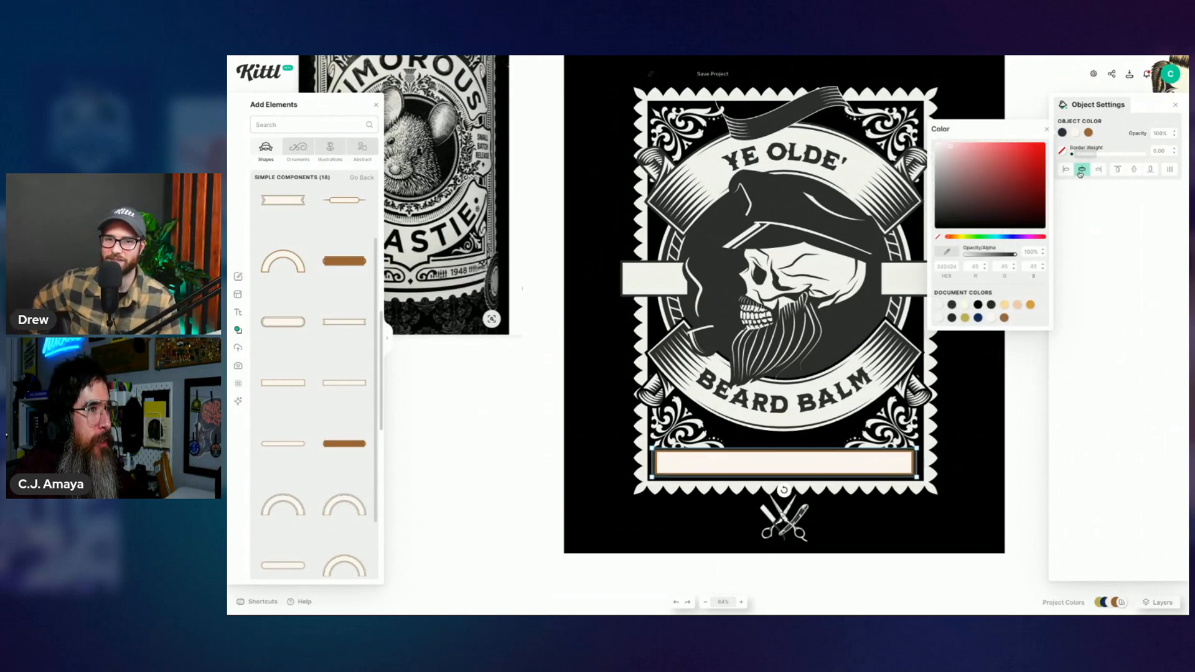
{"action": "left_click", "coordinate": [1089, 133]}
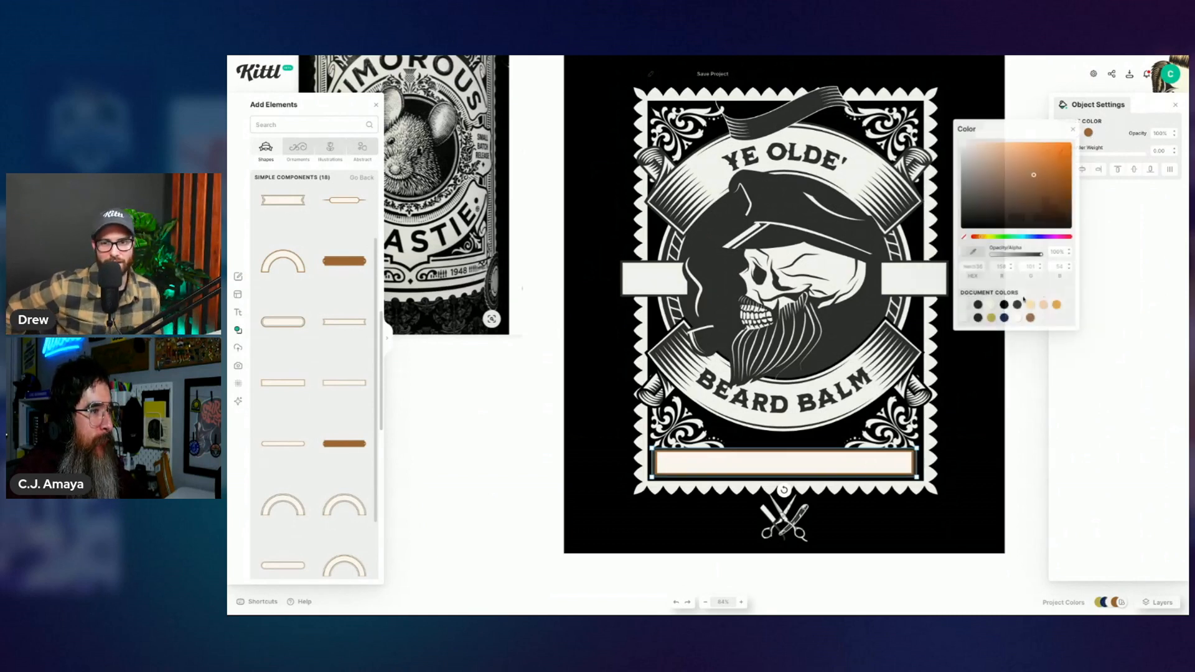
{"action": "left_click", "coordinate": [982, 306]}
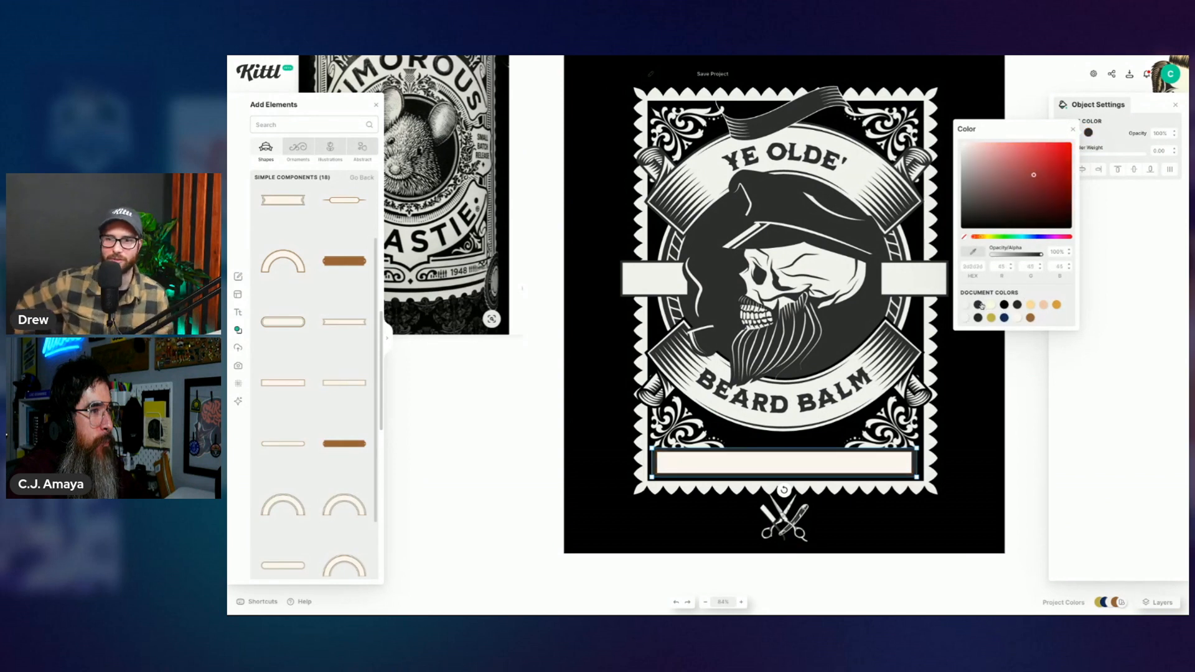
Step: Recolor the bordered bar's inner outline to off-white from the document colors
{"action": "left_click", "coordinate": [966, 305]}
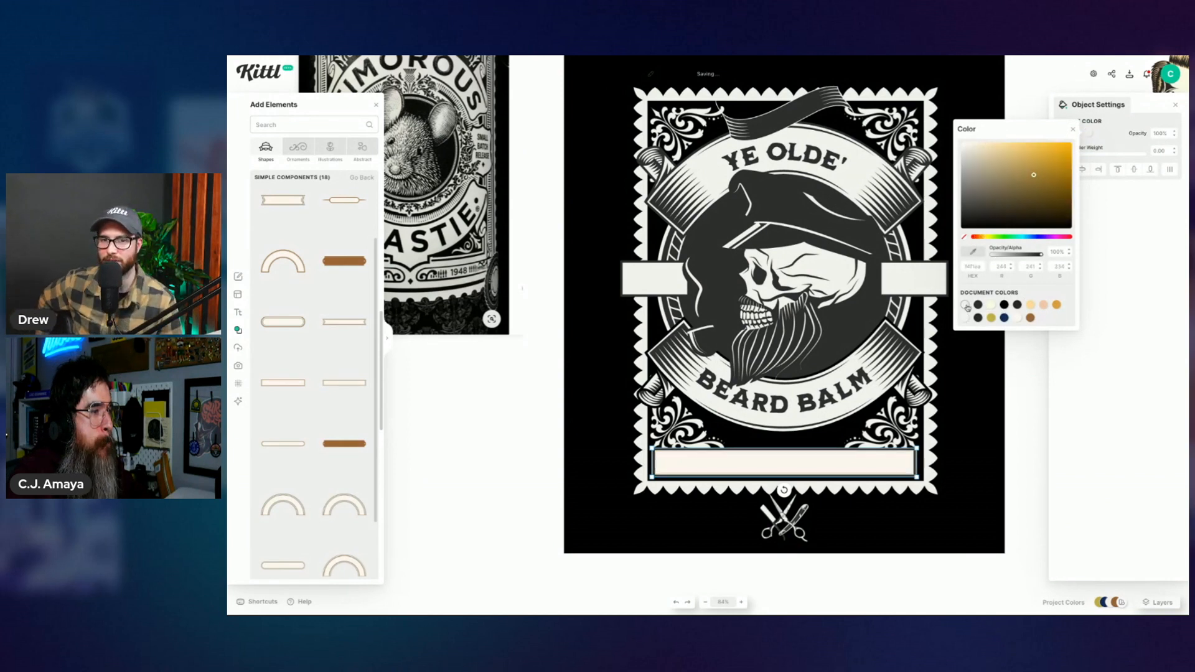
{"action": "left_click", "coordinate": [973, 470]}
{"action": "left_click", "coordinate": [968, 497]}
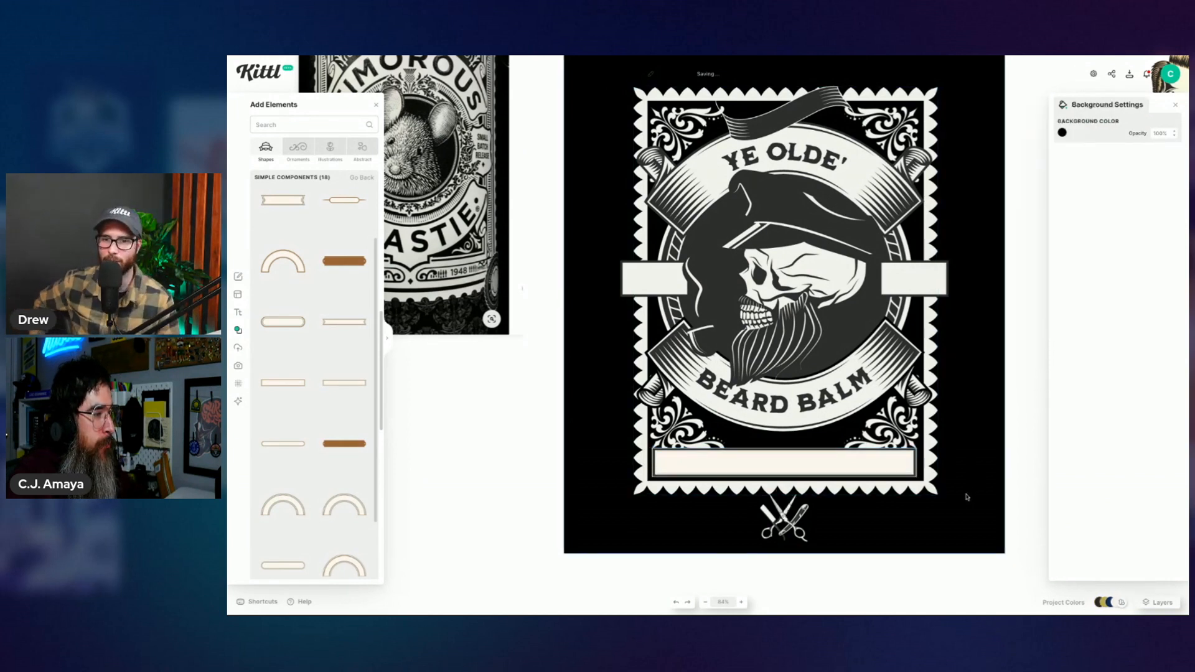
Step: Stretch the zigzag frame's lower edge downward to make more room around the bordered bar
{"action": "left_click", "coordinate": [895, 467]}
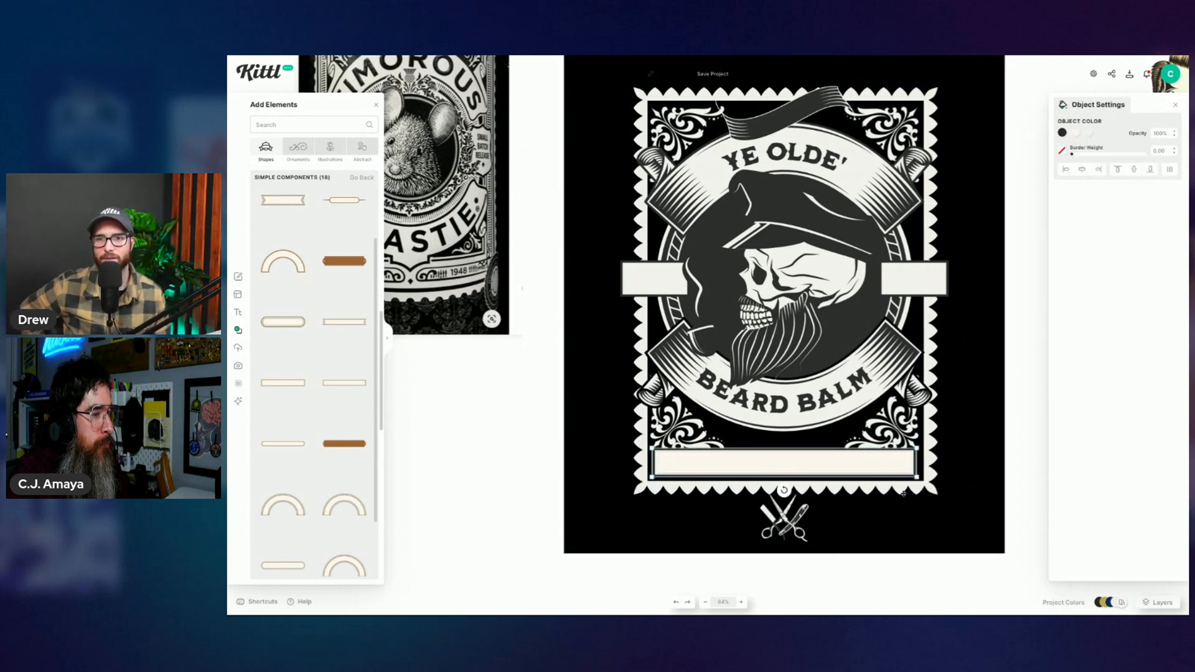
{"action": "left_click", "coordinate": [904, 494]}
{"action": "left_click_drag", "start_coordinate": [938, 495], "coordinate": [936, 513]}
Step: Move the bordered bar down slightly within the frame and fine-tune its vertical position
{"action": "left_click_drag", "start_coordinate": [893, 466], "coordinate": [893, 469]}
{"action": "key", "text": "Down"}
{"action": "key", "text": "Down"}
{"action": "key", "text": "Down"}
{"action": "key", "text": "Down"}
{"action": "key", "text": "Up"}
{"action": "key", "text": "Up"}
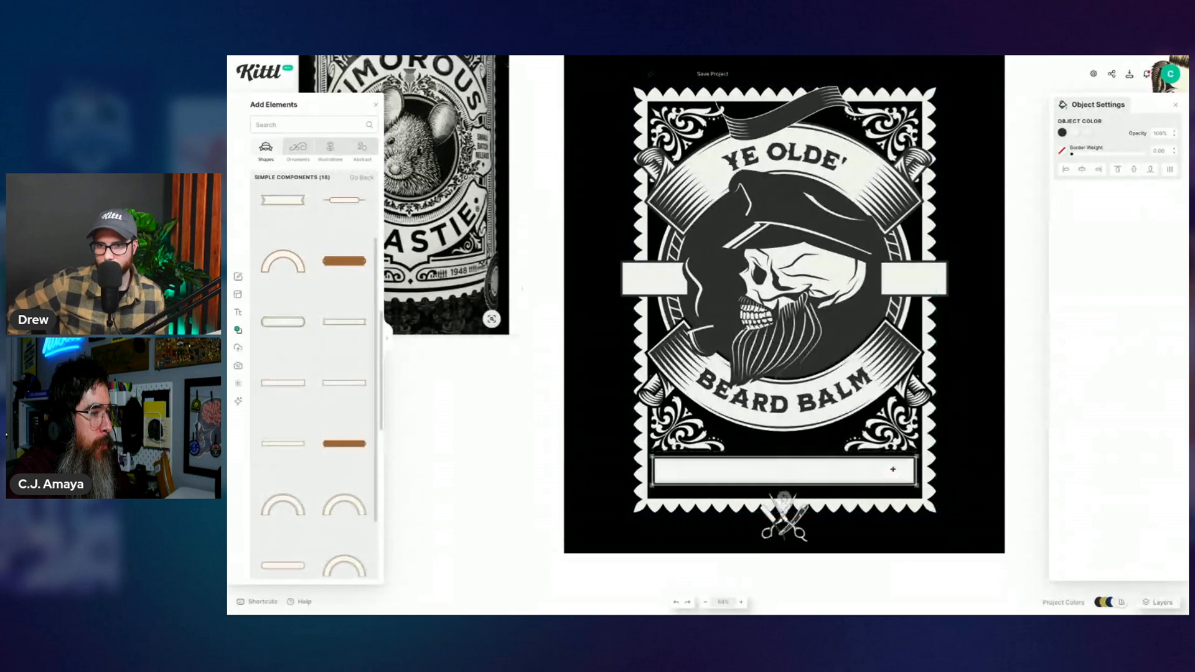
Step: Raise the zigzag frame's lower edge slightly so it sits closer beneath the bordered bar
{"action": "left_click", "coordinate": [919, 509]}
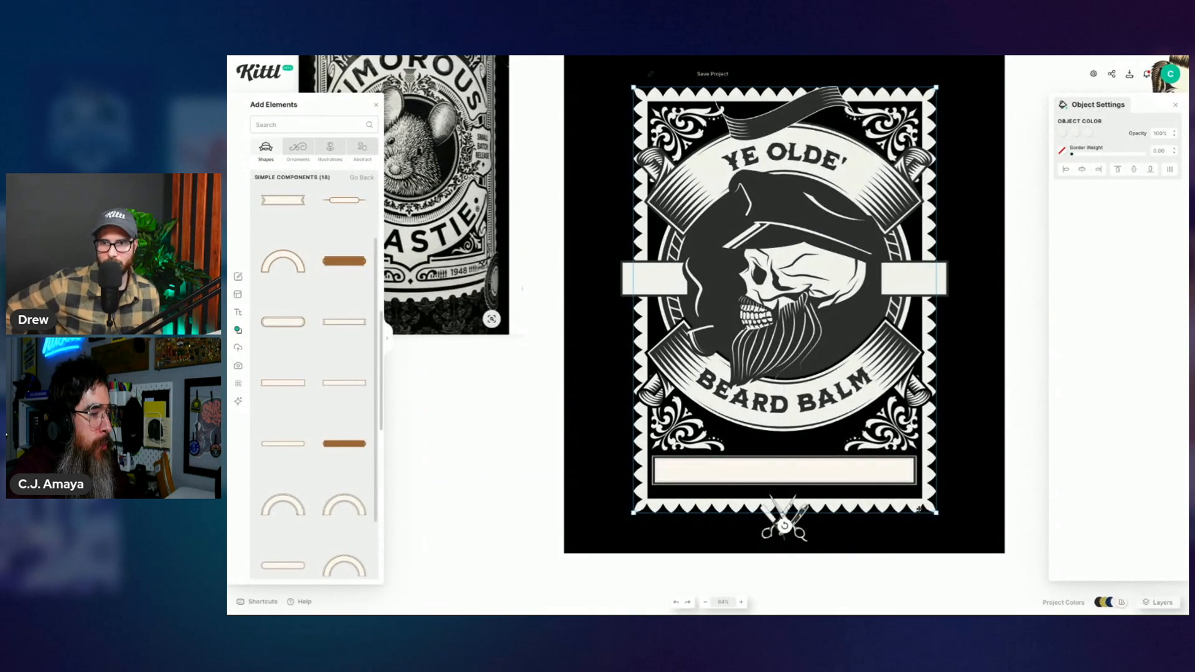
{"action": "left_click_drag", "start_coordinate": [936, 512], "coordinate": [937, 505]}
{"action": "left_click", "coordinate": [1002, 453]}
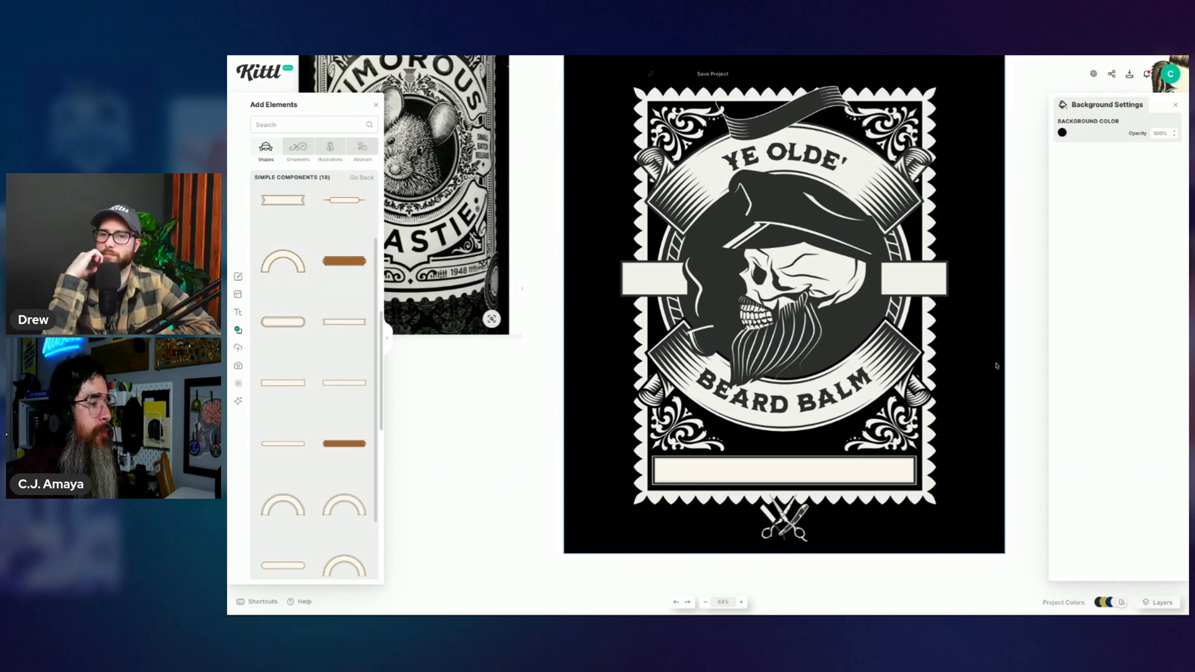
Step: Bring the scissors emblem to the front so it stacks above the bordered bar
{"action": "left_click_drag", "start_coordinate": [789, 524], "coordinate": [796, 480]}
{"action": "right_click", "coordinate": [795, 479]}
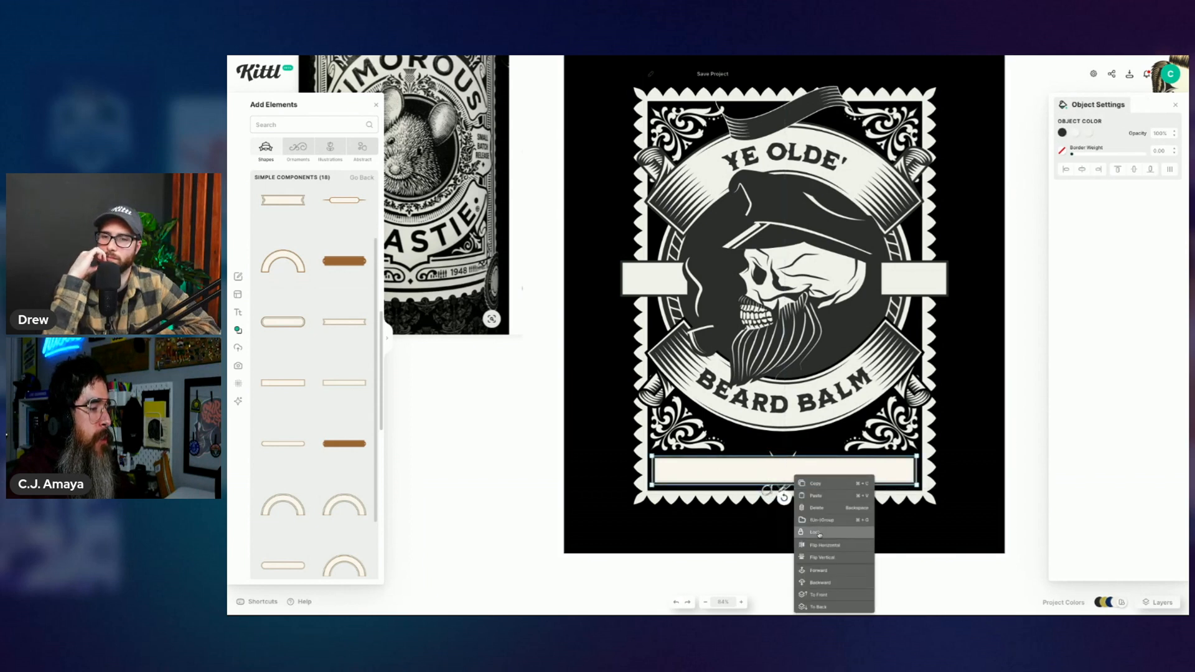
{"action": "left_click", "coordinate": [835, 598]}
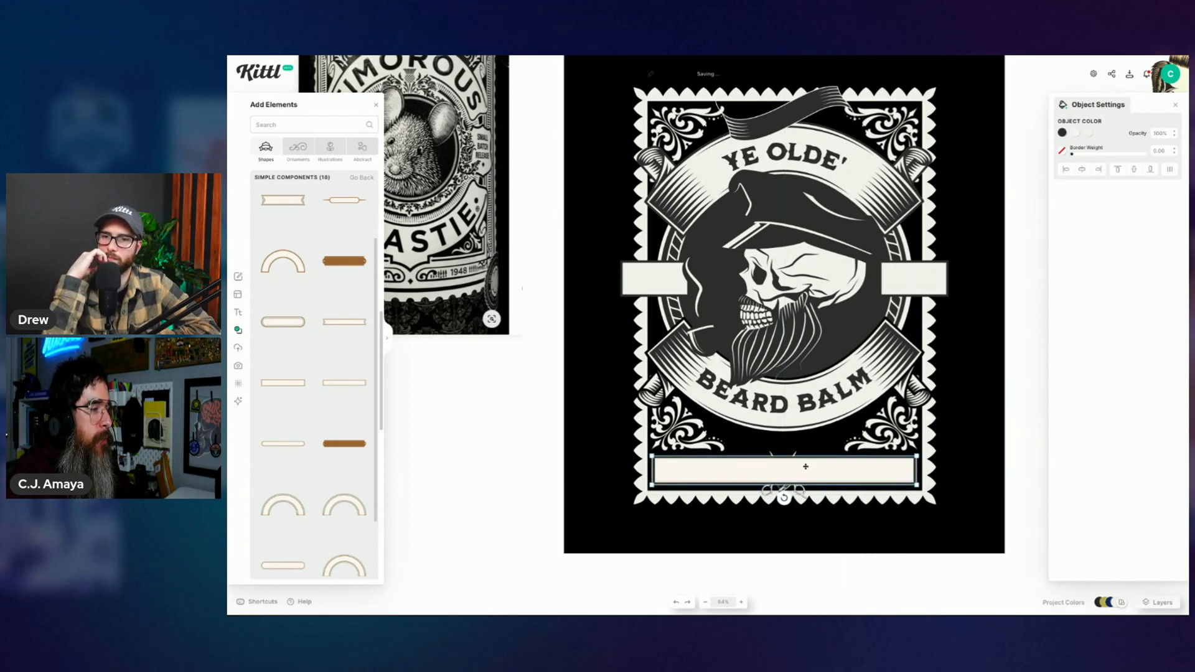
{"action": "left_click_drag", "start_coordinate": [800, 491], "coordinate": [803, 529]}
{"action": "right_click", "coordinate": [804, 531]}
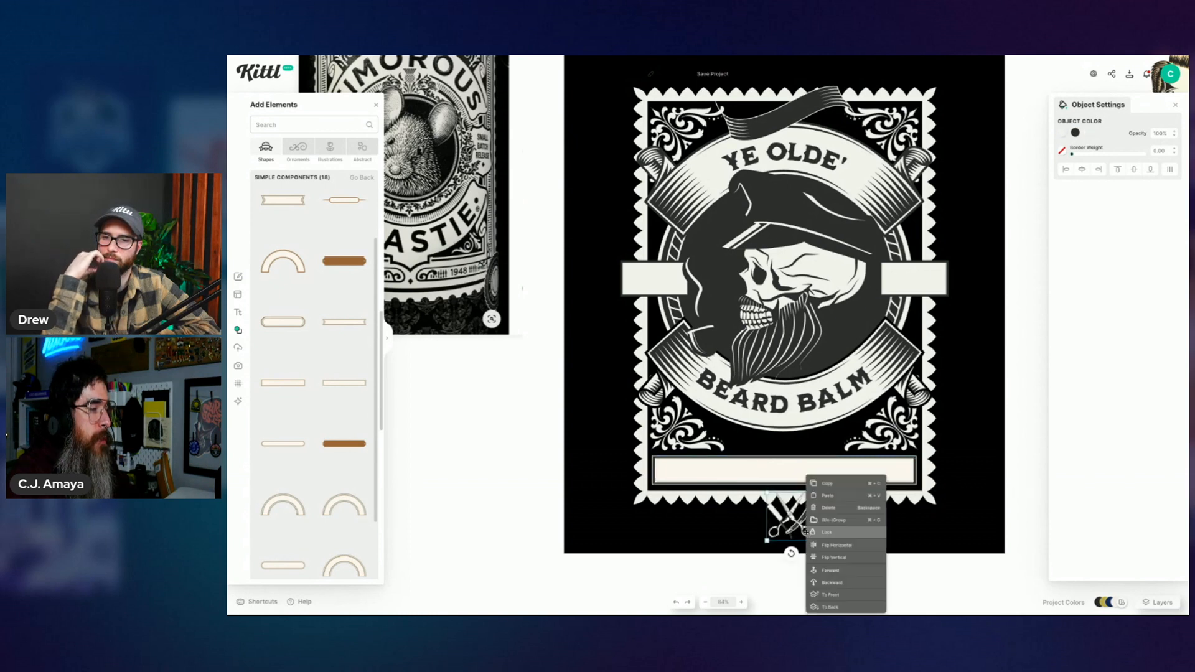
{"action": "left_click", "coordinate": [847, 594]}
Step: Move the scissors emblem onto the middle of the bordered bar and center it horizontally on the artboard
{"action": "left_click", "coordinate": [932, 514]}
{"action": "left_click_drag", "start_coordinate": [797, 516], "coordinate": [797, 471]}
{"action": "left_click", "coordinate": [1082, 169]}
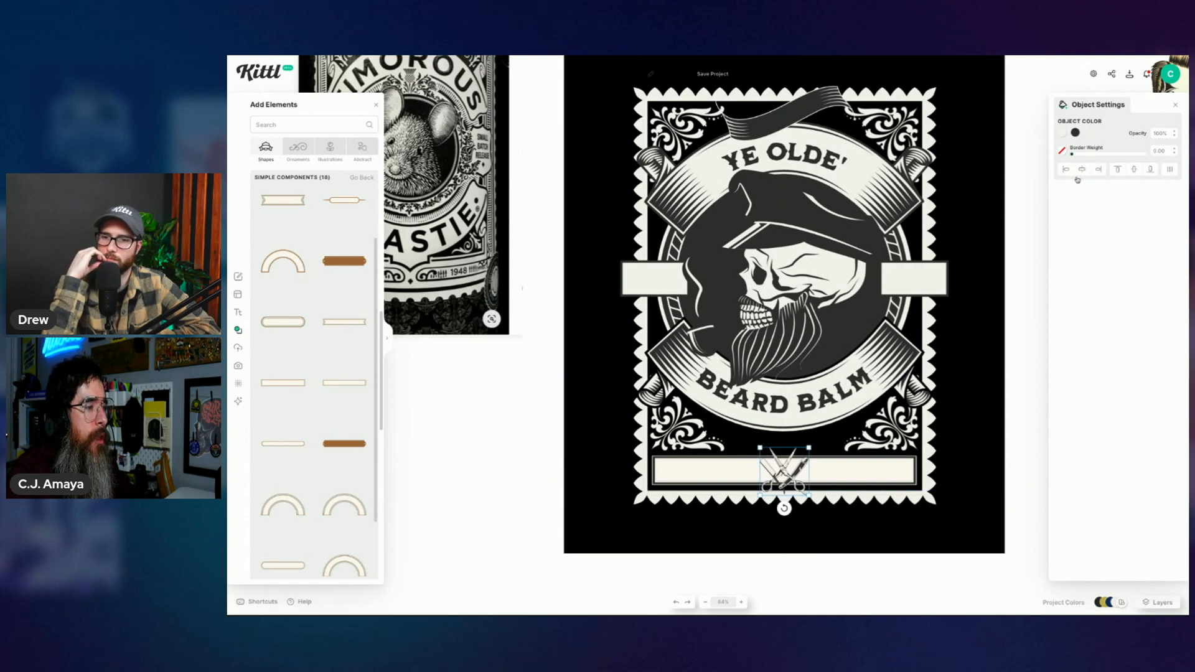
{"action": "left_click", "coordinate": [1028, 410]}
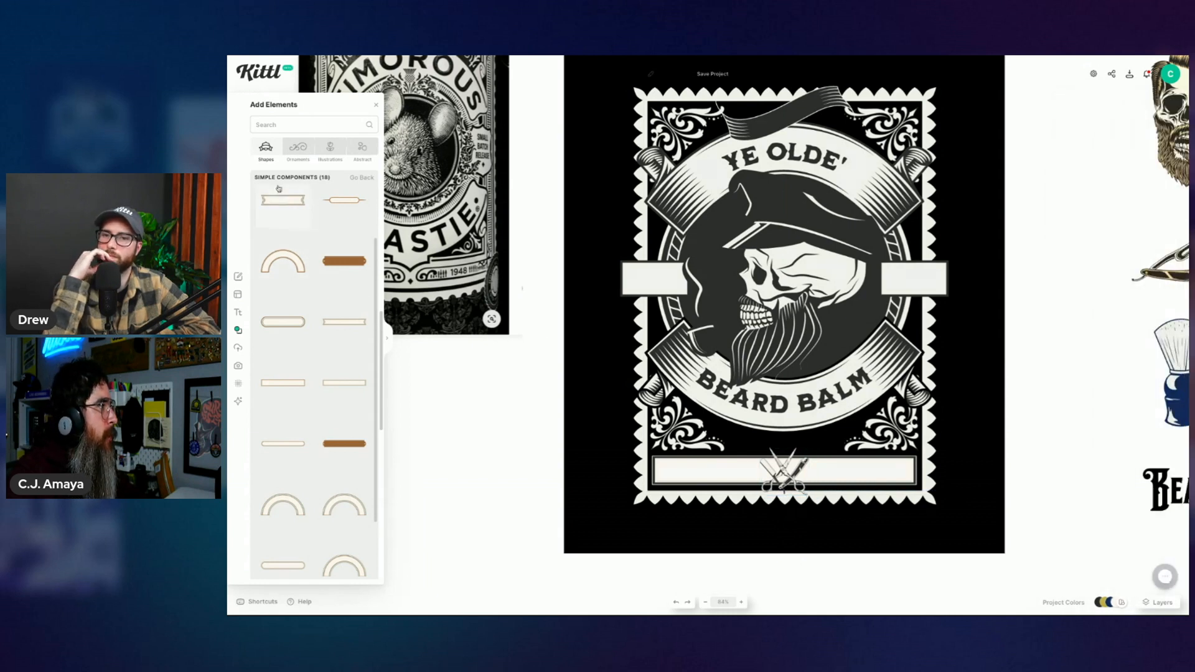
Step: Add the plain pale blue circle from the Badges shapes over the scissors, slightly reduced in size, and send it backward behind them
{"action": "left_click", "coordinate": [360, 178]}
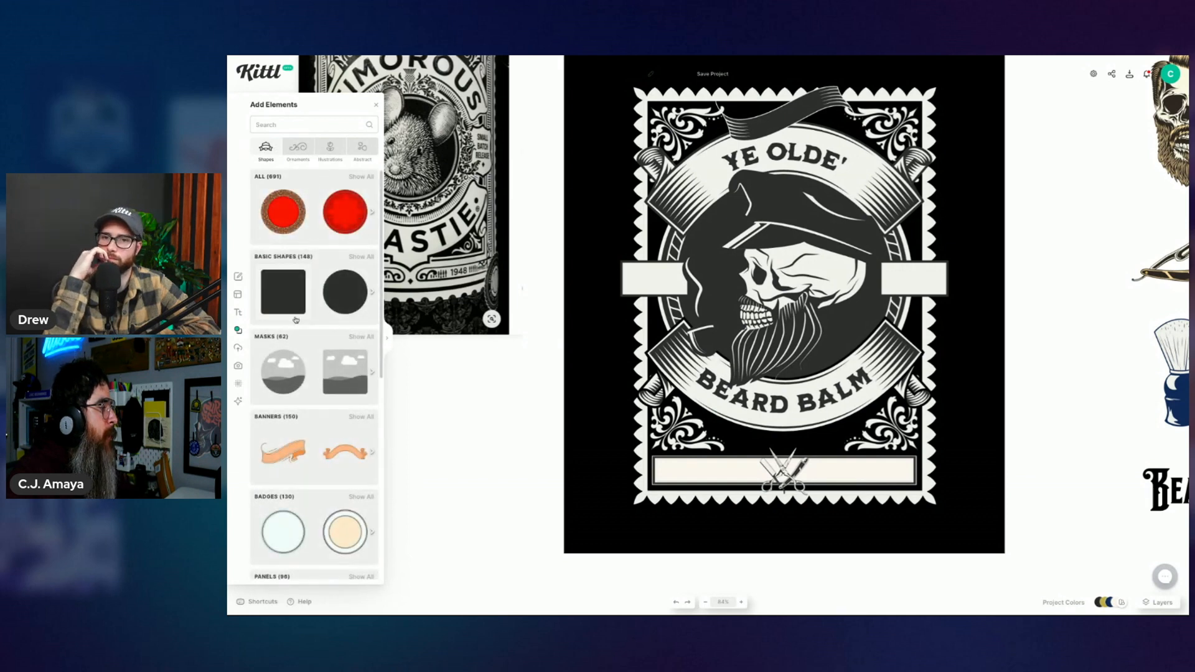
{"action": "scroll", "coordinate": [295, 320], "scroll_direction": "down", "scroll_amount": 1}
{"action": "left_click", "coordinate": [361, 480]}
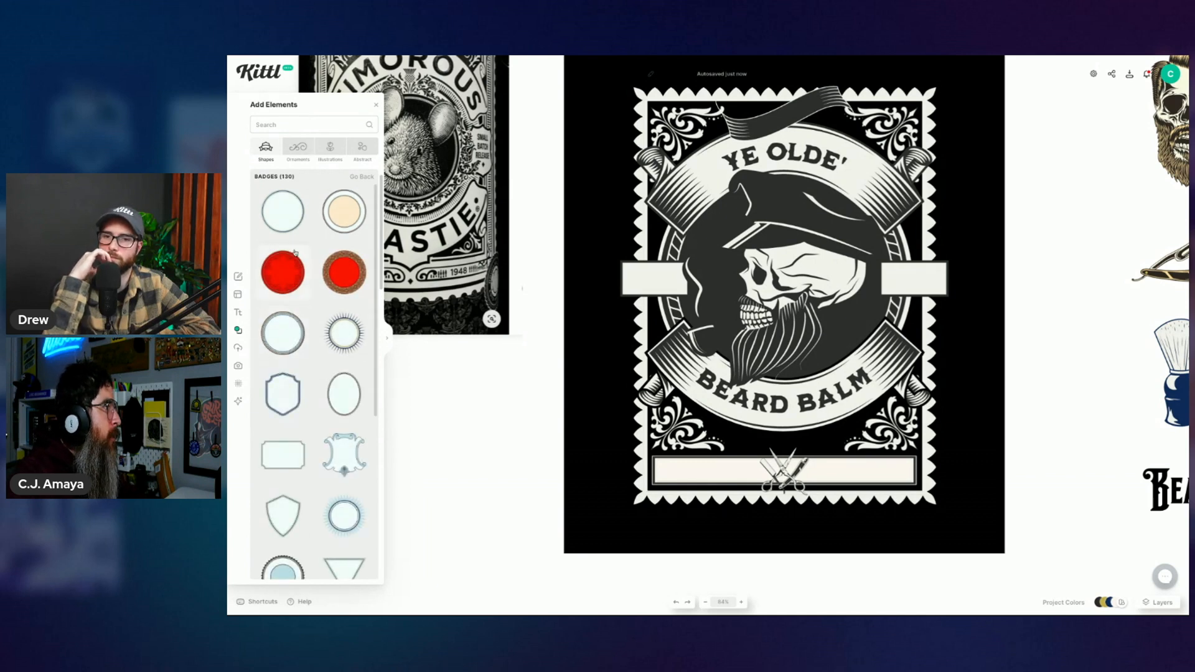
{"action": "left_click_drag", "start_coordinate": [290, 228], "coordinate": [796, 474]}
{"action": "left_click_drag", "start_coordinate": [836, 526], "coordinate": [823, 513]}
{"action": "right_click", "coordinate": [784, 475]}
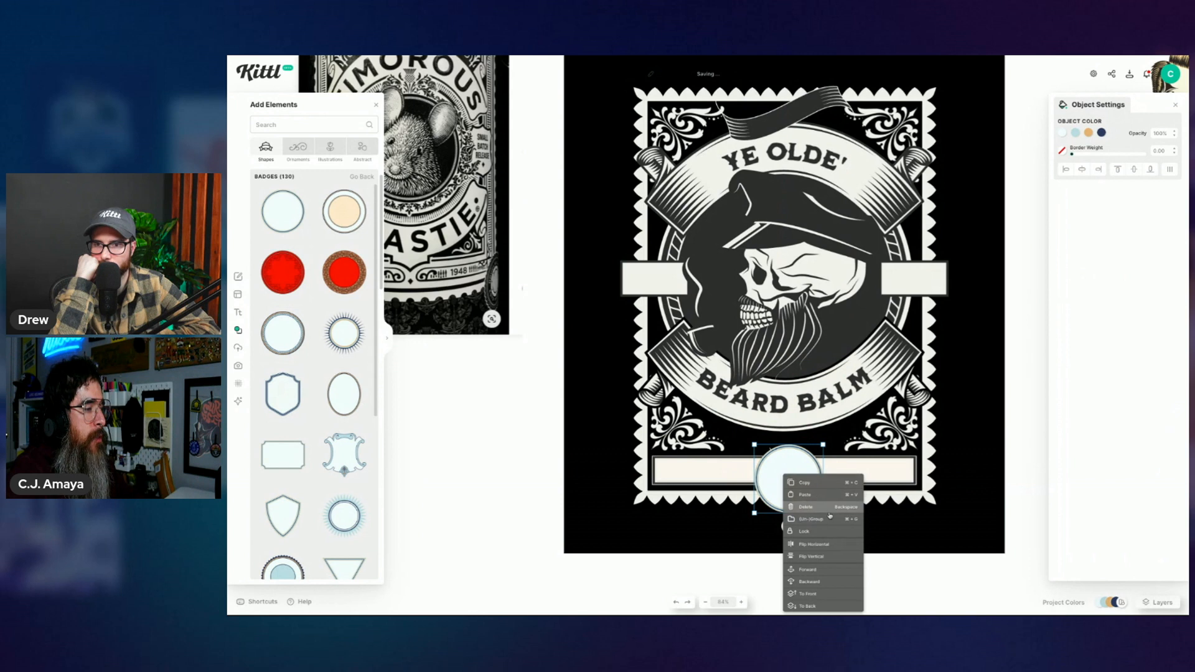
{"action": "left_click", "coordinate": [823, 583]}
Step: Align the scissors and circular badge vertically, and shrink the scissors slightly so they sit centered inside the badge
{"action": "left_click", "coordinate": [811, 492]}
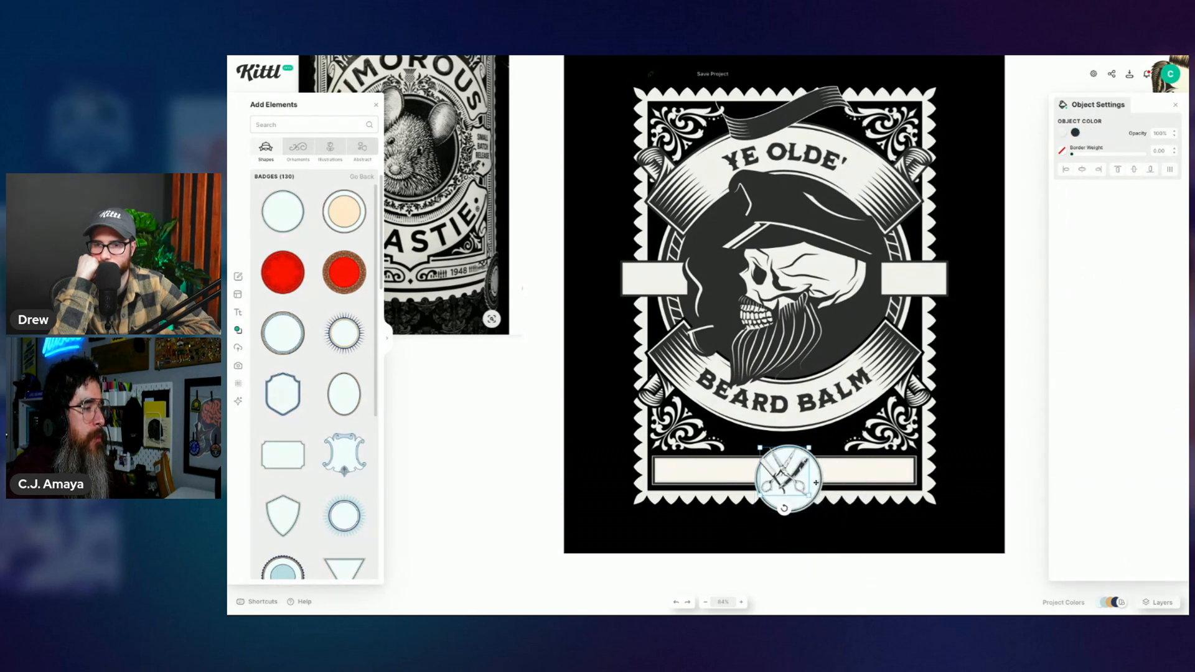
{"action": "left_click", "coordinate": [817, 483], "text": "shift"}
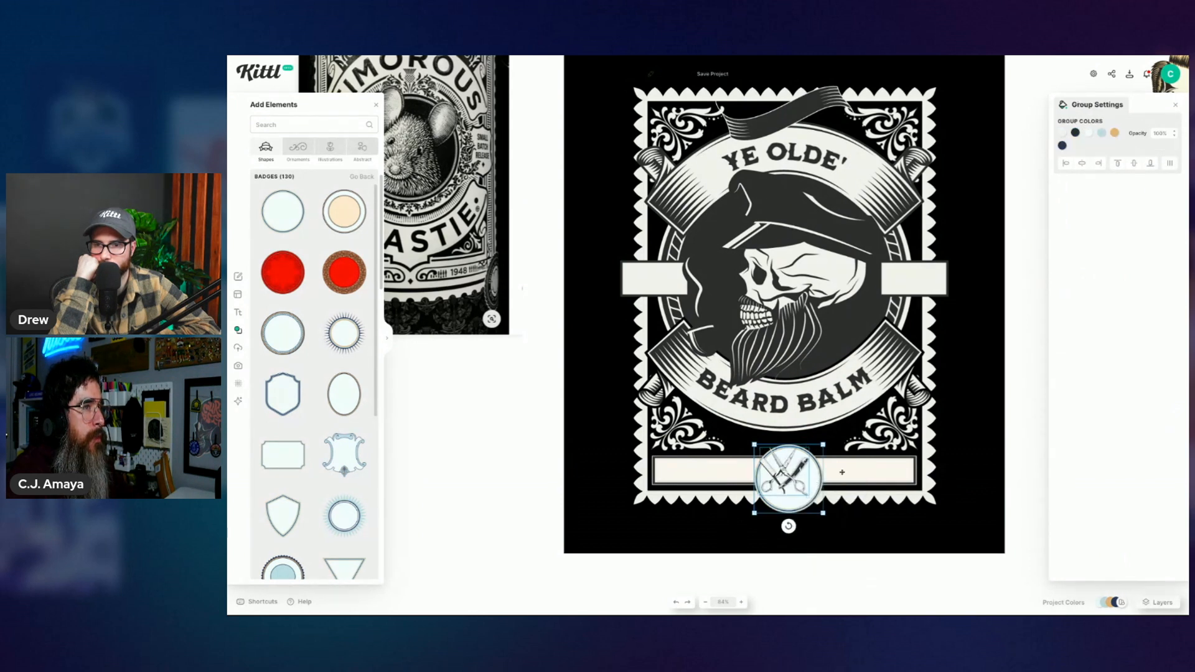
{"action": "left_click", "coordinate": [1135, 164]}
{"action": "left_click", "coordinate": [877, 574]}
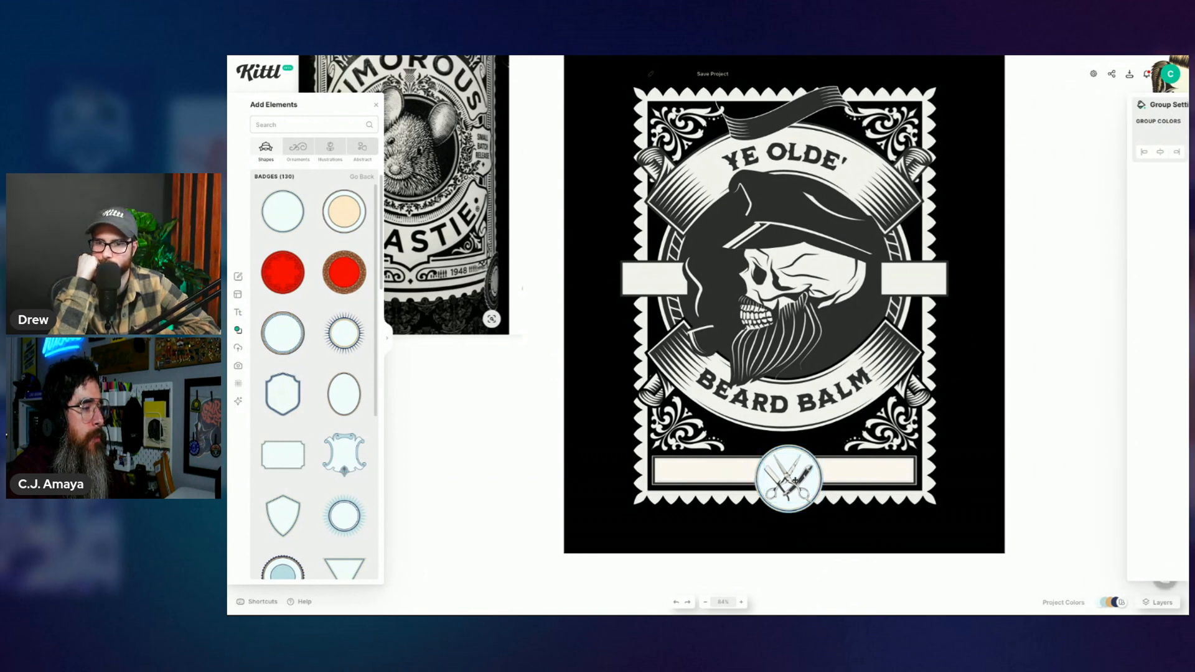
{"action": "left_click", "coordinate": [795, 480]}
{"action": "left_click_drag", "start_coordinate": [815, 504], "coordinate": [814, 503]}
Step: Recolor the badge's fill and orange outline to off-white, and its pale blue band and navy outline to dark grey
{"action": "left_click", "coordinate": [821, 480]}
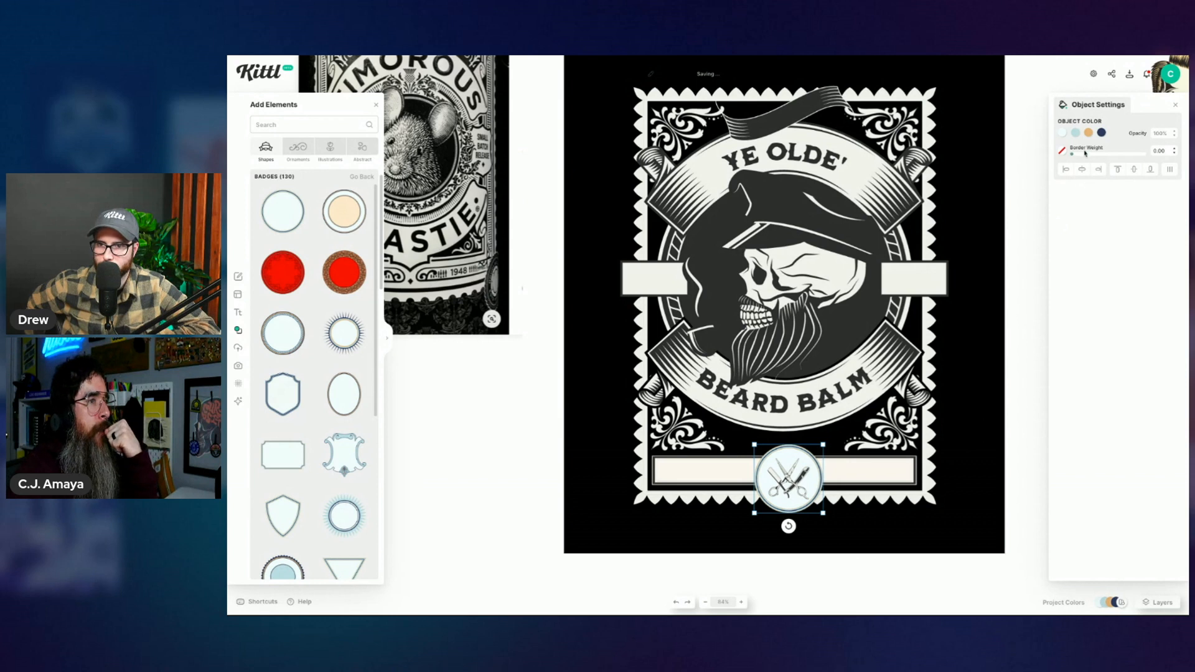
{"action": "left_click", "coordinate": [1073, 133]}
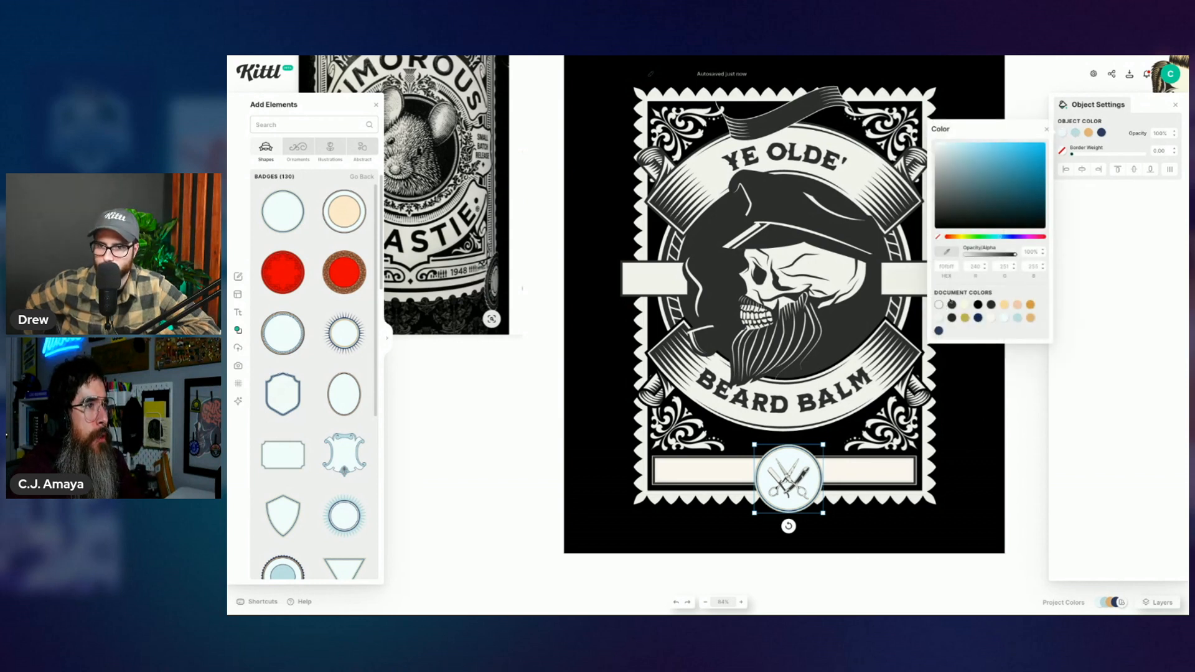
{"action": "left_click", "coordinate": [1075, 134]}
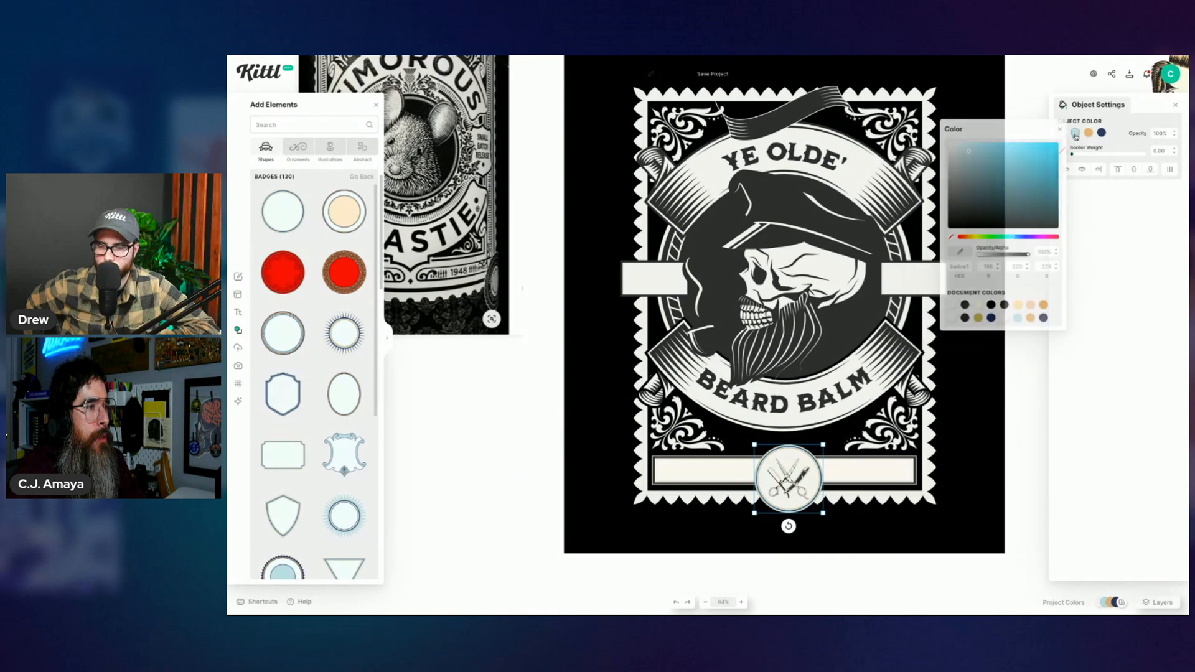
{"action": "left_click", "coordinate": [965, 305]}
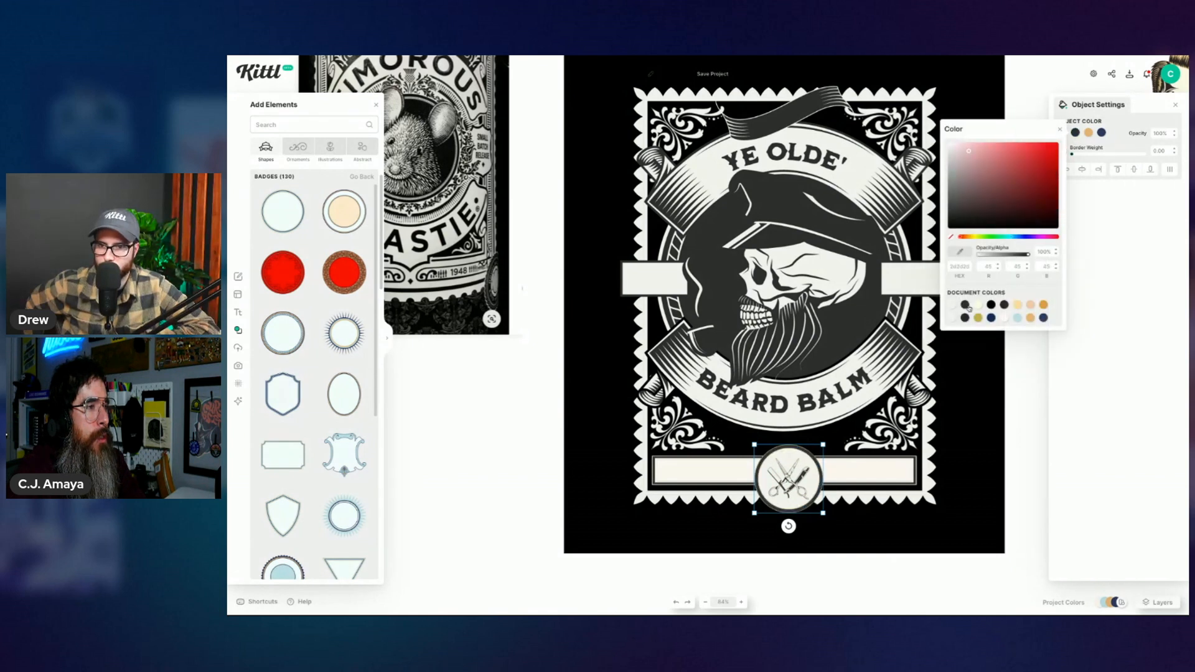
{"action": "left_click", "coordinate": [1088, 133]}
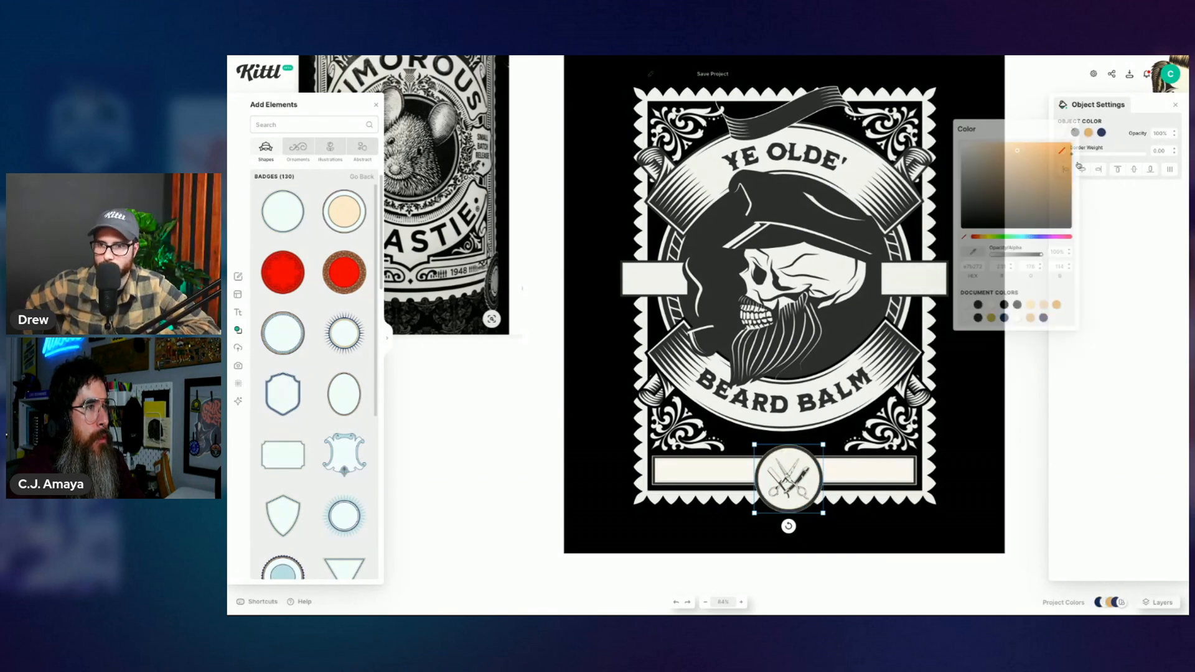
{"action": "left_click", "coordinate": [1004, 318]}
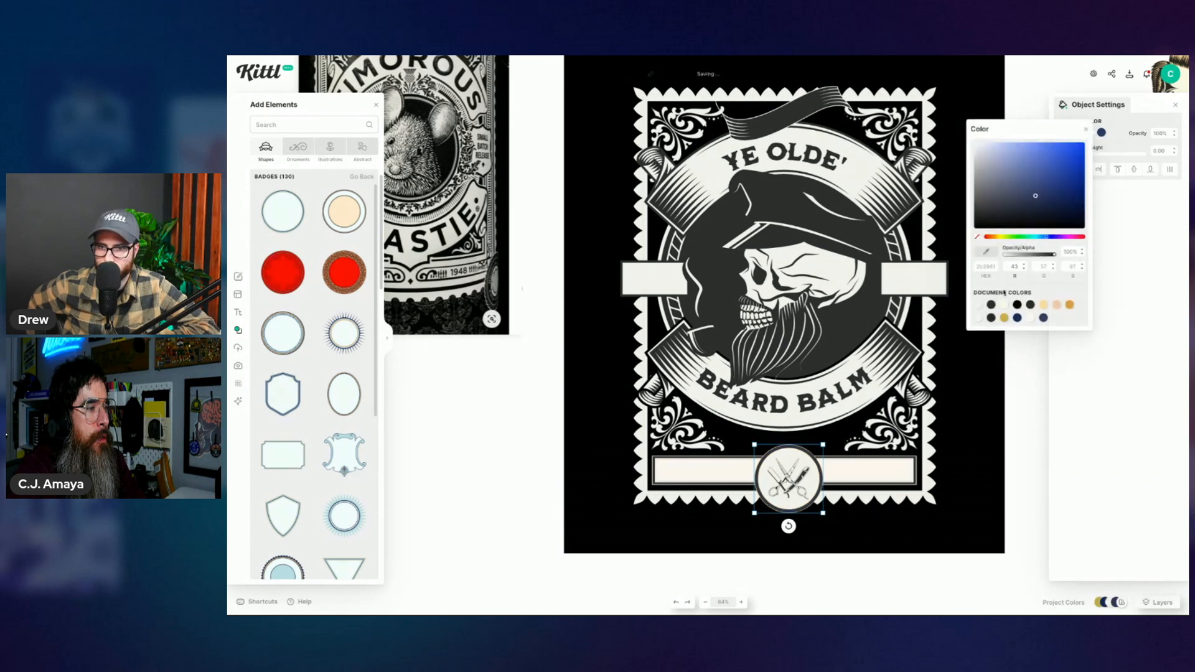
{"action": "left_click", "coordinate": [967, 524]}
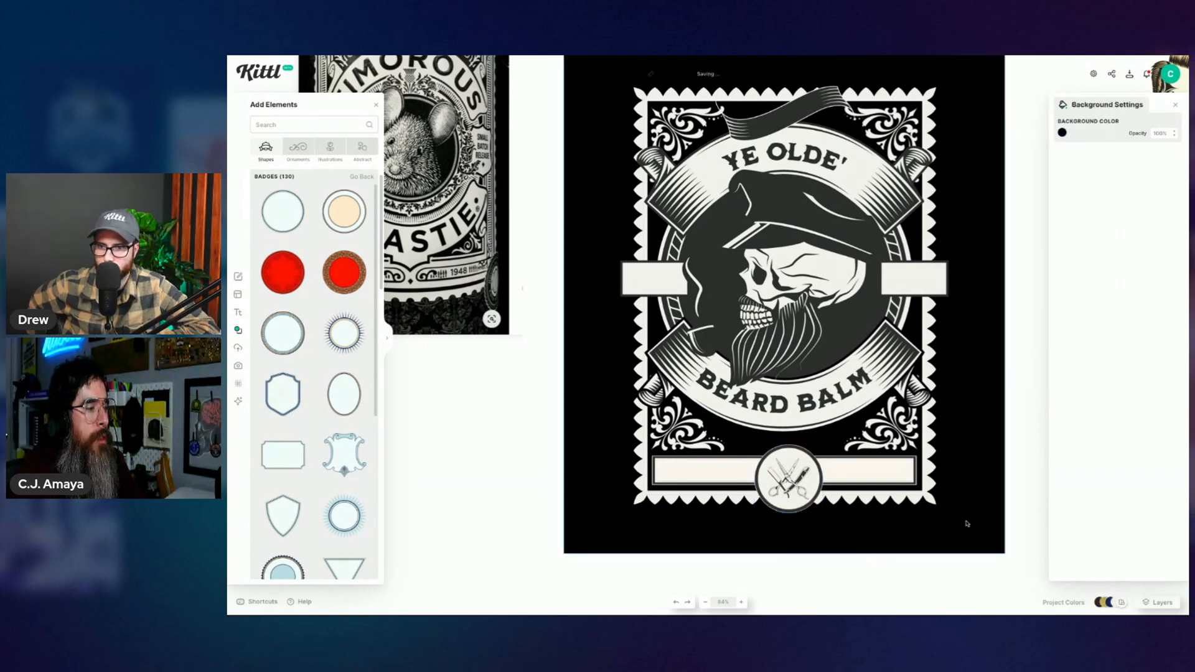
{"action": "left_click", "coordinate": [792, 508]}
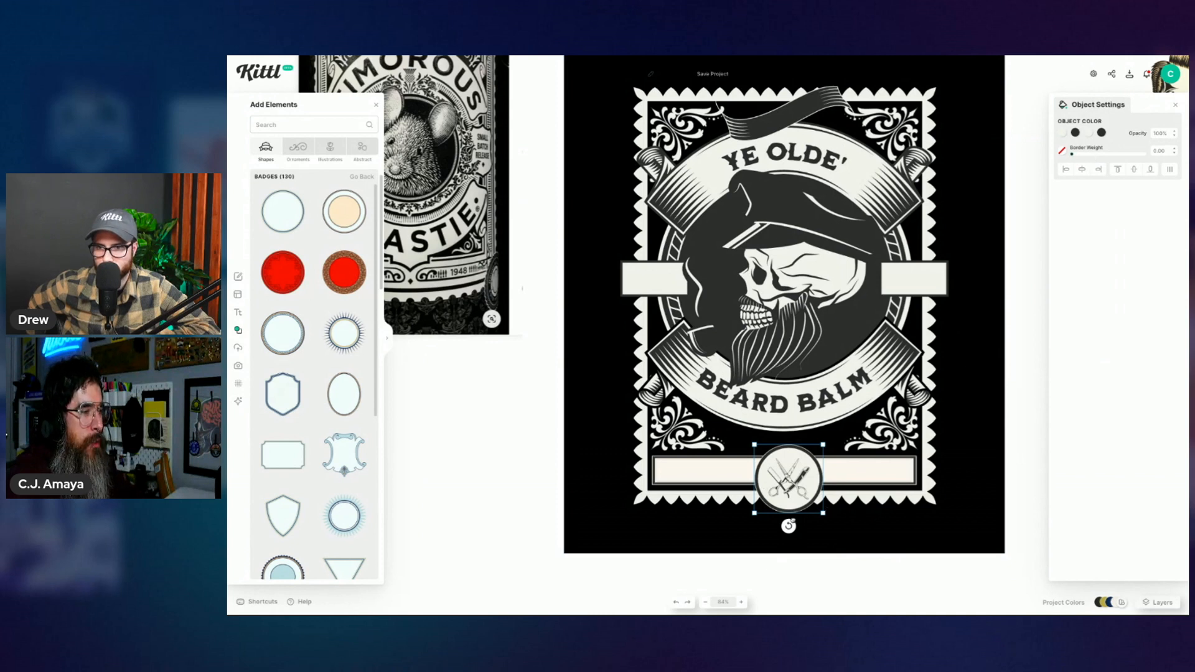
{"action": "left_click", "coordinate": [849, 477]}
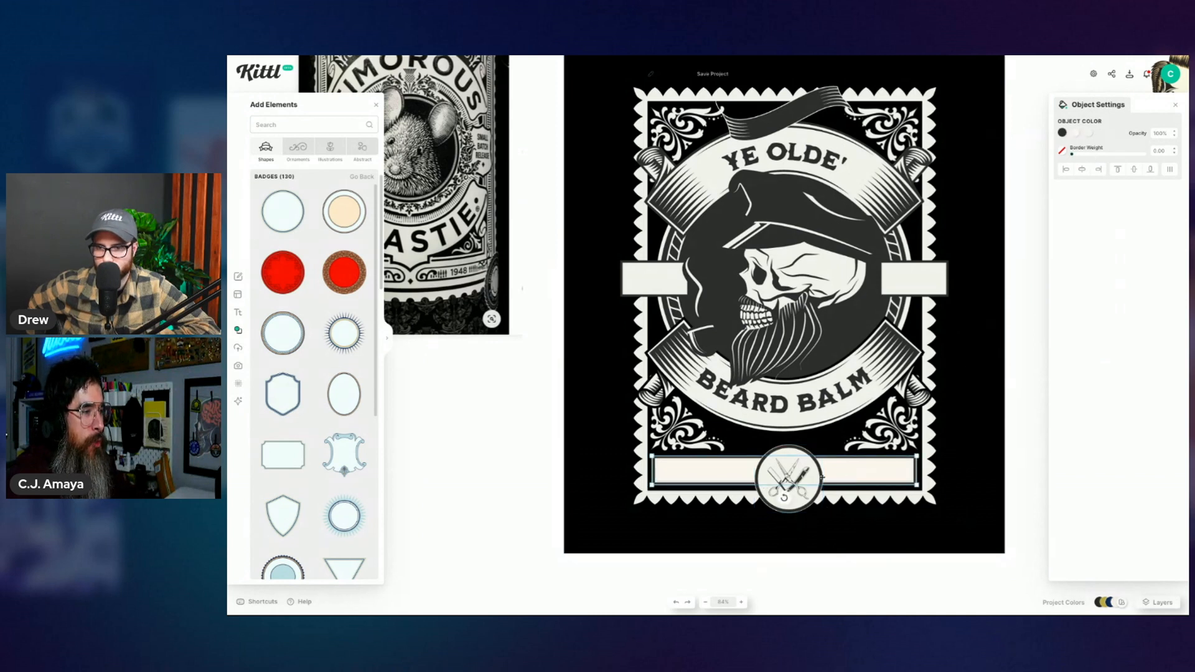
{"action": "left_click", "coordinate": [993, 405]}
{"action": "left_click", "coordinate": [820, 500]}
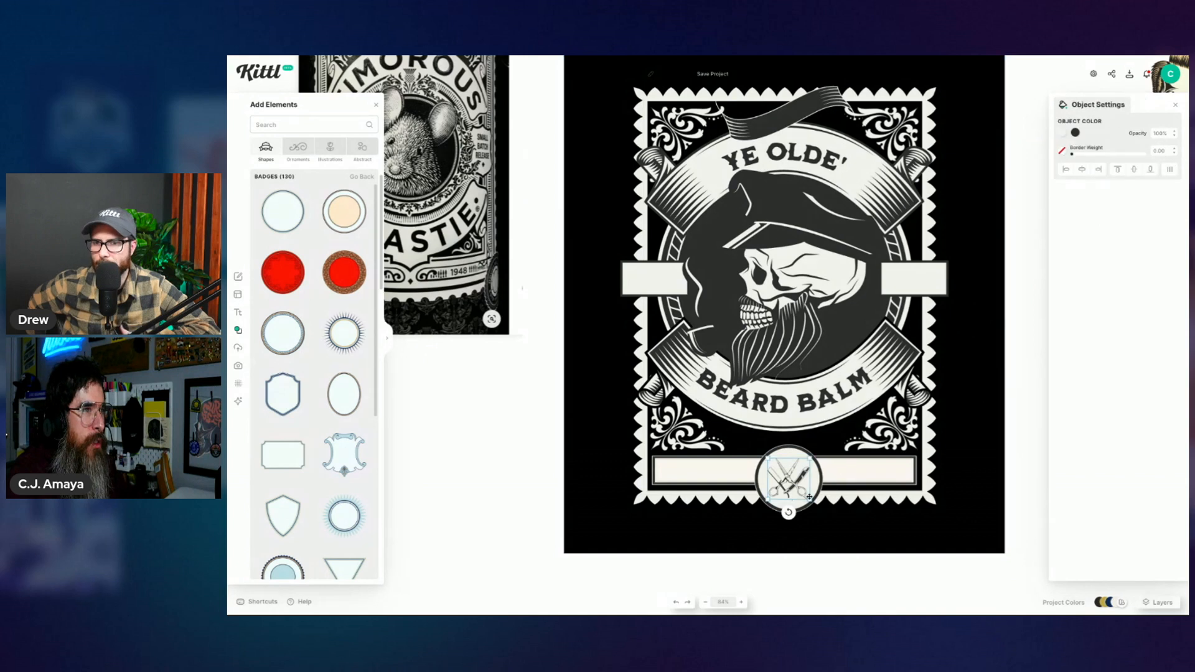
{"action": "left_click", "coordinate": [834, 520]}
Step: Give the circular badge a thin off-white border by choosing the border color and raising its border weight
{"action": "left_click", "coordinate": [799, 455]}
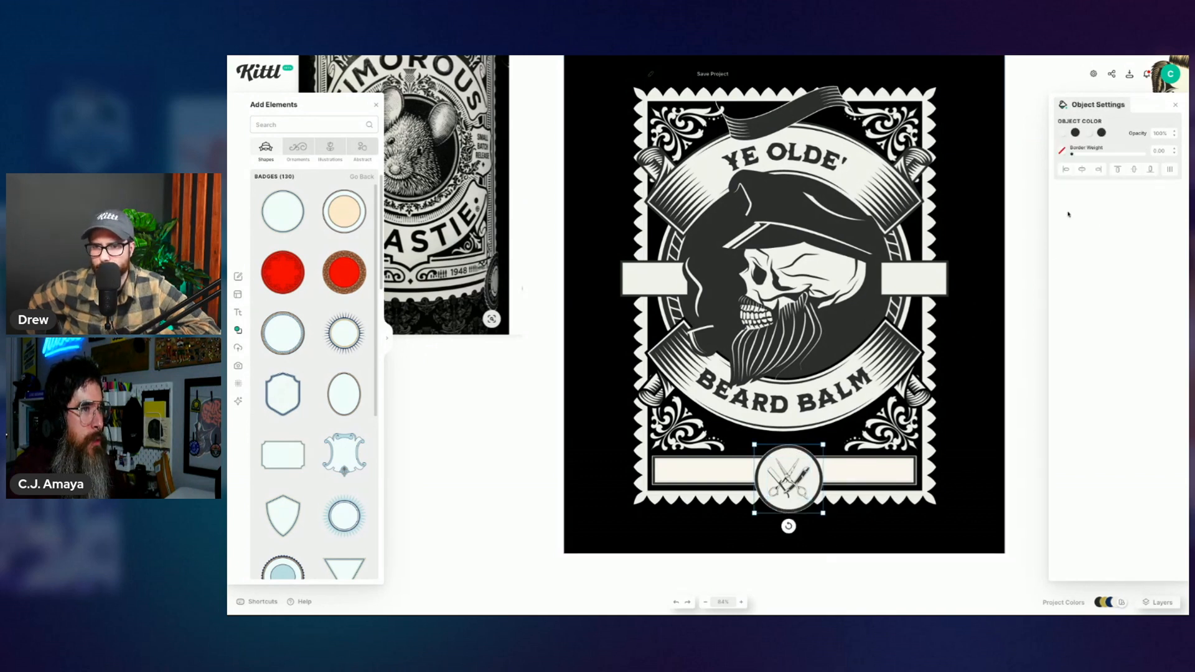
{"action": "left_click", "coordinate": [1064, 152]}
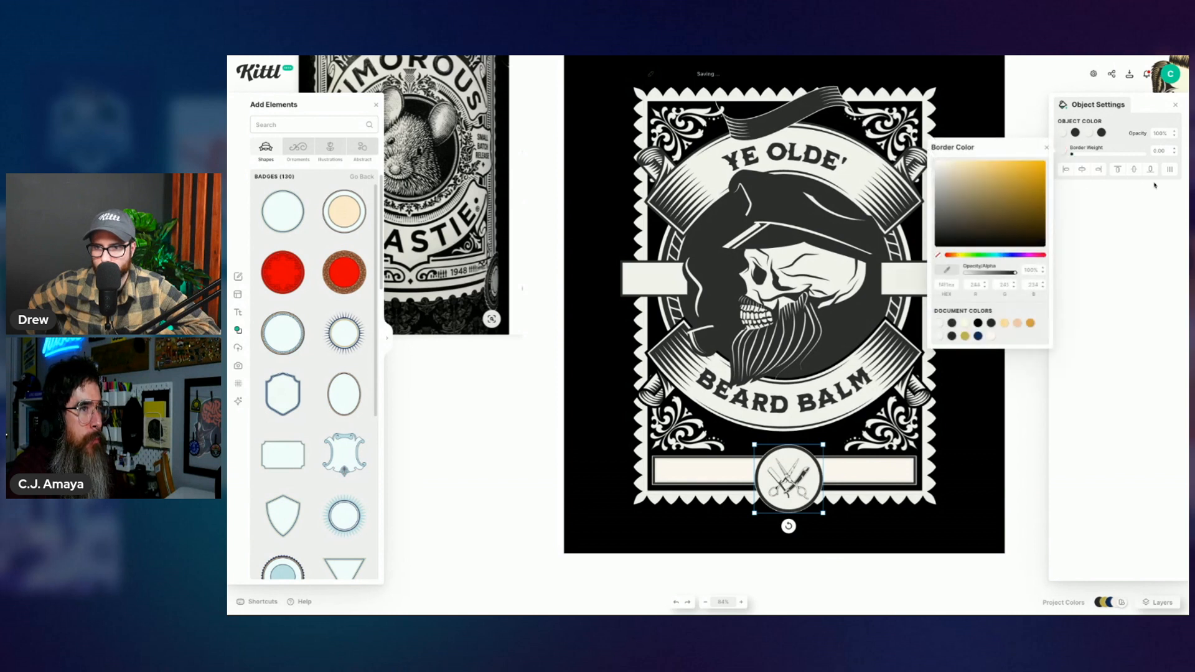
{"action": "left_click", "coordinate": [1175, 149]}
{"action": "left_click", "coordinate": [1175, 149]}
{"action": "left_click", "coordinate": [1174, 148]}
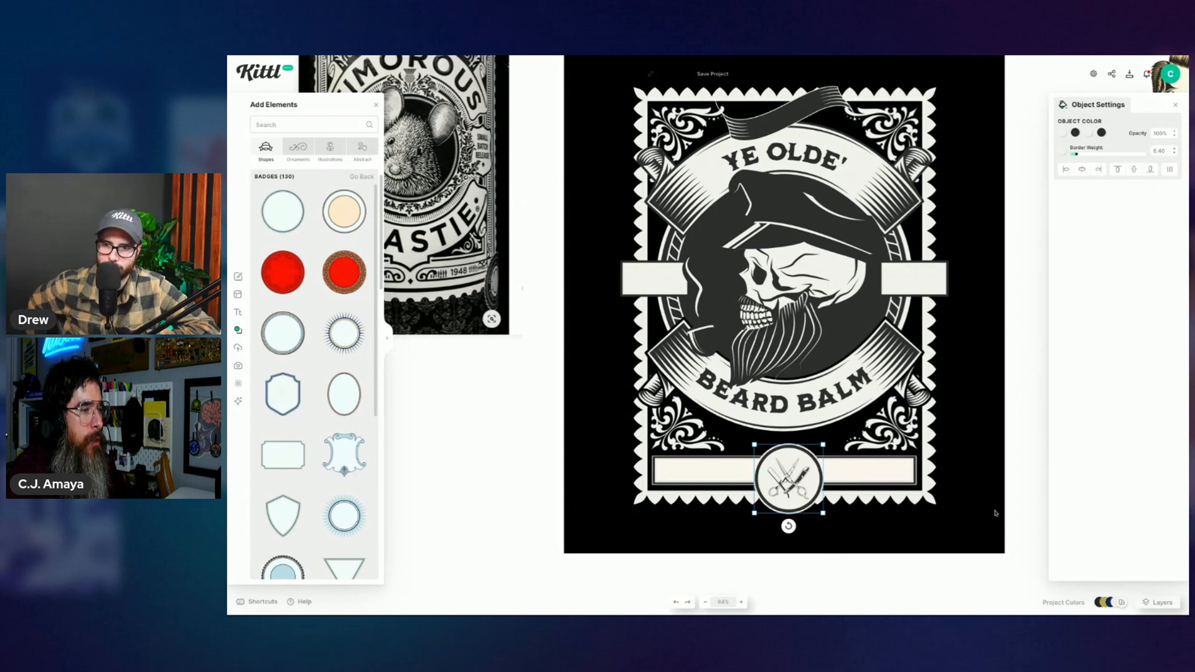
{"action": "left_click", "coordinate": [995, 513]}
Step: Group the scissors with the circular badge and shrink the group slightly over the bar
{"action": "left_click", "coordinate": [789, 511]}
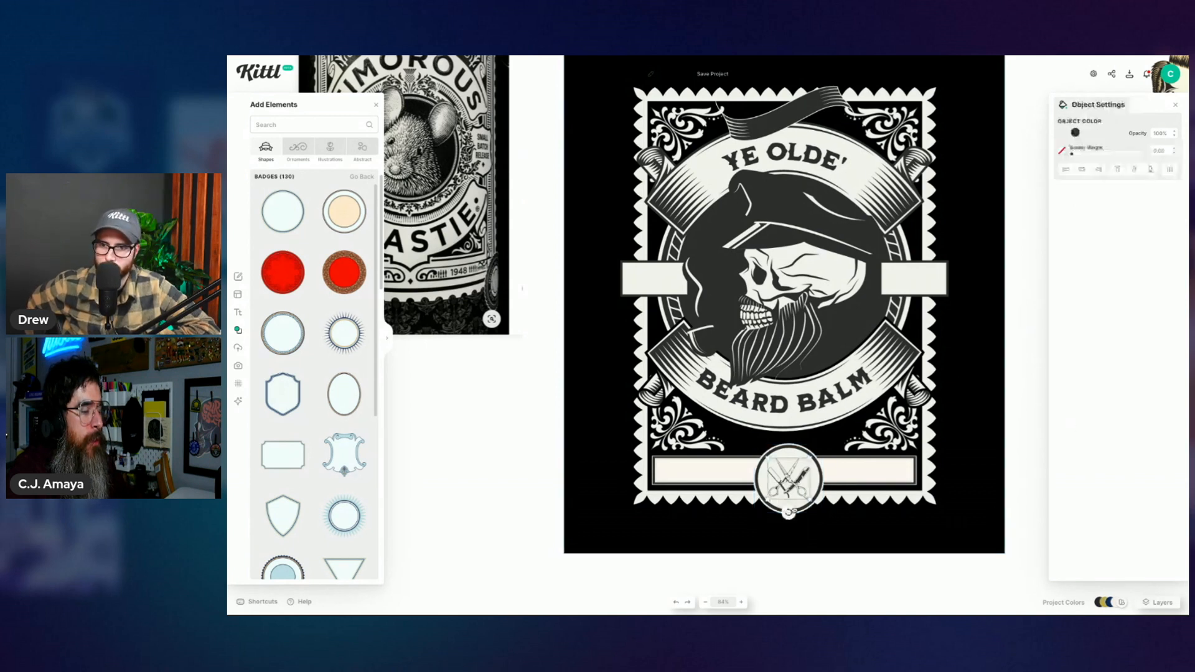
{"action": "left_click", "coordinate": [808, 495]}
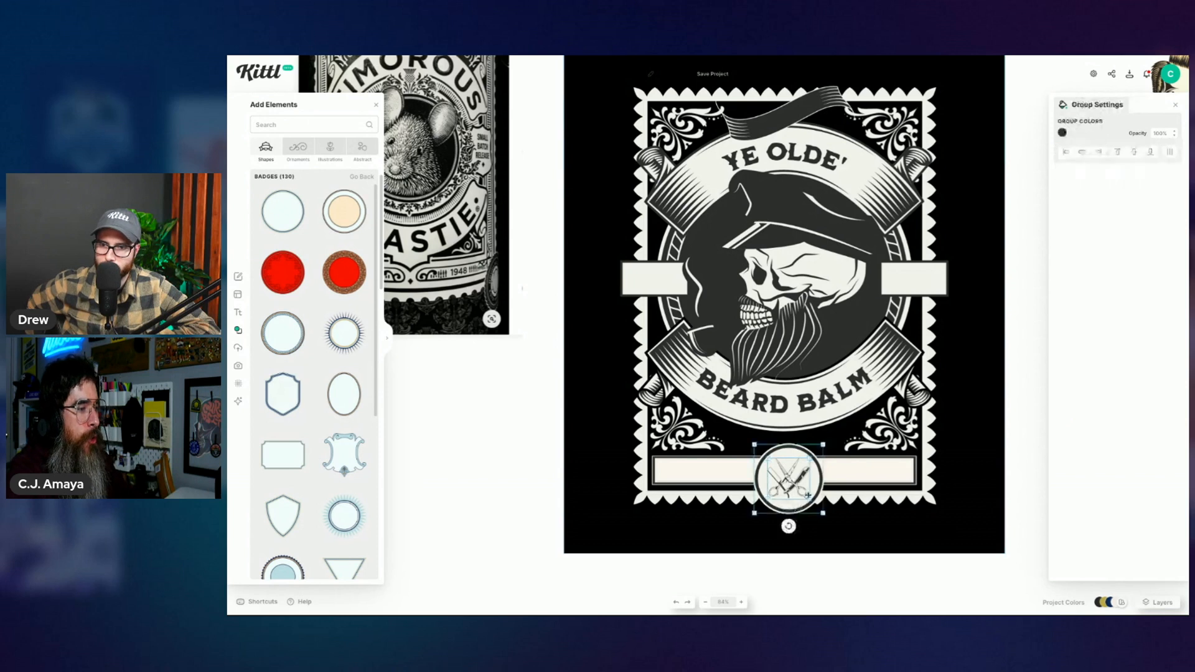
{"action": "right_click", "coordinate": [808, 495]}
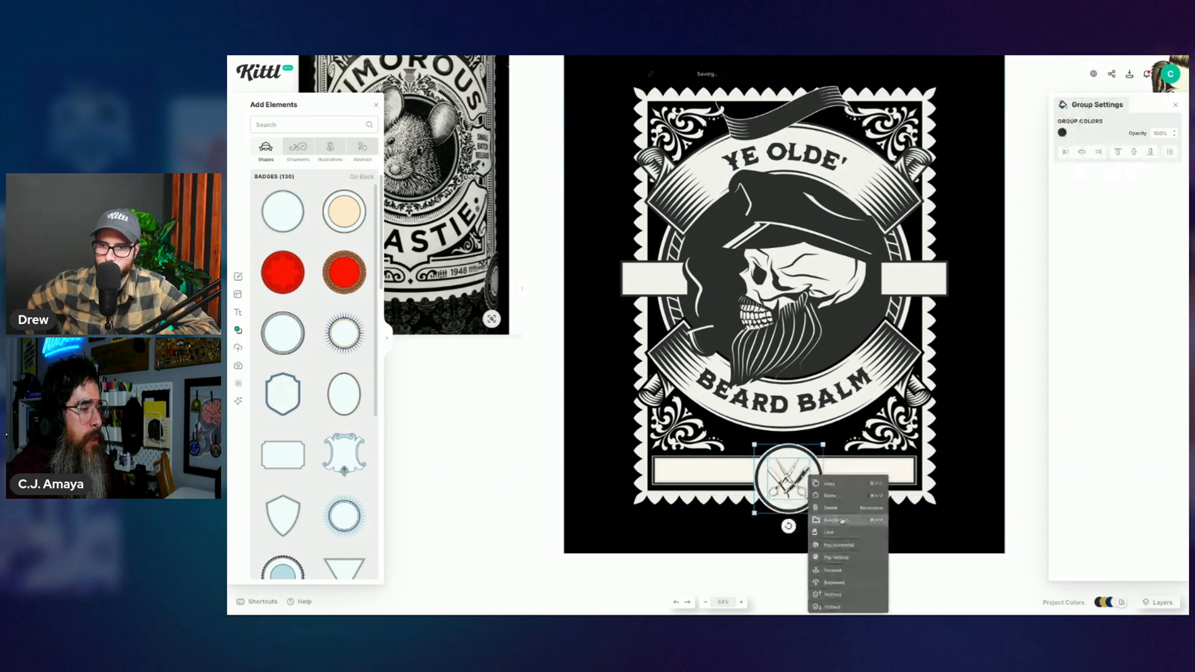
{"action": "left_click", "coordinate": [826, 519]}
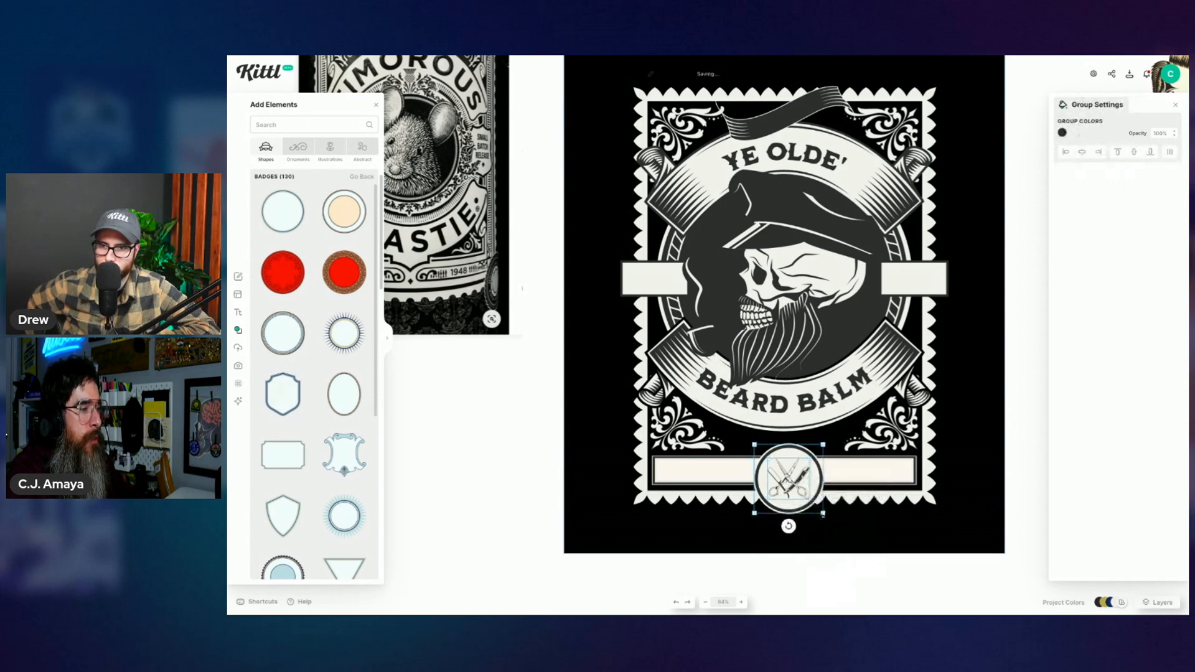
{"action": "left_click_drag", "start_coordinate": [822, 514], "coordinate": [819, 510]}
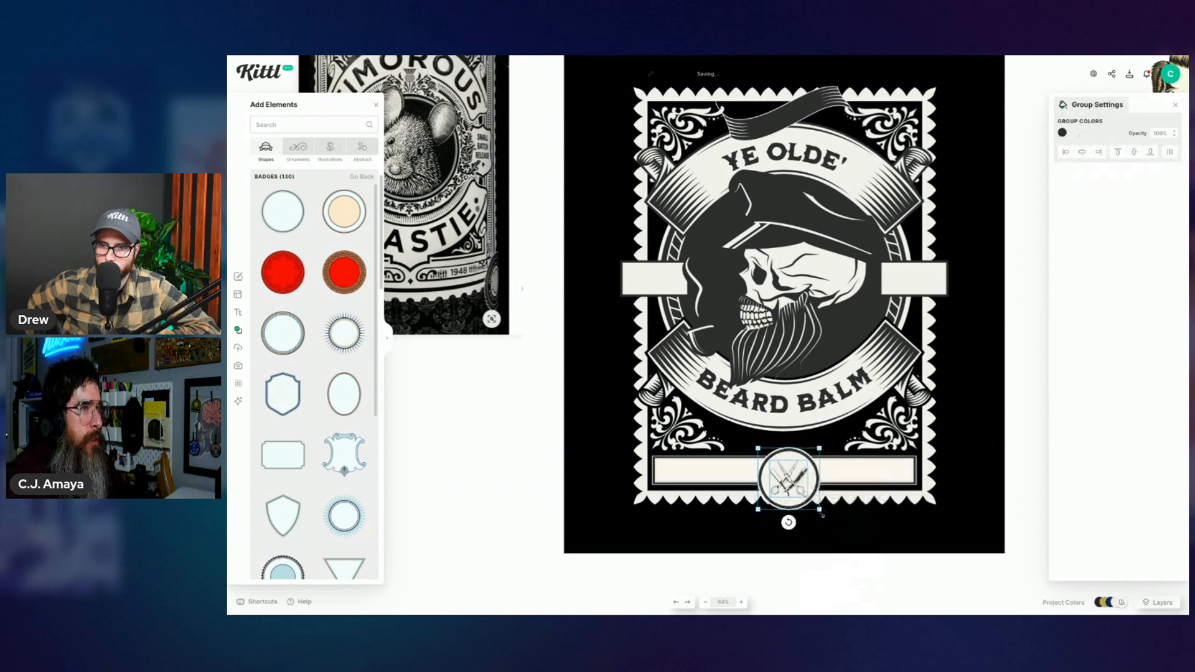
Step: Shrink the scissors badge group slightly and align it vertically with the lower bar
{"action": "left_click_drag", "start_coordinate": [822, 515], "coordinate": [819, 511]}
{"action": "left_click", "coordinate": [853, 472], "text": "shift"}
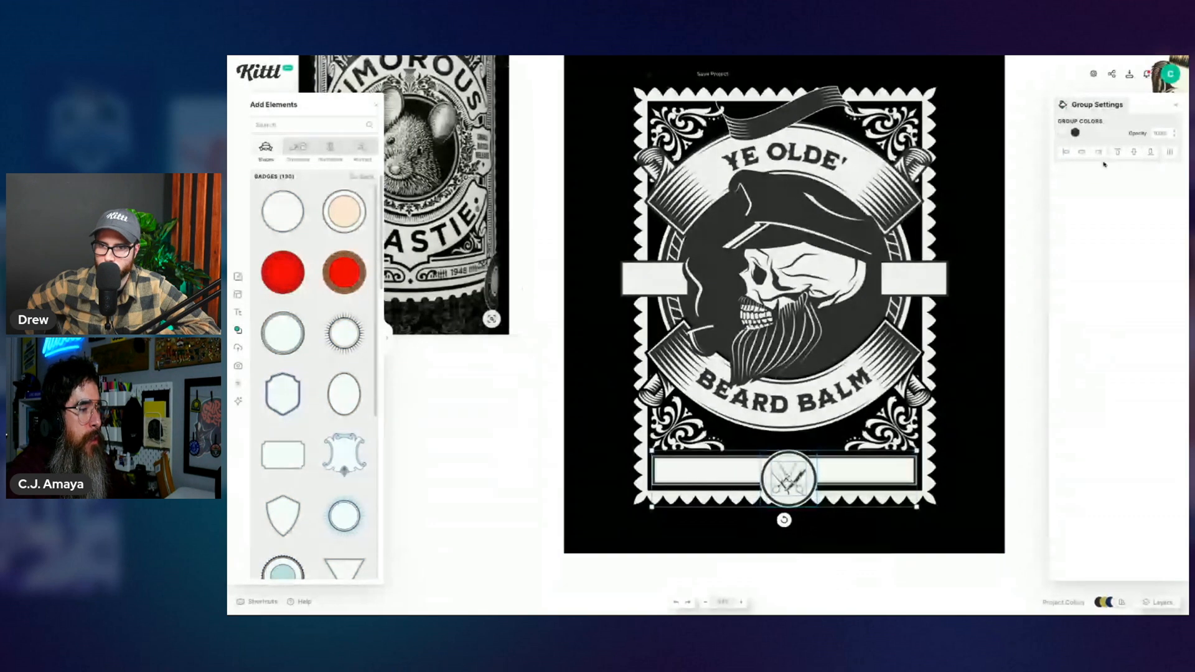
{"action": "left_click", "coordinate": [1135, 152]}
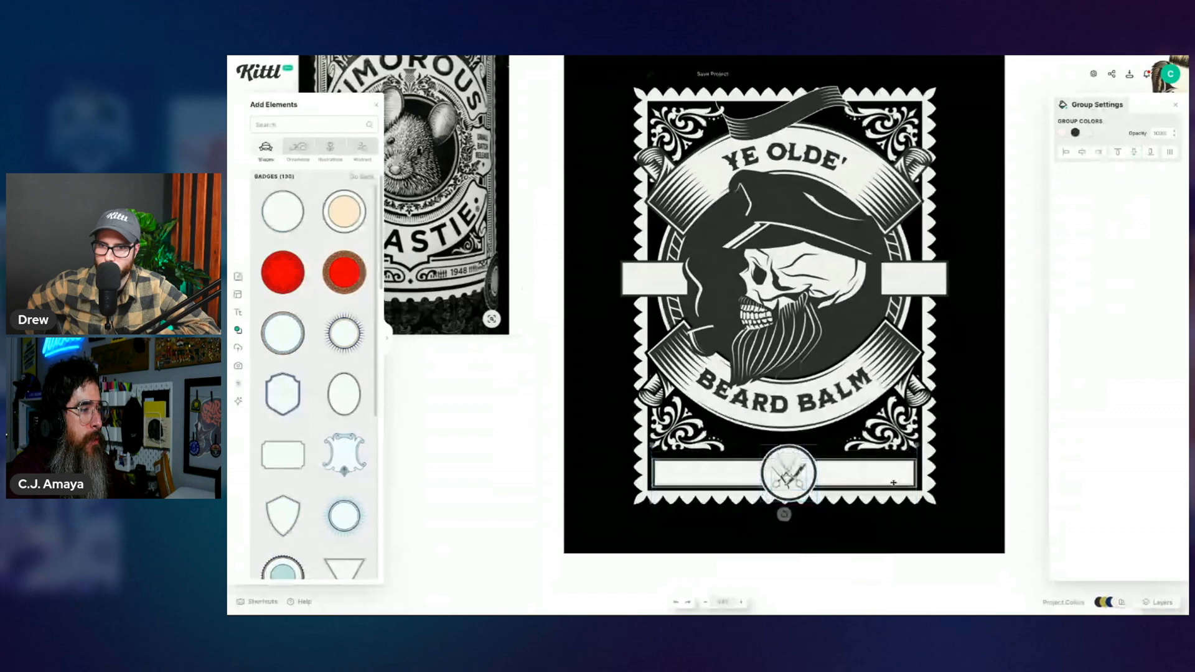
{"action": "left_click", "coordinate": [990, 443]}
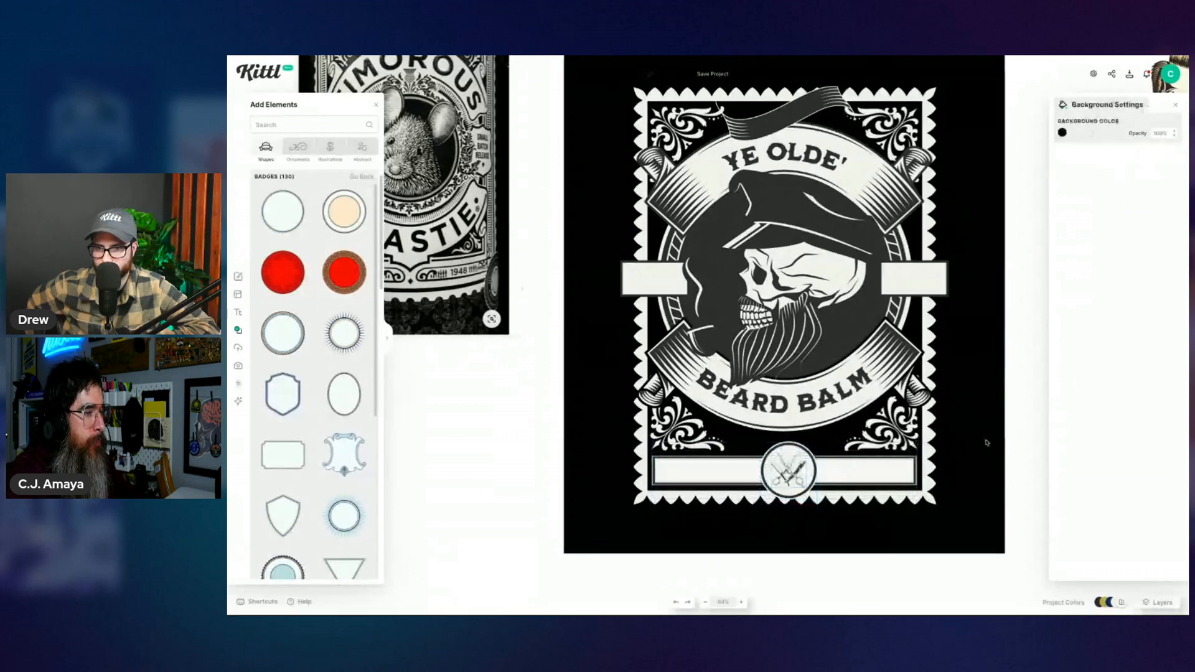
Step: Ungroup the scissors badge and set the circular badge's border weight to 5.25
{"action": "left_click", "coordinate": [900, 467]}
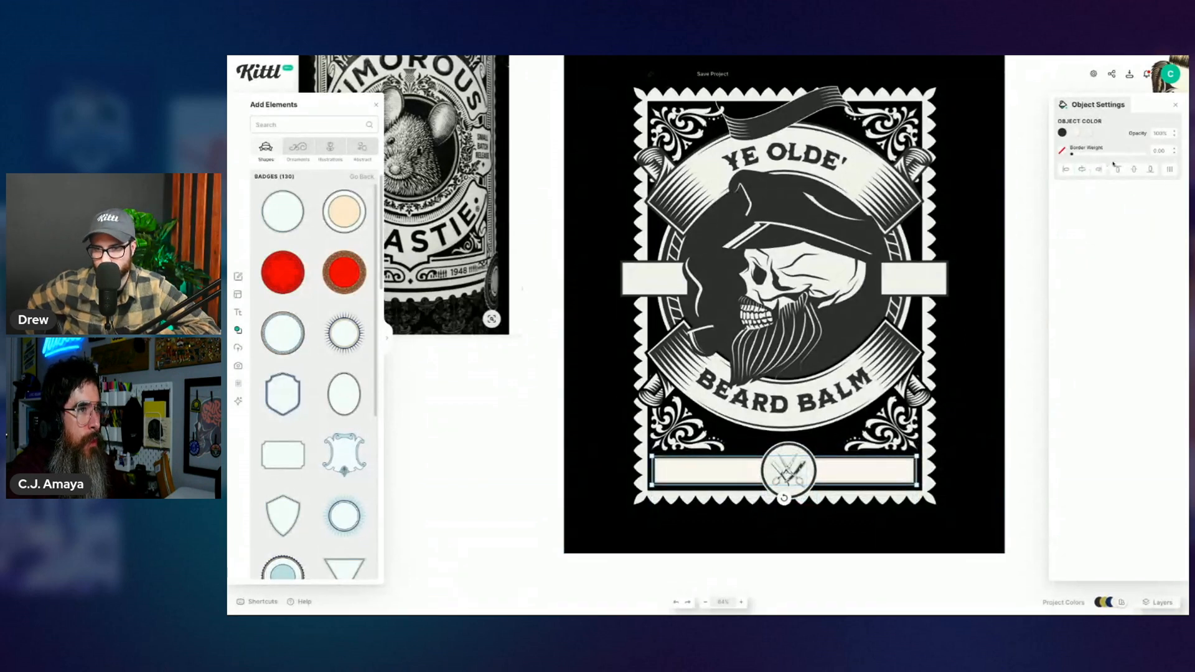
{"action": "left_click", "coordinate": [1064, 154]}
{"action": "left_click", "coordinate": [788, 476]}
{"action": "left_click", "coordinate": [789, 476]}
{"action": "right_click", "coordinate": [808, 474]}
{"action": "left_click", "coordinate": [834, 530]}
{"action": "left_click", "coordinate": [783, 446]}
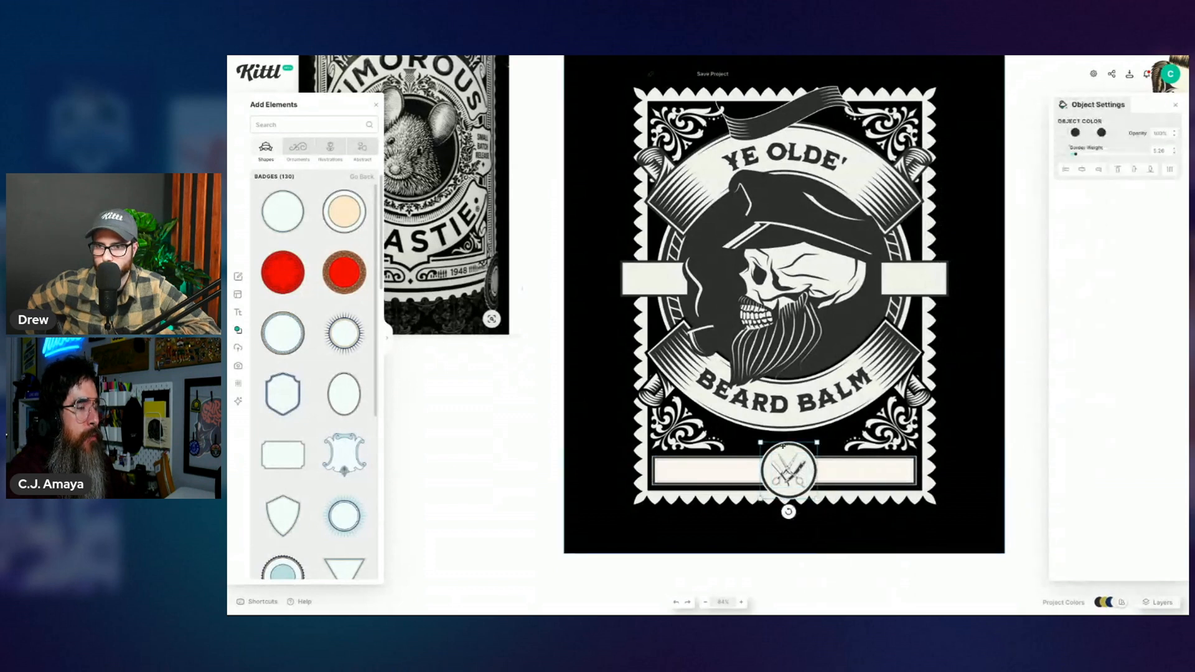
{"action": "left_click", "coordinate": [1159, 150]}
{"action": "type", "text": "5"}
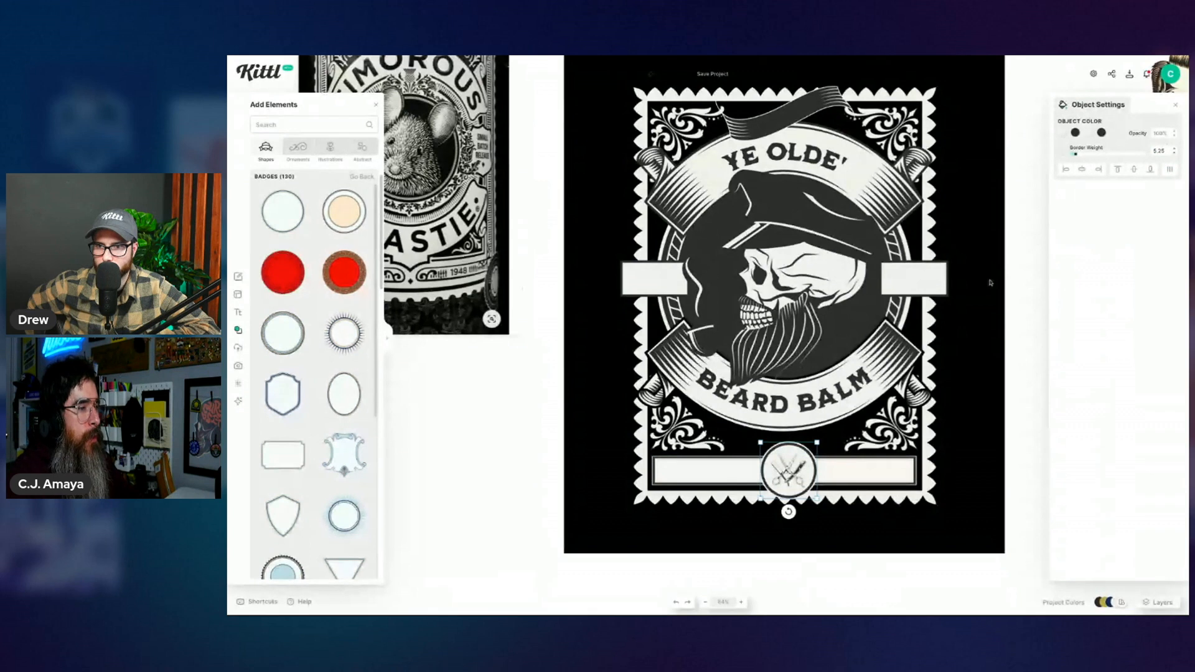
Step: Set the lower bar's border weight to 5.25 to match the circular badge
{"action": "left_click", "coordinate": [909, 461]}
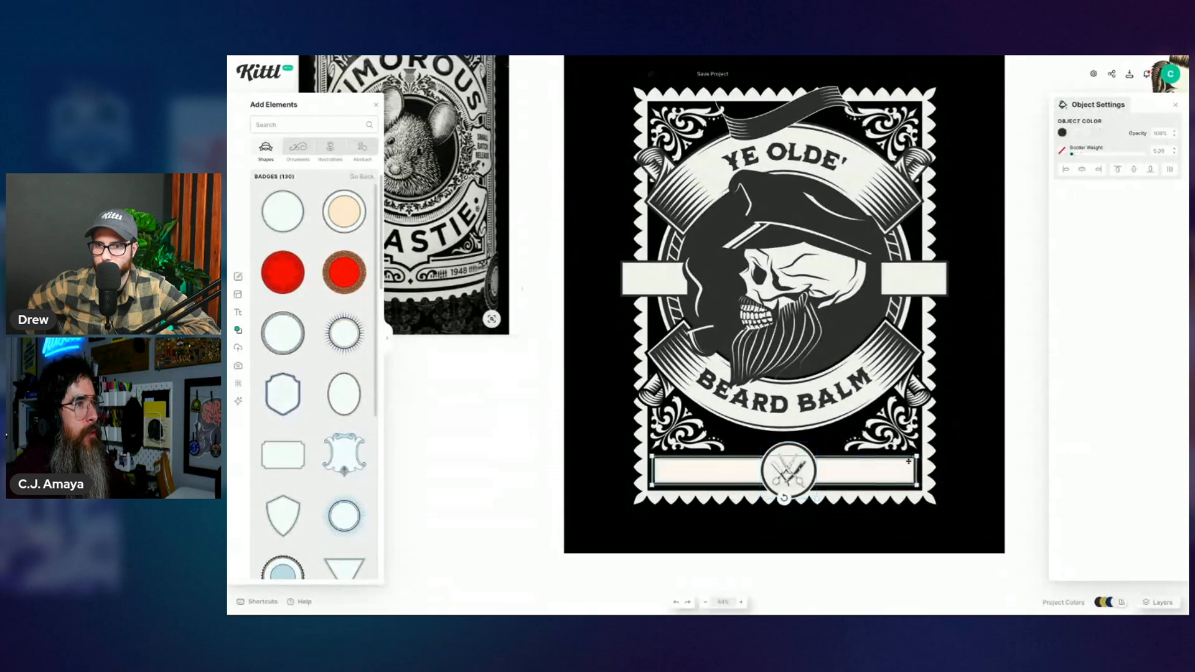
{"action": "left_click", "coordinate": [1153, 149]}
{"action": "type", "text": "5.25"}
{"action": "key", "text": "Return"}
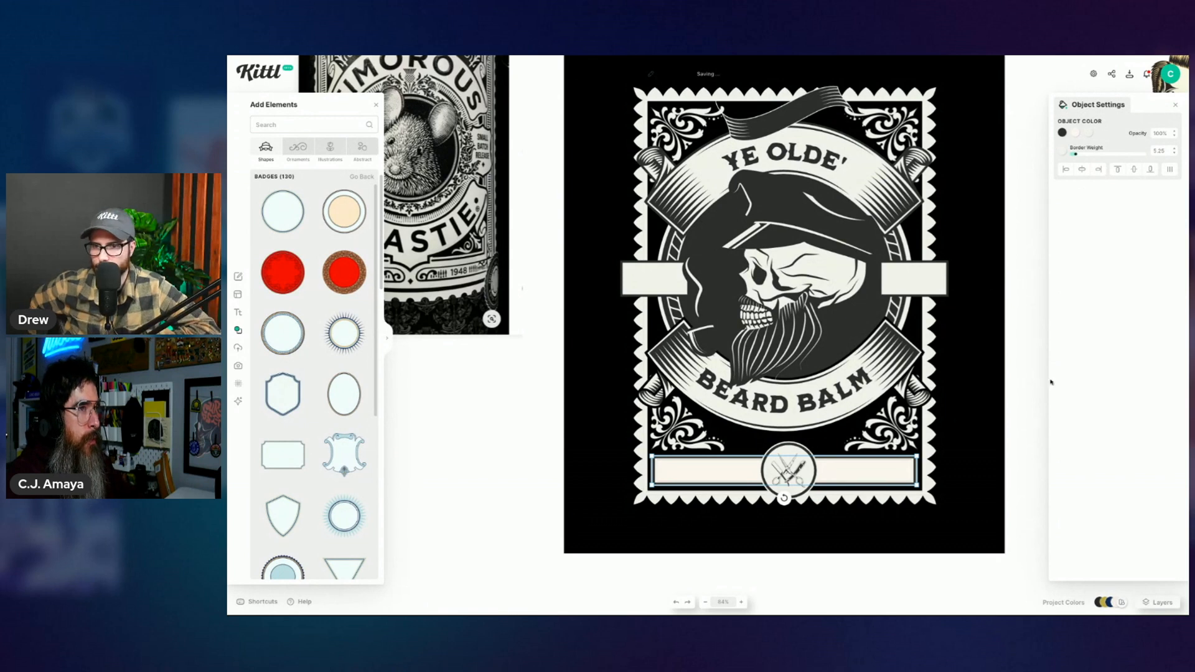
Step: Recolor the lower bar's fill to the document's off-white and its border to dark grey
{"action": "left_click", "coordinate": [1079, 136]}
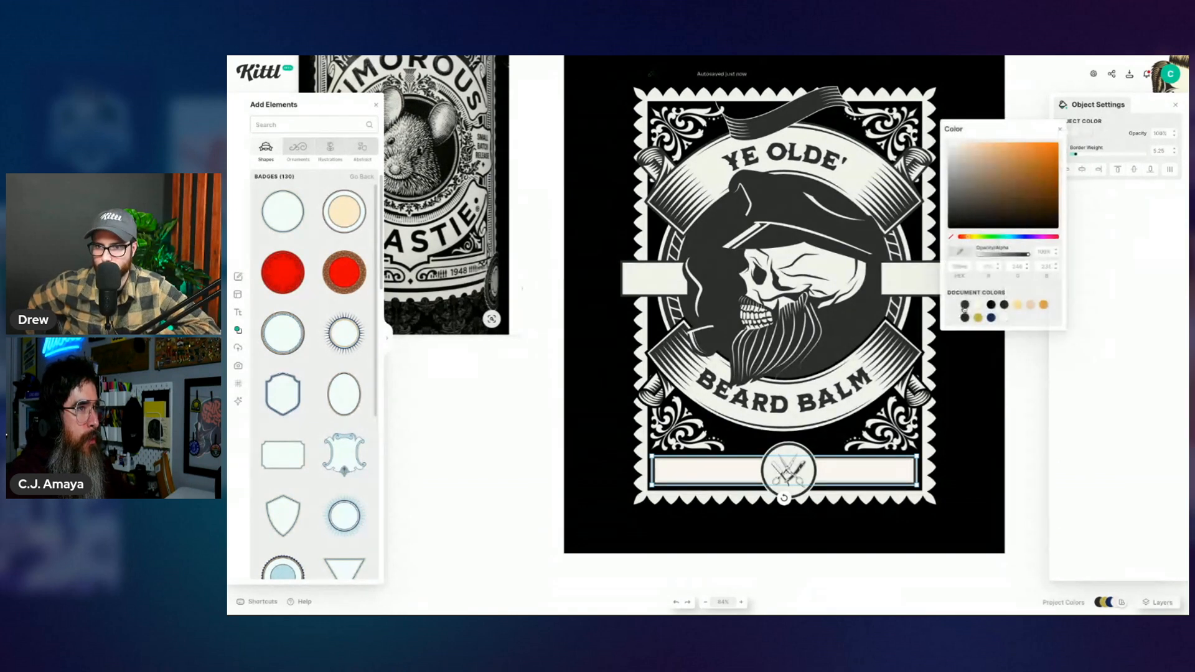
{"action": "left_click", "coordinate": [964, 305]}
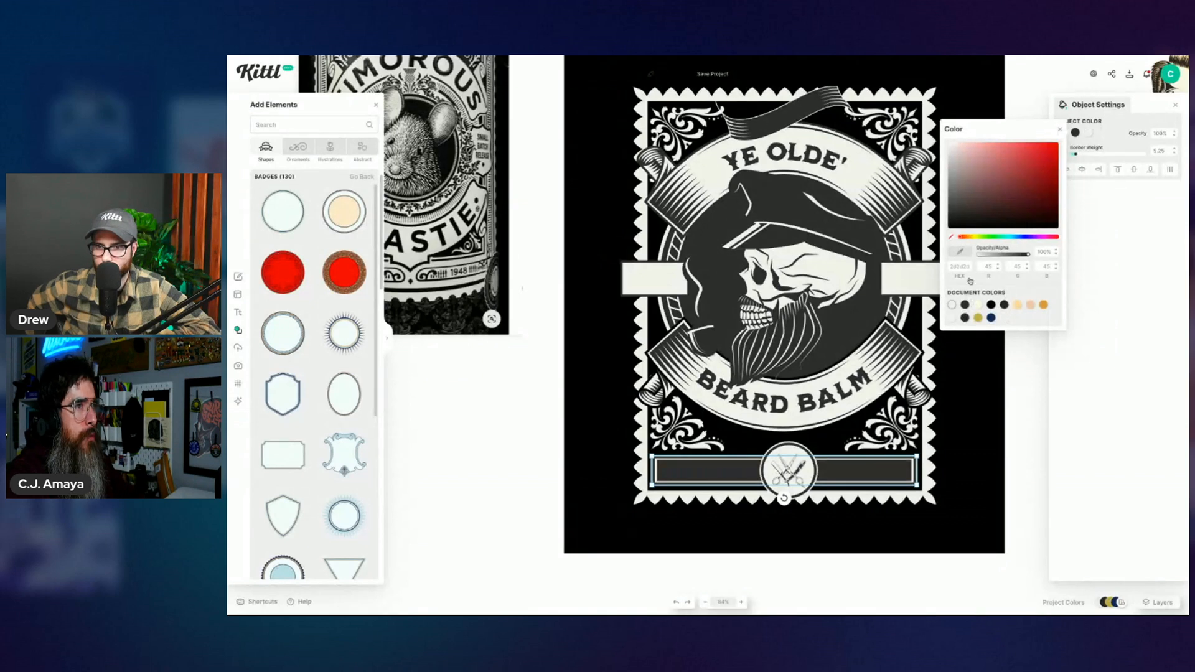
{"action": "left_click", "coordinate": [951, 306]}
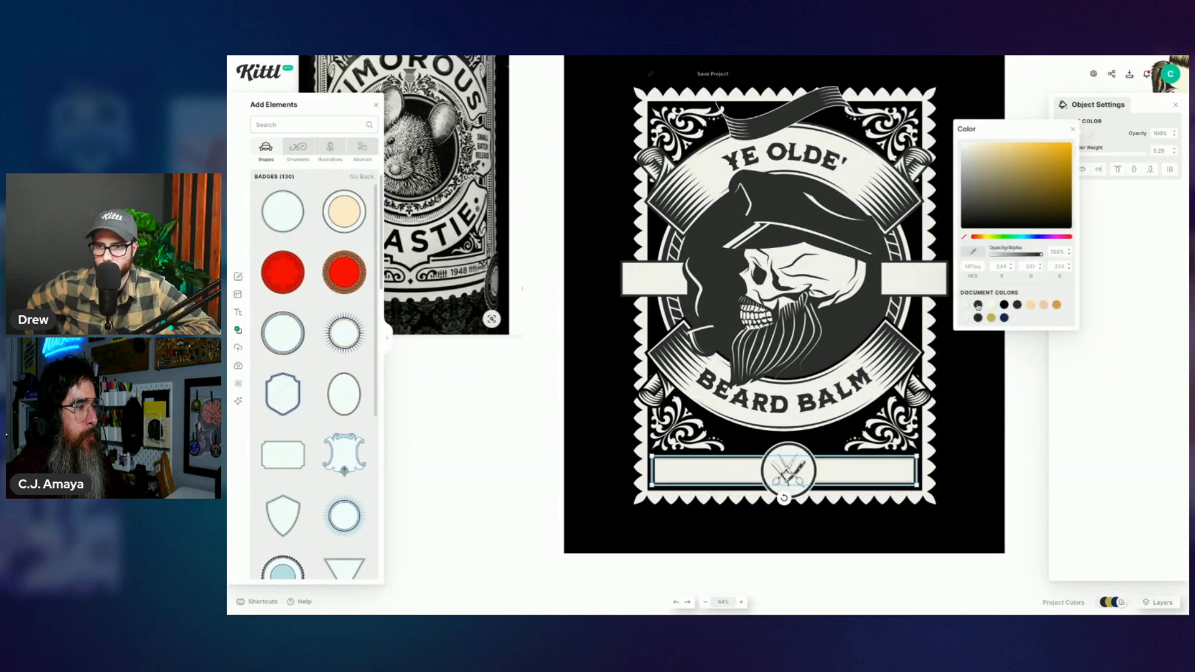
{"action": "left_click", "coordinate": [978, 305]}
{"action": "left_click", "coordinate": [1010, 465]}
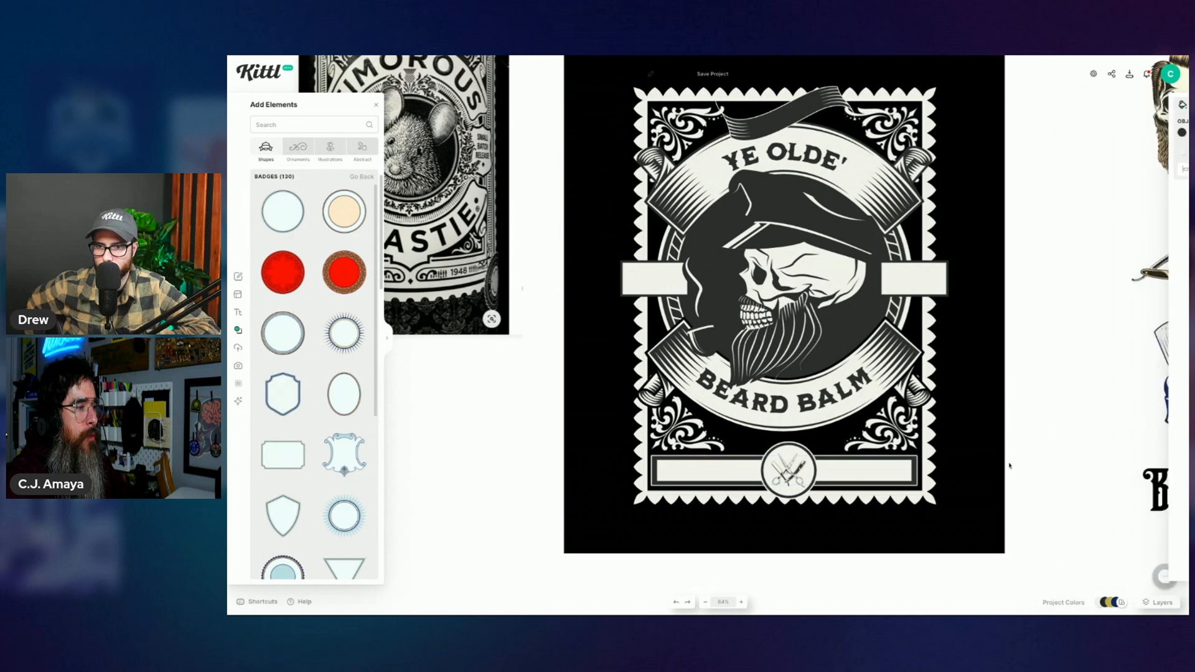
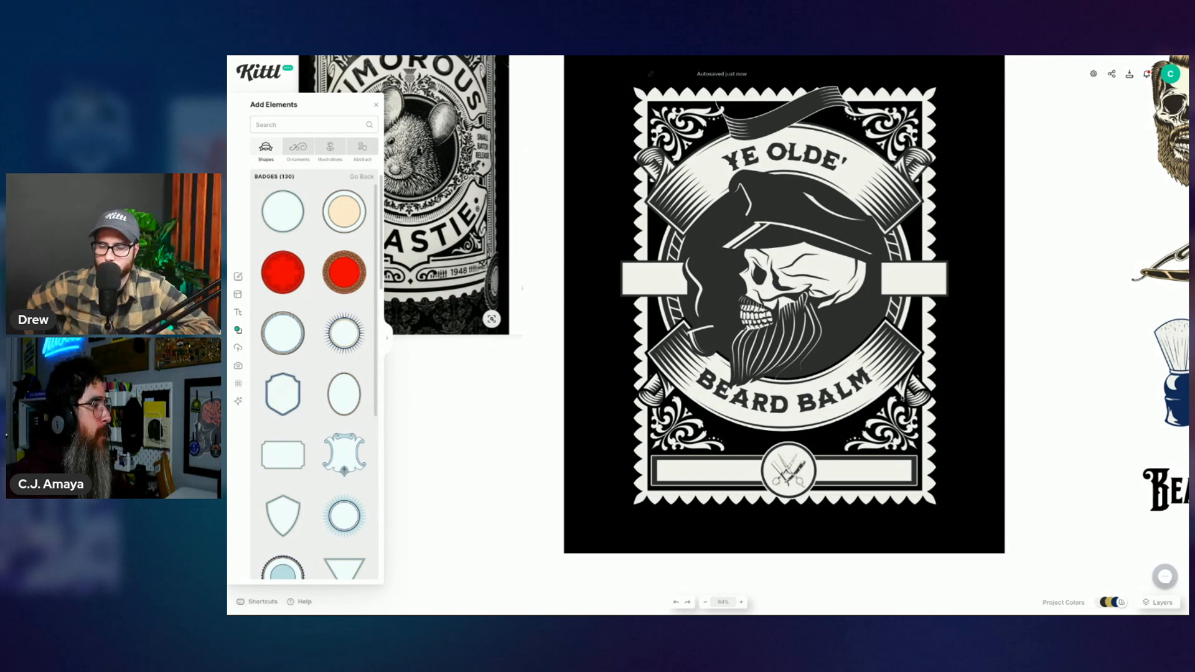
Step: Add a new text reading "estd" to the label artboard
{"action": "scroll", "coordinate": [469, 393], "scroll_direction": "left", "scroll_amount": 2}
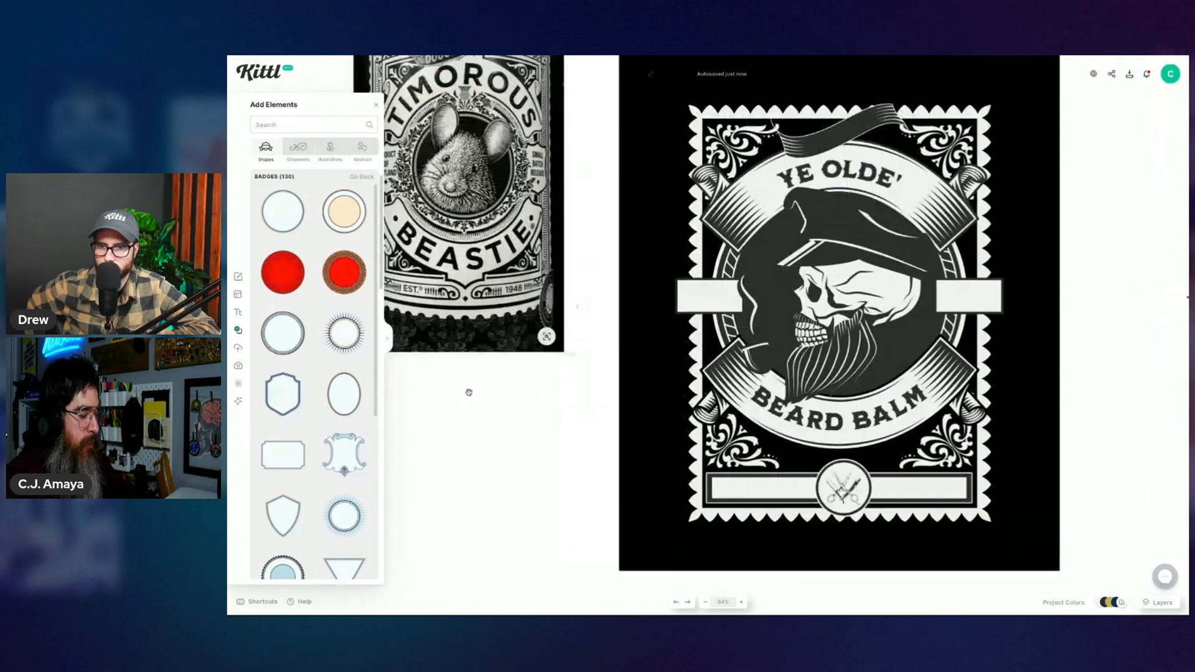
{"action": "scroll", "coordinate": [468, 392], "scroll_direction": "right", "scroll_amount": 2}
{"action": "key", "text": "t"}
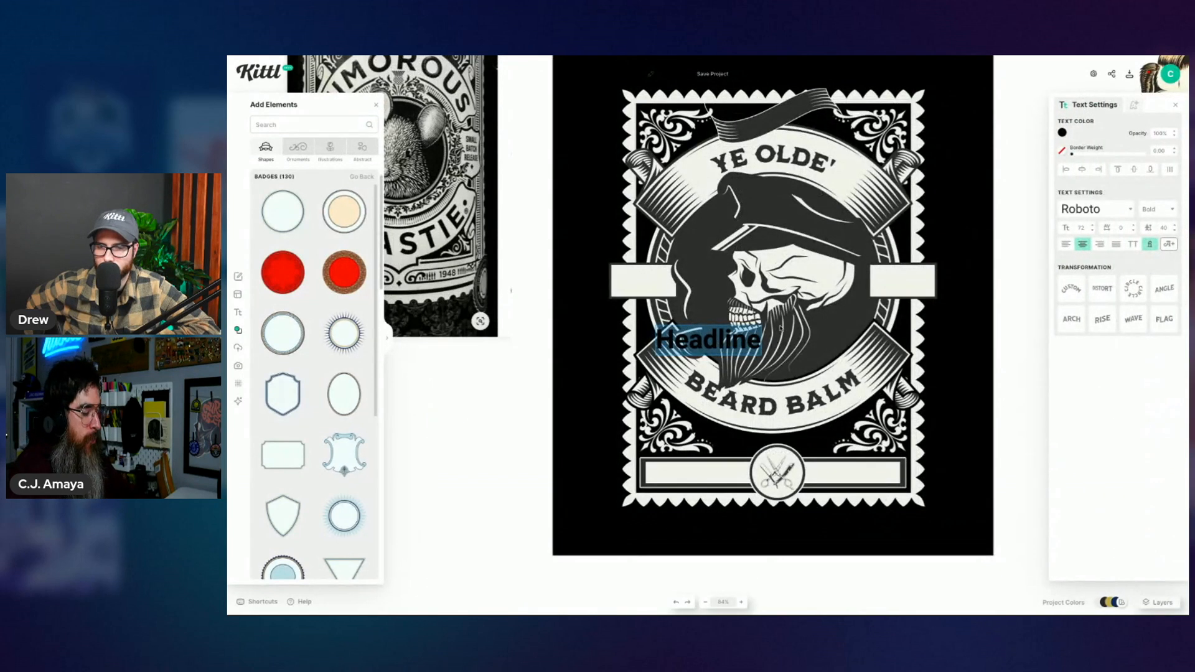
{"action": "type", "text": "Test"}
{"action": "type", "text": "d"}
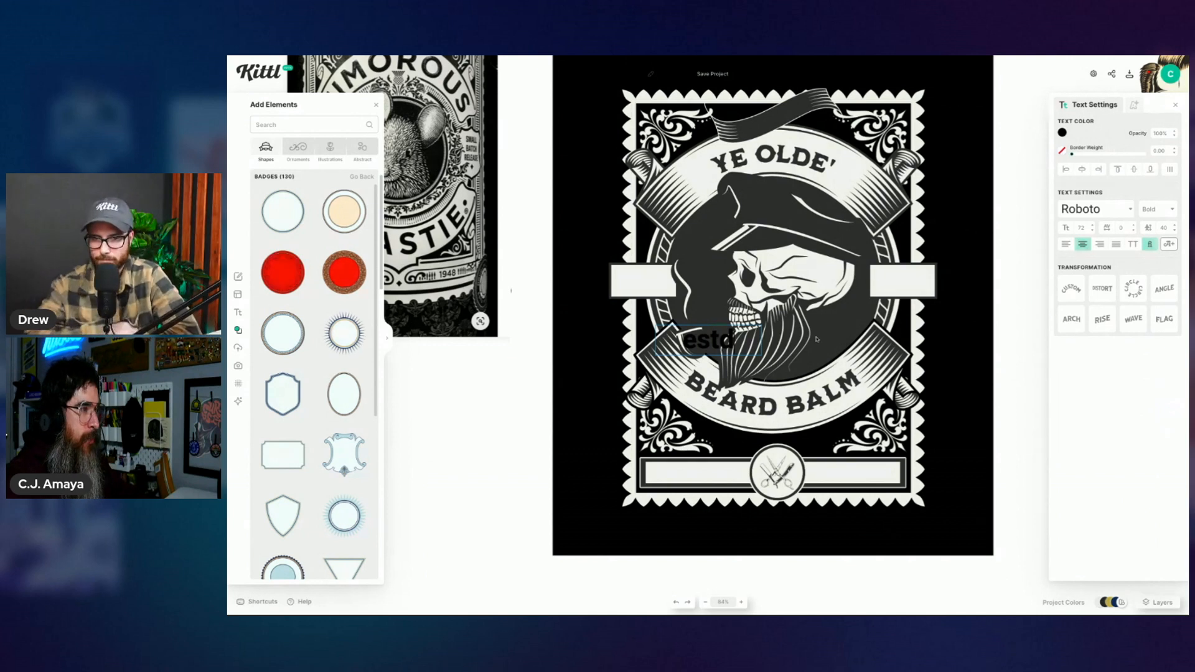
Step: Search the typefaces for "modern" and apply HT Modern Hand Sans to the estd text
{"action": "left_click", "coordinate": [1096, 209]}
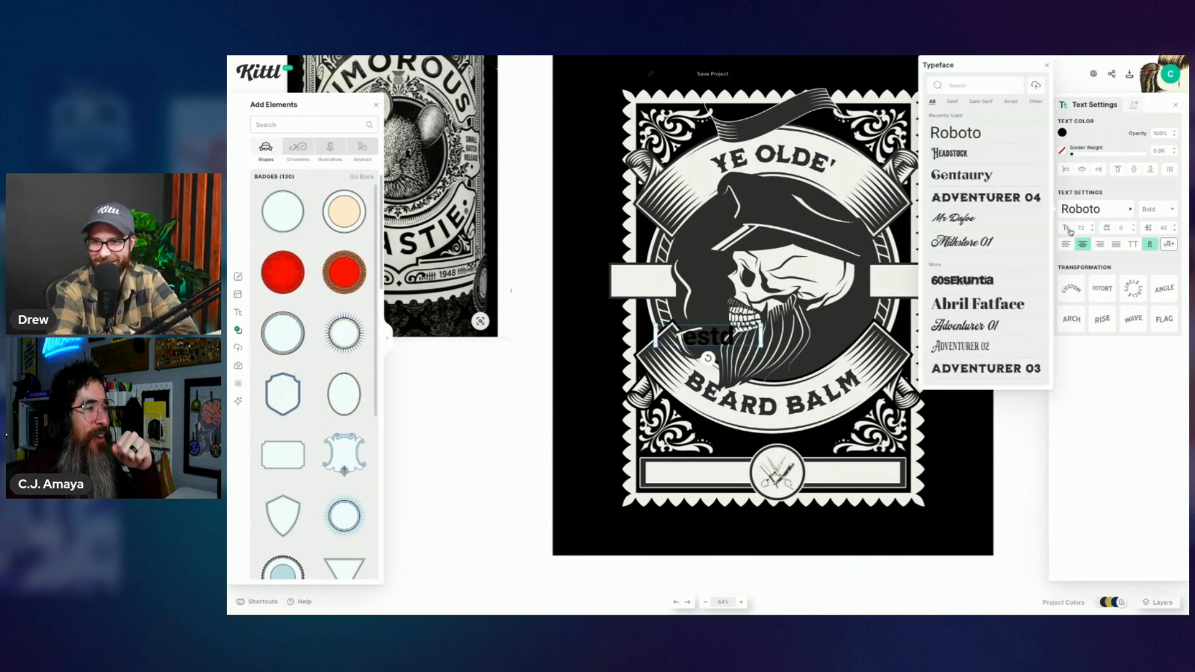
{"action": "scroll", "coordinate": [1013, 256], "scroll_direction": "down", "scroll_amount": 2}
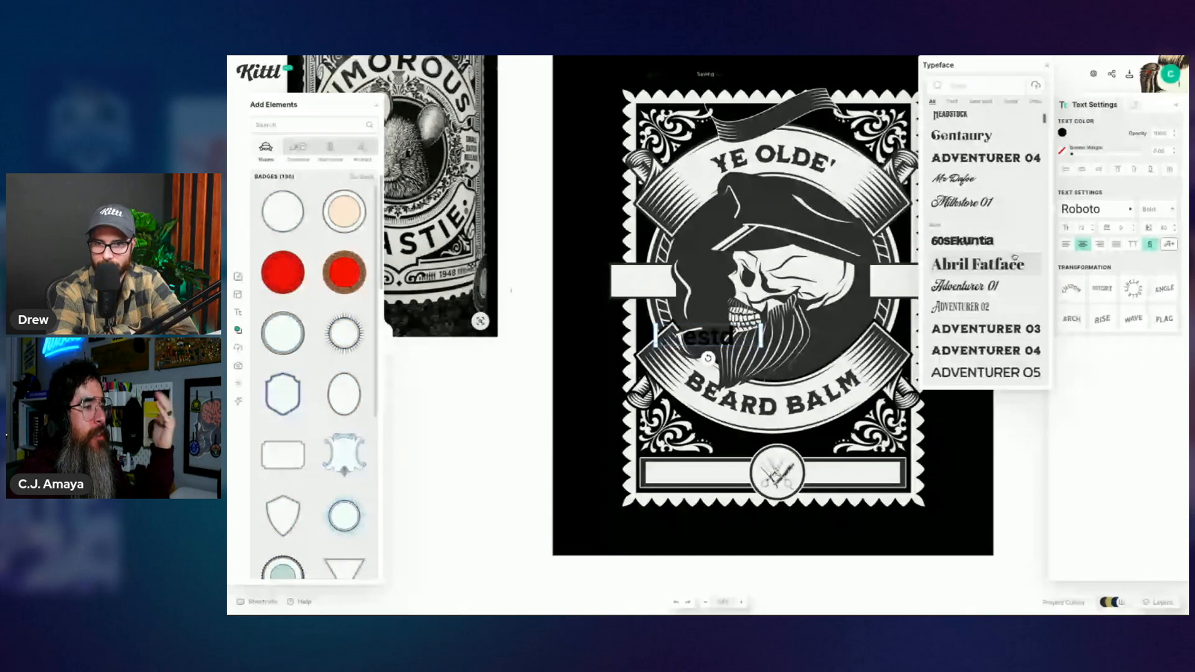
{"action": "scroll", "coordinate": [1014, 261], "scroll_direction": "down", "scroll_amount": 1}
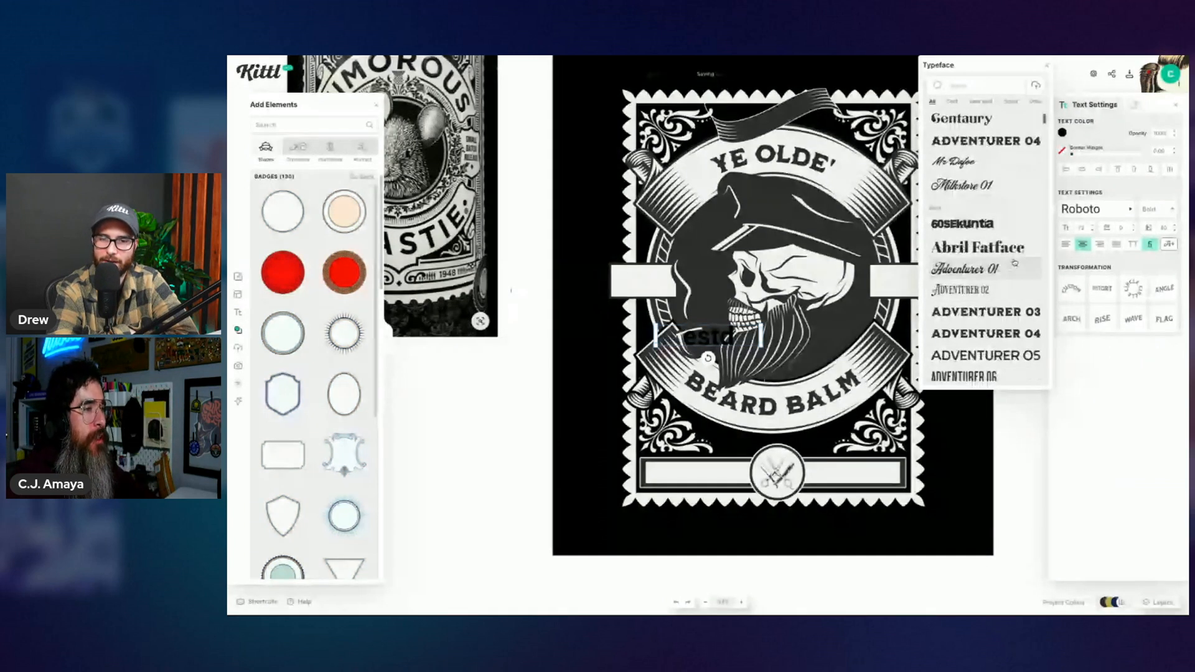
{"action": "scroll", "coordinate": [1015, 263], "scroll_direction": "down", "scroll_amount": 4}
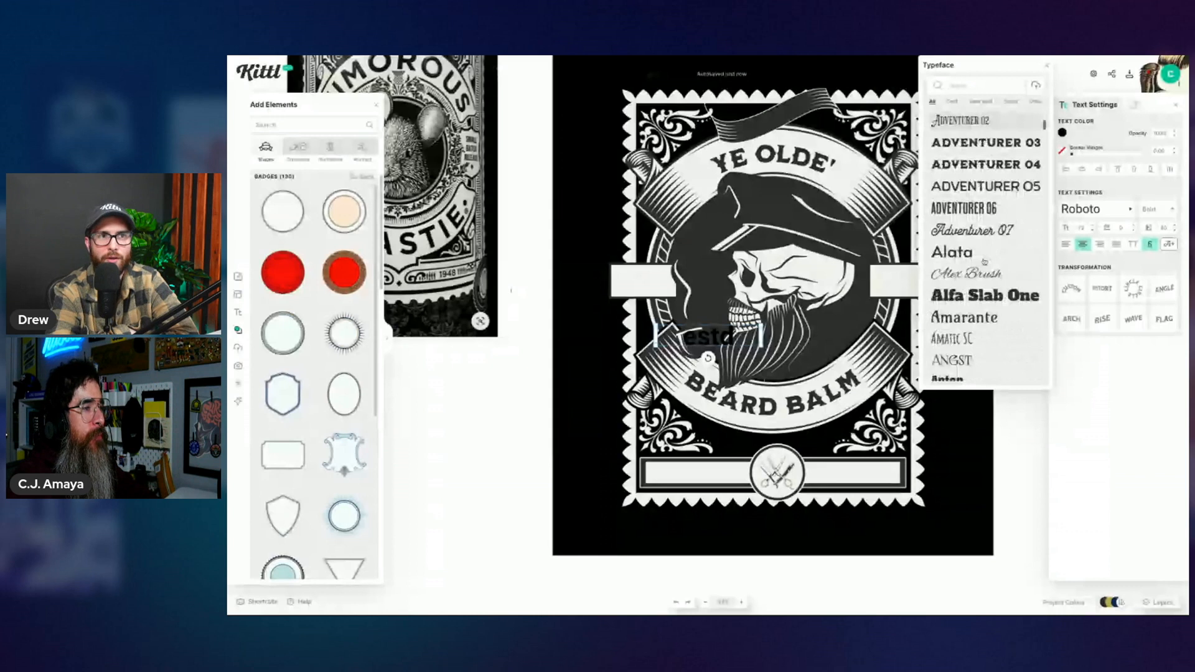
{"action": "scroll", "coordinate": [984, 262], "scroll_direction": "down", "scroll_amount": 3}
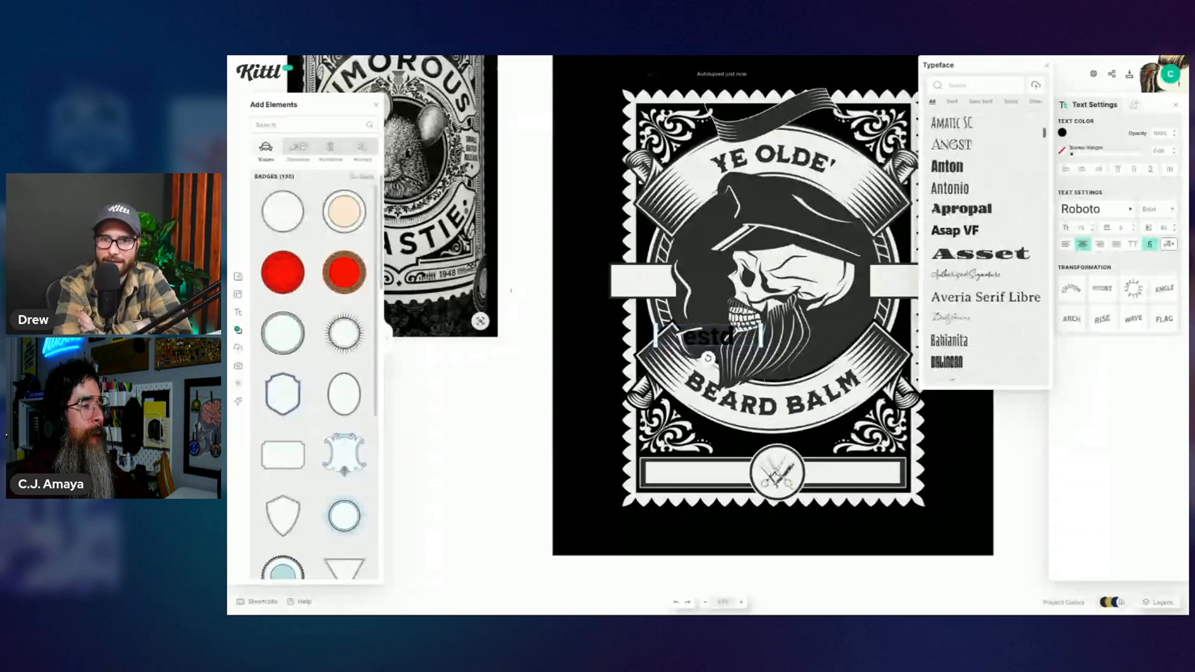
{"action": "scroll", "coordinate": [986, 249], "scroll_direction": "down", "scroll_amount": 3}
{"action": "scroll", "coordinate": [987, 249], "scroll_direction": "down", "scroll_amount": 3}
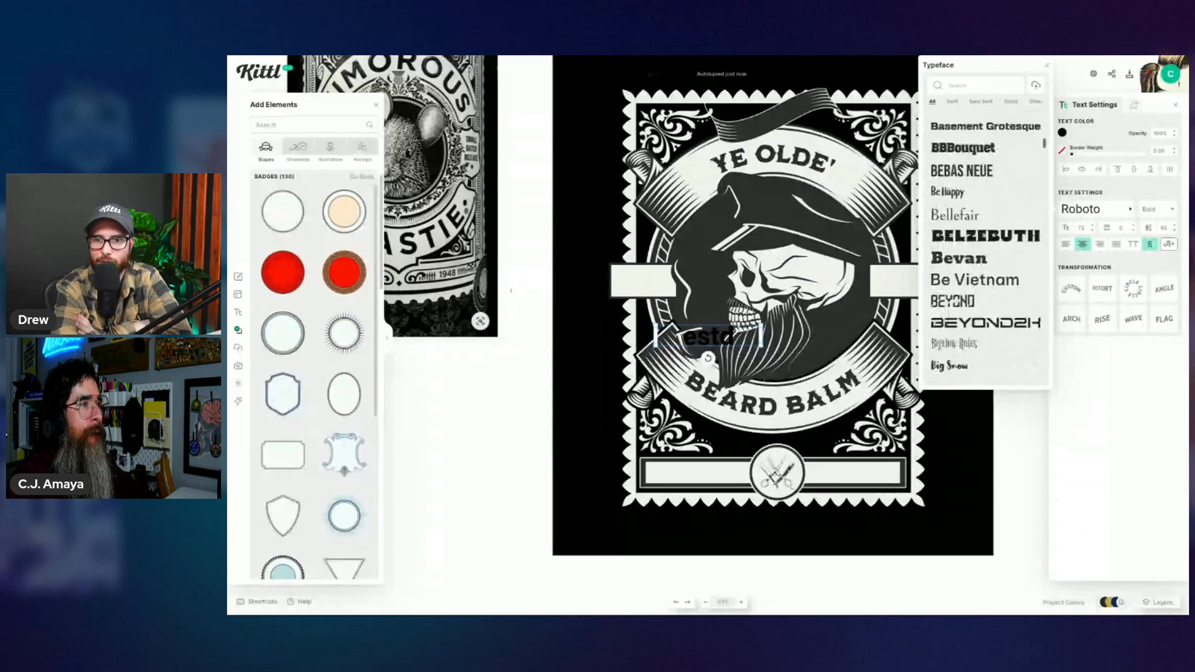
{"action": "scroll", "coordinate": [987, 249], "scroll_direction": "down", "scroll_amount": 5}
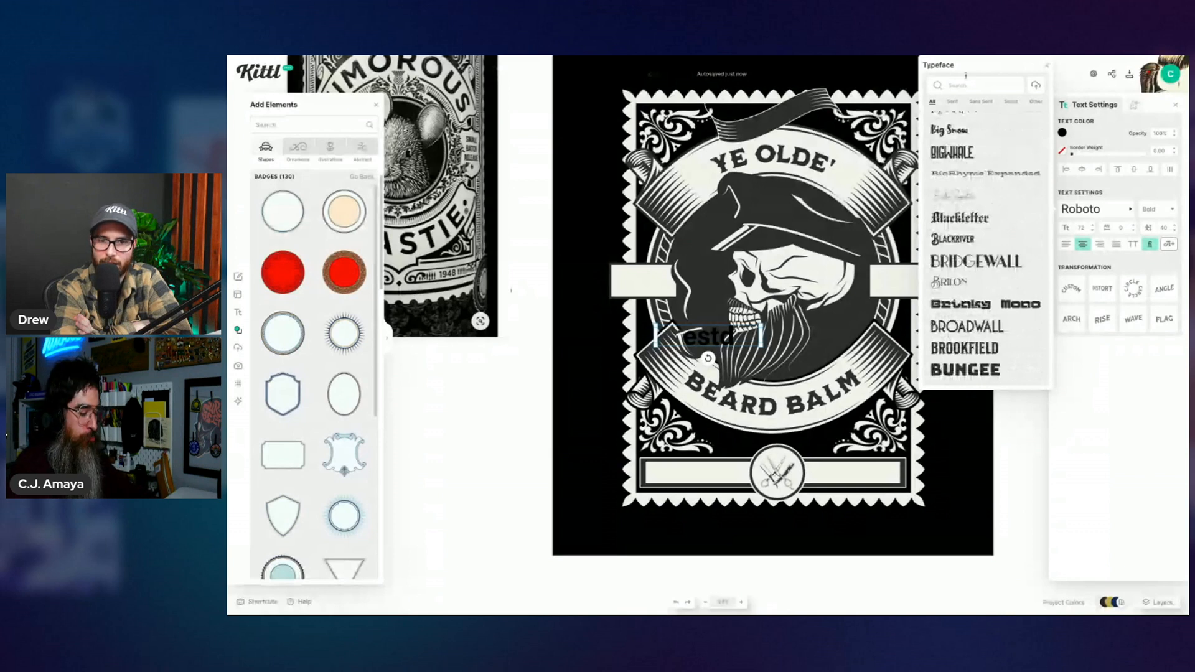
{"action": "type", "text": "modern"}
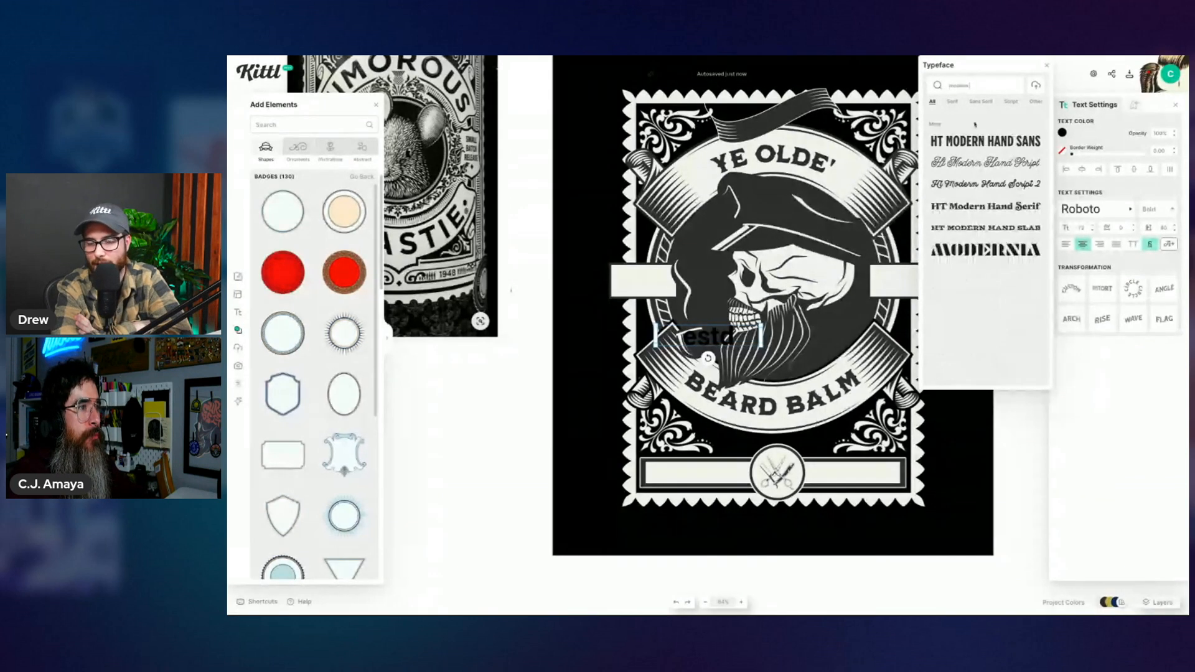
{"action": "left_click", "coordinate": [992, 143]}
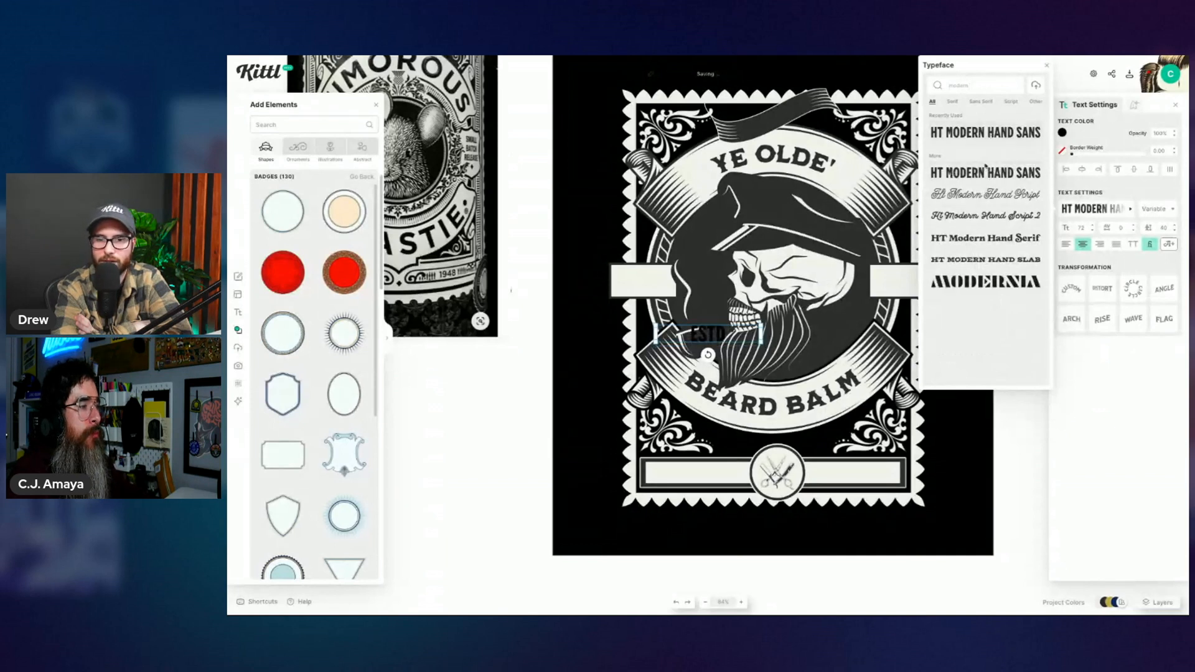
Step: Place the ESTD text on the lower bar's left half and style it dark grey at size 60
{"action": "left_click_drag", "start_coordinate": [722, 341], "coordinate": [709, 480]}
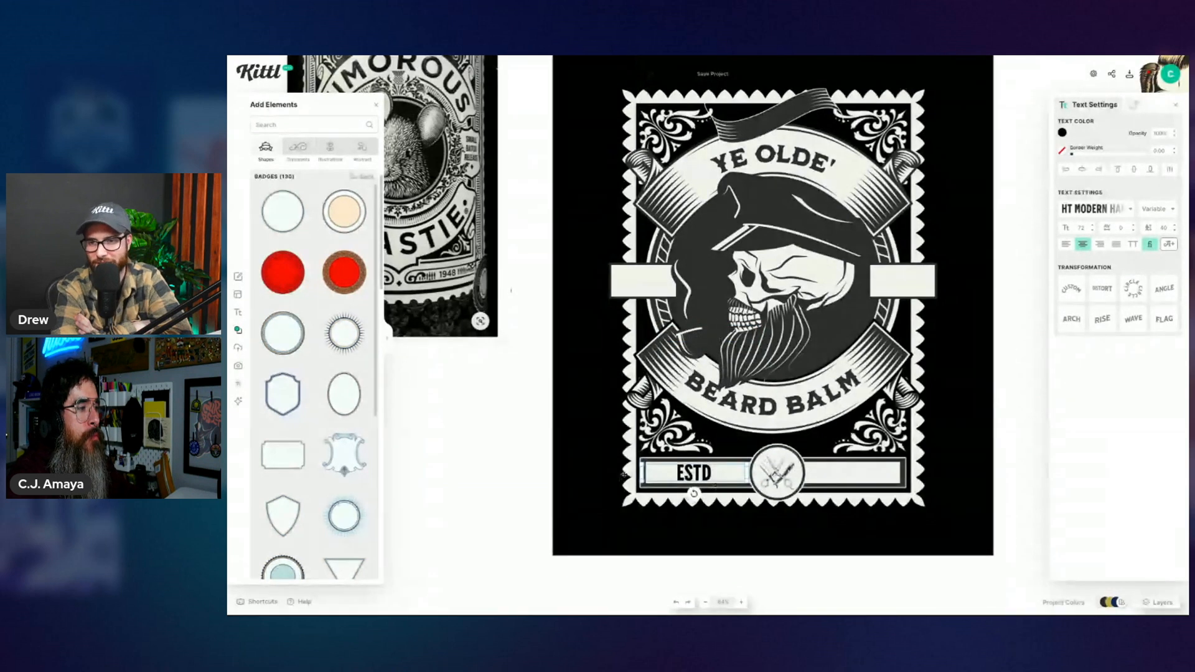
{"action": "left_click_drag", "start_coordinate": [714, 485], "coordinate": [718, 485]}
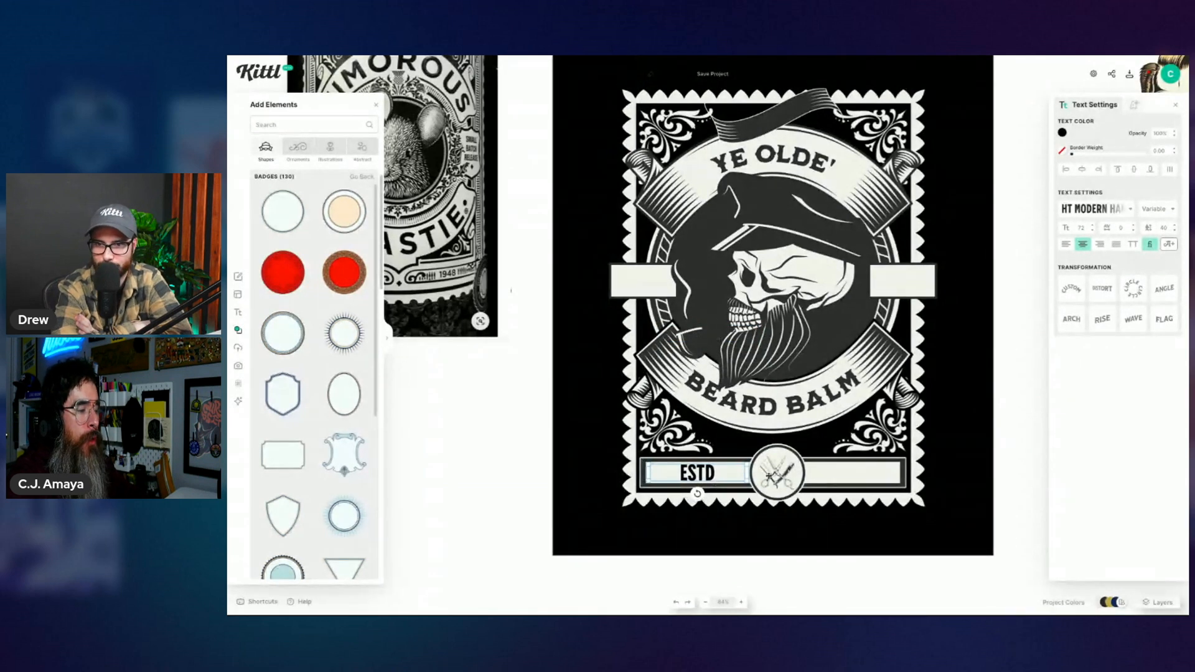
{"action": "left_click", "coordinate": [1085, 228]}
{"action": "type", "text": "60"}
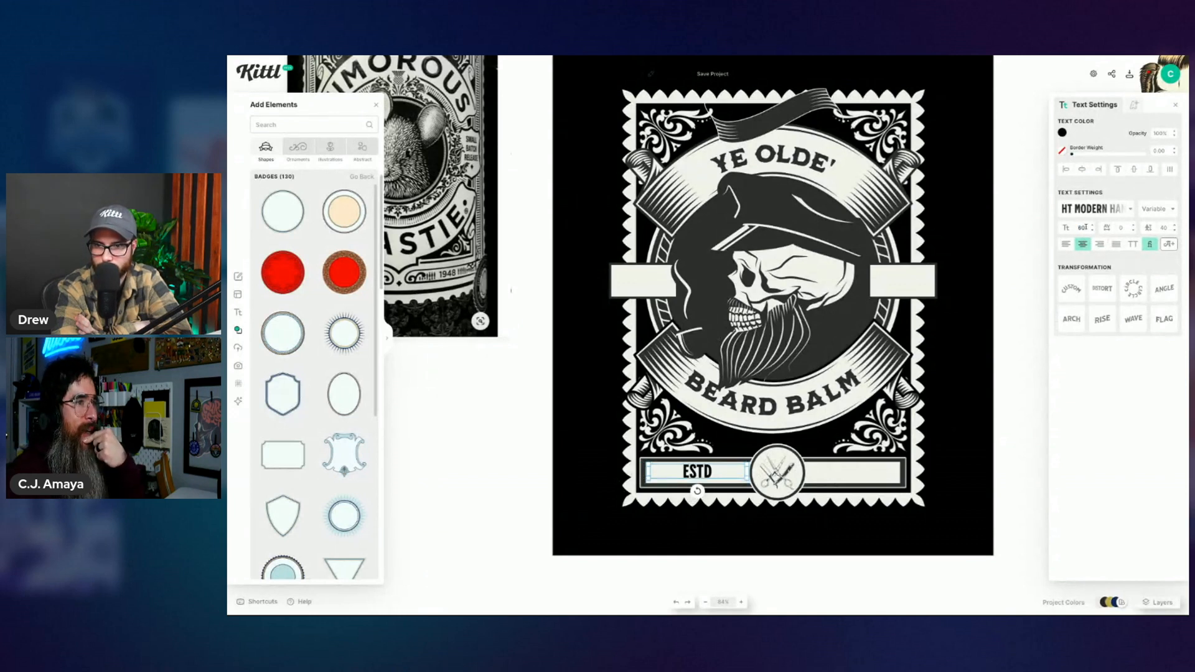
{"action": "left_click", "coordinate": [1064, 134]}
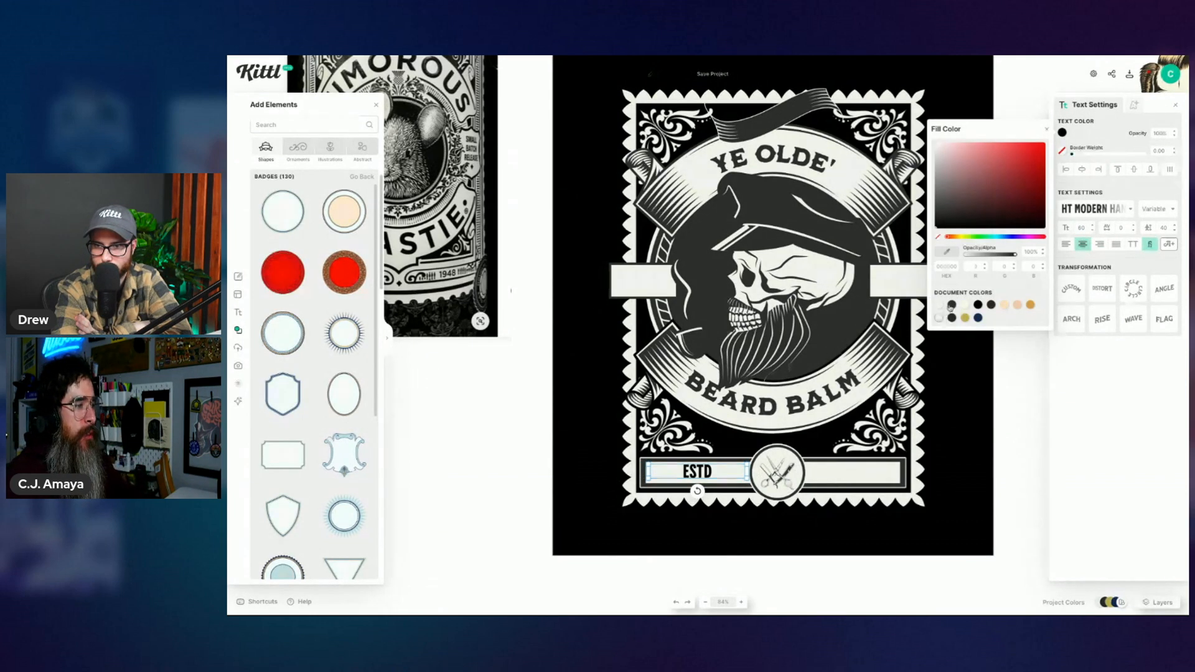
{"action": "left_click", "coordinate": [696, 532]}
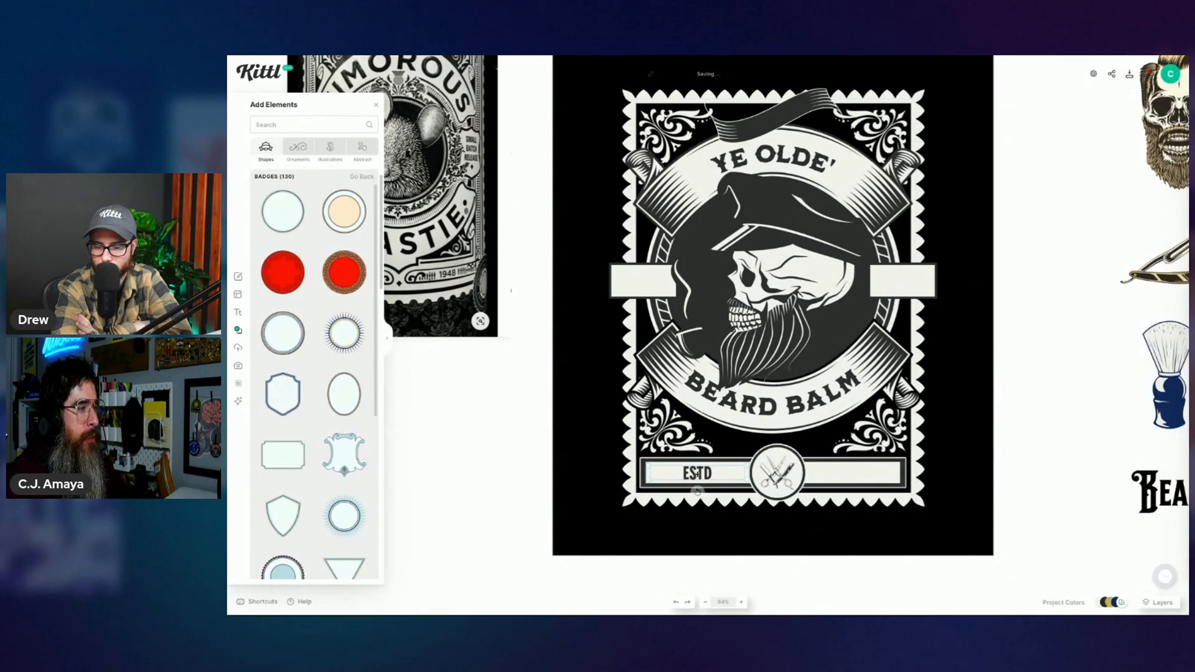
Step: Duplicate the ESTD text onto the lower bar's right half and change the copy to "1900"
{"action": "left_click", "coordinate": [697, 473]}
{"action": "left_click_drag", "start_coordinate": [697, 475], "coordinate": [851, 493]}
{"action": "double_click", "coordinate": [851, 474]}
{"action": "left_click", "coordinate": [885, 474]}
{"action": "left_click_drag", "start_coordinate": [881, 484], "coordinate": [813, 480]}
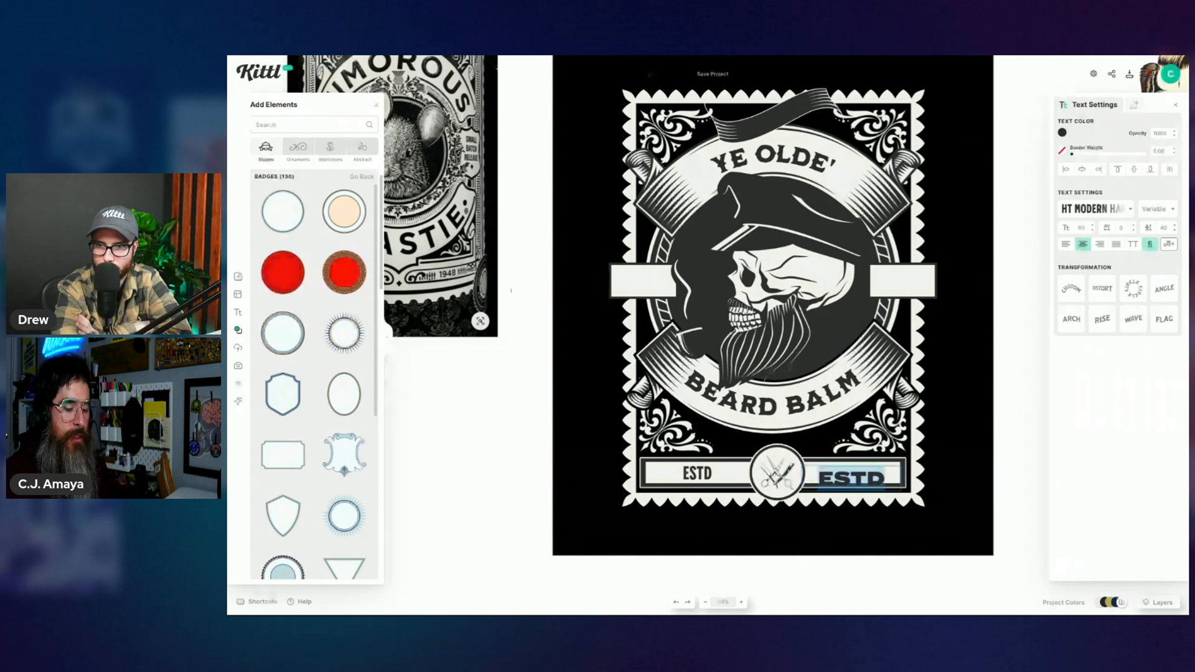
{"action": "type", "text": "1900"}
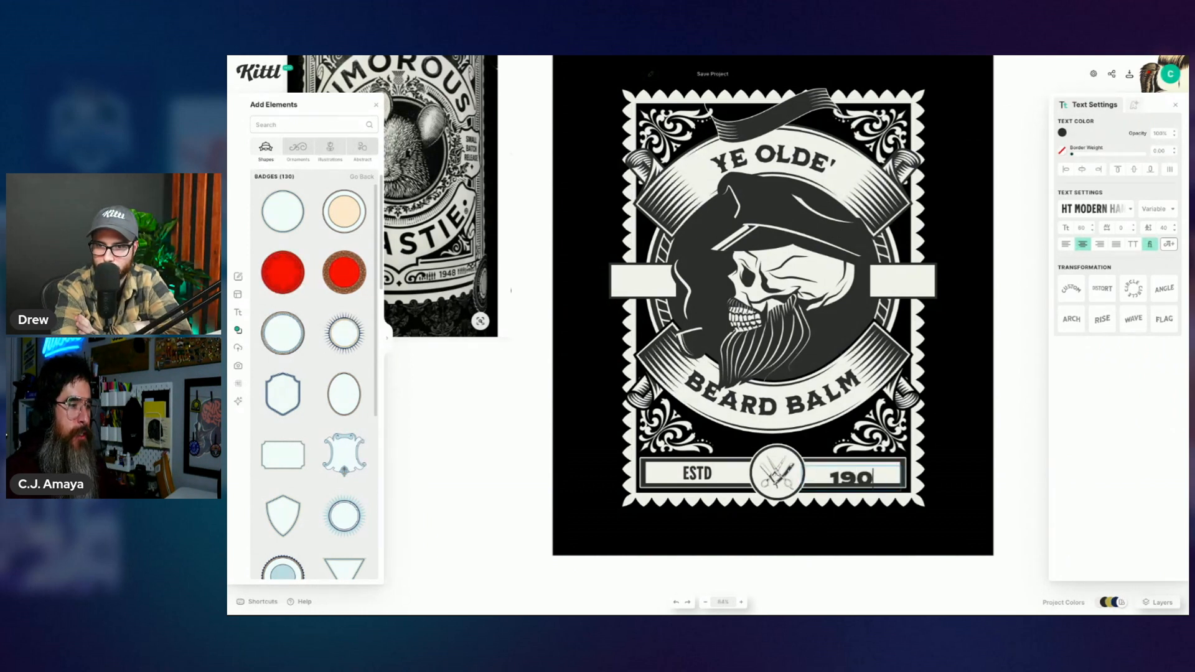
{"action": "key", "text": "Escape"}
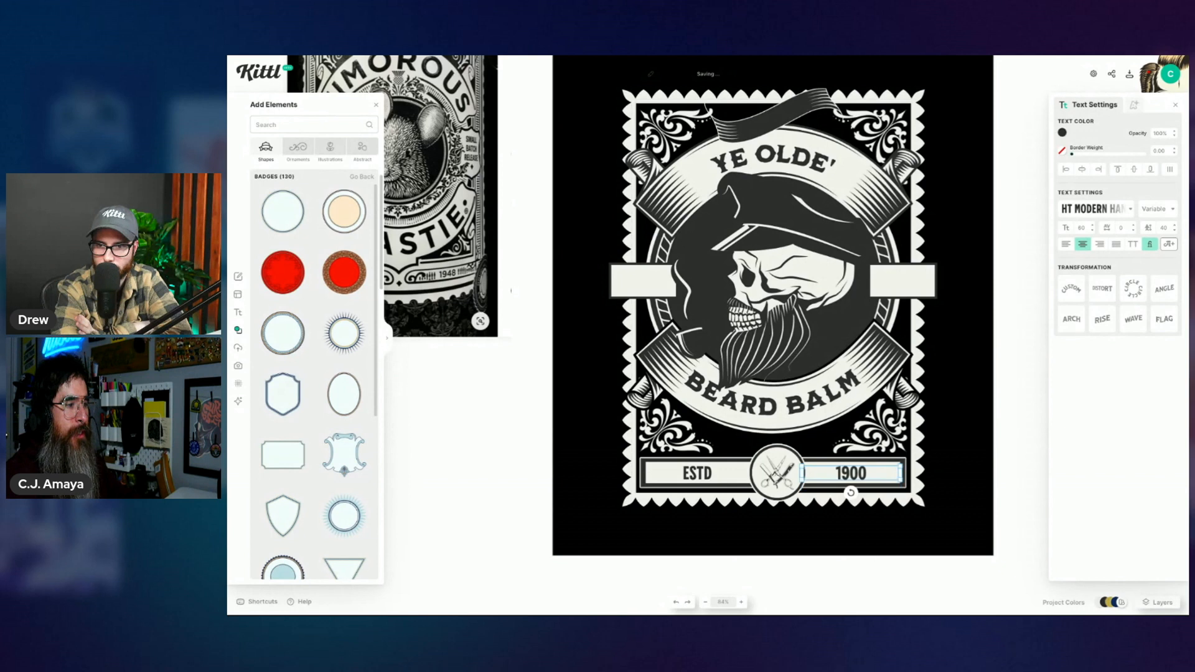
Step: Select the ESTD and 1900 texts together and reset their letter spacing to 0
{"action": "left_click", "coordinate": [1015, 482]}
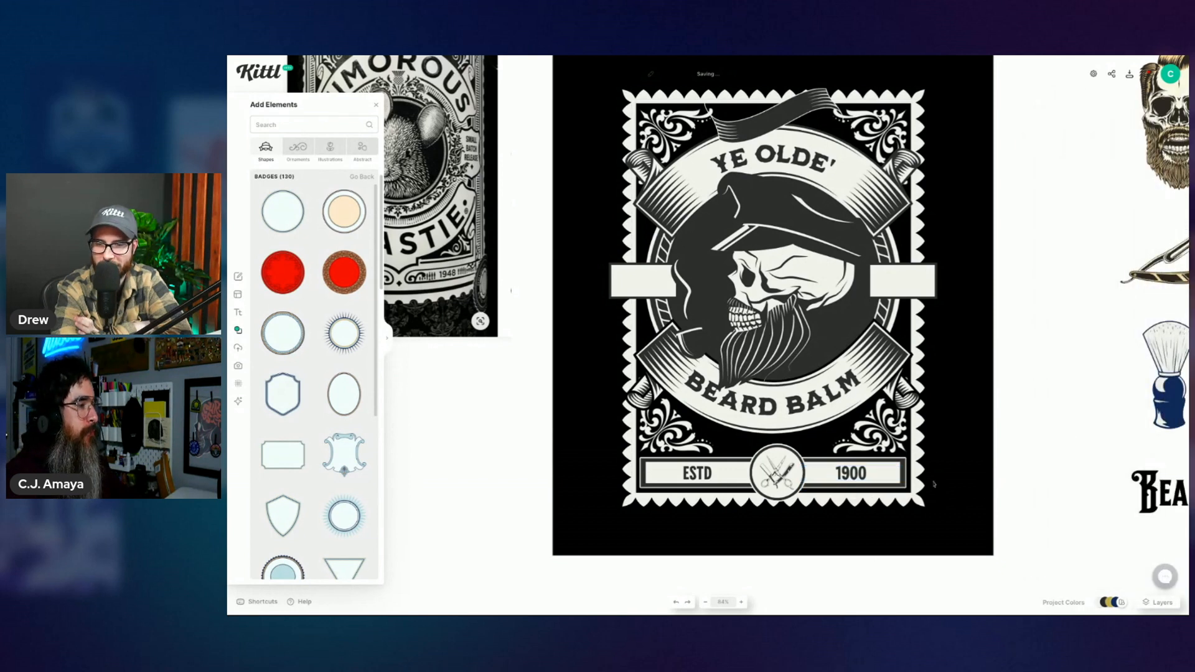
{"action": "left_click", "coordinate": [861, 473]}
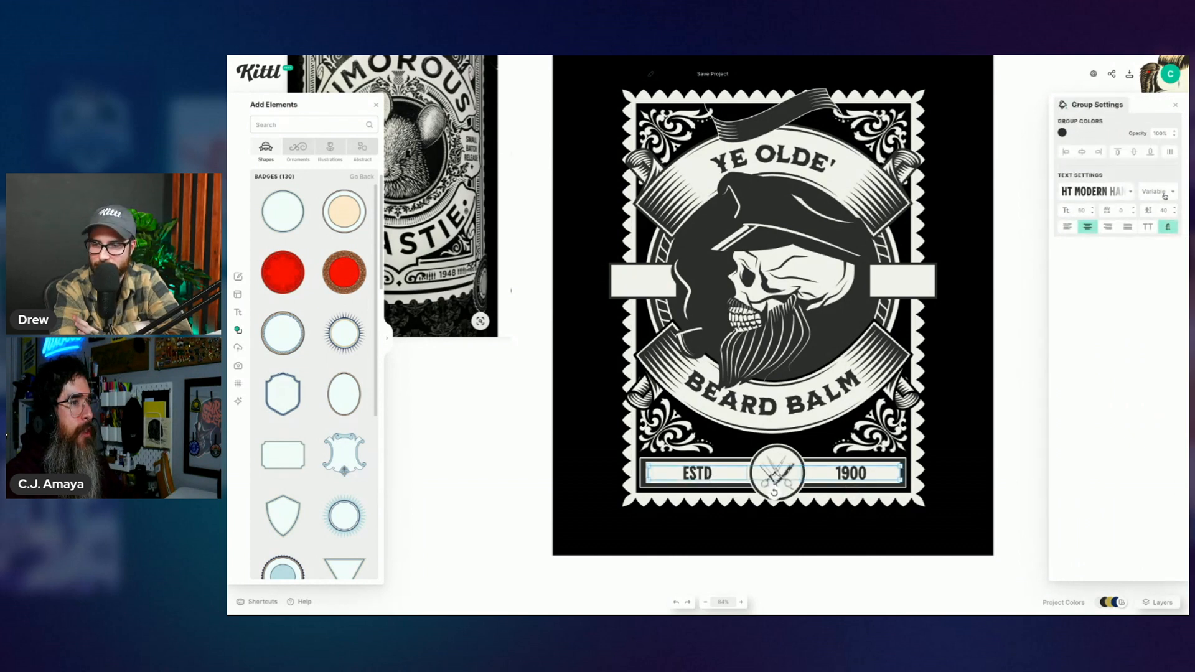
{"action": "left_click", "coordinate": [1132, 209]}
{"action": "left_click", "coordinate": [1133, 209]}
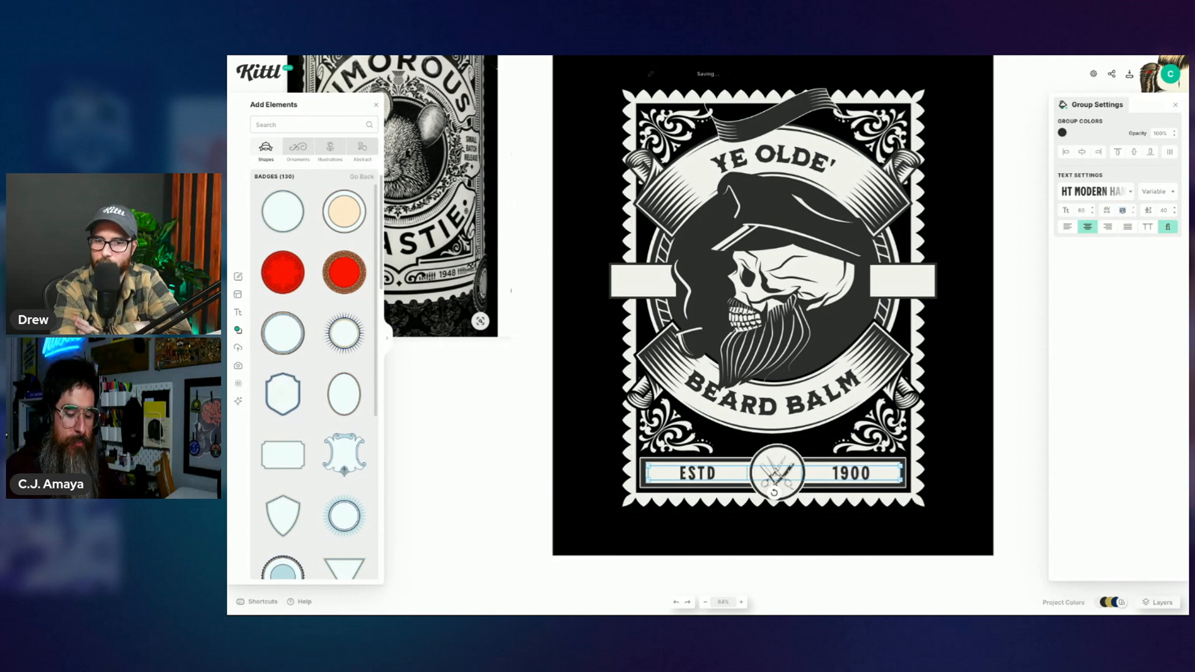
{"action": "type", "text": "0"}
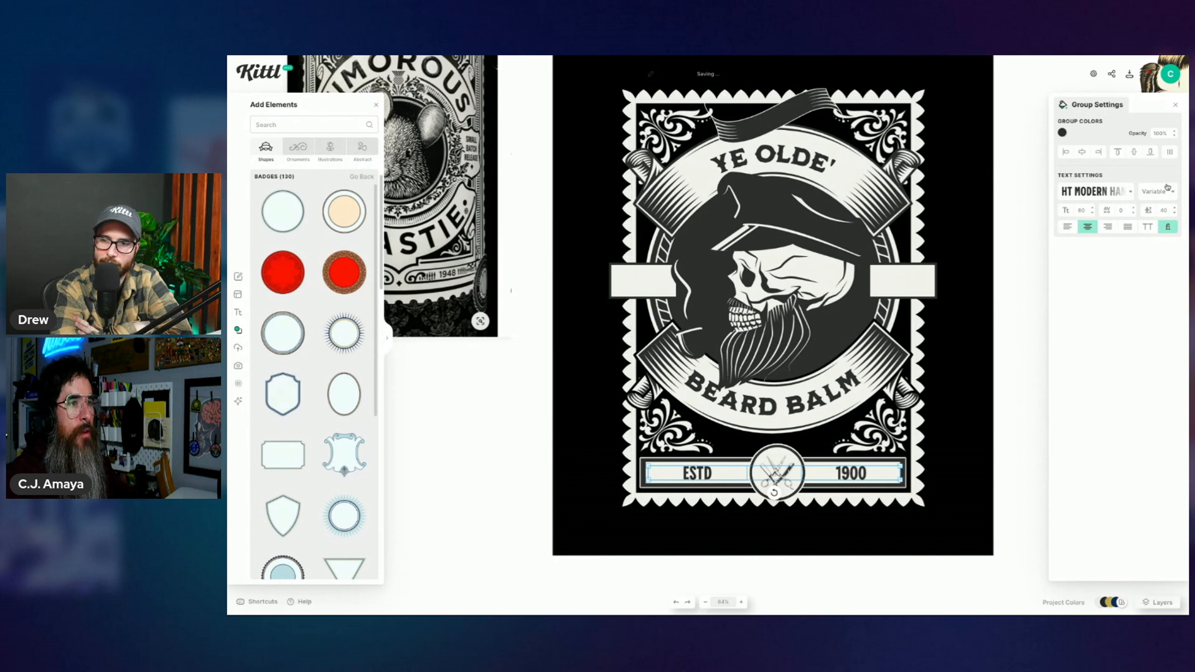
Step: Widen the ESTD and 1900 lettering by setting the variable font width to 100
{"action": "left_click", "coordinate": [1162, 192]}
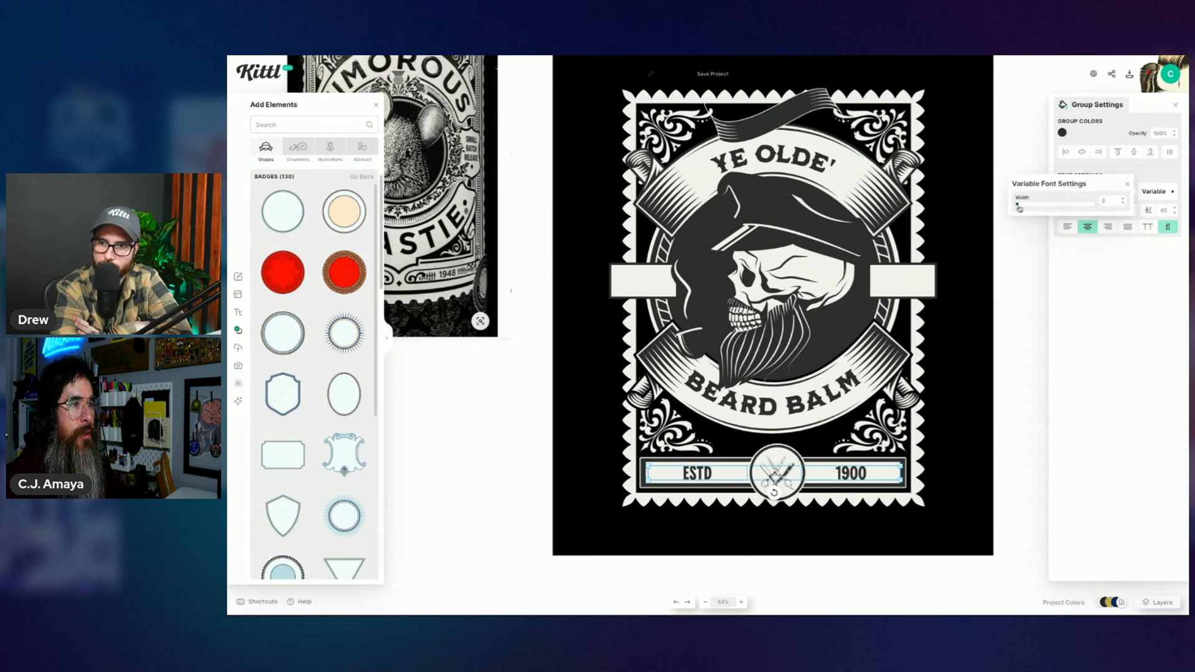
{"action": "left_click_drag", "start_coordinate": [1019, 207], "coordinate": [1036, 205]}
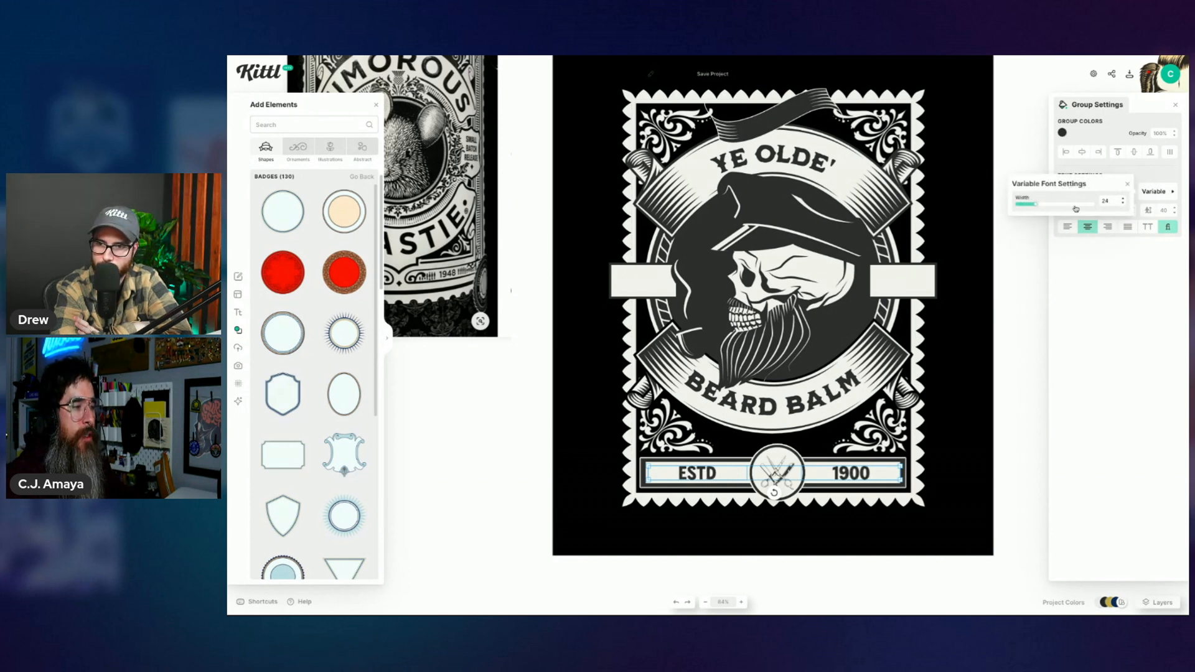
{"action": "left_click", "coordinate": [1124, 199]}
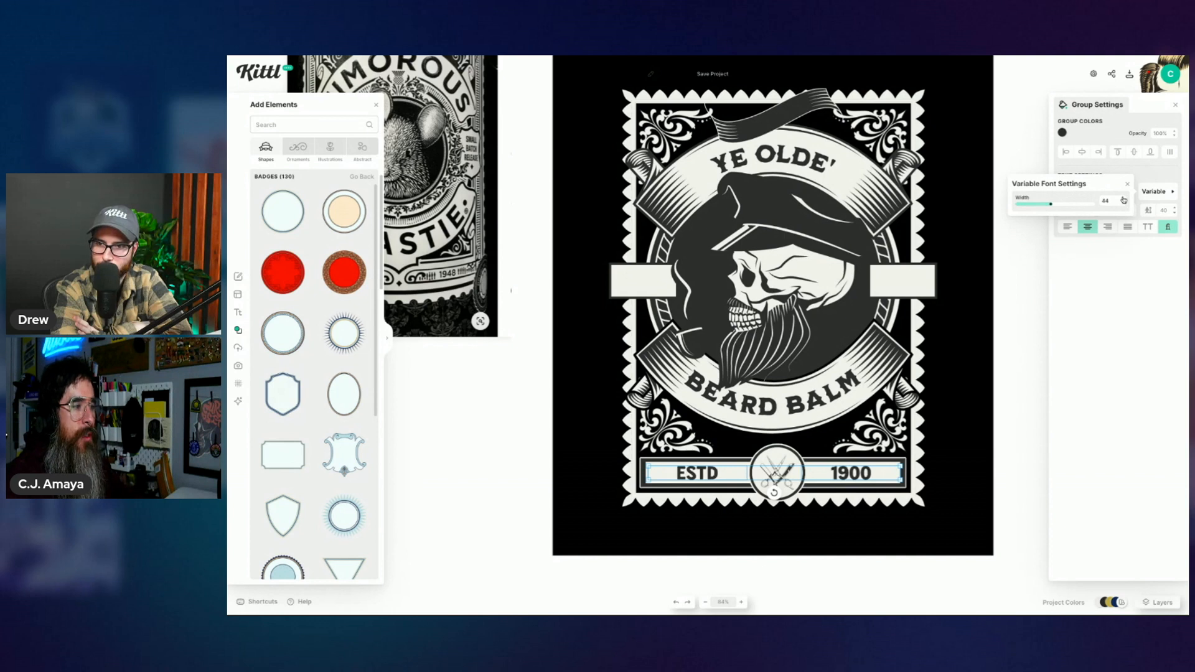
{"action": "left_click", "coordinate": [1124, 199]}
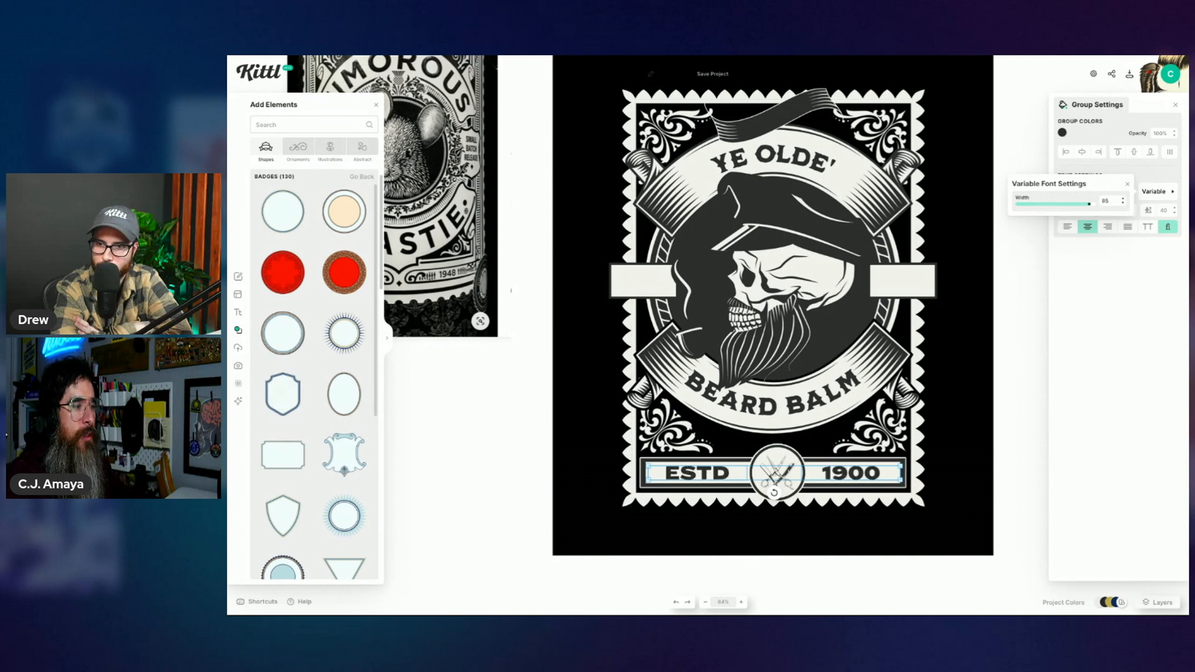
{"action": "double_click", "coordinate": [1107, 200]}
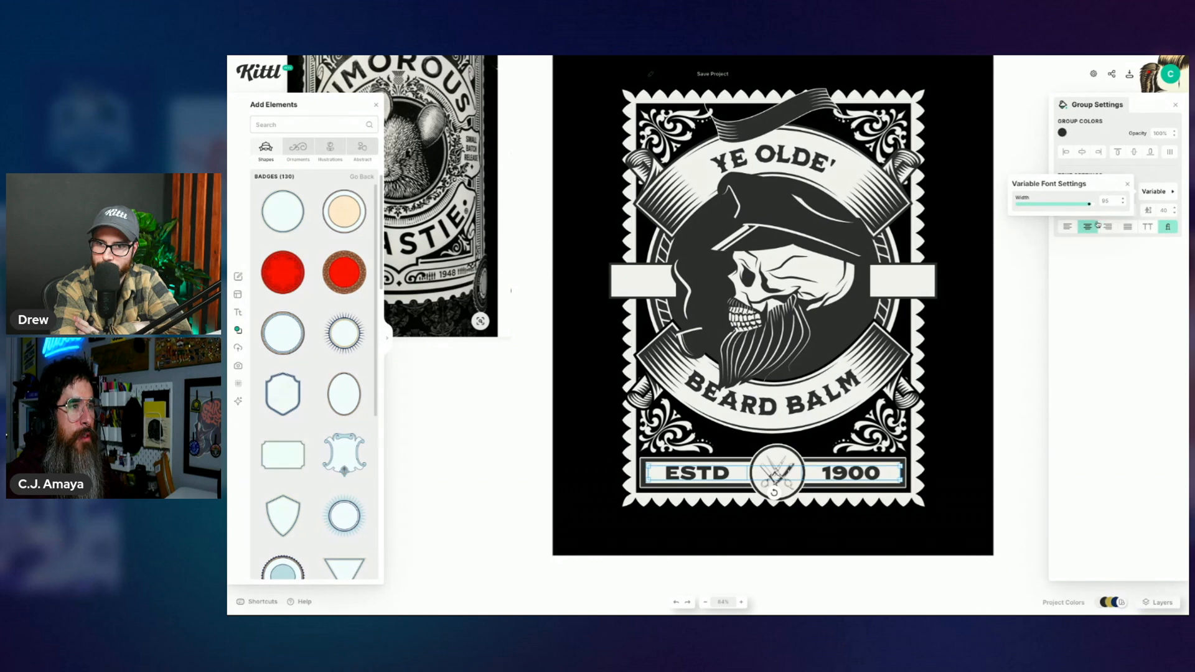
{"action": "type", "text": "100"}
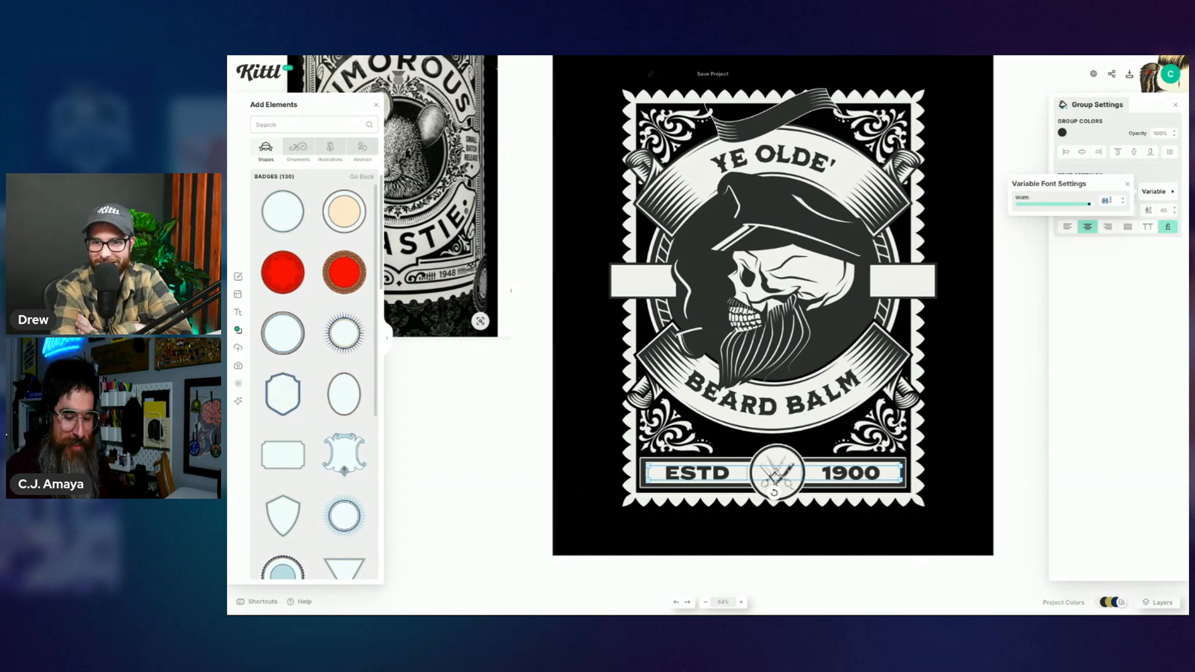
{"action": "left_click", "coordinate": [1004, 514]}
Step: Duplicate the 1900 text onto the blank bar at the label's right side and change the copy to "US"
{"action": "left_click_drag", "start_coordinate": [873, 473], "coordinate": [918, 281]}
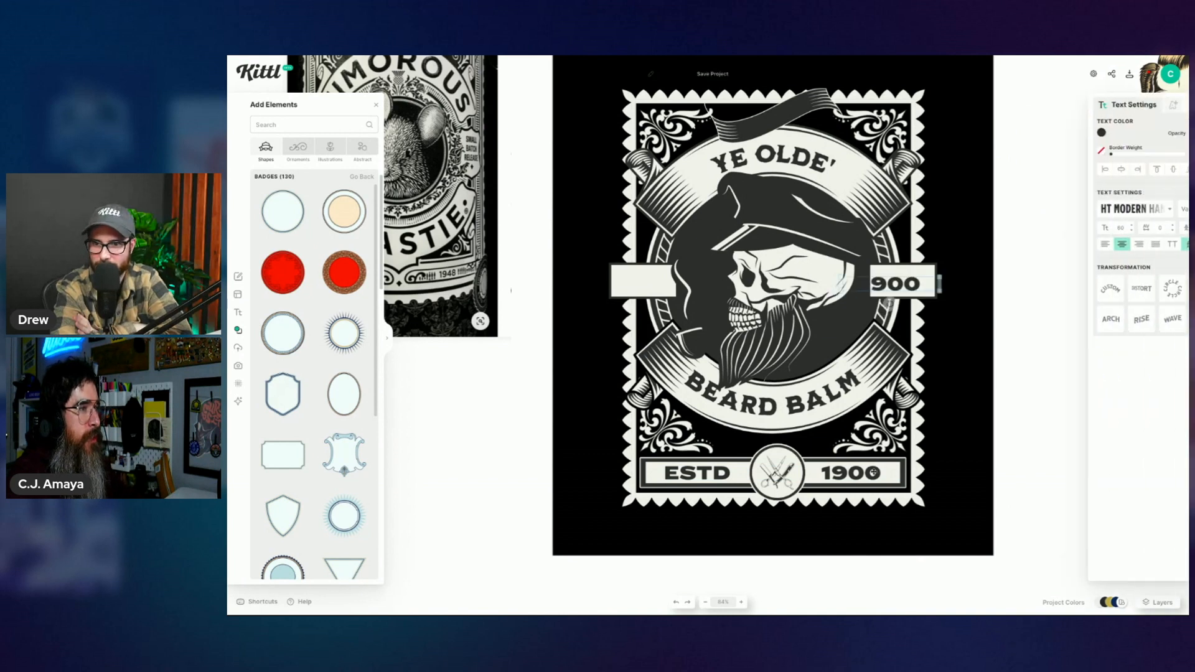
{"action": "double_click", "coordinate": [918, 281]}
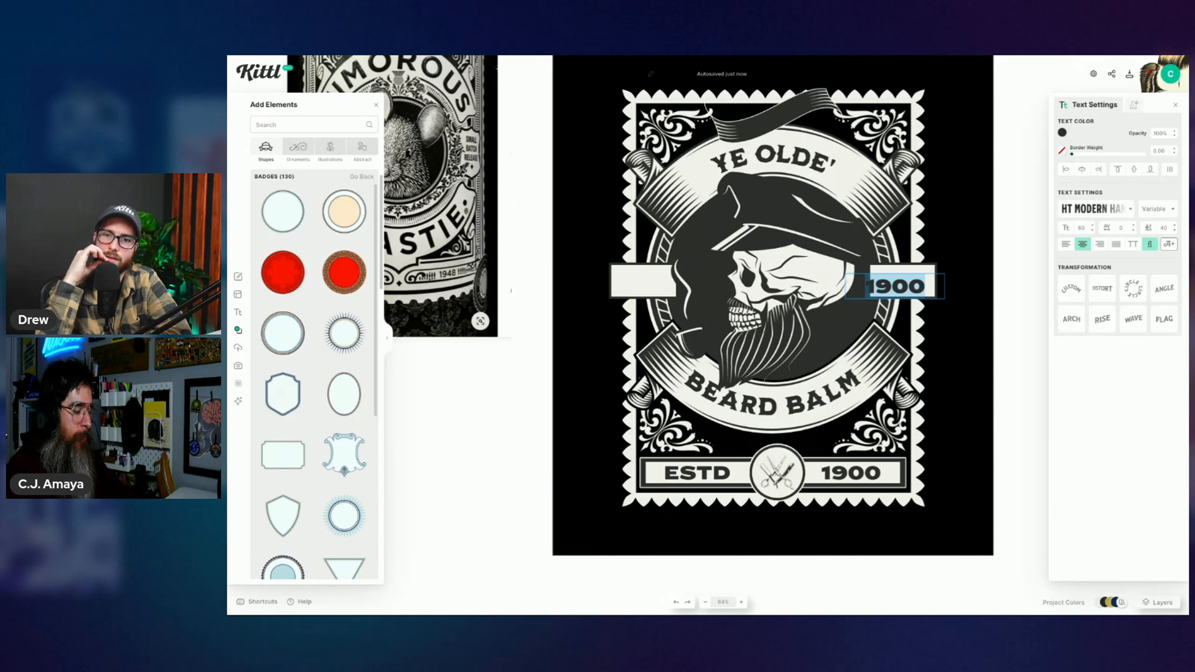
{"action": "type", "text": "USA"}
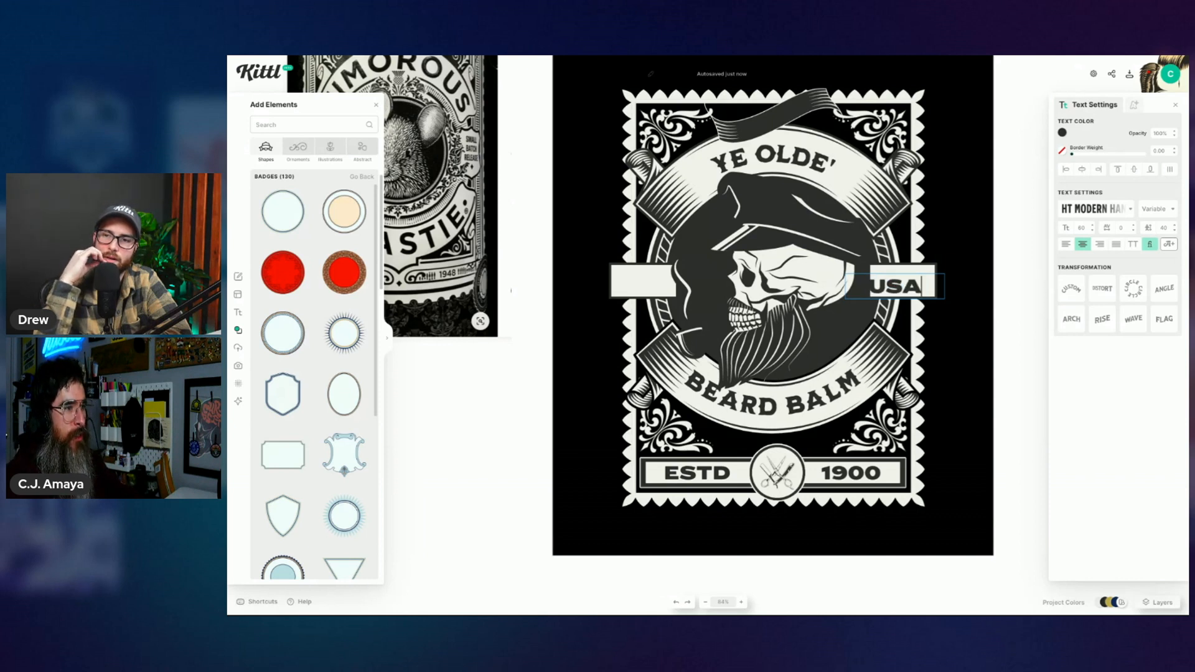
{"action": "key", "text": "BackSpace"}
{"action": "key", "text": "Escape"}
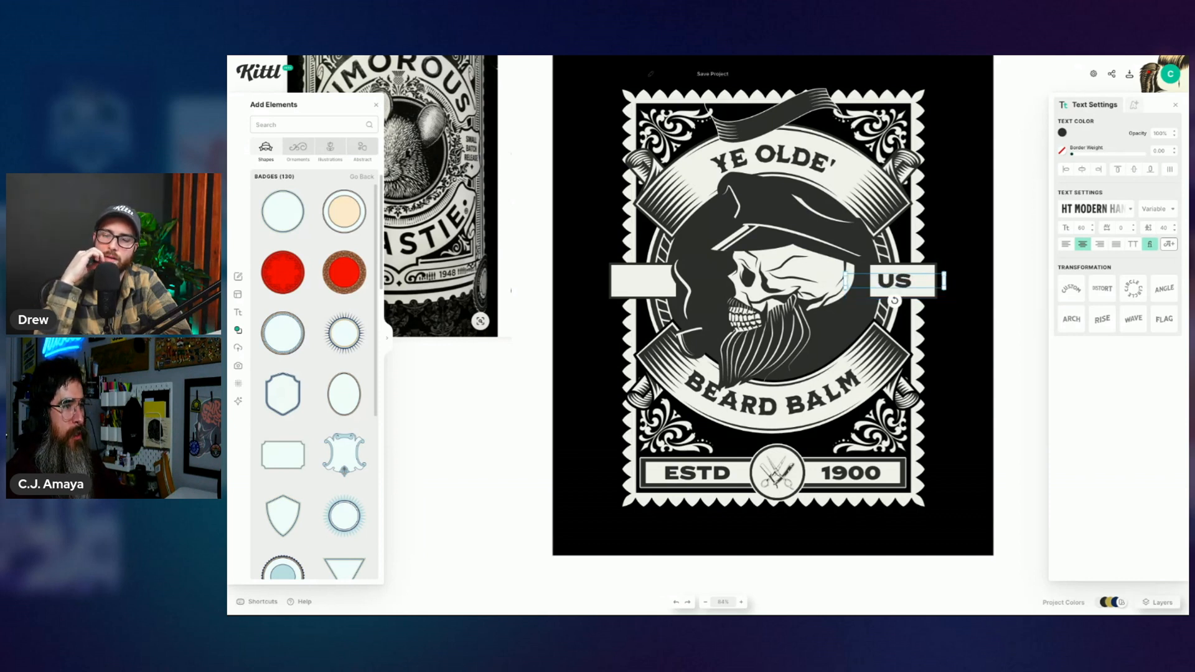
Step: Centre the US text within the visible part of the right side bar
{"action": "left_click", "coordinate": [1008, 299]}
{"action": "left_click_drag", "start_coordinate": [884, 283], "coordinate": [900, 282]}
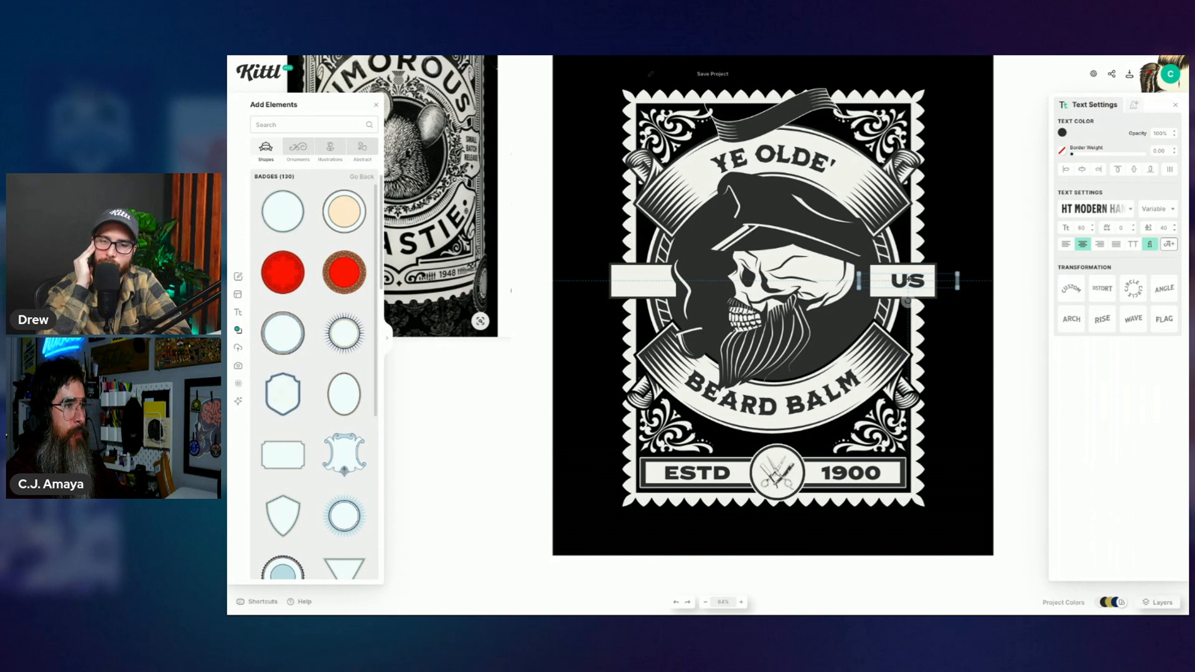
{"action": "left_click", "coordinate": [1011, 259]}
{"action": "left_click", "coordinate": [911, 279]}
{"action": "key", "text": "Left"}
{"action": "key", "text": "Left"}
{"action": "key", "text": "Left"}
{"action": "key", "text": "Left"}
{"action": "key", "text": "Left"}
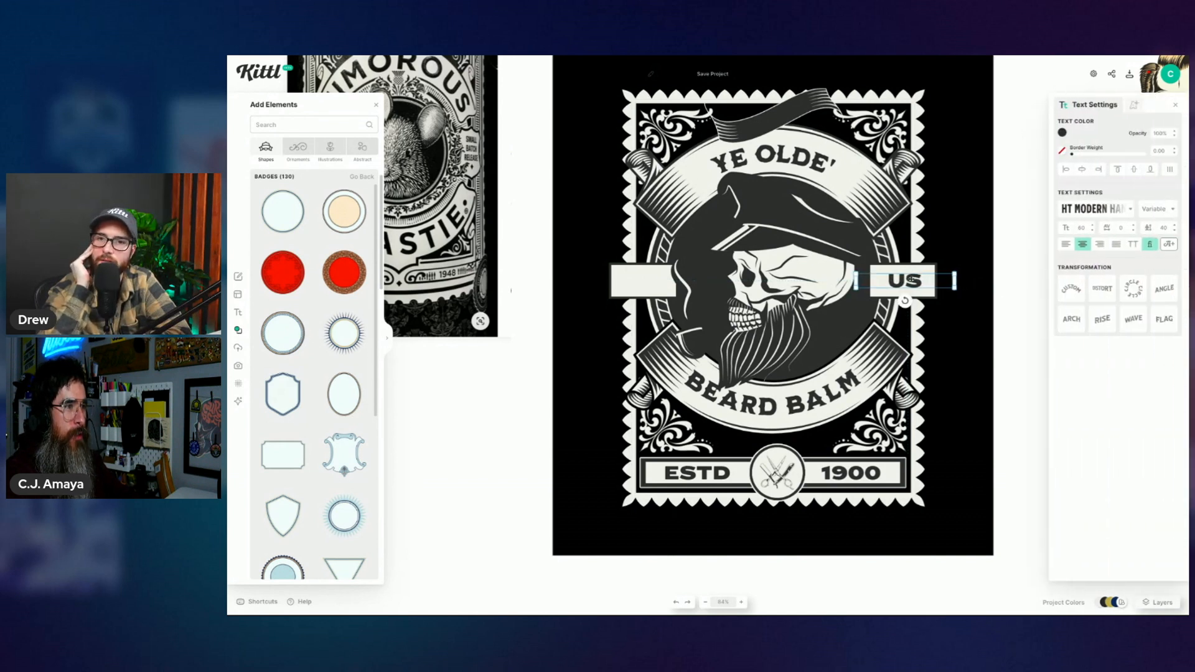
{"action": "key", "text": "Right"}
{"action": "key", "text": "Right"}
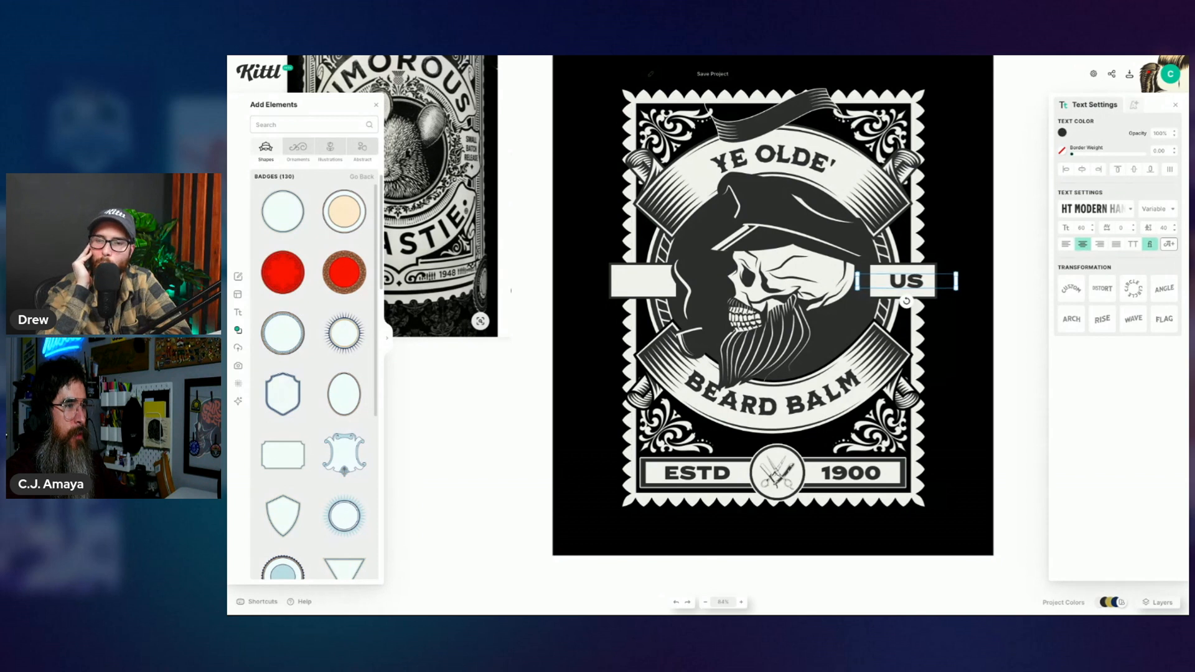
{"action": "left_click", "coordinate": [1020, 271]}
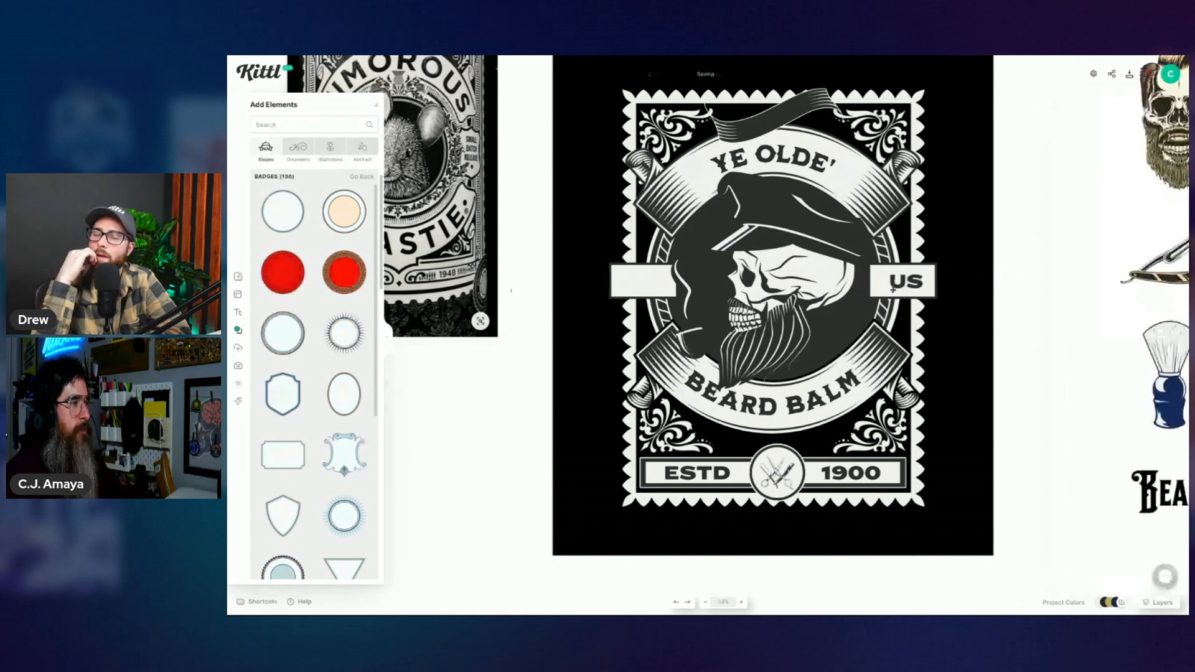
Step: Duplicate the US text onto the left side bar and change the copy to "FL"
{"action": "key", "text": "ctrl+shift+z"}
{"action": "key", "text": "ctrl+shift+z"}
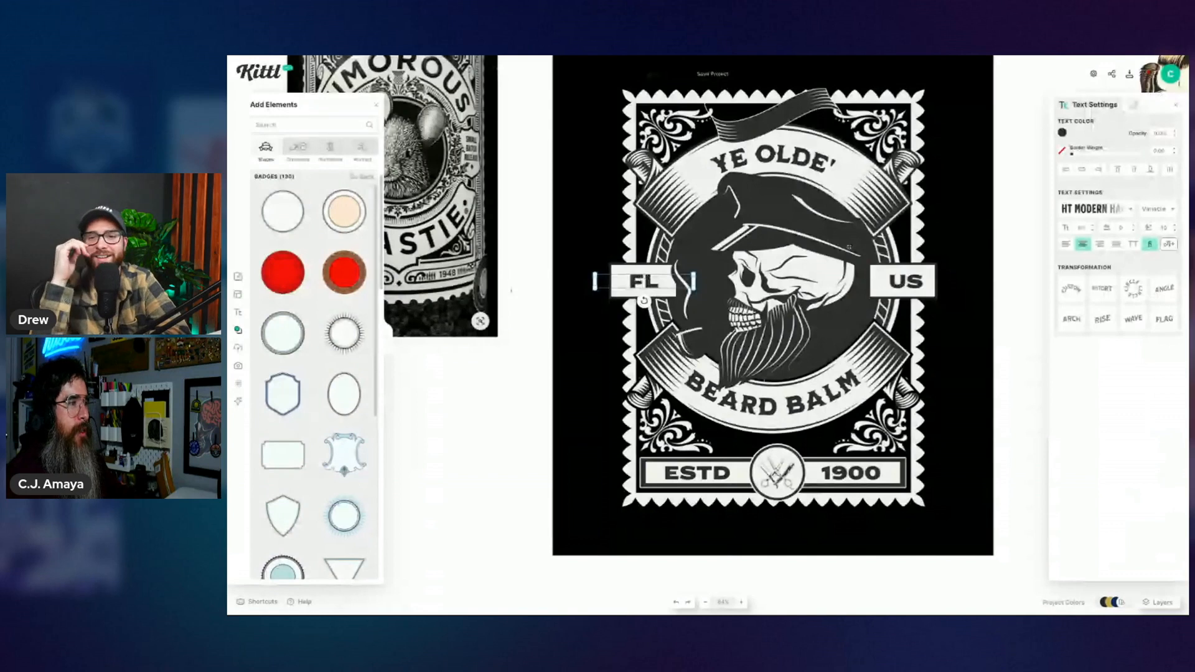
{"action": "left_click", "coordinate": [1022, 272]}
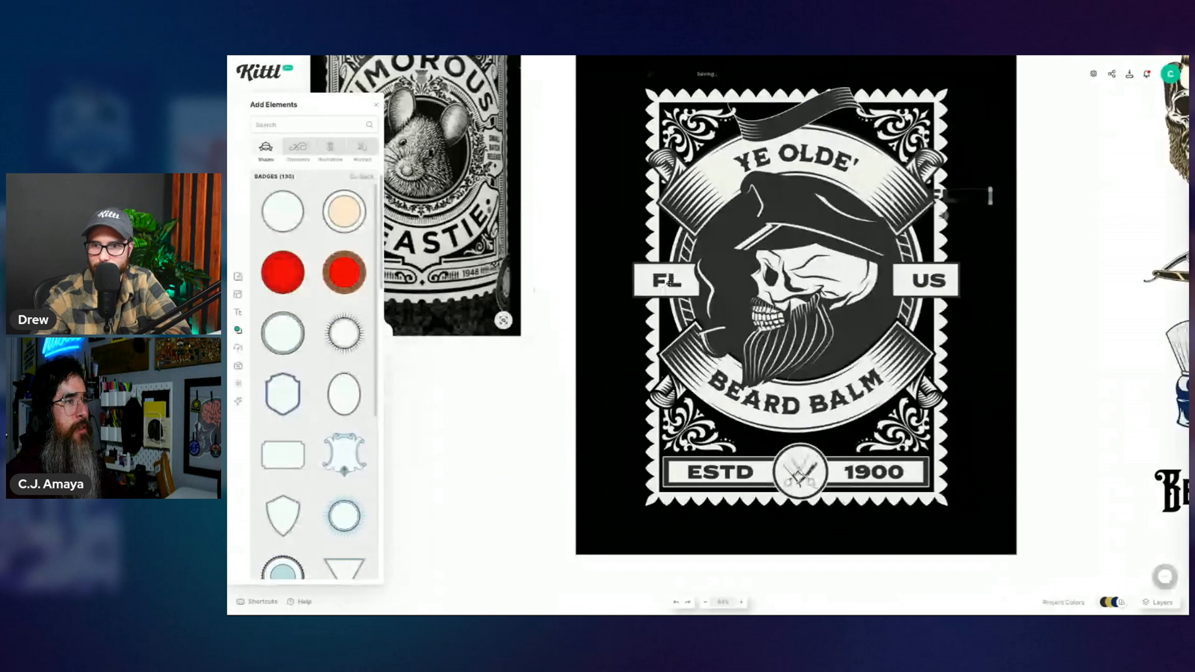
Step: Duplicate the FL text above the label's top edge and change the copy to "SPICED RUM"
{"action": "left_click", "coordinate": [669, 282]}
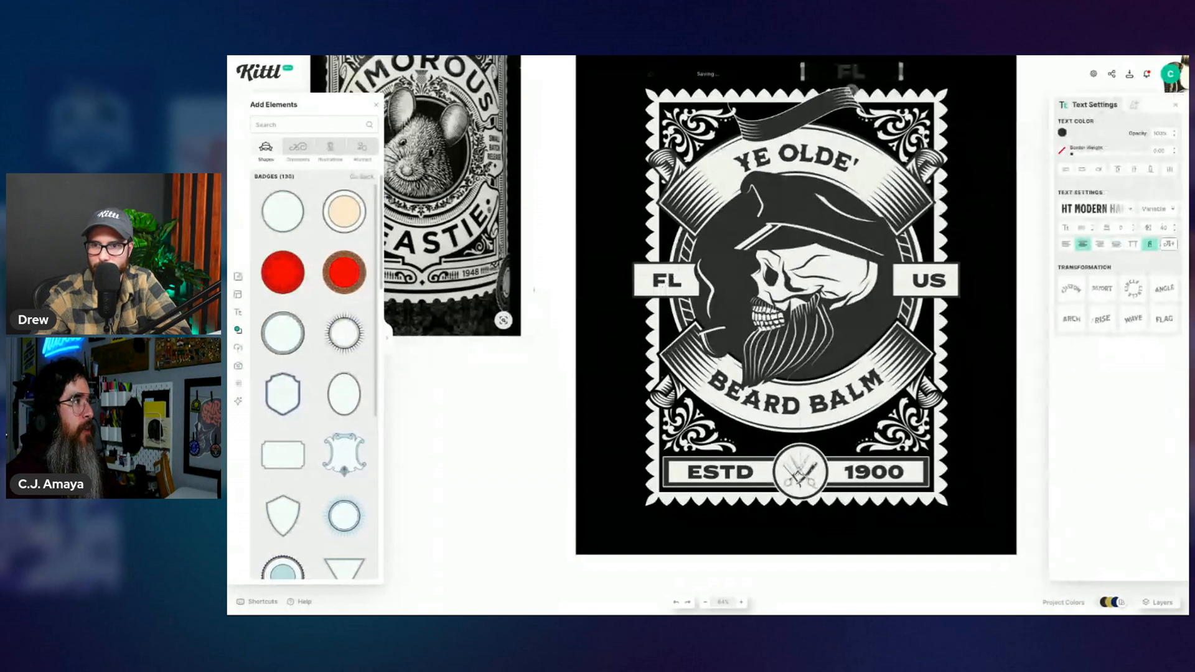
{"action": "double_click", "coordinate": [851, 72]}
{"action": "type", "text": "RU"}
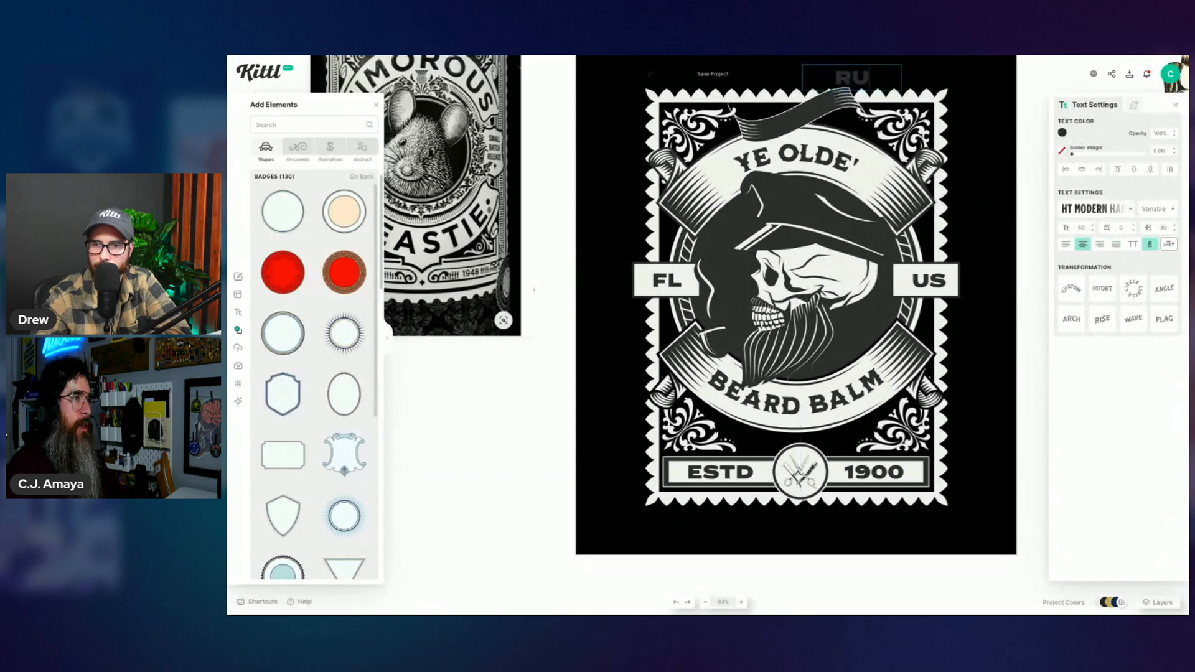
{"action": "key", "text": "BackSpace"}
{"action": "key", "text": "BackSpace"}
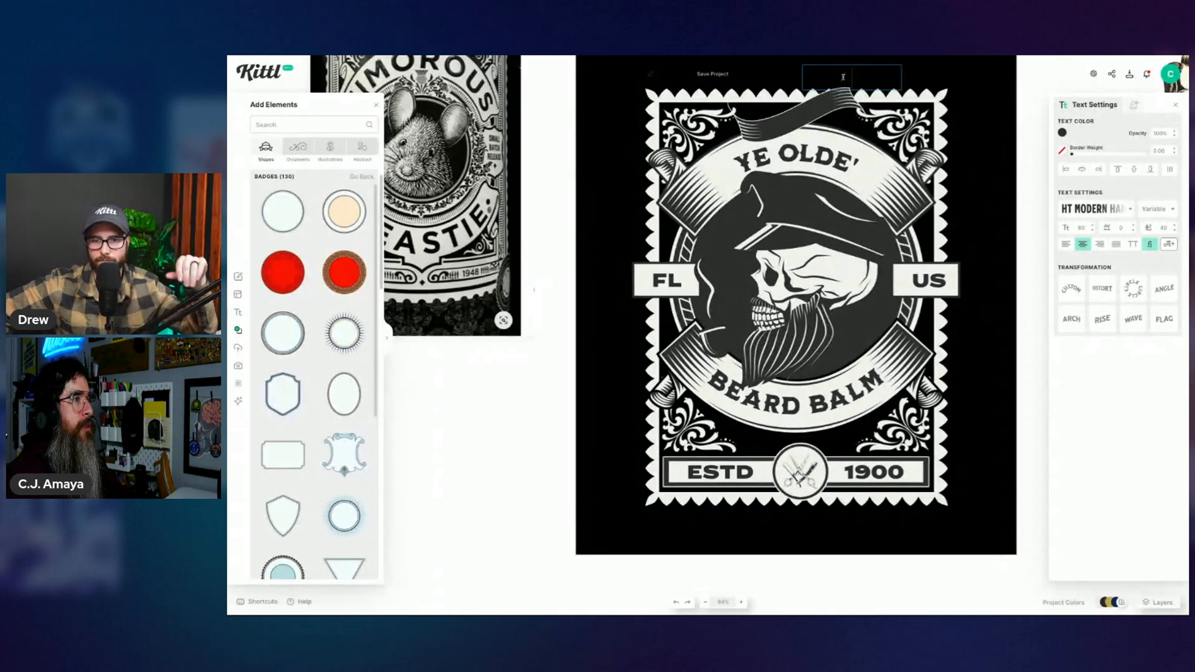
{"action": "type", "text": "SPICED RUM"}
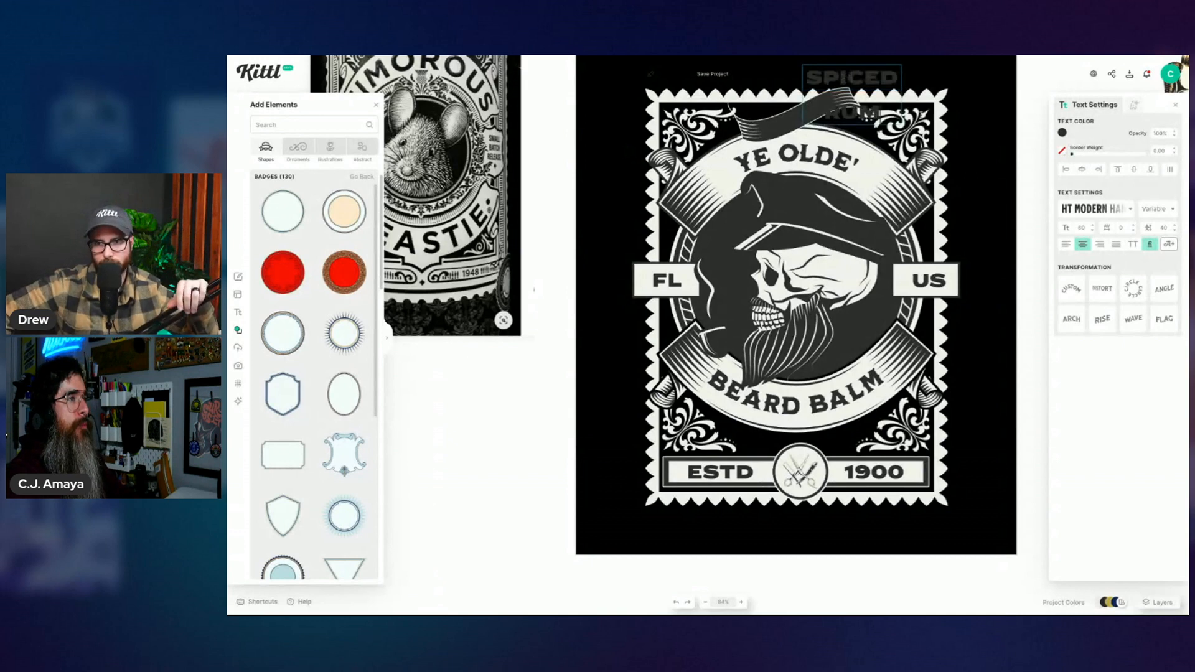
{"action": "key", "text": "Escape"}
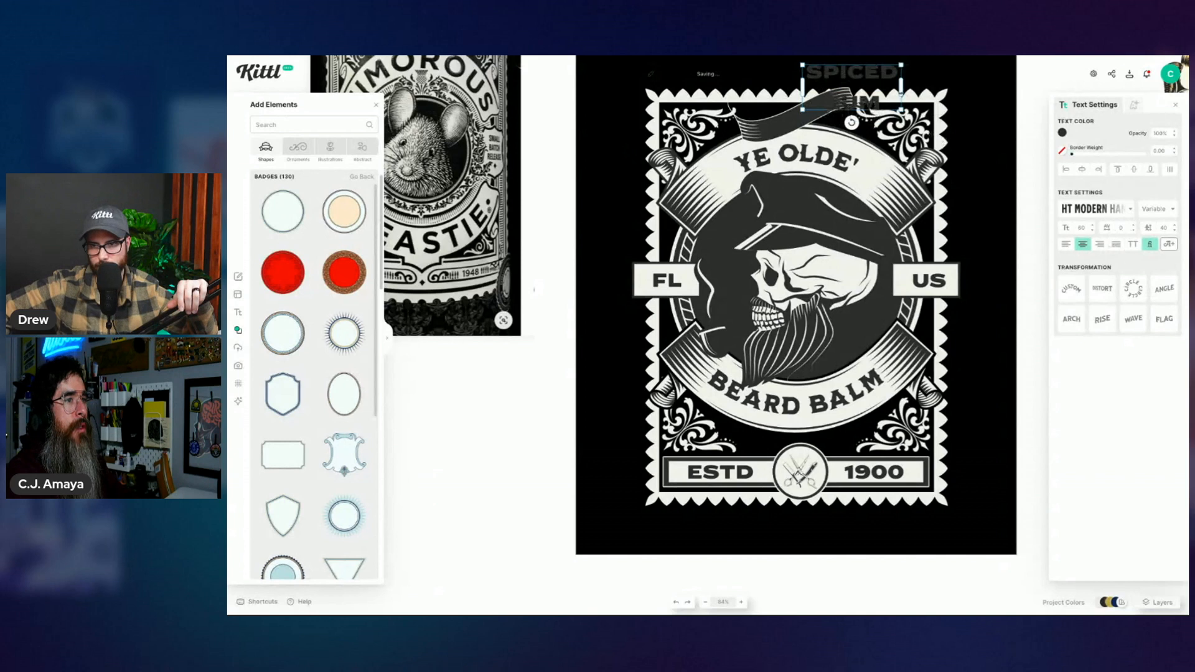
Step: Widen the SPICED RUM text box to fit one line, narrow the lettering to width 24 and curve it with the Rise transformation
{"action": "left_click_drag", "start_coordinate": [901, 92], "coordinate": [984, 72]}
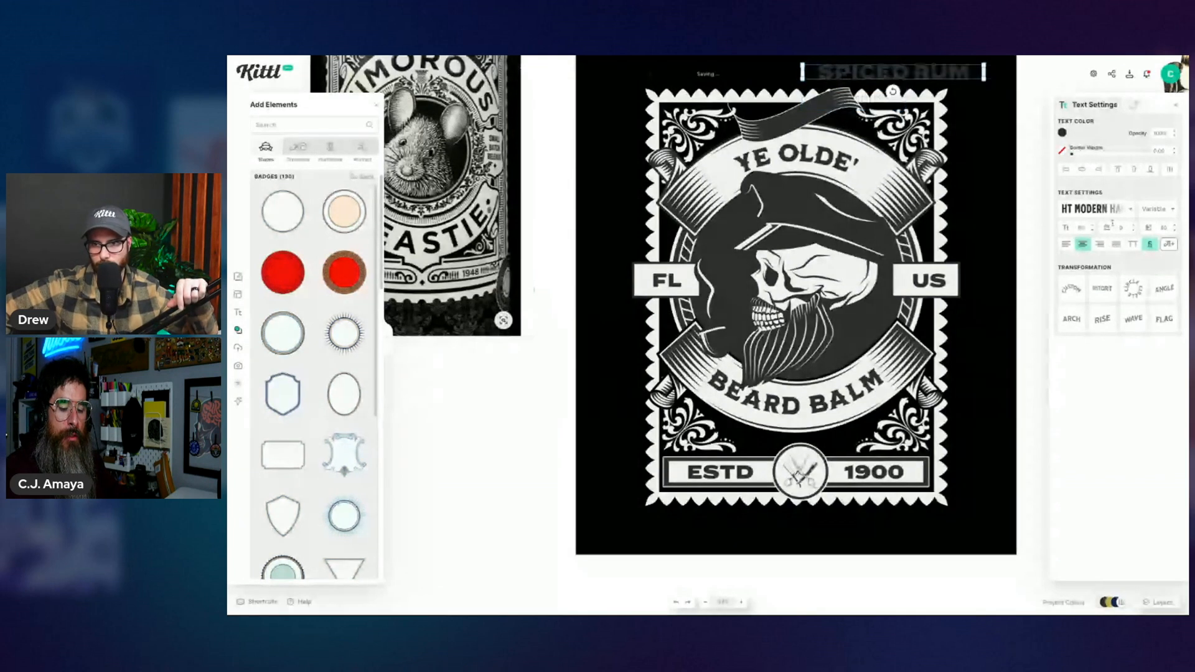
{"action": "left_click", "coordinate": [1156, 209]}
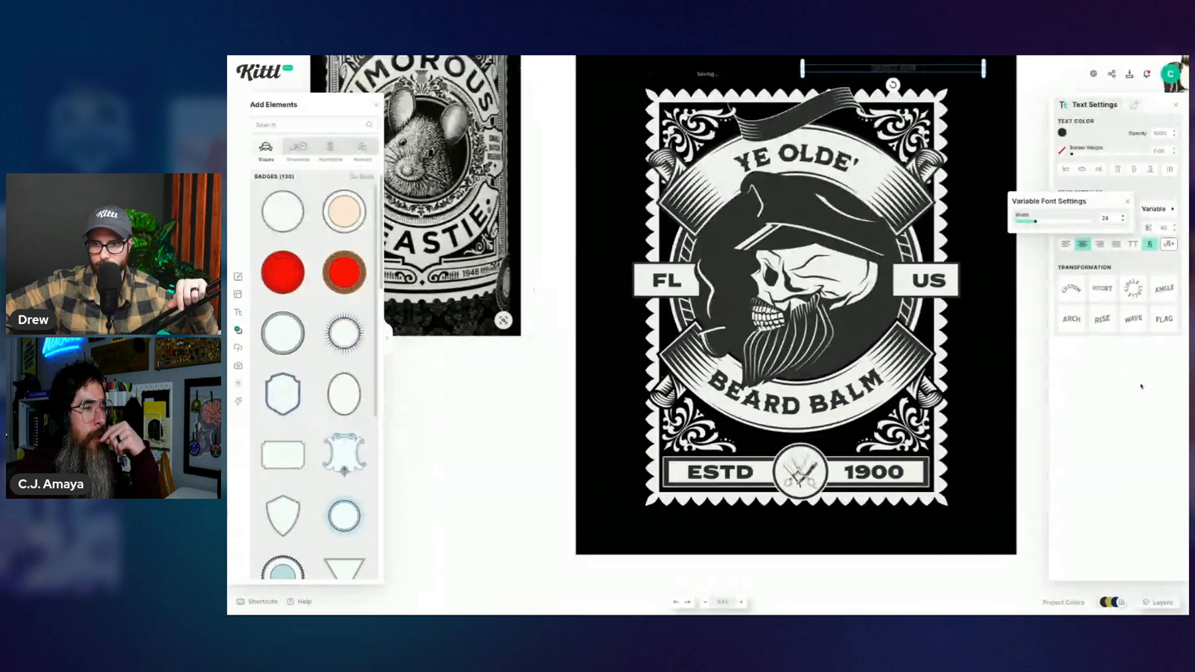
{"action": "left_click", "coordinate": [1104, 329]}
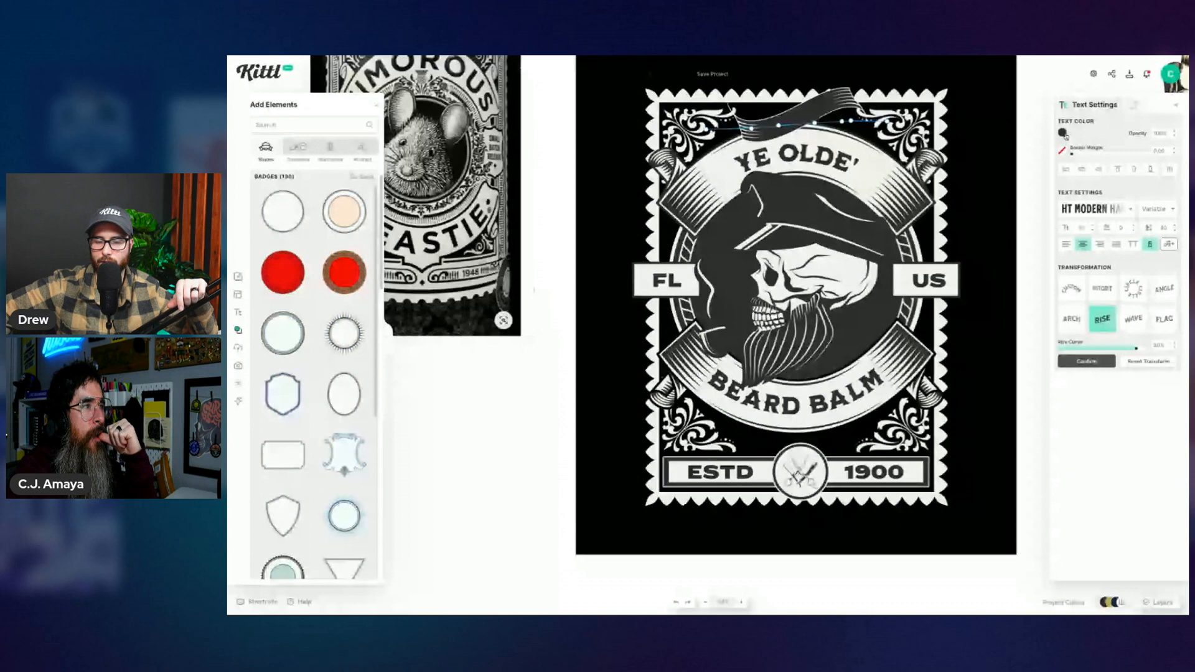
Step: Fill the SPICED RUM text on the top ribbon with off-white and finish editing its transformation
{"action": "left_click", "coordinate": [1064, 134]}
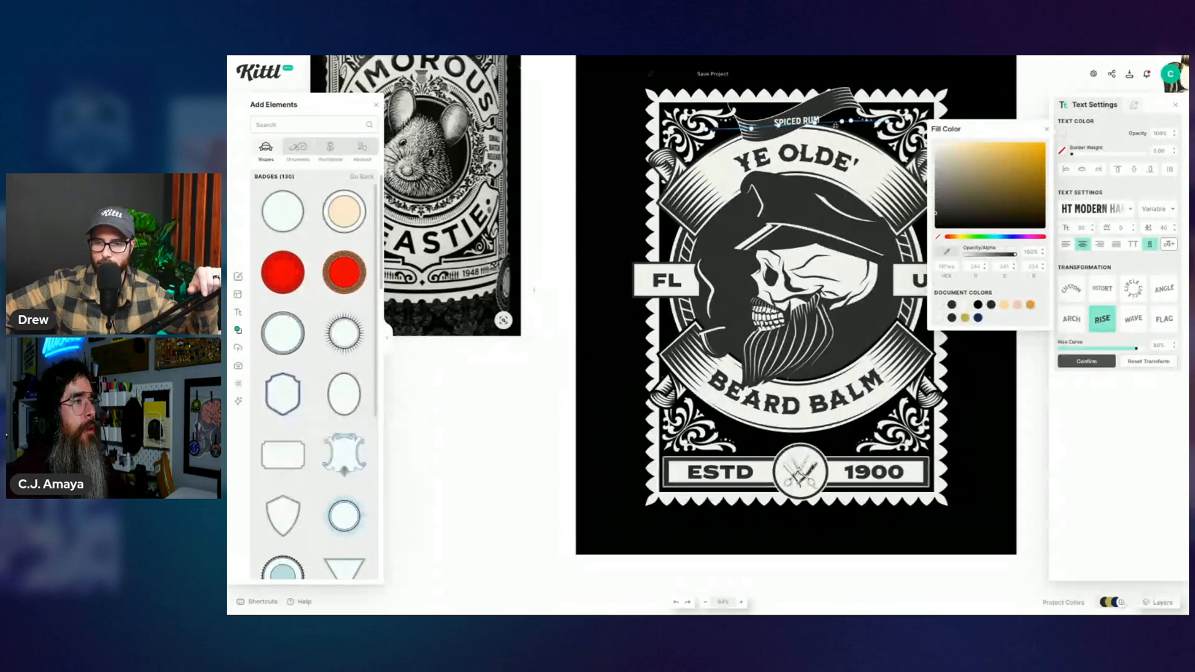
{"action": "left_click", "coordinate": [836, 125]}
{"action": "left_click", "coordinate": [797, 121]}
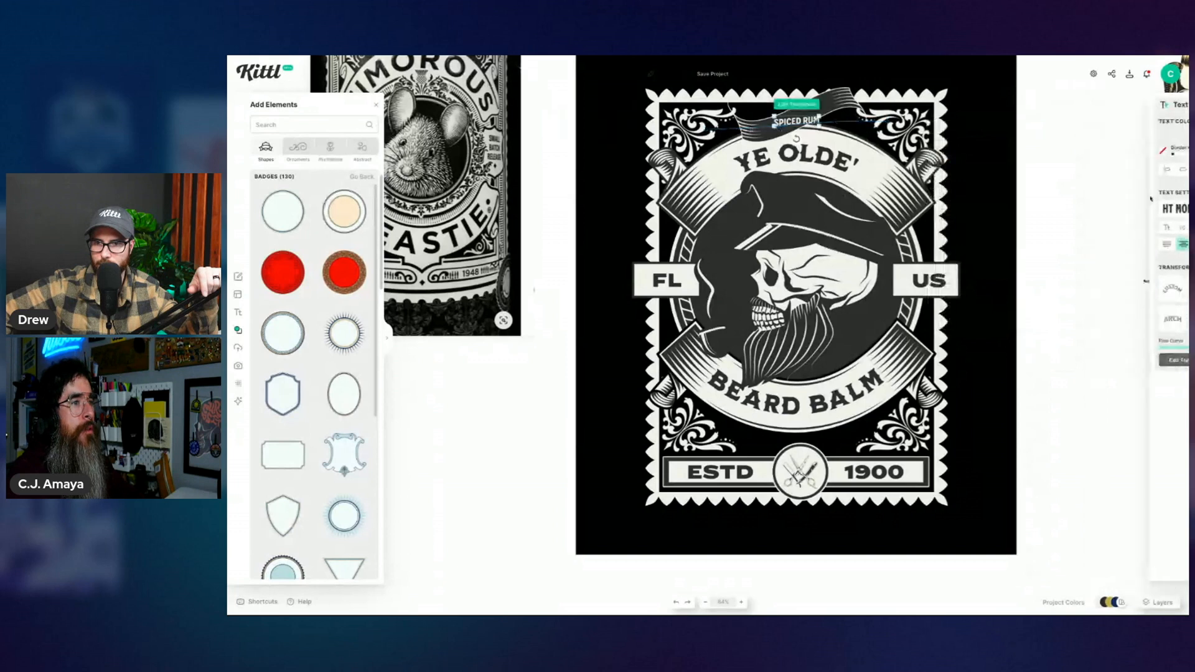
{"action": "left_click", "coordinate": [837, 134]}
{"action": "double_click", "coordinate": [803, 122]}
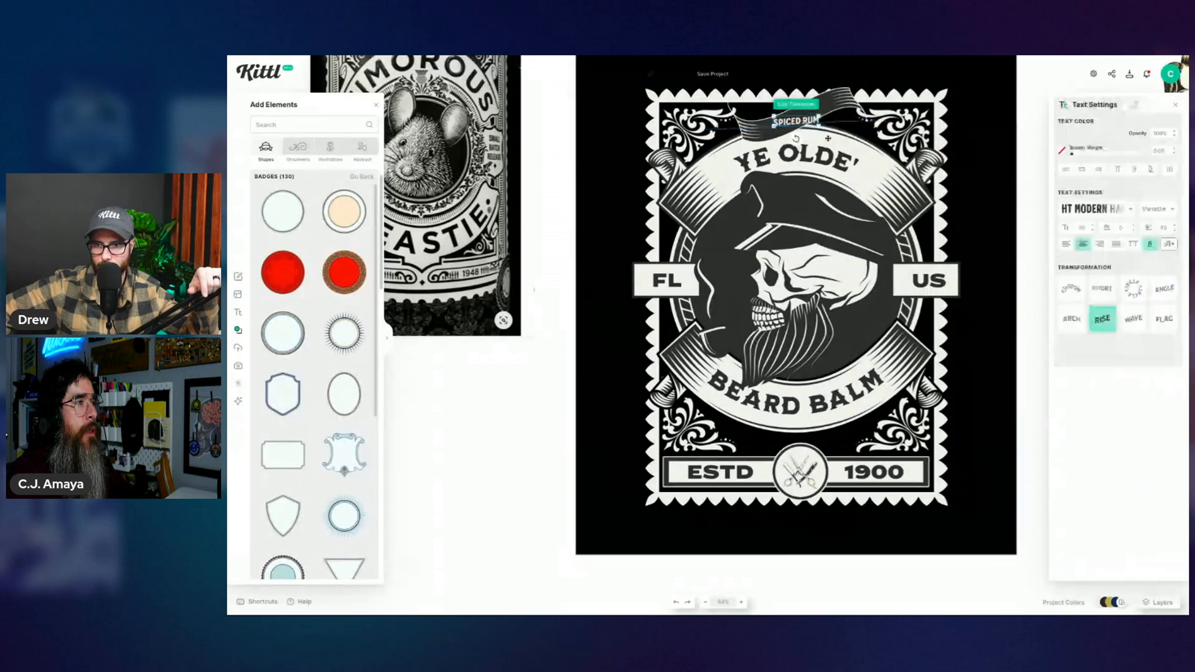
{"action": "key", "text": "Escape"}
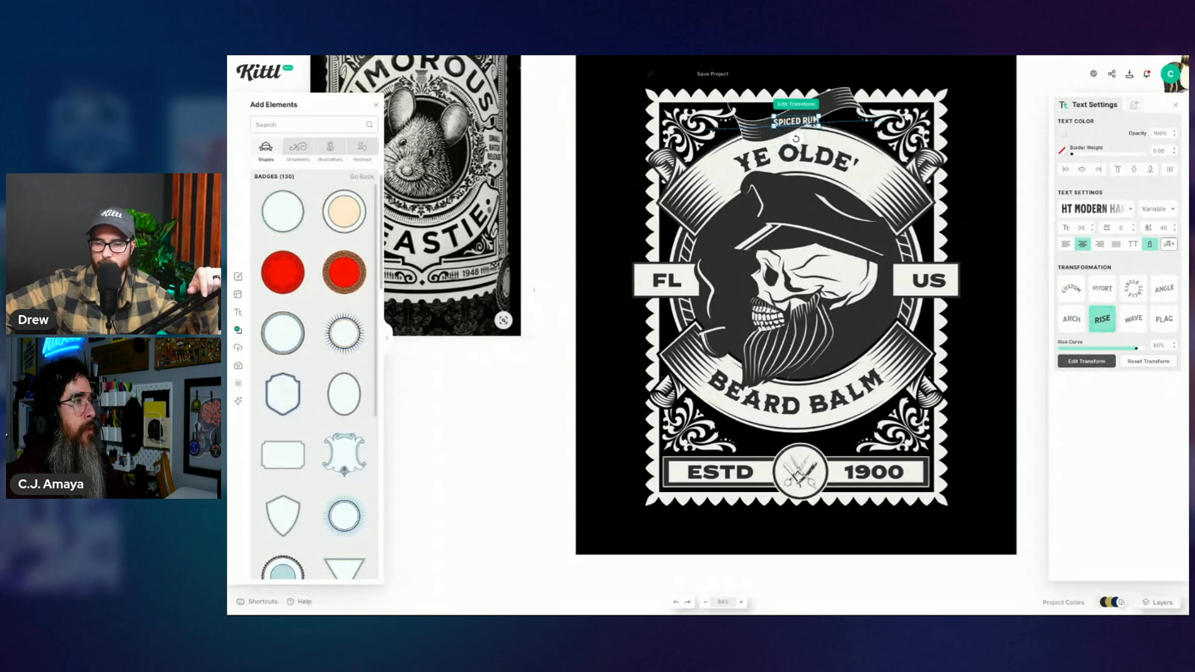
Step: Examine up close how the SPICED RUM text sits on the ribbon above YE OLDE'
{"action": "key", "text": "ctrl+plus"}
{"action": "key", "text": "ctrl+plus"}
{"action": "scroll", "coordinate": [953, 385], "scroll_direction": "up", "scroll_amount": 5}
{"action": "key", "text": "ctrl+plus"}
{"action": "key", "text": "ctrl+plus"}
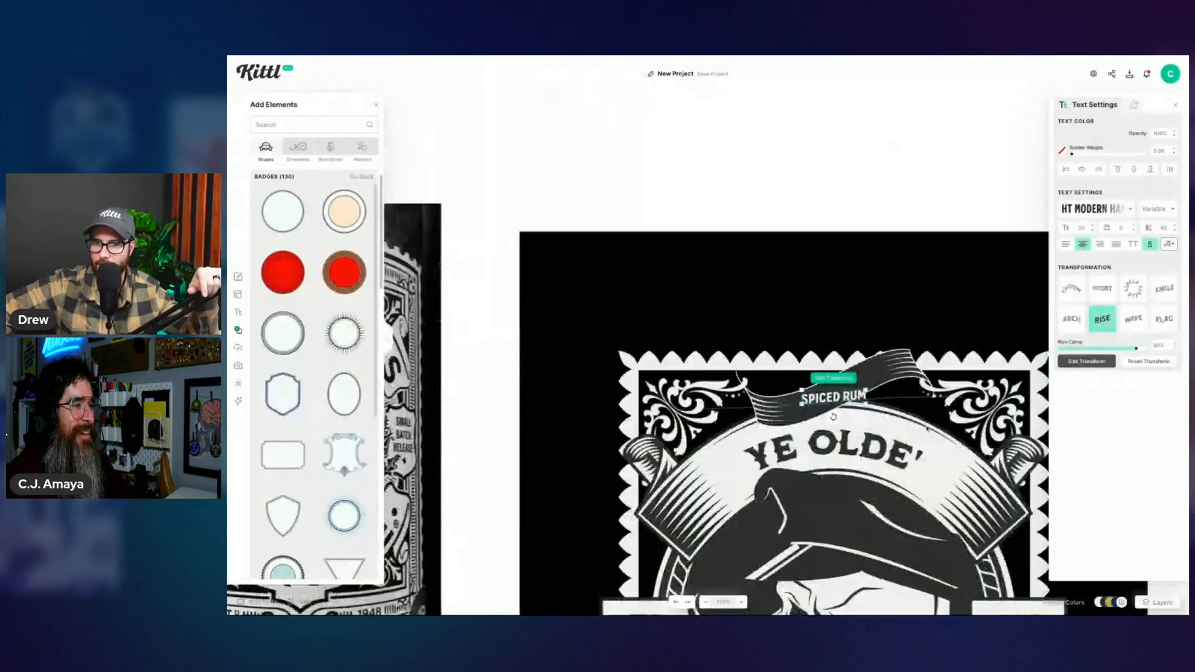
{"action": "scroll", "coordinate": [952, 385], "scroll_direction": "down", "scroll_amount": 2}
{"action": "key", "text": "ctrl+plus"}
{"action": "key", "text": "ctrl+plus"}
{"action": "key", "text": "ctrl+plus"}
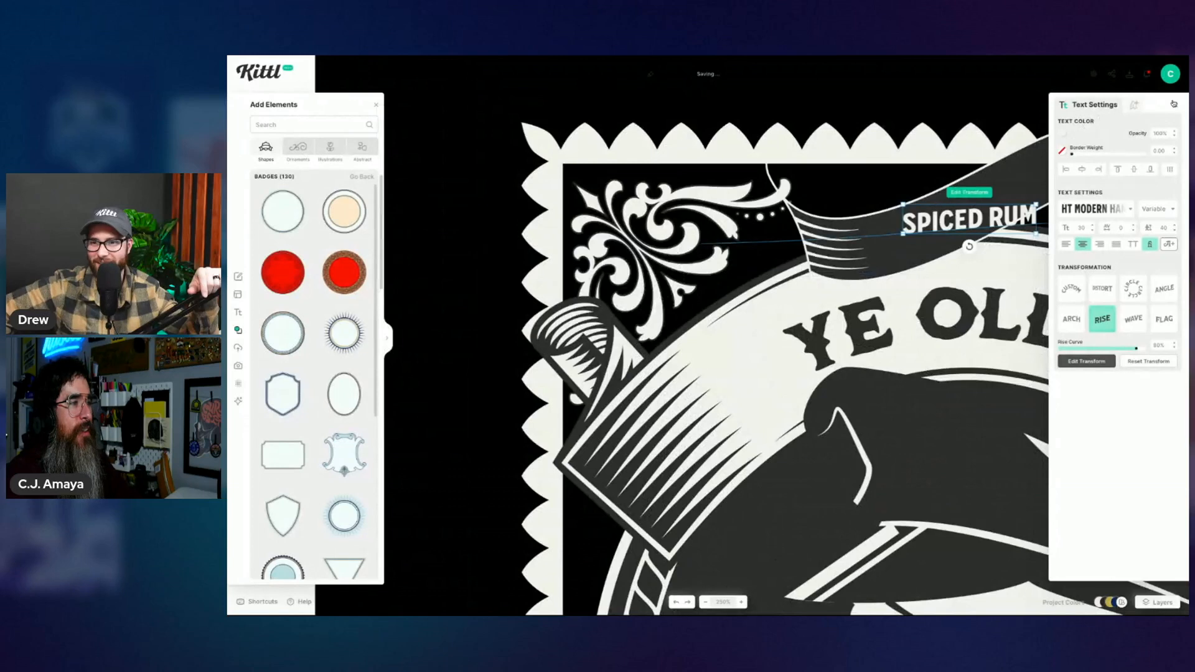
{"action": "left_click", "coordinate": [951, 106]}
{"action": "scroll", "coordinate": [972, 104], "scroll_direction": "right", "scroll_amount": 4}
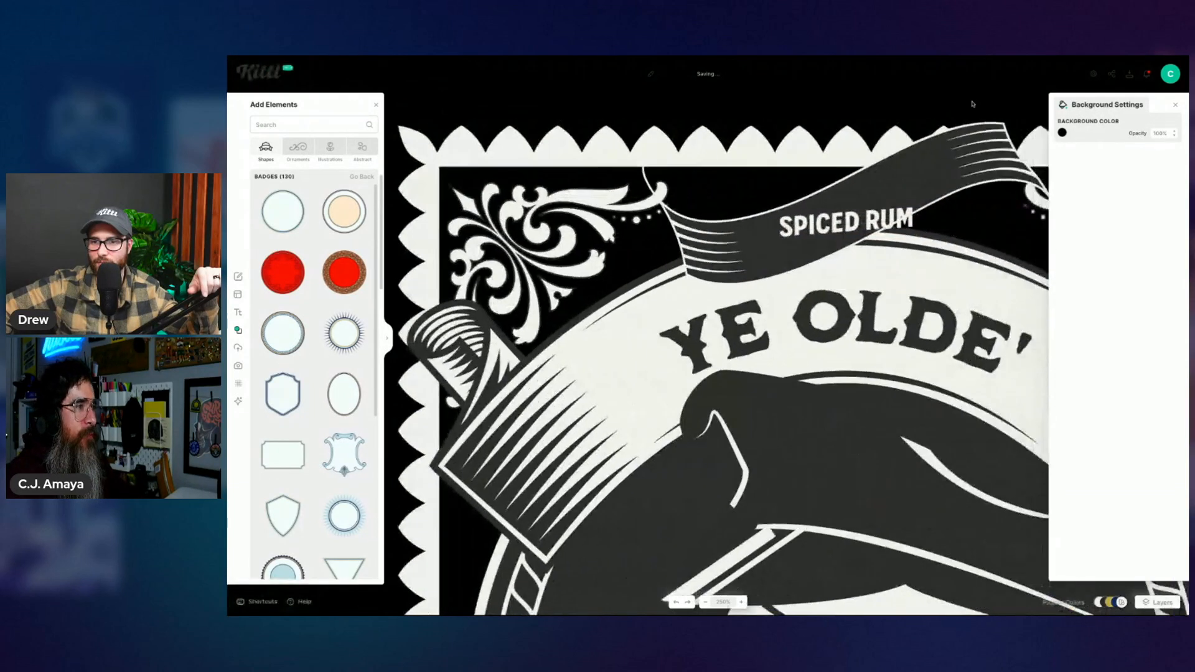
Step: Reshape the Rise curve of the SPICED RUM text so the lettering climbs along the top ribbon
{"action": "left_click", "coordinate": [768, 234]}
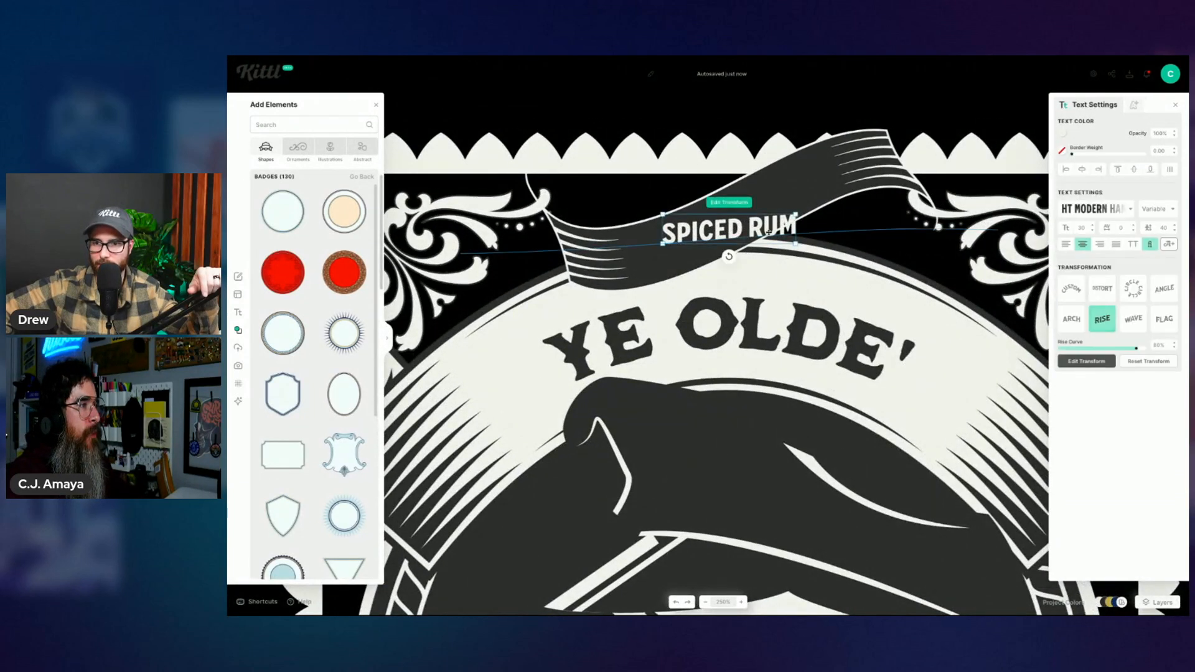
{"action": "left_click", "coordinate": [725, 203]}
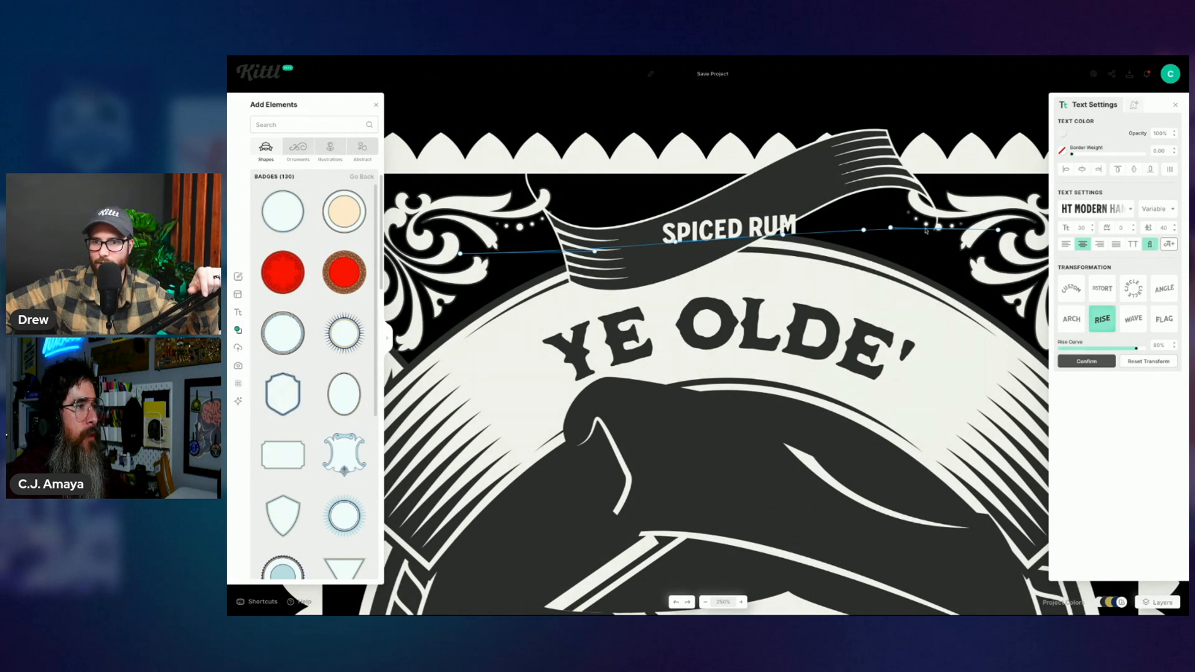
{"action": "left_click_drag", "start_coordinate": [1000, 230], "coordinate": [848, 222]}
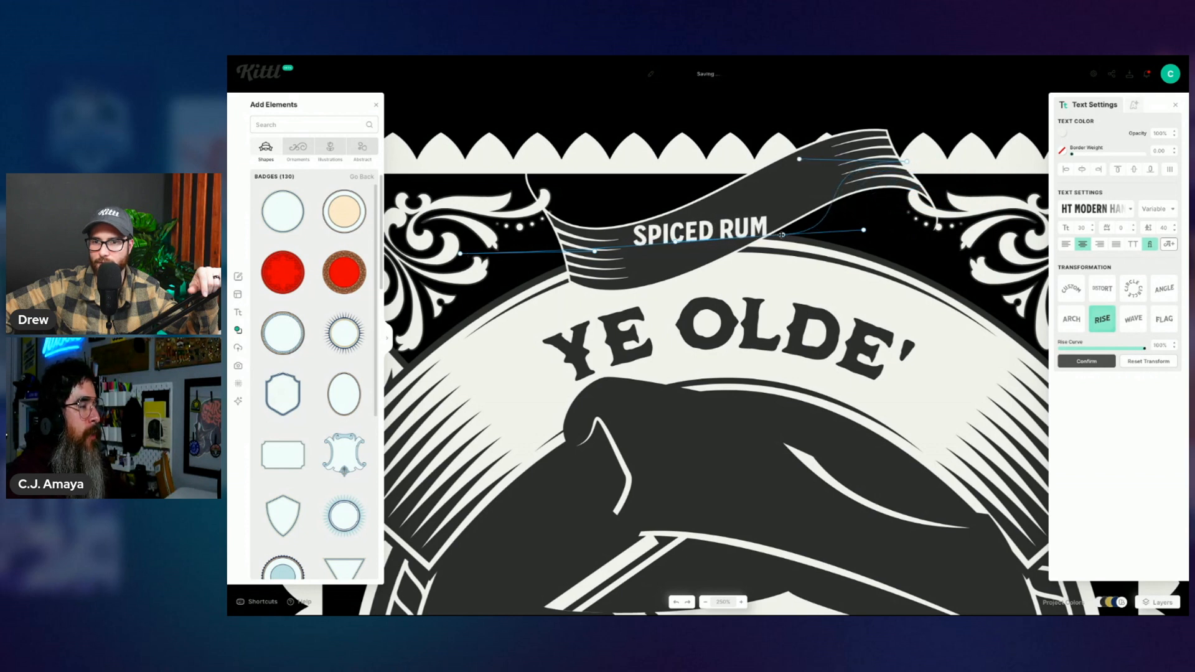
{"action": "left_click_drag", "start_coordinate": [782, 235], "coordinate": [874, 160]}
{"action": "left_click_drag", "start_coordinate": [594, 252], "coordinate": [803, 251]}
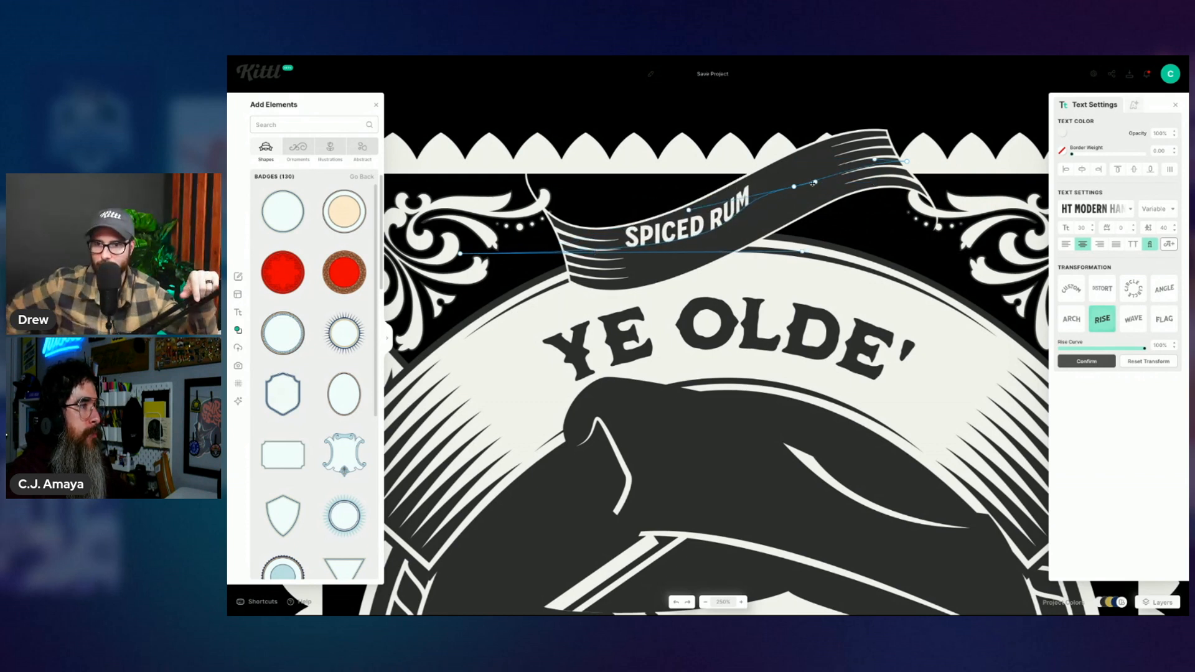
{"action": "left_click_drag", "start_coordinate": [788, 187], "coordinate": [997, 157]}
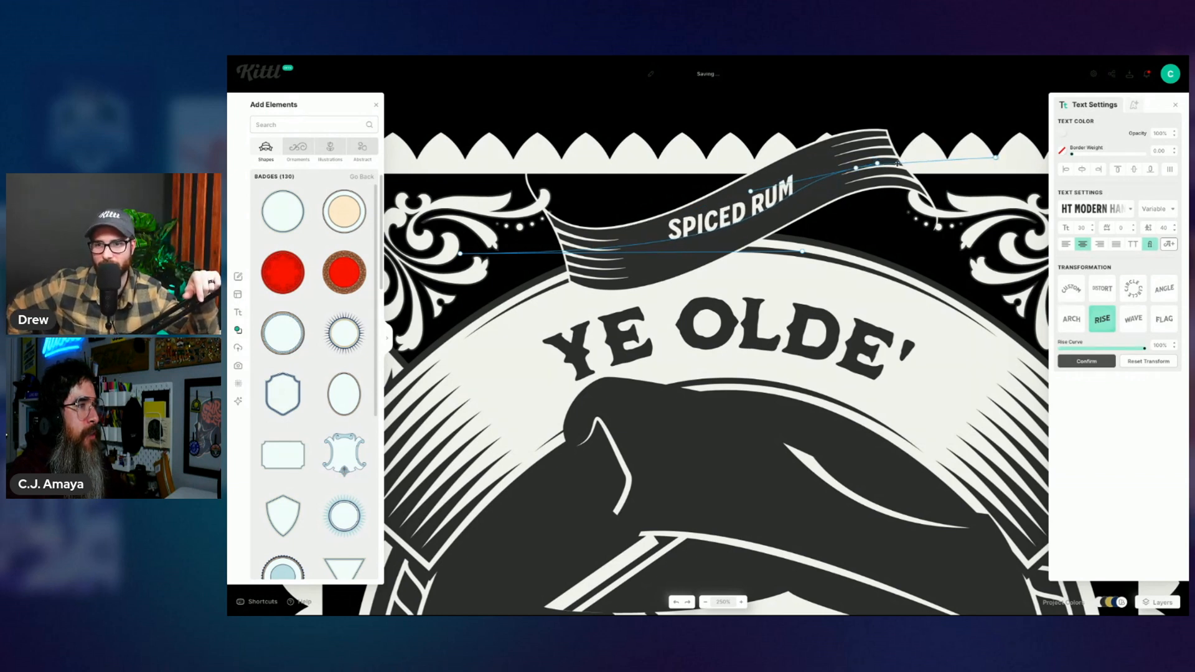
Step: Fine-tune the SPICED RUM curve's handles and shift its path slightly down and right on the ribbon
{"action": "left_click_drag", "start_coordinate": [879, 165], "coordinate": [918, 162]}
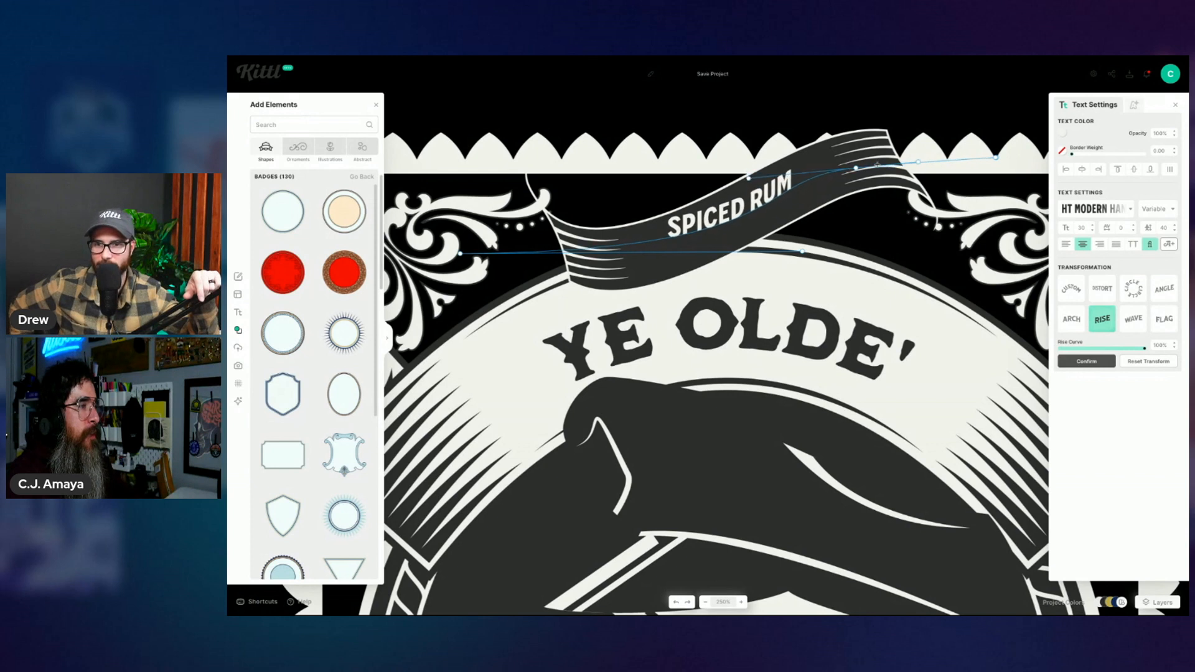
{"action": "left_click_drag", "start_coordinate": [803, 251], "coordinate": [751, 252]}
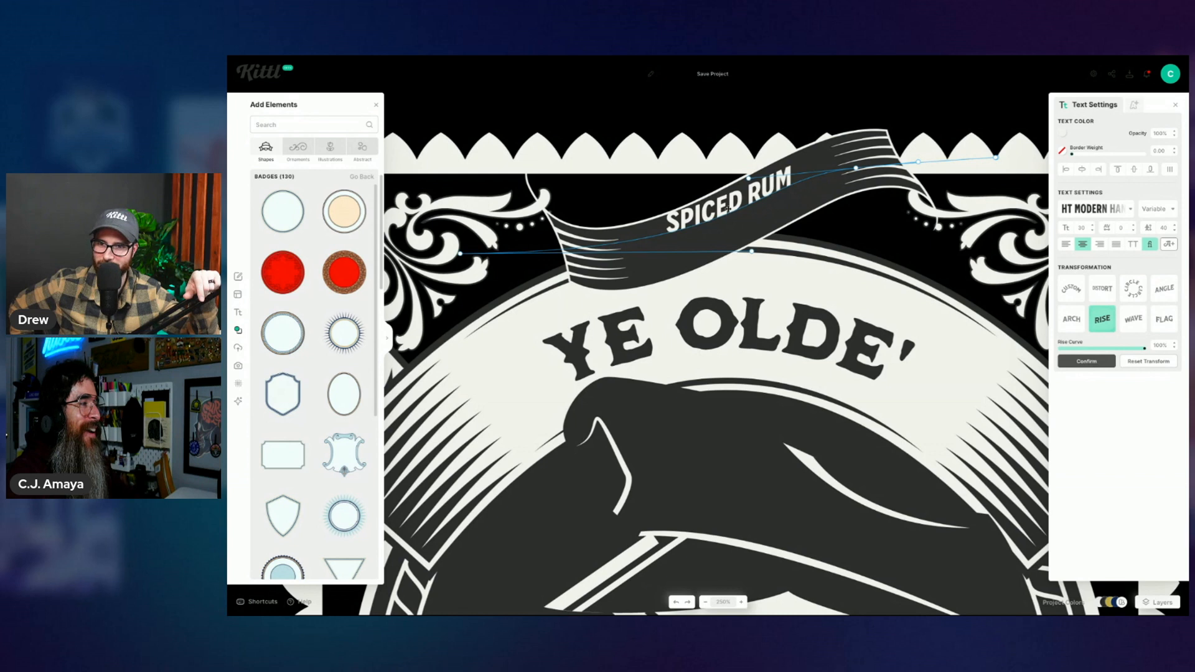
{"action": "left_click_drag", "start_coordinate": [744, 190], "coordinate": [729, 209]}
{"action": "left_click_drag", "start_coordinate": [400, 275], "coordinate": [429, 272]}
{"action": "mouse_move", "coordinate": [765, 268]}
{"action": "left_mouse_down"}
{"action": "mouse_move", "coordinate": [776, 268]}
{"action": "mouse_move", "coordinate": [742, 267]}
{"action": "left_mouse_up"}
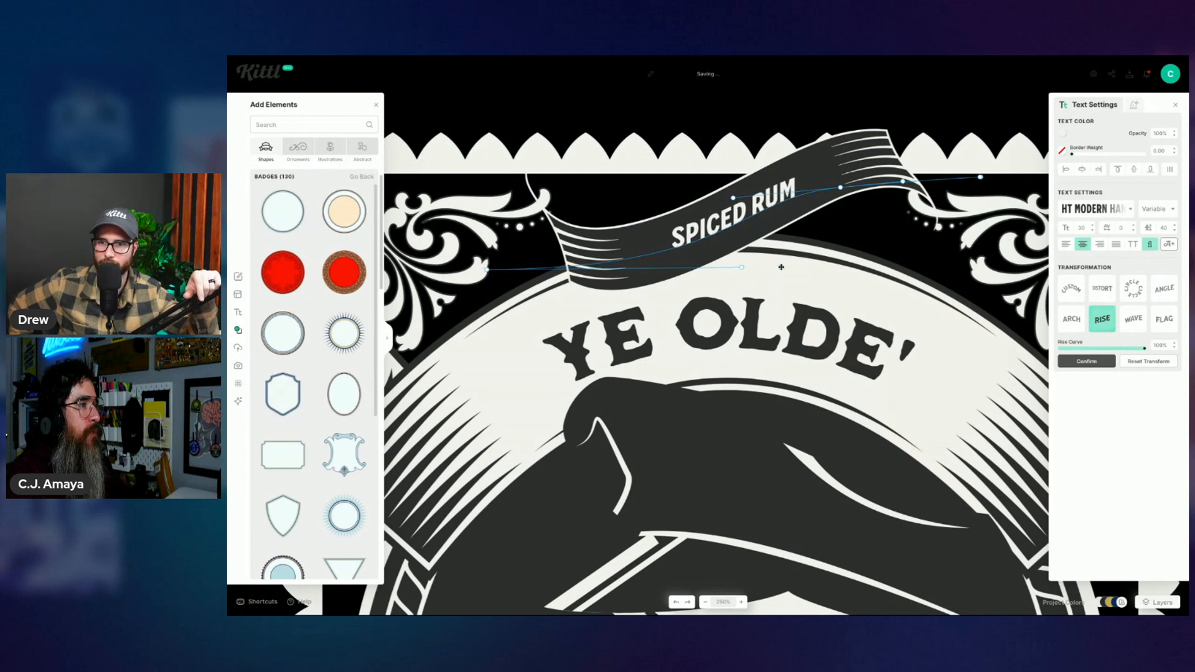
Step: Put the accidentally moved ribbon back in place and nudge the SPICED RUM text slightly left and down on it
{"action": "left_click", "coordinate": [729, 201]}
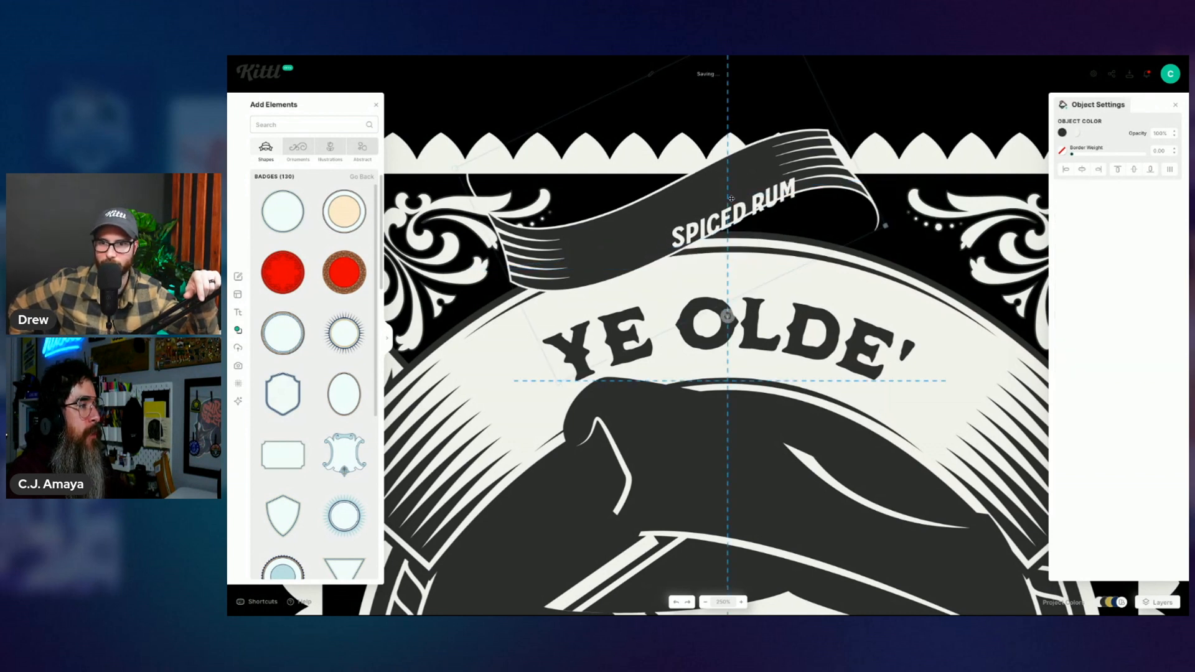
{"action": "left_click_drag", "start_coordinate": [725, 204], "coordinate": [760, 229]}
{"action": "left_click", "coordinate": [752, 209]}
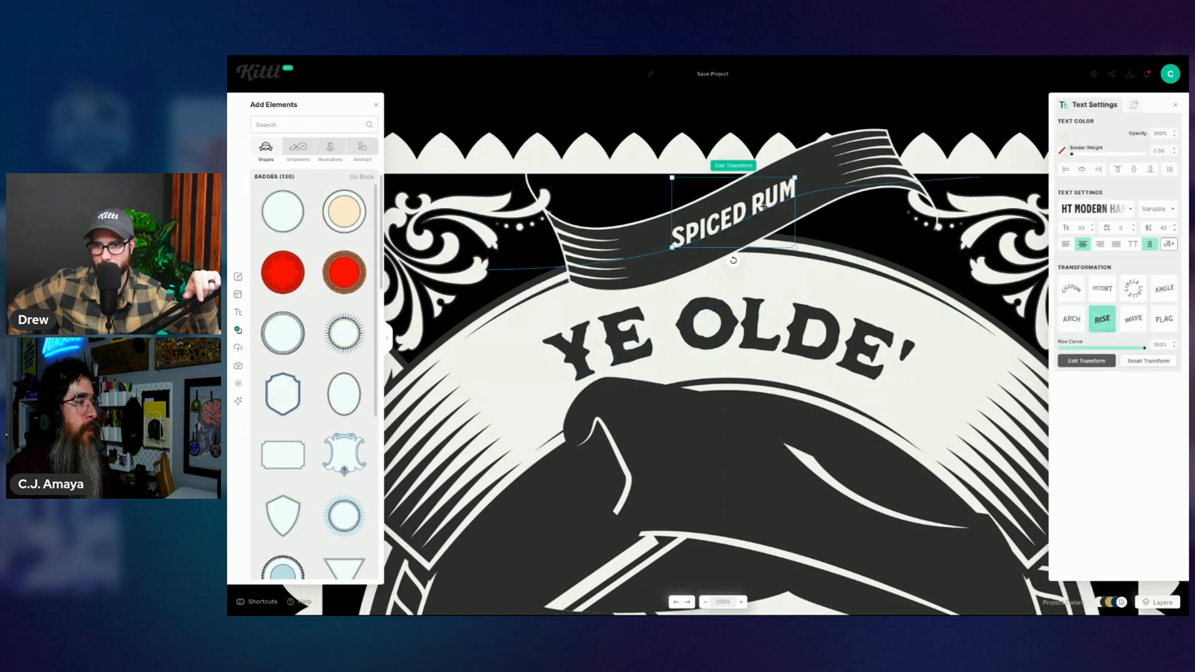
{"action": "left_click_drag", "start_coordinate": [763, 205], "coordinate": [757, 203]}
{"action": "key", "text": "Up"}
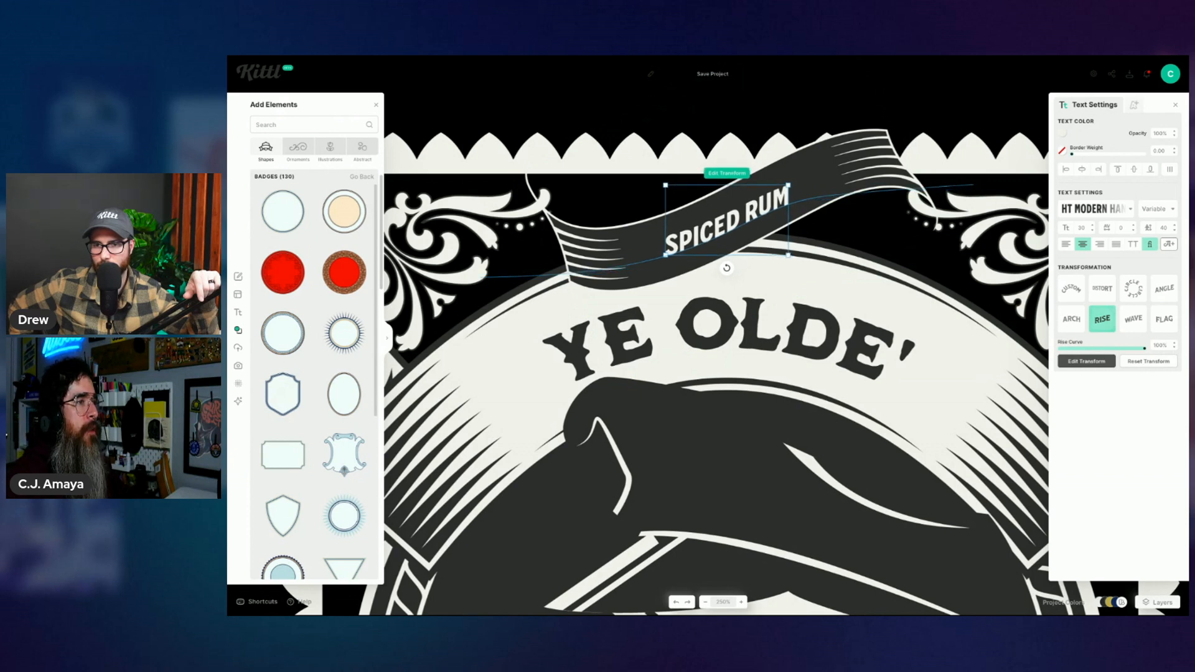
Step: Readjust both ends of the SPICED RUM Rise curve, recenter the lettering vertically on the ribbon, and finish editing the transformation
{"action": "left_click", "coordinate": [732, 174]}
{"action": "mouse_move", "coordinate": [974, 186]}
{"action": "left_mouse_down"}
{"action": "mouse_move", "coordinate": [1019, 186]}
{"action": "mouse_move", "coordinate": [998, 186]}
{"action": "left_mouse_up"}
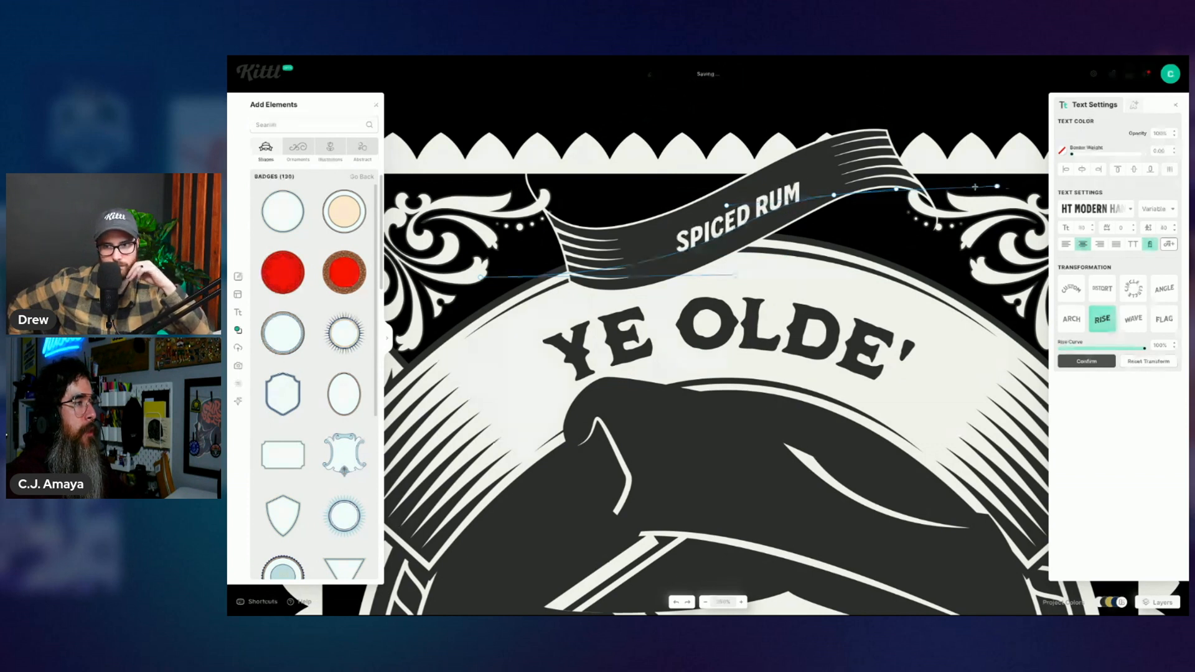
{"action": "left_click_drag", "start_coordinate": [834, 195], "coordinate": [871, 183]}
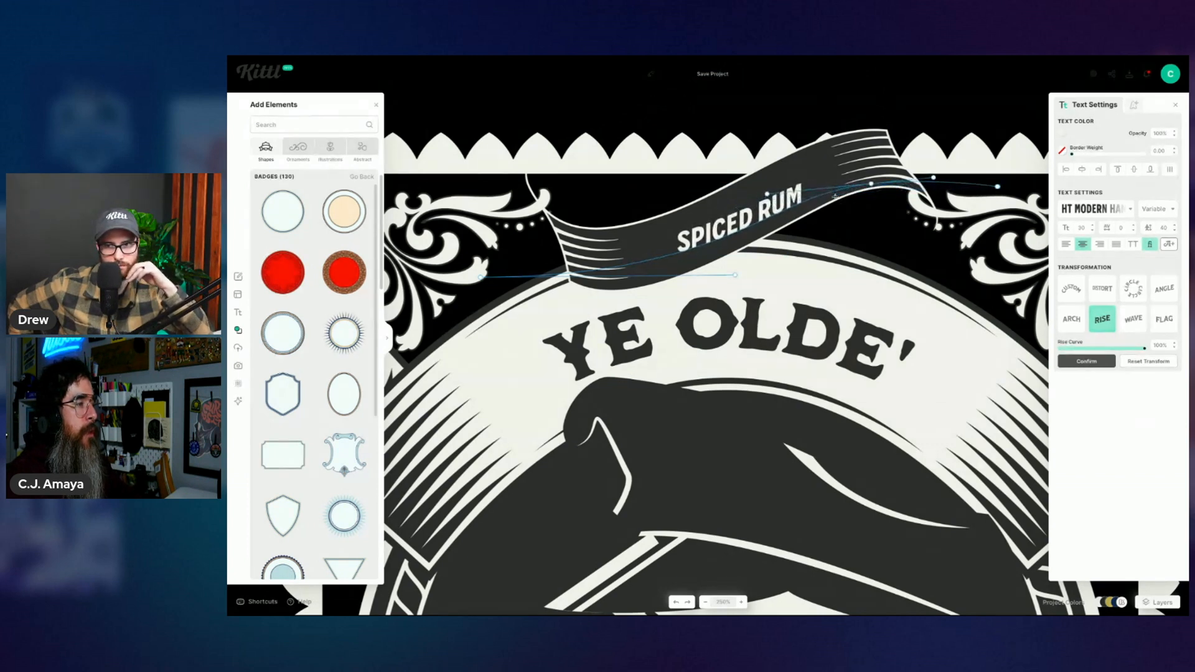
{"action": "left_click_drag", "start_coordinate": [480, 277], "coordinate": [463, 300]}
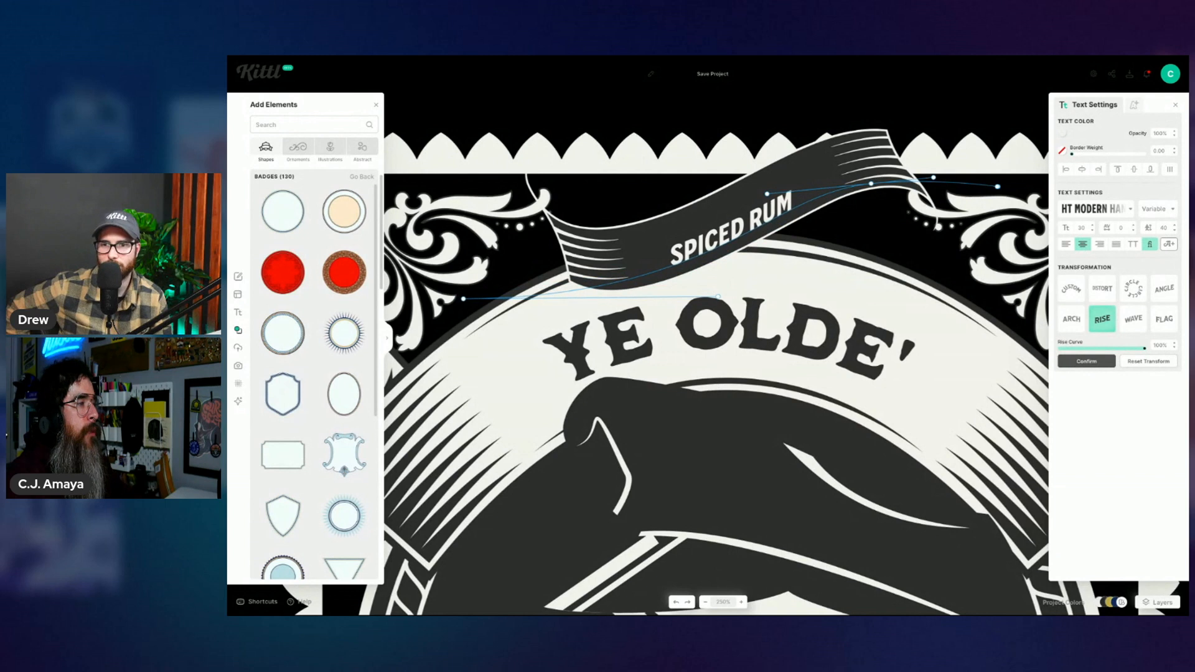
{"action": "left_click_drag", "start_coordinate": [704, 243], "coordinate": [704, 232]}
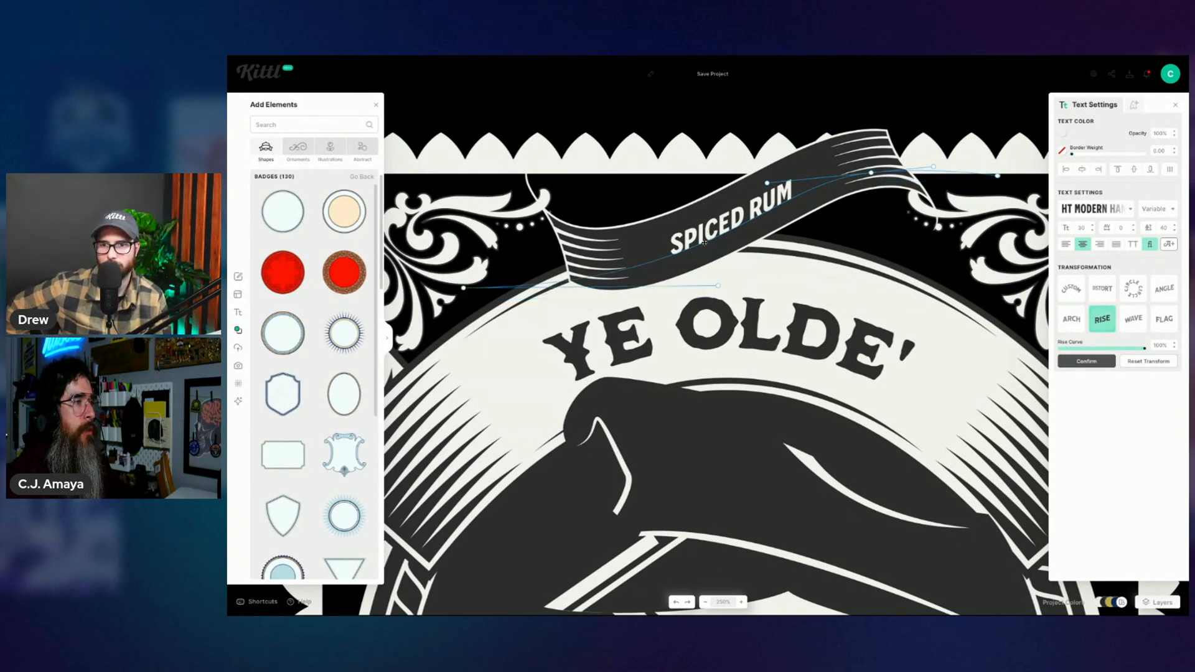
{"action": "left_click", "coordinate": [752, 219]}
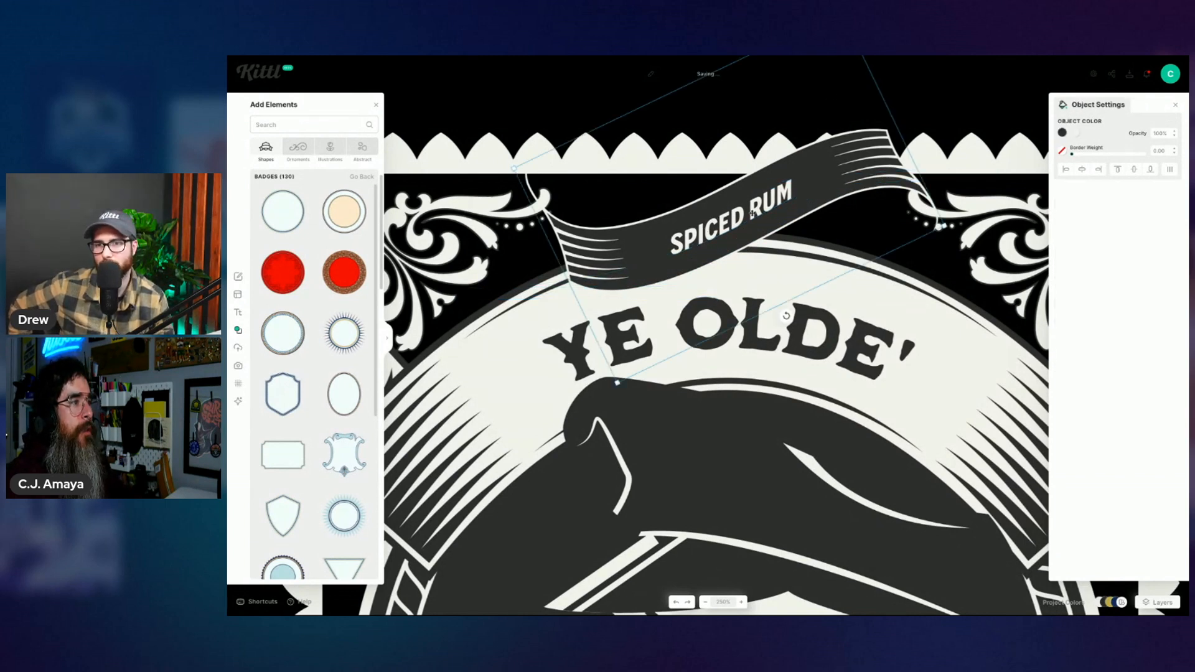
Step: Increase the letter spacing of the SPICED RUM text to 160
{"action": "left_click", "coordinate": [750, 215]}
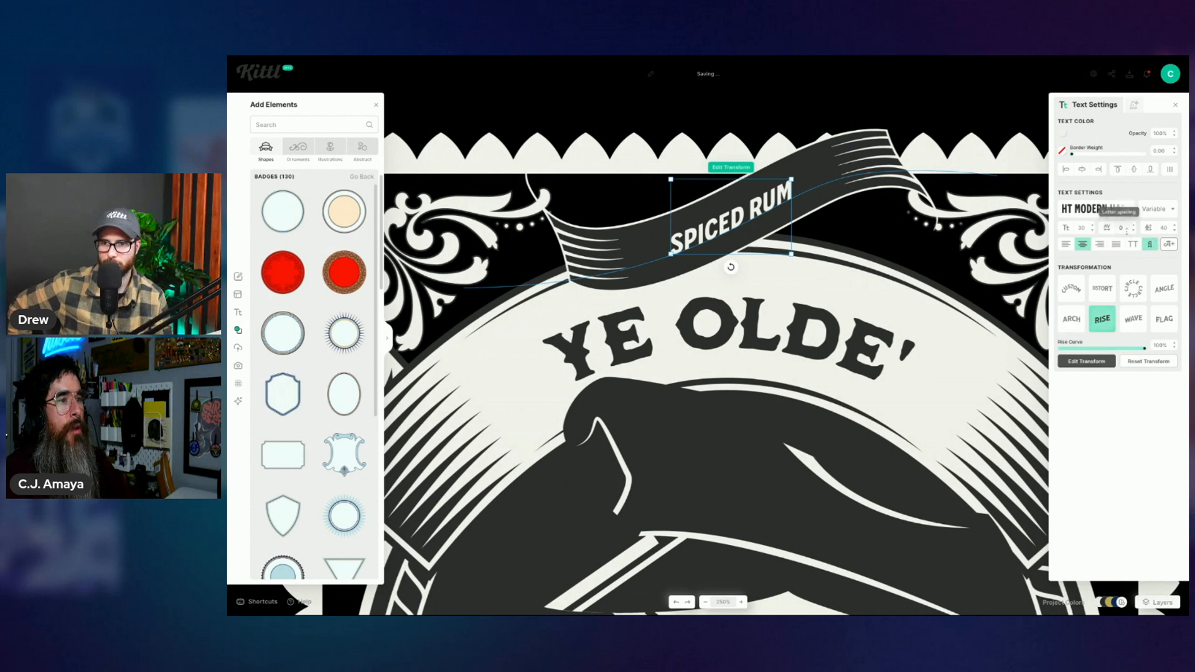
{"action": "left_click", "coordinate": [1133, 225]}
{"action": "left_click", "coordinate": [1134, 225]}
{"action": "left_click", "coordinate": [1133, 225]}
{"action": "left_click", "coordinate": [1134, 225]}
{"action": "left_click", "coordinate": [1133, 225]}
{"action": "left_click", "coordinate": [1134, 225]}
{"action": "left_click", "coordinate": [1134, 225]}
{"action": "left_click", "coordinate": [1134, 225]}
{"action": "left_click", "coordinate": [1134, 225]}
{"action": "left_click", "coordinate": [1134, 226]}
{"action": "left_click", "coordinate": [1134, 225]}
{"action": "left_click", "coordinate": [1133, 226]}
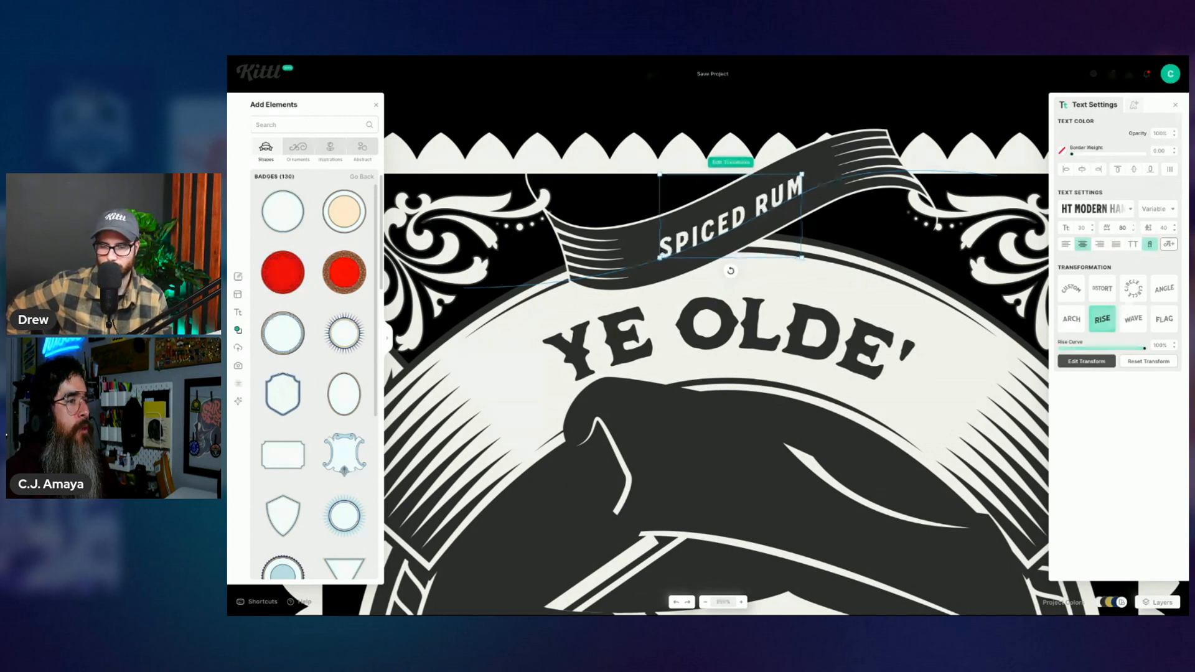
{"action": "left_click", "coordinate": [1134, 226]}
{"action": "left_click", "coordinate": [1134, 226]}
{"action": "left_click", "coordinate": [1134, 225]}
{"action": "left_click", "coordinate": [1133, 225]}
{"action": "left_click", "coordinate": [964, 110]}
Step: Apply a Line Shadow to the SPICED RUM text with offset 79 and angle -20°
{"action": "left_click", "coordinate": [772, 202]}
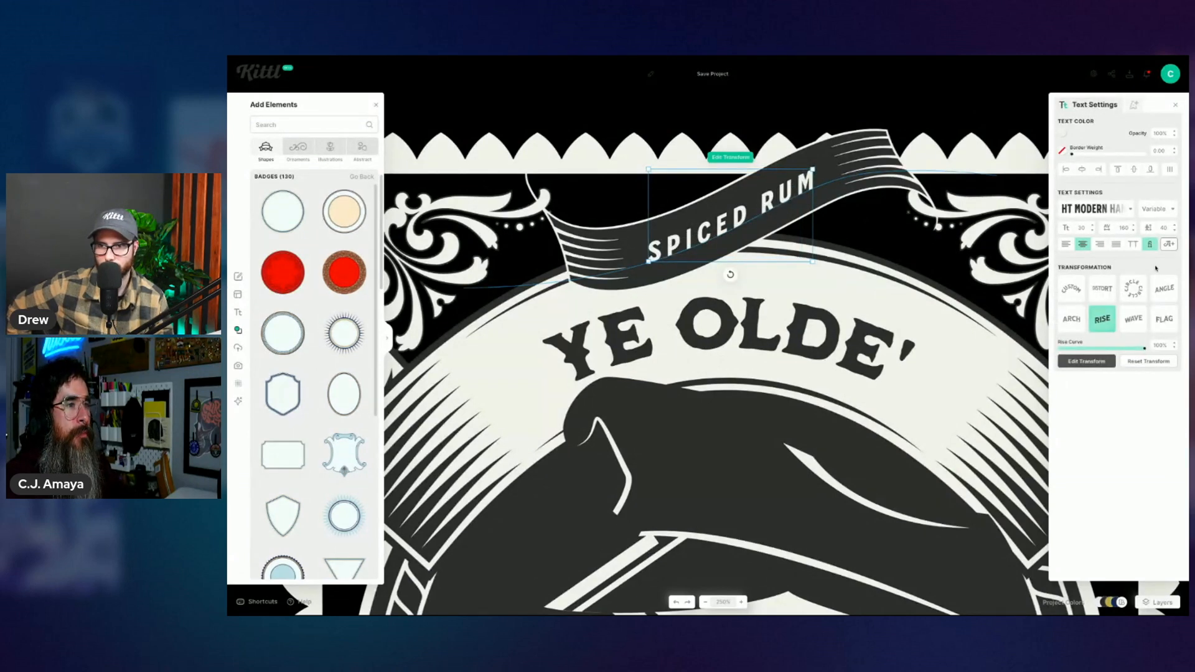
{"action": "left_click", "coordinate": [1134, 104]}
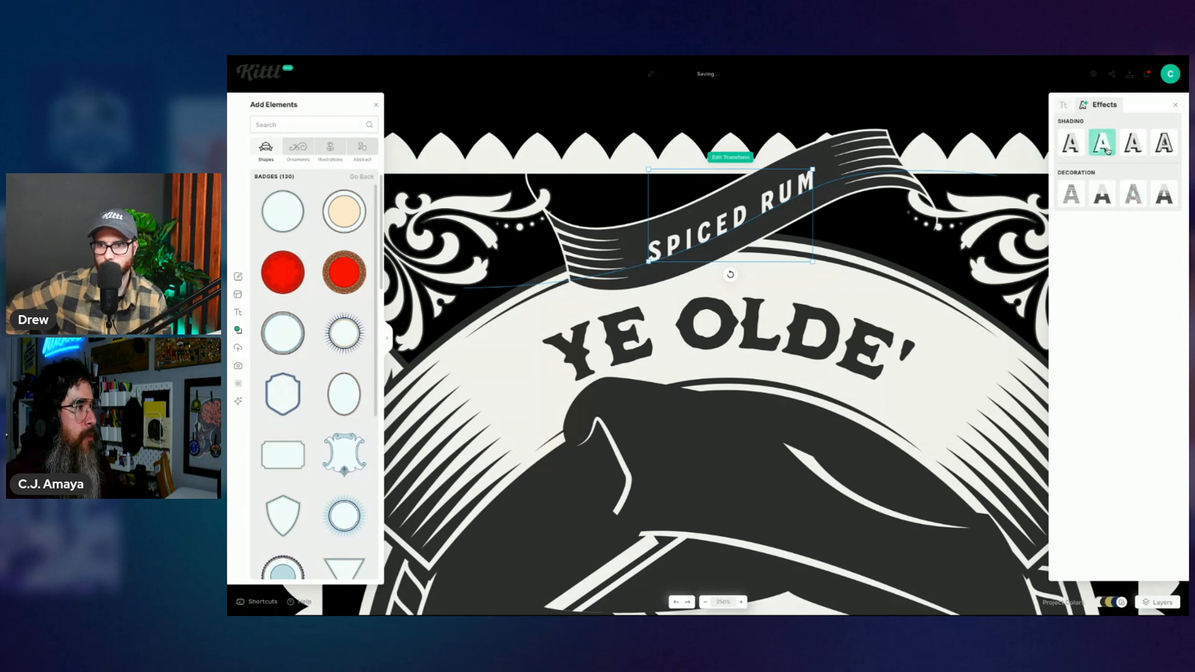
{"action": "left_click", "coordinate": [1107, 150]}
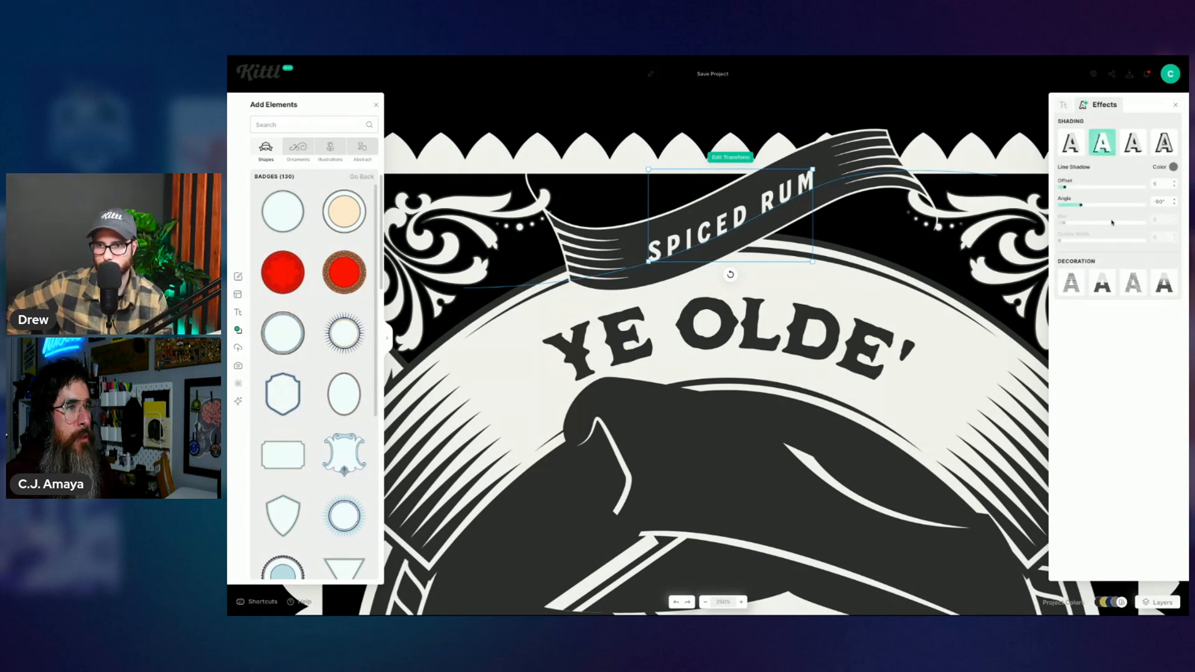
{"action": "left_click_drag", "start_coordinate": [1174, 183], "coordinate": [1170, 193]}
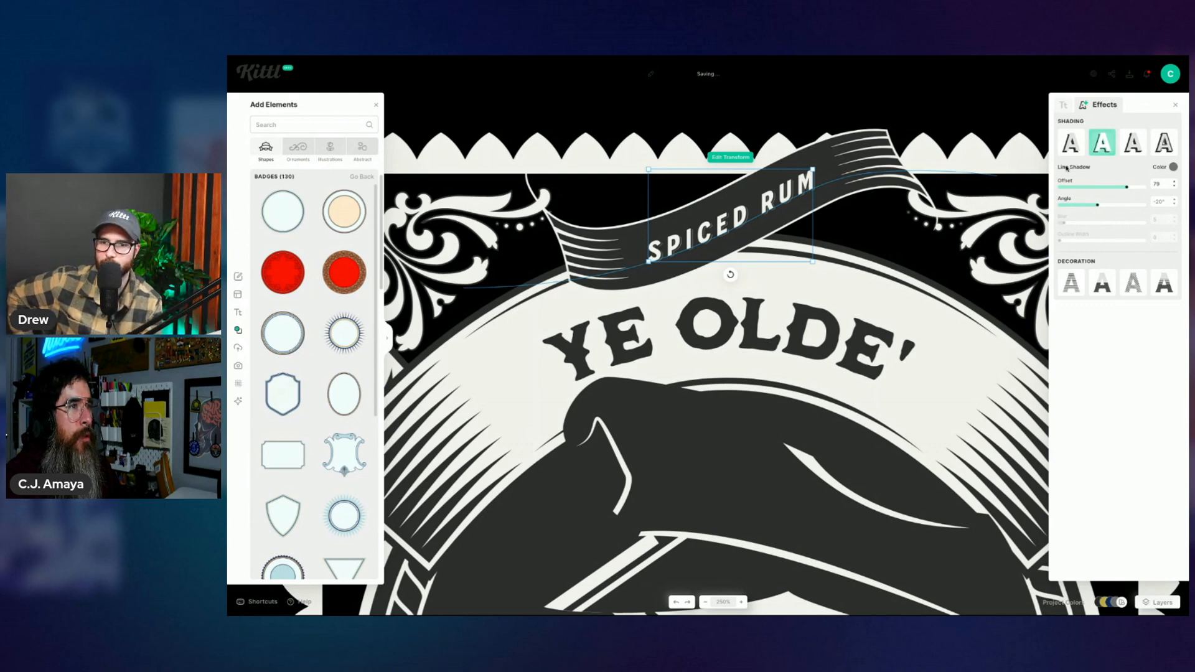
Step: Change the shadow color of the SPICED RUM text to the document's off-white
{"action": "left_click", "coordinate": [1064, 104]}
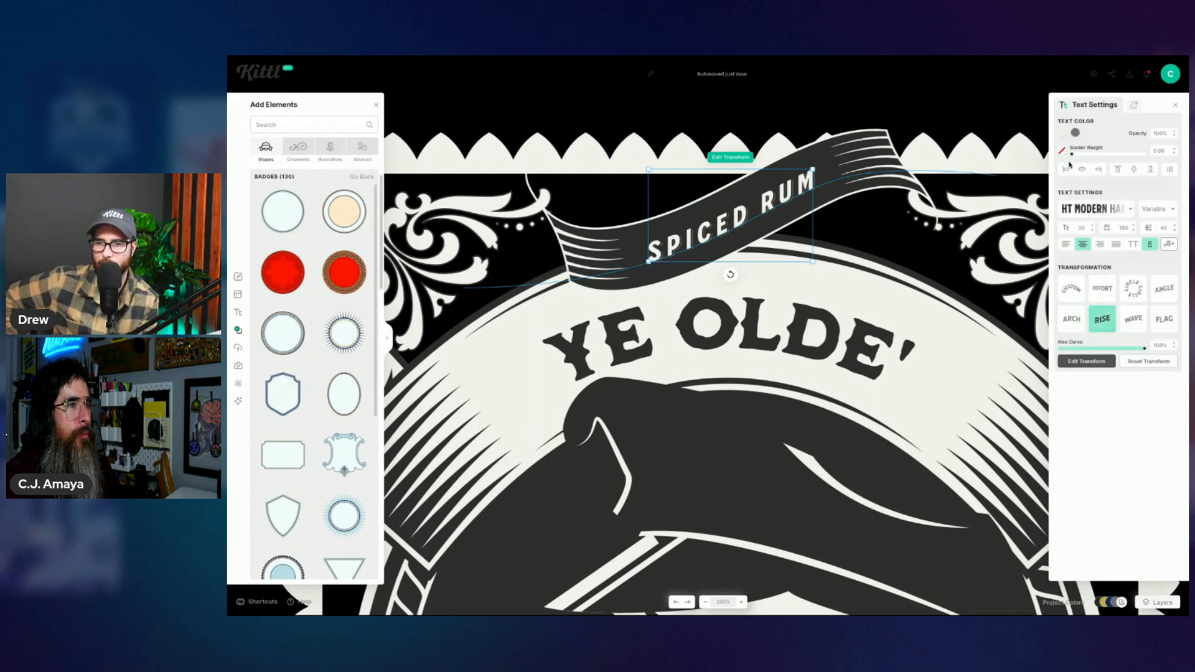
{"action": "left_click", "coordinate": [1076, 134]}
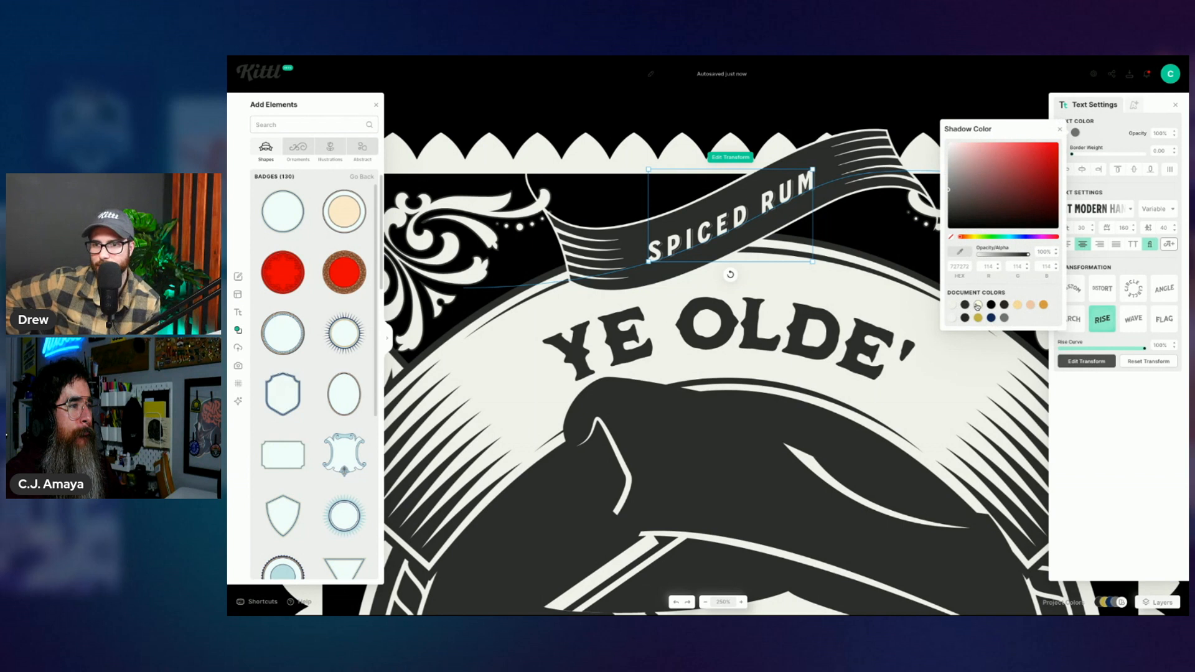
{"action": "left_click", "coordinate": [953, 305]}
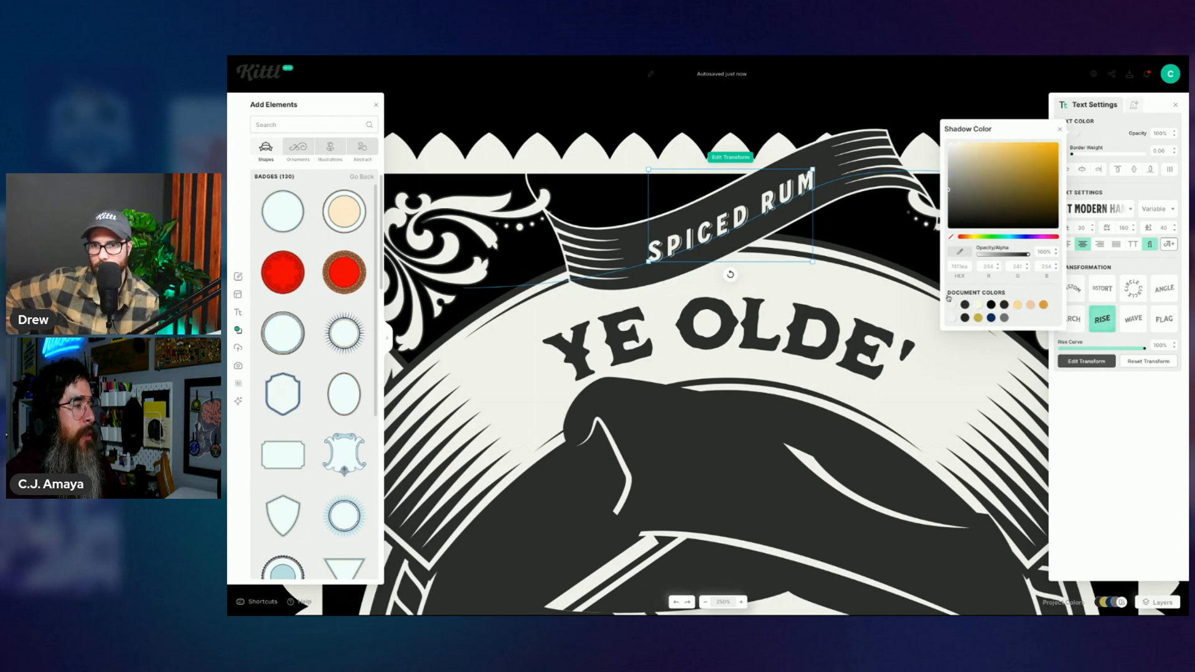
{"action": "left_click", "coordinate": [878, 270]}
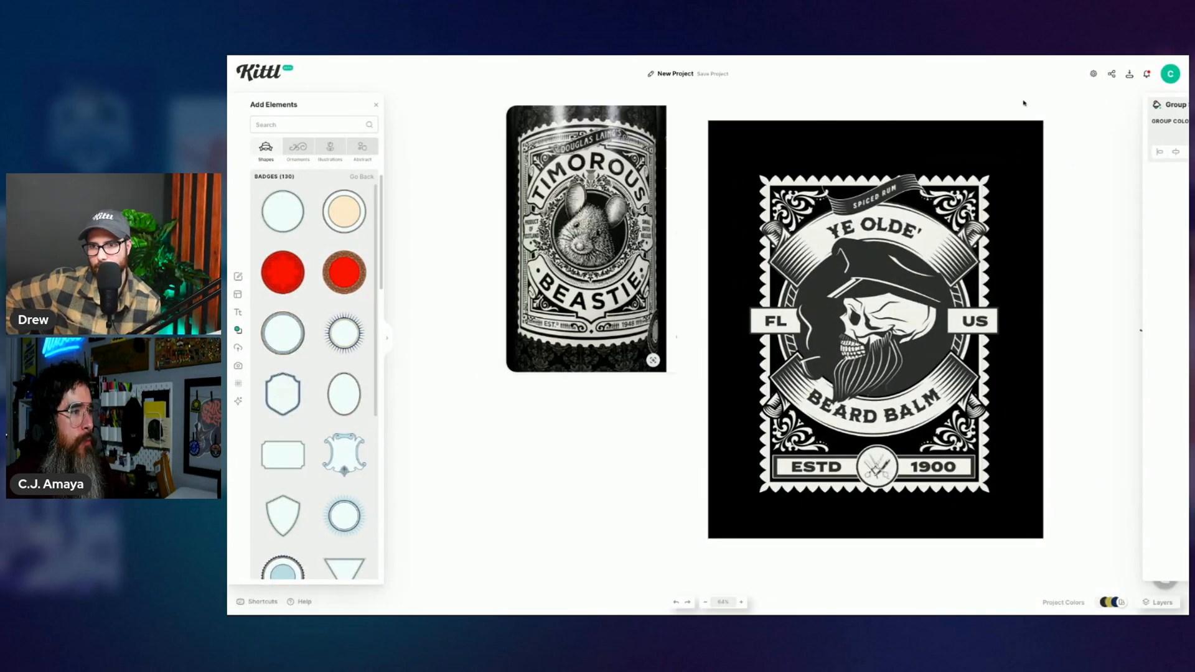
Step: Change the artboard's background color from black to the document's dark charcoal
{"action": "scroll", "coordinate": [1024, 104], "scroll_direction": "right", "scroll_amount": 1}
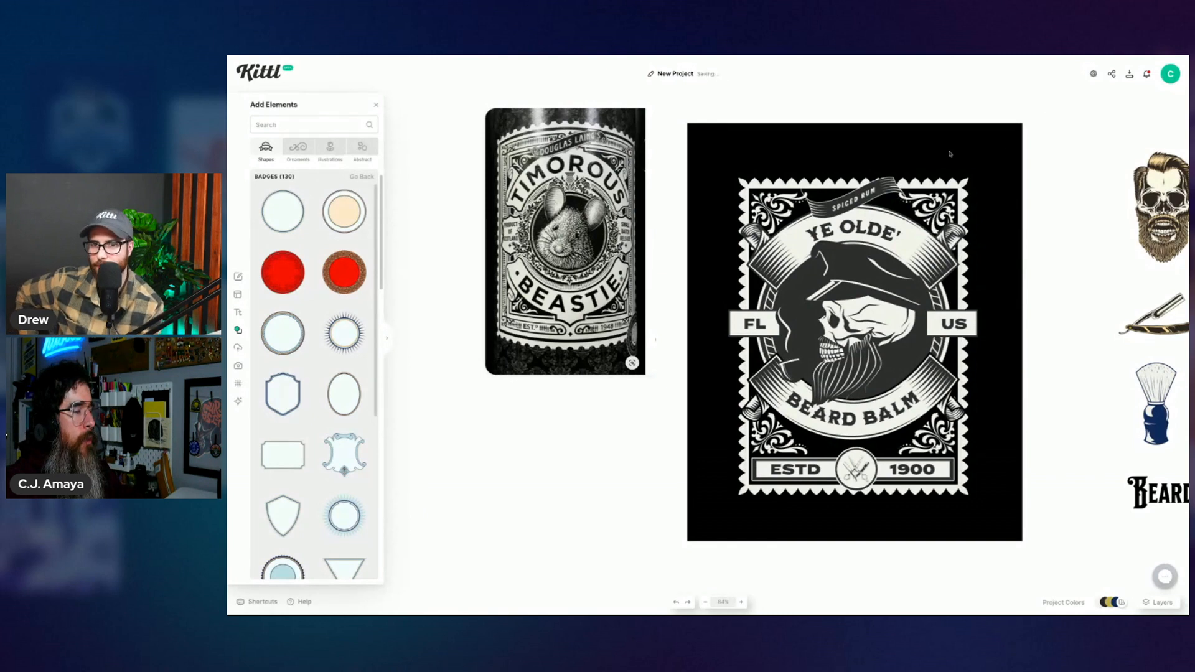
{"action": "left_click", "coordinate": [712, 149]}
{"action": "left_click", "coordinate": [1062, 132]}
{"action": "left_click", "coordinate": [953, 304]}
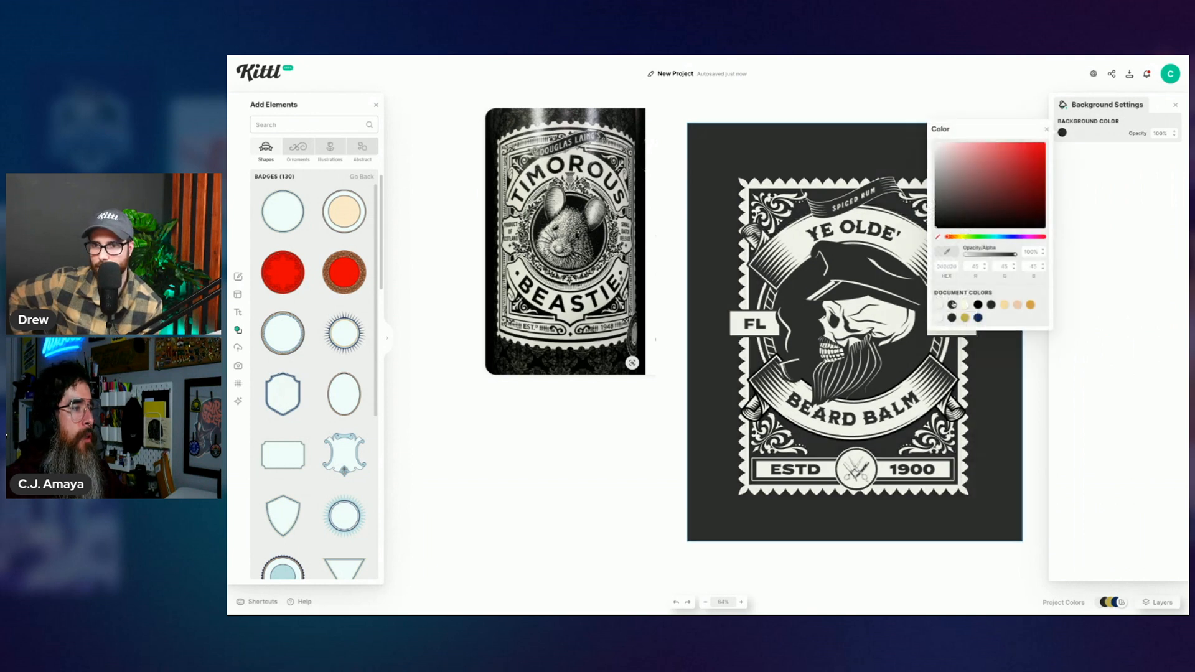
{"action": "left_click", "coordinate": [646, 487]}
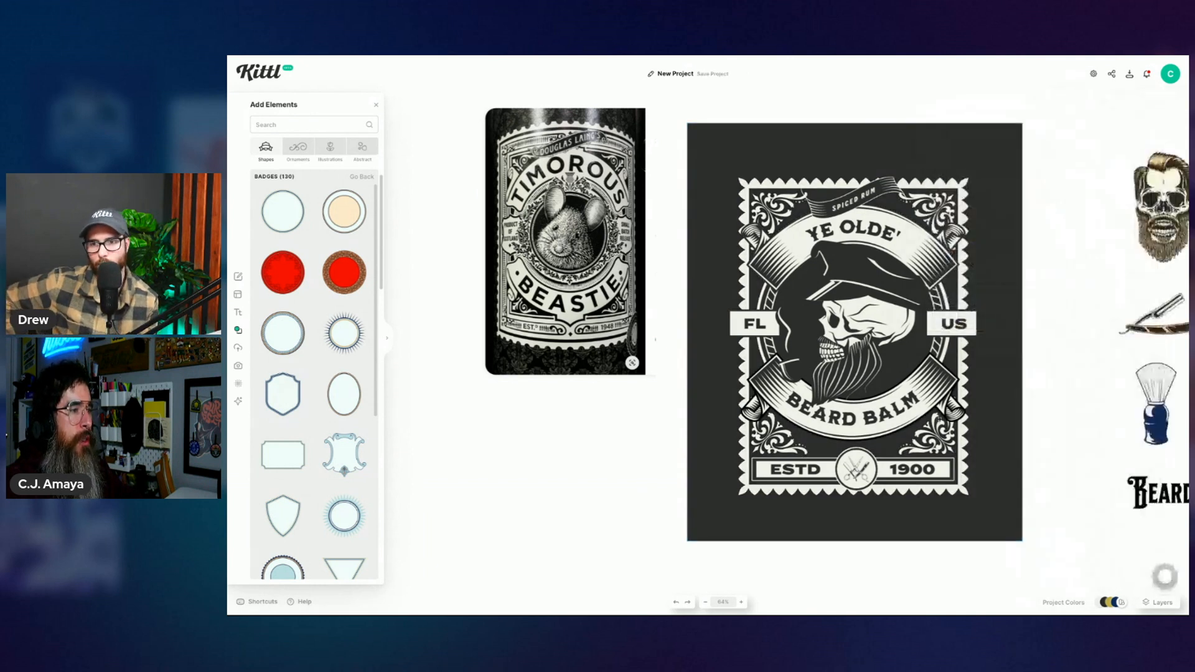
Step: Recolor the black parts of the BEARD BALM banner artwork with the document's dark charcoal
{"action": "right_click", "coordinate": [950, 391]}
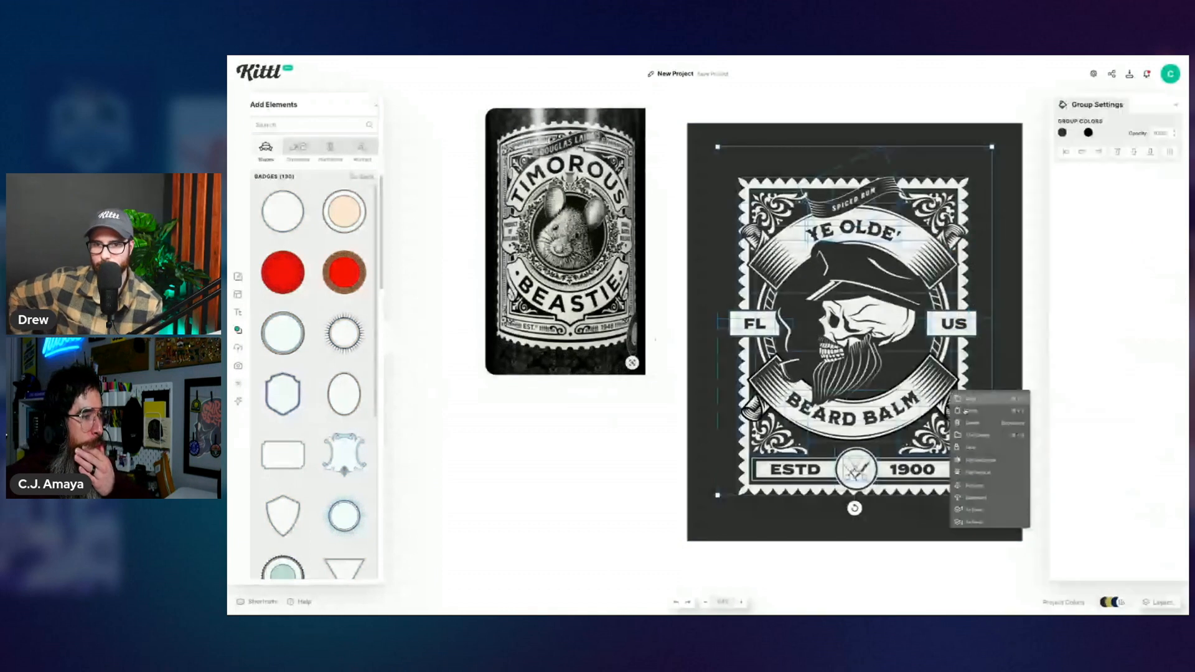
{"action": "left_click", "coordinate": [1040, 393]}
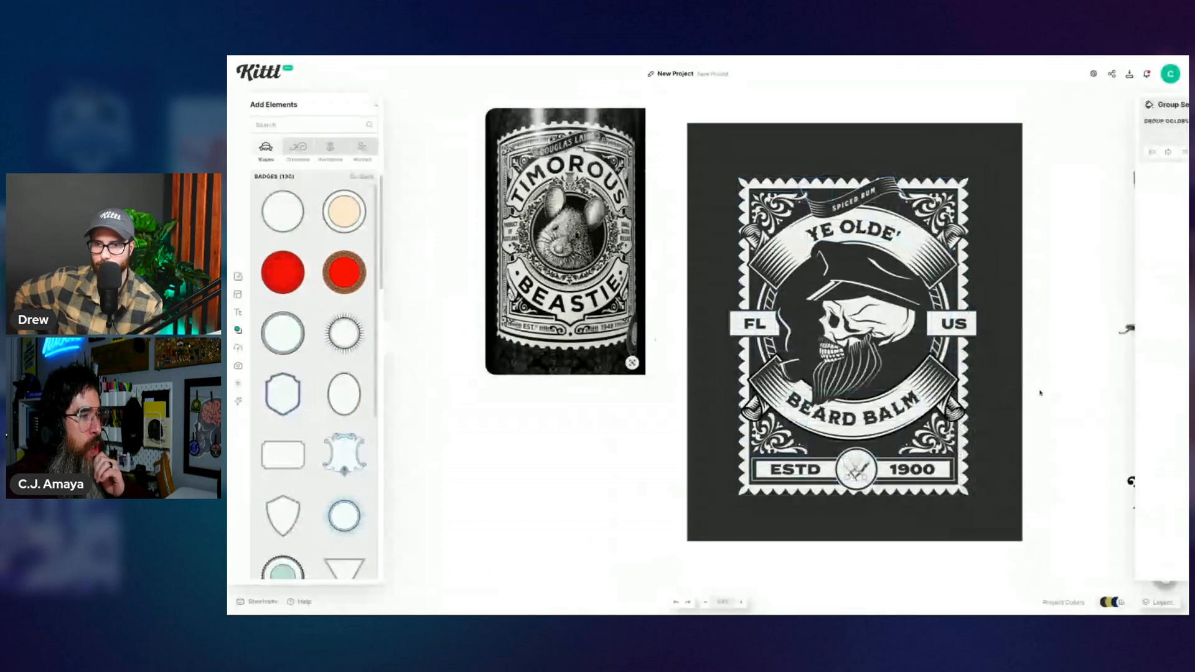
{"action": "left_click", "coordinate": [914, 406]}
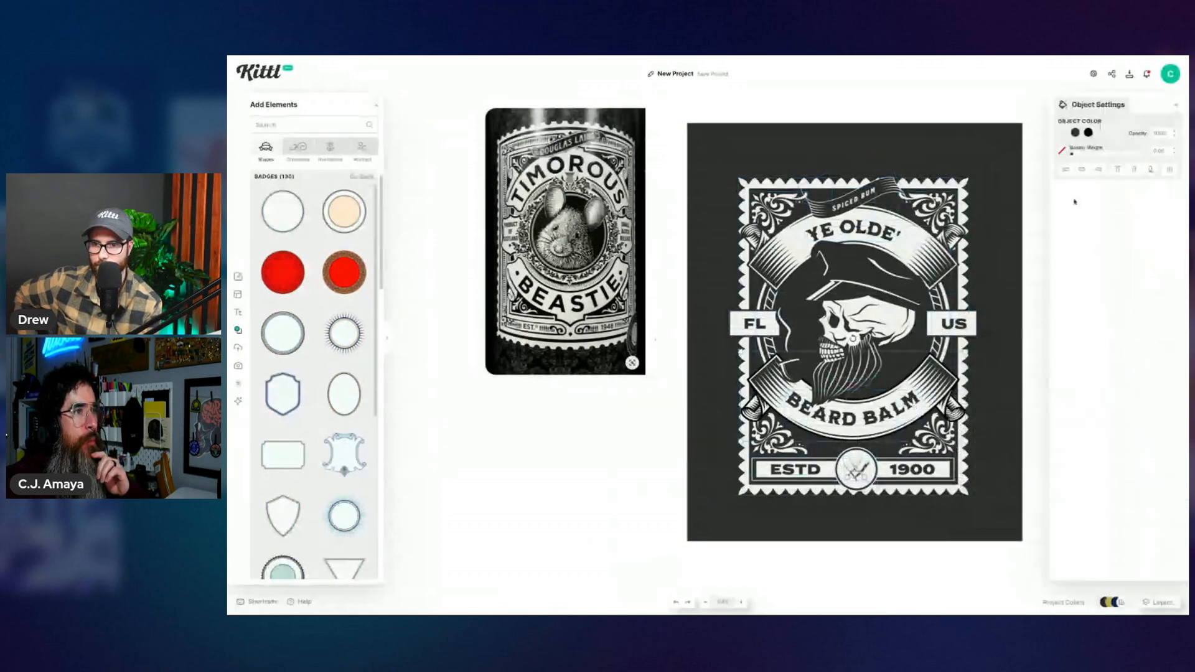
{"action": "left_click", "coordinate": [1088, 132]}
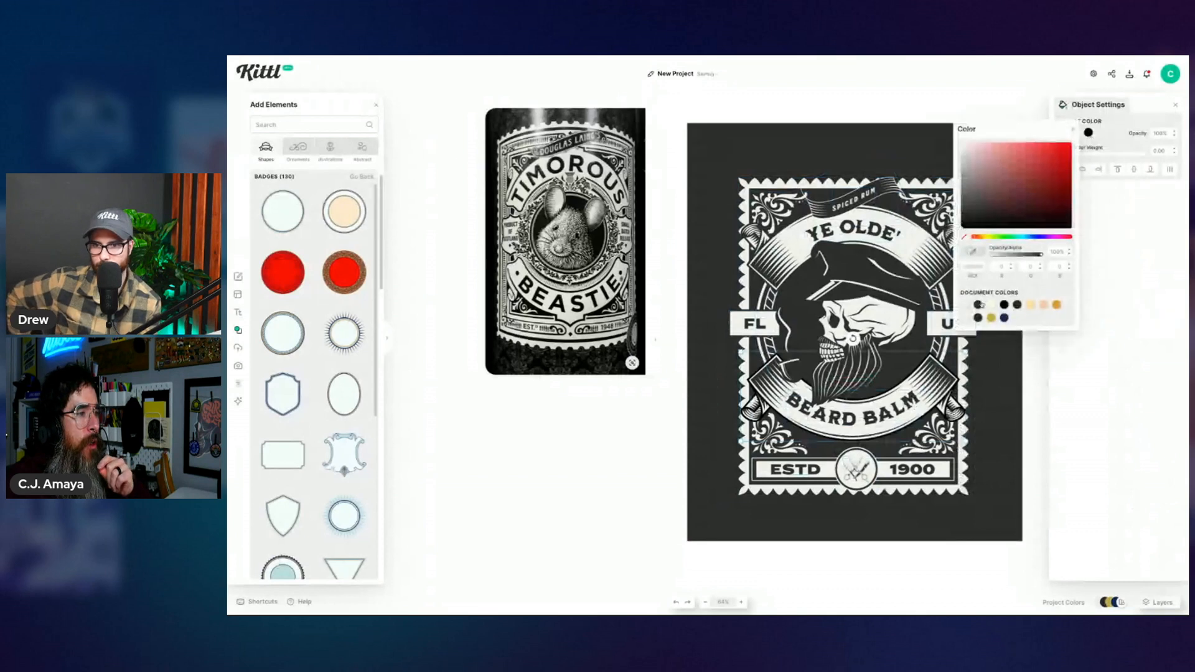
{"action": "left_click", "coordinate": [664, 501]}
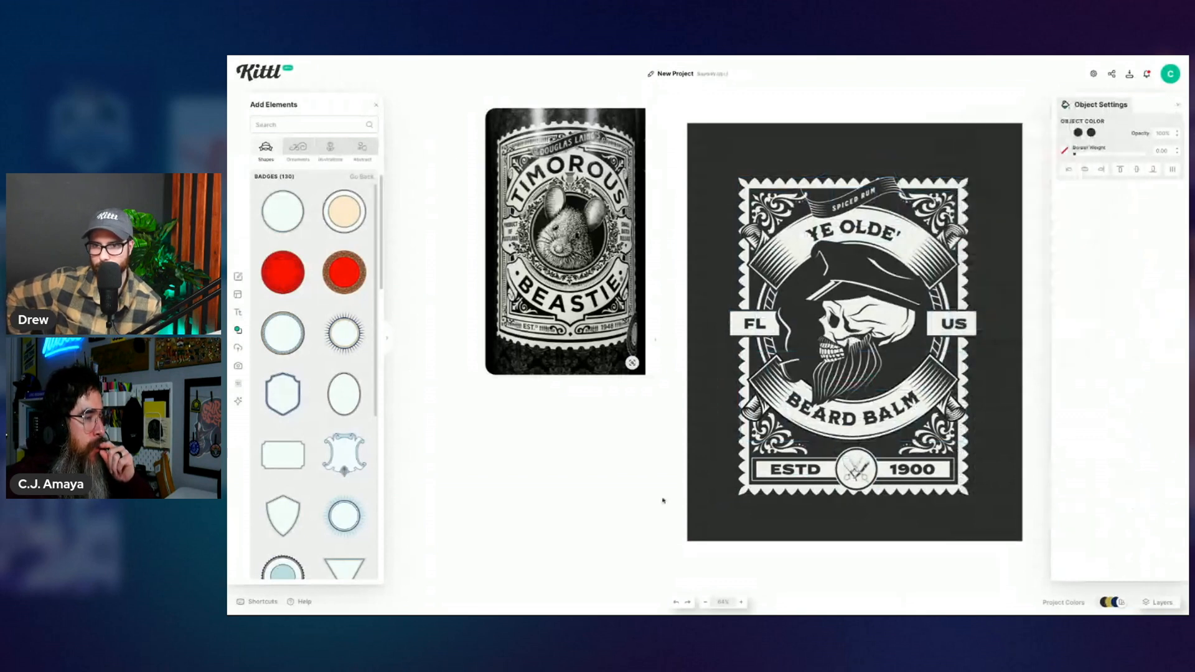
{"action": "left_click", "coordinate": [664, 500]}
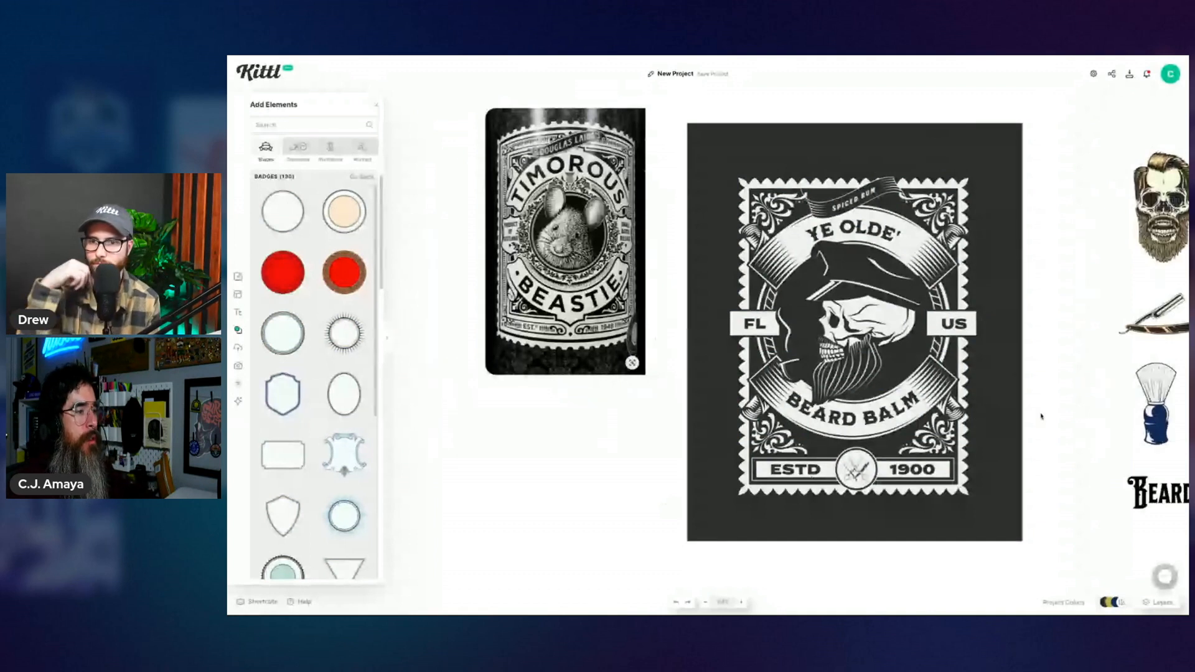
Step: Delete the scissors illustration from the round badge between ESTD and 1900
{"action": "left_click", "coordinate": [871, 467]}
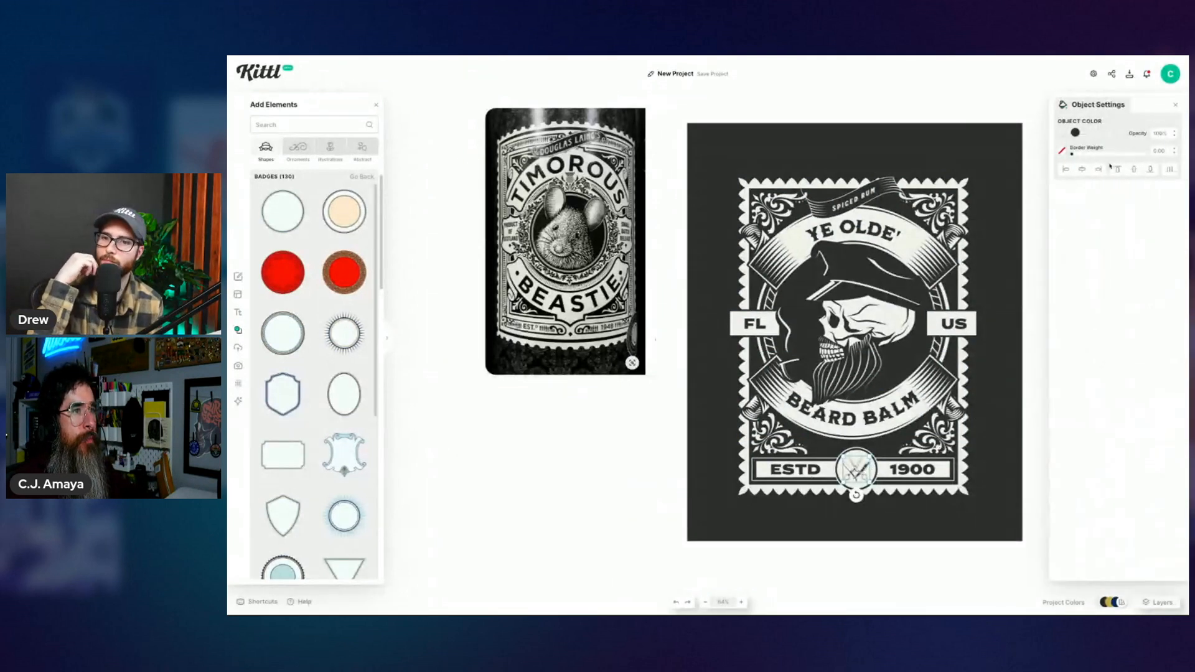
{"action": "left_click", "coordinate": [1047, 340]}
{"action": "scroll", "coordinate": [1047, 340], "scroll_direction": "right", "scroll_amount": 3}
{"action": "scroll", "coordinate": [1047, 341], "scroll_direction": "down", "scroll_amount": 1}
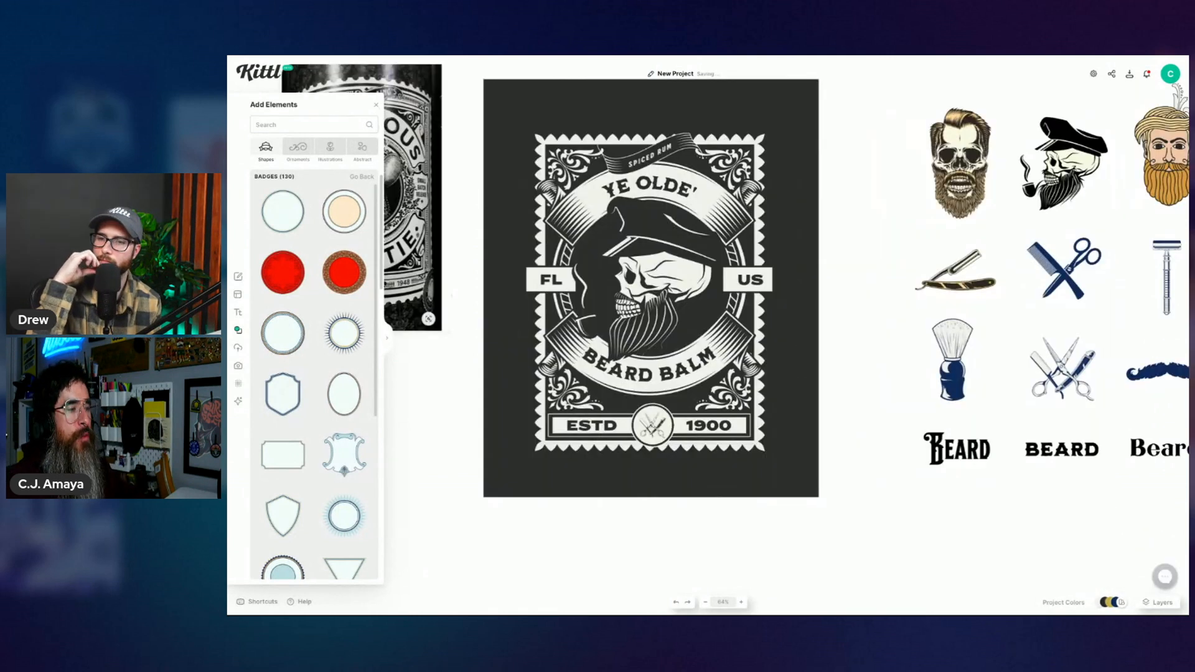
{"action": "left_click", "coordinate": [654, 428]}
{"action": "key", "text": "Delete"}
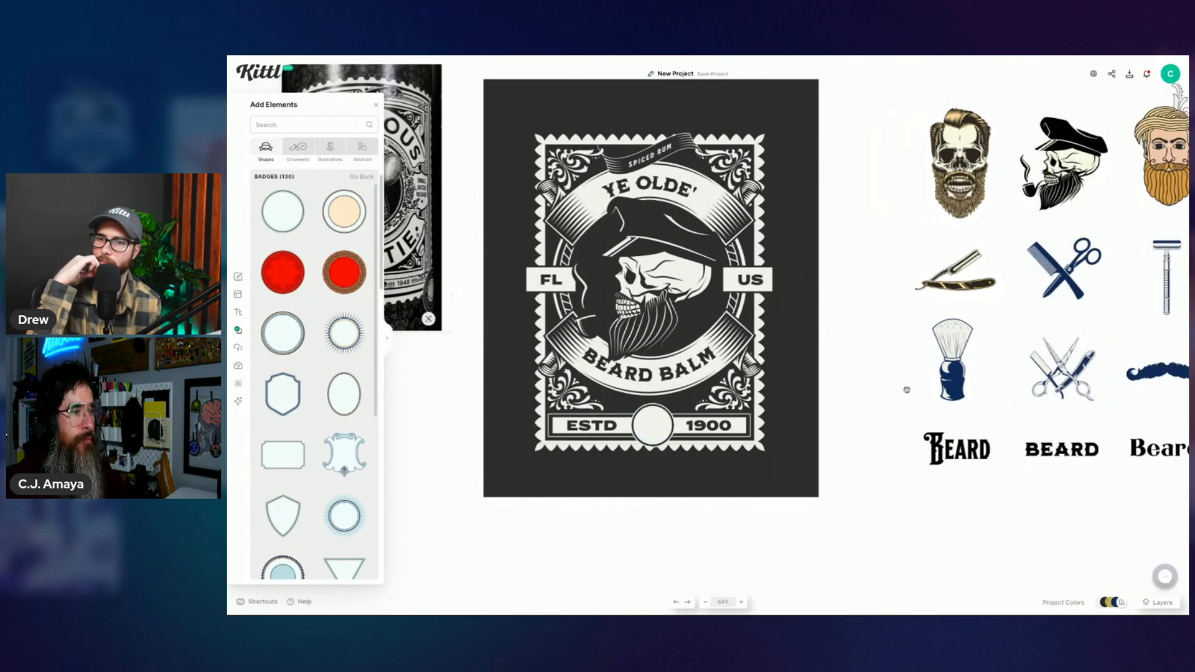
Step: Place a copy of the crossed comb-and-scissors illustration at the artboard's lower edge and recolor it with the document's dark charcoal
{"action": "scroll", "coordinate": [907, 390], "scroll_direction": "right", "scroll_amount": 2}
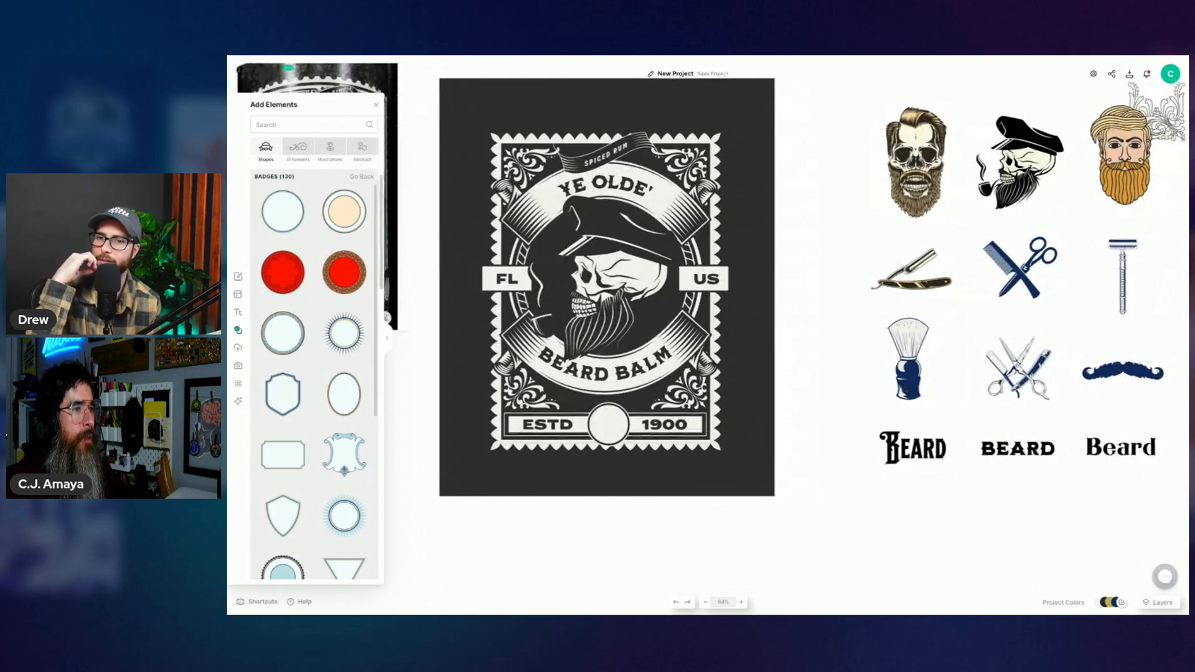
{"action": "left_click", "coordinate": [1013, 286]}
{"action": "left_click", "coordinate": [947, 283]}
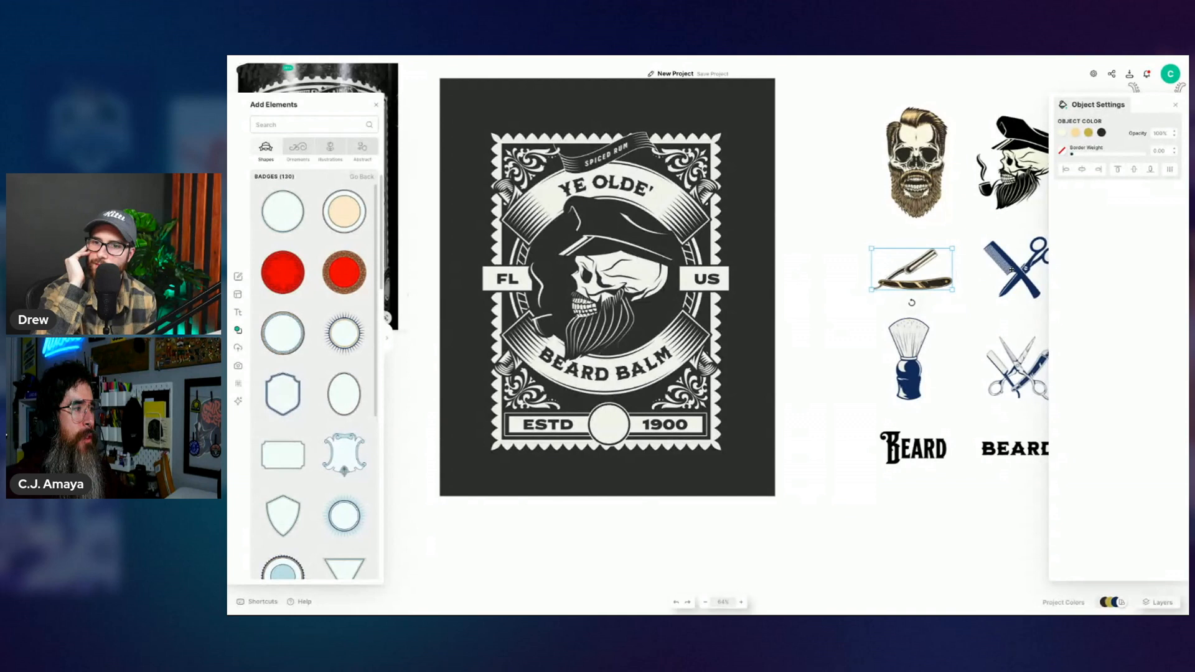
{"action": "left_click", "coordinate": [1011, 270]}
{"action": "left_click_drag", "start_coordinate": [1021, 269], "coordinate": [684, 512], "text": "alt"}
{"action": "left_click", "coordinate": [1063, 135]}
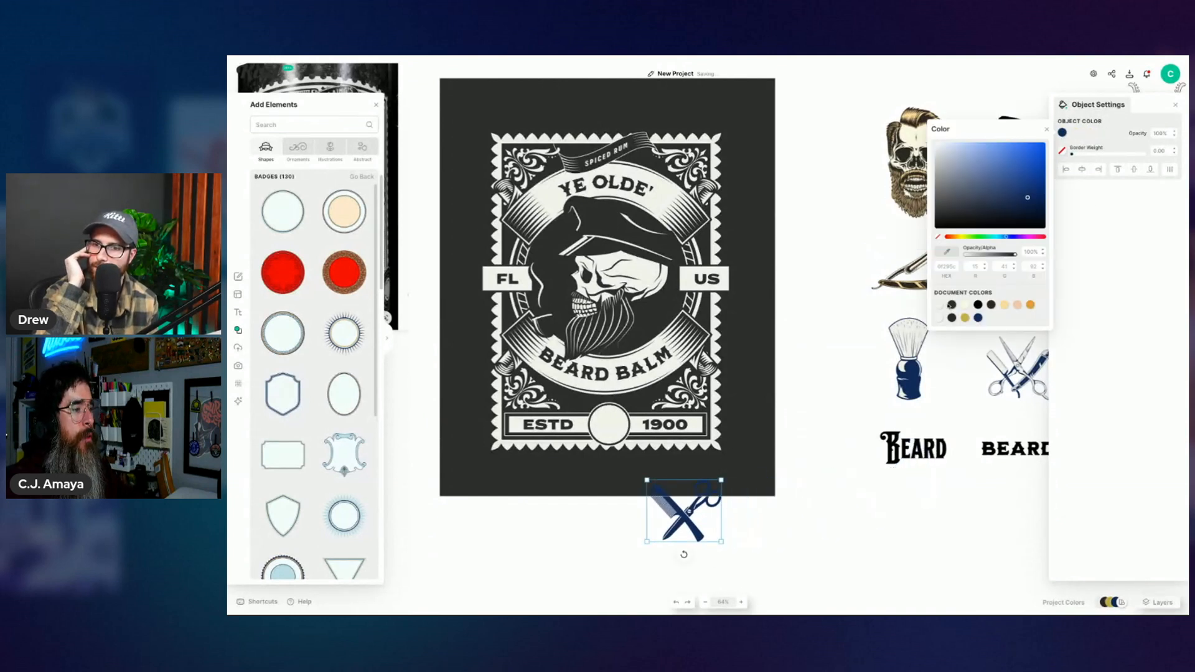
{"action": "left_click", "coordinate": [949, 306]}
Step: Shrink the comb-and-scissors copy, bring it to the front and center it inside the circle between ESTD and 1900
{"action": "left_click_drag", "start_coordinate": [682, 482], "coordinate": [720, 541]}
{"action": "left_click_drag", "start_coordinate": [666, 496], "coordinate": [614, 429]}
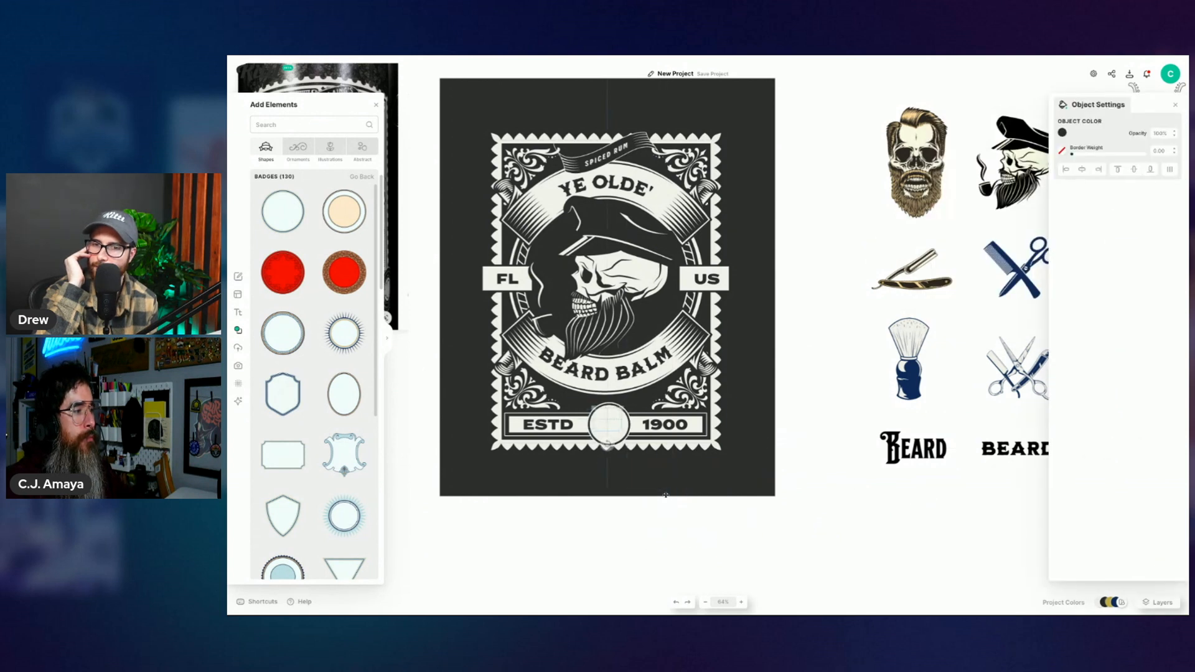
{"action": "right_click", "coordinate": [614, 429]}
{"action": "left_click", "coordinate": [772, 526]}
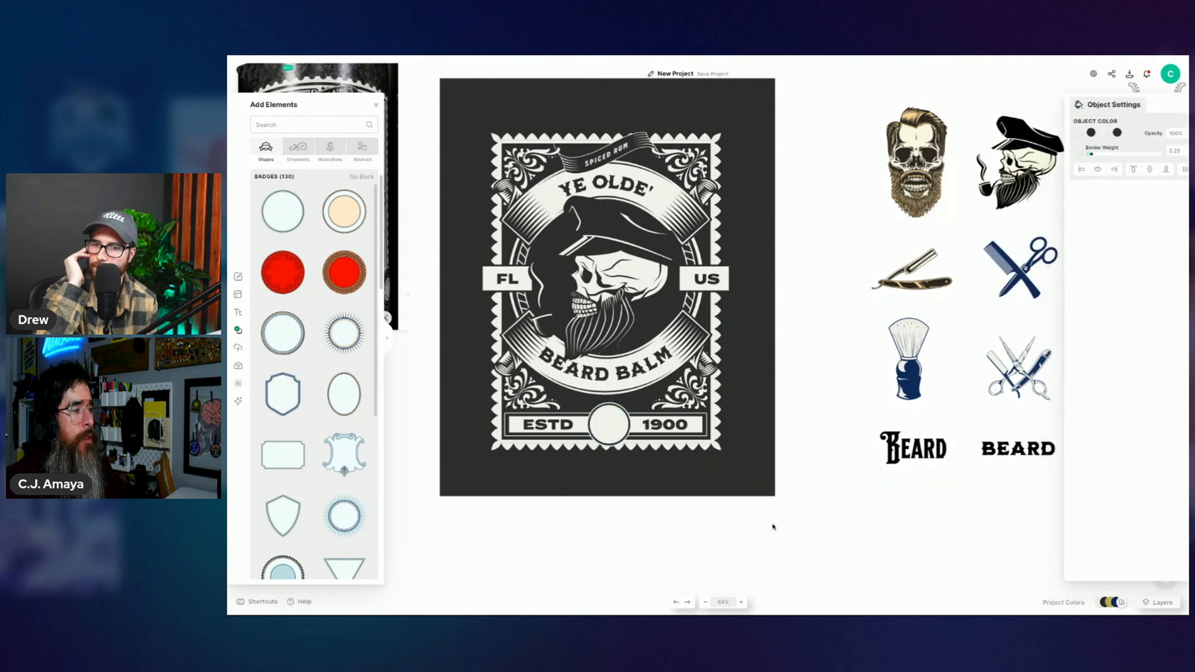
{"action": "left_click", "coordinate": [671, 488]}
{"action": "right_click", "coordinate": [663, 490]}
{"action": "left_click", "coordinate": [689, 587]}
{"action": "left_click_drag", "start_coordinate": [660, 491], "coordinate": [607, 425]}
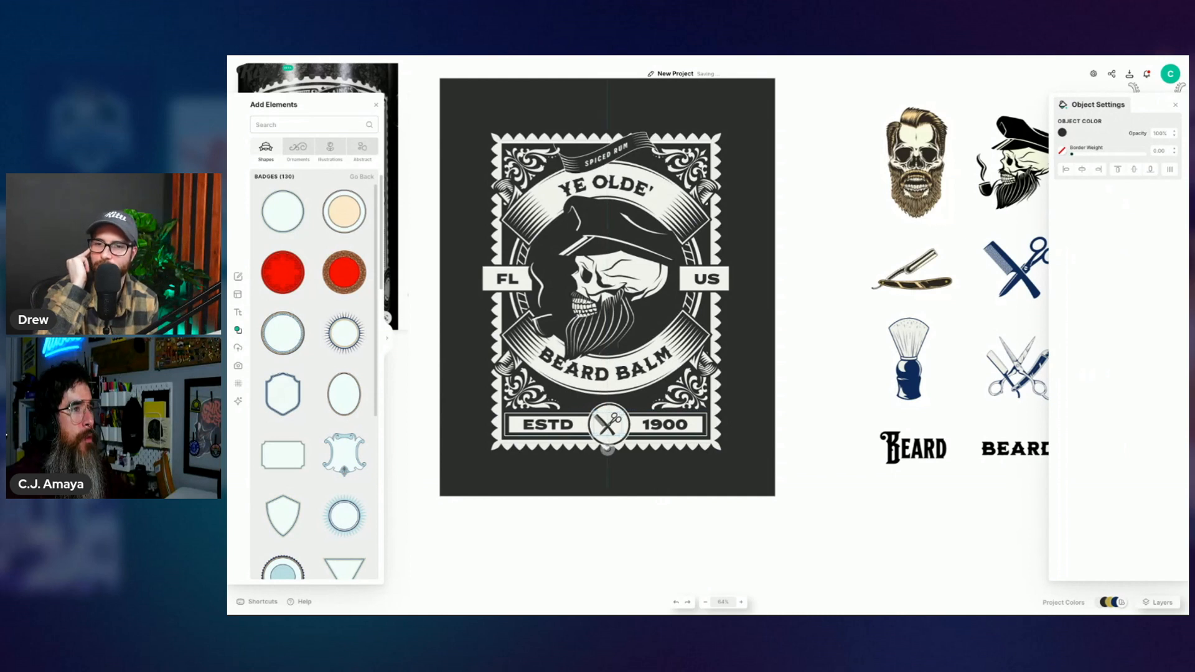
{"action": "left_click", "coordinate": [866, 514]}
{"action": "scroll", "coordinate": [809, 515], "scroll_direction": "left", "scroll_amount": 6}
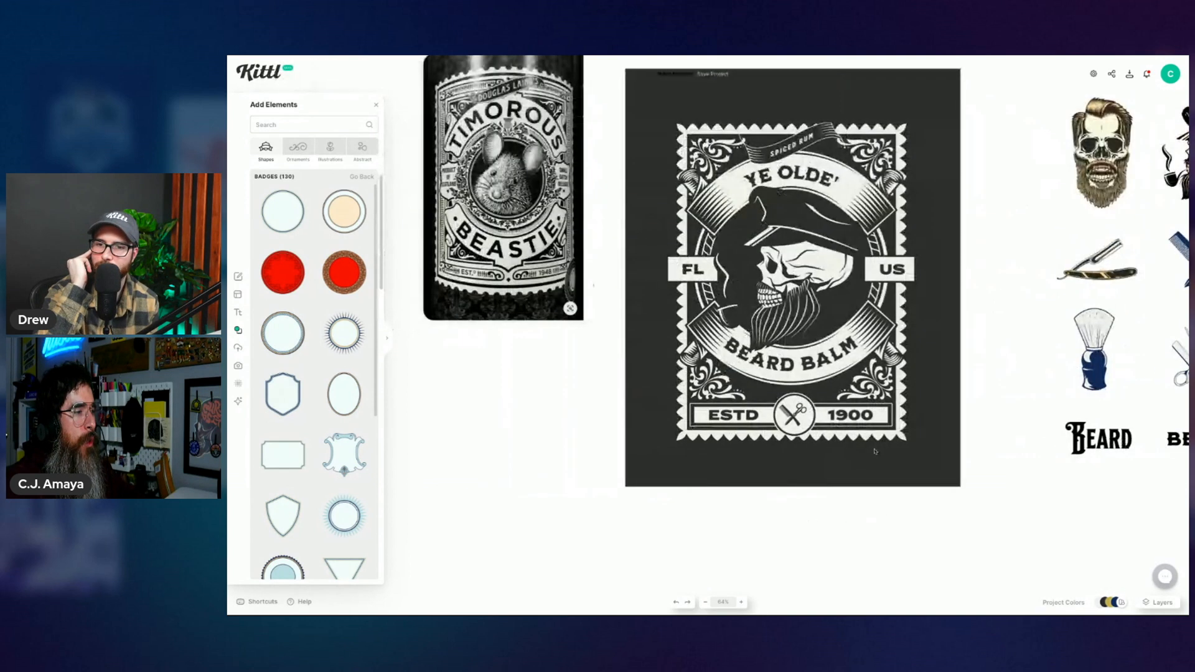
{"action": "left_click", "coordinate": [801, 418]}
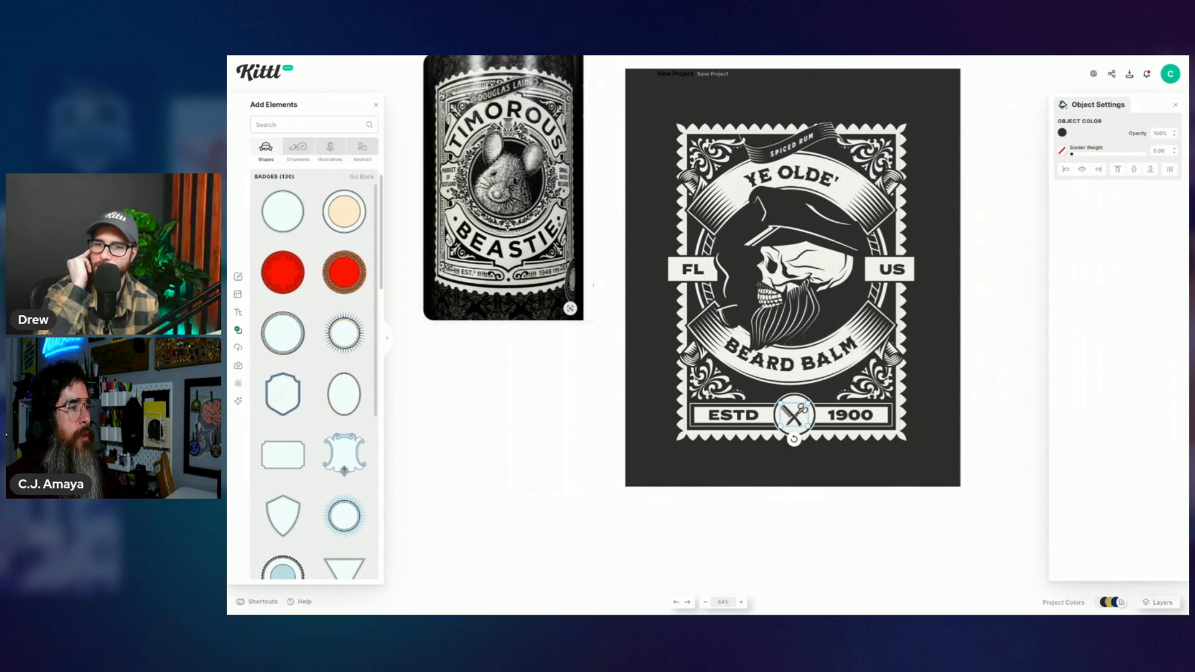
{"action": "left_click", "coordinate": [939, 509]}
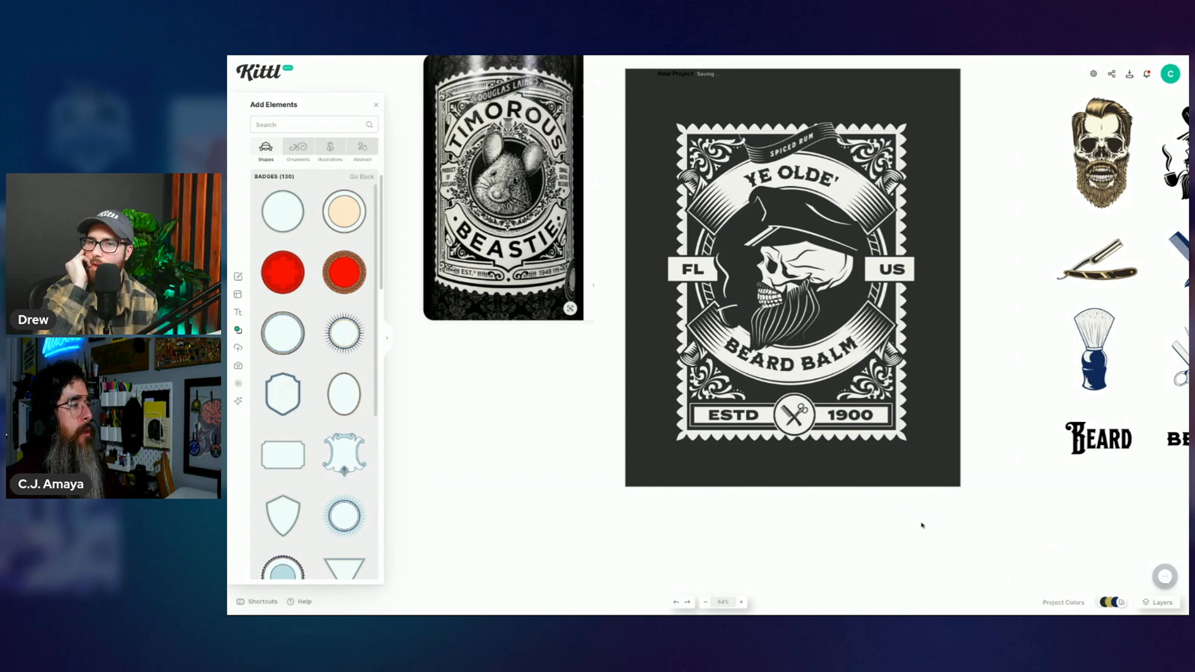
Step: Enlarge the stamp frame slightly and bring the SPICED RUM ribbon with its text to the front
{"action": "left_click", "coordinate": [897, 431]}
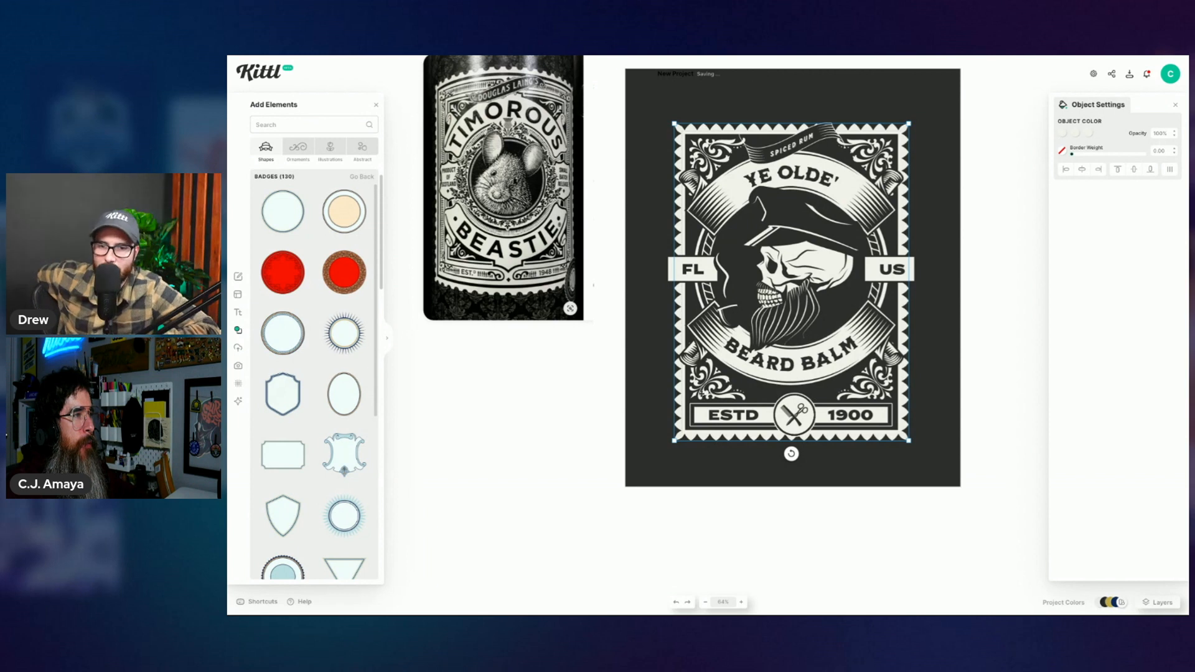
{"action": "left_click", "coordinate": [1003, 272]}
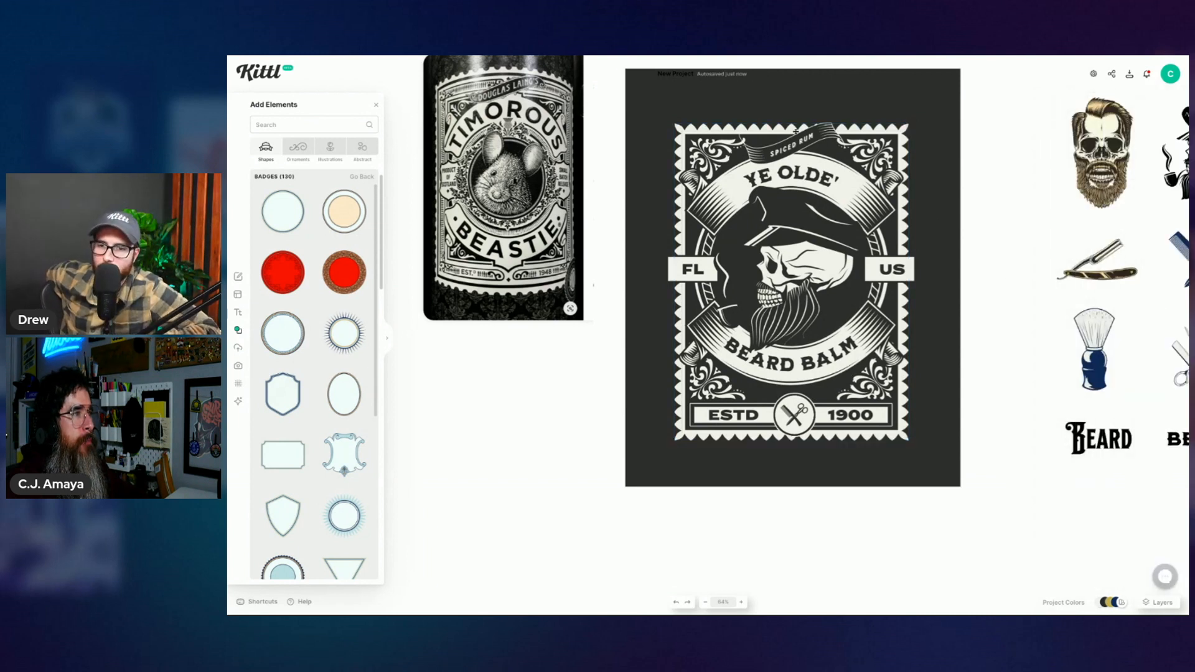
{"action": "left_click", "coordinate": [827, 126]}
{"action": "left_click", "coordinate": [827, 126], "text": "shift"}
{"action": "right_click", "coordinate": [827, 126]}
{"action": "left_click", "coordinate": [863, 248]}
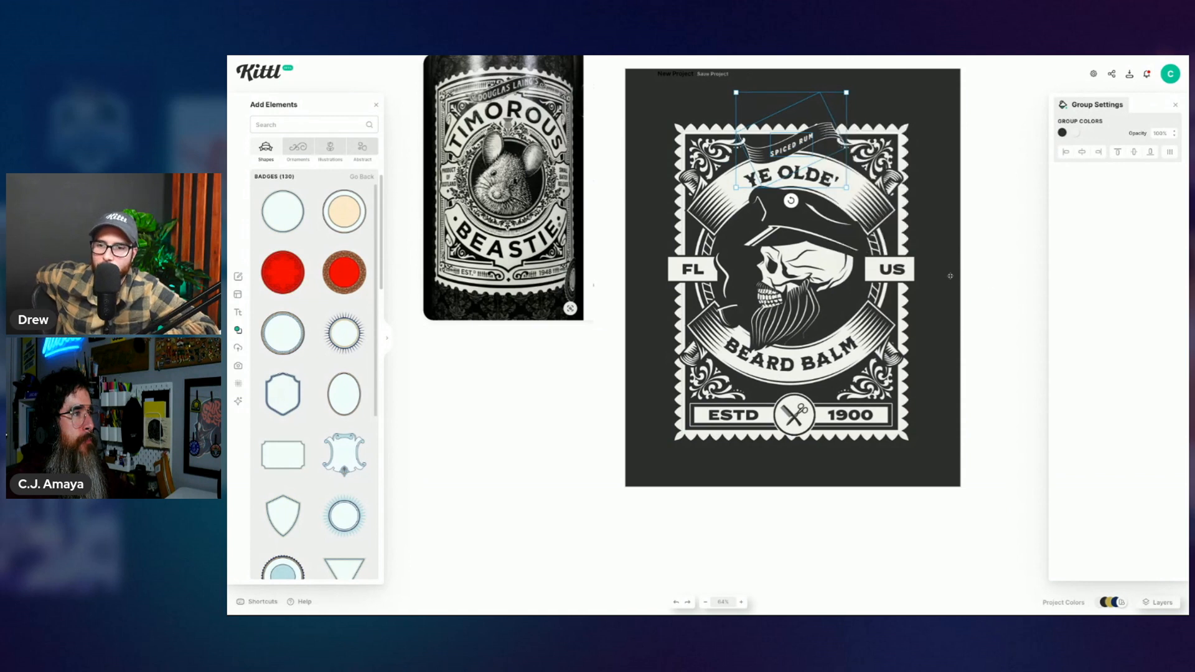
{"action": "left_click", "coordinate": [1001, 292]}
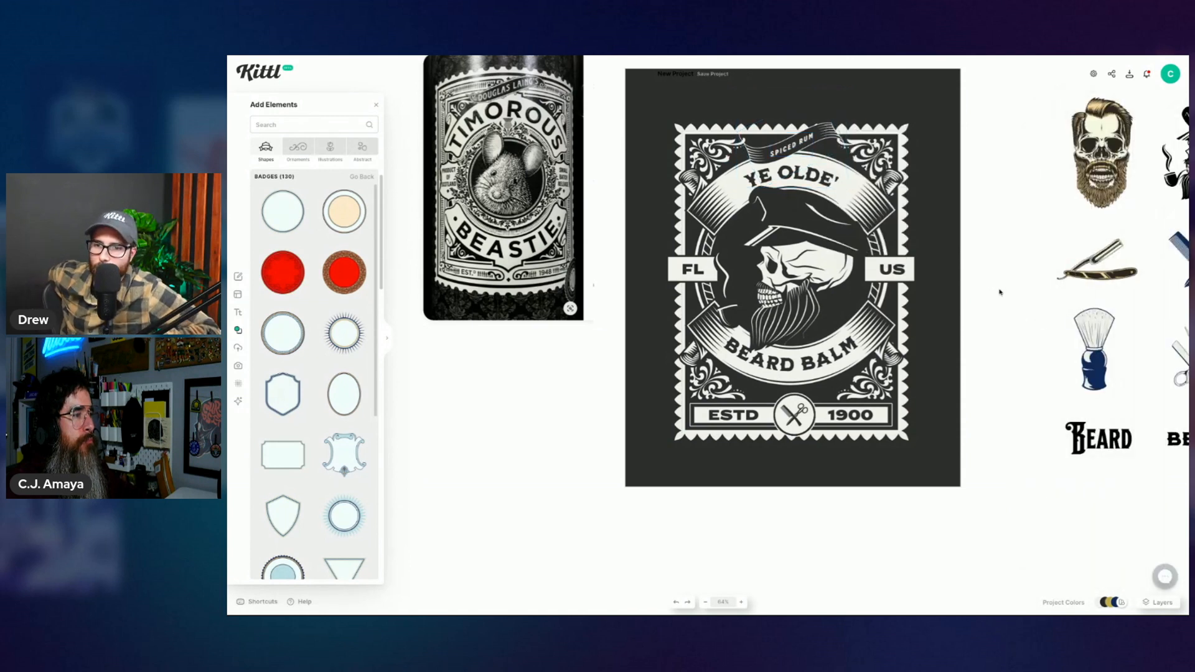
Step: Ungroup the four corner flourishes inside the stamp frame
{"action": "left_click", "coordinate": [742, 397]}
{"action": "right_click", "coordinate": [741, 396]}
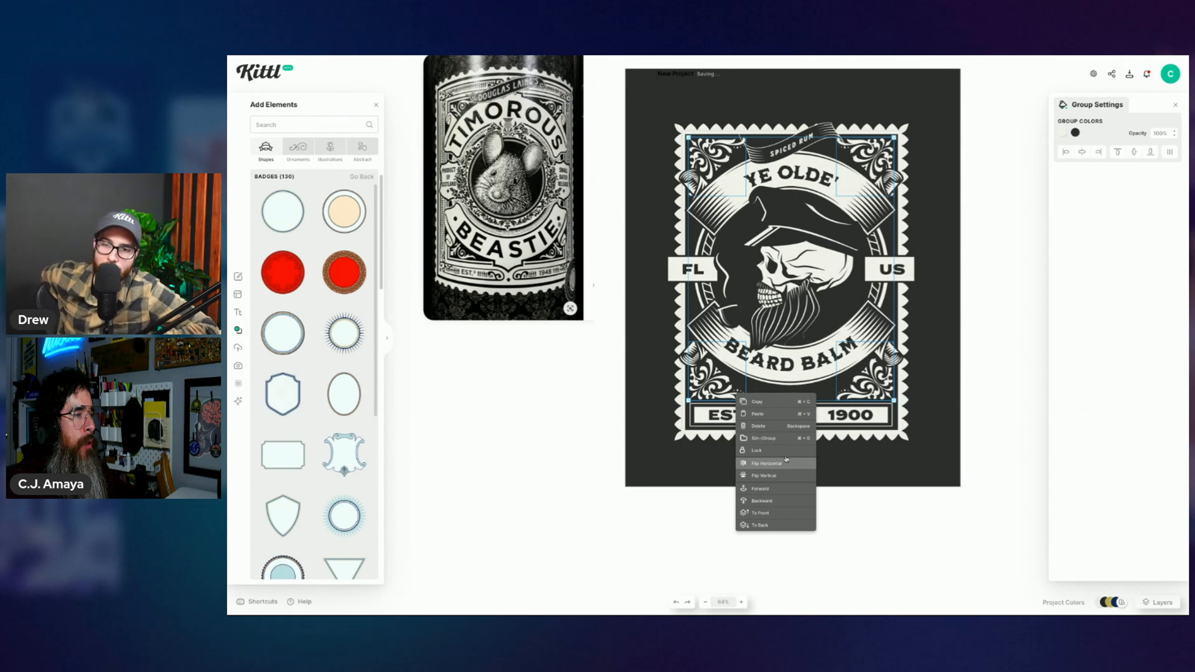
{"action": "key", "text": "Escape"}
Step: Add a curved gold ornament from Bold Flourishes above ESTD, sized to the gap beside the corner flourish, and send it to the back
{"action": "left_click", "coordinate": [298, 147]}
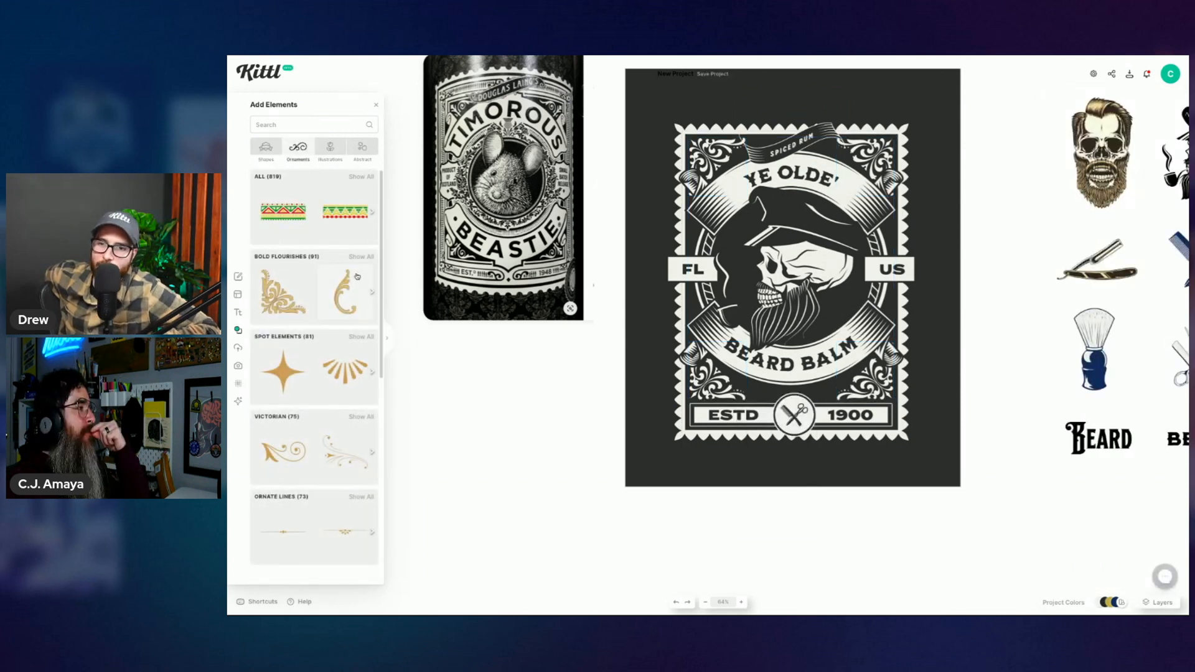
{"action": "left_click", "coordinate": [370, 258]}
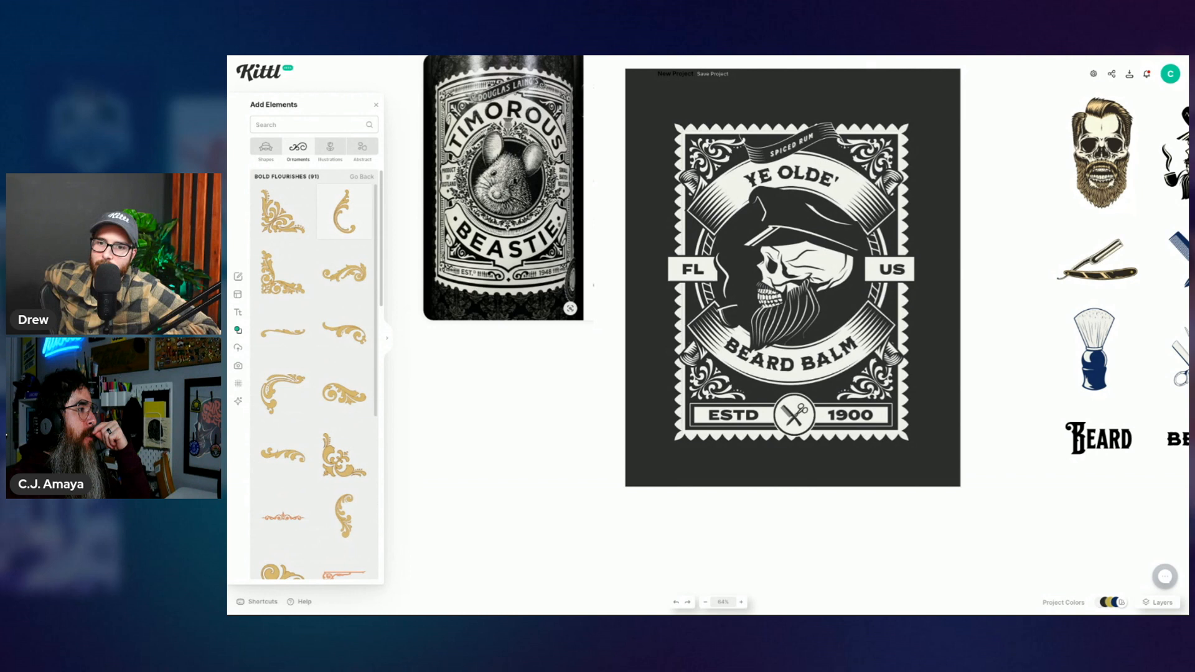
{"action": "left_click_drag", "start_coordinate": [352, 330], "coordinate": [795, 496]}
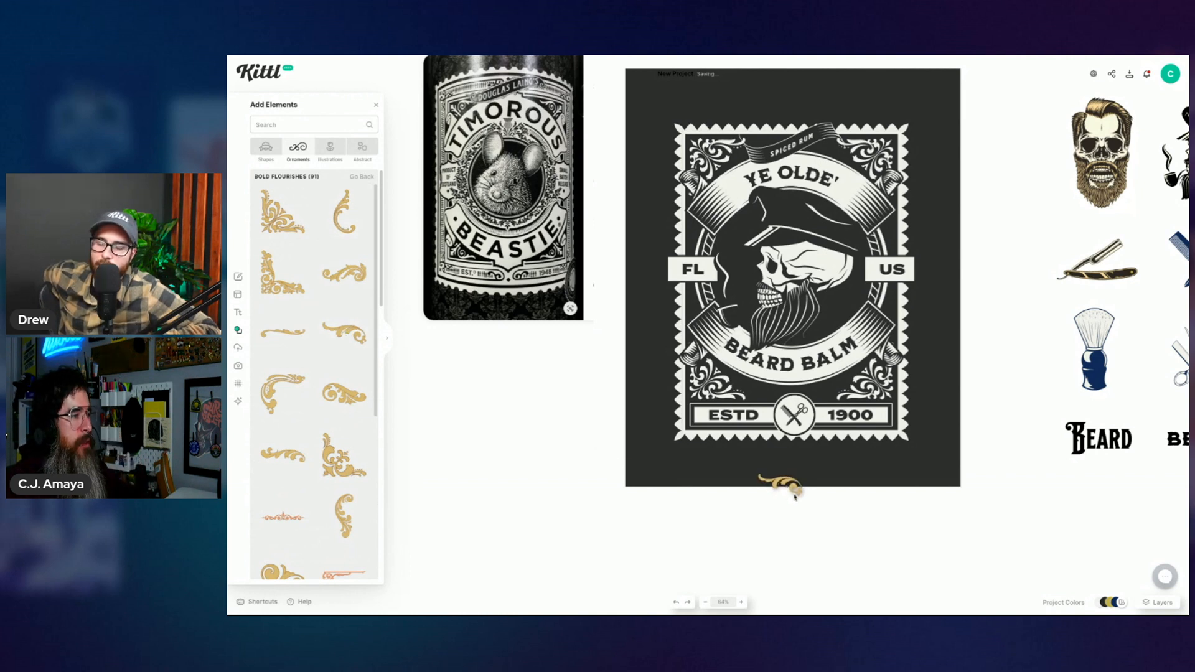
{"action": "left_click_drag", "start_coordinate": [795, 496], "coordinate": [772, 398]}
{"action": "right_click", "coordinate": [772, 397]}
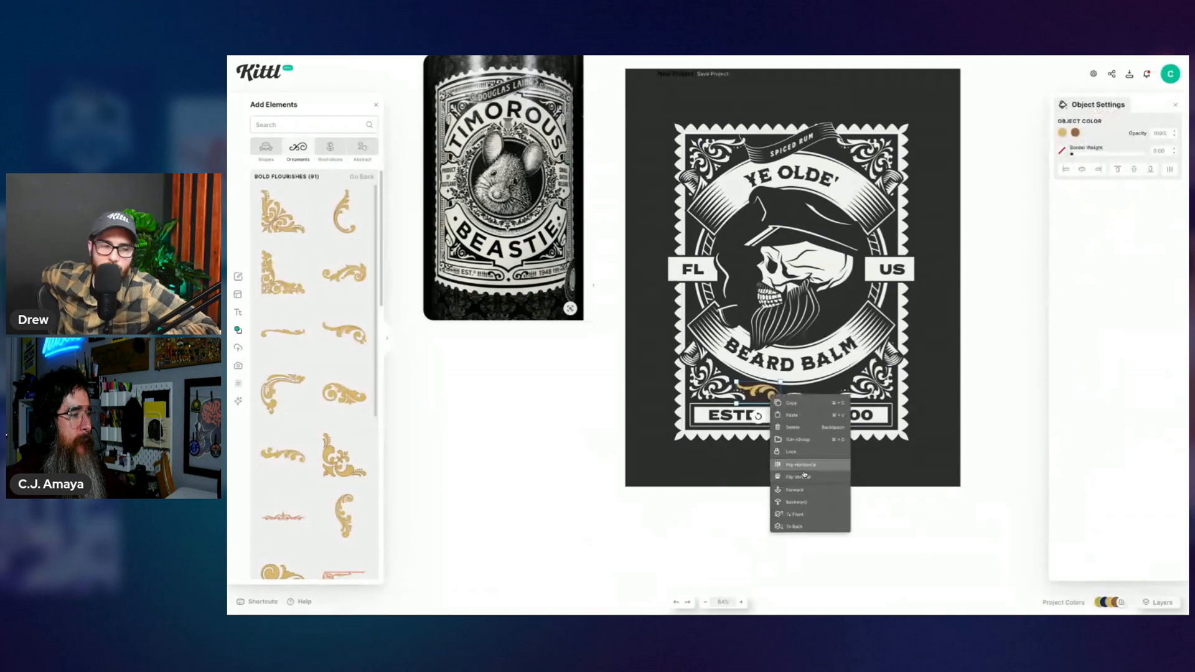
{"action": "left_click", "coordinate": [802, 528]}
{"action": "left_click", "coordinate": [895, 569]}
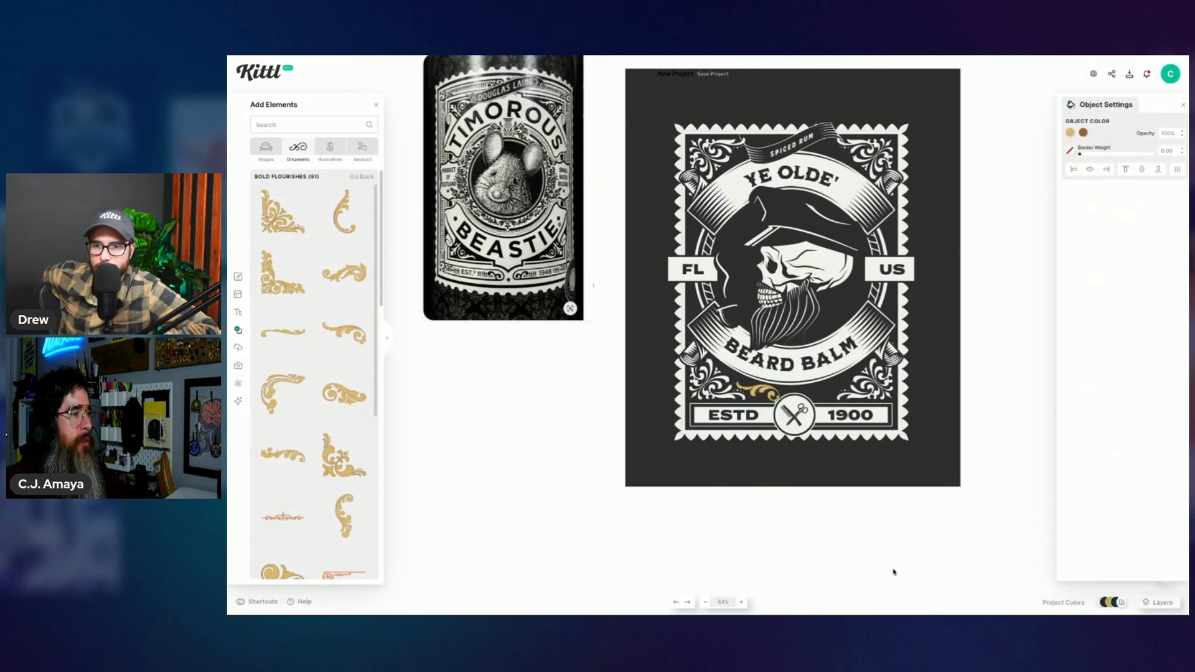
Step: Recolor the gold flourish above ESTD with the document's off-white and dark charcoal
{"action": "left_click", "coordinate": [770, 395]}
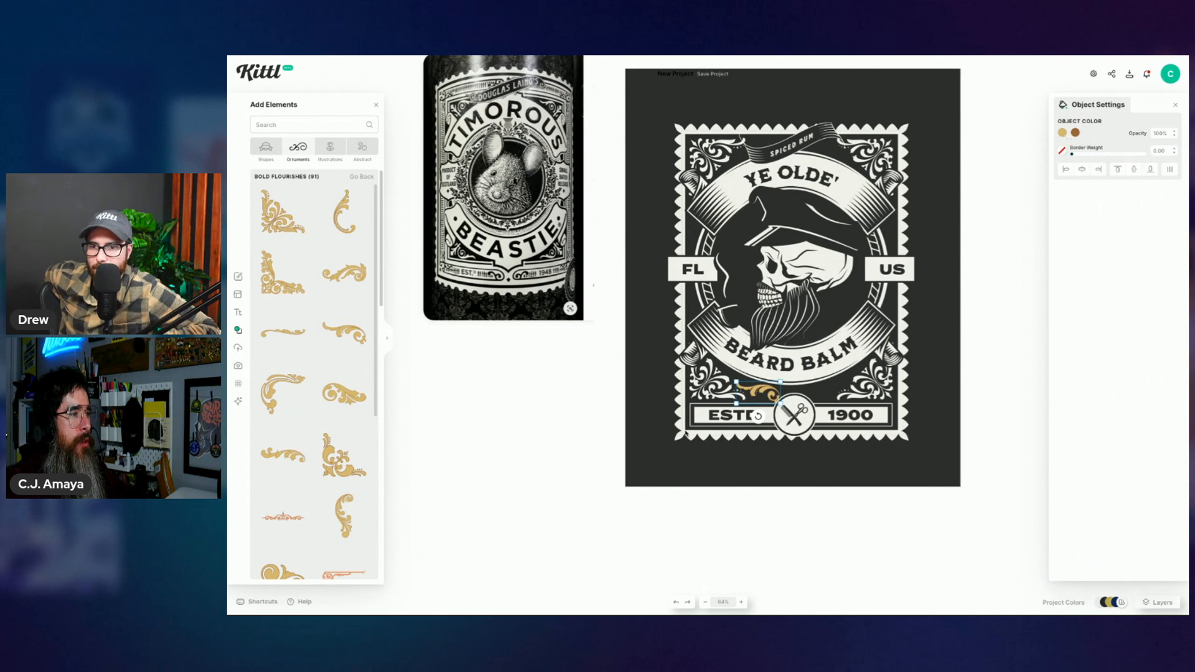
{"action": "left_click", "coordinate": [707, 396]}
{"action": "right_click", "coordinate": [708, 397]}
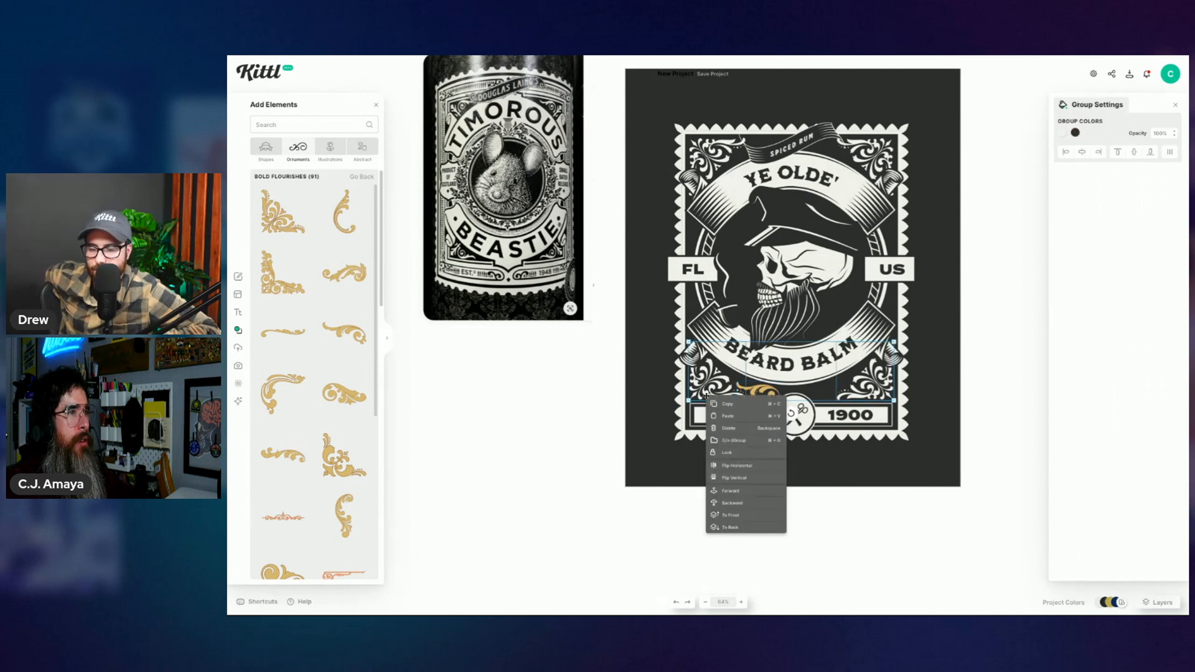
{"action": "left_click", "coordinate": [917, 559]}
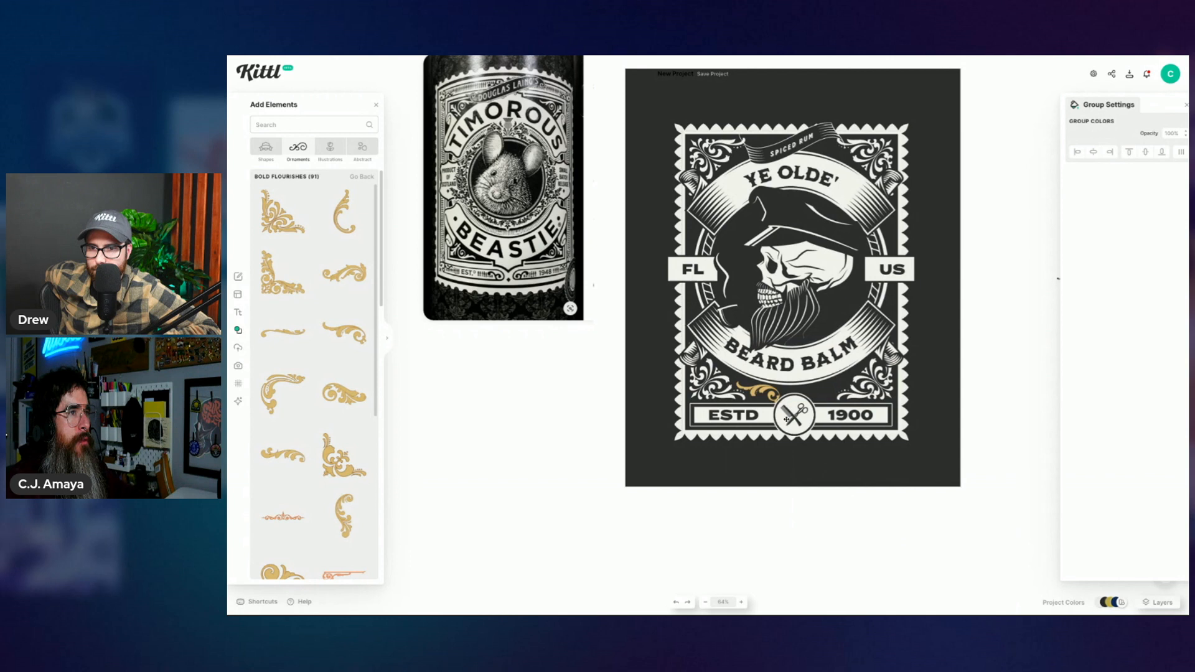
{"action": "left_click", "coordinate": [760, 391]}
{"action": "left_click", "coordinate": [1076, 132]}
{"action": "left_click", "coordinate": [977, 309]}
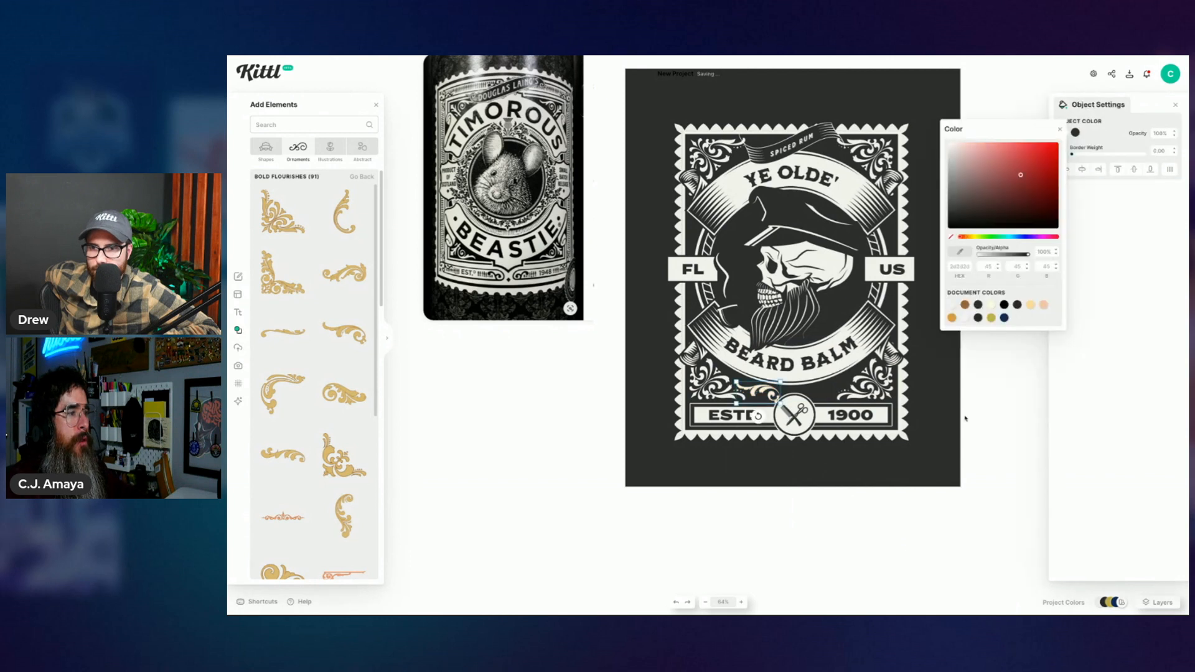
{"action": "left_click", "coordinate": [898, 573]}
Step: Adjust the tilt of the flourish above ESTD and bring the round comb-and-scissors badge forward
{"action": "left_click", "coordinate": [759, 394]}
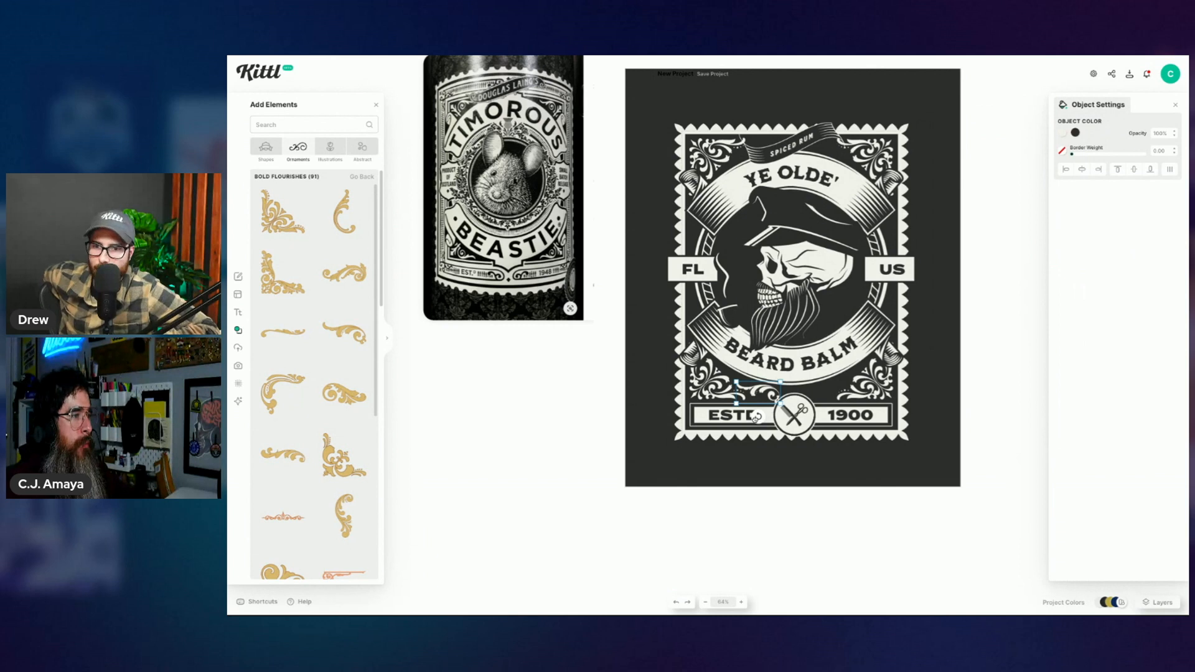
{"action": "left_click_drag", "start_coordinate": [759, 417], "coordinate": [757, 418]}
{"action": "left_click", "coordinate": [794, 400]}
{"action": "right_click", "coordinate": [803, 410]}
{"action": "left_click", "coordinate": [760, 475]}
{"action": "left_click", "coordinate": [796, 411]}
{"action": "left_click", "coordinate": [795, 397]}
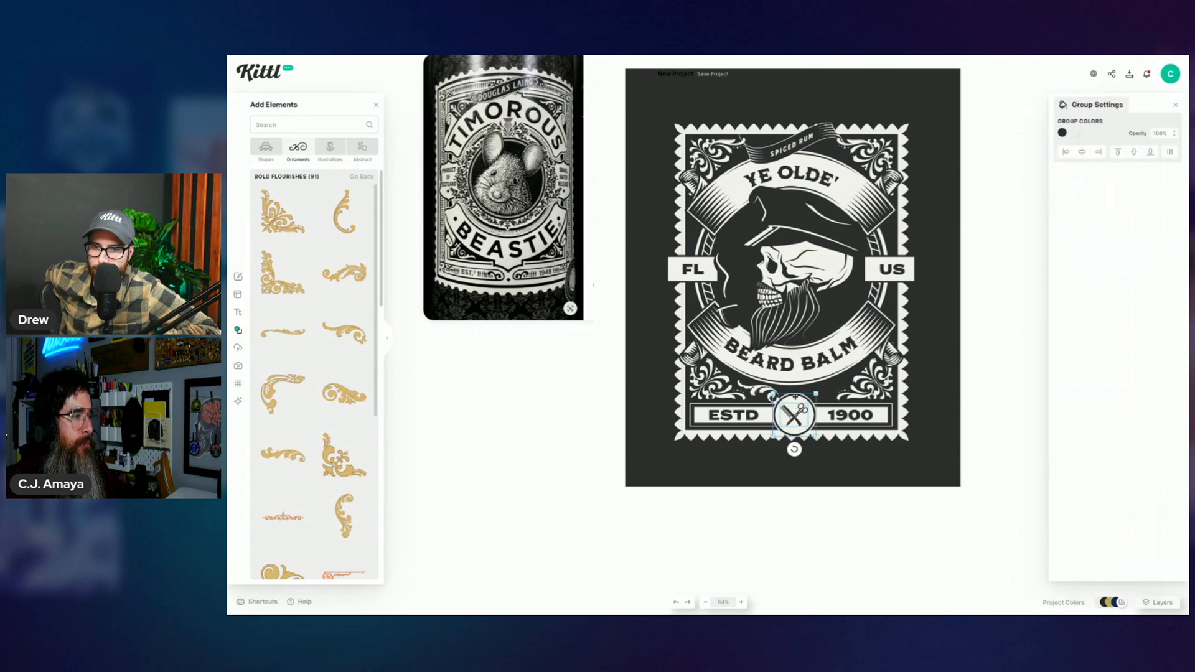
{"action": "right_click", "coordinate": [795, 399]}
{"action": "left_click", "coordinate": [837, 496]}
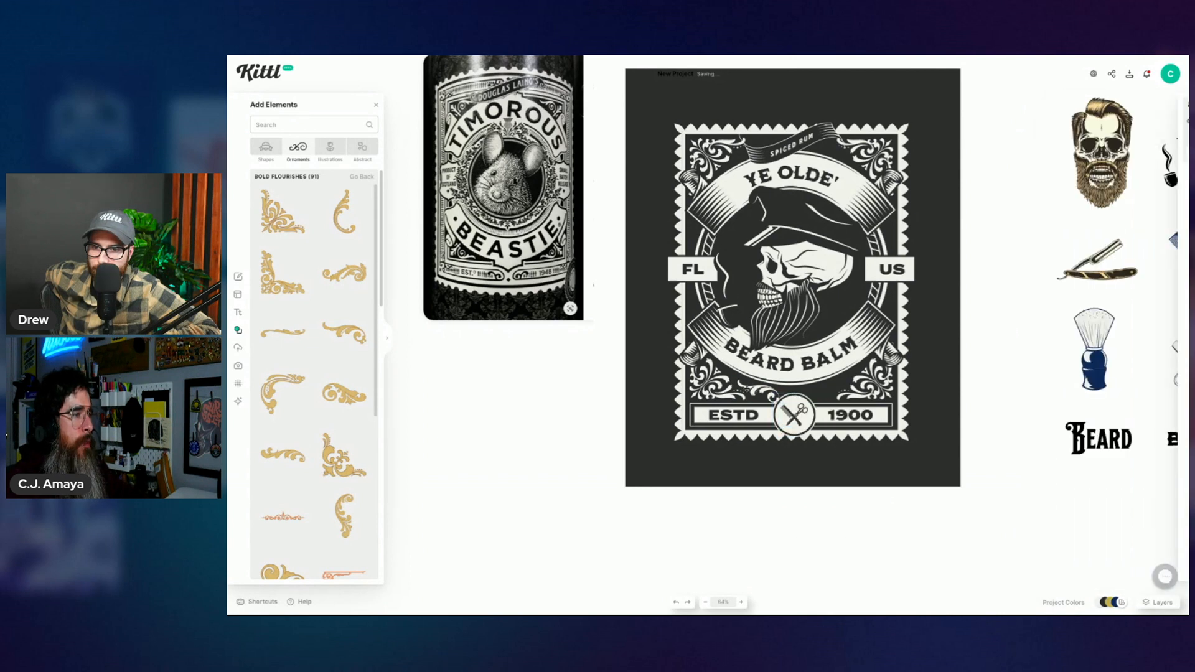
Step: Fine-tune the size and angle of the flourish above ESTD and send it backward
{"action": "left_click_drag", "start_coordinate": [756, 416], "coordinate": [753, 412]}
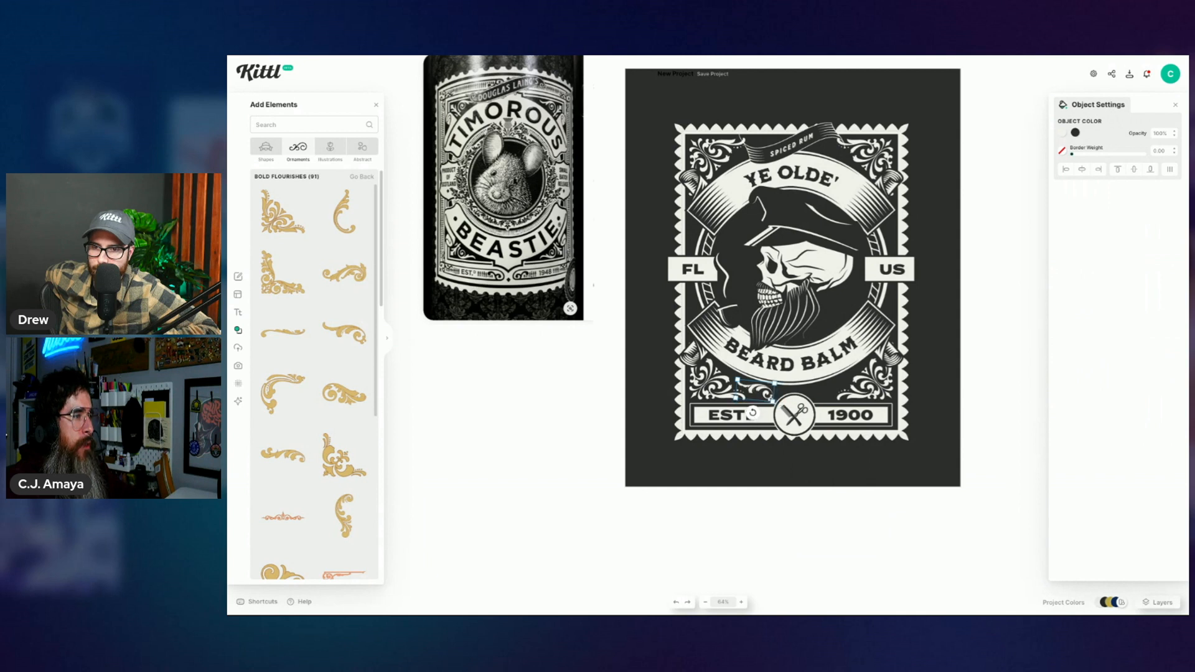
{"action": "right_click", "coordinate": [756, 392]}
{"action": "left_click", "coordinate": [784, 499]}
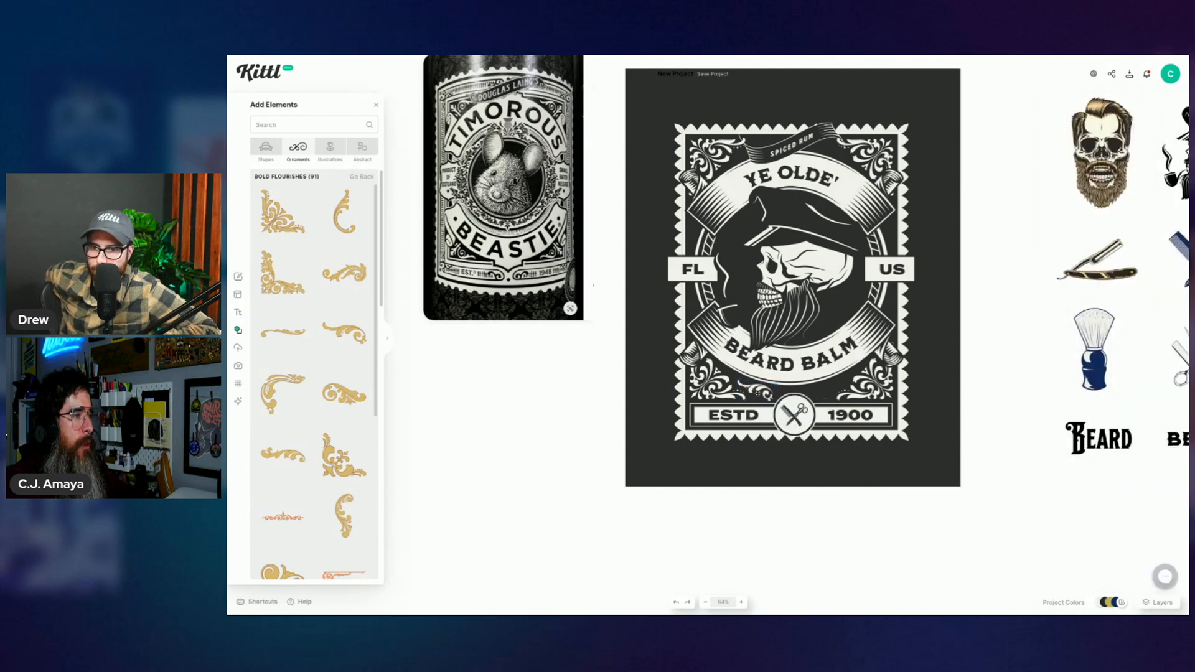
Step: Place a copy of the flourish above 1900 and flip it horizontally
{"action": "left_click", "coordinate": [826, 383]}
{"action": "right_click", "coordinate": [829, 390]}
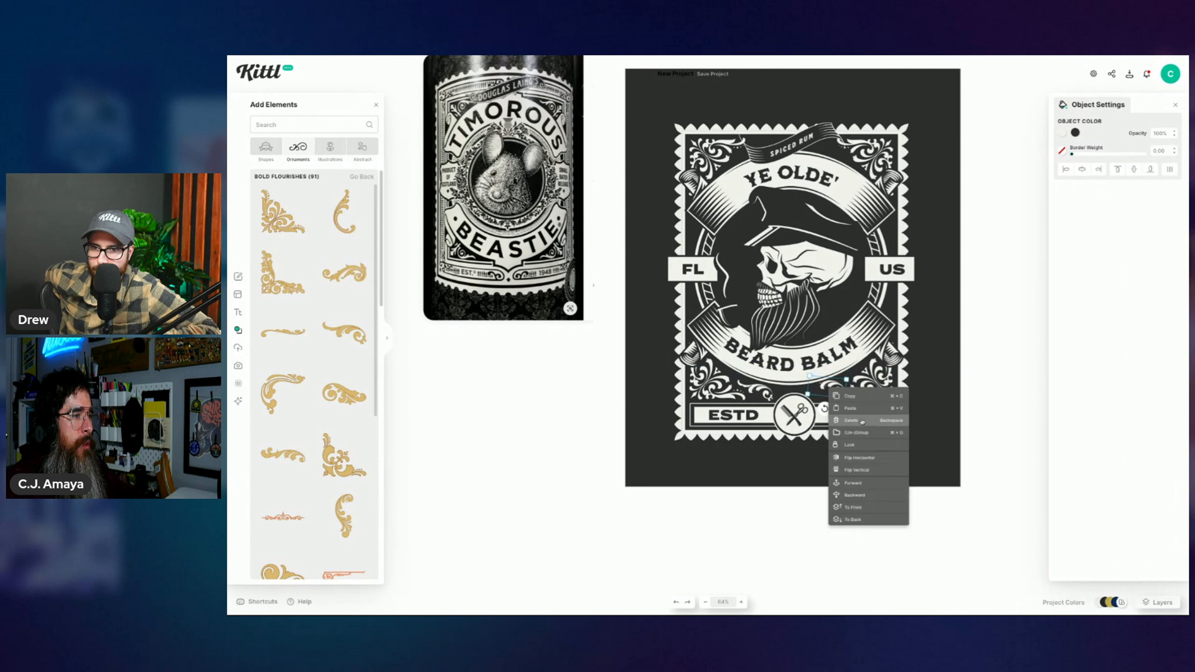
{"action": "left_click", "coordinate": [859, 458]}
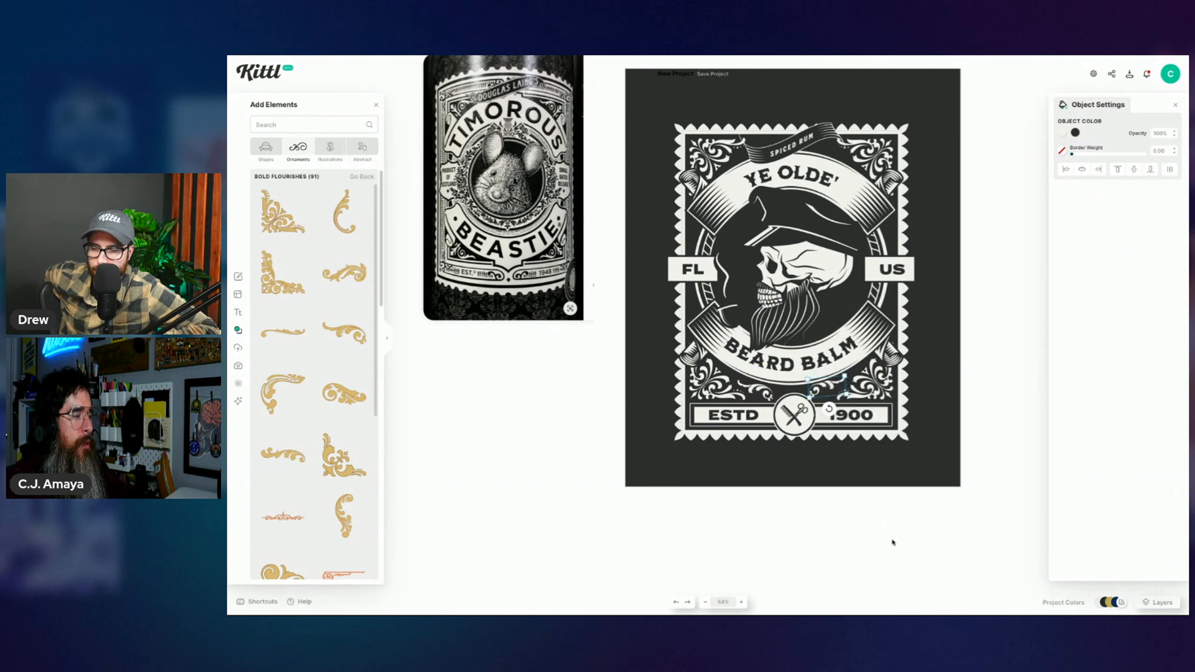
Step: Align the two flourishes above ESTD and 1900 at their vertical middles and group them
{"action": "left_click", "coordinate": [759, 389], "text": "shift"}
{"action": "left_click", "coordinate": [1135, 152]}
{"action": "left_click", "coordinate": [1136, 152]}
{"action": "left_click", "coordinate": [1136, 151]}
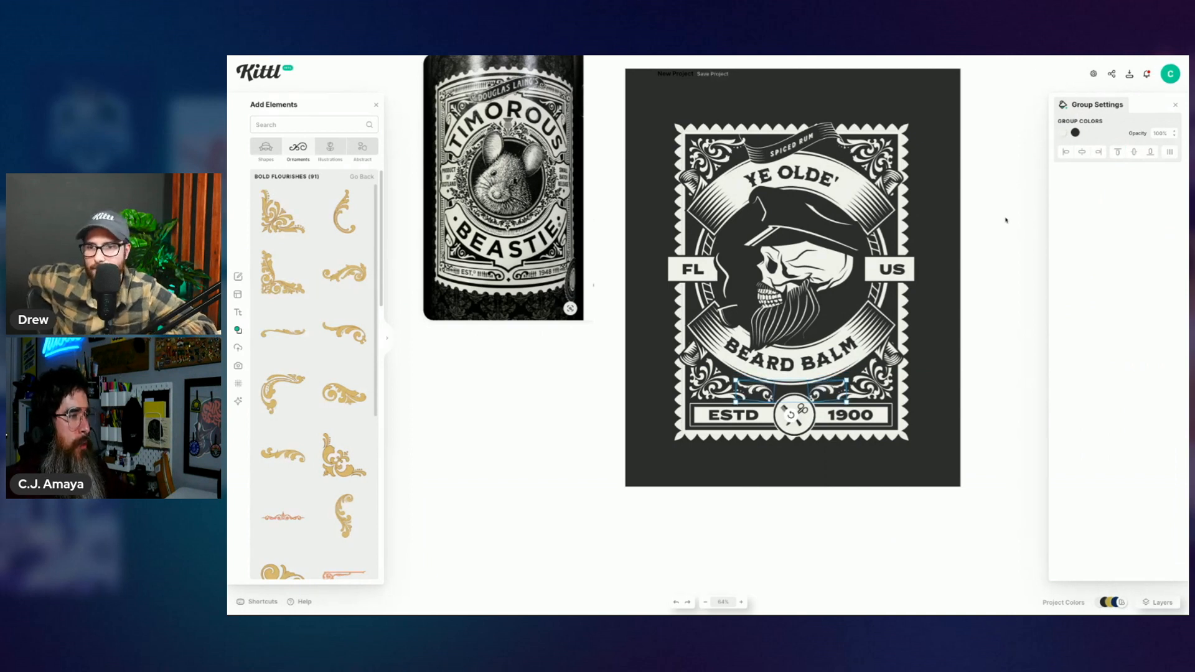
{"action": "right_click", "coordinate": [825, 399]}
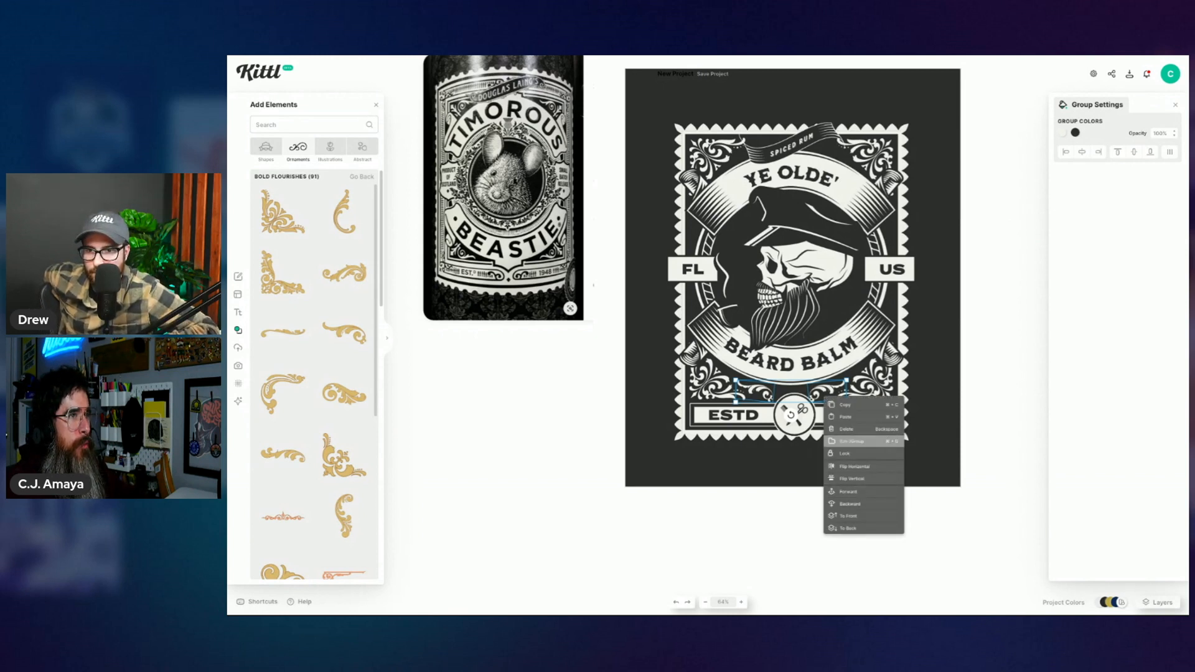
{"action": "left_click", "coordinate": [876, 446]}
{"action": "left_click", "coordinate": [966, 466]}
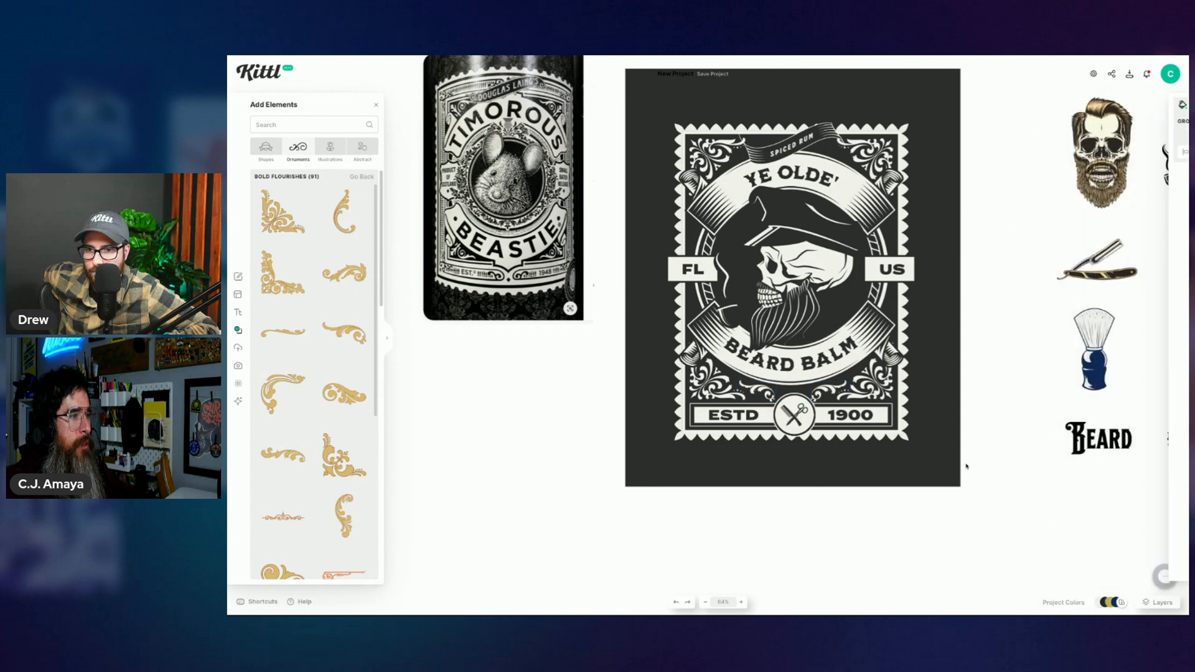
Step: Enlarge the grouped flourishes above ESTD and 1900 slightly
{"action": "left_click", "coordinate": [767, 396]}
{"action": "left_click_drag", "start_coordinate": [848, 381], "coordinate": [851, 380]}
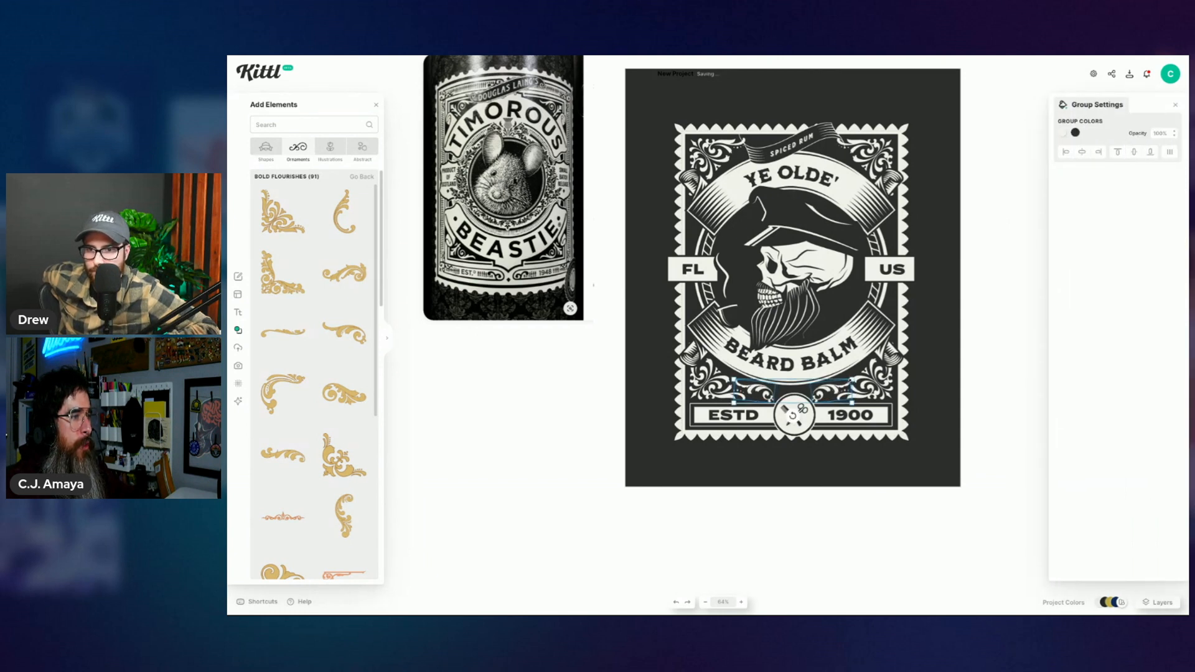
{"action": "left_click", "coordinate": [927, 381]}
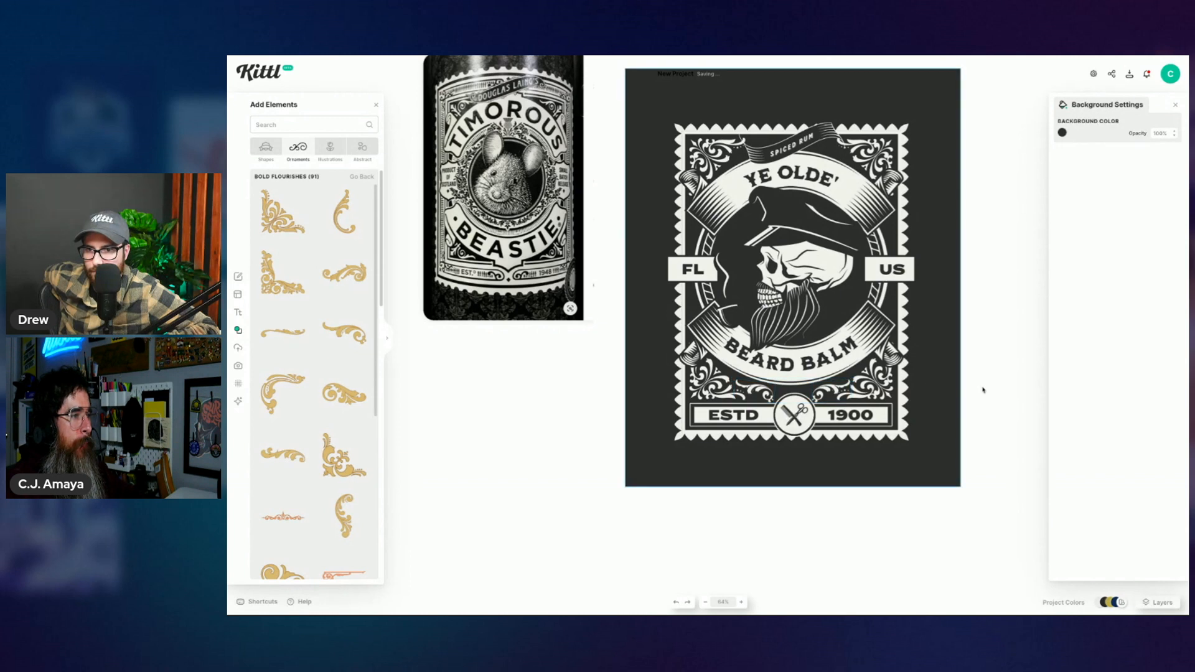
Step: Group the comb-and-scissors icon with its round badge and center the group horizontally on the artboard
{"action": "left_click", "coordinate": [798, 422]}
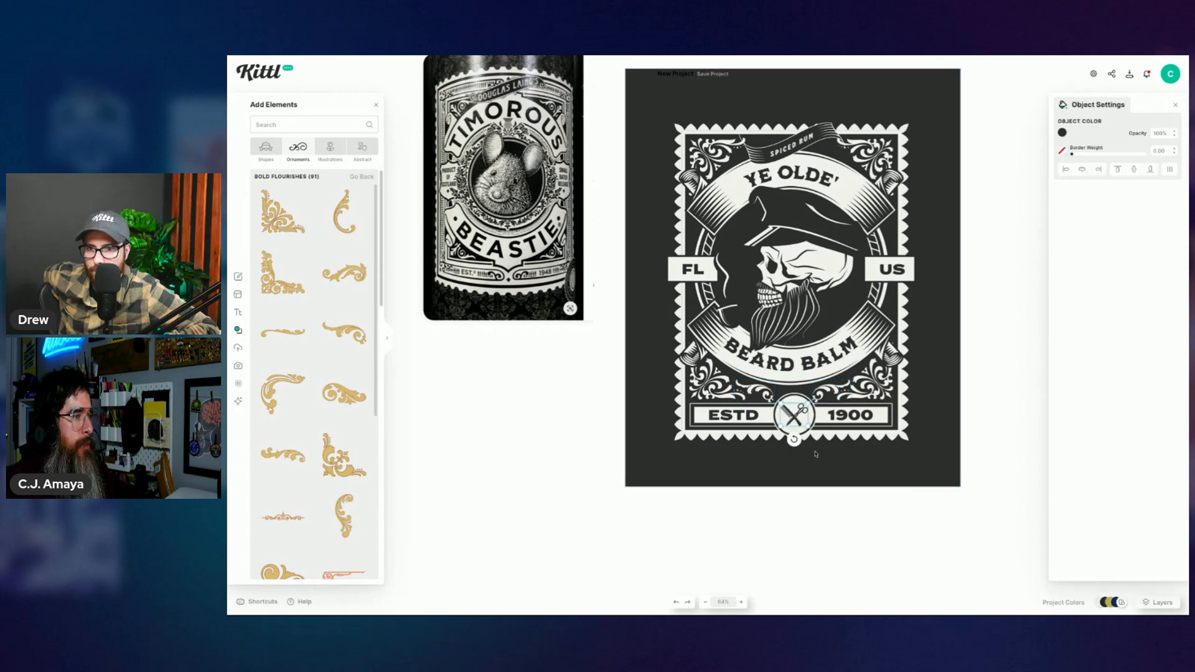
{"action": "left_click", "coordinate": [797, 399]}
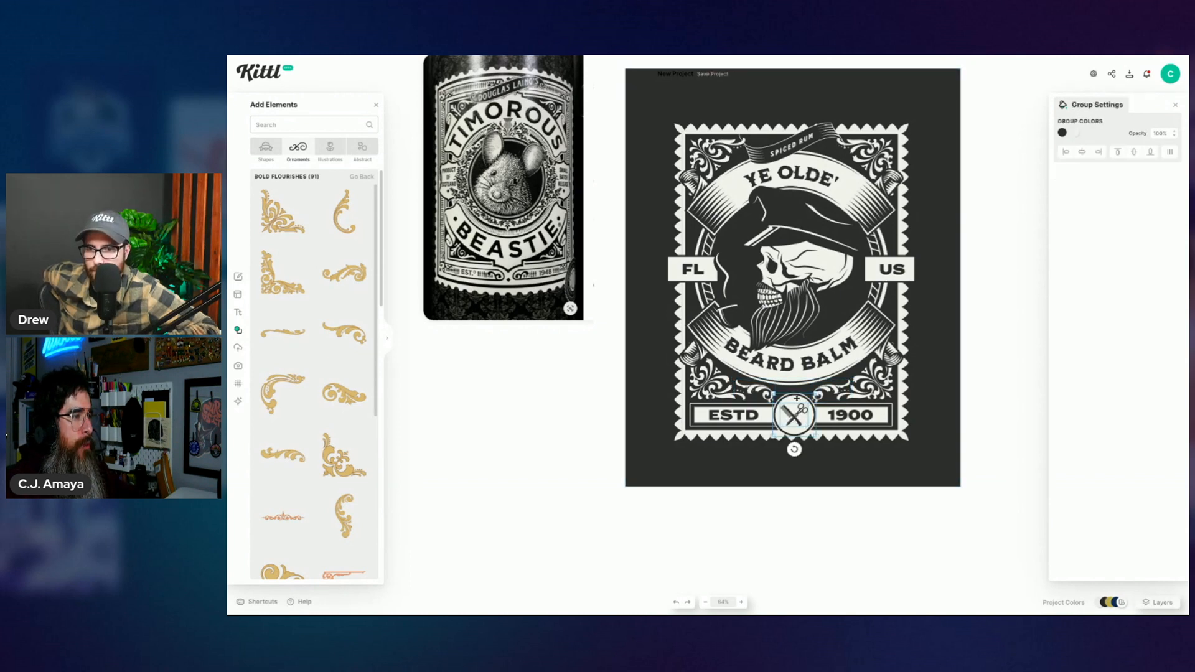
{"action": "right_click", "coordinate": [798, 400]}
{"action": "left_click", "coordinate": [1082, 153]}
{"action": "left_click", "coordinate": [984, 418]}
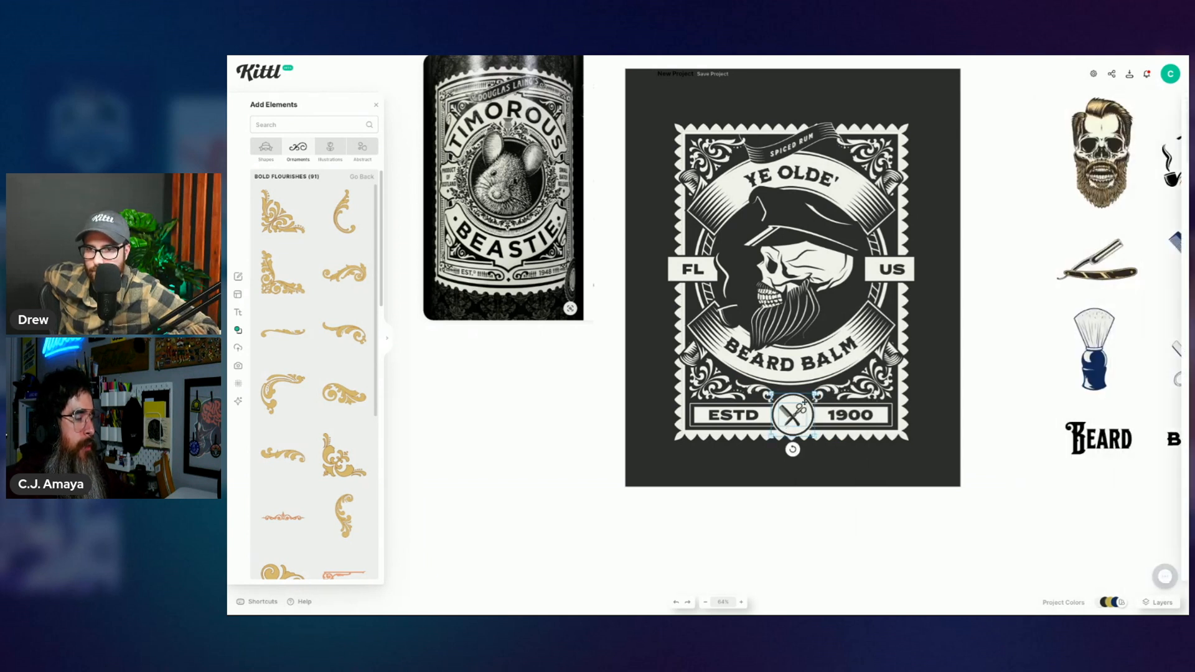
Step: Enlarge the comb-and-scissors badge slightly, recenter it horizontally and raise it so it overlaps the top of the ESTD 1900 bar
{"action": "left_click", "coordinate": [787, 426]}
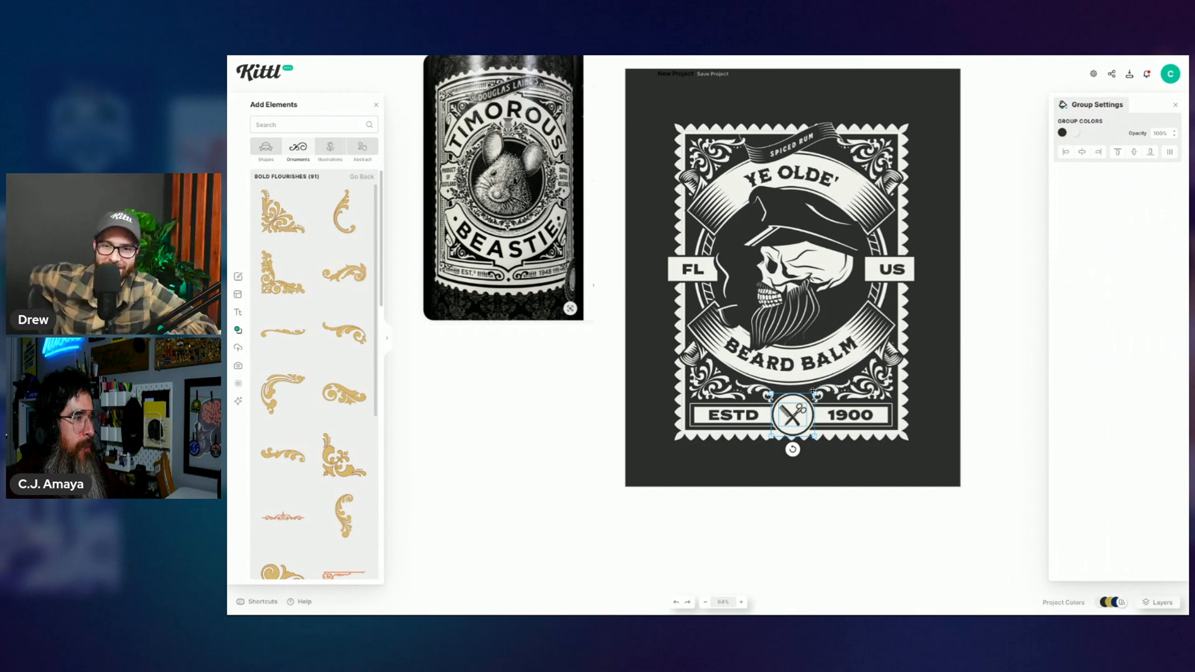
{"action": "left_click_drag", "start_coordinate": [815, 394], "coordinate": [817, 392]}
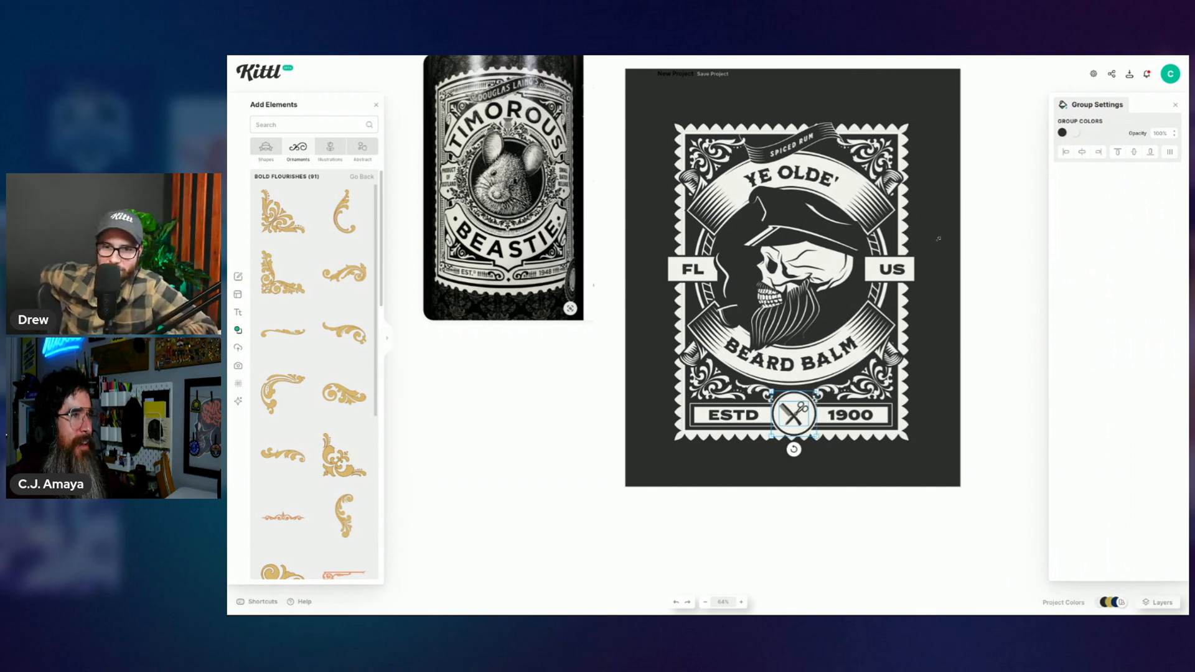
{"action": "left_click", "coordinate": [1084, 153]}
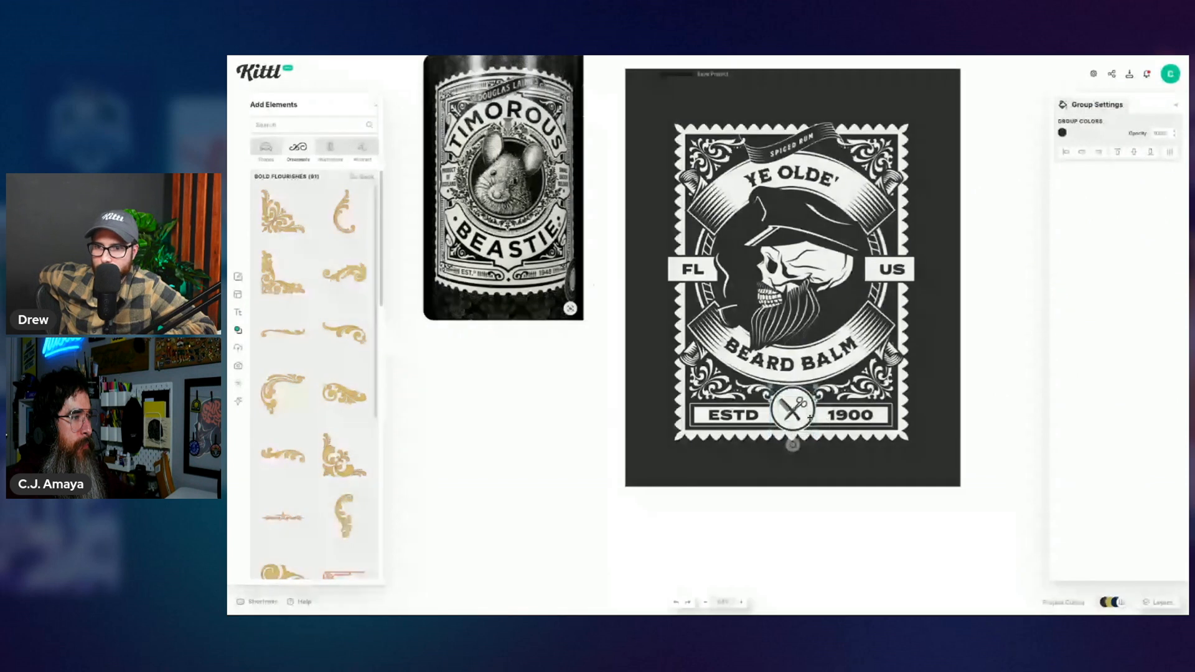
{"action": "left_click", "coordinate": [978, 386]}
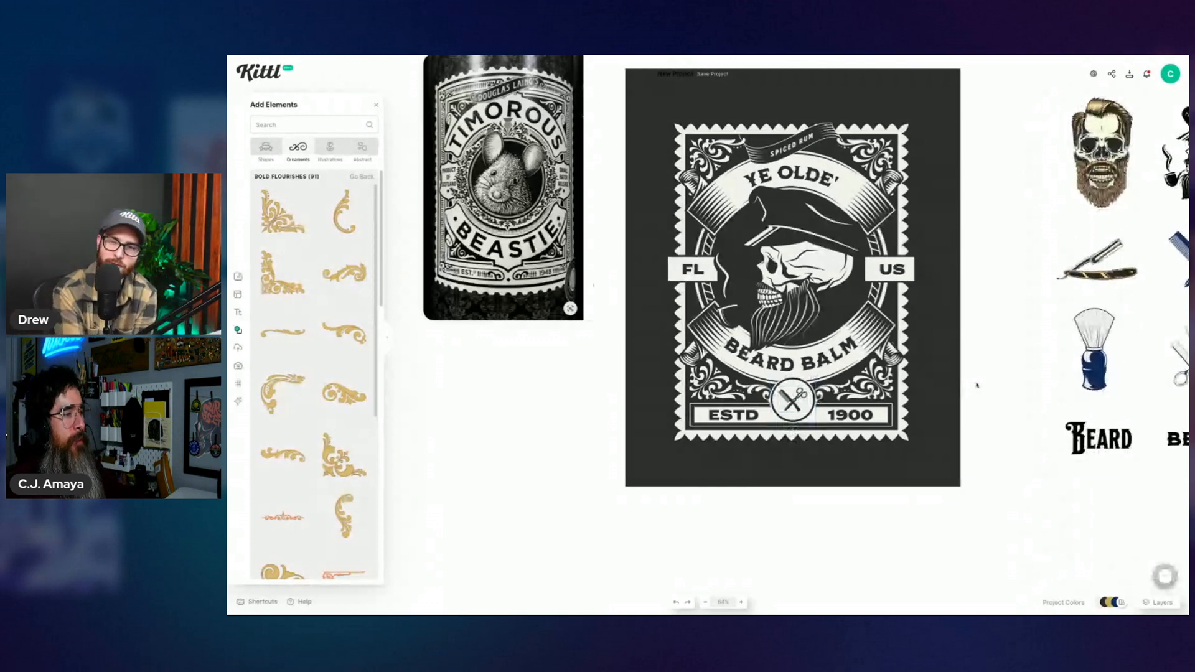
{"action": "left_click", "coordinate": [801, 405]}
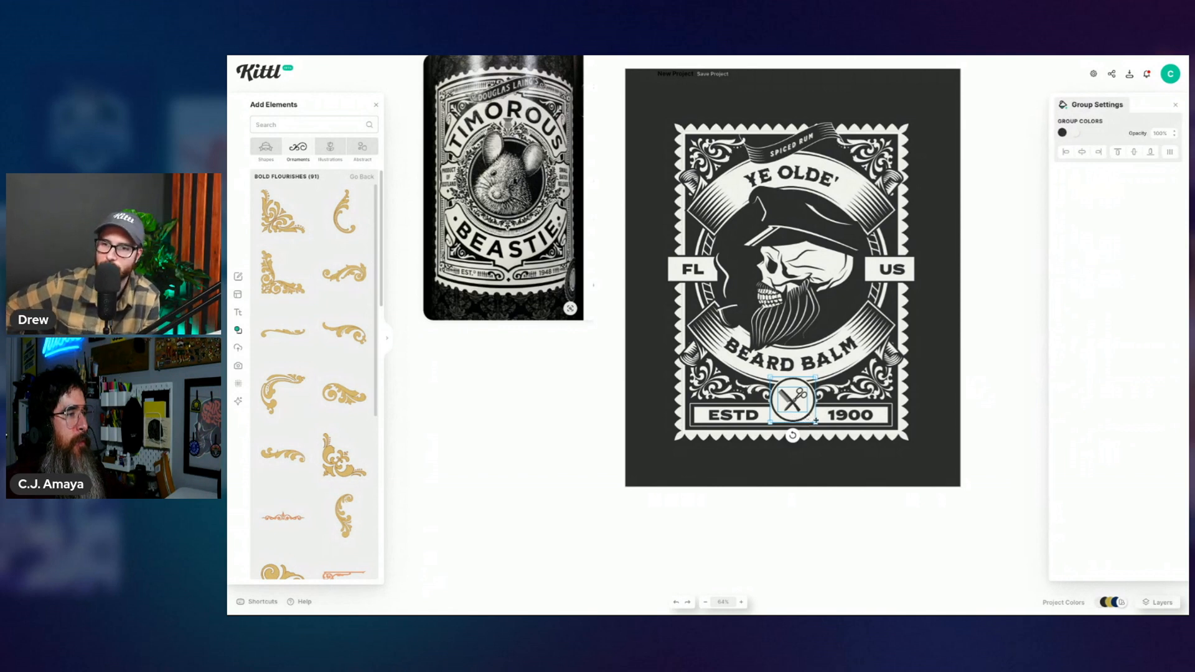
{"action": "left_click", "coordinate": [975, 374]}
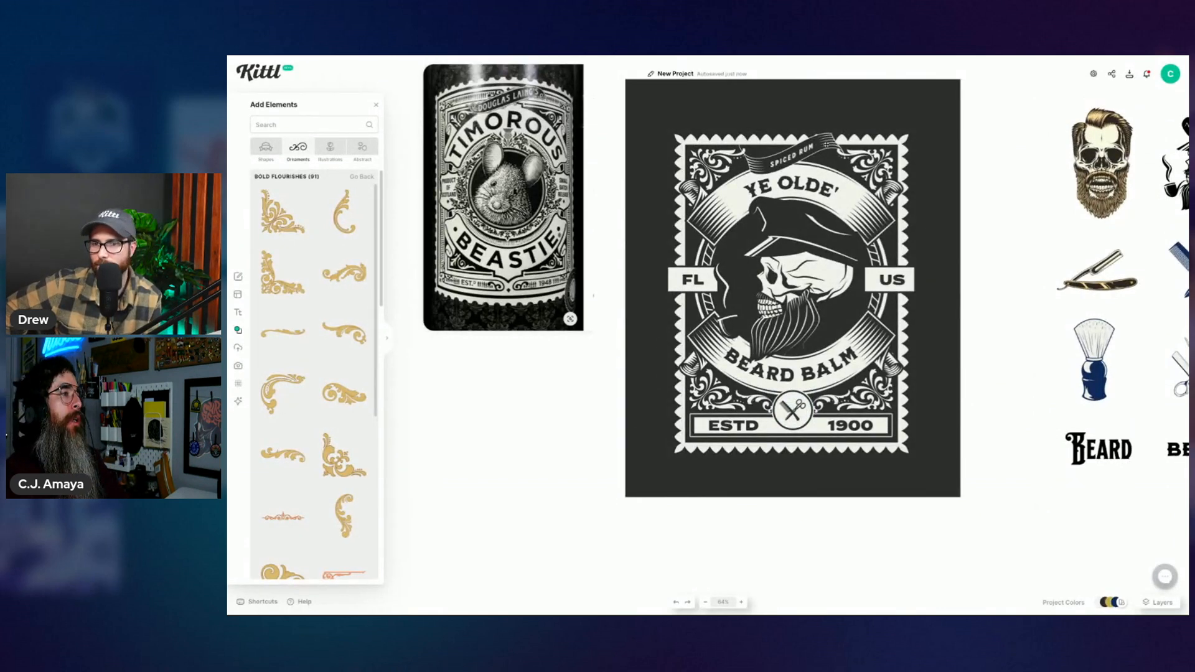
Step: Add a thin border in the document's off-white to the SPICED RUM ribbon
{"action": "left_click", "coordinate": [827, 145]}
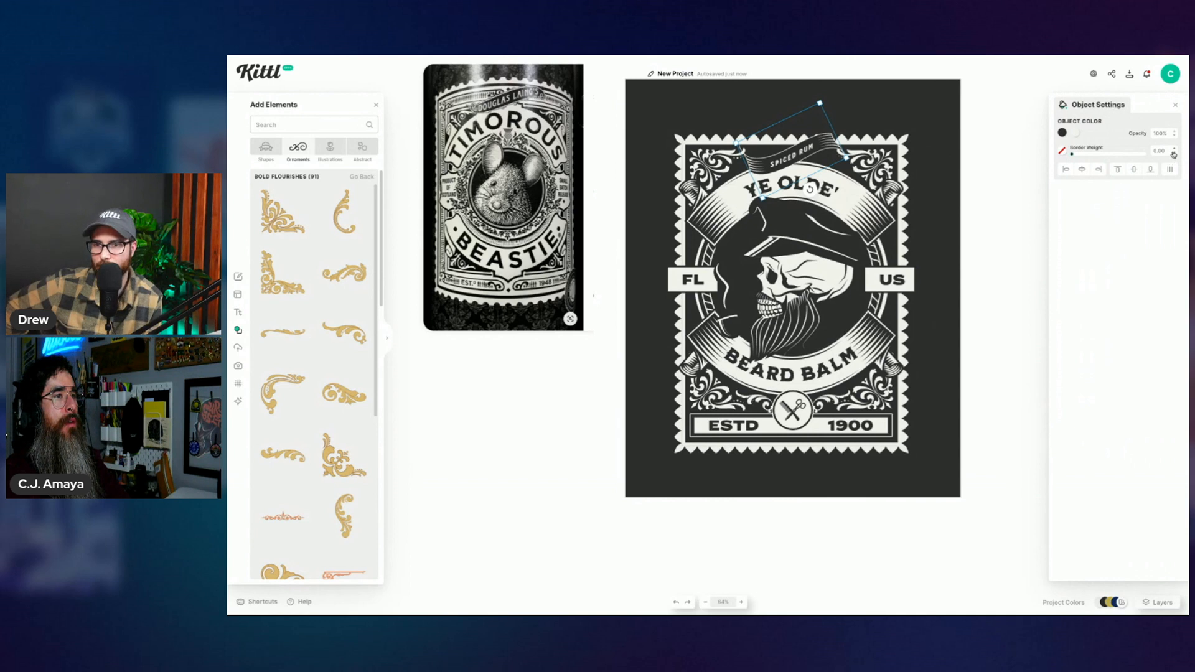
{"action": "left_click", "coordinate": [1175, 150]}
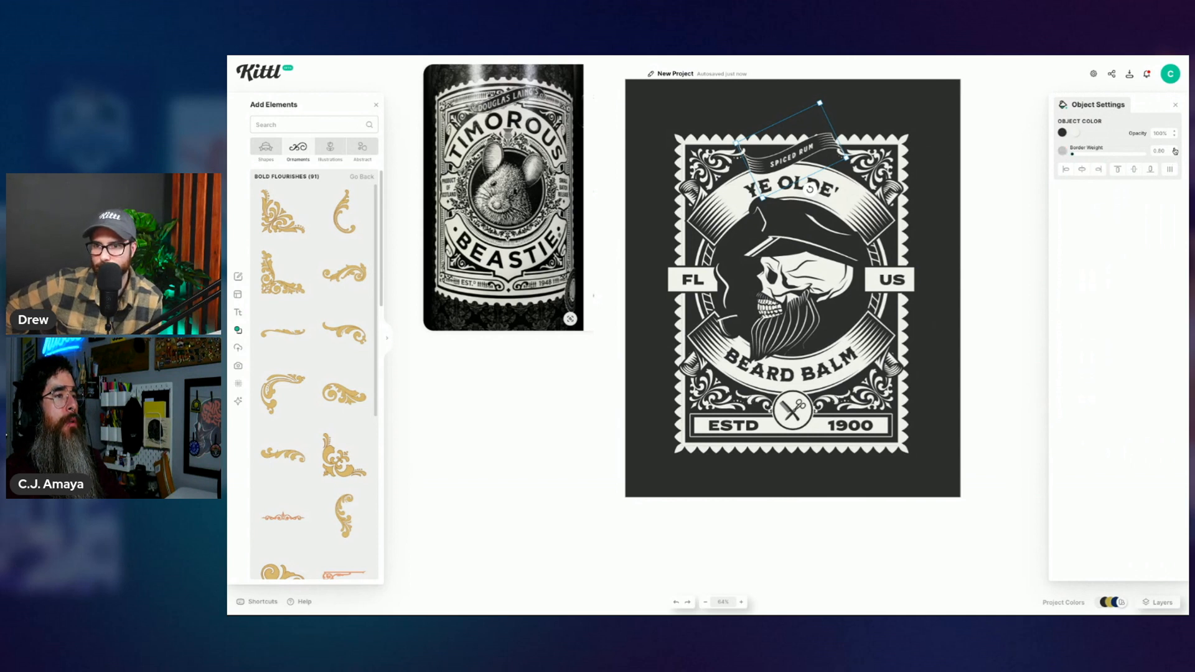
{"action": "left_click", "coordinate": [1063, 151]}
{"action": "left_click", "coordinate": [939, 323]}
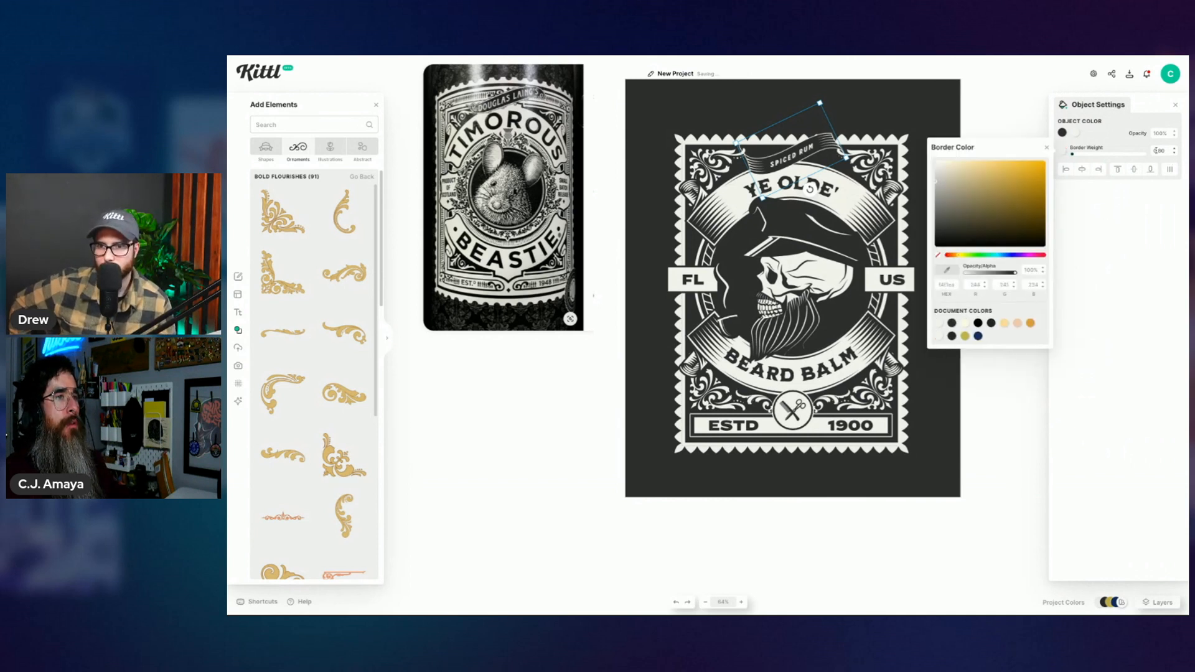
{"action": "double_click", "coordinate": [1162, 150]}
{"action": "left_click", "coordinate": [956, 256]}
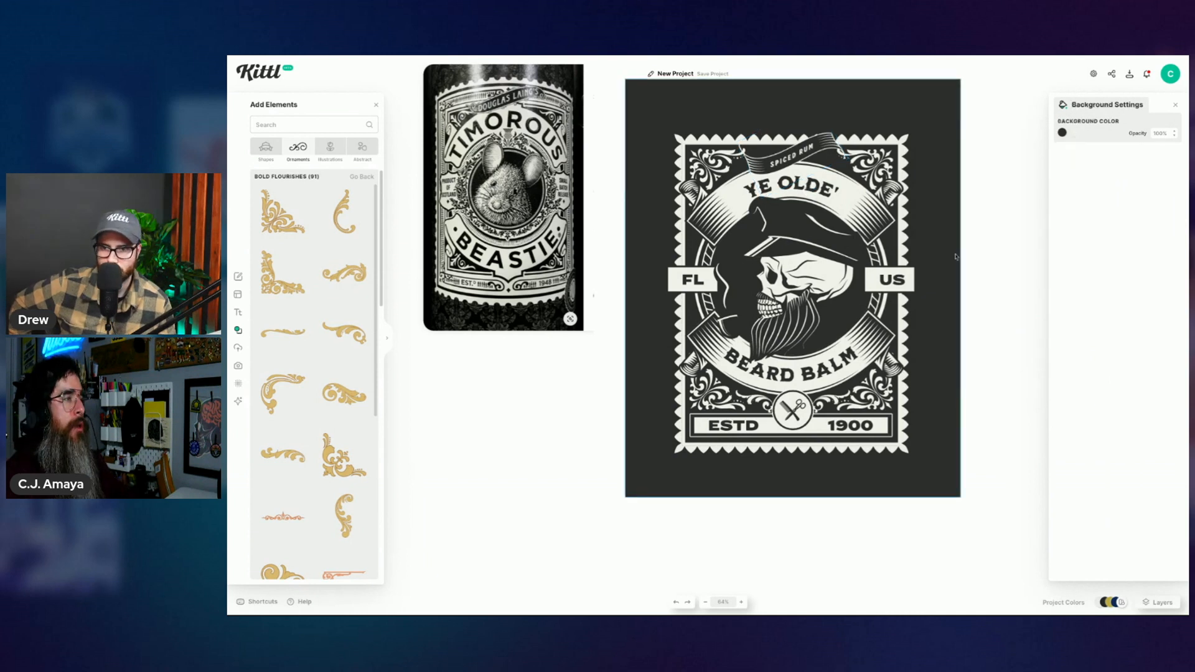
Step: Scale the SPICED RUM text and its ribbon down slightly together
{"action": "left_click", "coordinate": [811, 155]}
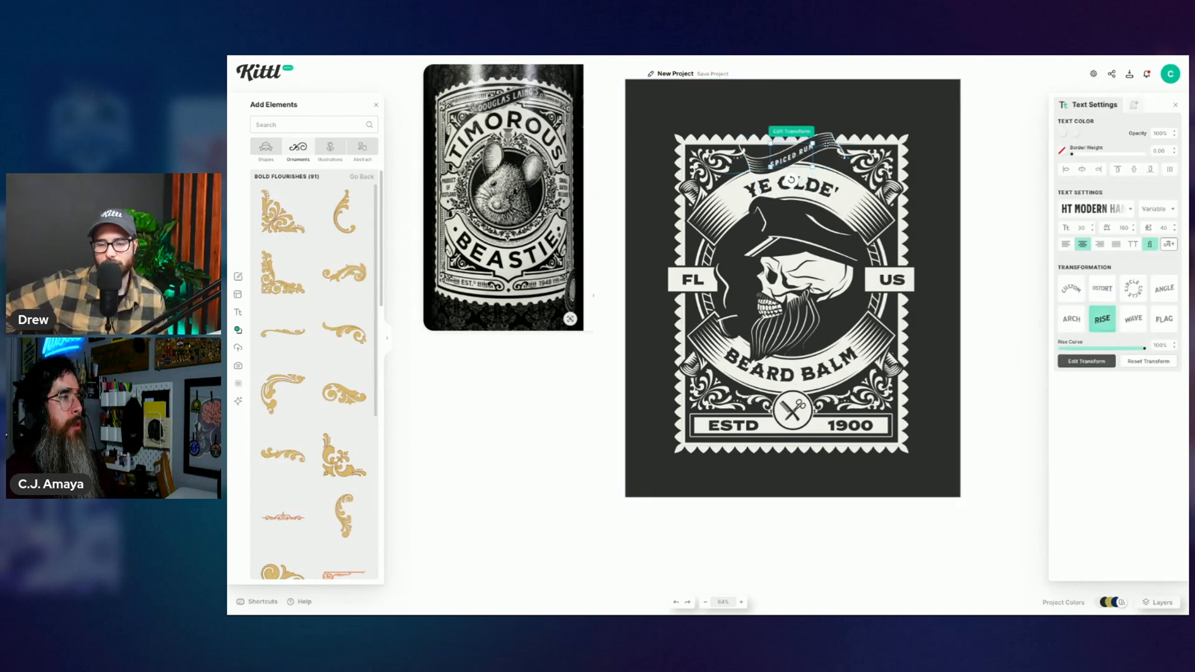
{"action": "left_click", "coordinate": [827, 140], "text": "shift"}
{"action": "left_click_drag", "start_coordinate": [852, 101], "coordinate": [848, 104]}
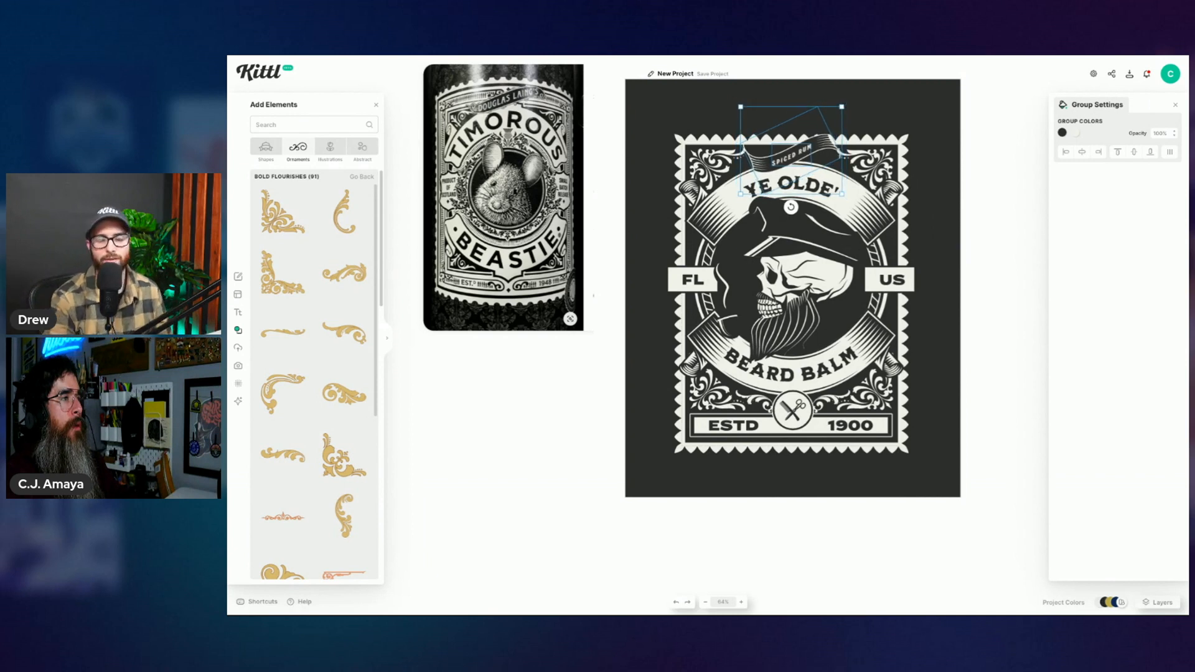
{"action": "key", "text": "Escape"}
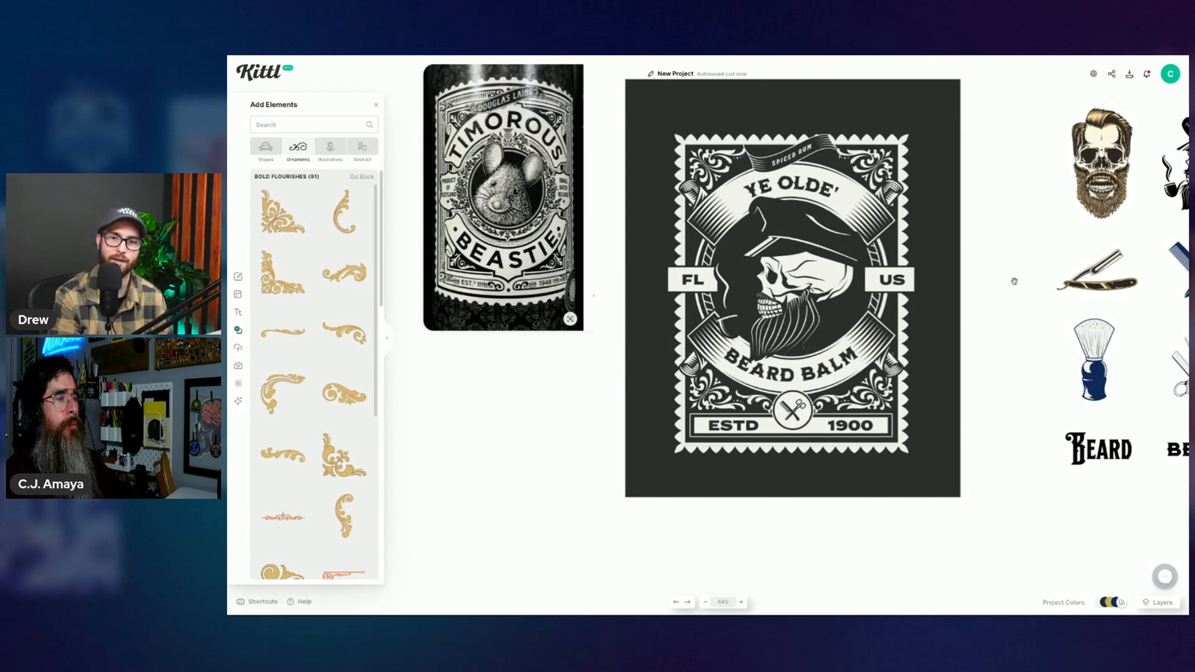
Step: Delete the captain-hat skull from the label's center circle
{"action": "scroll", "coordinate": [1014, 281], "scroll_direction": "right", "scroll_amount": 1}
{"action": "scroll", "coordinate": [1014, 281], "scroll_direction": "right", "scroll_amount": 3}
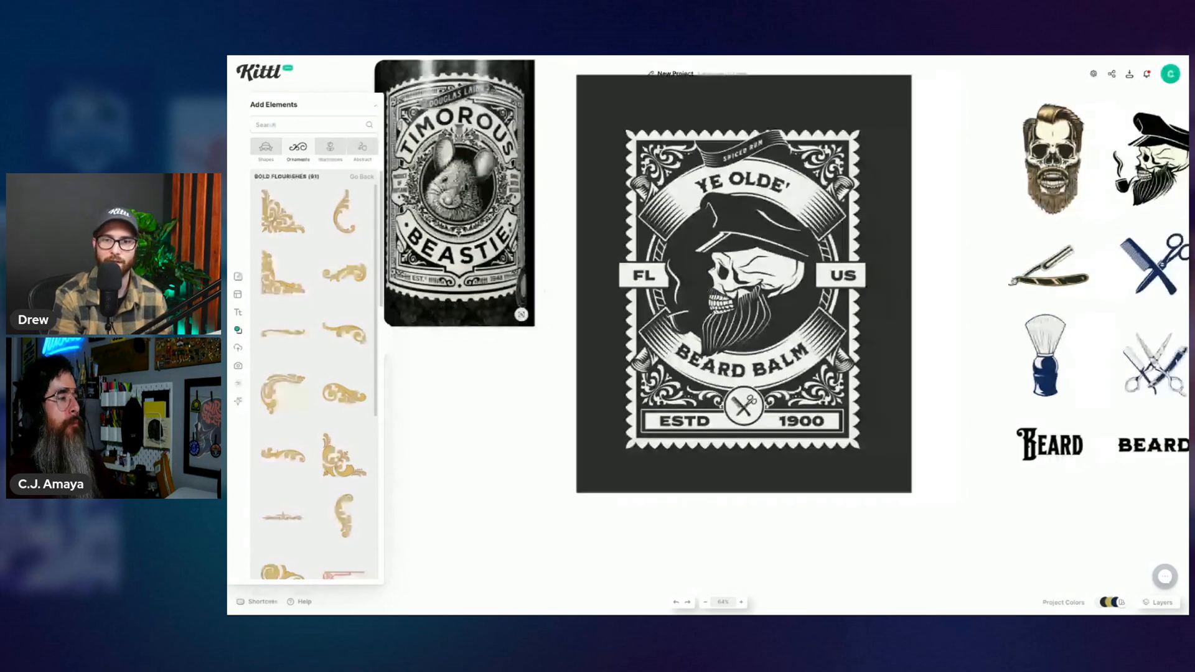
{"action": "scroll", "coordinate": [1014, 281], "scroll_direction": "right", "scroll_amount": 2}
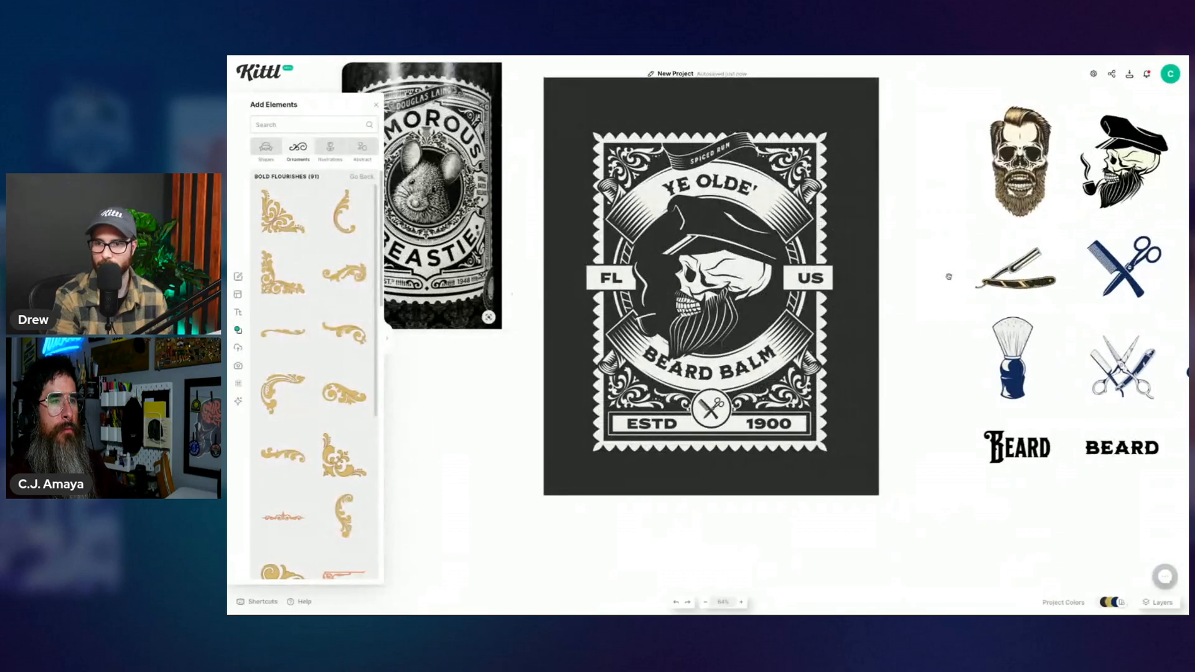
{"action": "scroll", "coordinate": [949, 276], "scroll_direction": "right", "scroll_amount": 1}
{"action": "left_click_drag", "start_coordinate": [949, 277], "coordinate": [867, 303]}
{"action": "left_click", "coordinate": [641, 302]}
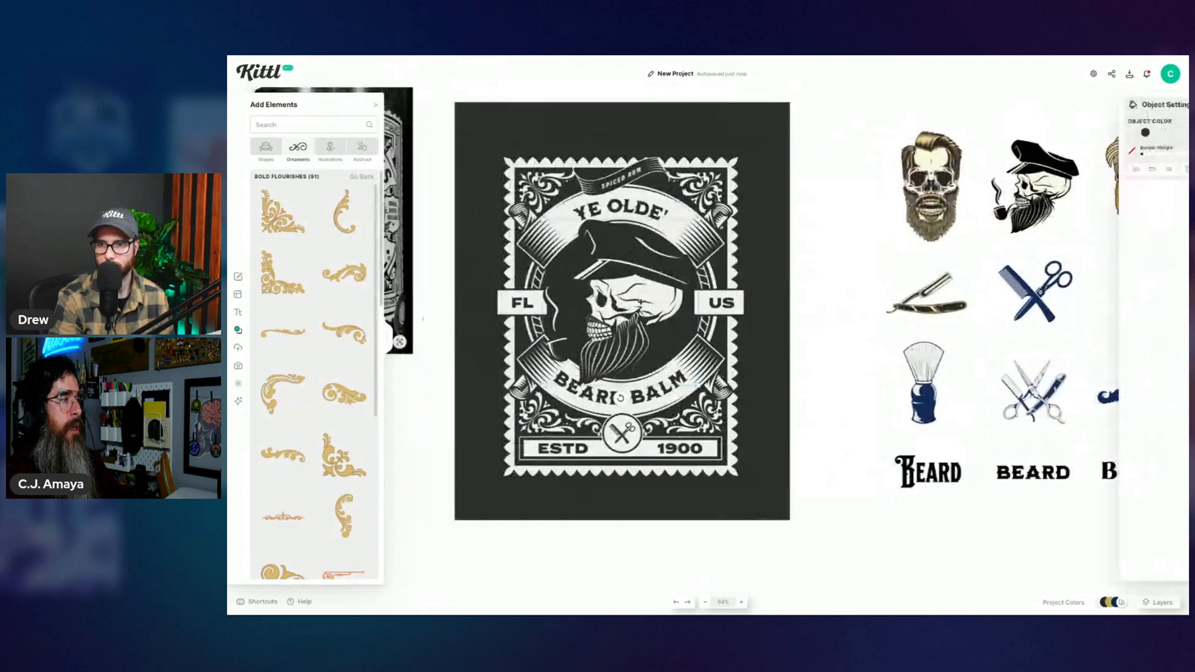
{"action": "key", "text": "Delete"}
Step: Bring the bearded pompadour skull to the front and place a copy of it in the label's center circle
{"action": "left_click_drag", "start_coordinate": [931, 186], "coordinate": [640, 291]}
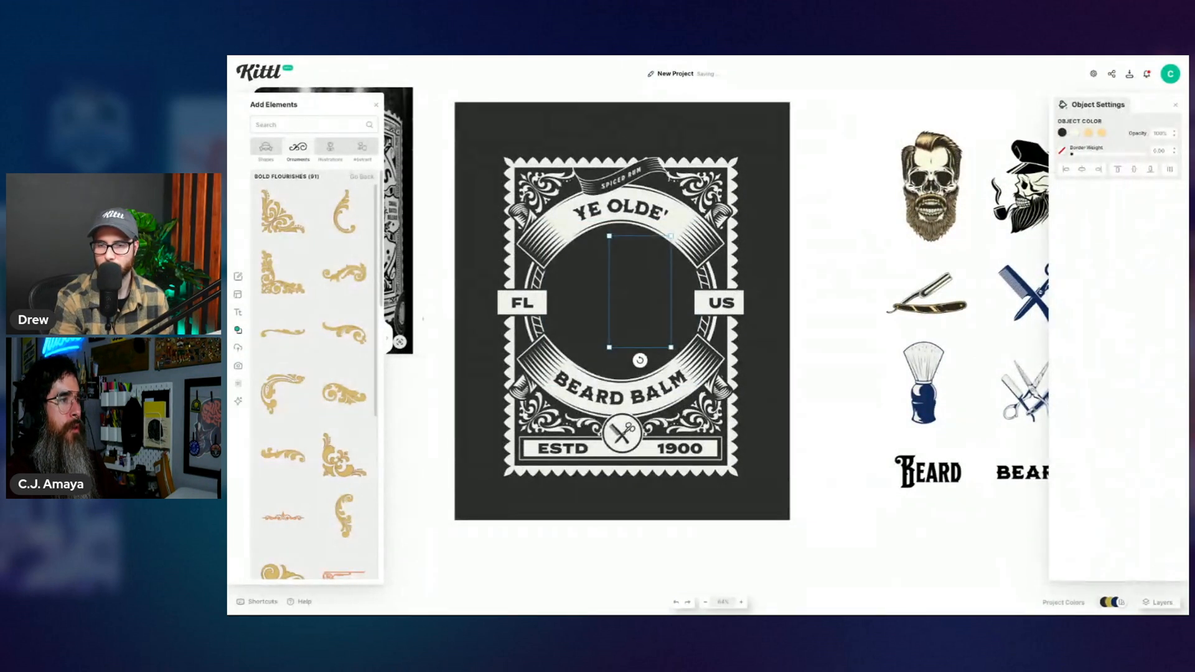
{"action": "left_click", "coordinate": [944, 188]}
{"action": "right_click", "coordinate": [944, 188]}
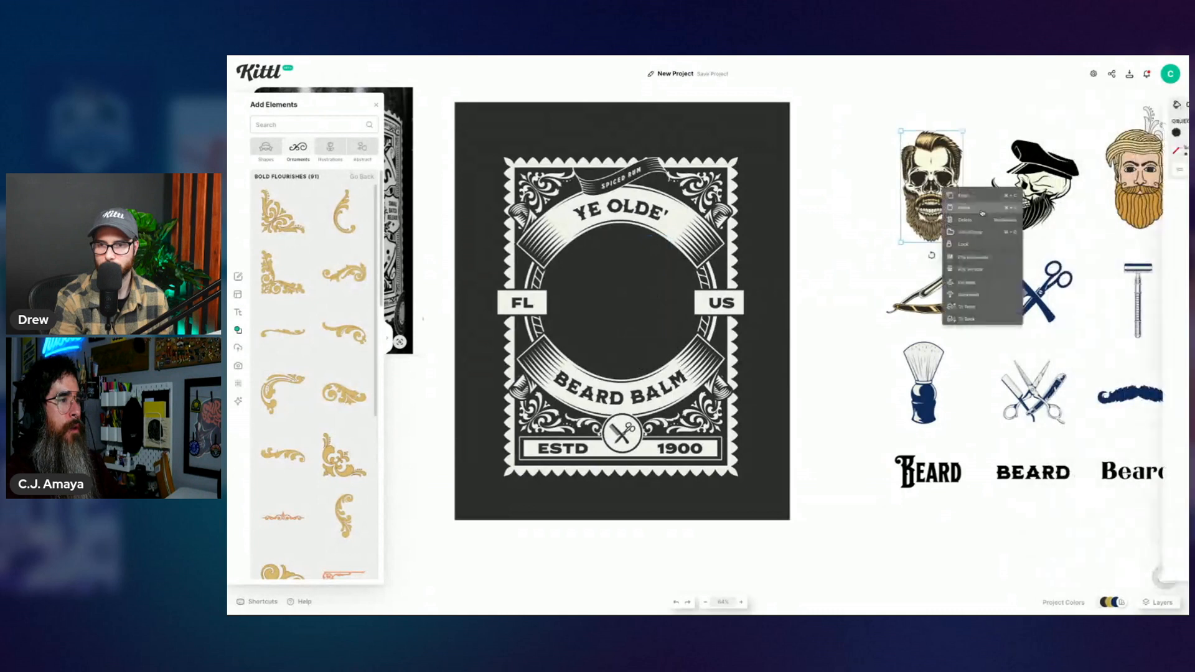
{"action": "left_click", "coordinate": [985, 308]}
{"action": "left_click_drag", "start_coordinate": [932, 186], "coordinate": [618, 296]}
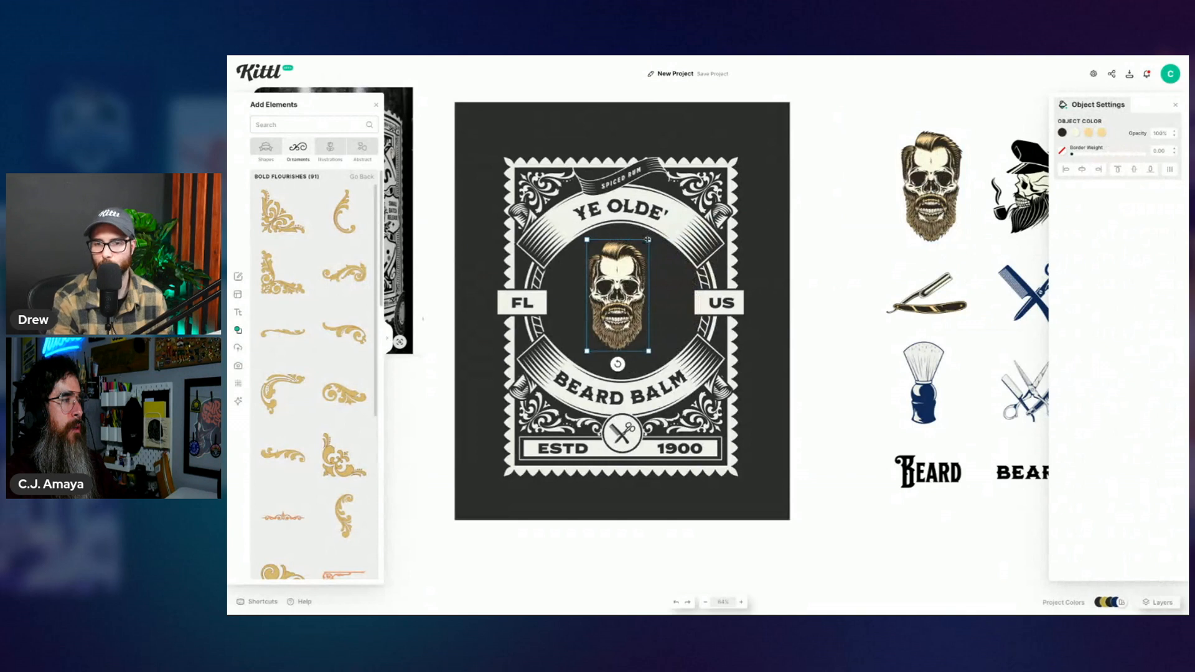
Step: Enlarge the bearded skull to fill the height of the center circle and center it between the YE OLDE' and BEARD BALM banners
{"action": "left_click_drag", "start_coordinate": [647, 236], "coordinate": [664, 210]}
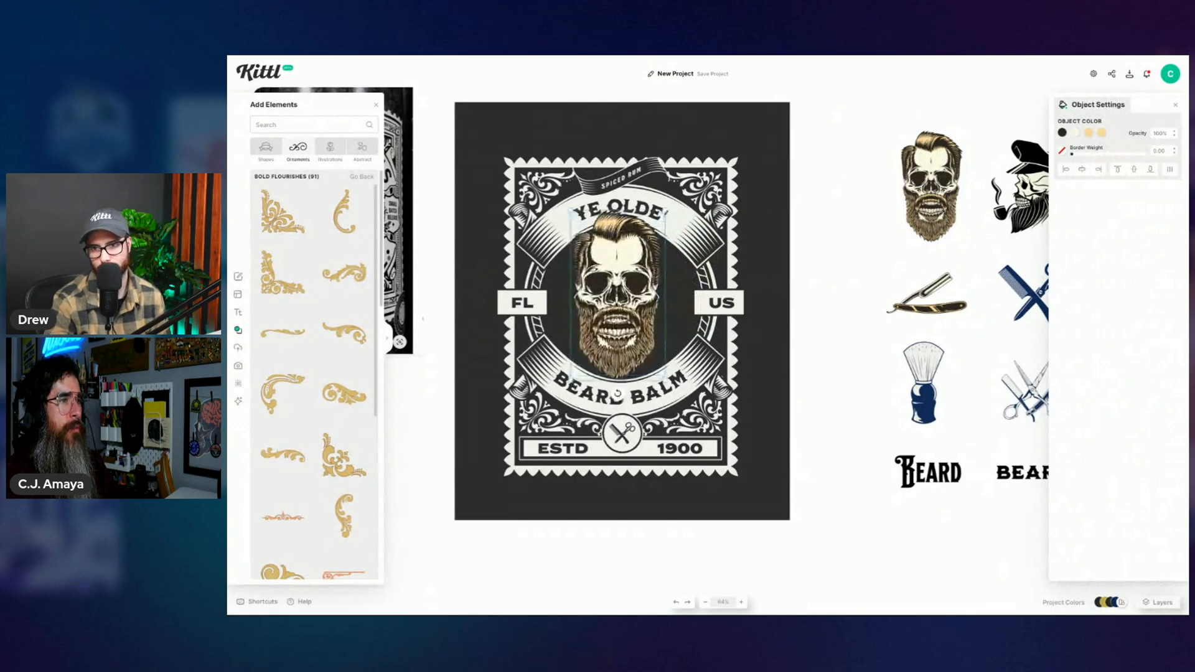
{"action": "left_click", "coordinate": [1134, 171]}
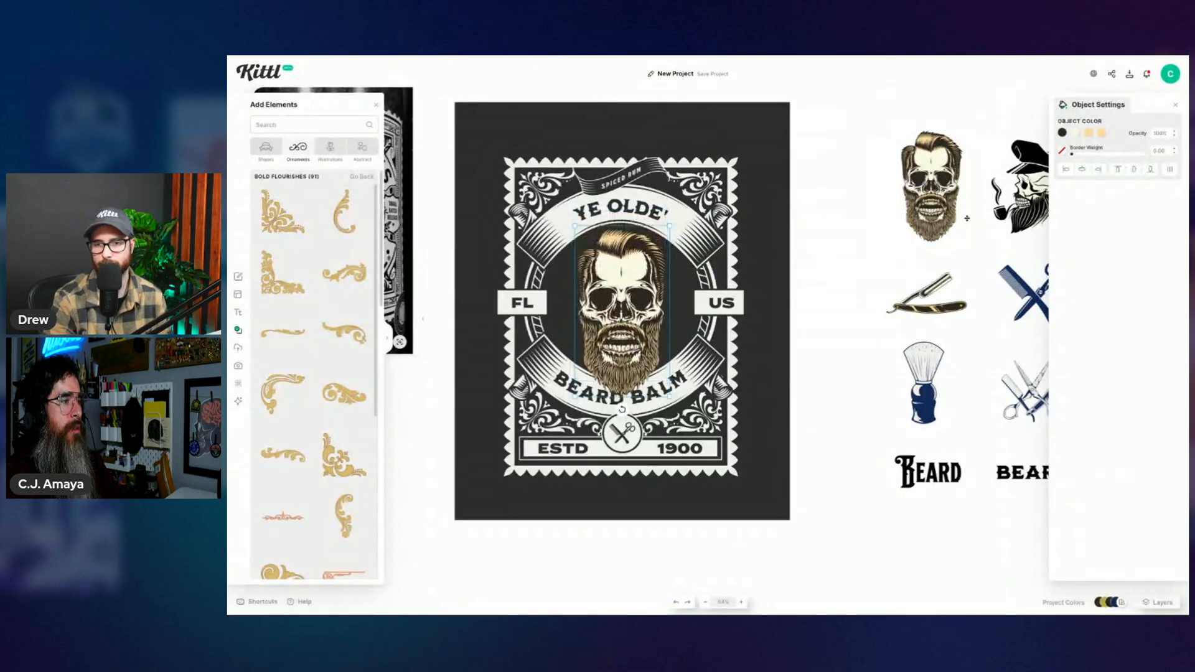
{"action": "left_click", "coordinate": [669, 228]}
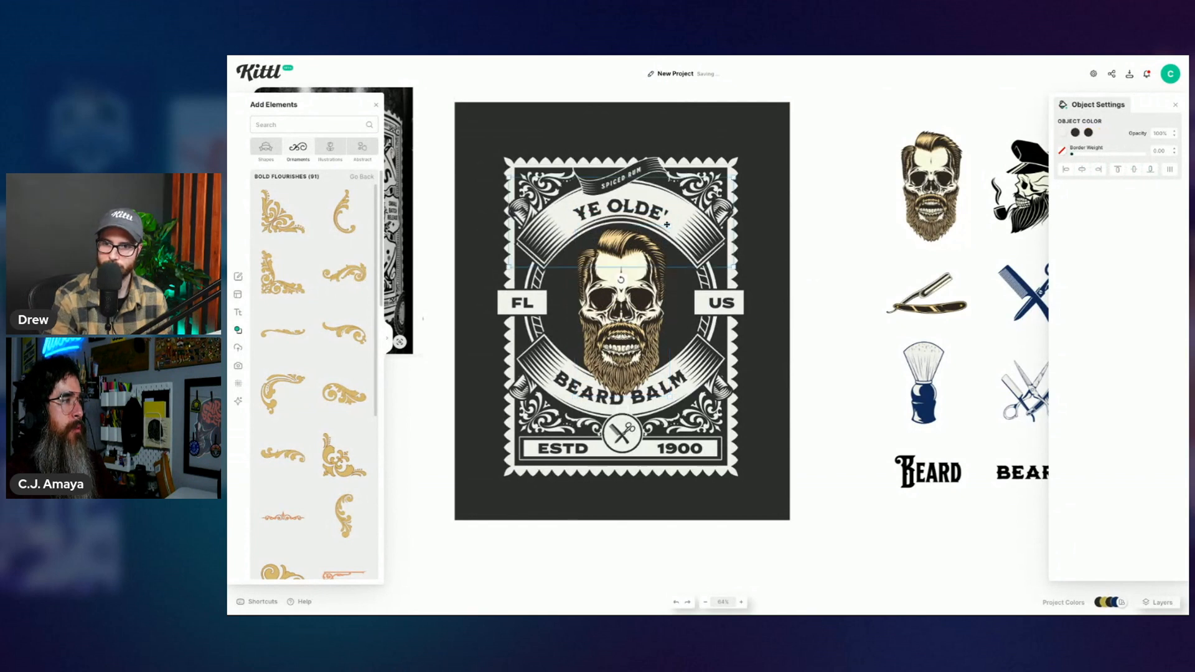
{"action": "left_click", "coordinate": [853, 299]}
{"action": "scroll", "coordinate": [845, 304], "scroll_direction": "left", "scroll_amount": 2}
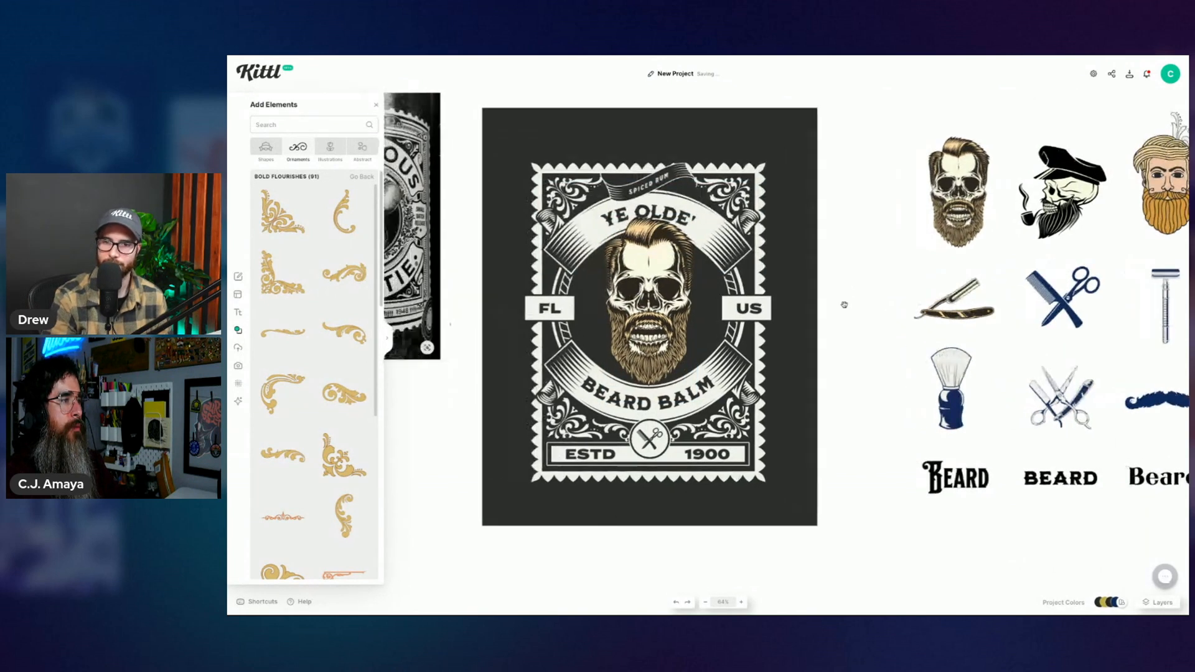
{"action": "left_click_drag", "start_coordinate": [844, 305], "coordinate": [919, 309]}
{"action": "left_click", "coordinate": [747, 249]}
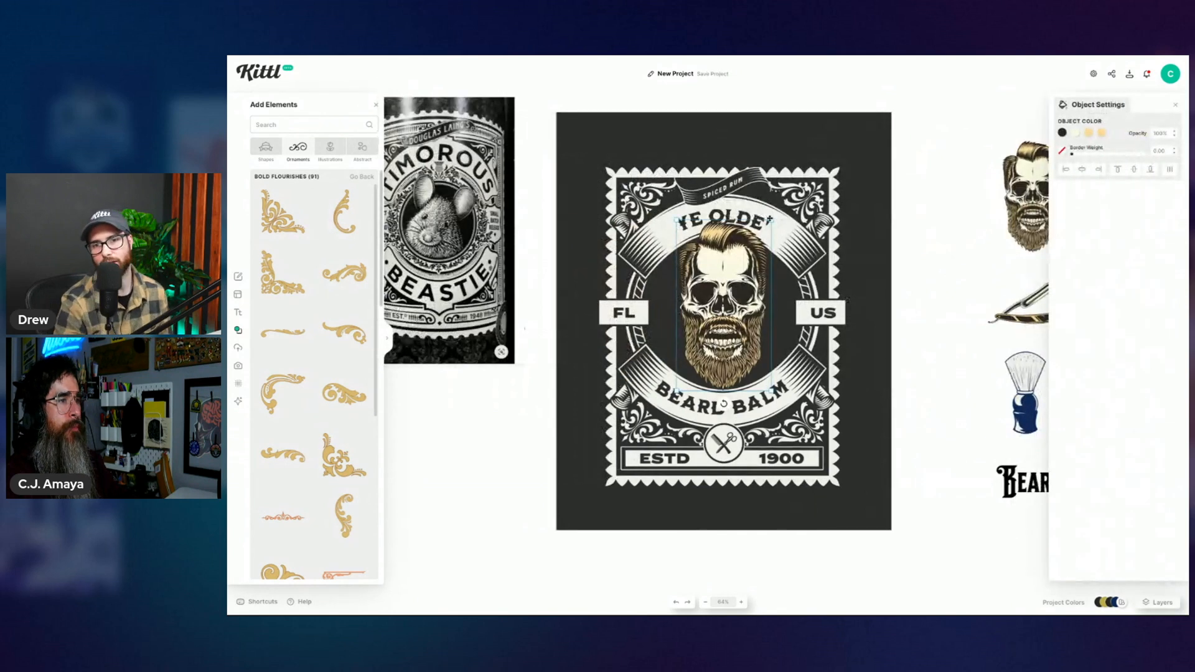
{"action": "left_click", "coordinate": [960, 301]}
{"action": "scroll", "coordinate": [962, 300], "scroll_direction": "right", "scroll_amount": 2}
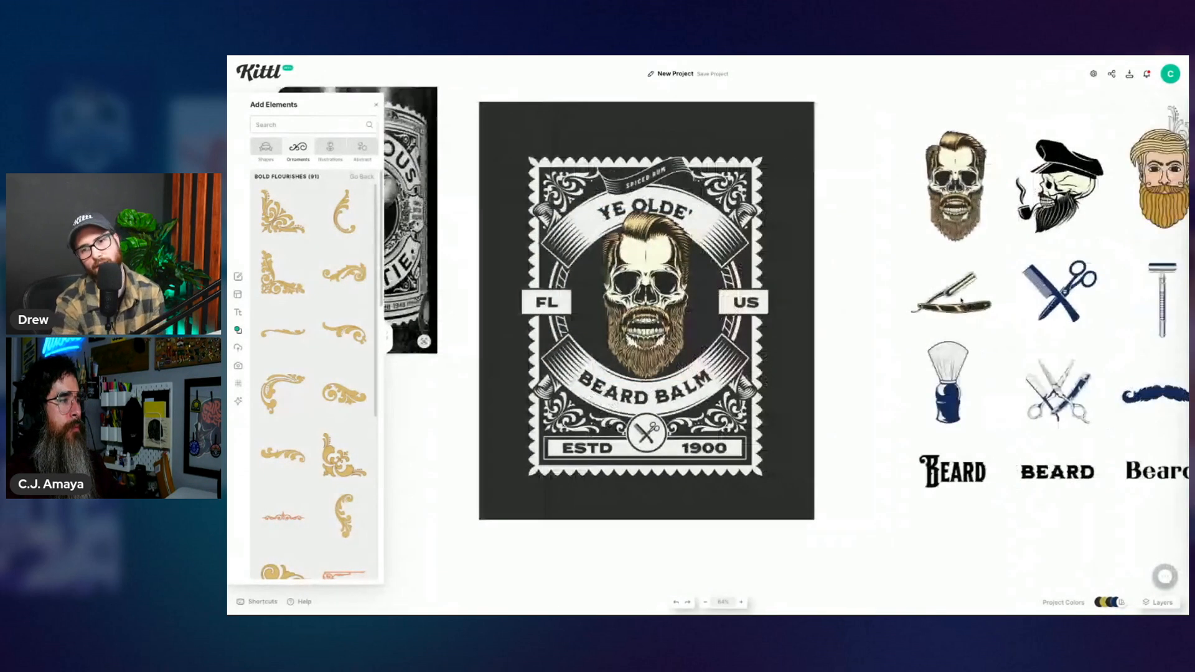
Step: Undo the pompadour skull's centering, enlargement and placement, as well as the deletion of the captain-hat skull in the center circle
{"action": "key", "text": "ctrl+z"}
{"action": "key", "text": "ctrl+shift+z"}
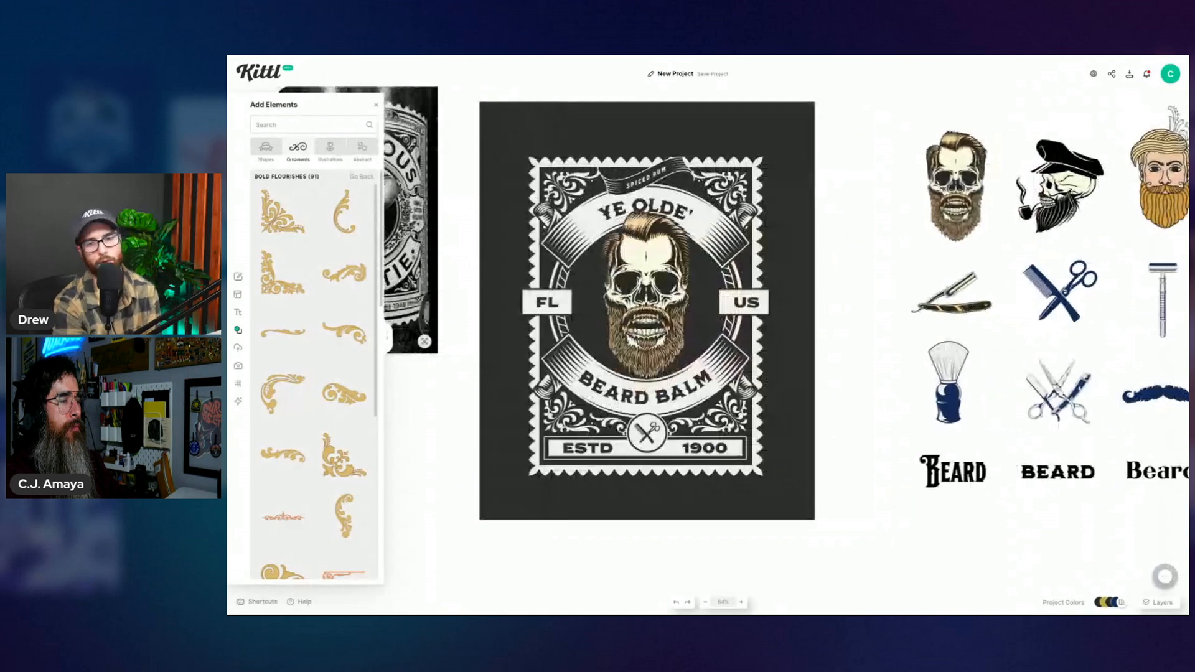
{"action": "key", "text": "ctrl+z"}
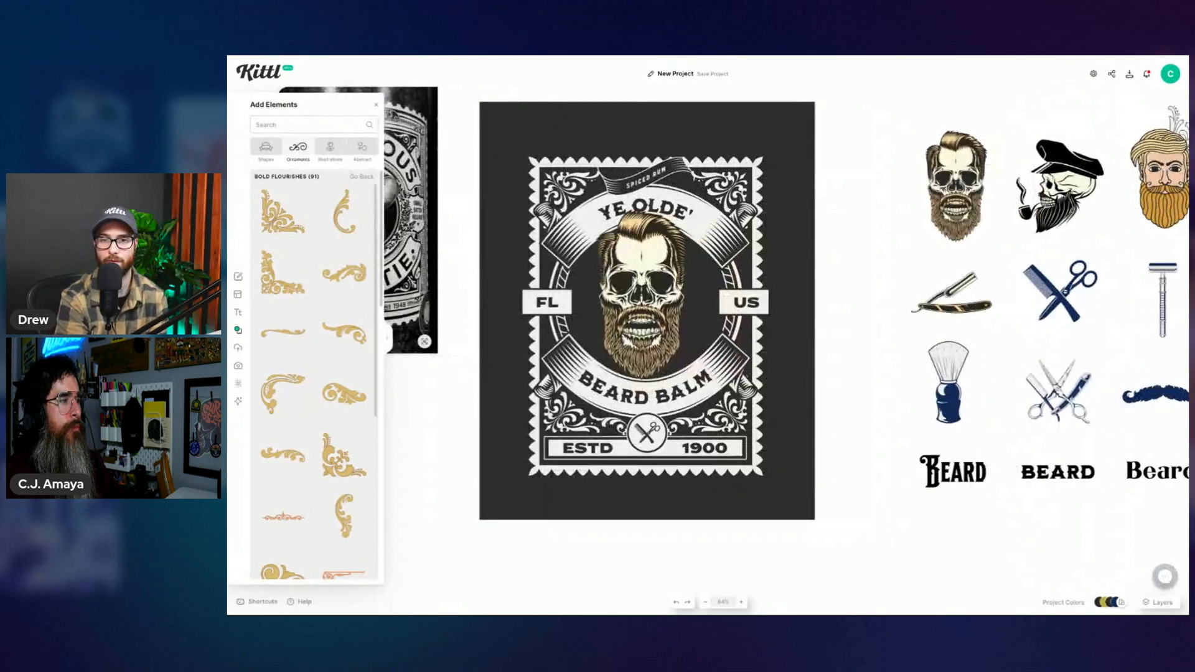
{"action": "key", "text": "ctrl+z"}
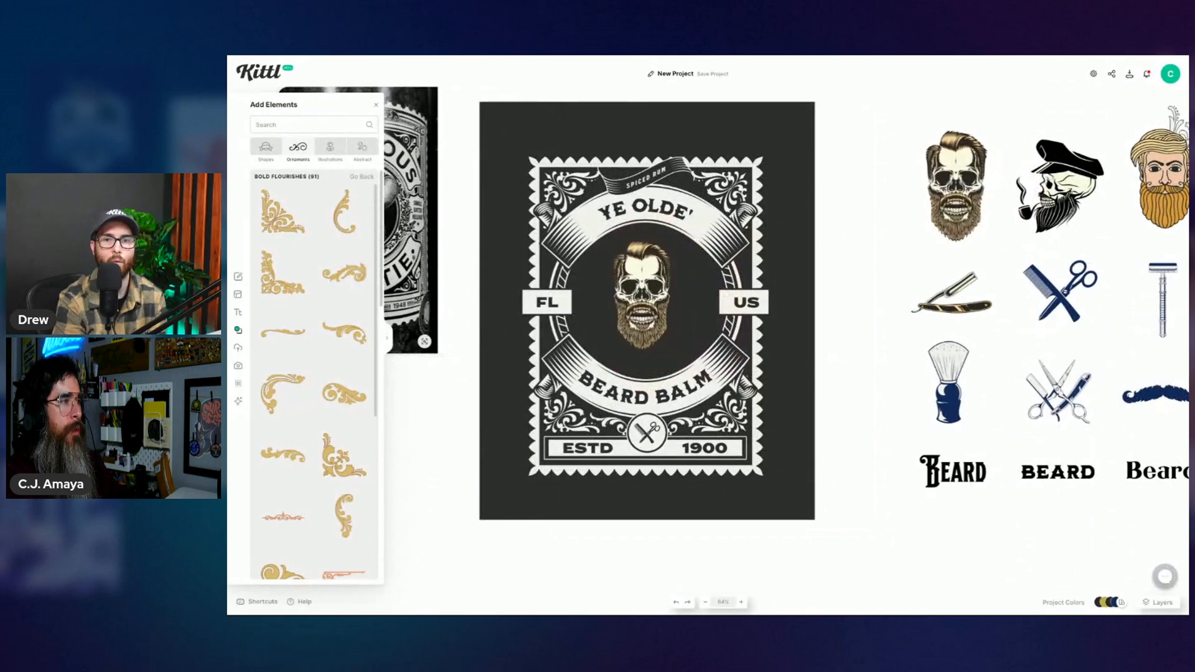
{"action": "key", "text": "ctrl+z"}
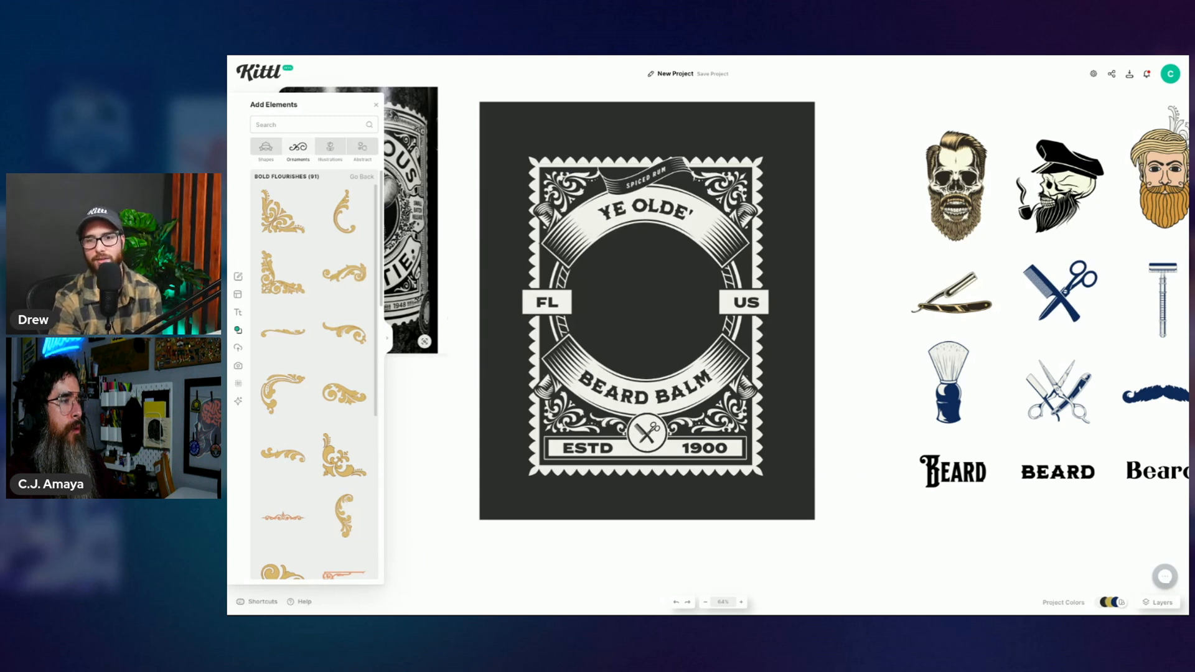
{"action": "key", "text": "ctrl+v"}
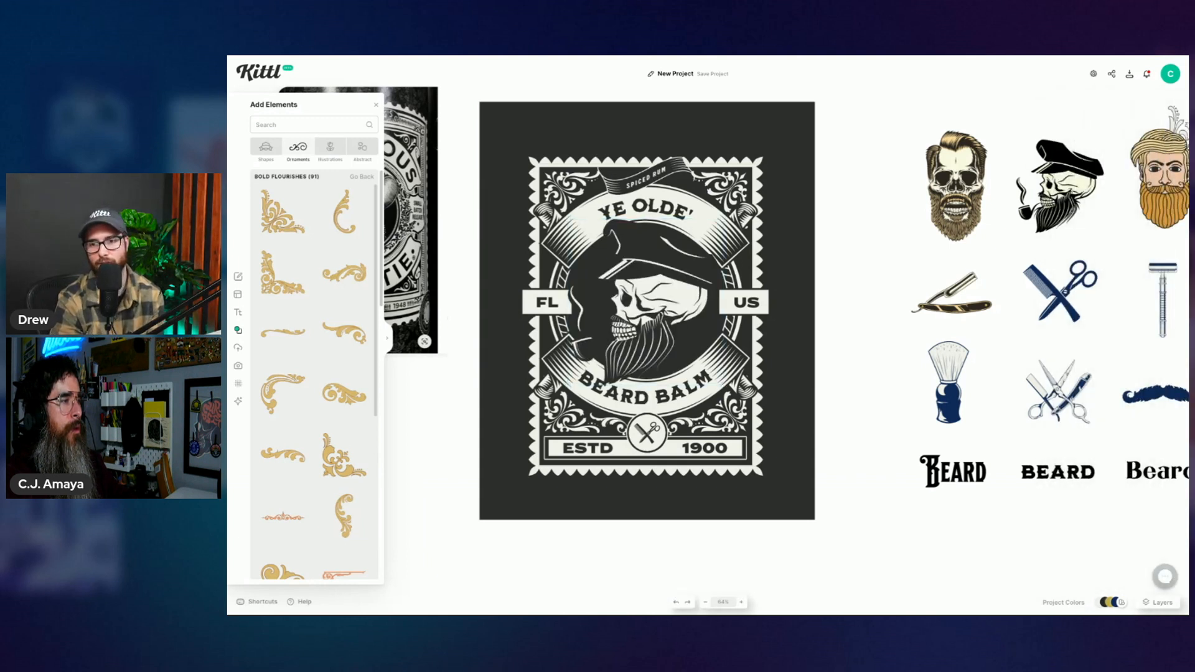
Step: Search the elements for "smoke" and place the double-wisp smoke illustration in front of the captain-hat skull's face
{"action": "scroll", "coordinate": [872, 300], "scroll_direction": "left", "scroll_amount": 3}
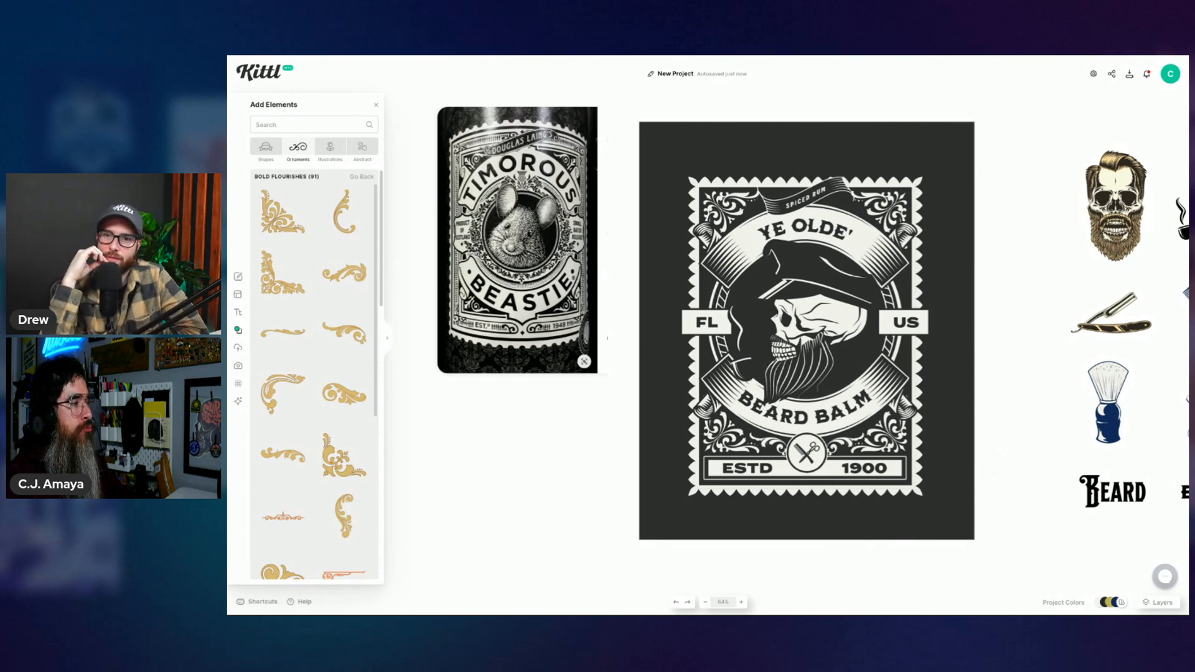
{"action": "left_click", "coordinate": [288, 125]}
{"action": "type", "text": "sm"}
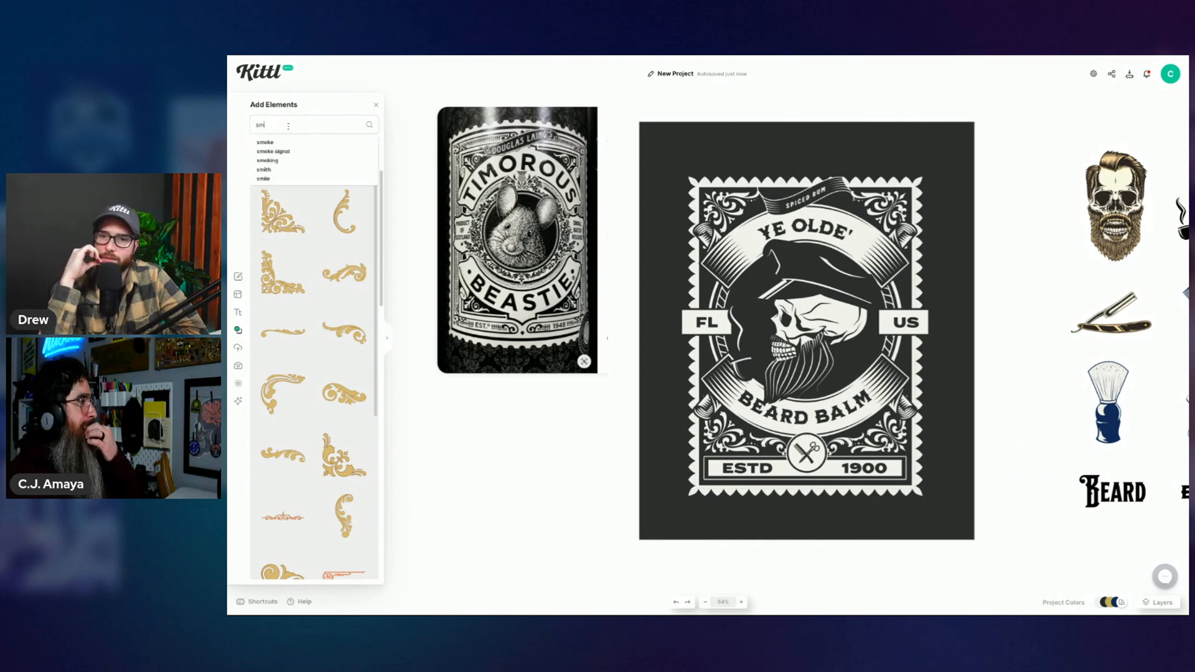
{"action": "type", "text": "oke"}
{"action": "key", "text": "Return"}
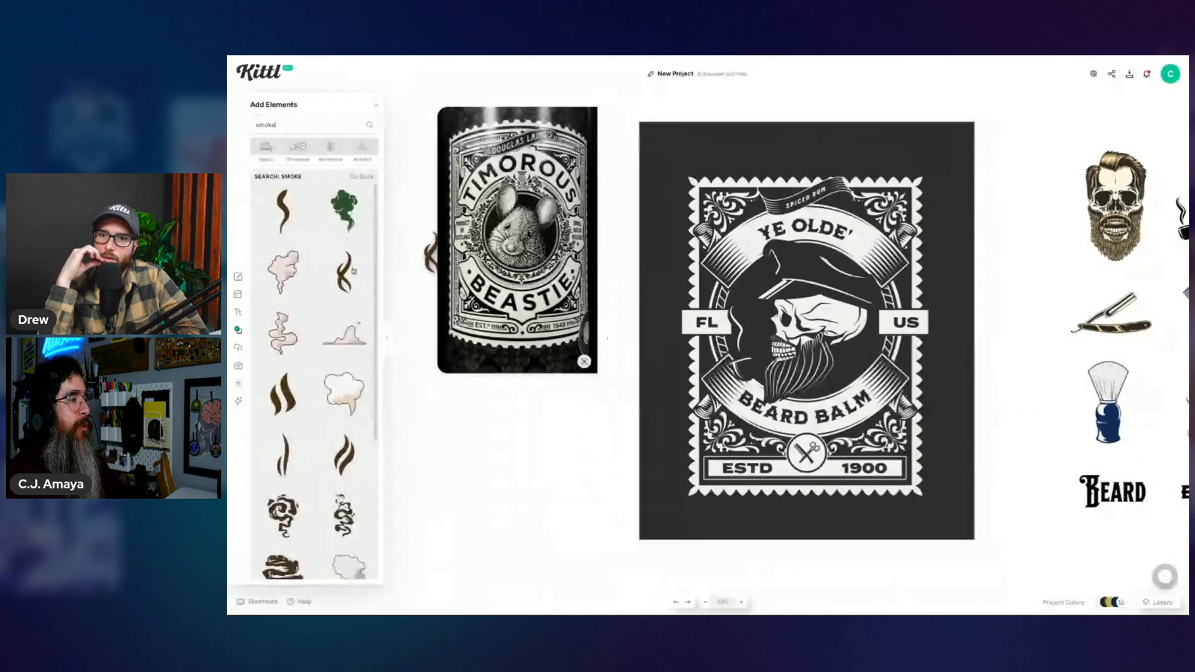
{"action": "left_click", "coordinate": [353, 270]}
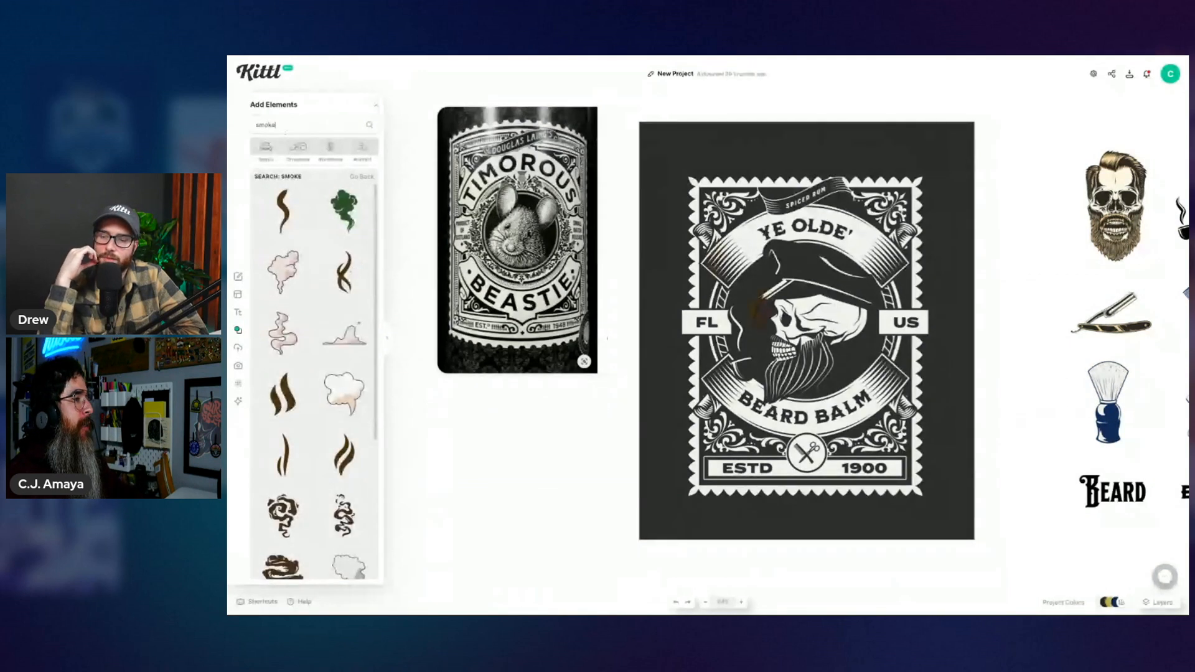
Step: Recolor the smoke wisps with the label's off-white document color, enlarge them slightly and move them above the skull's pipe
{"action": "left_click", "coordinate": [1062, 132]}
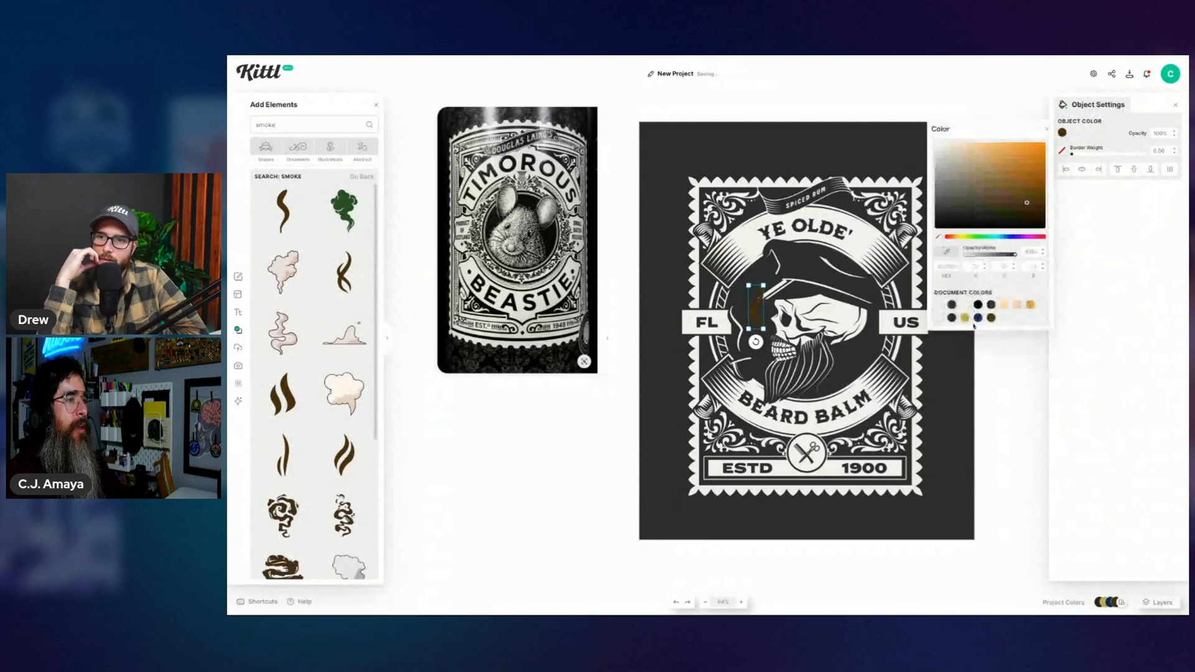
{"action": "left_click", "coordinate": [939, 305]}
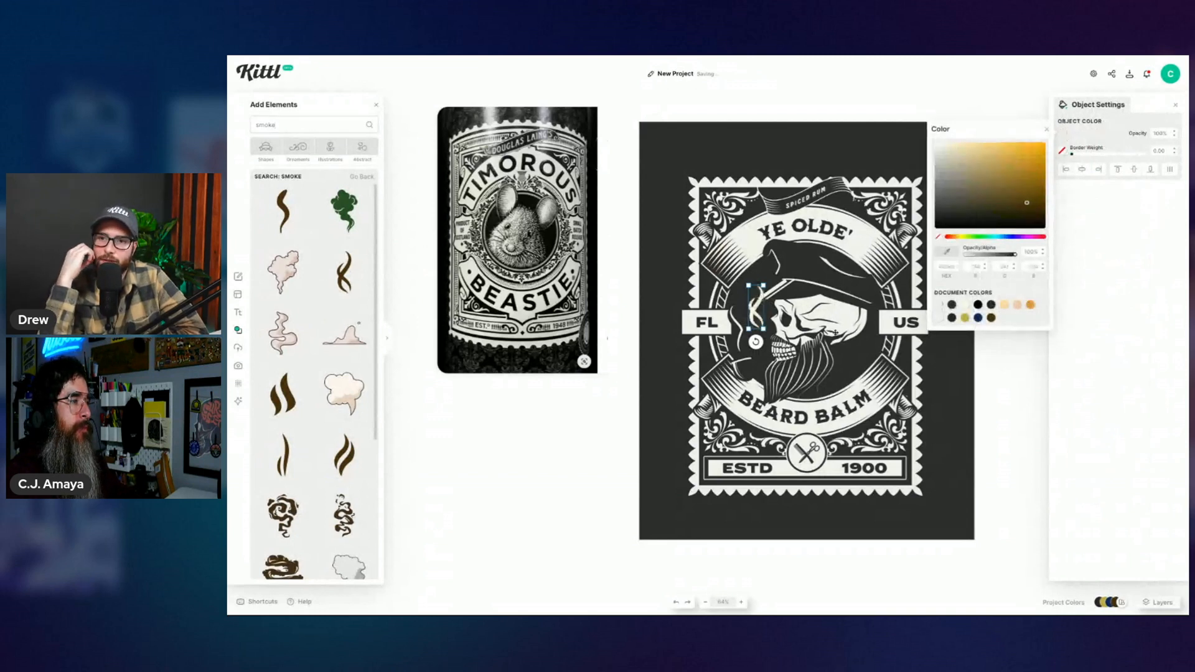
{"action": "mouse_move", "coordinate": [755, 293]}
{"action": "left_mouse_down"}
{"action": "mouse_move", "coordinate": [744, 311]}
{"action": "mouse_move", "coordinate": [754, 294]}
{"action": "left_mouse_up"}
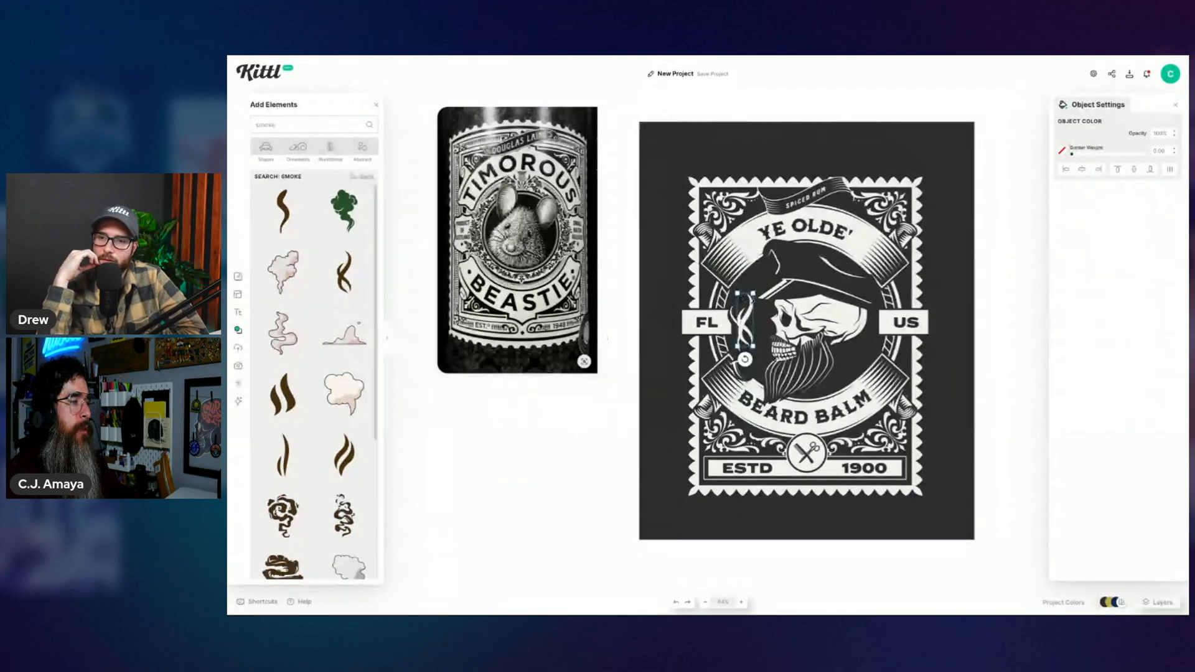
Step: Flip the smoke wisps horizontally and adjust their size and position so they rise from the pipe bowl
{"action": "right_click", "coordinate": [740, 317]}
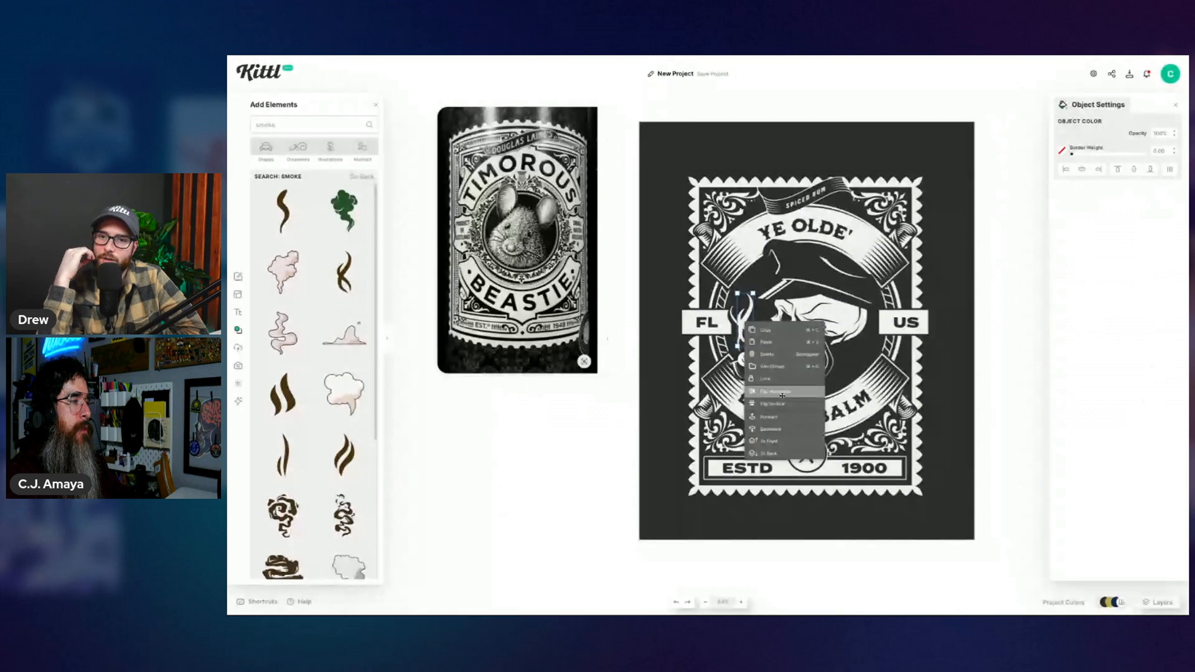
{"action": "left_click", "coordinate": [779, 392]}
{"action": "left_click_drag", "start_coordinate": [749, 335], "coordinate": [755, 295]}
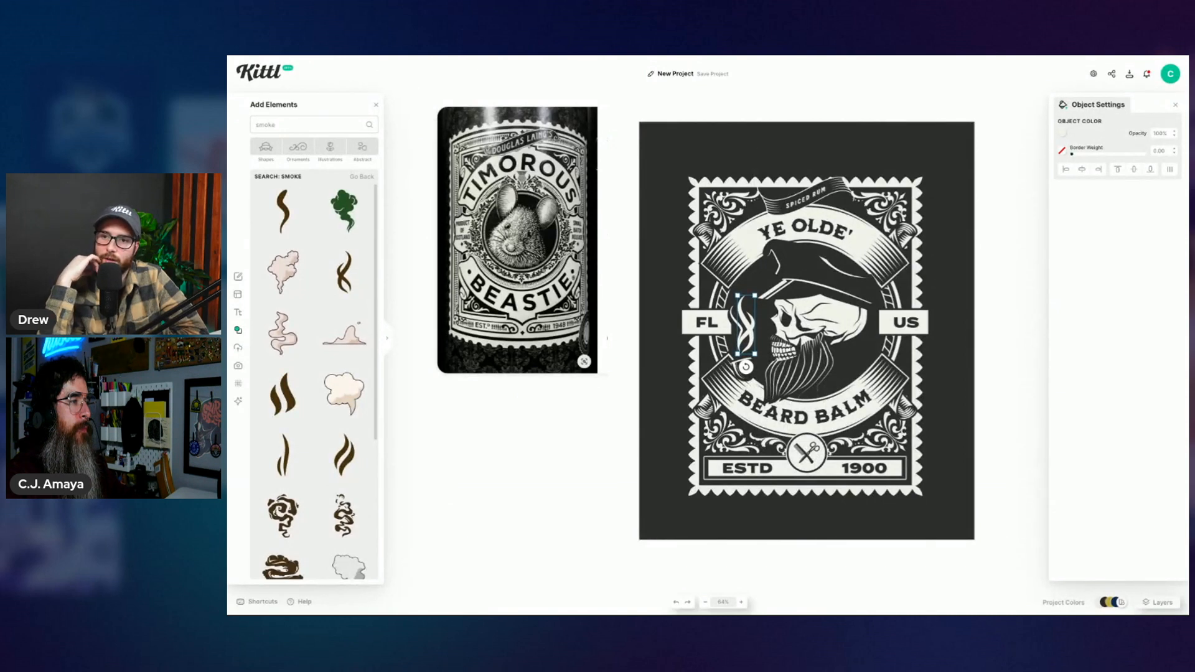
{"action": "left_click", "coordinate": [985, 324]}
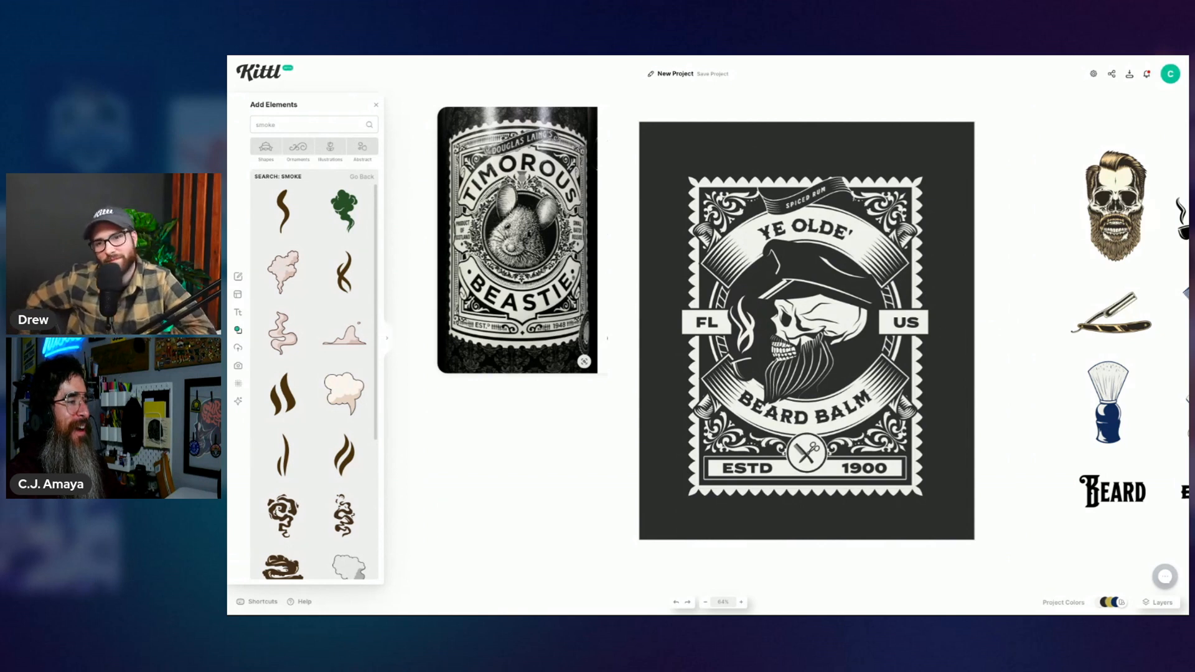